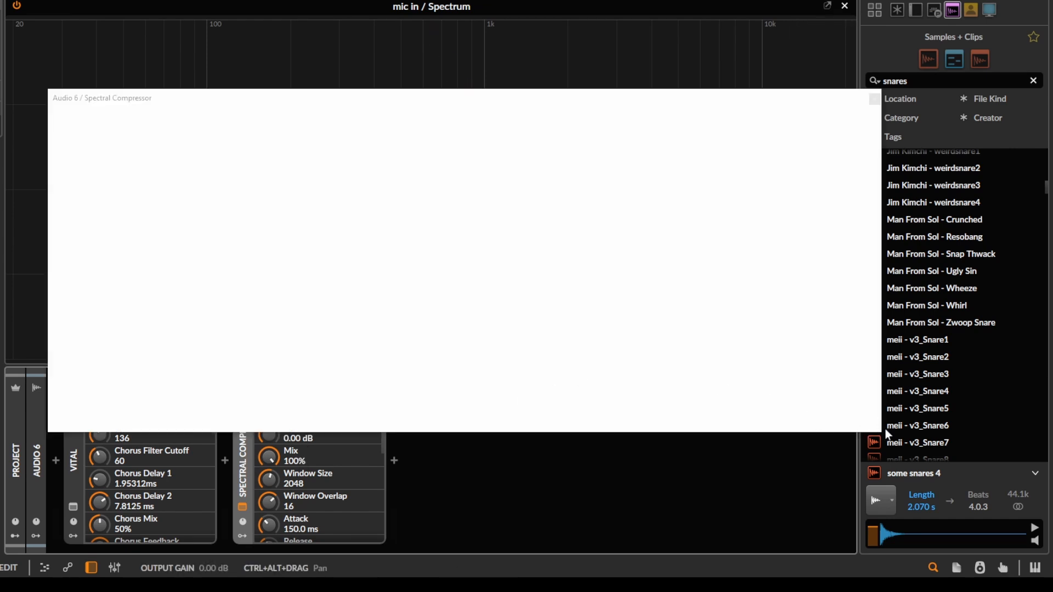
- Insert a Peak Limiter after the Spectral Compressor in the device chain
drag(508, 111, 557, 26)
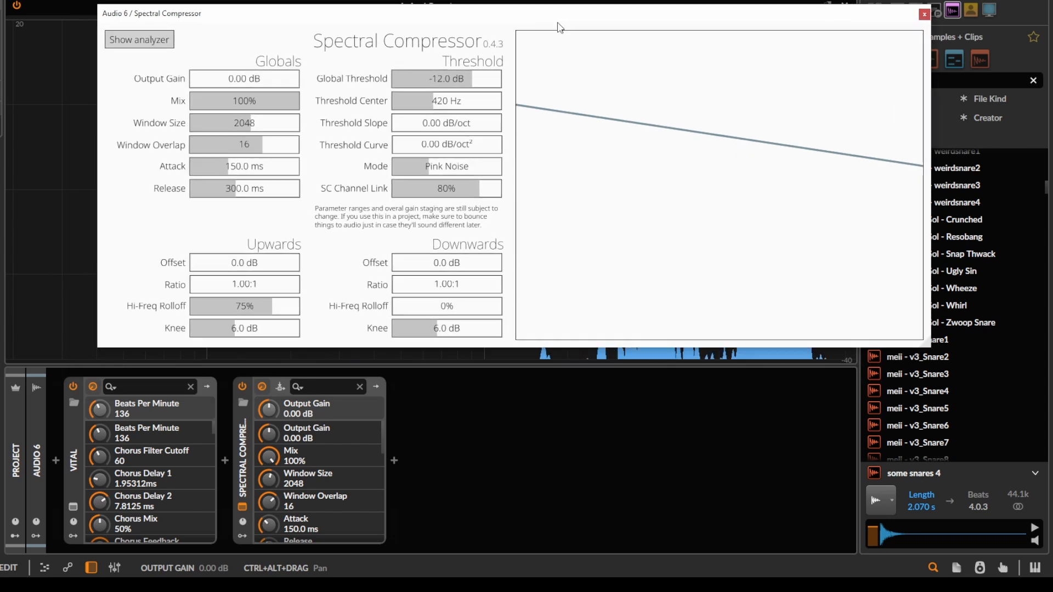
click(394, 467)
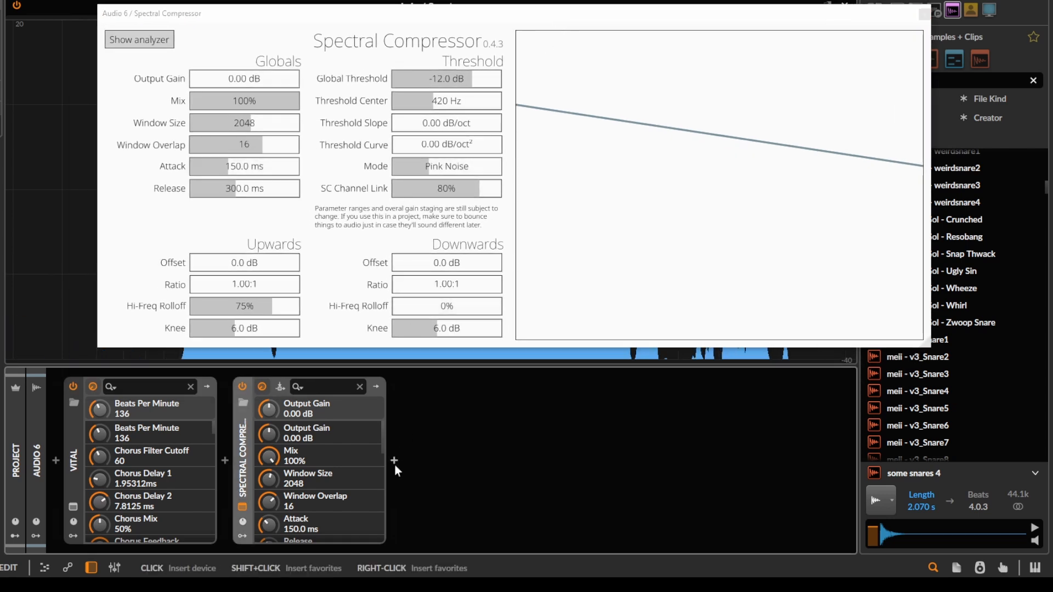
text(limt)
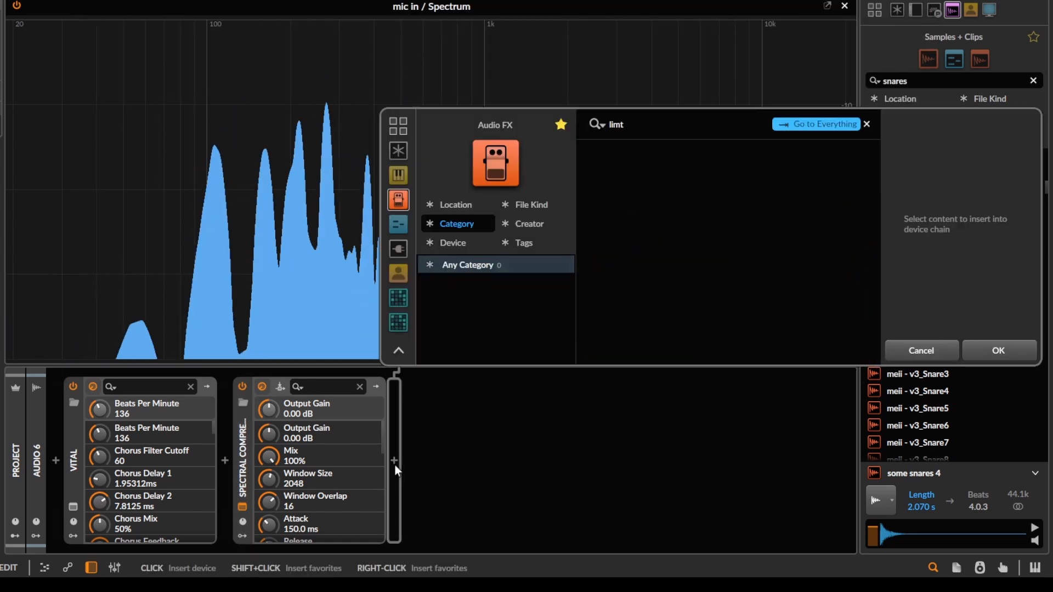
key(Return)
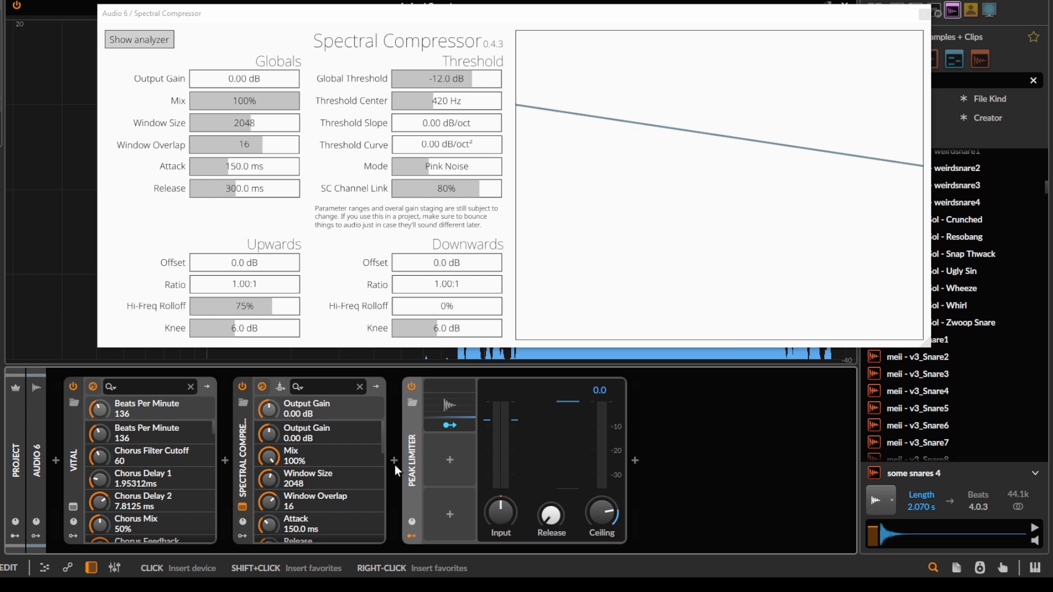
- Look over the Vital synth's voice and effects pages, ending with its window closed
click(73, 509)
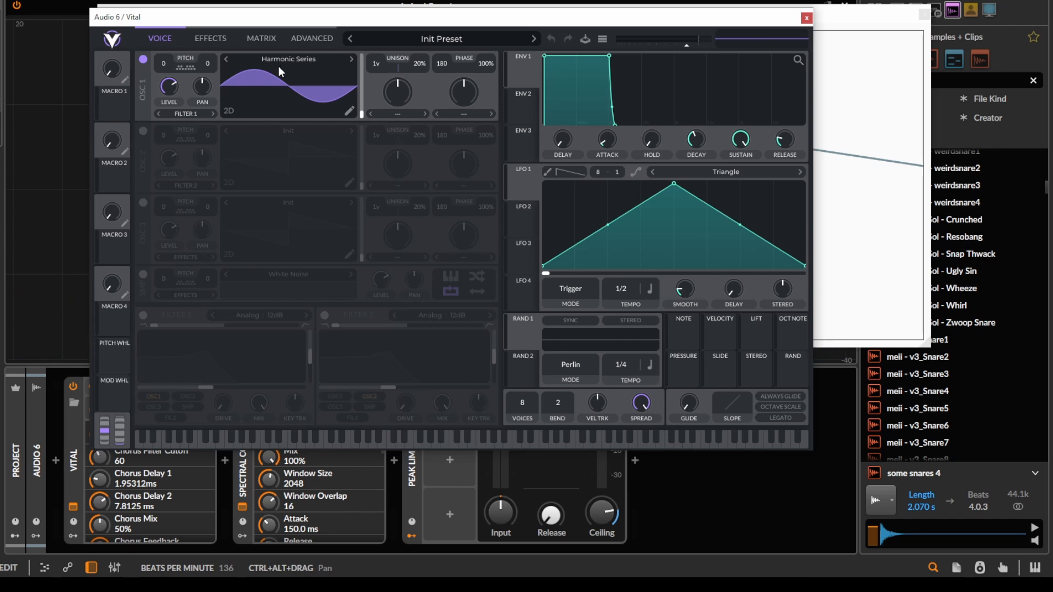
click(197, 40)
click(160, 39)
click(806, 18)
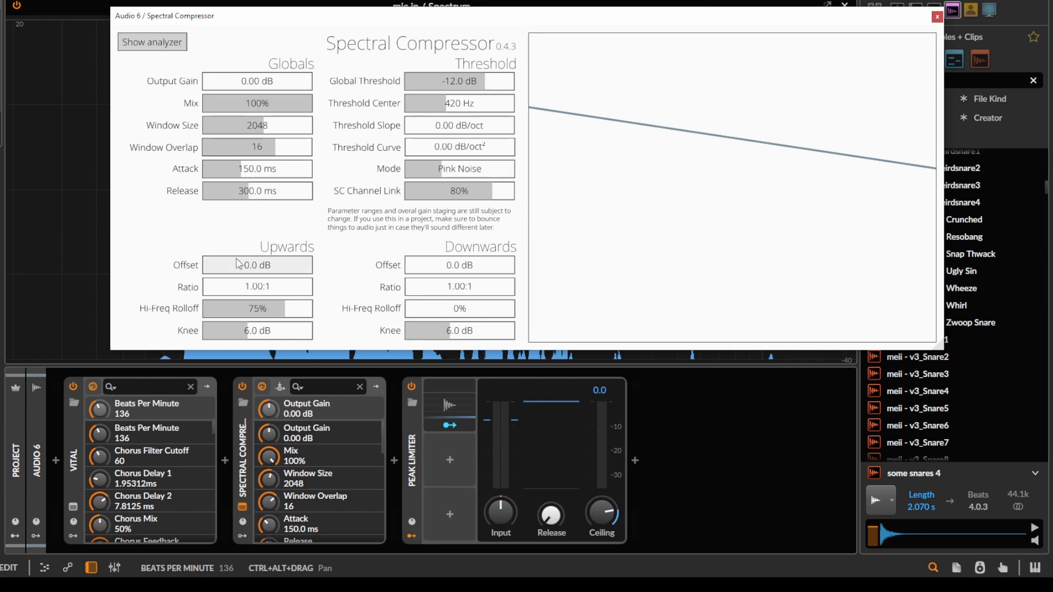
- Set the Spectral Compressor's upwards and downwards ratios to 500:1 and its global threshold to -44.5 dB
drag(208, 287, 340, 287)
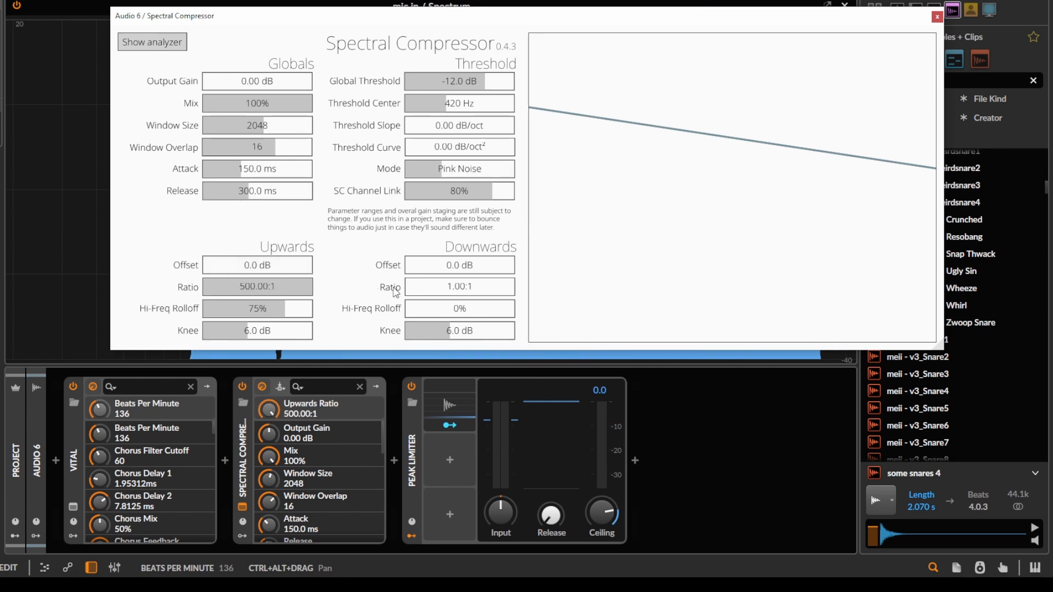
drag(408, 287, 622, 289)
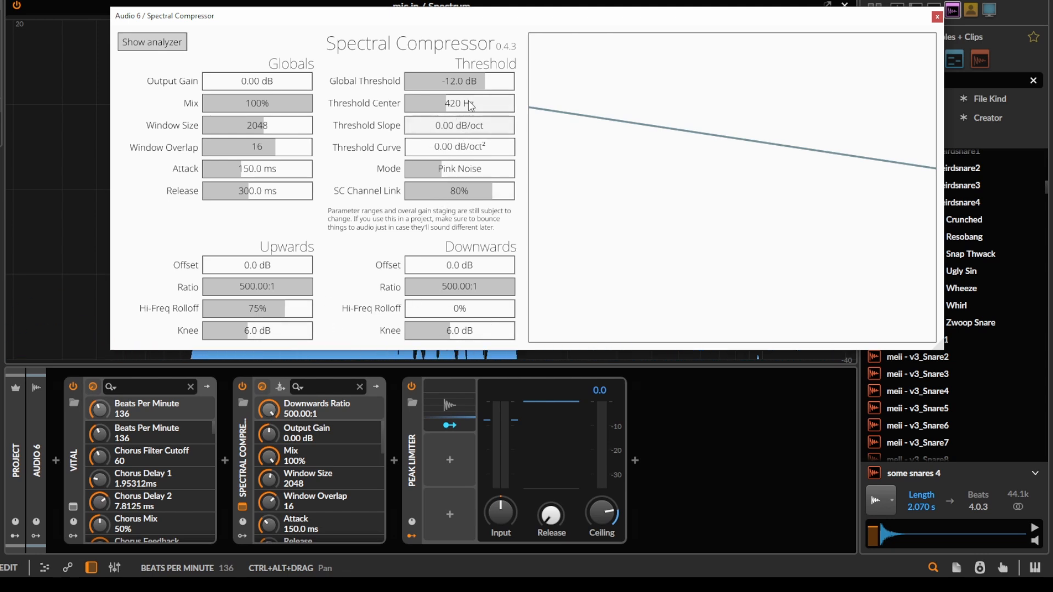
scroll(459, 82, down, 10)
scroll(459, 82, down, 1)
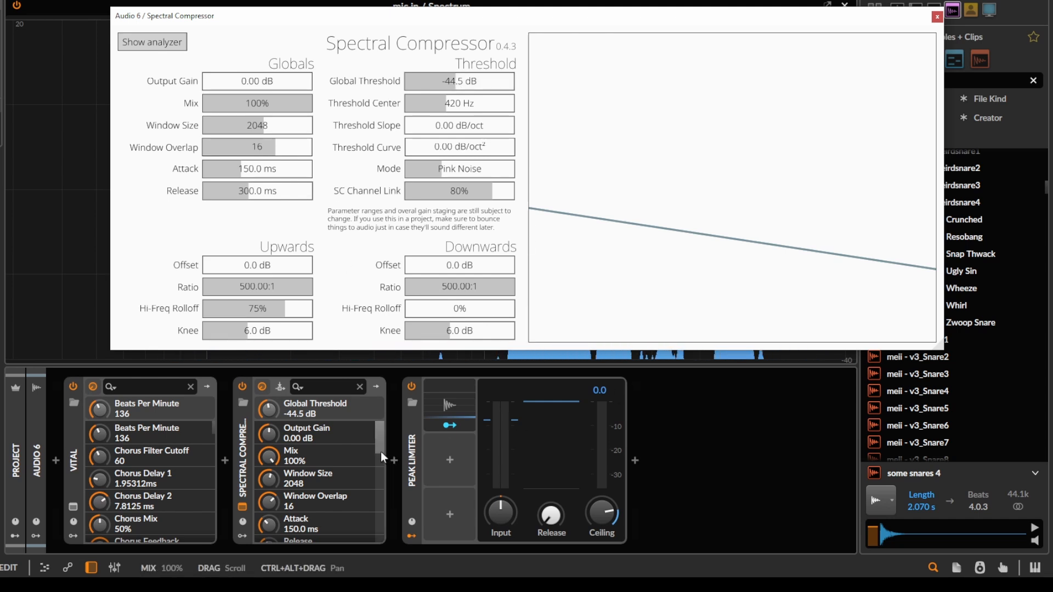
- Convert the Audio 6 track to an instrument track in the arranger
key(alt+1)
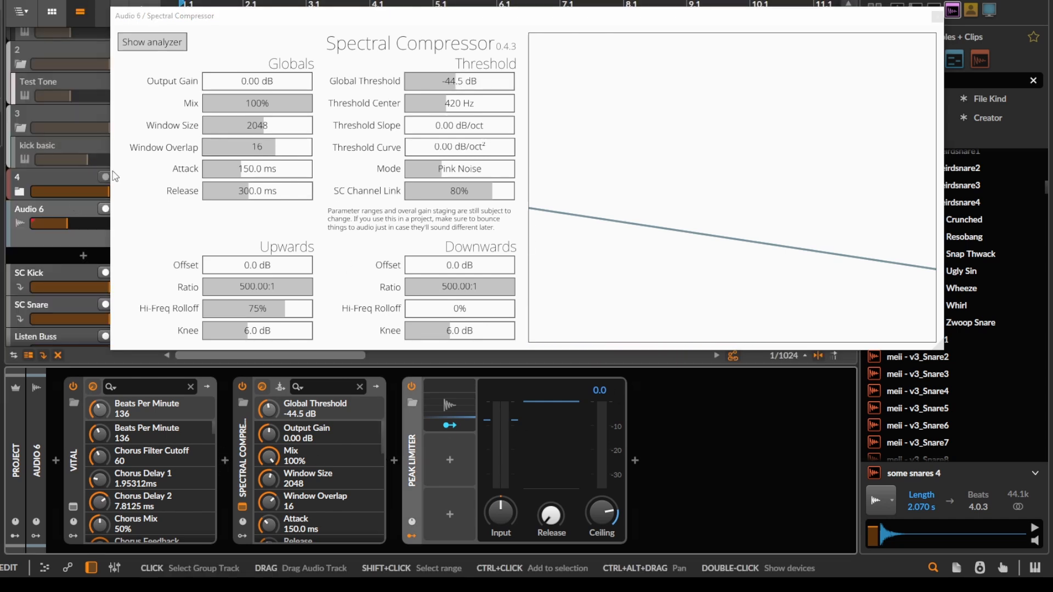
click(936, 17)
scroll(71, 181, down, 1)
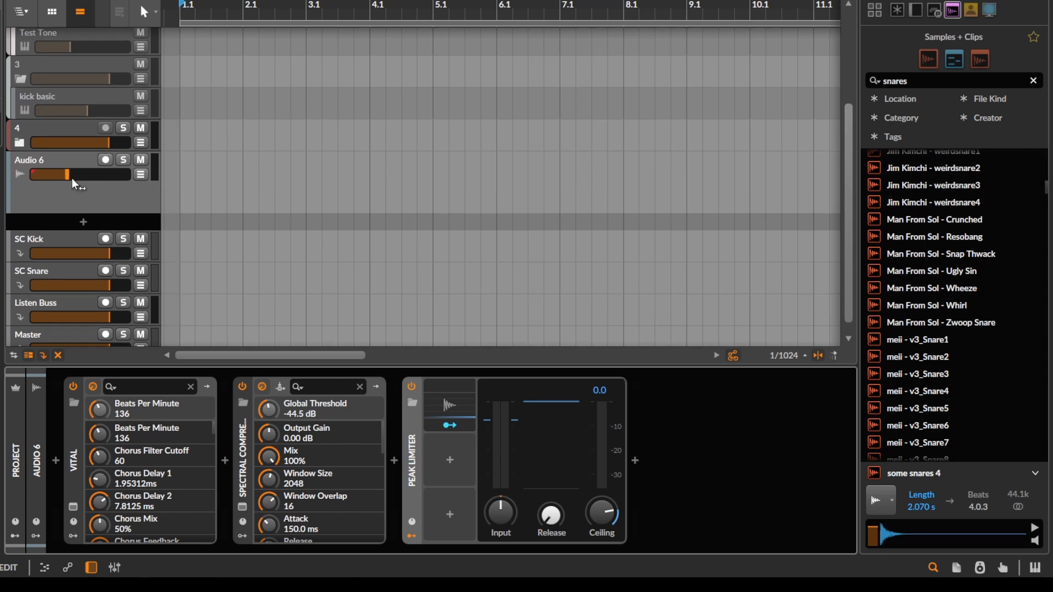
right_click(73, 200)
click(156, 367)
- Draw a clip about 5.7 bars long on the Vital track and fill it with a C2 note about four bars long
key(3)
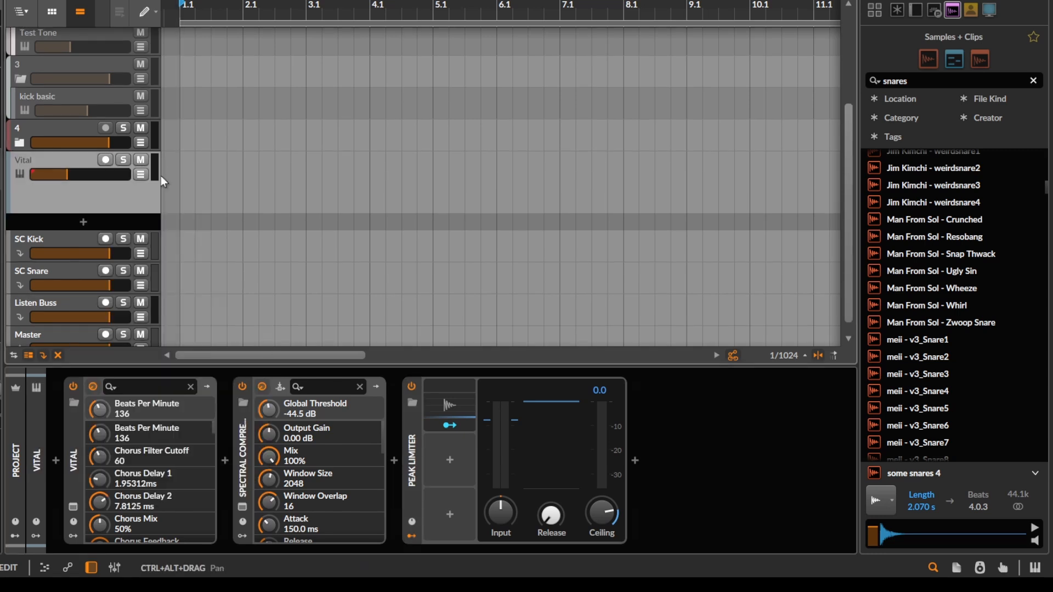
drag(181, 176, 541, 181)
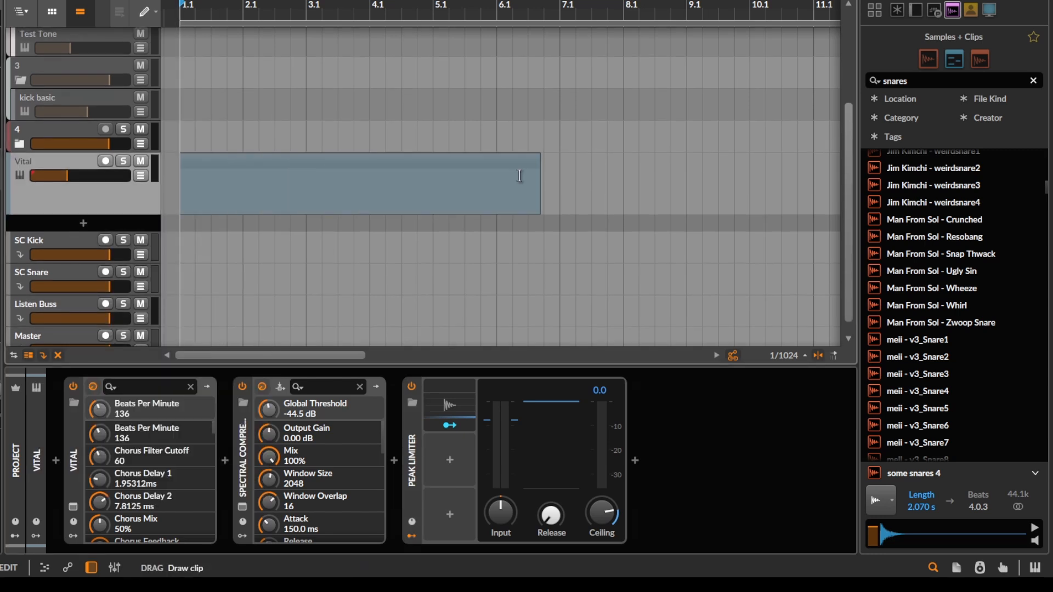
double_click(290, 157)
scroll(263, 319, down, 1)
drag(281, 329, 258, 118)
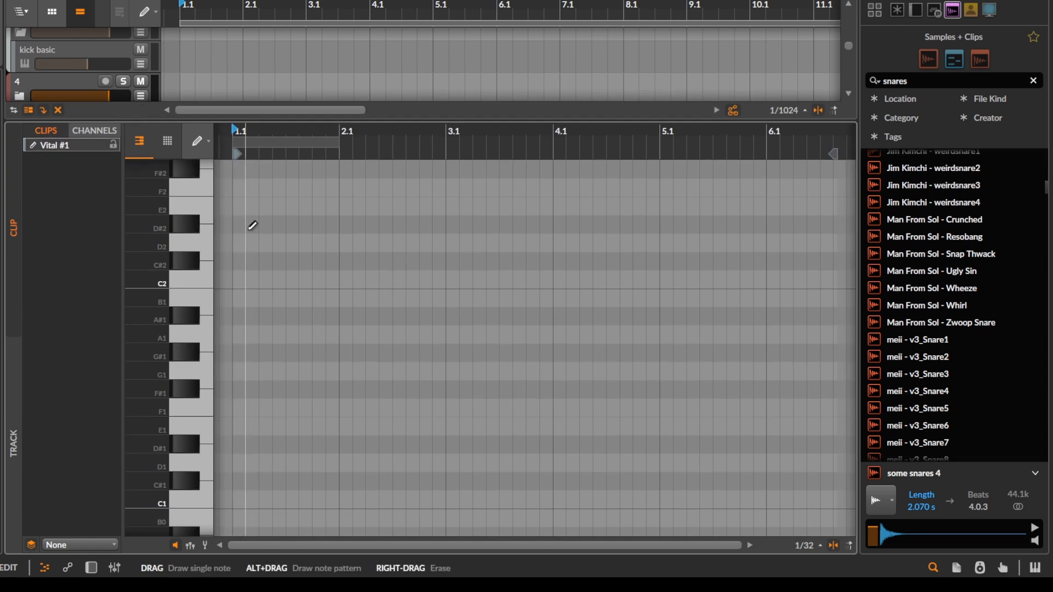
drag(237, 278, 646, 280)
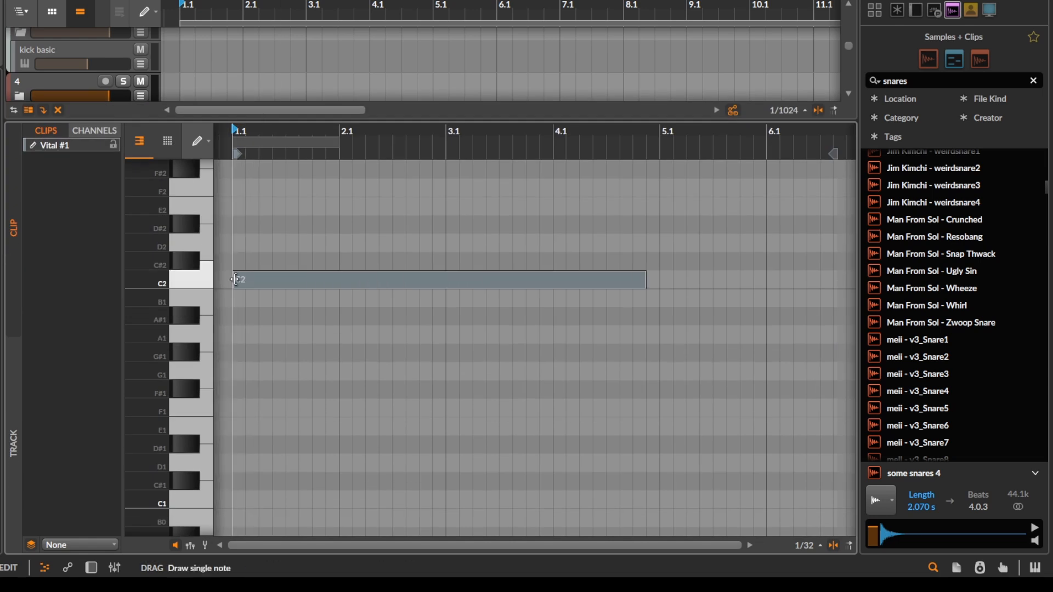
- Set the Vital track's volume to -3.0 dB and play the clip
key(d)
scroll(183, 184, up, 3)
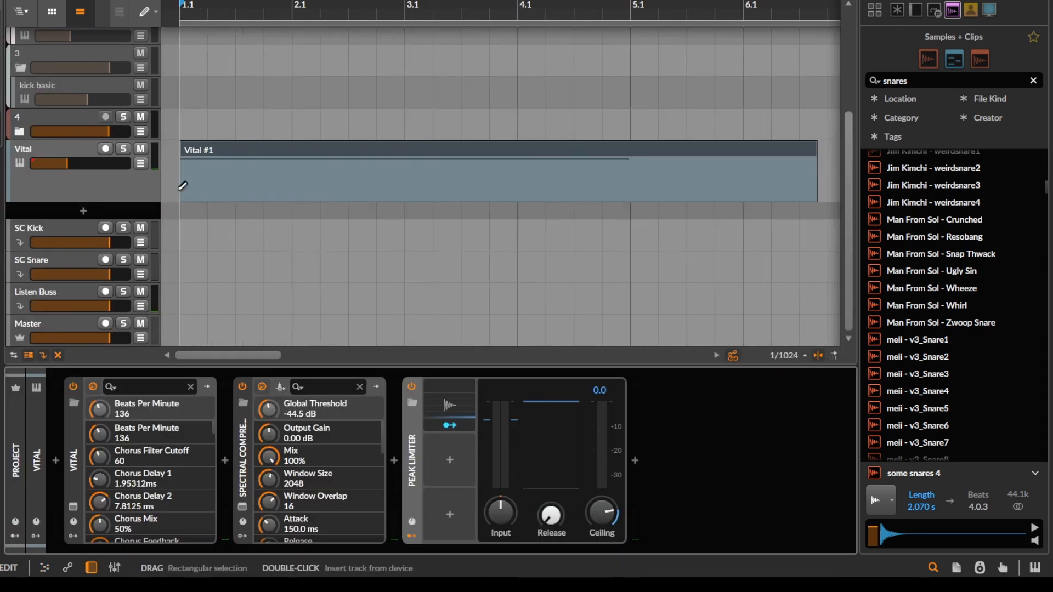
drag(87, 159, 101, 159)
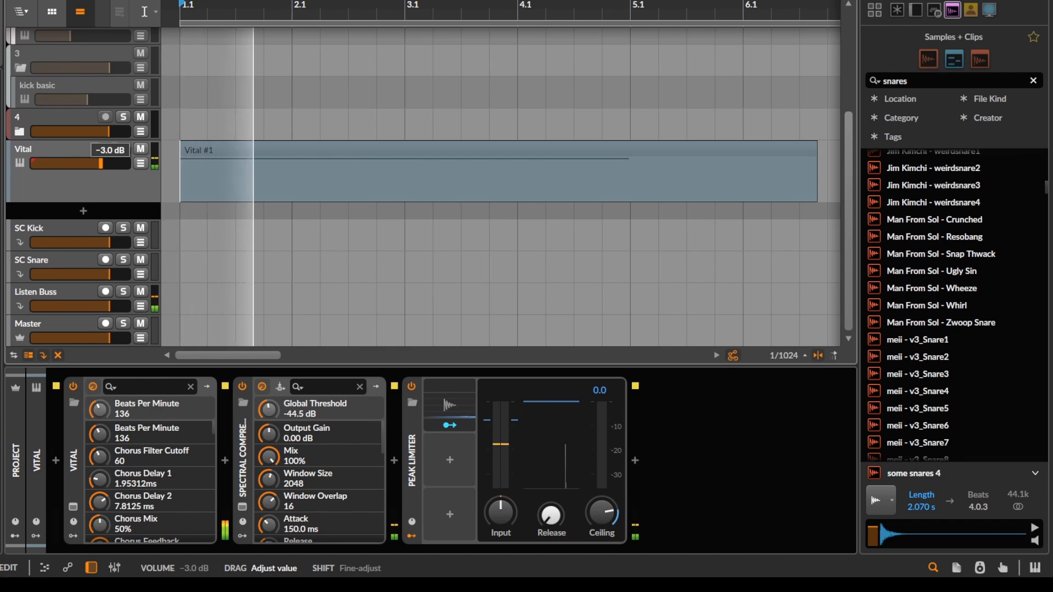
key(space)
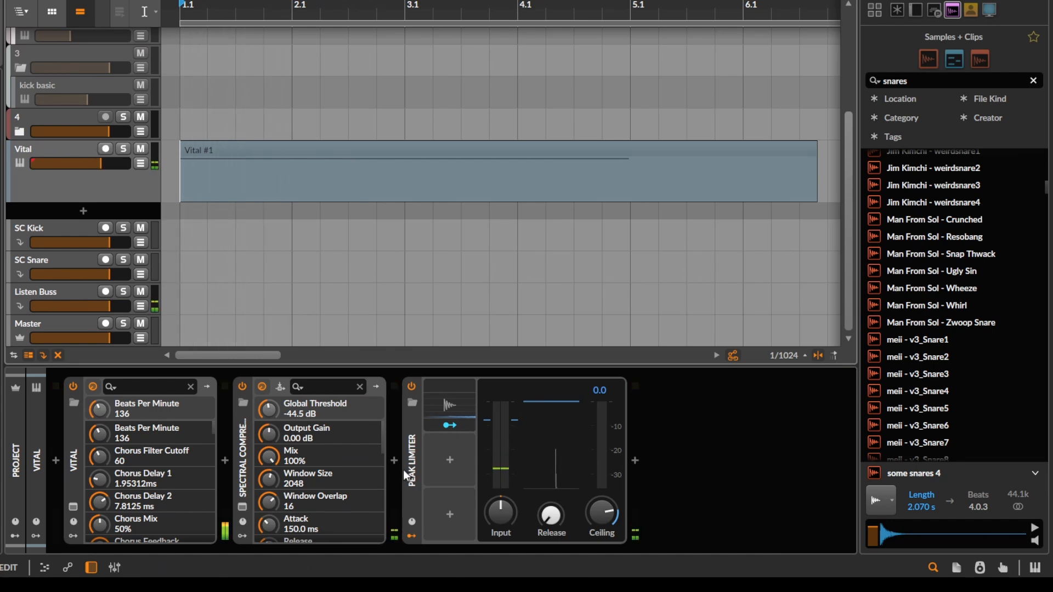
- Set the Spectral Compressor's attack and release both to 0.0 ms
click(242, 506)
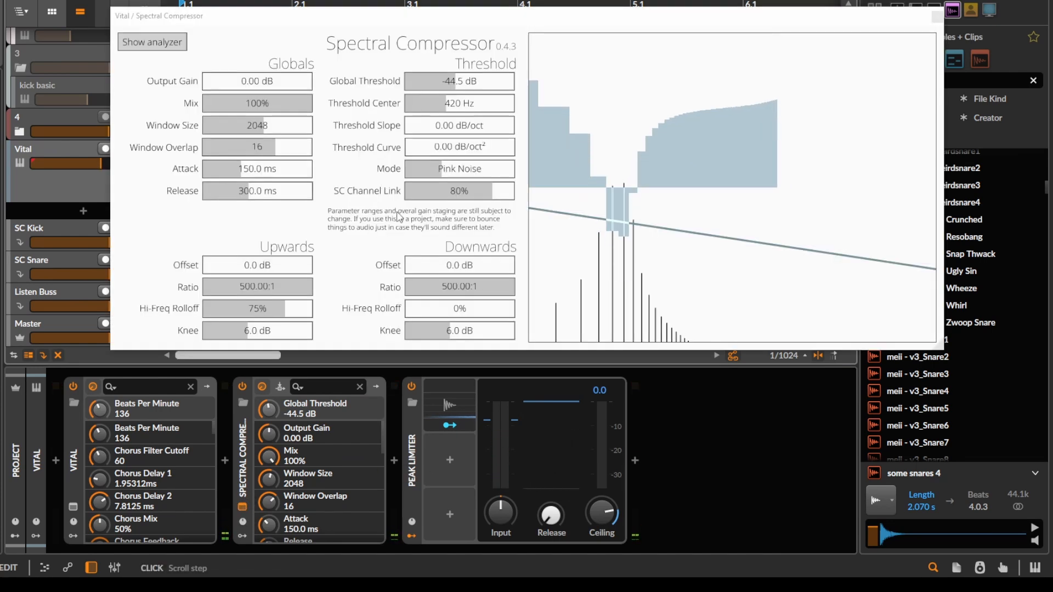
drag(241, 168, 164, 169)
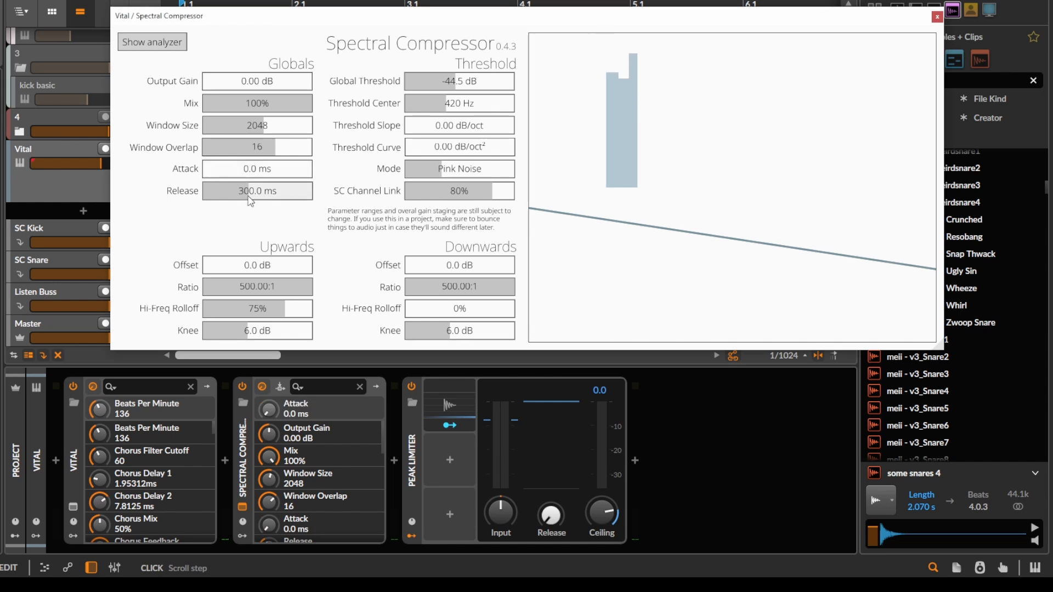
drag(244, 191, 143, 192)
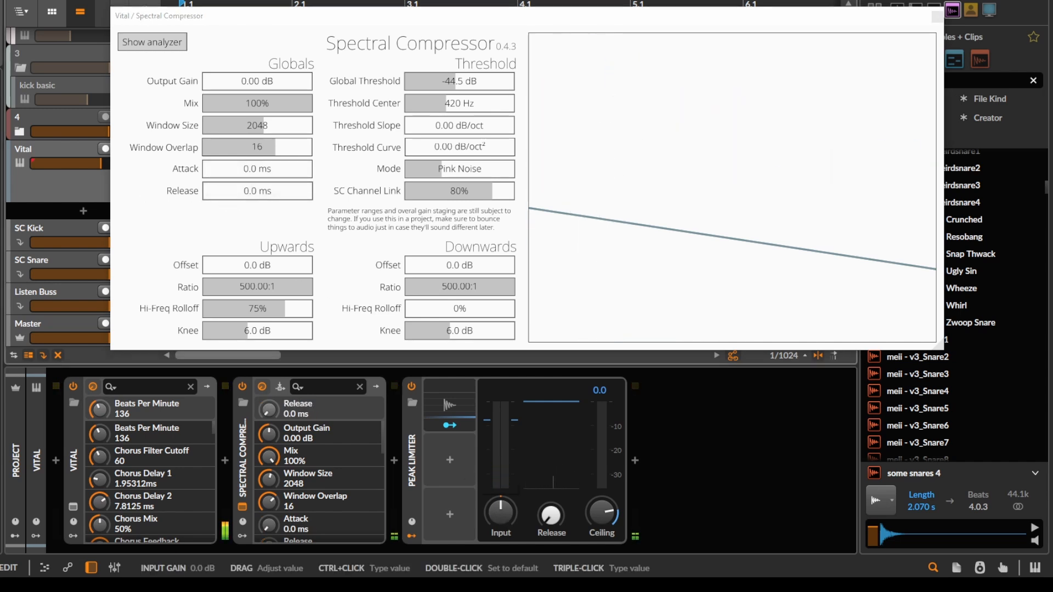
- Raise the Peak Limiter's input gain and set the Spectral Compressor's global threshold to 10.8 dB
drag(500, 512, 500, 482)
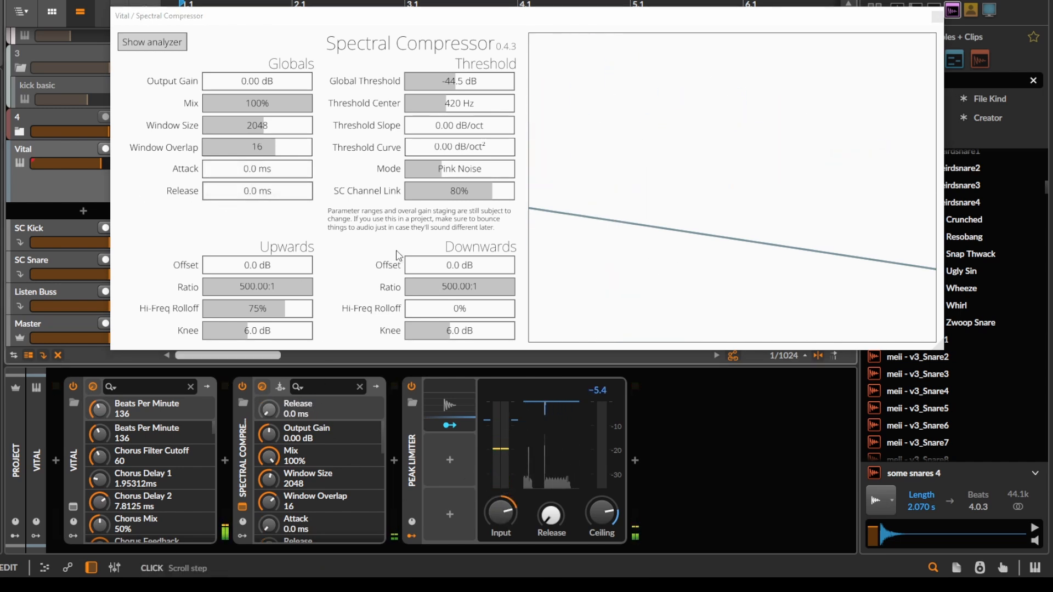
drag(465, 82, 496, 81)
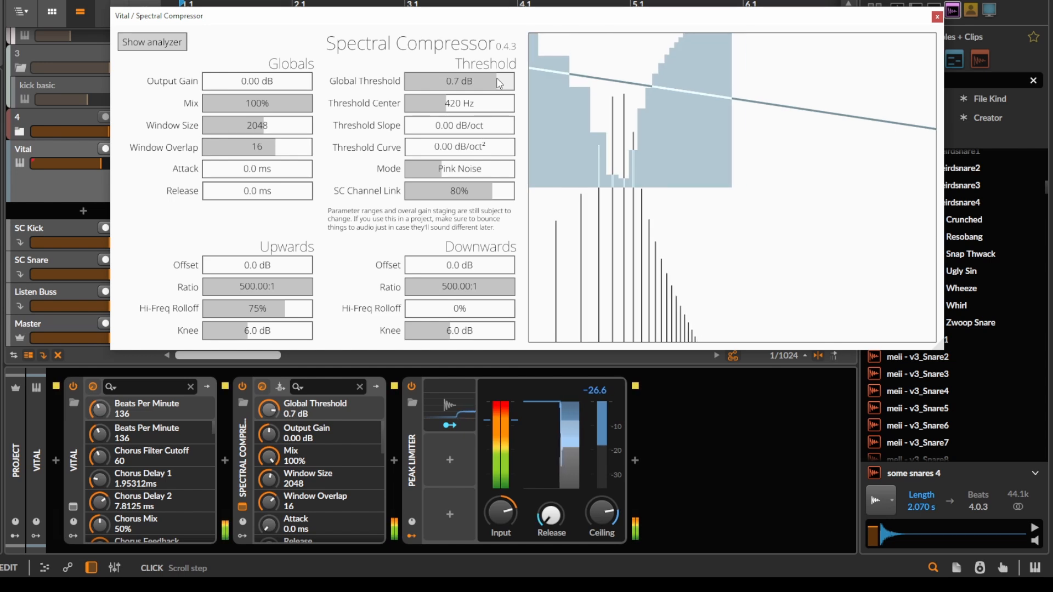
drag(933, 18, 955, 22)
click(937, 17)
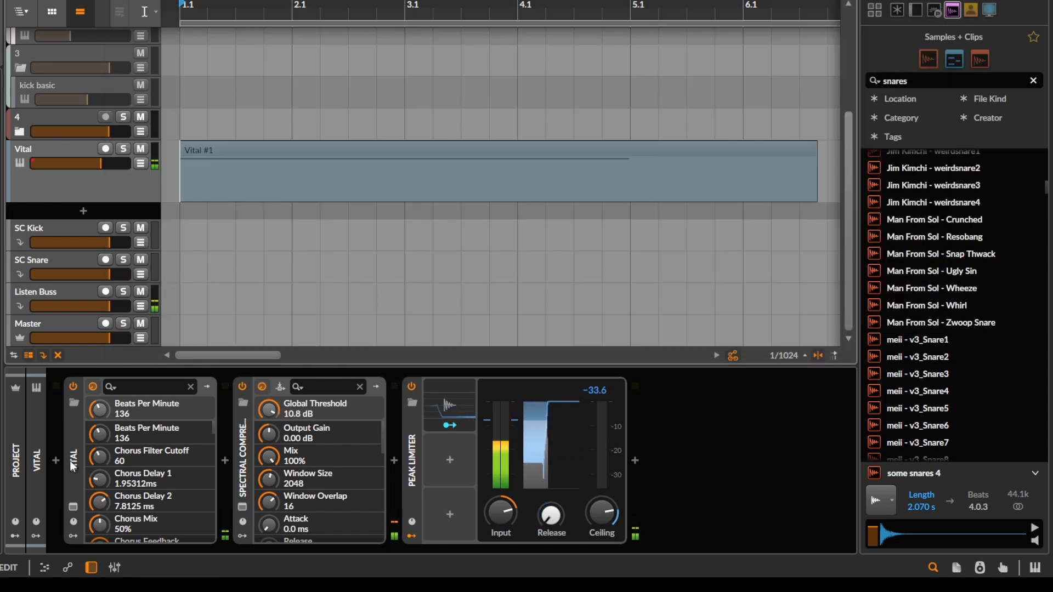
- Load the favorite Basic Shapes wavetable into Vital's oscillator 1 at its saw shape and set envelope 1's release to about 1.07 secs
click(74, 505)
click(294, 61)
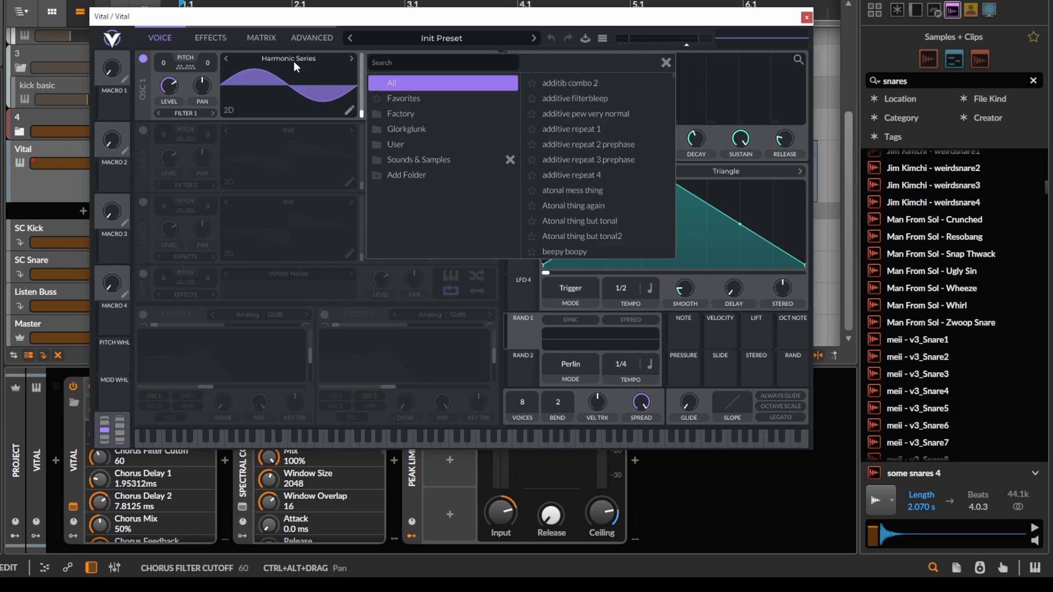
click(468, 102)
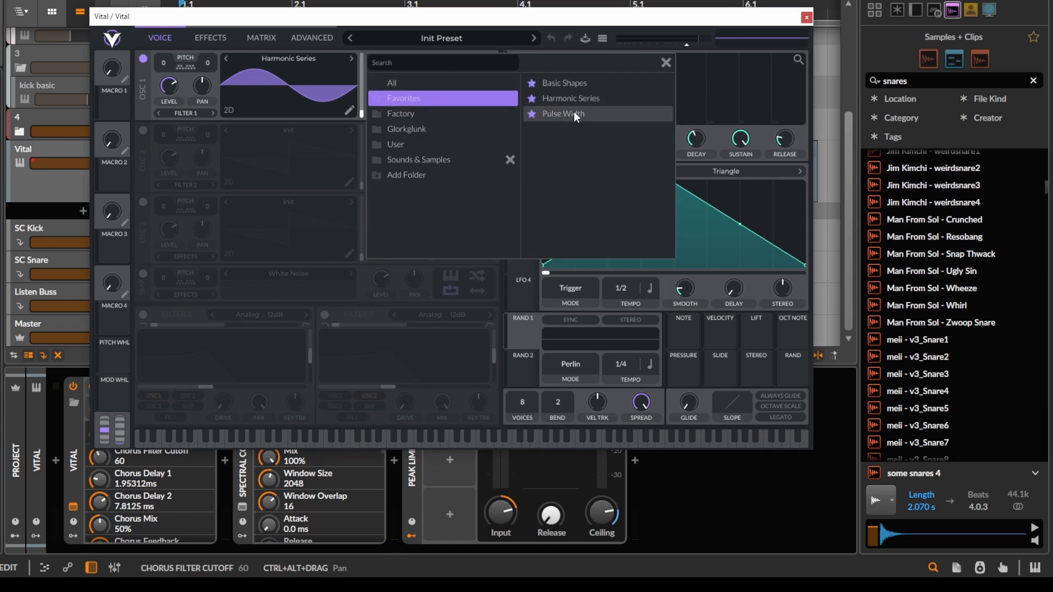
click(568, 83)
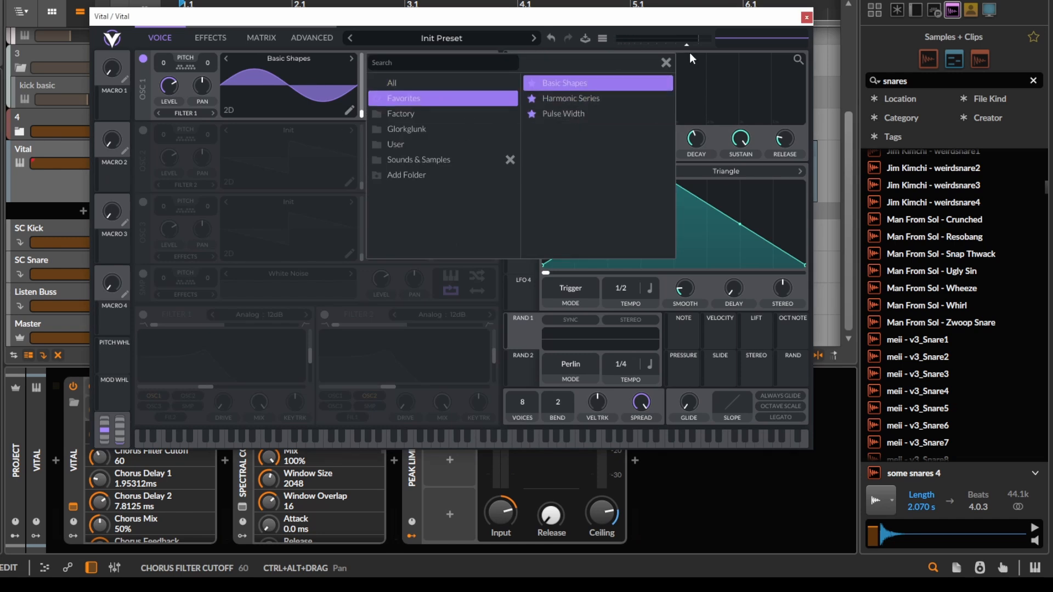
click(666, 63)
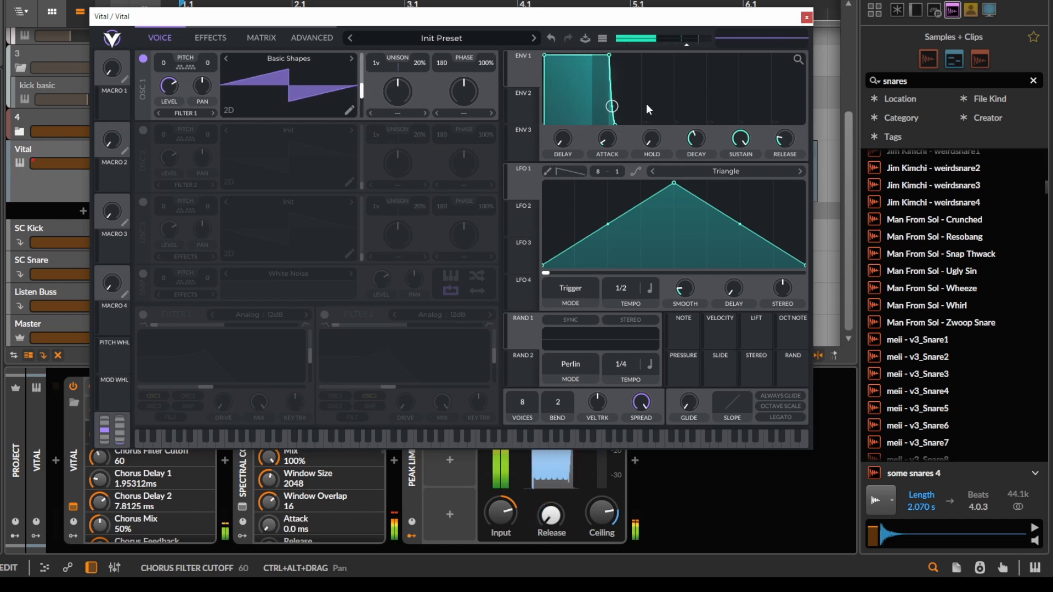
drag(785, 142, 787, 123)
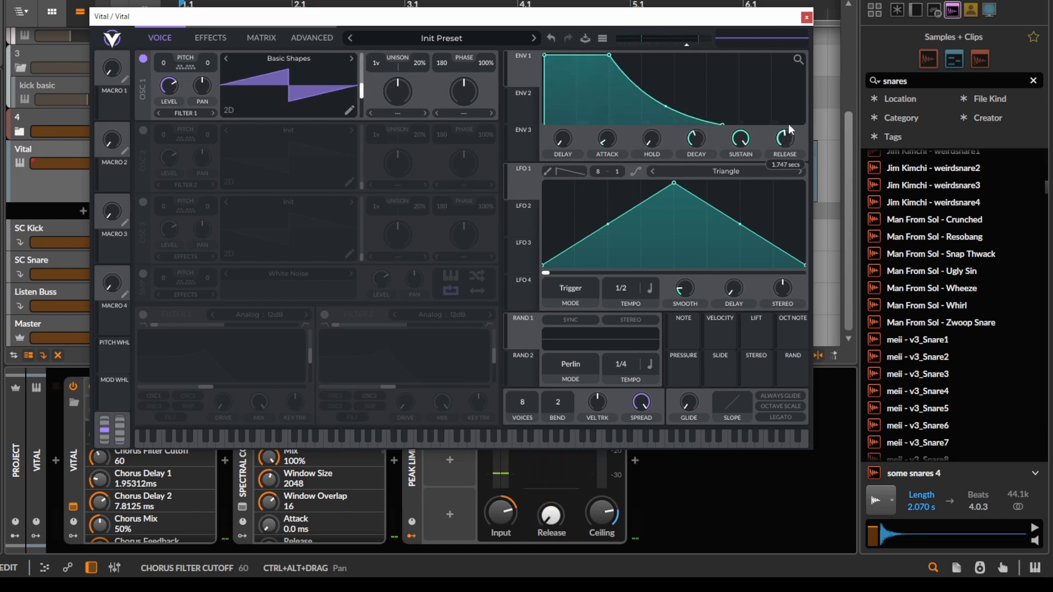
click(806, 18)
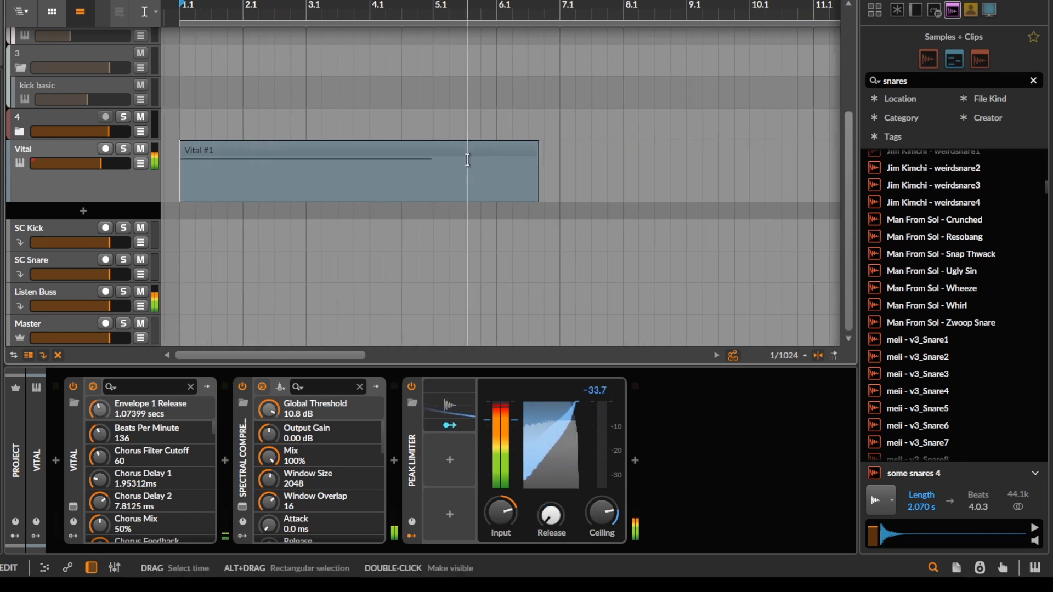
- Set the Spectral Compressor's threshold center to 561 Hz, threshold slope to -0.02 dB/oct and mode to Sidechain Matching
click(242, 506)
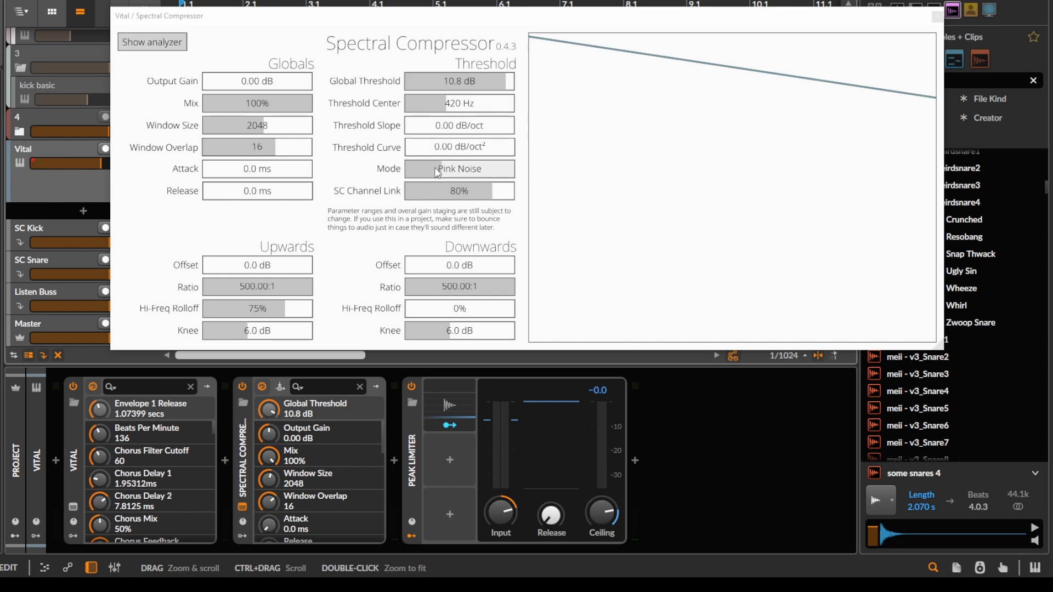
drag(445, 104, 454, 129)
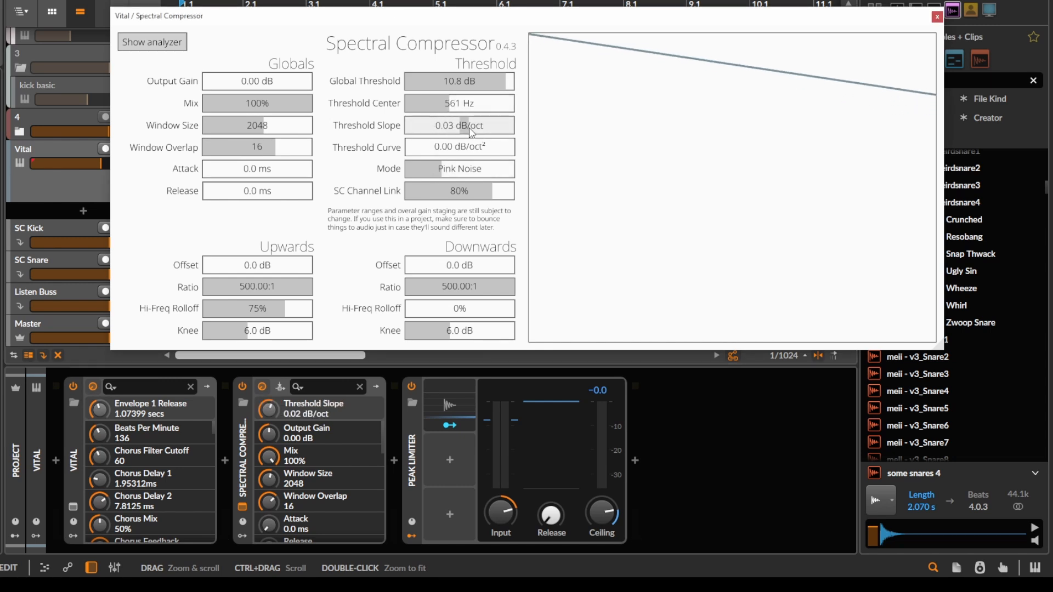
click(449, 174)
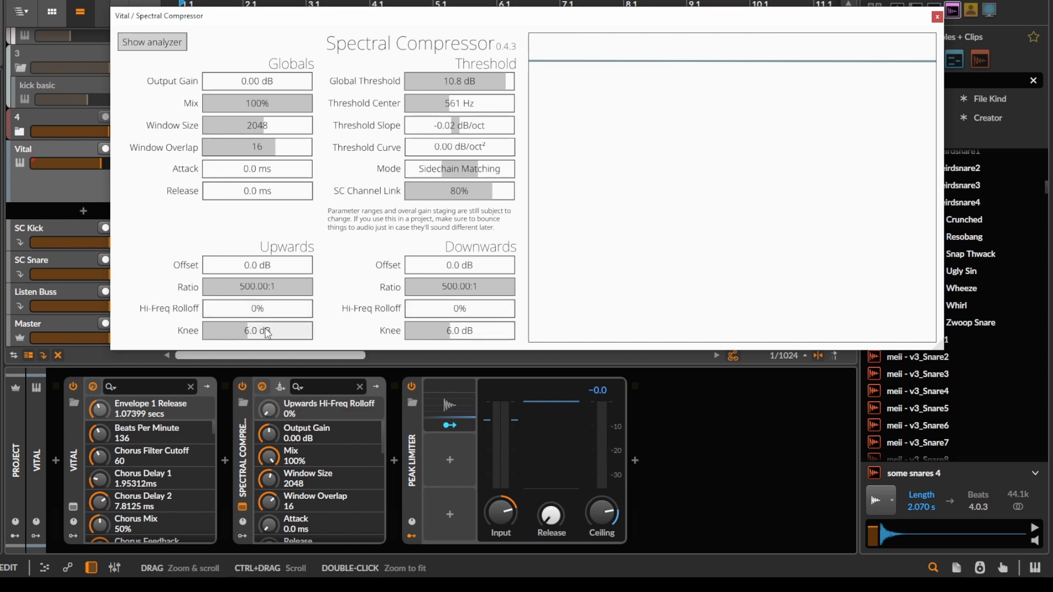
- Set the upwards hi-freq rolloff to 0% and both knees to 0.0 dB, and play the clip
drag(263, 328, 201, 332)
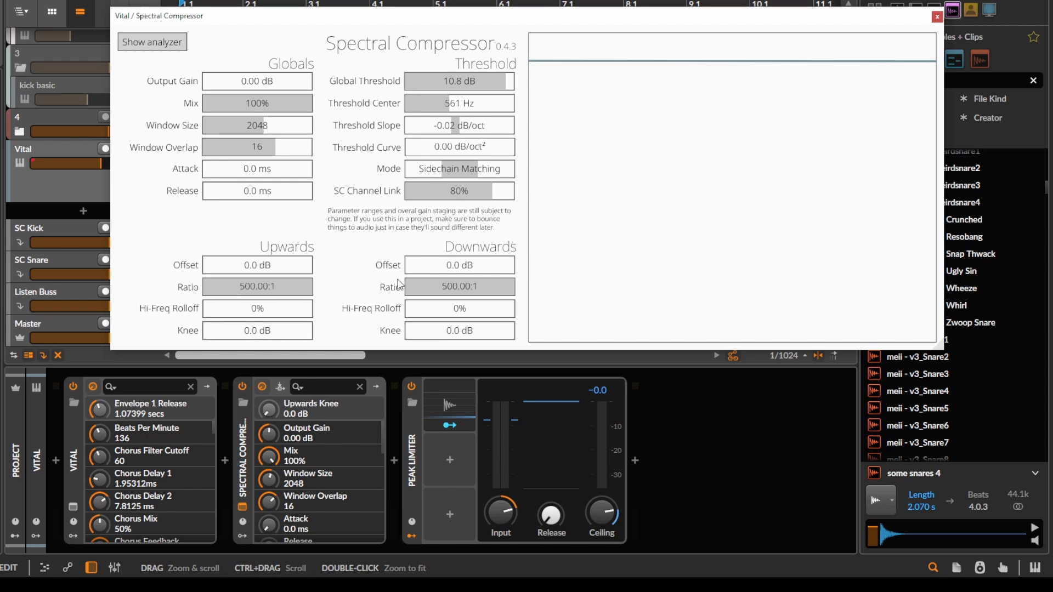
click(937, 17)
key(space)
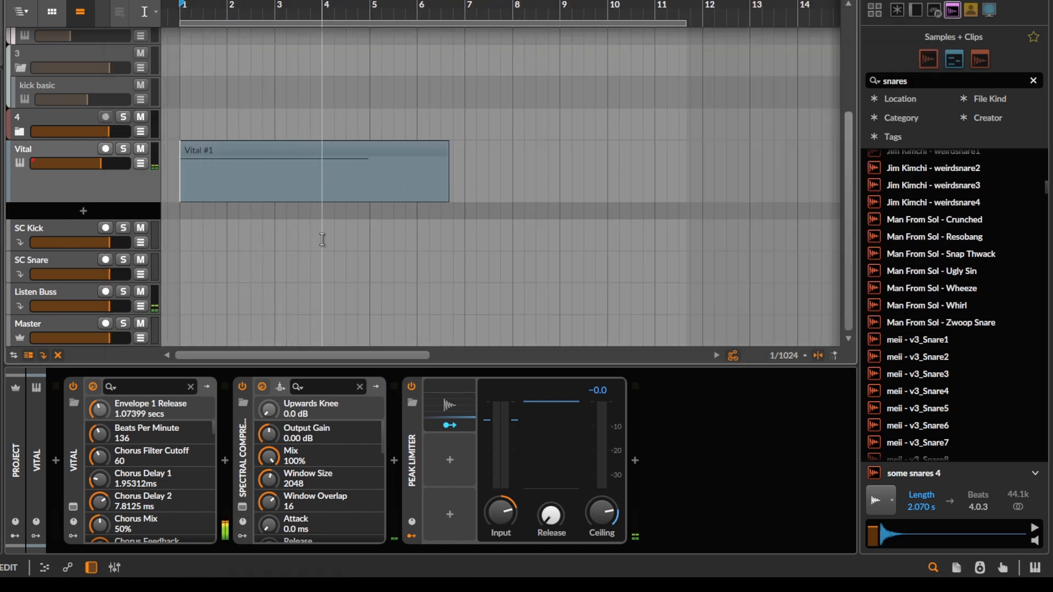
- Set the Spectral Compressor's global threshold to 11.5 dB and raise the Peak Limiter's input gain further
click(240, 507)
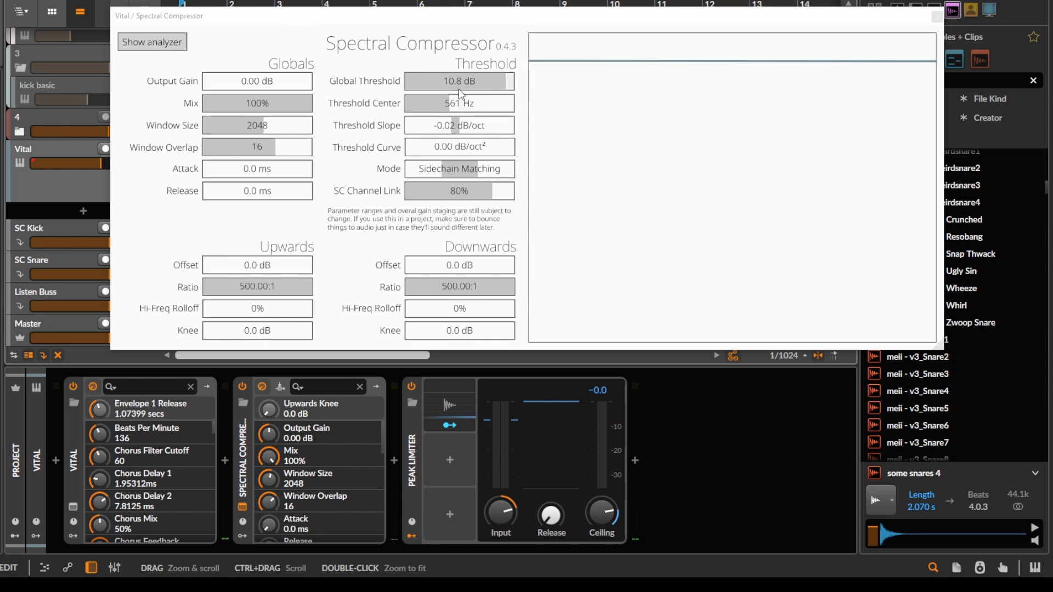
click(508, 83)
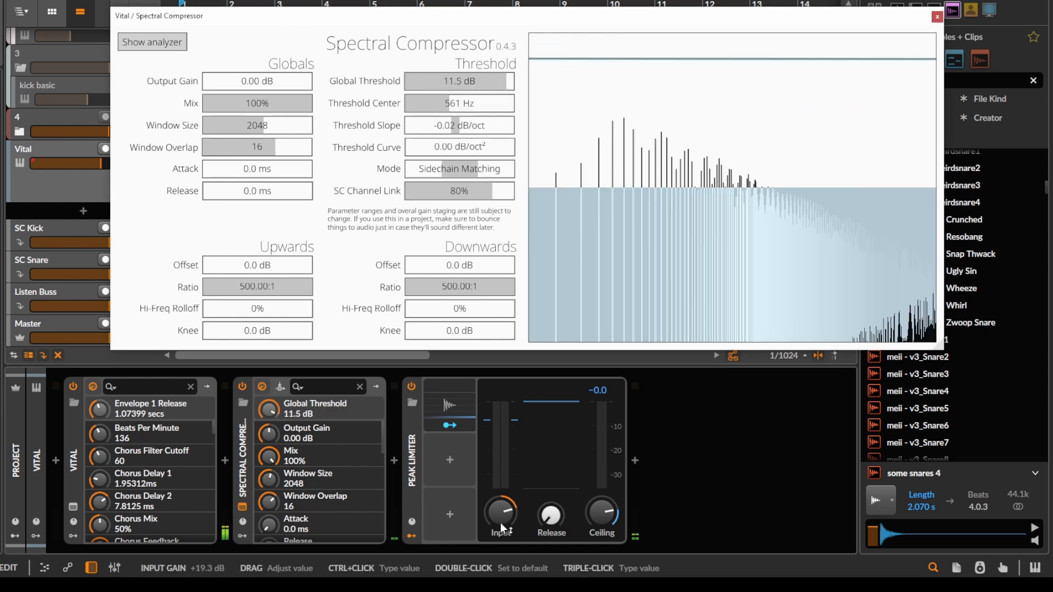
drag(501, 513, 500, 503)
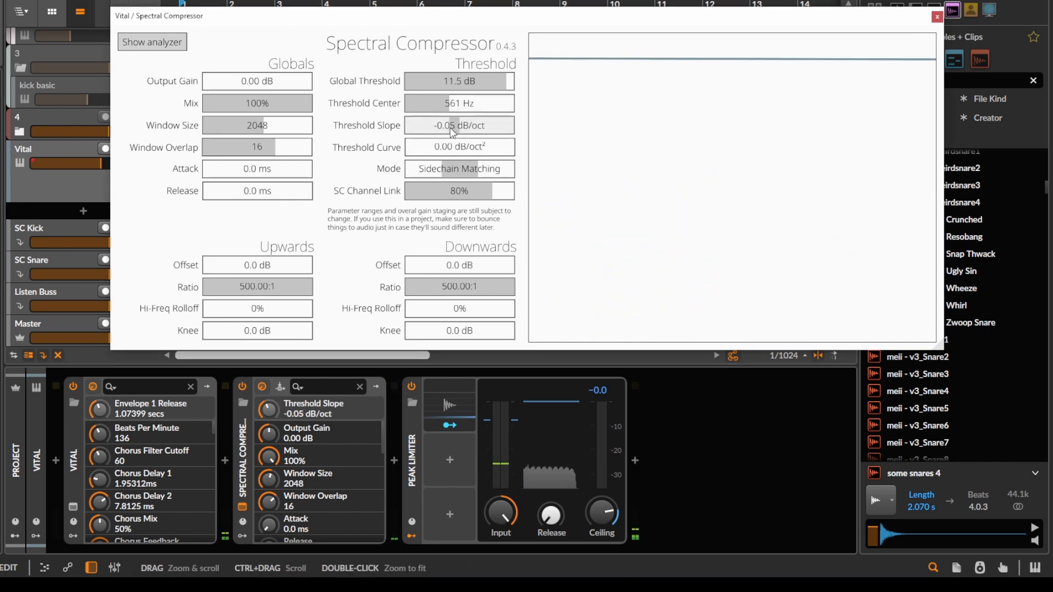
- Set the Spectral Compressor's threshold center to 691 Hz, threshold slope to -0.01 dB/oct and mode to Pink Noise
drag(467, 117, 459, 115)
click(423, 174)
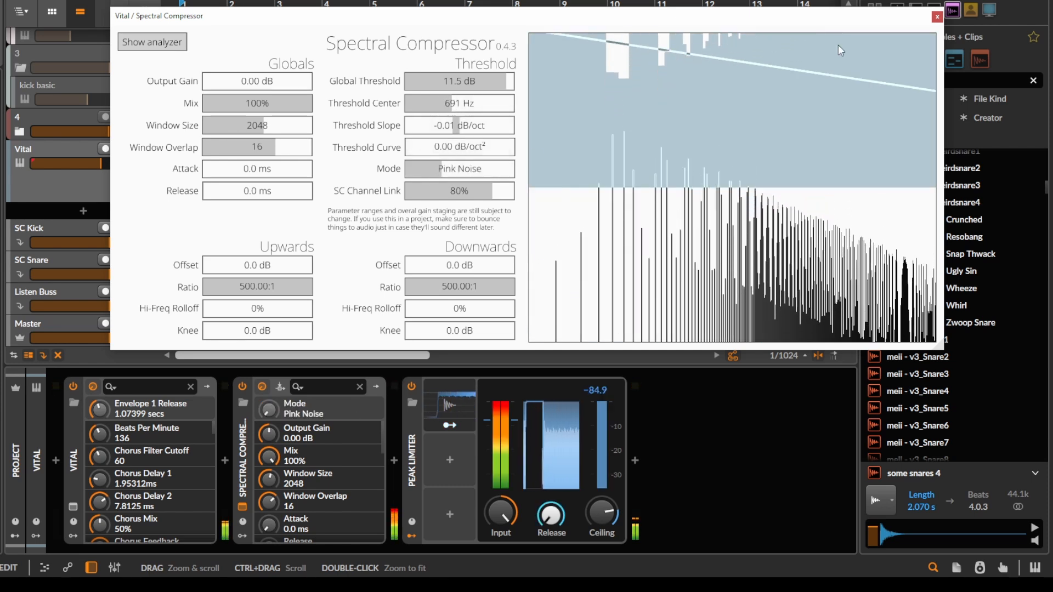
click(937, 17)
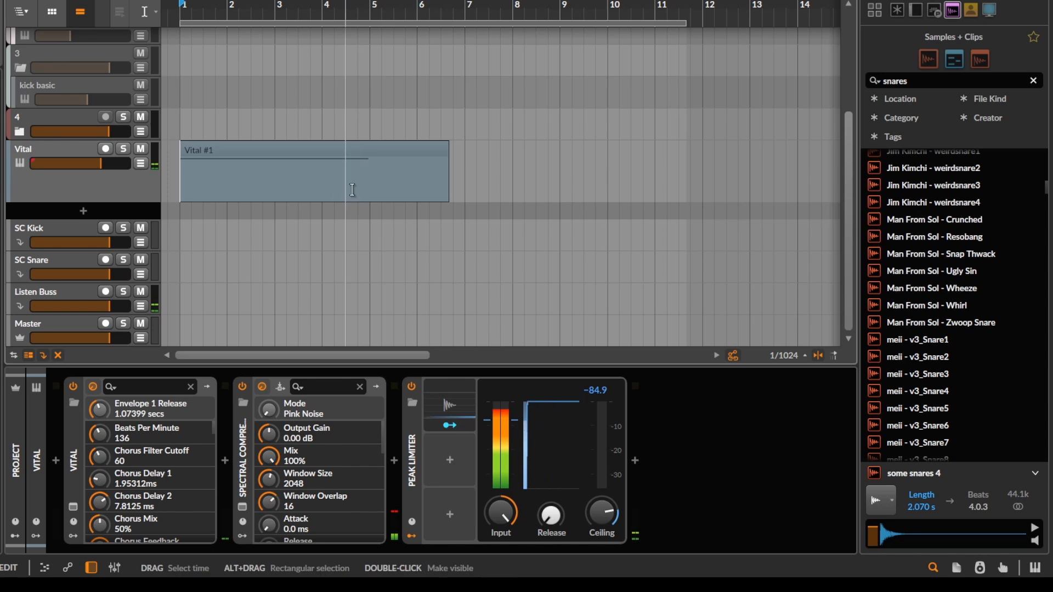
- Shape Vital's envelope 1 into a pluck with zero sustain and a steep decay power of about -14.54
scroll(230, 247, up, 1)
click(73, 506)
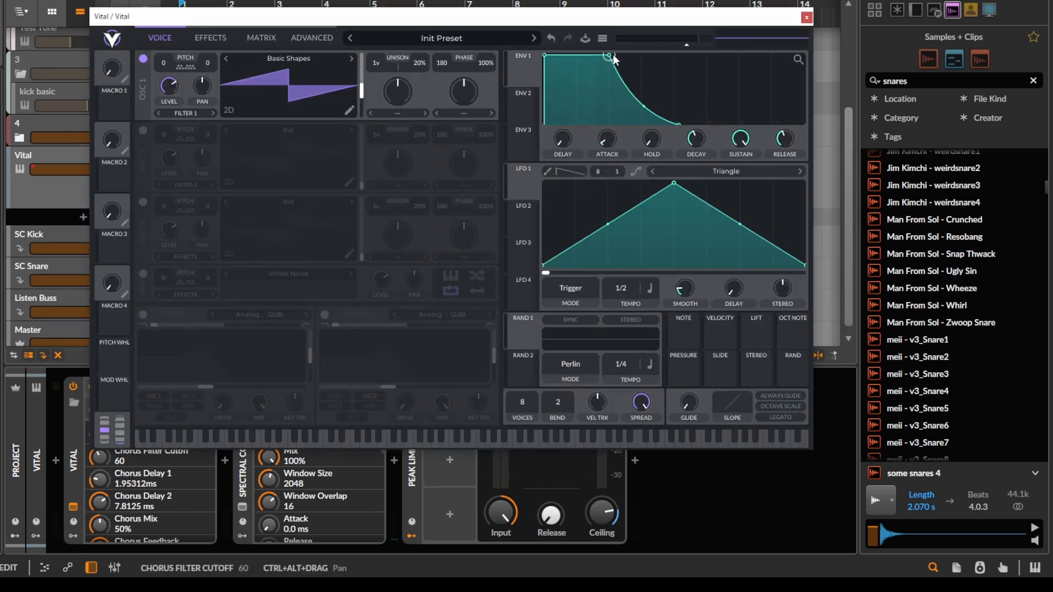
drag(613, 54, 591, 81)
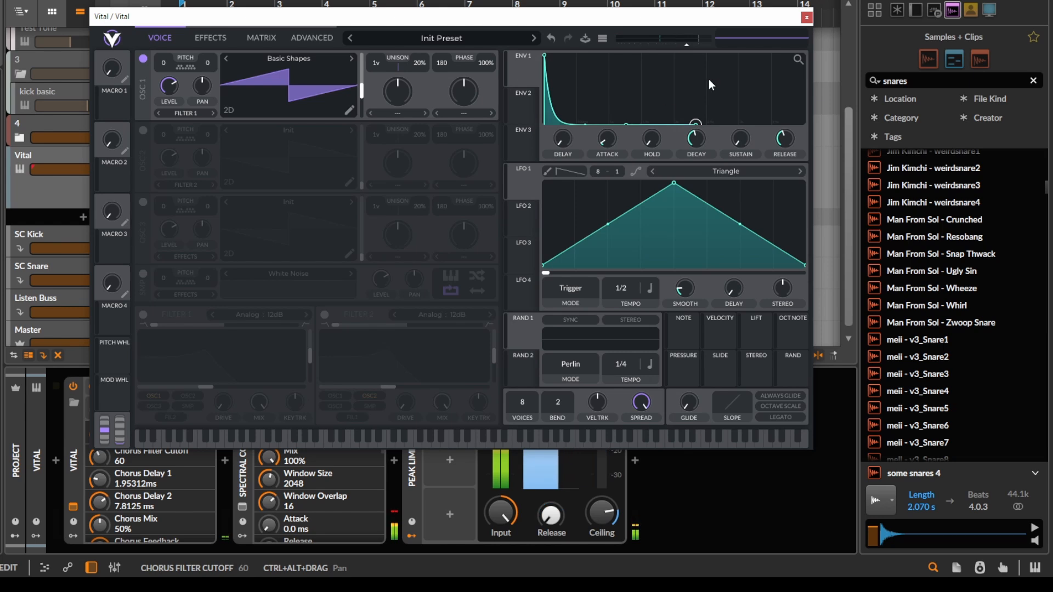
click(213, 39)
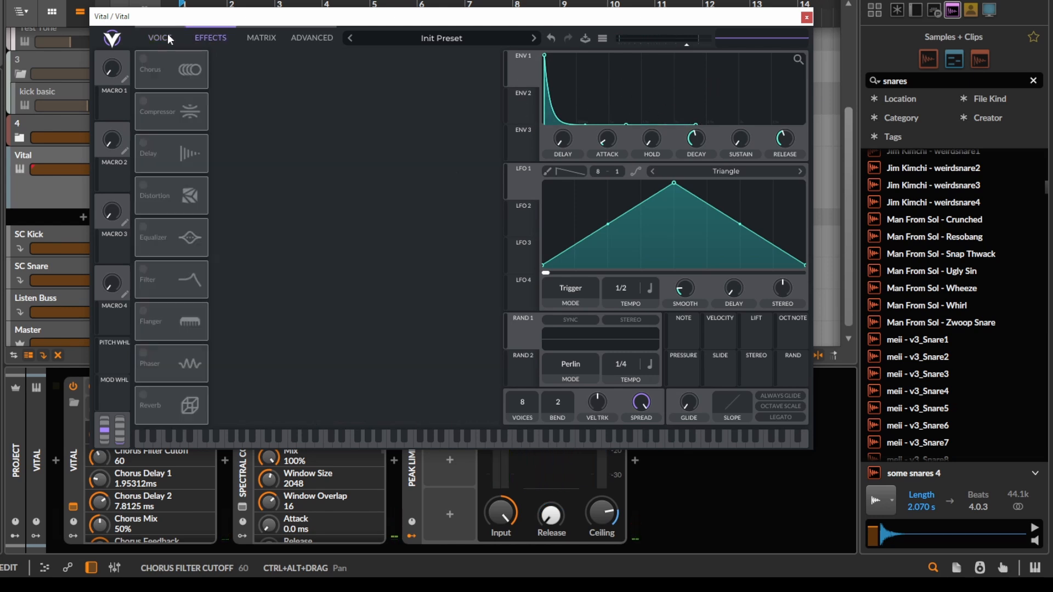
click(162, 37)
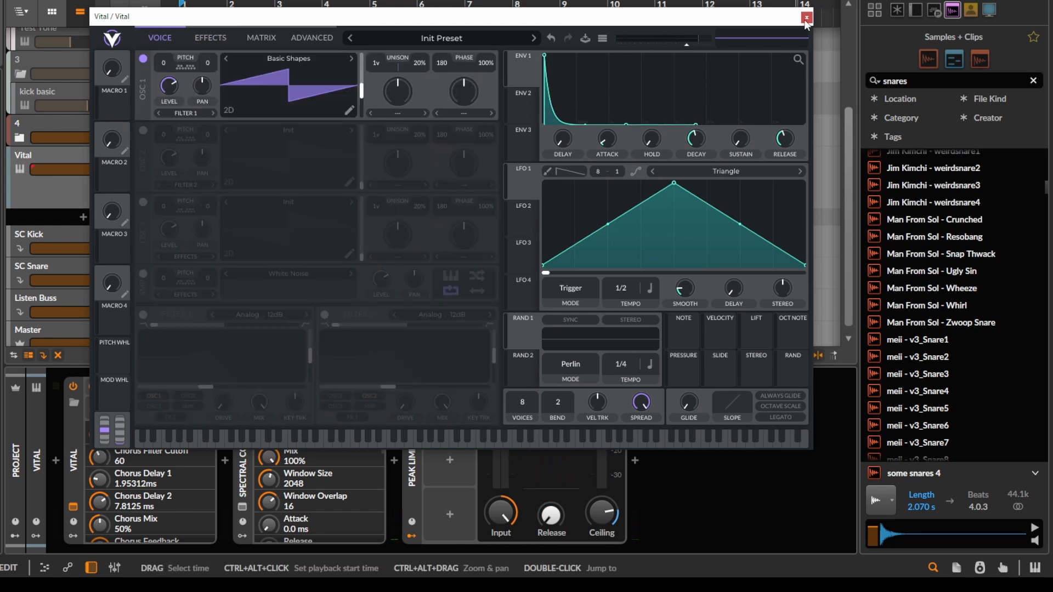
key(alt+F4)
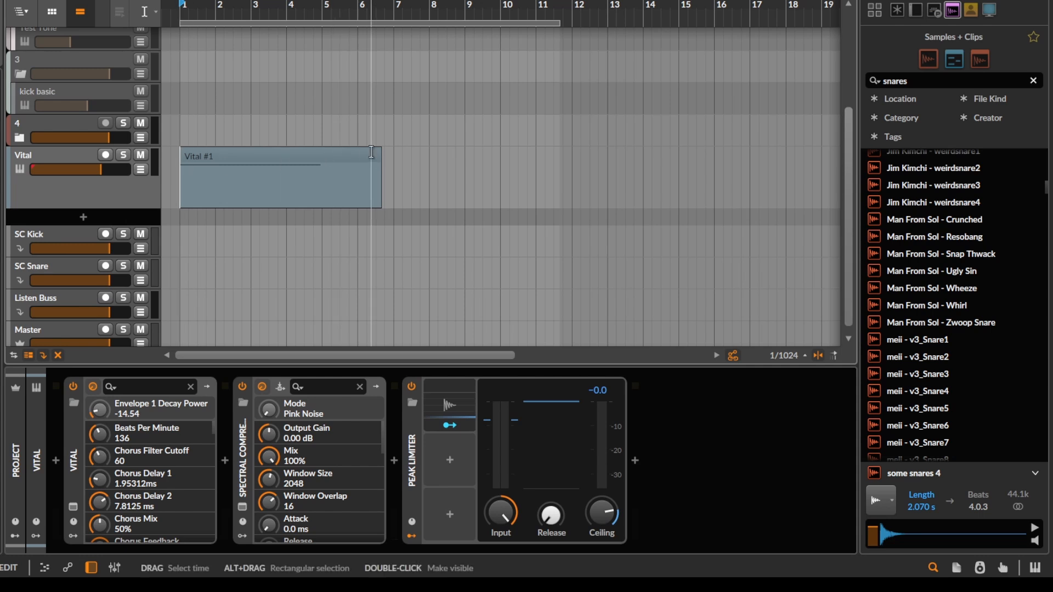
- Extend the Vital clip's end to just past bar 14
click(378, 154)
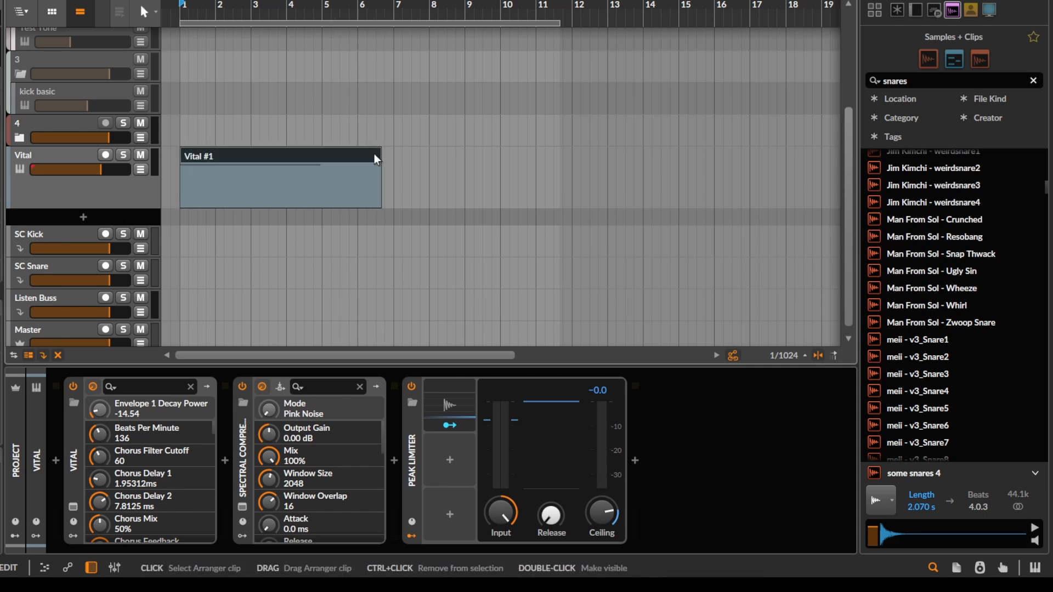
drag(378, 153, 657, 175)
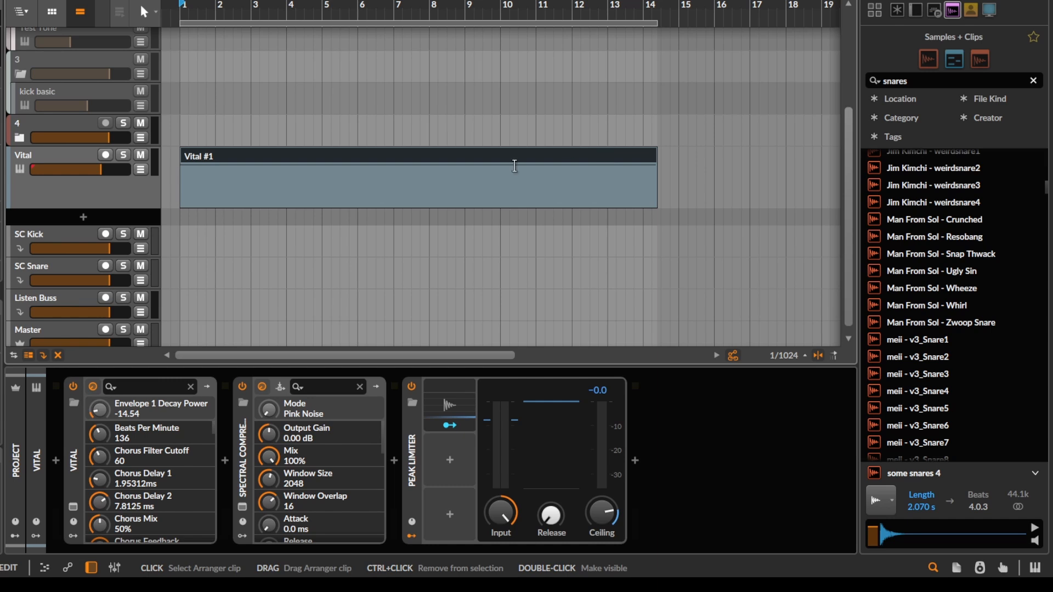
- Move oscillator 1 to the square shape, set envelope 1's sustain to 1, and play the clip
click(73, 506)
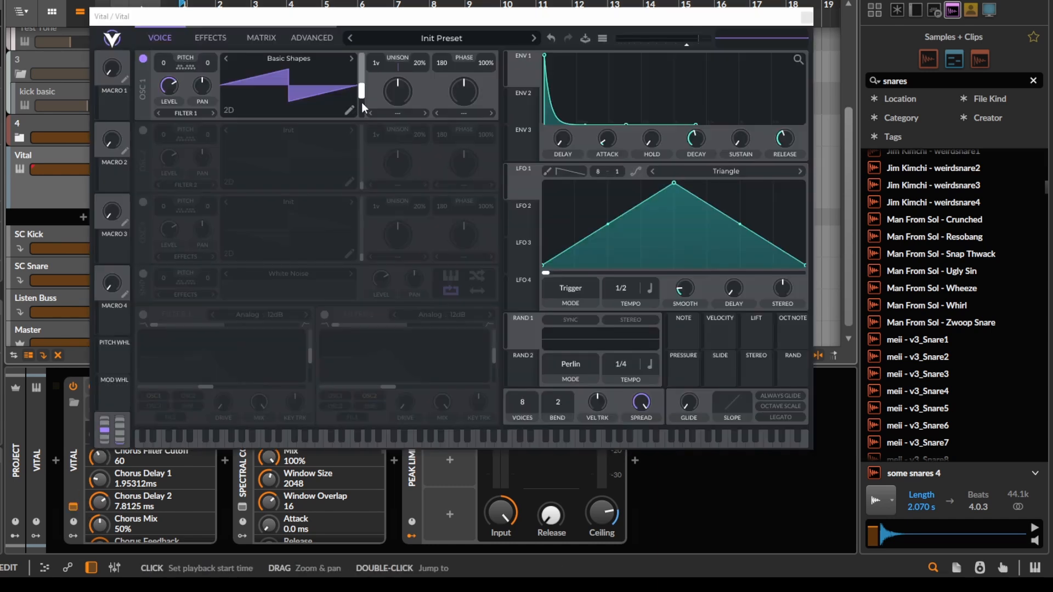
drag(363, 97, 364, 81)
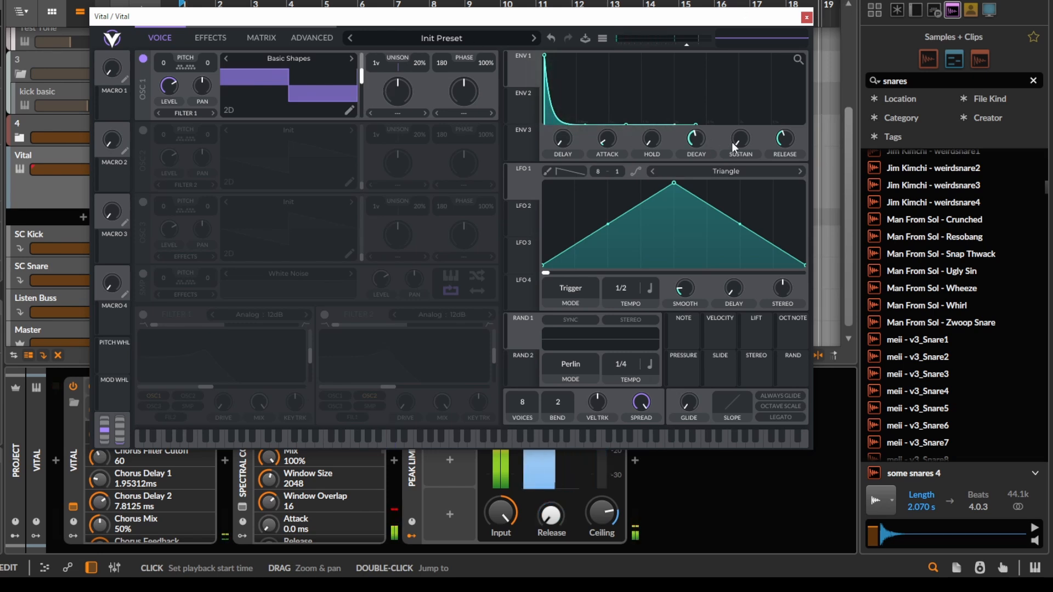
drag(731, 142, 732, 110)
click(806, 17)
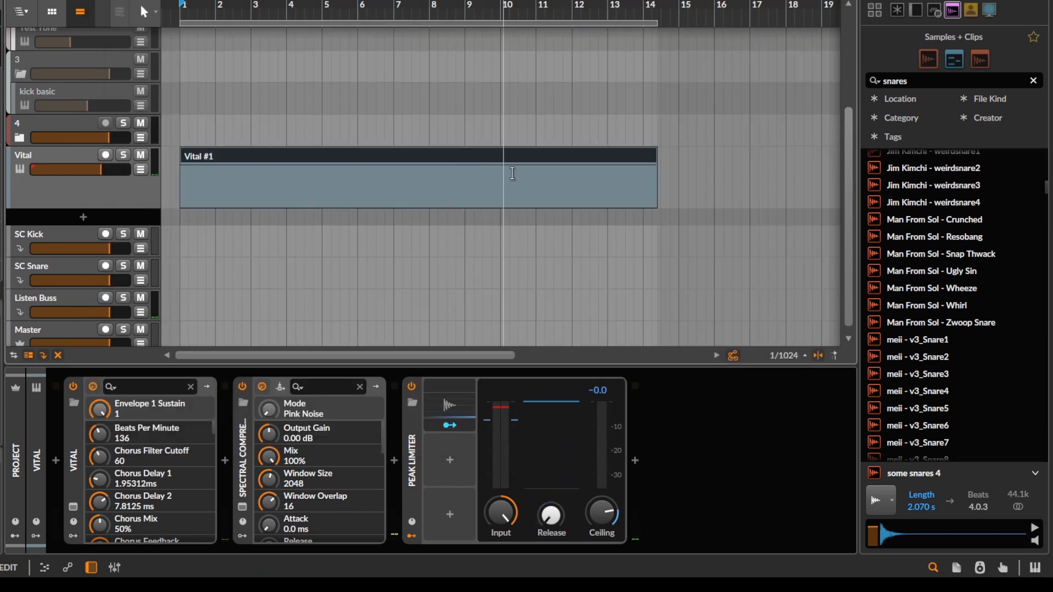
key(space)
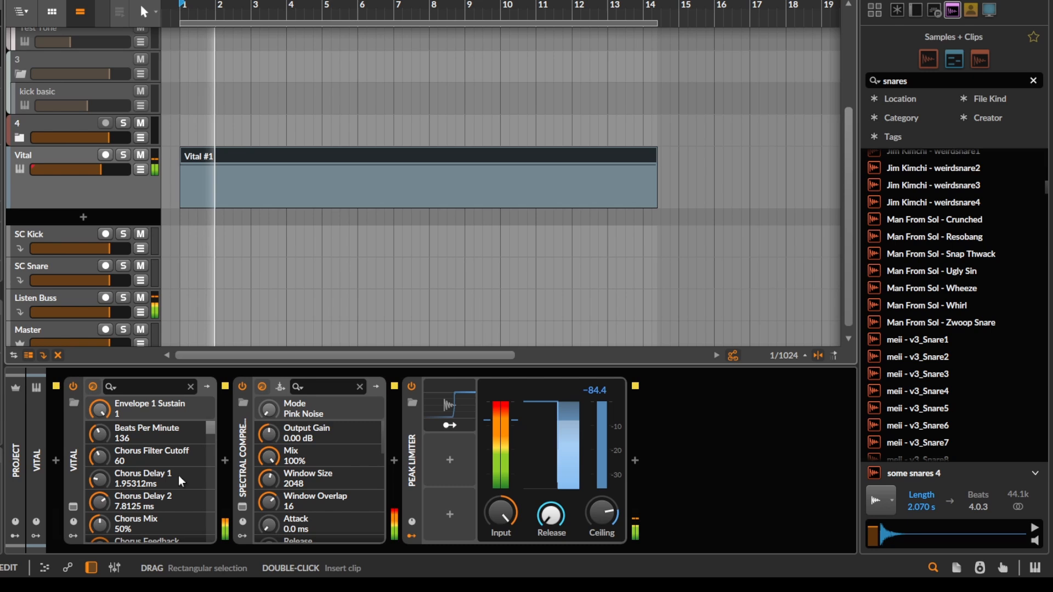
- Switch oscillator 1 to the sine shape at pitch 31, drop envelope 1's decay to zero and shorten its release
click(73, 506)
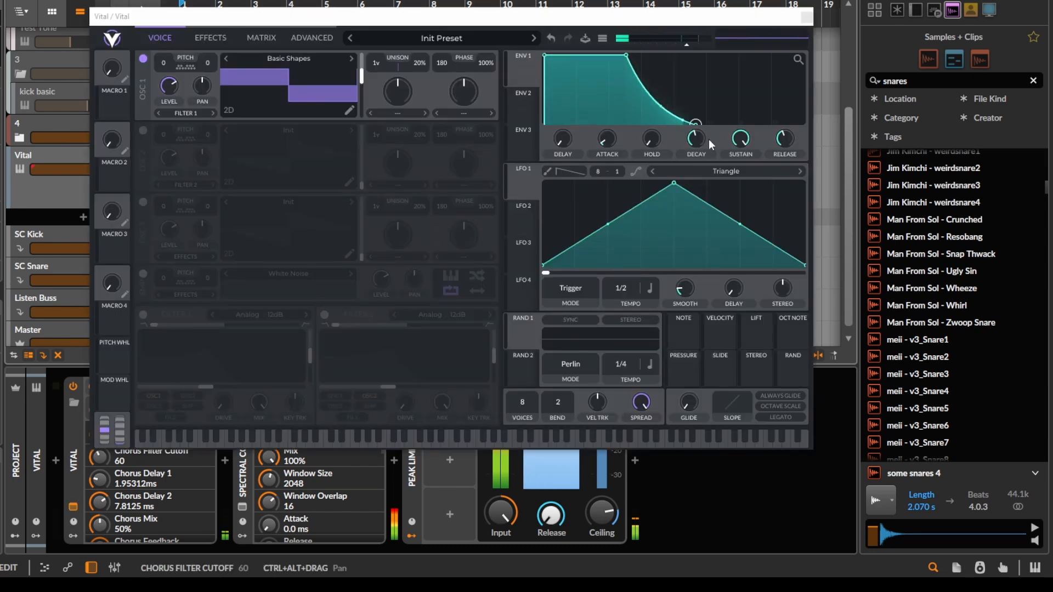
drag(708, 139, 689, 147)
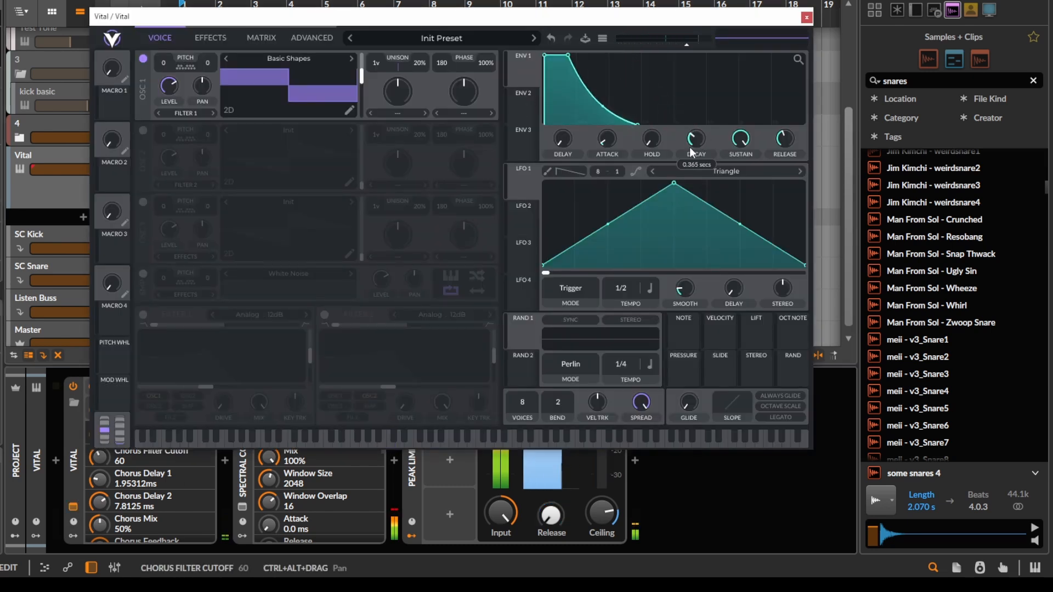
drag(365, 85, 352, 127)
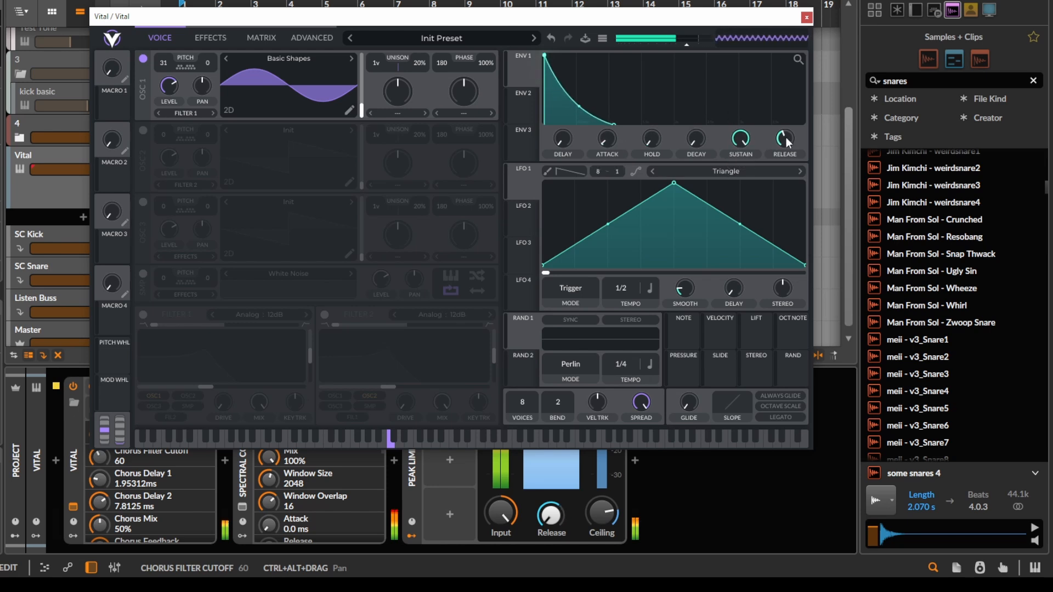
drag(785, 137, 773, 169)
- Redraw LFO 1 as a short, steep falling curve and assign it to oscillator 1's level with amount 1.000
drag(670, 188, 494, 163)
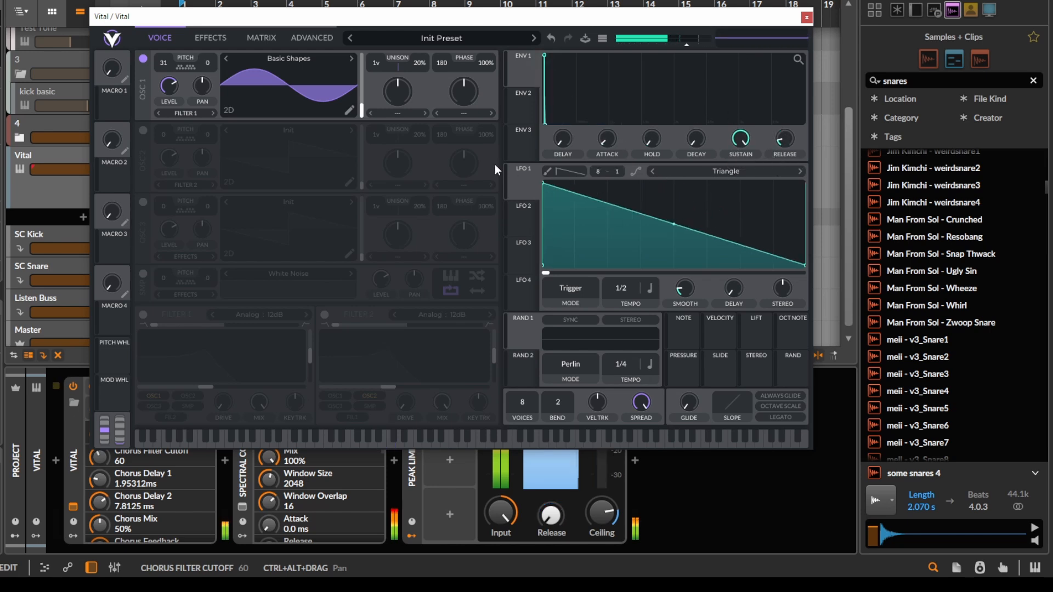
double_click(562, 252)
drag(563, 252, 560, 218)
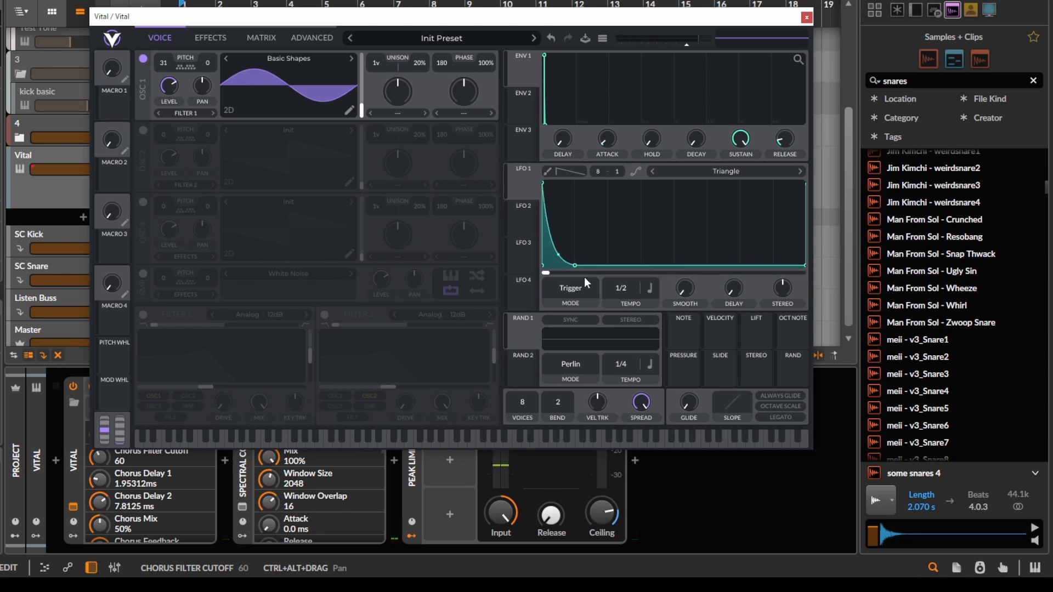
drag(521, 189, 169, 97)
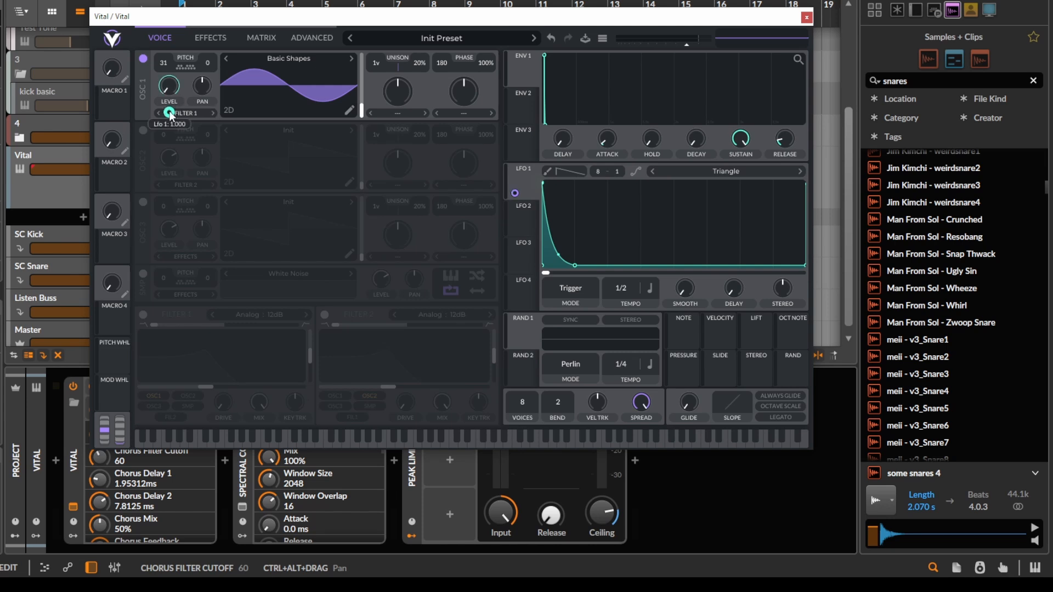
- Audition Vital's reverb at a larger size and time with LFO 1's tempo set to 8/1
click(209, 38)
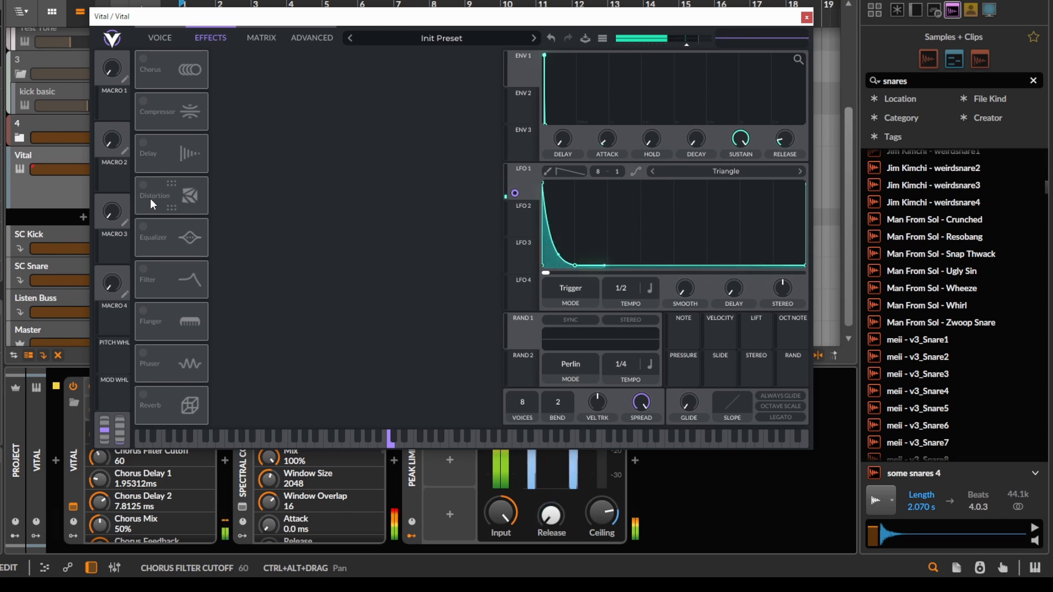
click(143, 395)
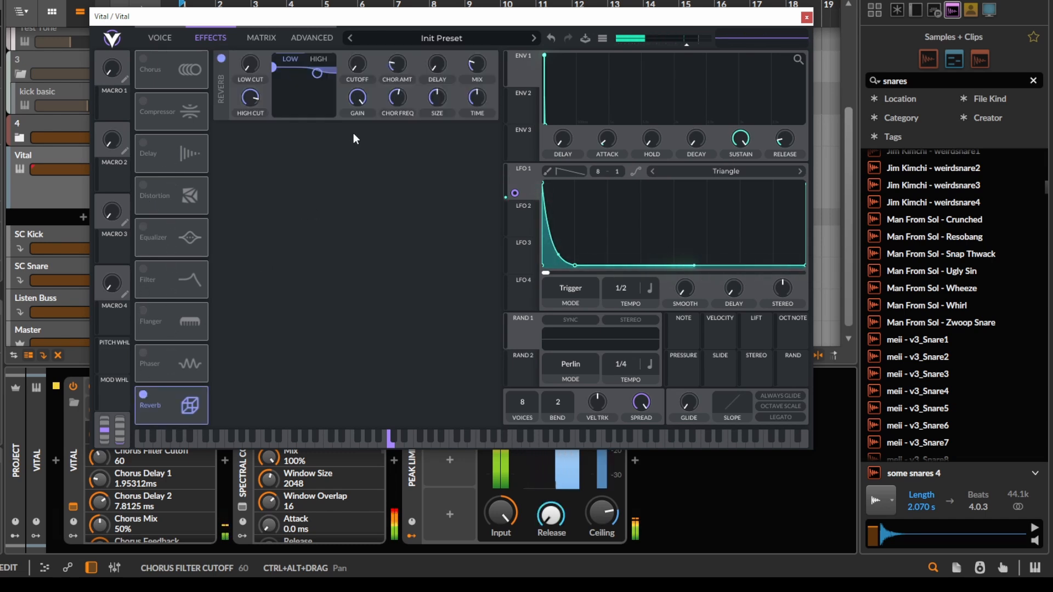
drag(475, 97, 475, 110)
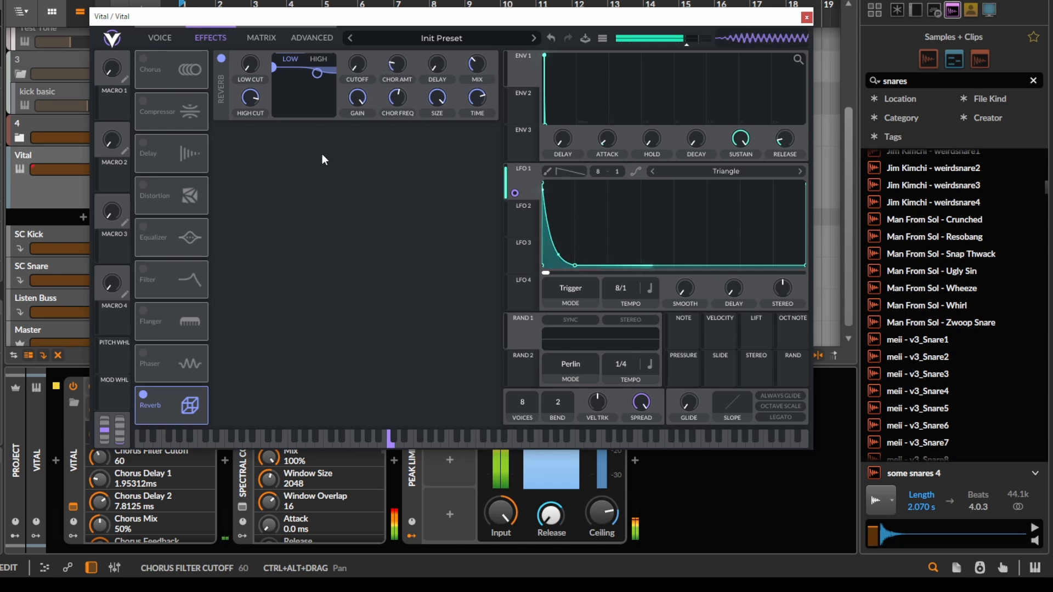
click(143, 394)
- Try Vital's phaser at 8/1 tempo and a 16-voice chorus with frozen tempo and varied delay 1, switching each off again
click(144, 354)
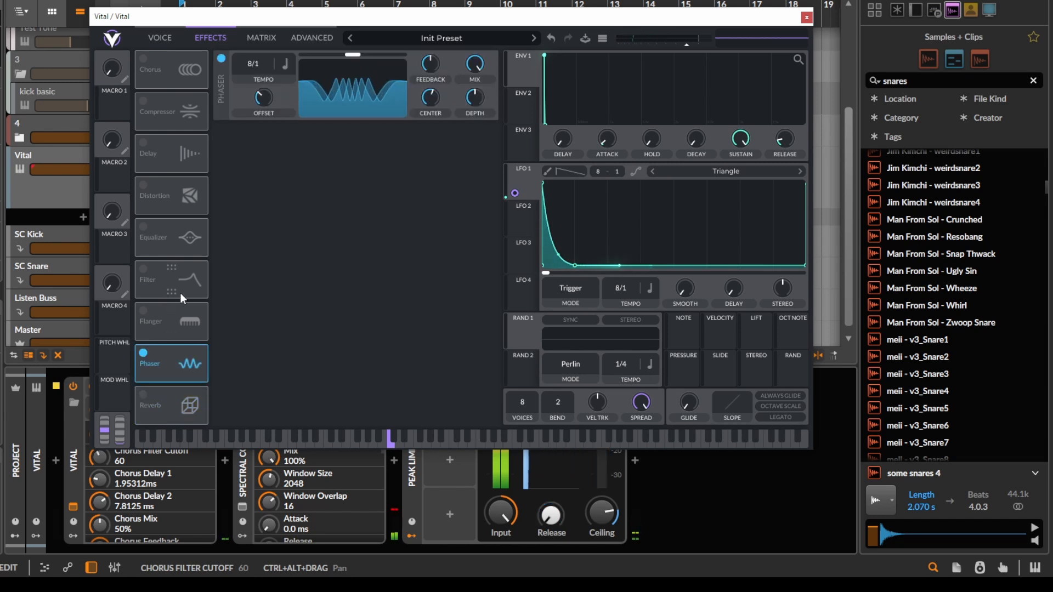
click(144, 354)
click(143, 58)
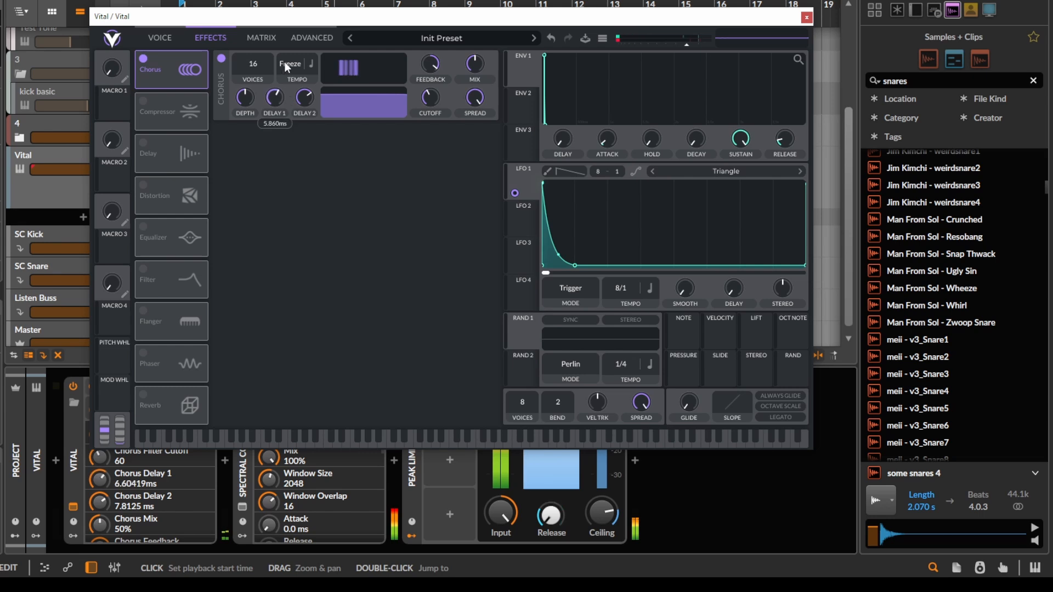
scroll(277, 112, up, 4)
click(221, 58)
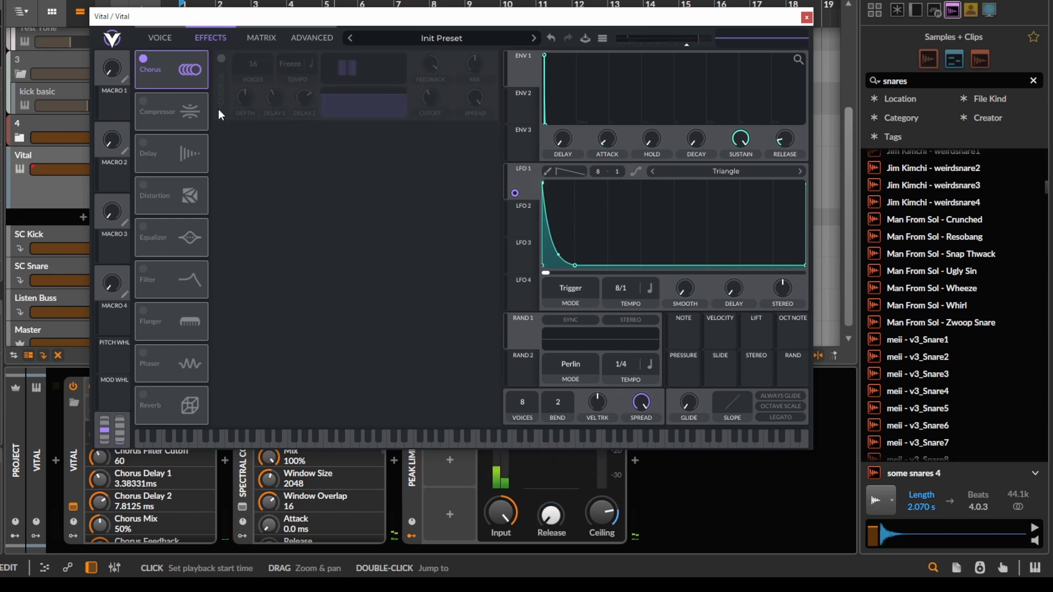
- Enable Vital's reverb, adjust its size, and raise its low cutoff to about 40.5 semitones
click(143, 394)
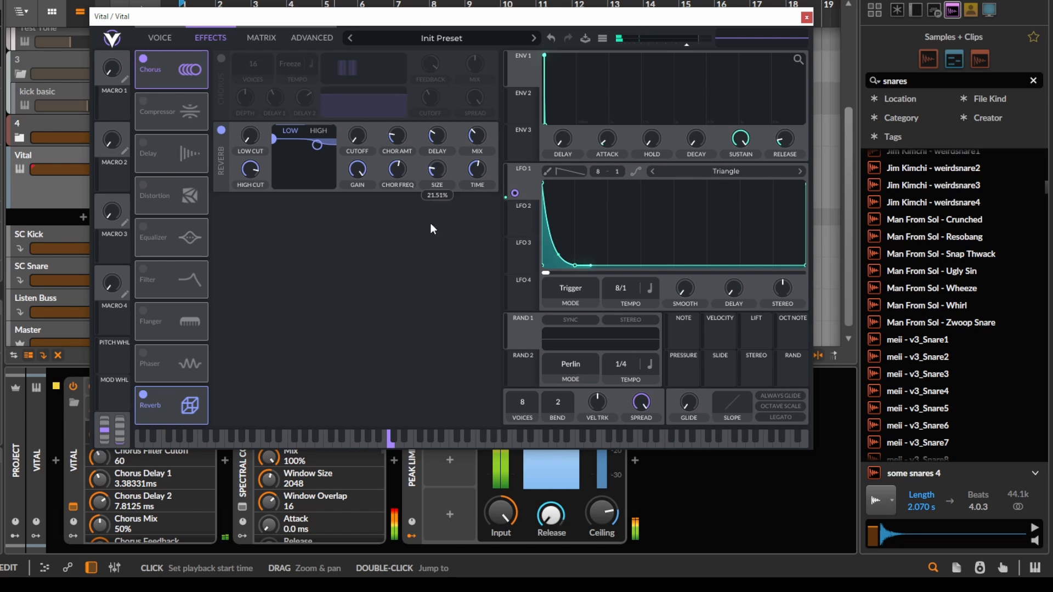
drag(431, 225, 442, 172)
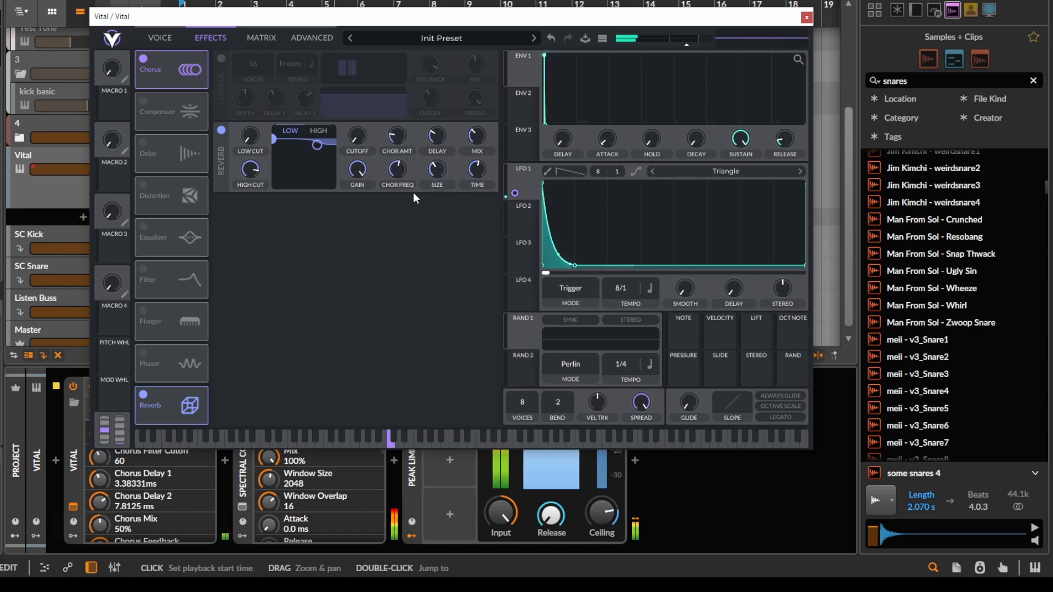
drag(353, 134, 357, 127)
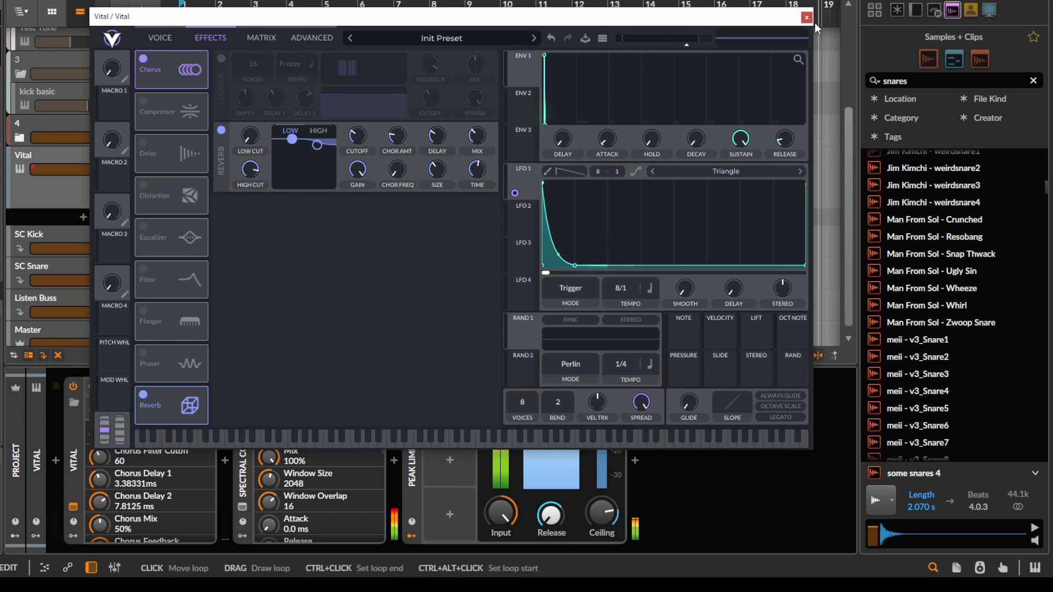
click(806, 18)
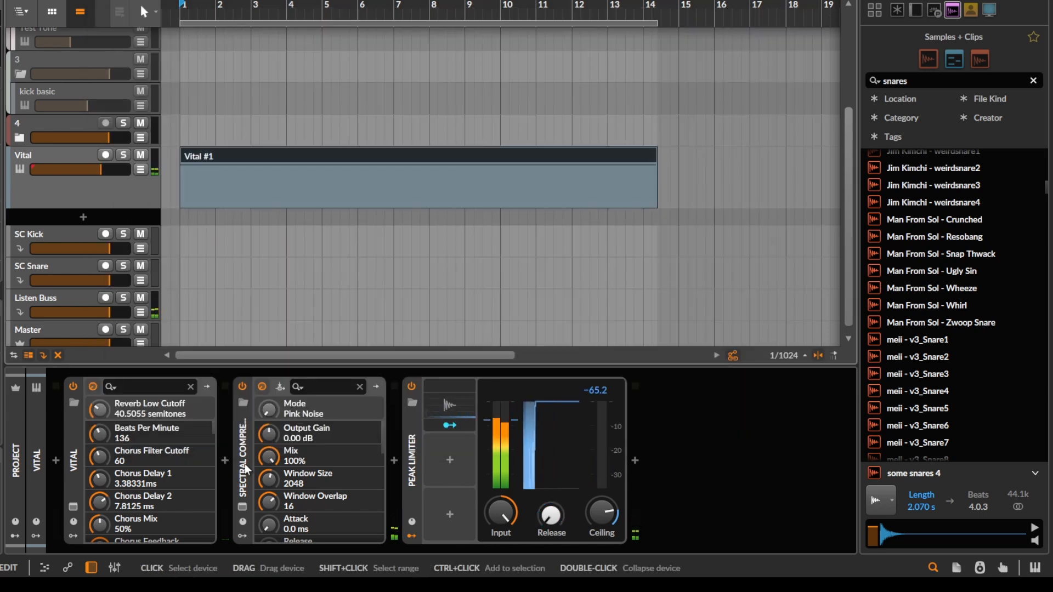
- Delete the Spectral Compressor and restore it, and remove Vital from the device chain
key(Delete)
key(ctrl+z)
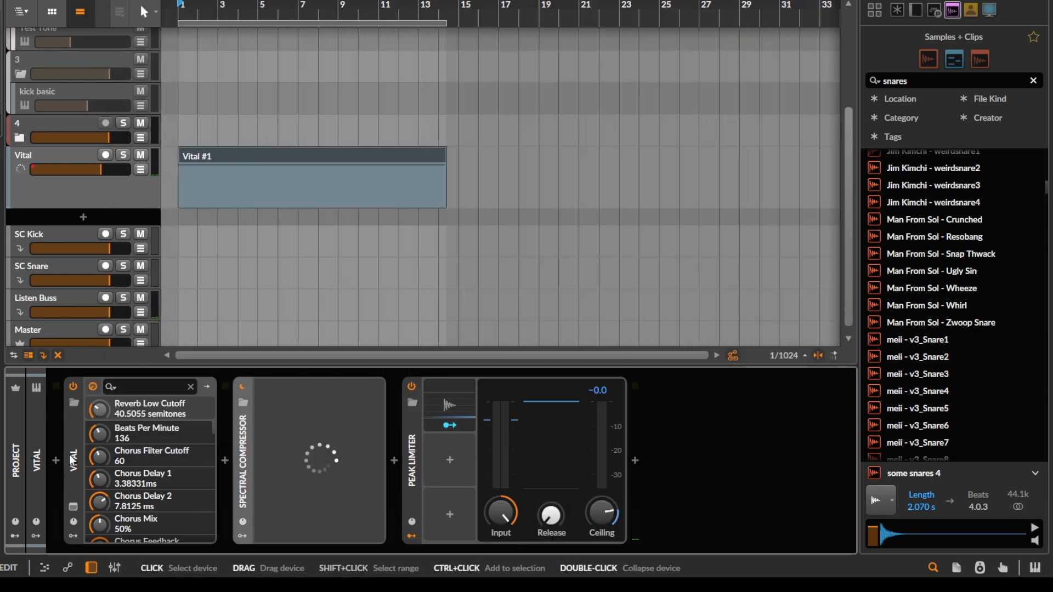
click(72, 460)
key(Delete)
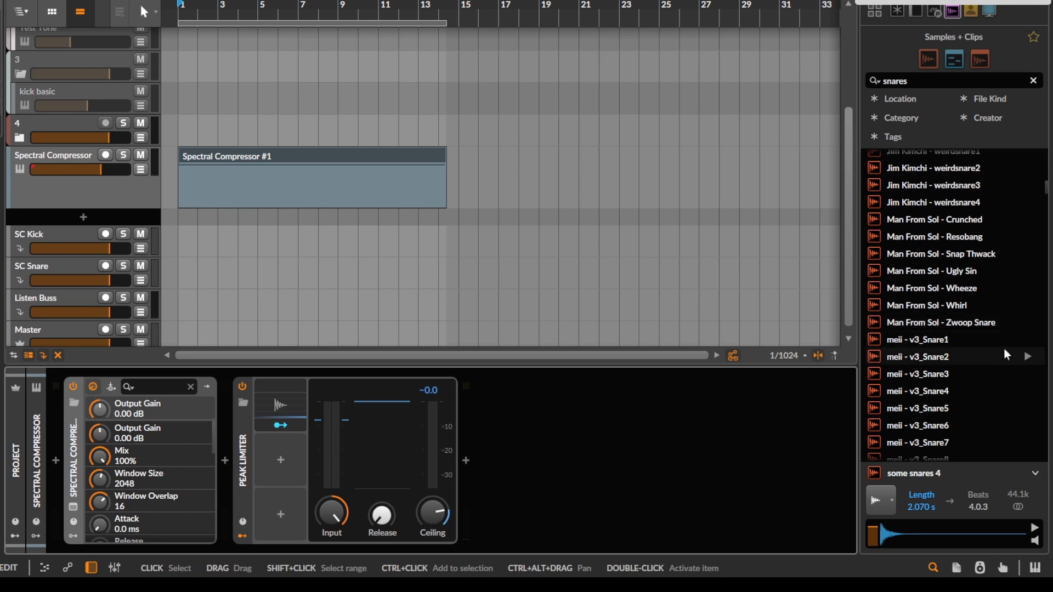
- Audition several snare samples from the snares results, including v3_Snare5, nicesnare1 and Processed Clap 4
click(1026, 357)
click(1031, 411)
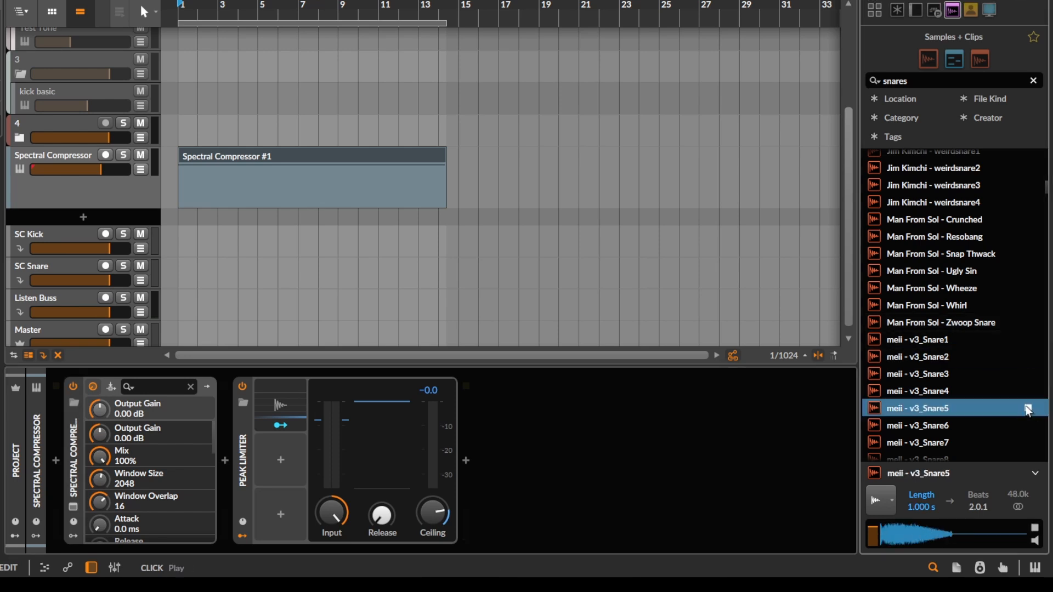
click(1028, 391)
click(1030, 374)
scroll(1030, 285, up, 3)
click(1028, 281)
scroll(1028, 307, up, 1)
click(1026, 252)
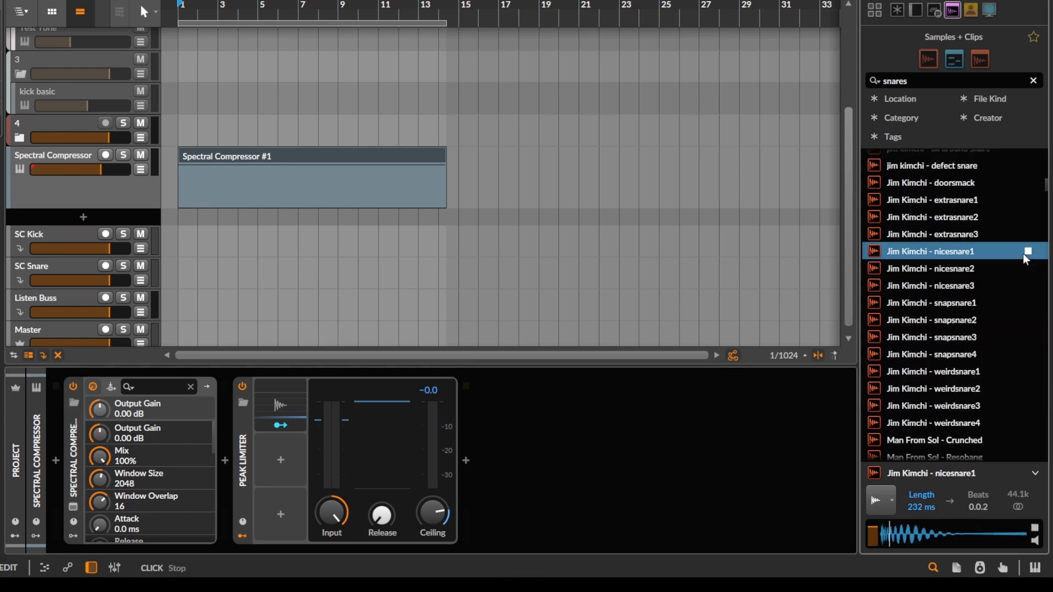
click(1026, 231)
scroll(1027, 235, up, 3)
click(1027, 241)
scroll(1027, 247, up, 2)
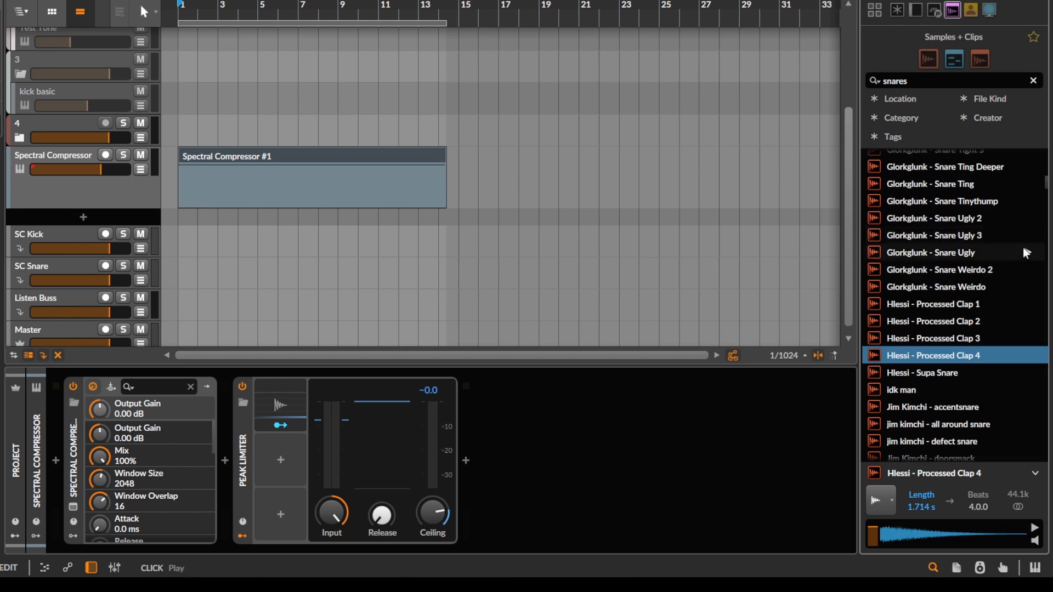
click(1026, 253)
- Replace the existing clip on the Spectral Compressor track with the Snare Ugly 3 sample, starting at bar 1
drag(1027, 241, 186, 174)
key(Delete)
scroll(258, 157, up, 2)
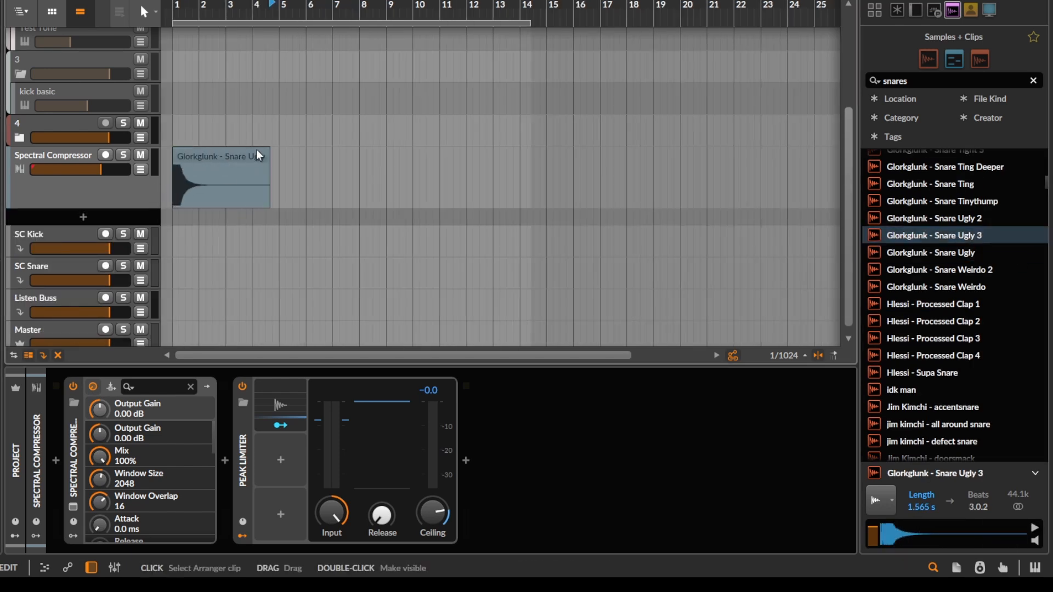
scroll(211, 247, up, 3)
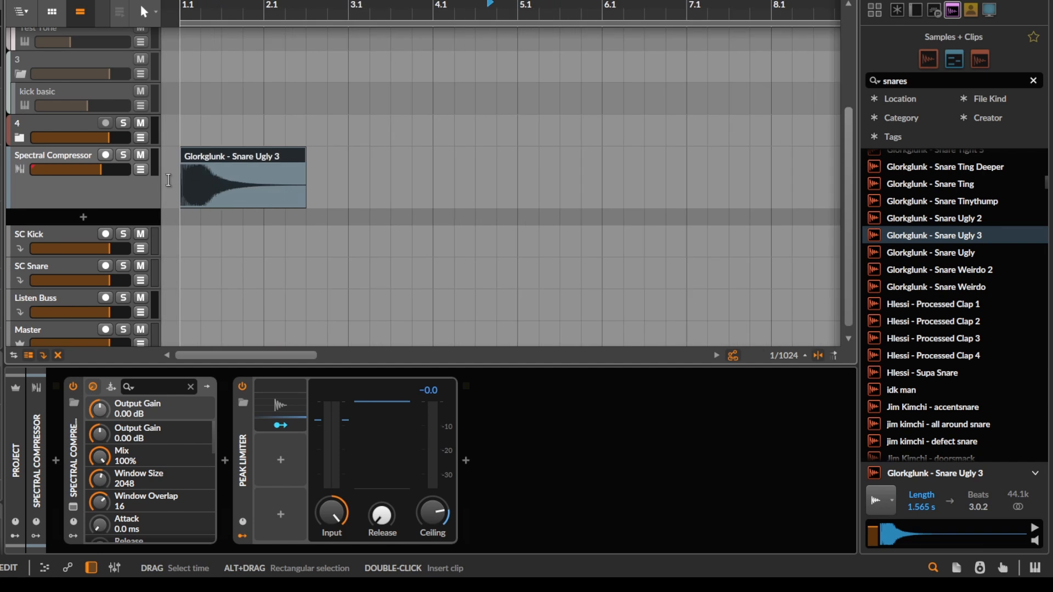
- Insert a Reverb ahead of the Spectral Compressor and set its reverb time to 2.58 s
click(56, 460)
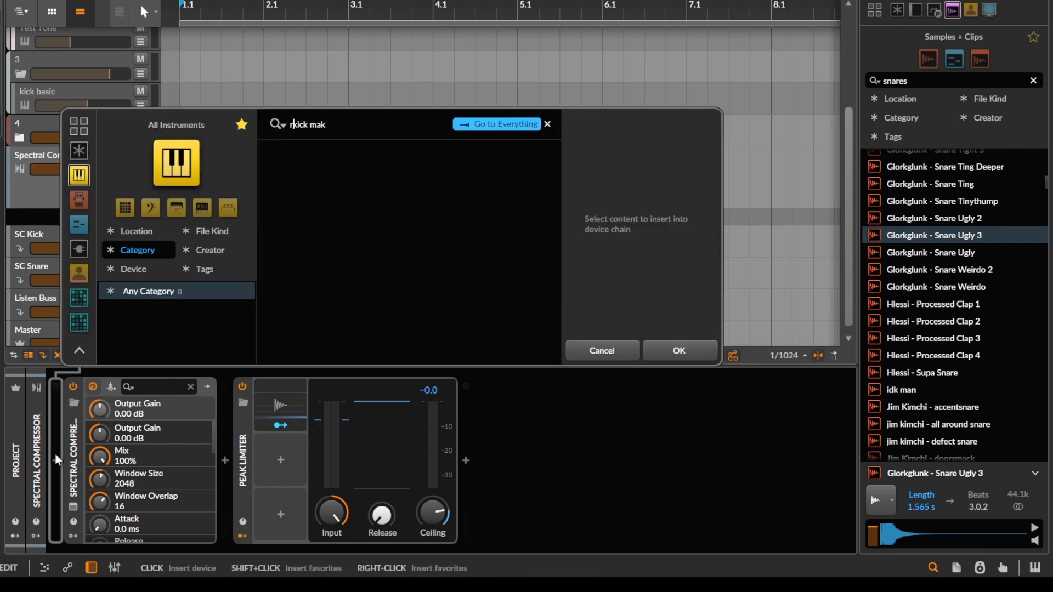
text(rev)
click(78, 203)
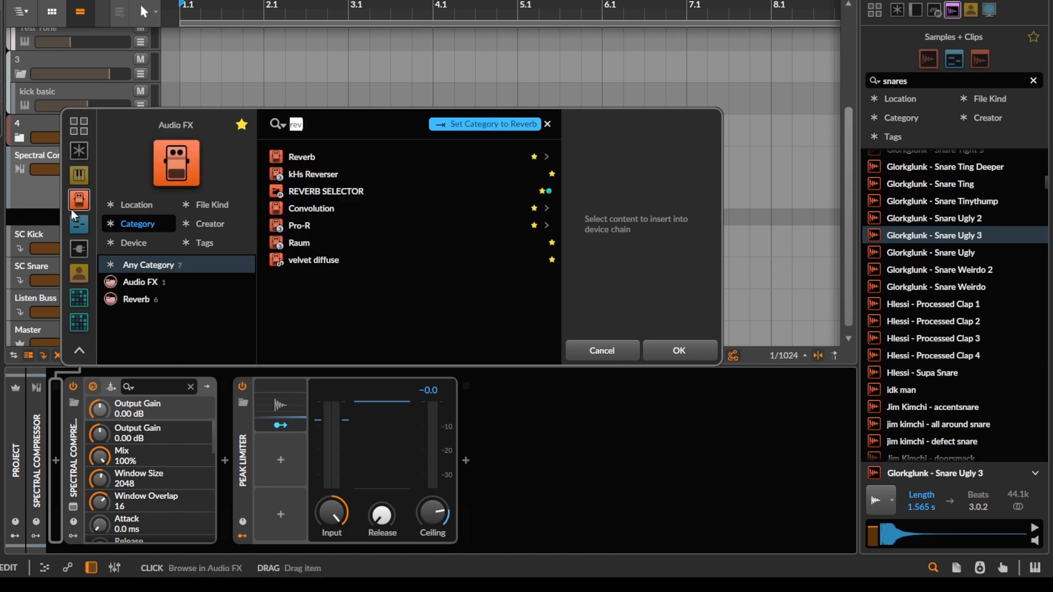
key(Return)
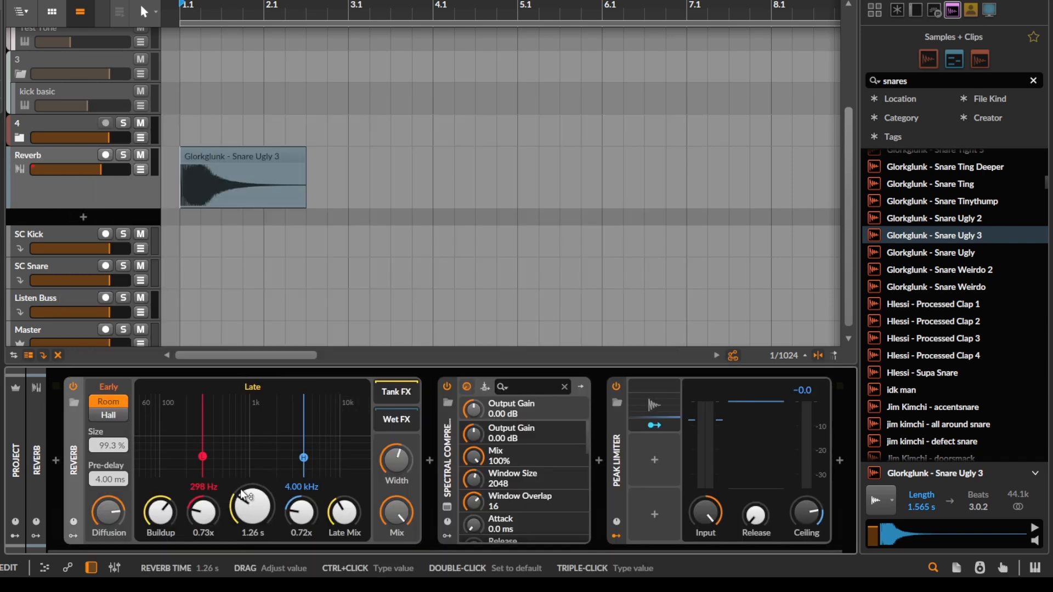
drag(252, 508, 252, 485)
key(minus)
key(minus)
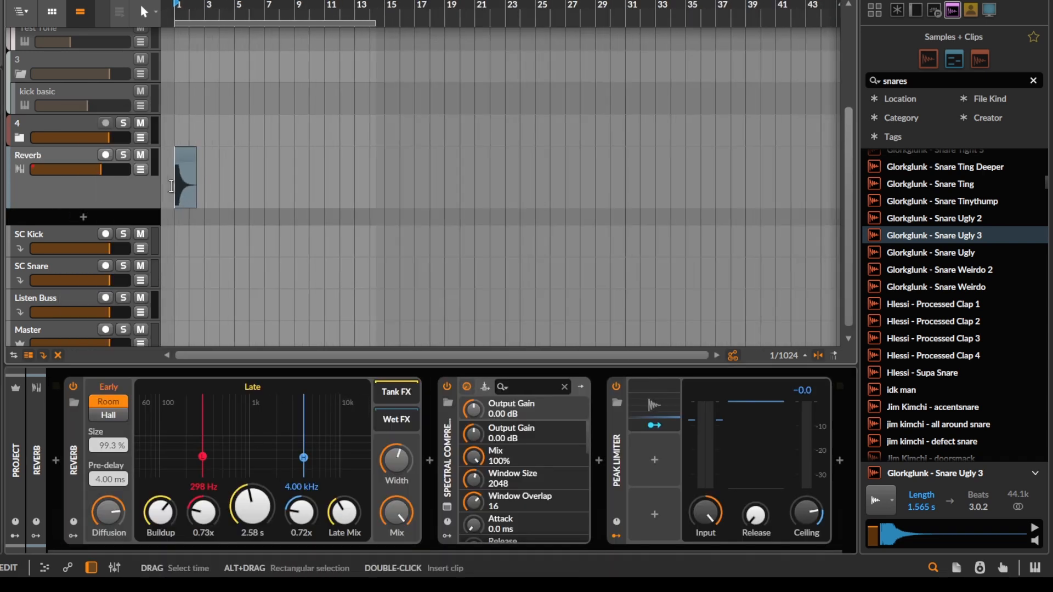
key(plus)
key(minus)
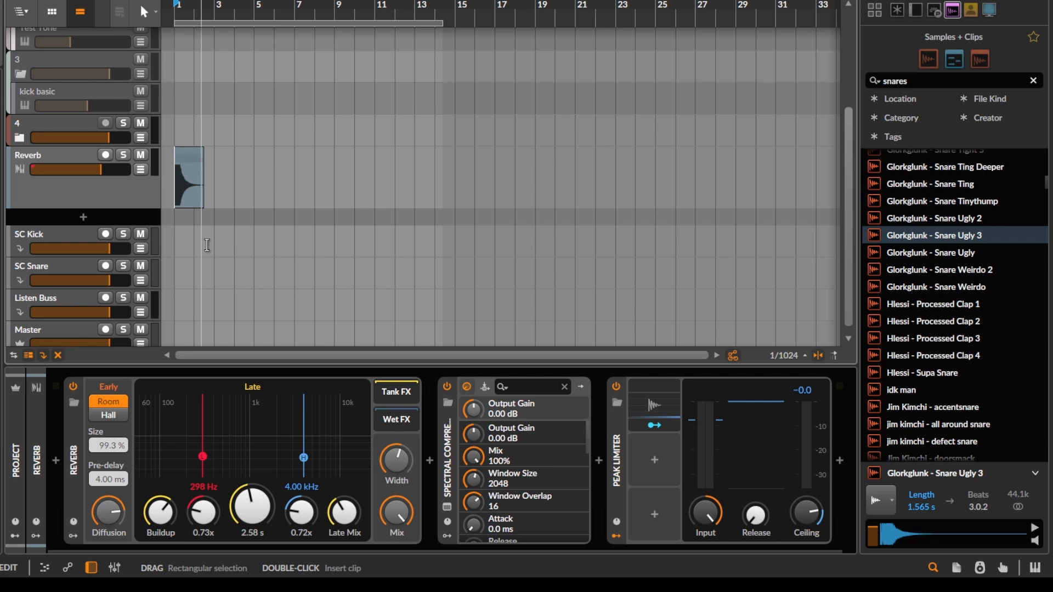
- Bypass the Spectral Compressor and play the snare through only the Reverb and Peak Limiter
click(448, 402)
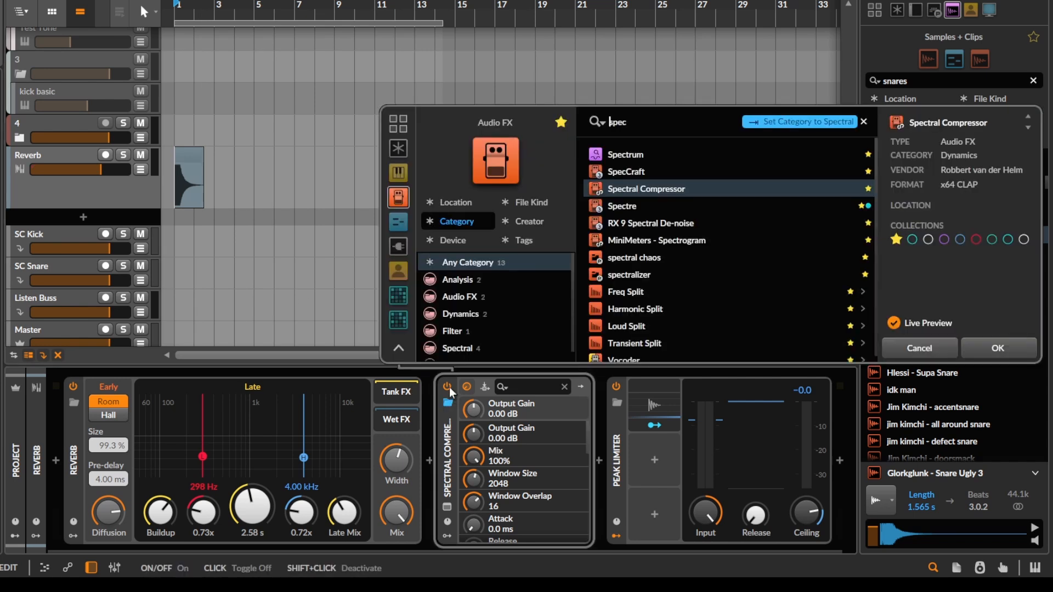
click(982, 351)
key(plus)
scroll(236, 179, down, 1)
key(space)
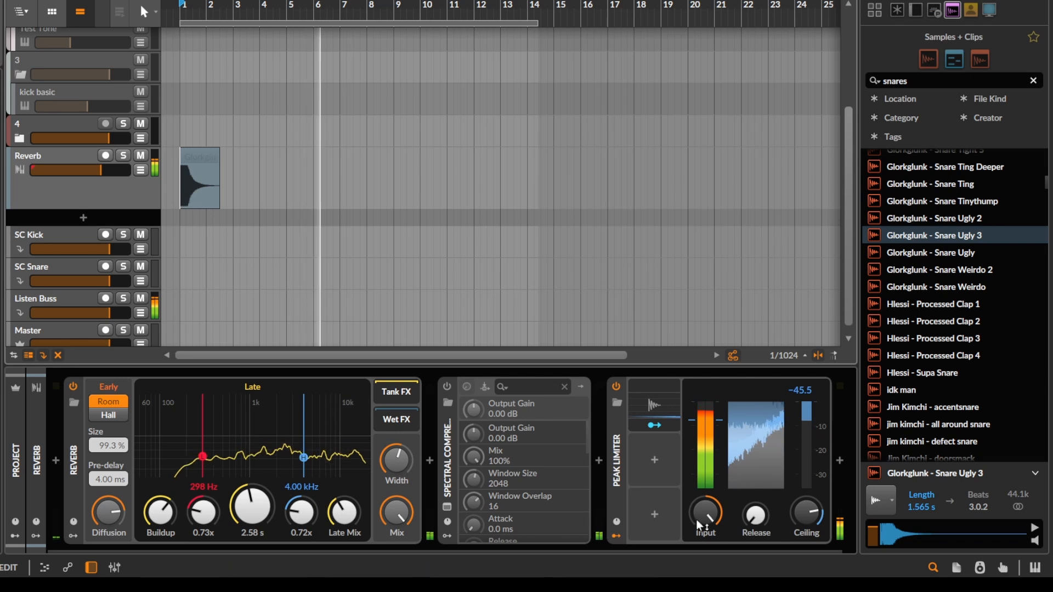
- Lower the Peak Limiter's input gain to about +3.9 dB while the snare plays
mouse_move(706, 511)
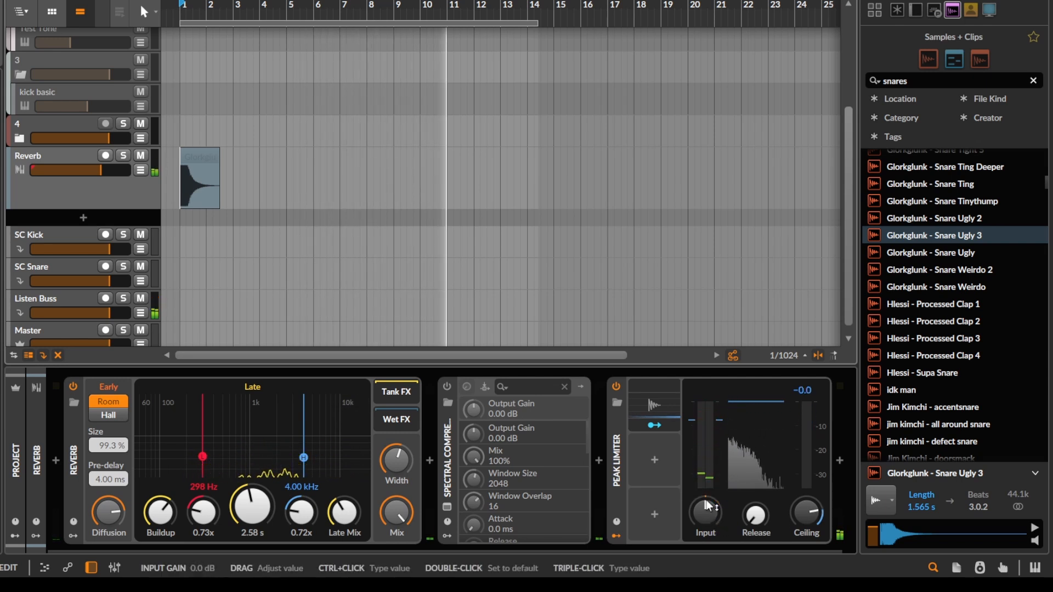
drag(706, 511, 705, 546)
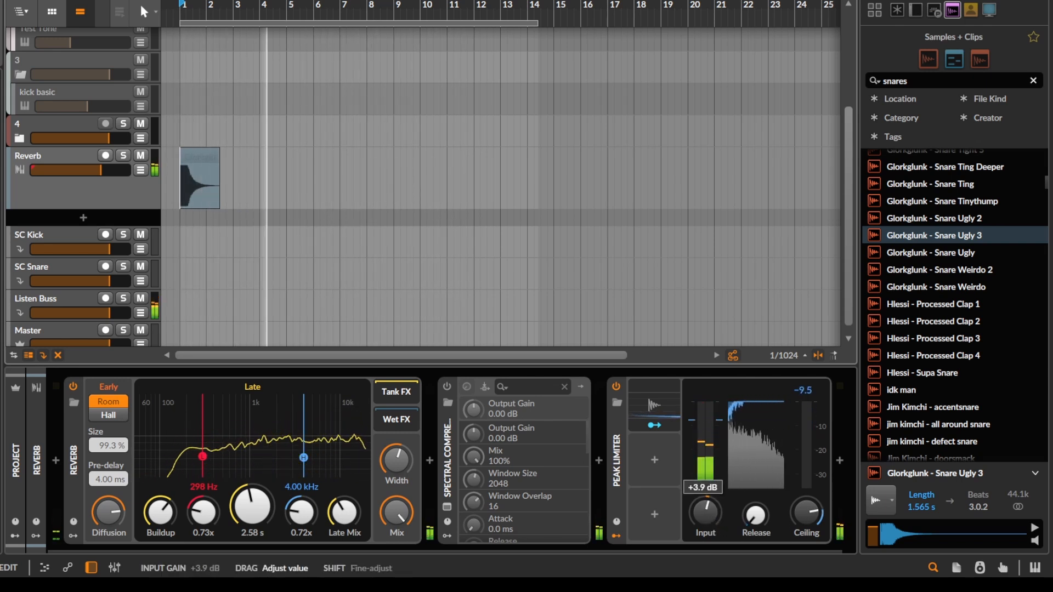
click(428, 294)
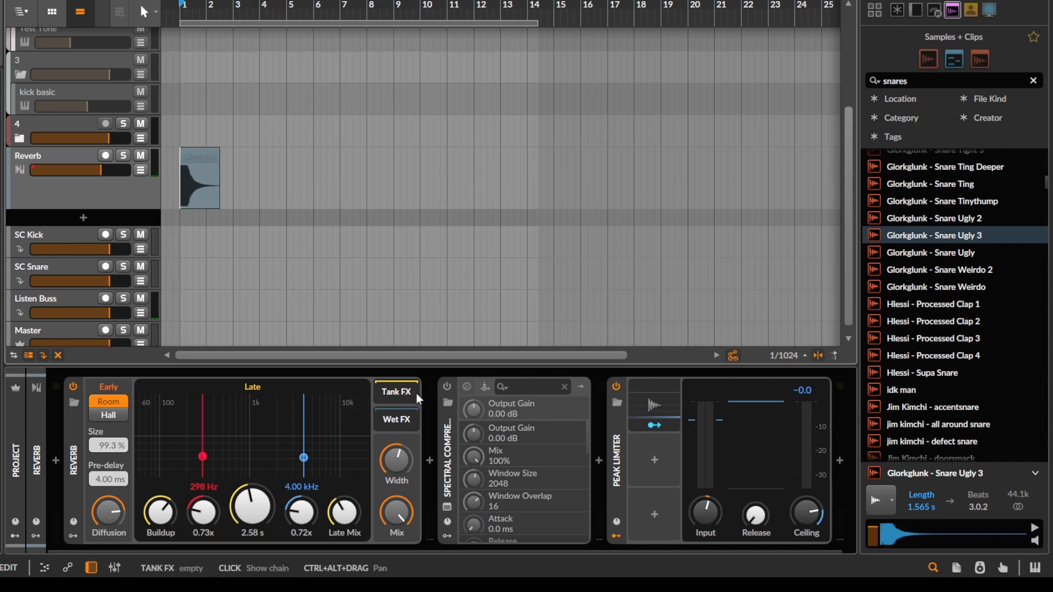
- Re-enable the Spectral Compressor and listen to how it handles the full reverb tail
click(447, 390)
key(space)
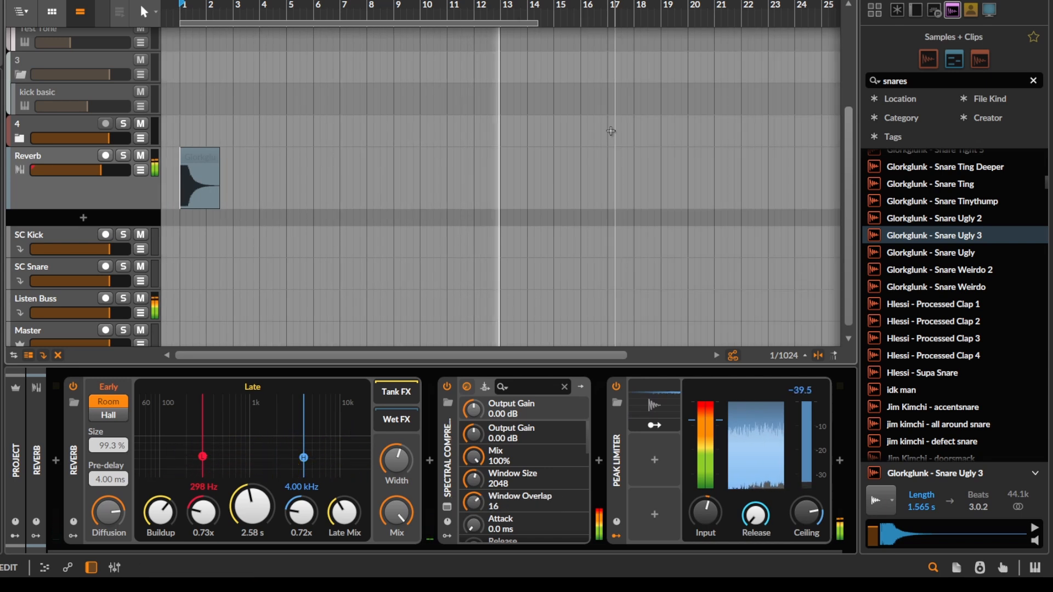
scroll(410, 140, down, 2)
scroll(410, 140, down, 2)
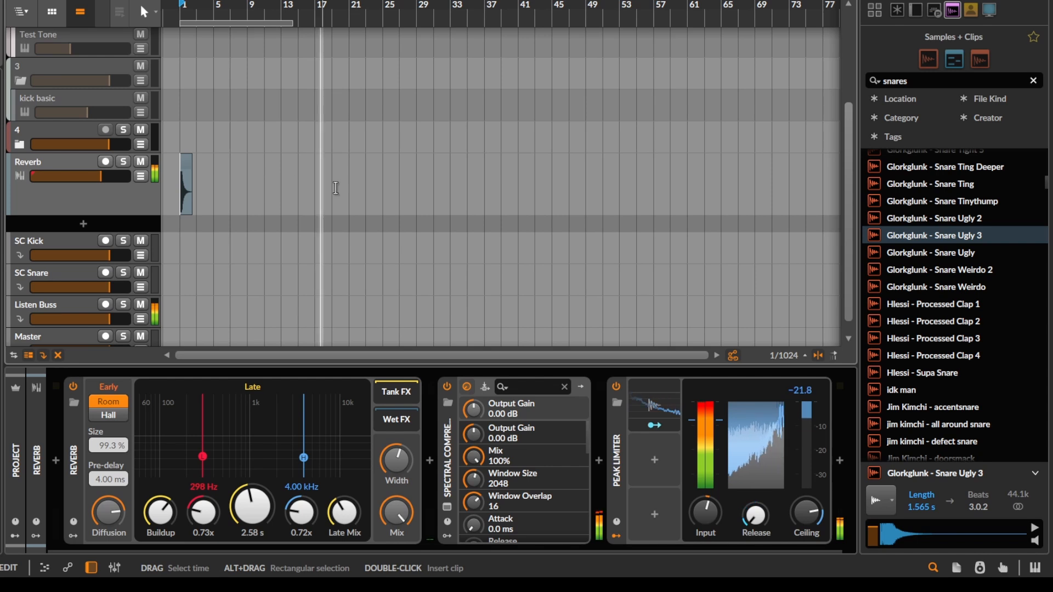
key(space)
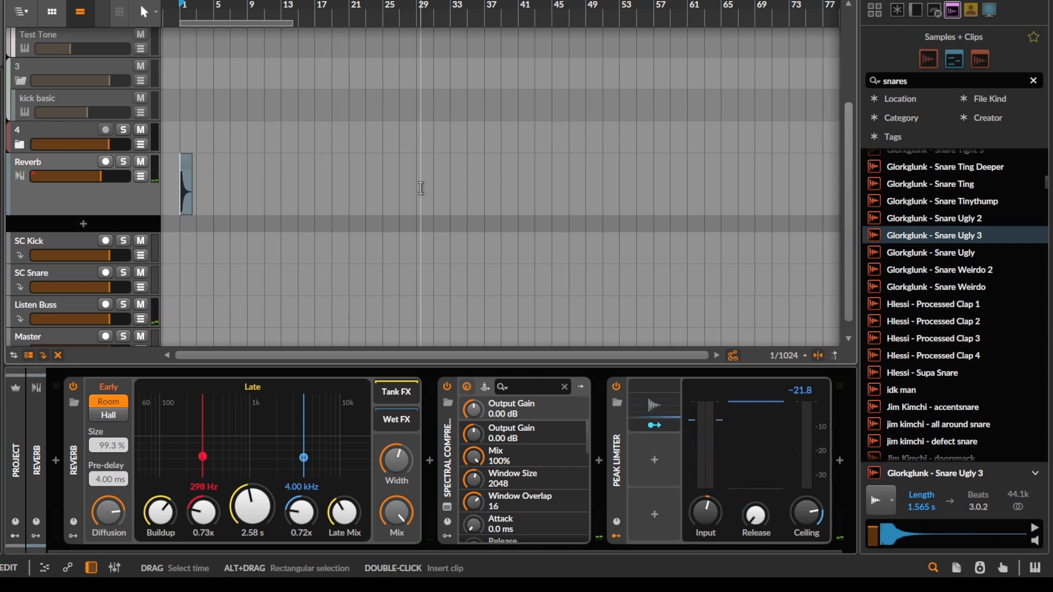
- Select the Reverb track's time range from bar 1 to about bar 65 and delete the Spectral Compressor
drag(181, 196, 721, 189)
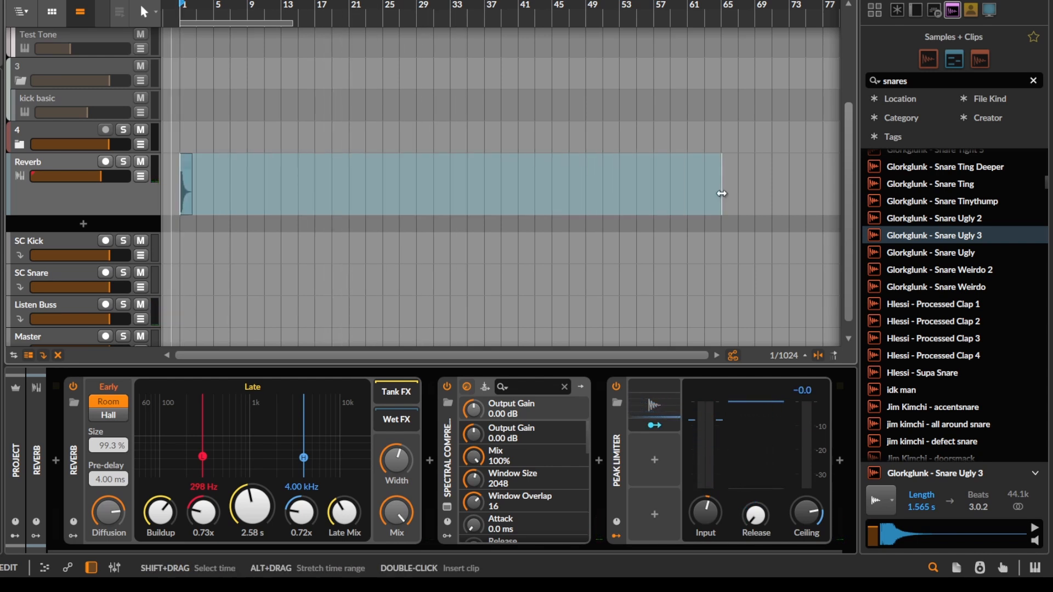
click(449, 447)
key(Delete)
scroll(336, 160, down, 1)
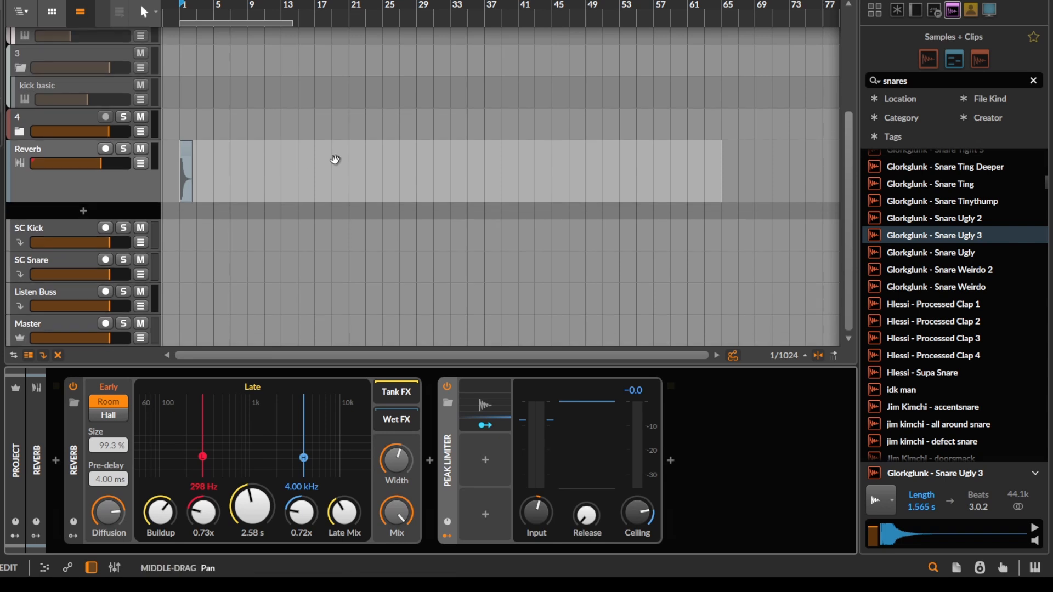
scroll(186, 178, down, 2)
- Bounce the range from bar 1 to about bar 65 on the Reverb track, proceeding despite the missing plugin
click(282, 162)
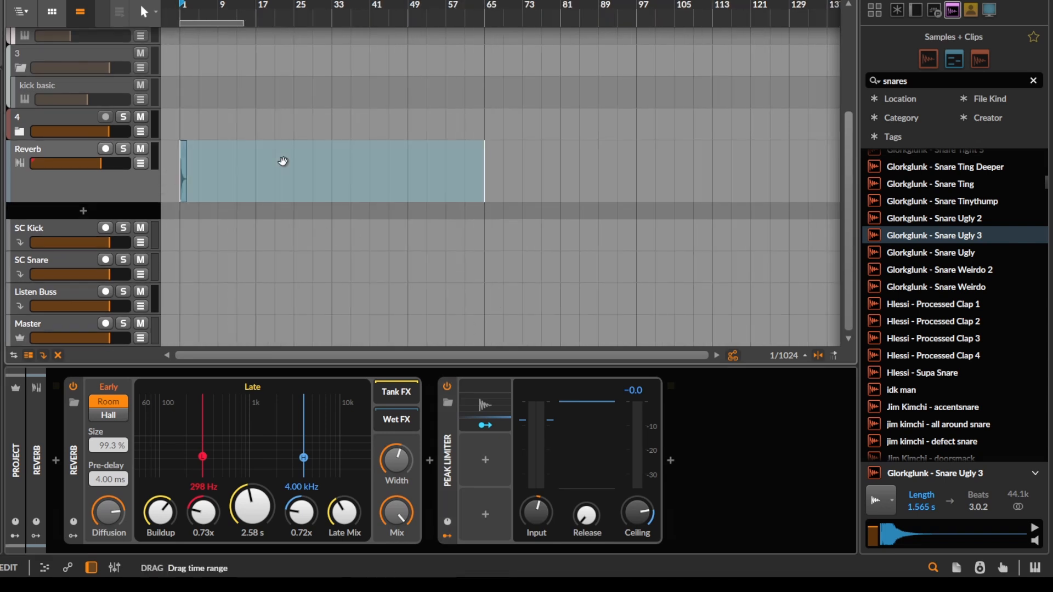
key(ctrl+b)
click(511, 422)
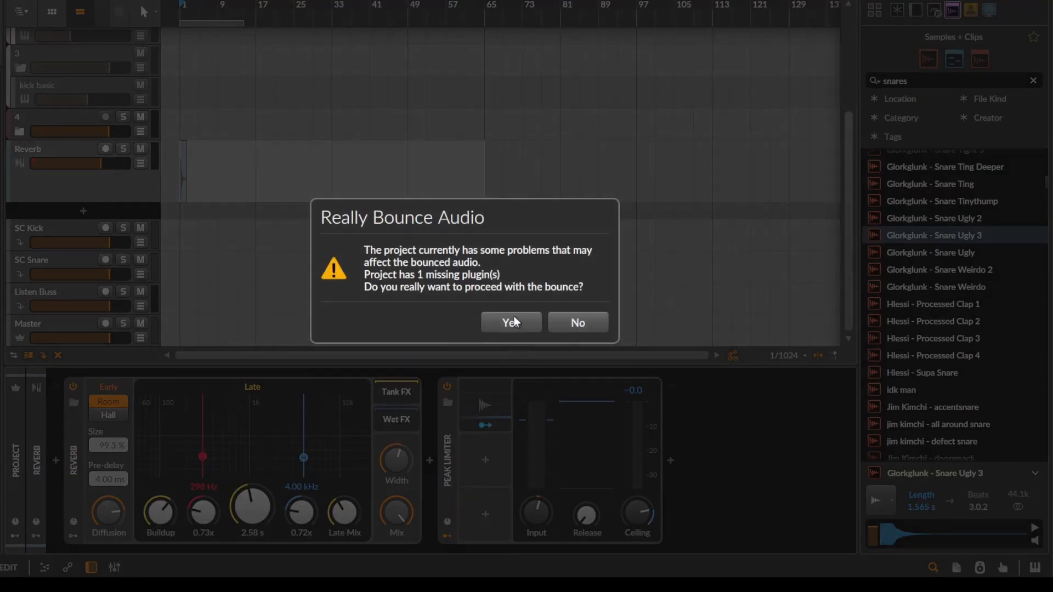
click(508, 322)
- Bounce the Reverb track from bar 1 to just past bar 161 as post-fader 32-bit floating-point audio
drag(189, 180, 444, 180)
key(ctrl+b)
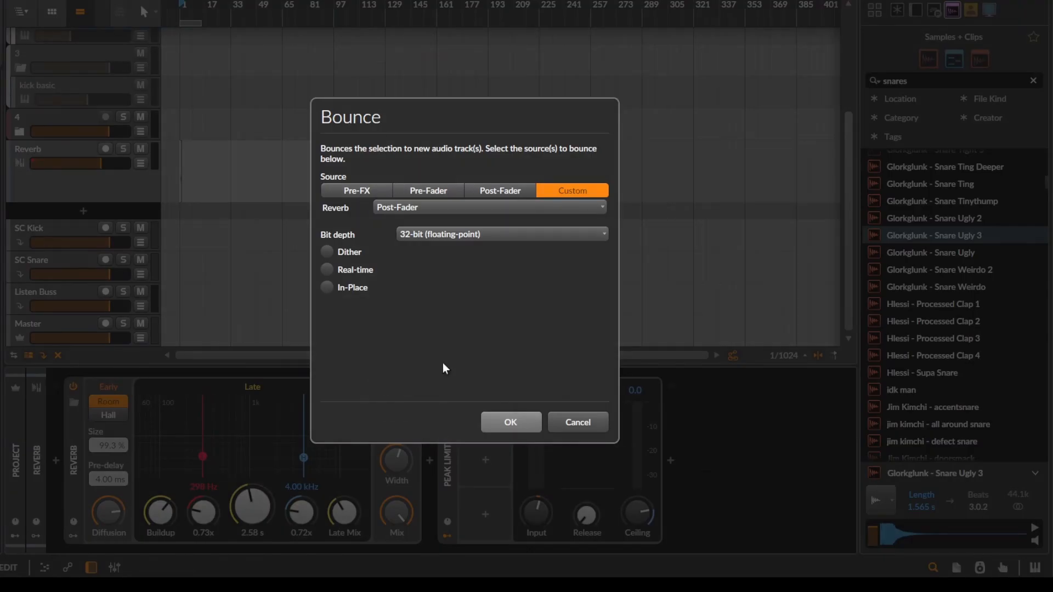
click(500, 428)
click(507, 322)
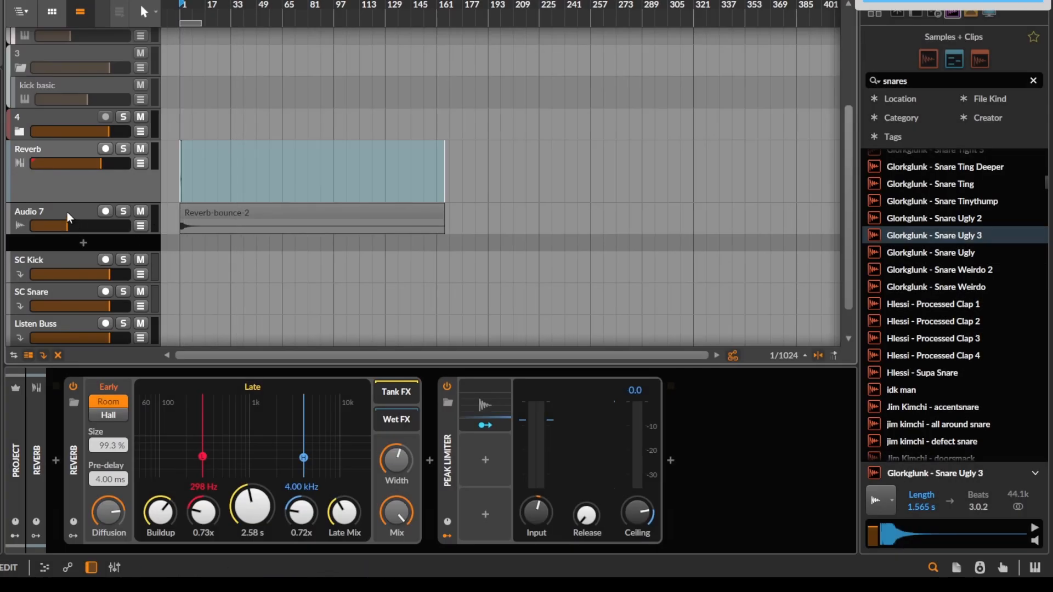
- Make the Audio 7 track taller and raise its volume to +6.0 dB
click(67, 214)
scroll(236, 261, up, 3)
scroll(199, 240, up, 3)
click(200, 239)
drag(199, 240, 339, 235)
click(202, 202)
scroll(211, 209, up, 3)
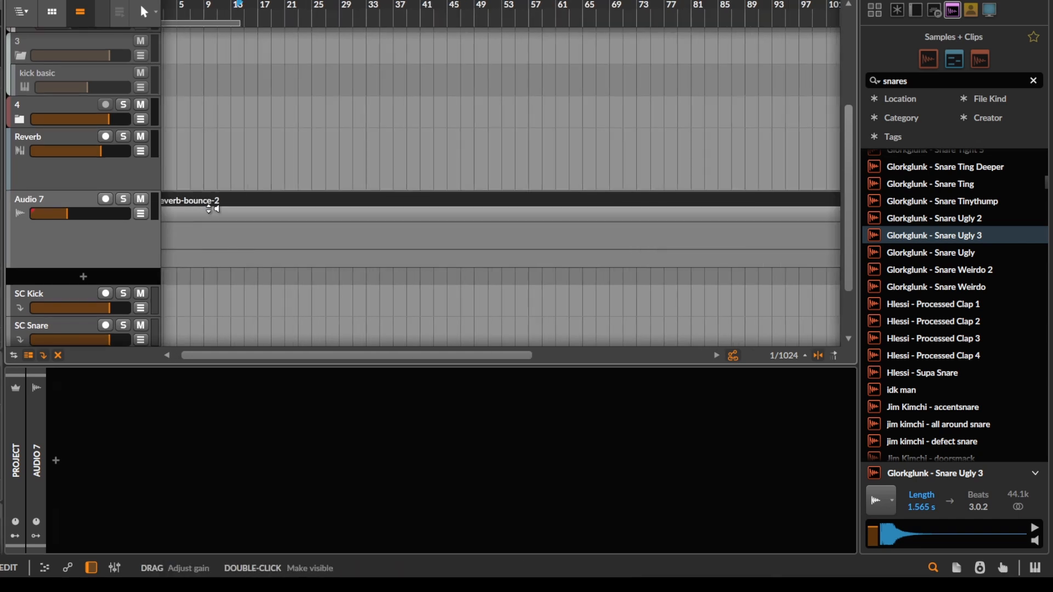
drag(49, 213, 126, 214)
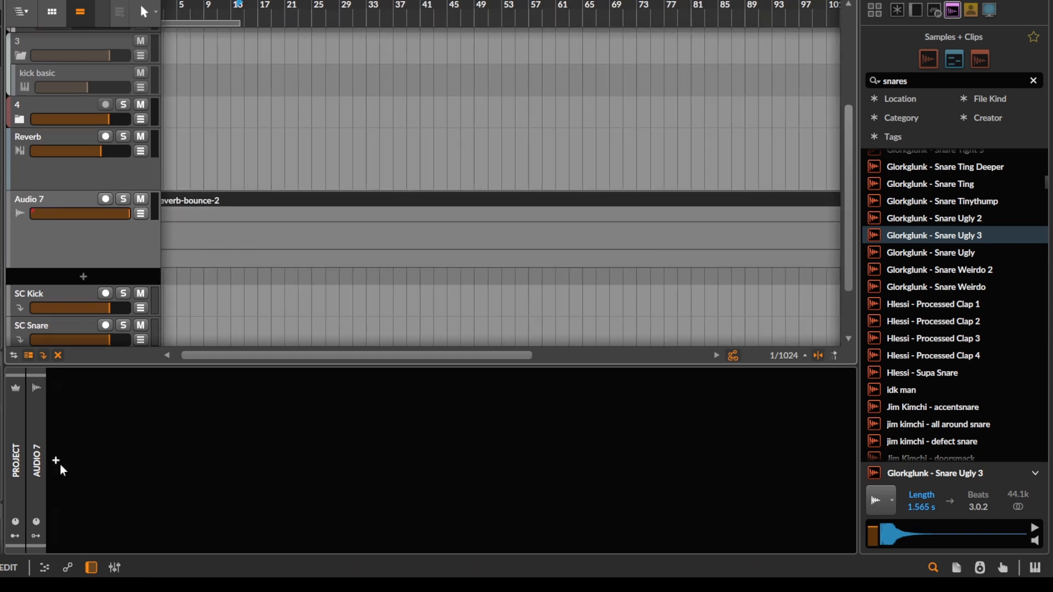
- Solo the Audio 7 track holding the bounced reverb clip
scroll(187, 230, down, 2)
scroll(186, 230, up, 4)
scroll(253, 66, down, 2)
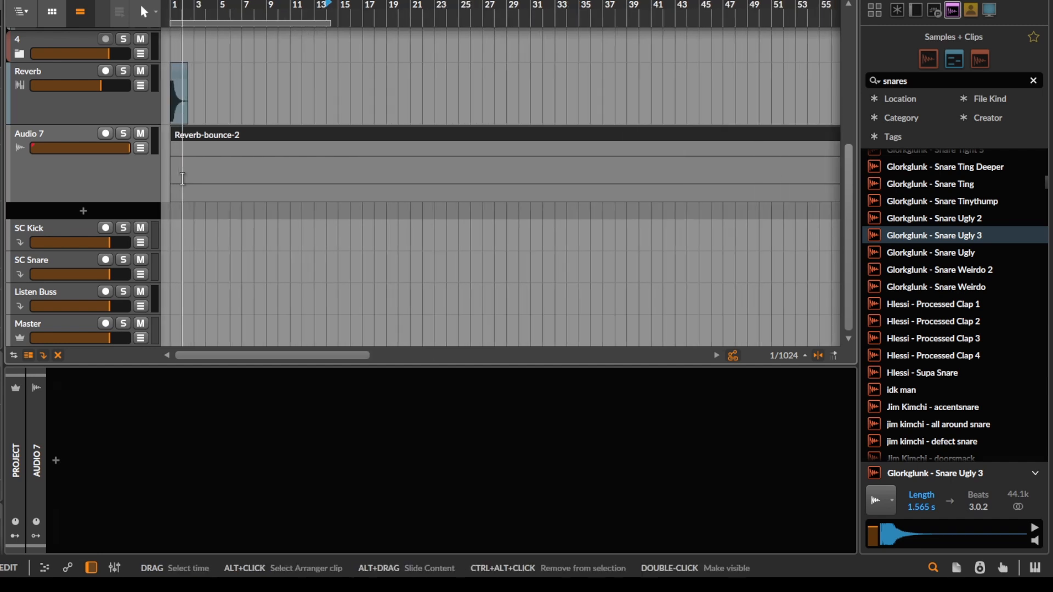
scroll(182, 178, up, 2)
click(123, 133)
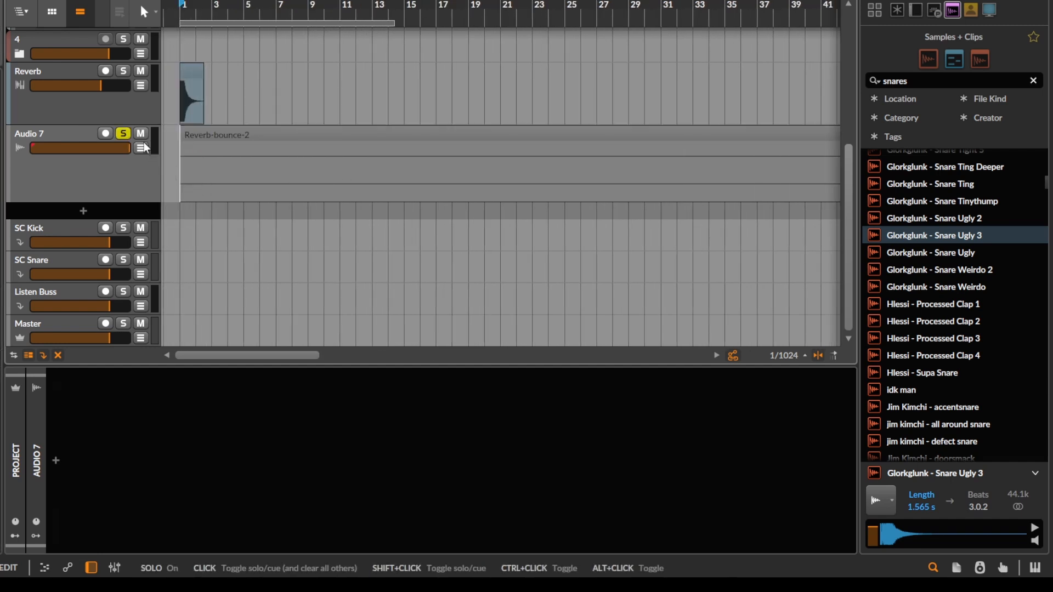
scroll(240, 166, up, 10)
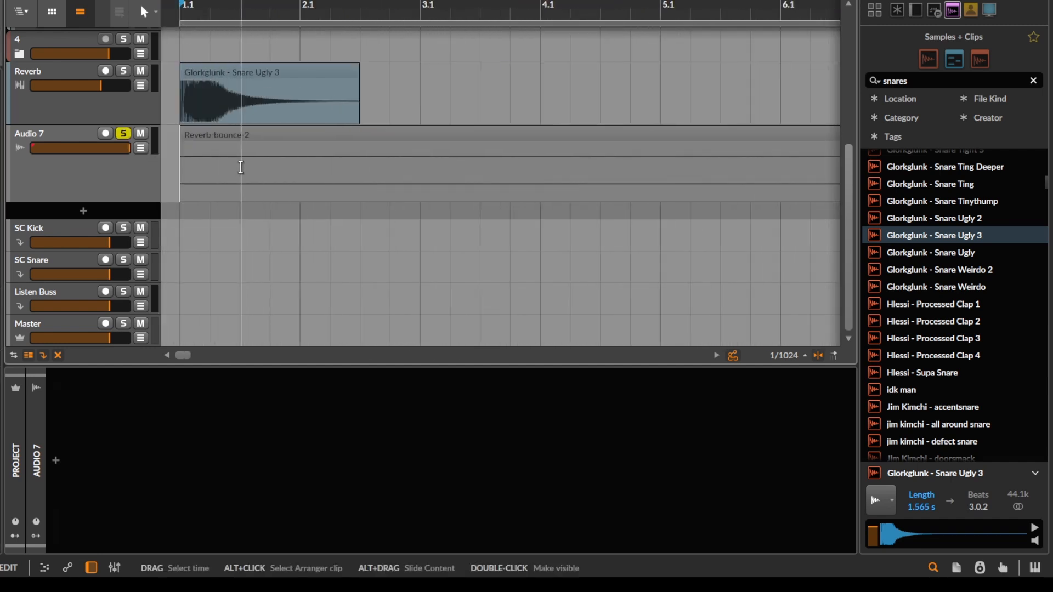
- Bounce the reverb clip on Audio 7 in place three times in succession, proceeding despite the missing plugin
scroll(241, 167, down, 5)
click(258, 135)
key(ctrl+b)
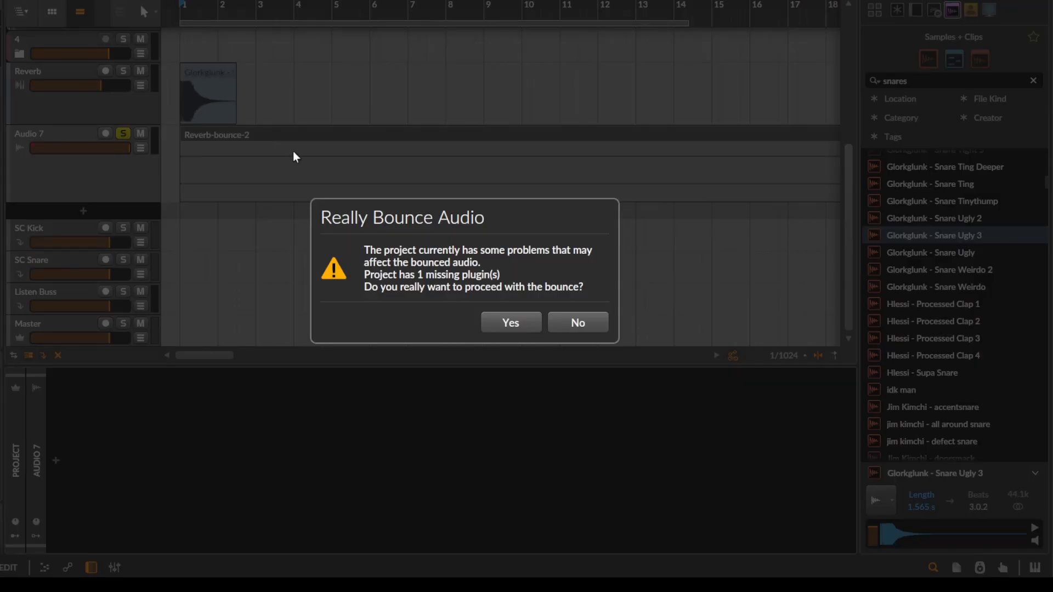
click(507, 323)
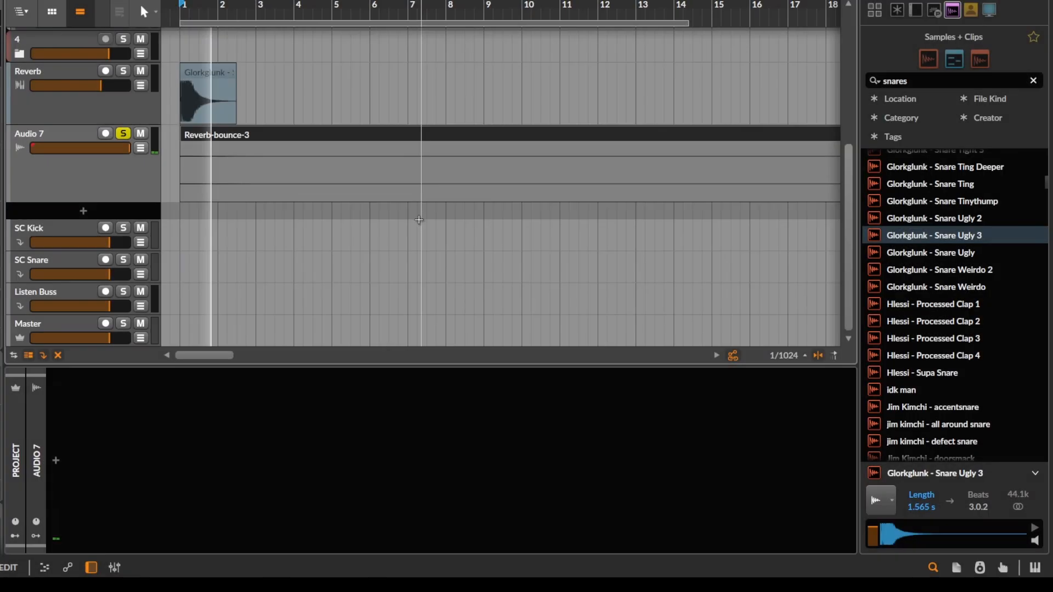
click(330, 137)
key(ctrl+b)
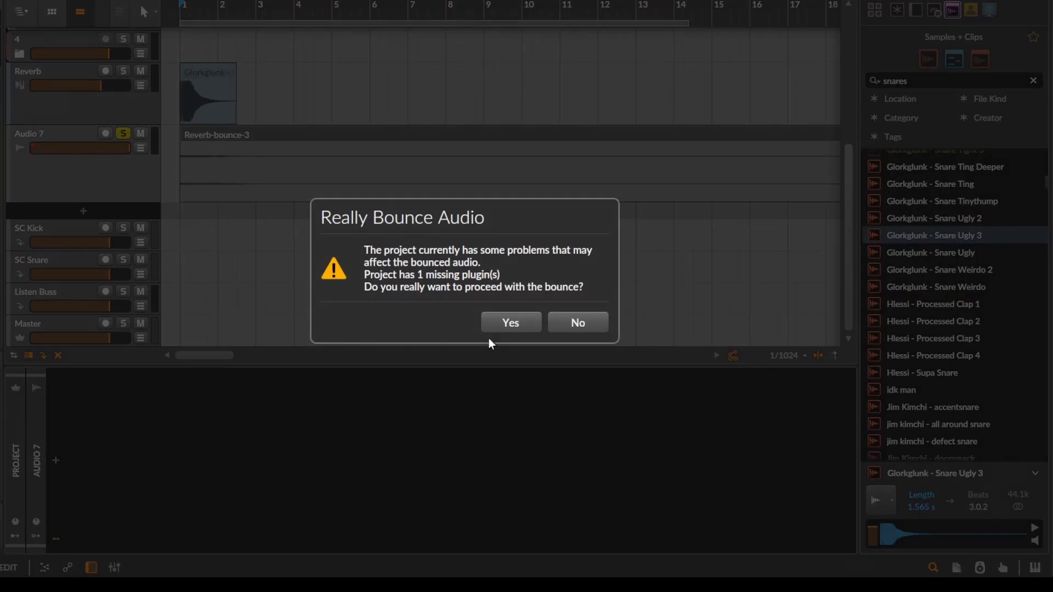
click(505, 322)
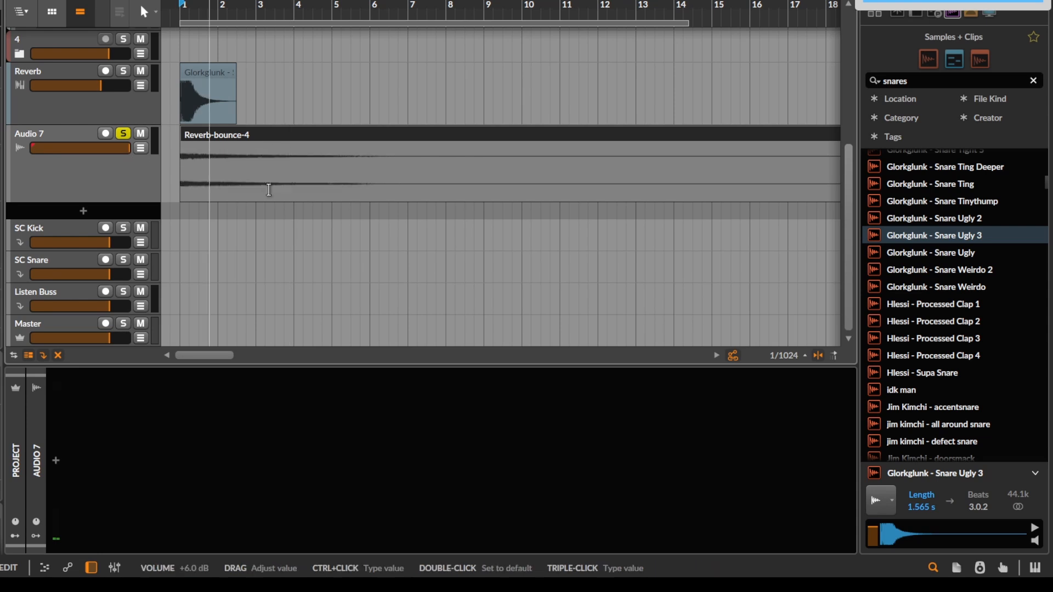
click(246, 139)
key(ctrl+b)
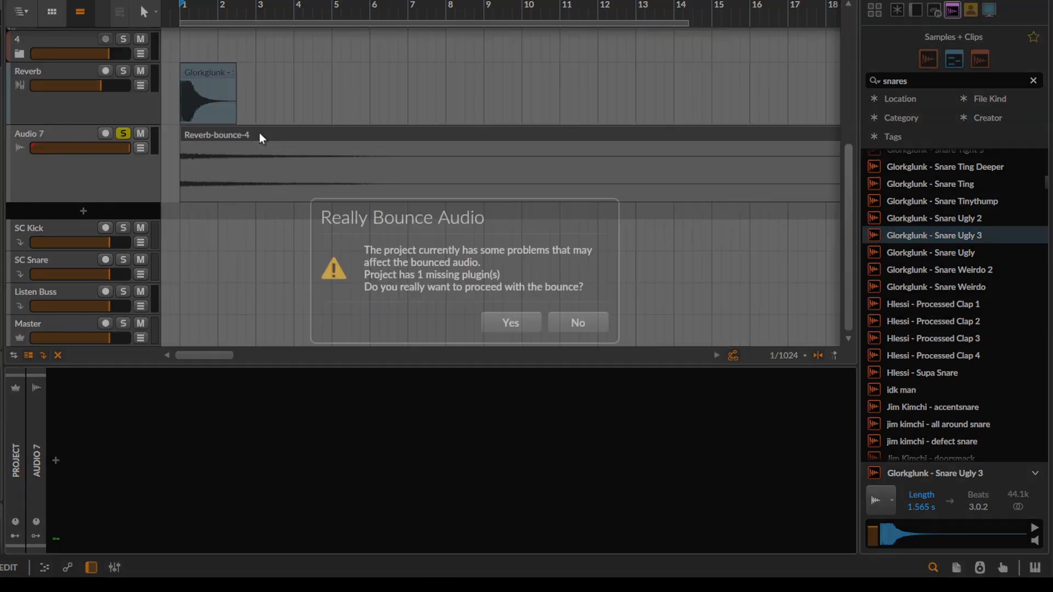
click(496, 318)
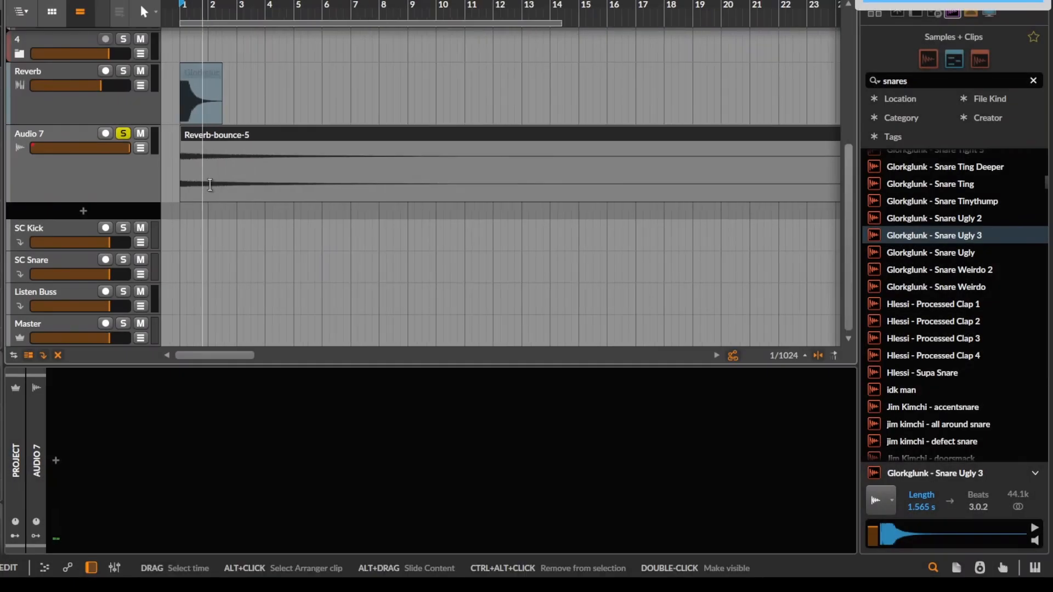
- Play the bounced reverb clip from bar 1 and lower the volume of the Audio 7 track
key(minus)
click(176, 161)
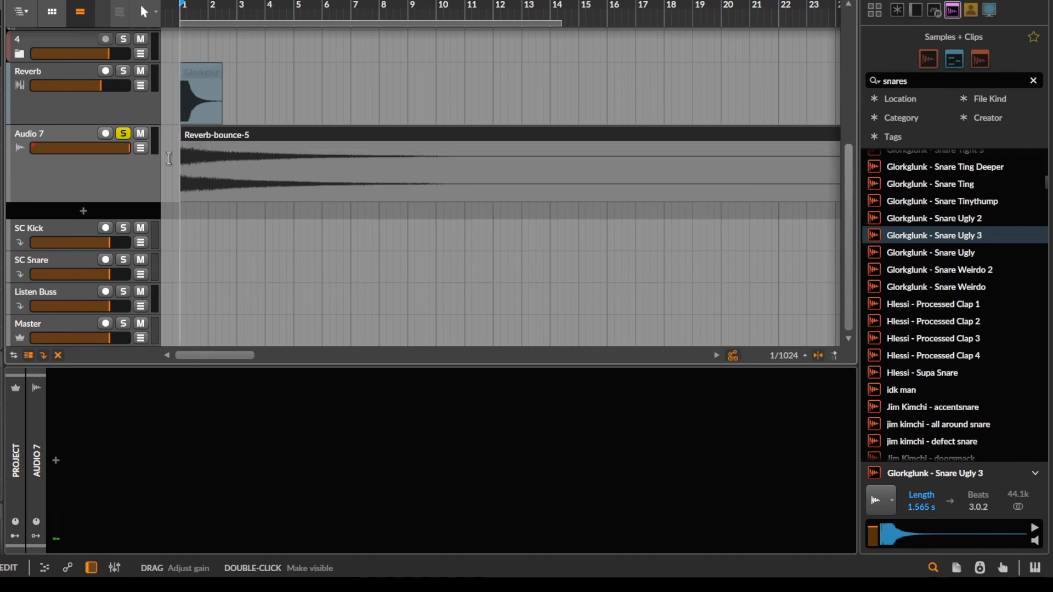
key(plus)
key(space)
drag(123, 148, 102, 148)
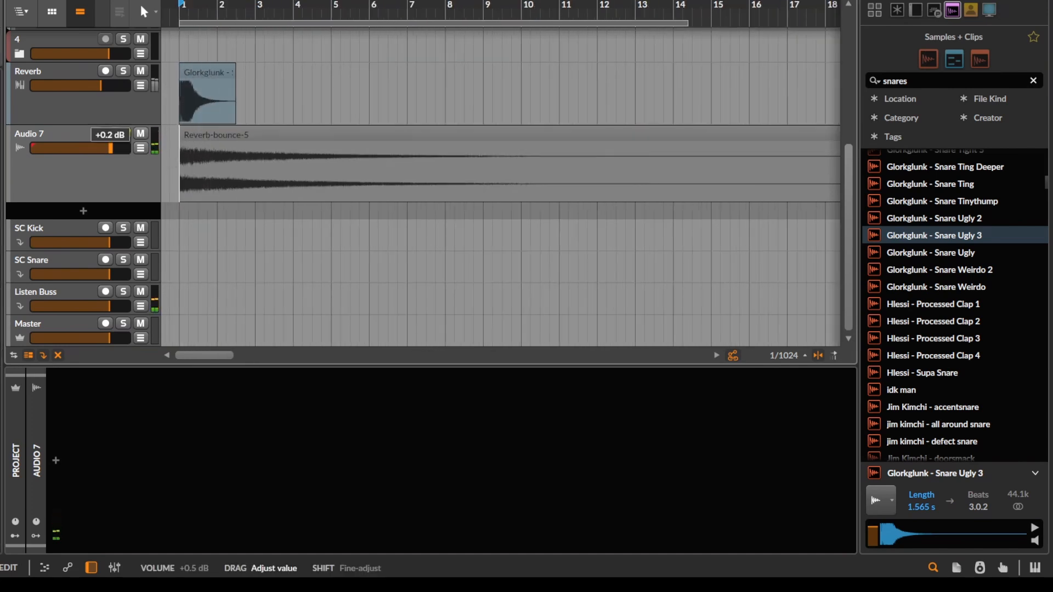
key(minus)
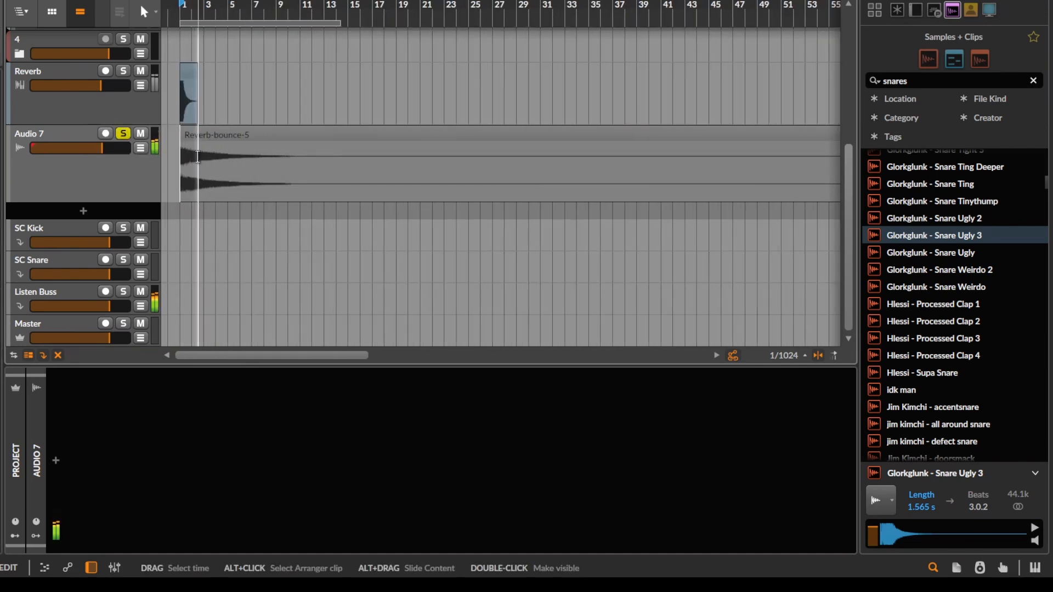
- Play the quiet tail of the bounced reverb clip from about bar 5
click(395, 22)
click(235, 175)
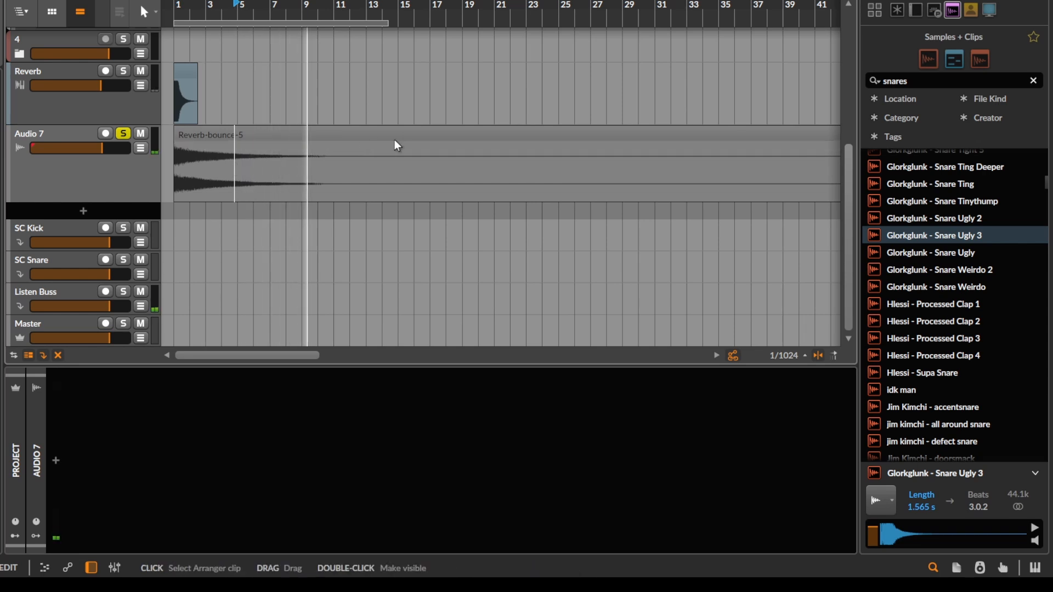
scroll(306, 171, up, 2)
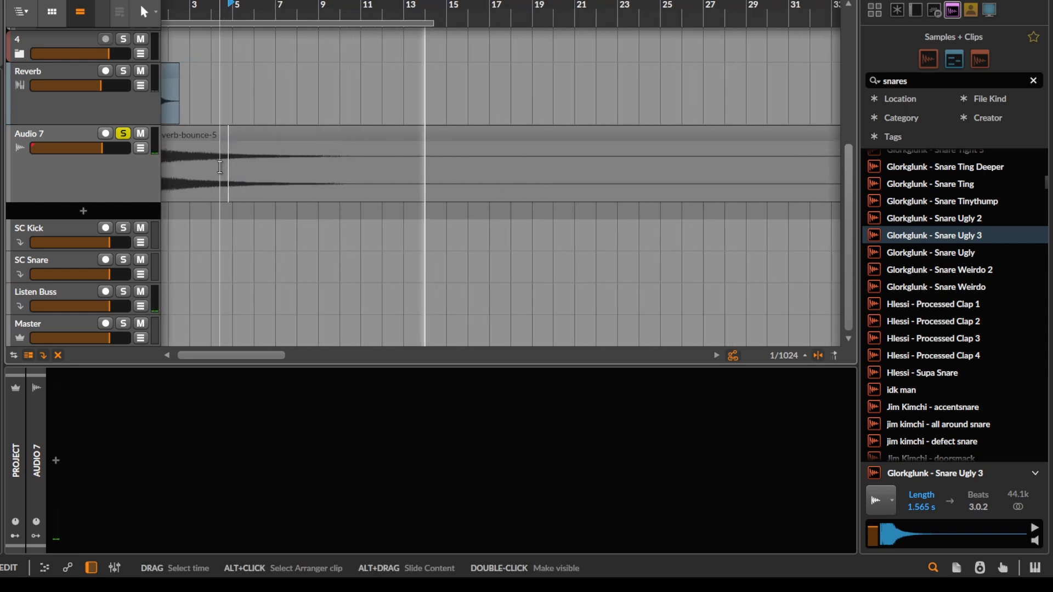
- Split the reverb clip on Audio 7 just before bar 7 and delete its front part
click(306, 172)
key(ctrl+e)
click(292, 136)
key(Delete)
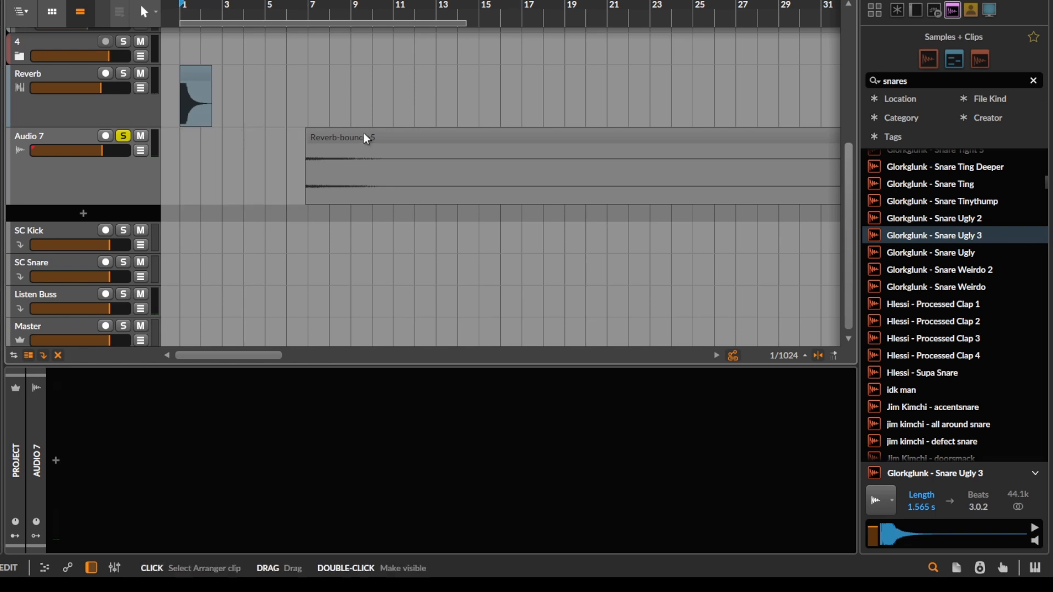
- Move the remaining reverb tail to bar 1 and extend the loop range to about bar 38
drag(363, 138, 234, 151)
scroll(351, 2, down, 3)
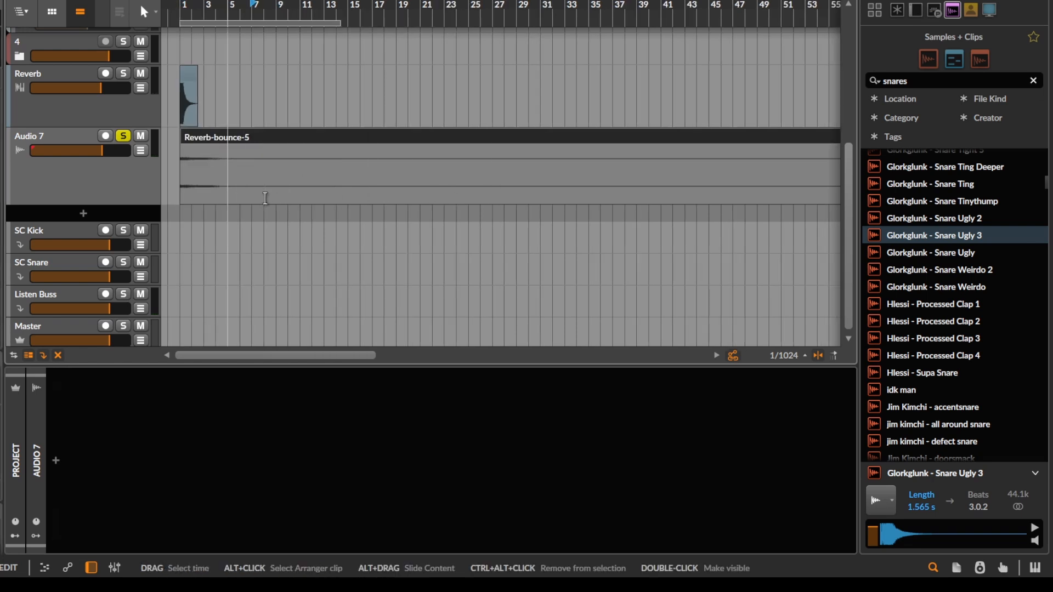
drag(340, 23, 626, 23)
- Bounce the trimmed reverb tail on Audio 7 in place twice, proceeding despite the missing plugin
click(237, 147)
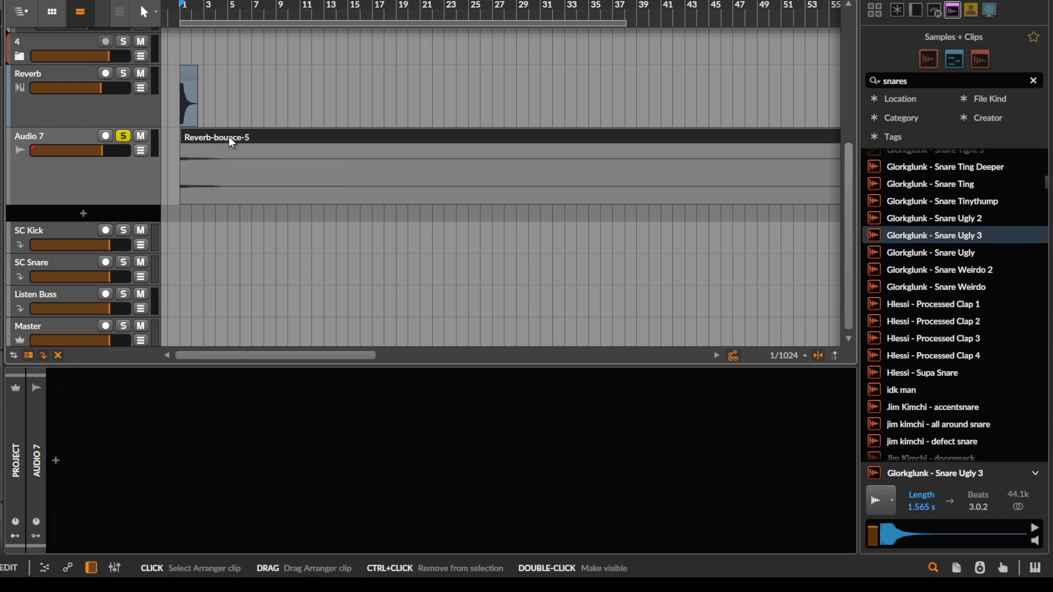
key(ctrl+b)
click(500, 320)
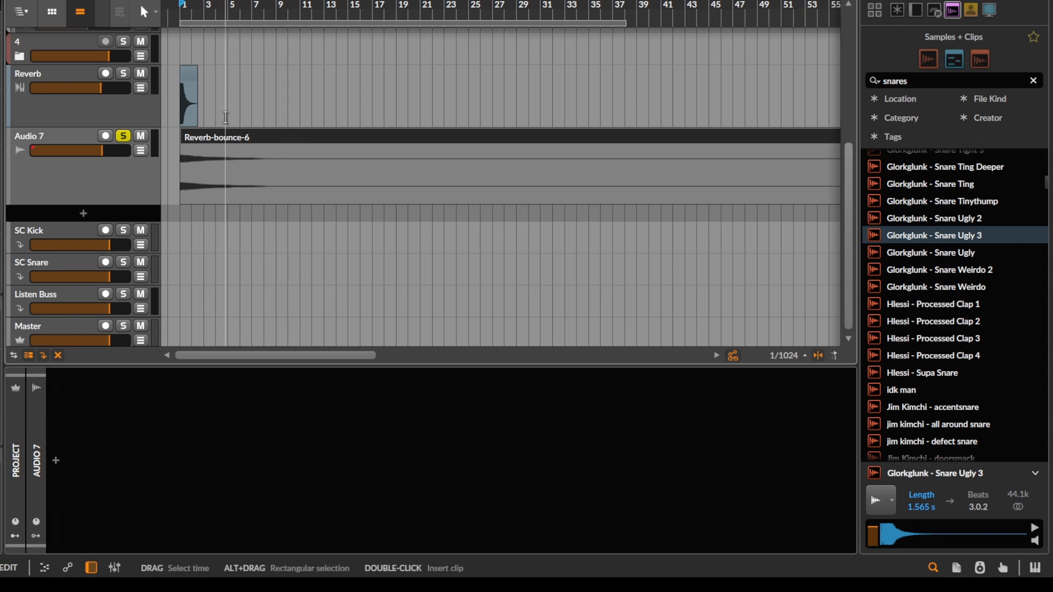
key(ctrl+b)
click(511, 323)
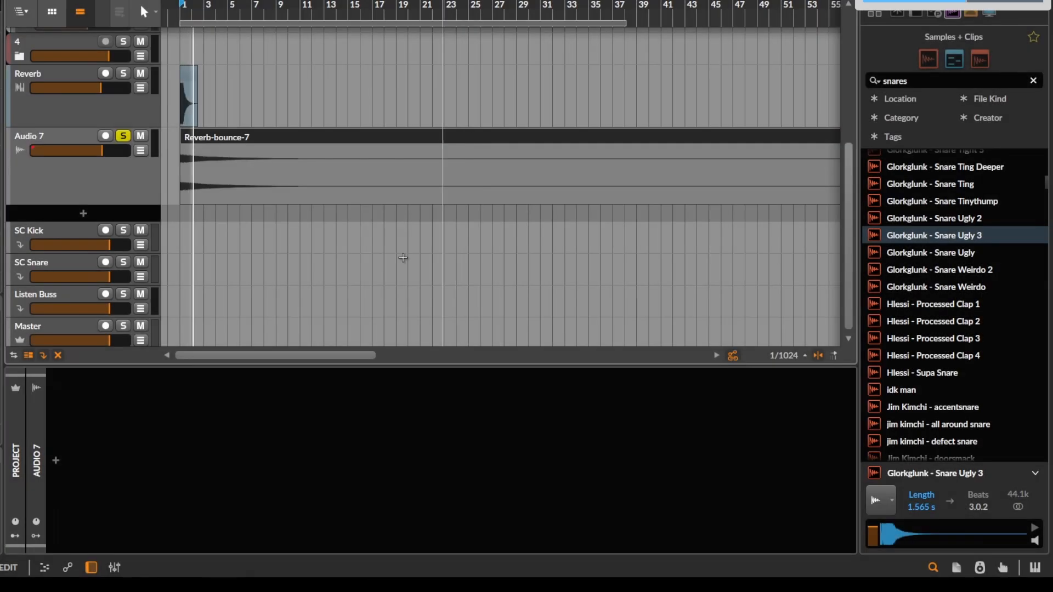
- Listen to the rebounced clip and examine its waveform around bar 11, where the tail ends
click(204, 171)
scroll(252, 177, up, 10)
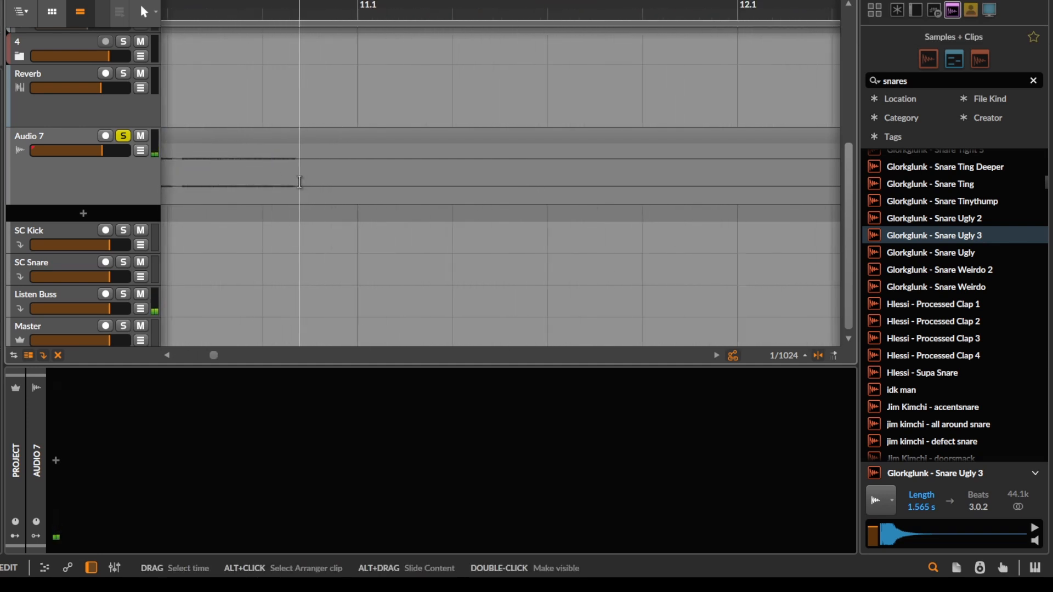
scroll(299, 182, down, 3)
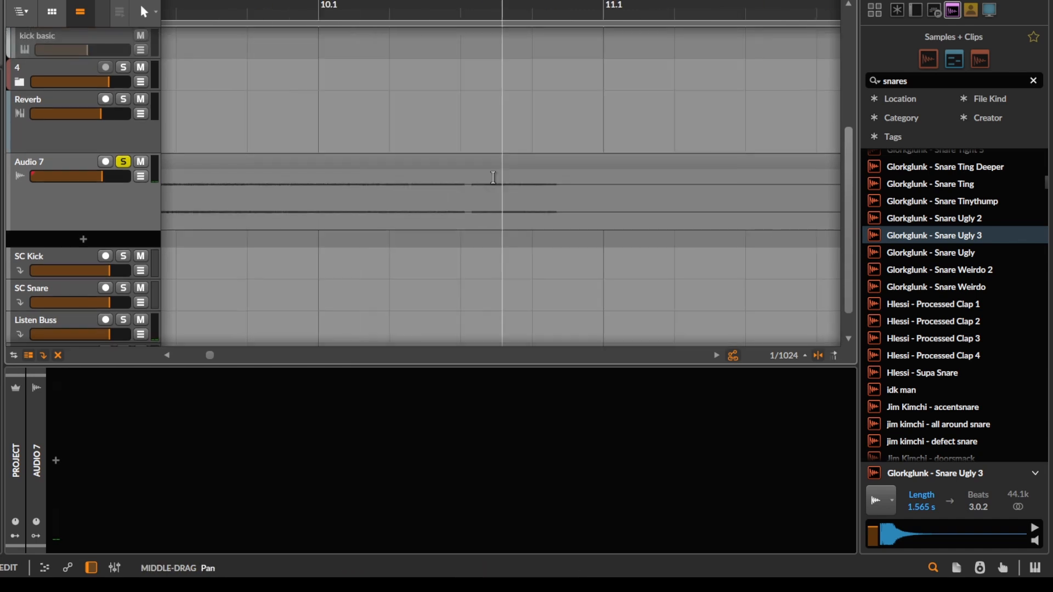
scroll(346, 191, down, 2)
scroll(438, 219, up, 3)
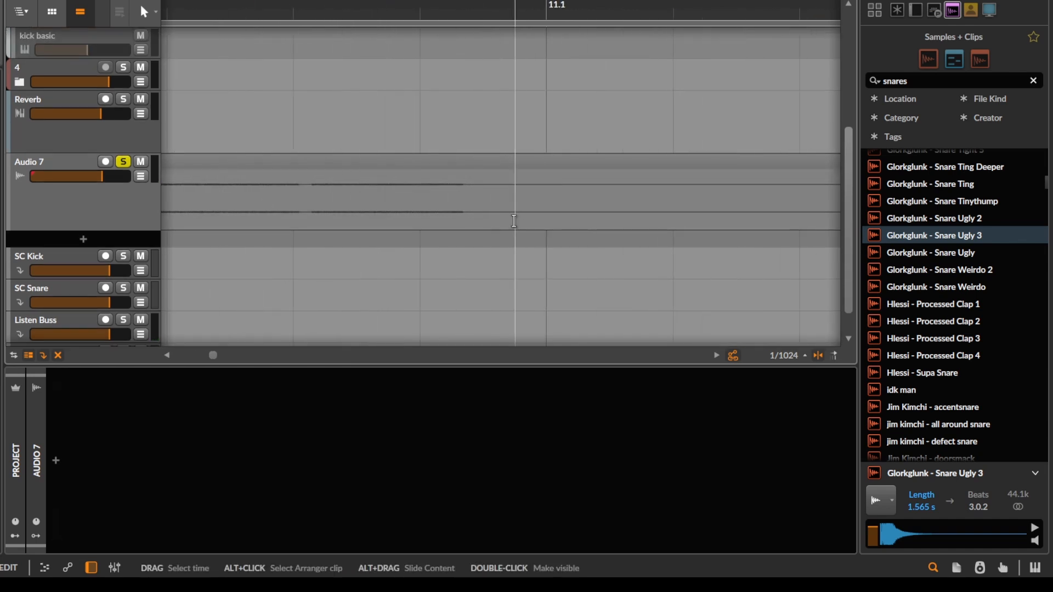
scroll(514, 220, down, 10)
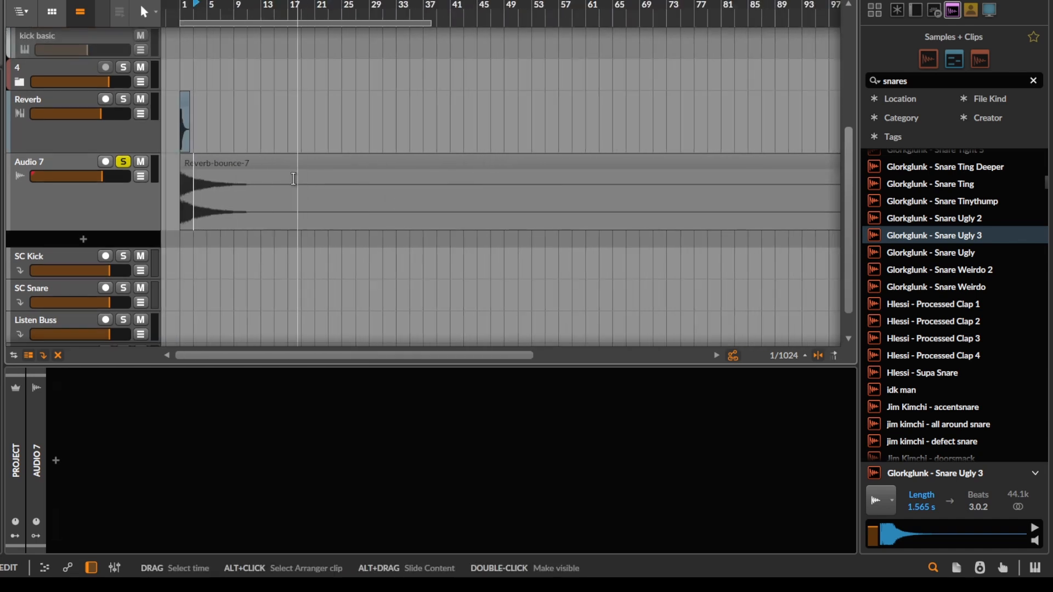
- Inspect the Audio 7 clip enlarged and play its fading tail from about bar 6
click(258, 195)
key(z)
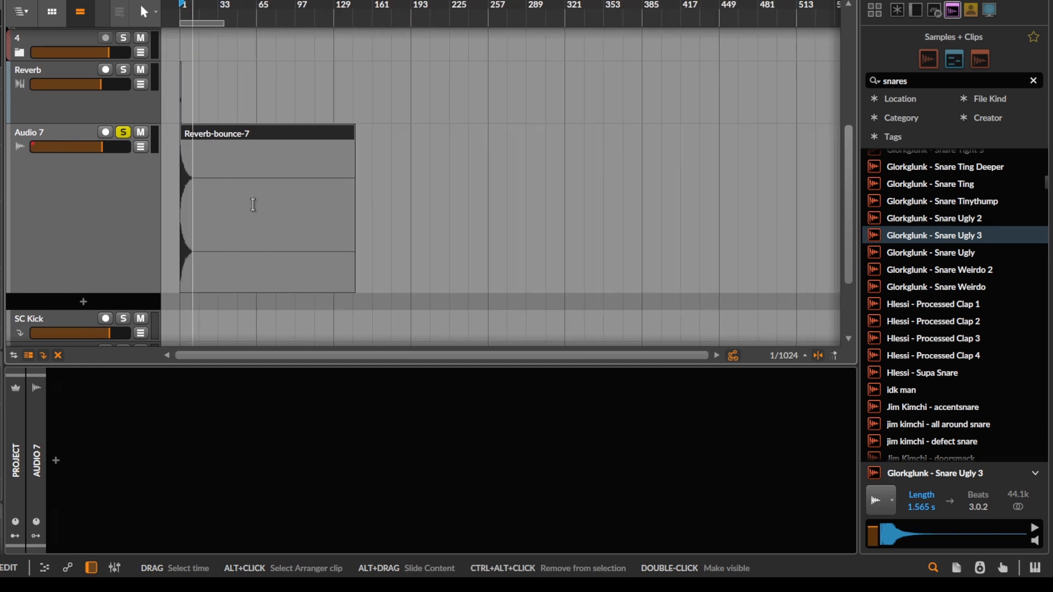
scroll(253, 204, up, 12)
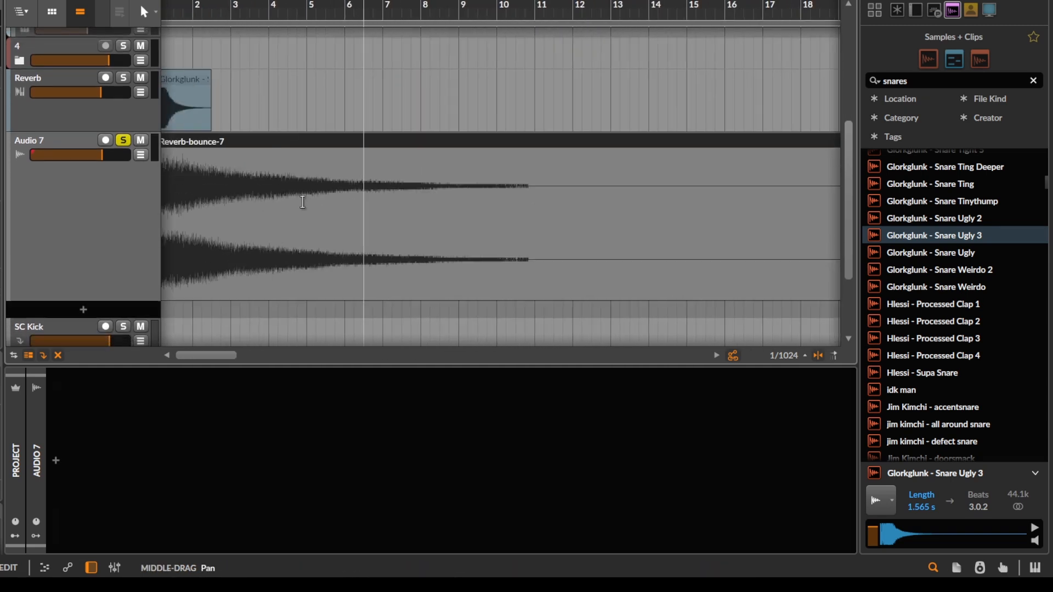
scroll(291, 189, right, 5)
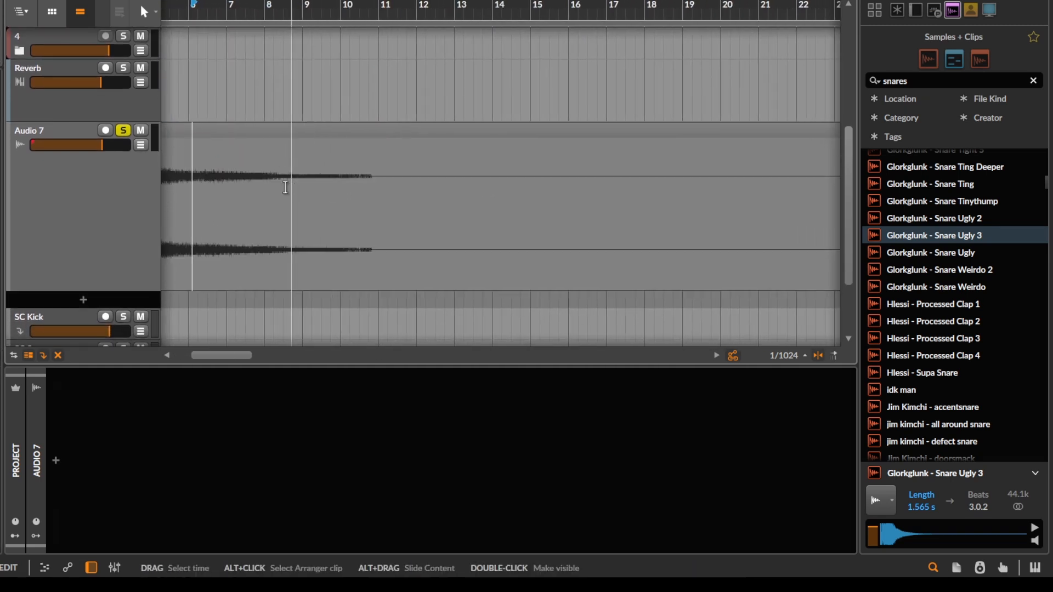
drag(176, 181, 508, 205)
key(space)
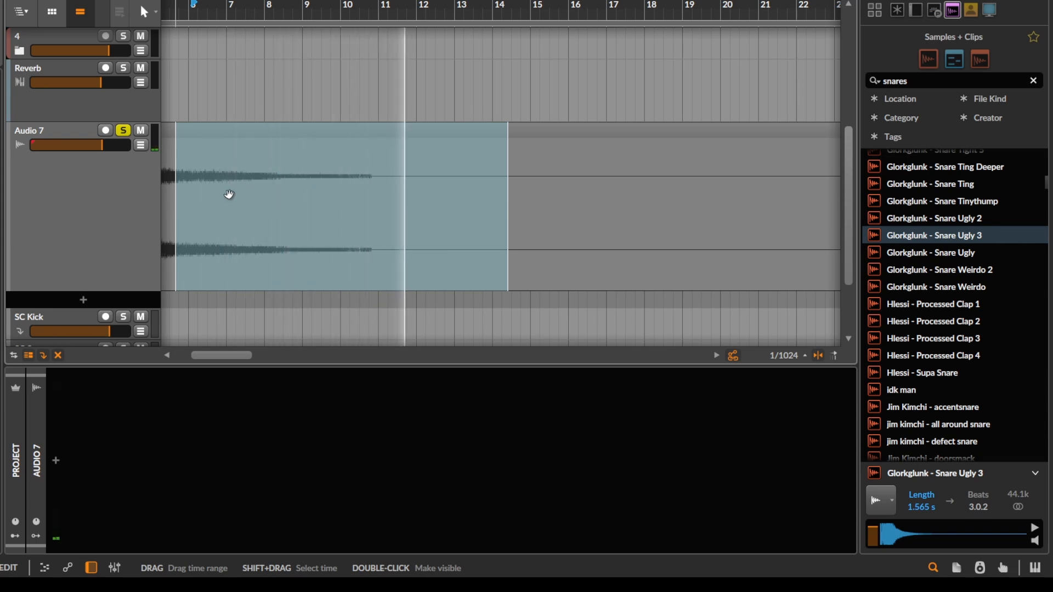
- Split the Audio 7 clip at about bar 8.5, delete its front part and move the remainder to bar 1
click(283, 186)
click(265, 131)
key(Delete)
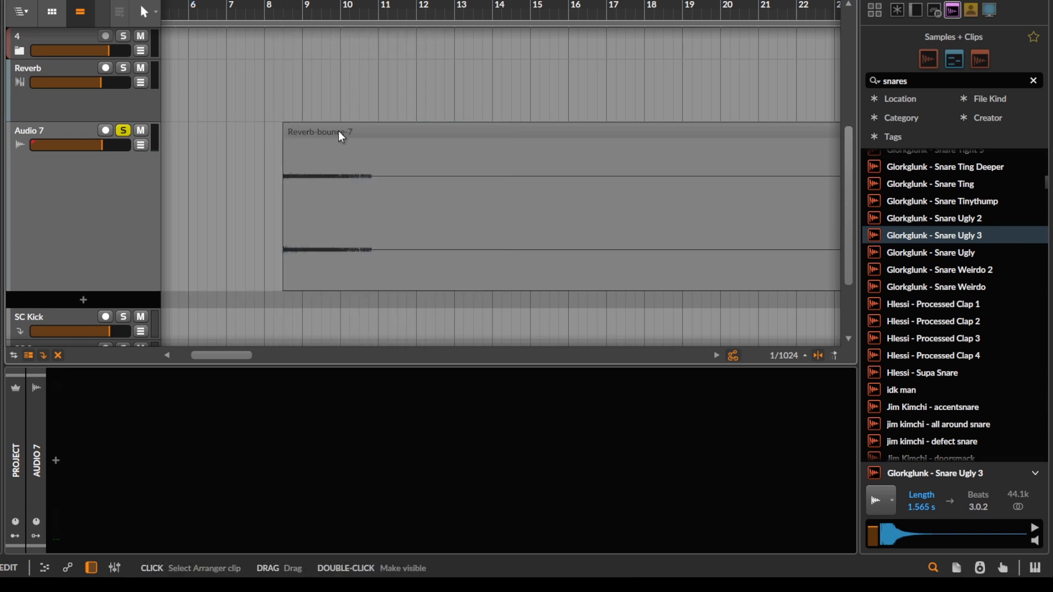
key(minus)
drag(338, 130, 176, 144)
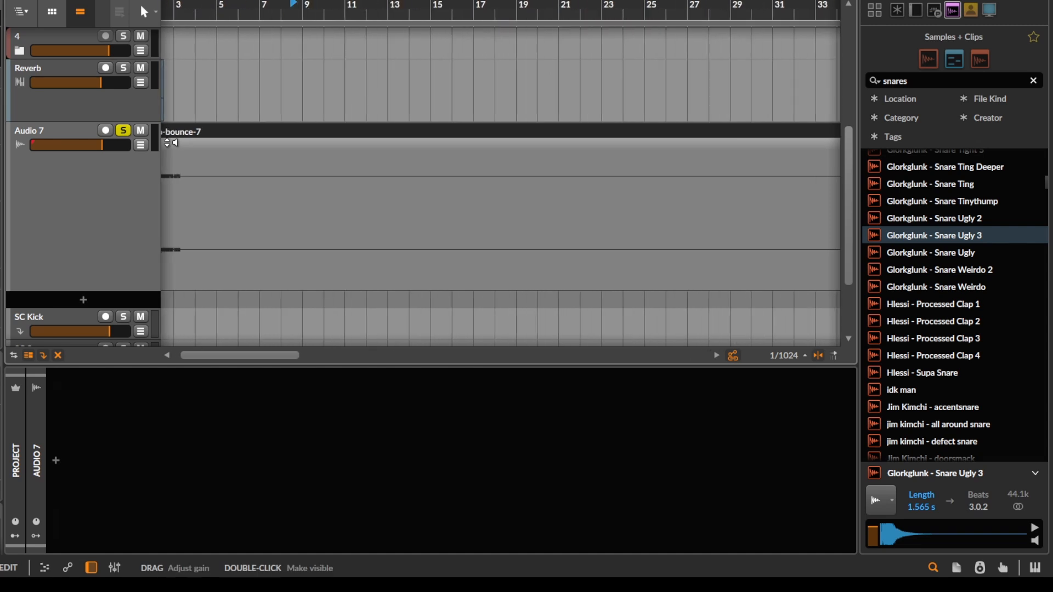
- Bounce the shortened tail post-fader at 32-bit floating-point, proceeding despite the missing plugin
key(plus)
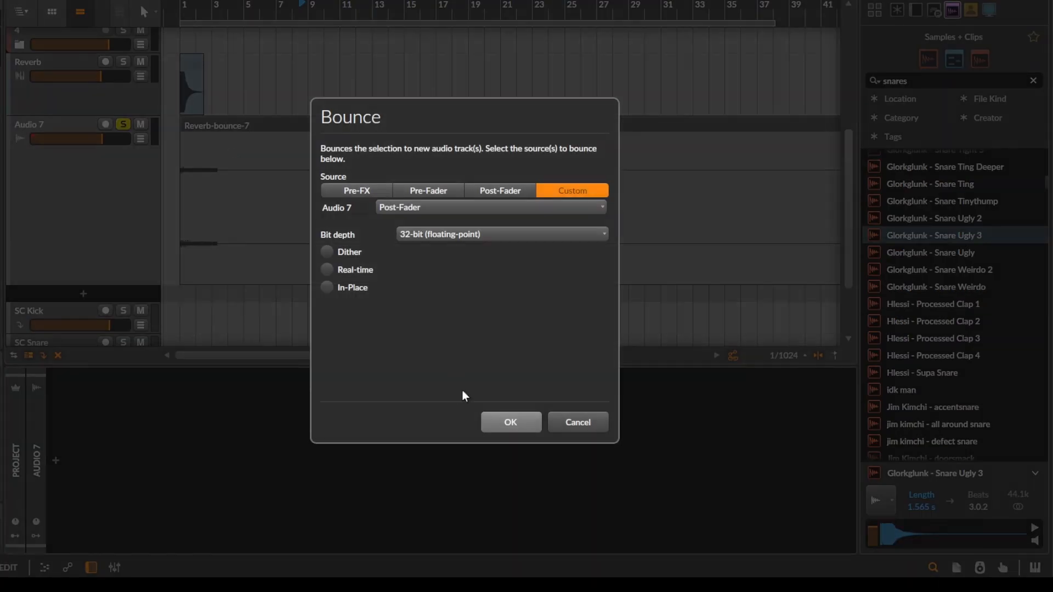
click(526, 421)
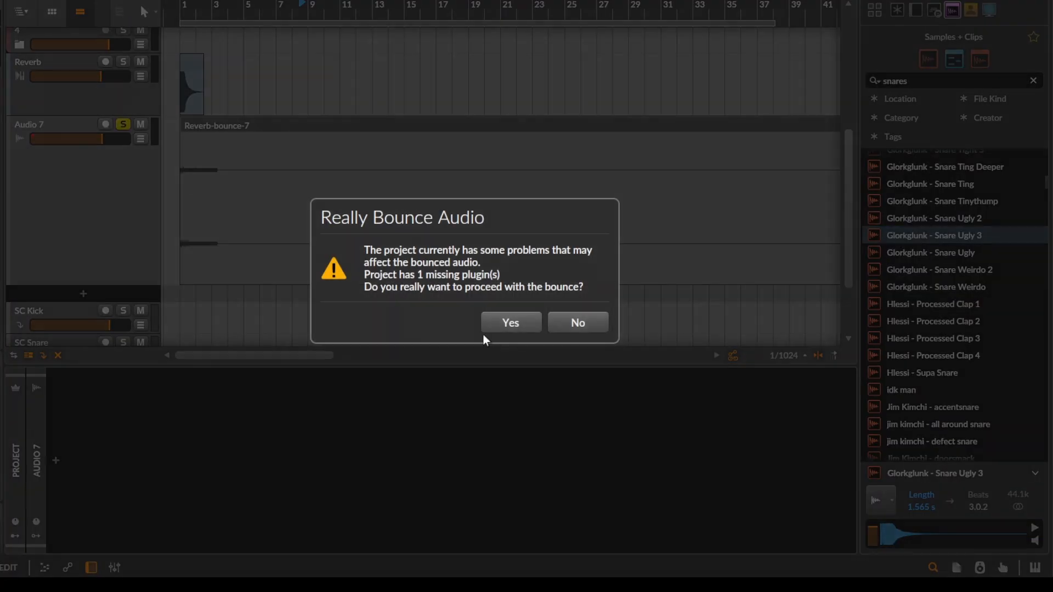
click(512, 316)
- Open the Metering chain on the Master track and collapse the Metering device
scroll(27, 316, down, 3)
click(66, 330)
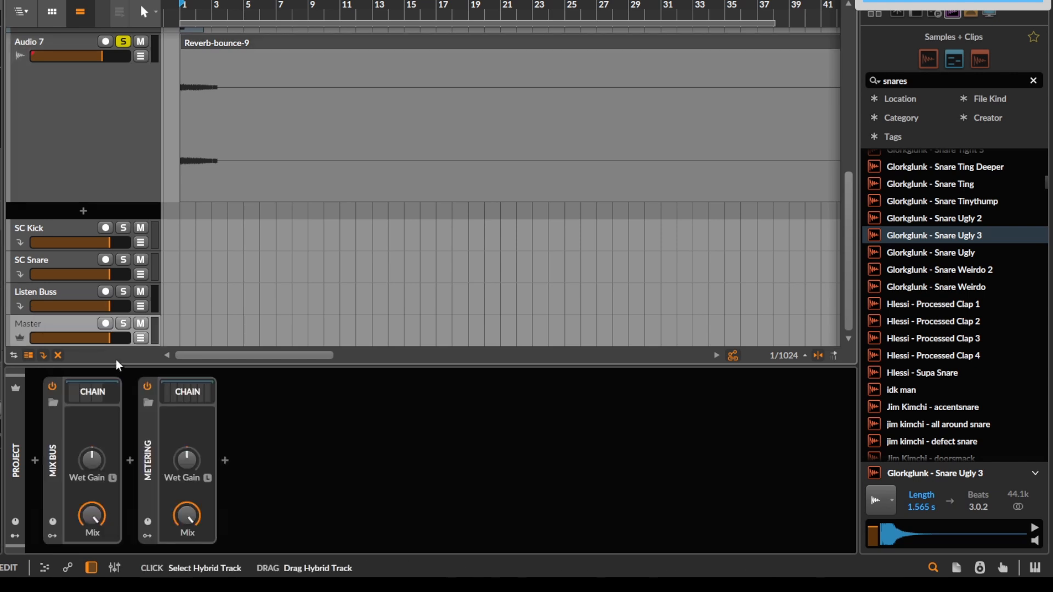
click(196, 400)
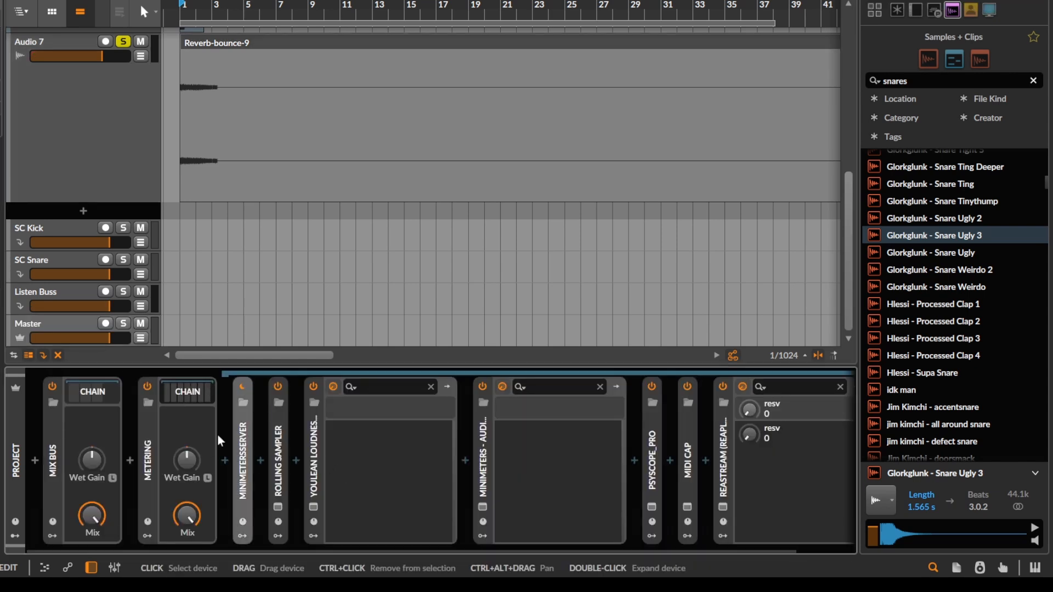
double_click(143, 445)
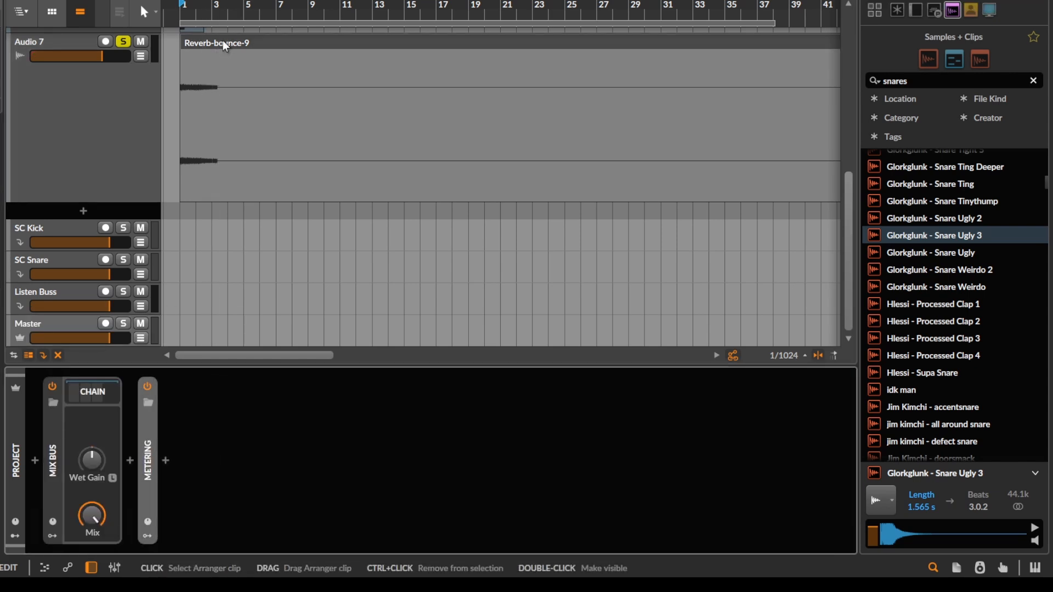
- Bounce the clip on Audio 7 in place once more and play the boosted result from bar 1
drag(210, 49, 210, 44)
key(ctrl+b)
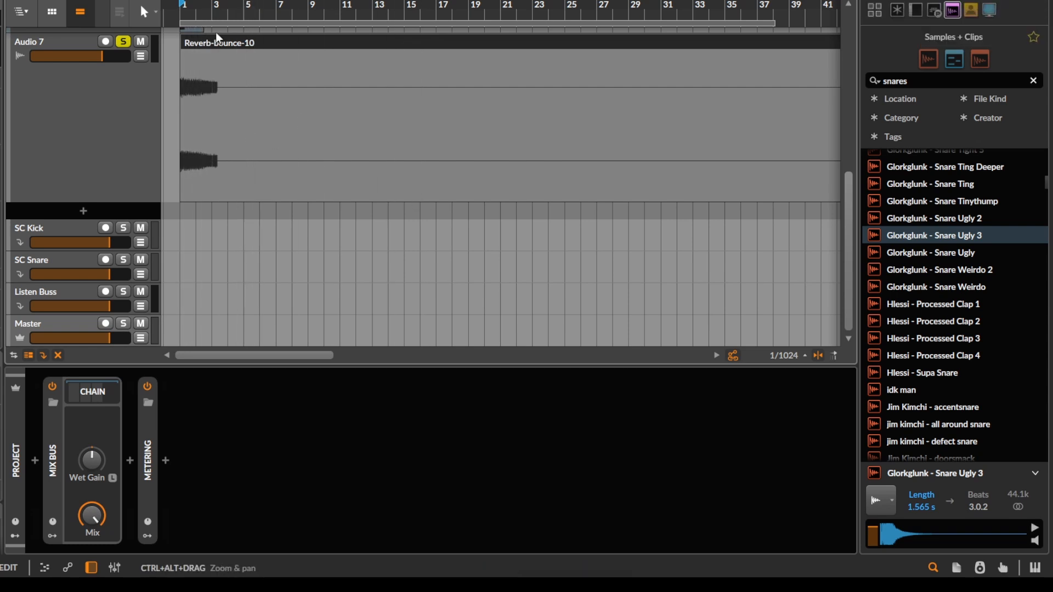
drag(214, 41, 241, 147)
key(space)
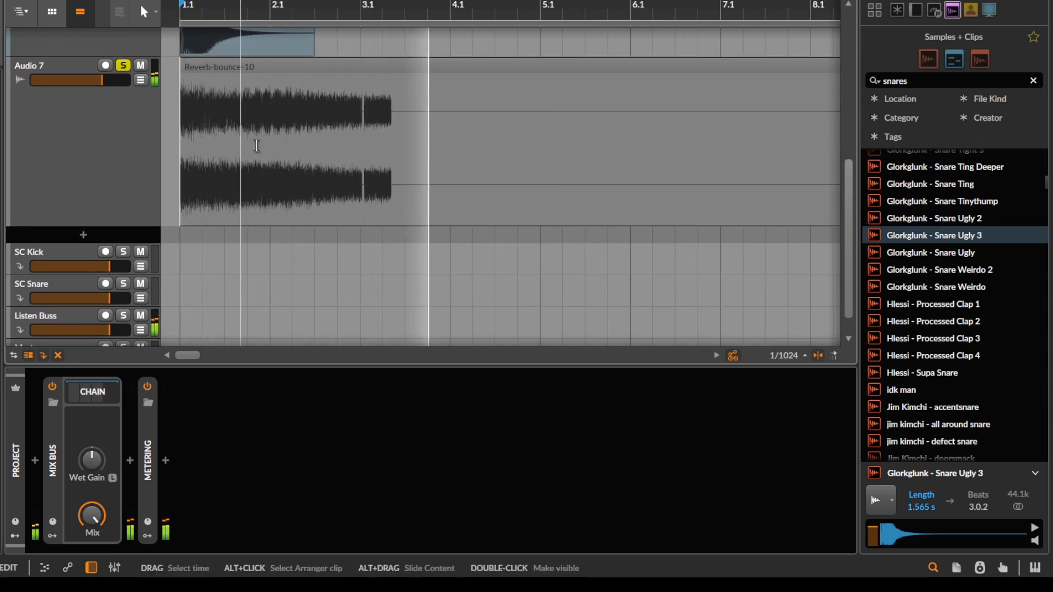
scroll(256, 145, down, 3)
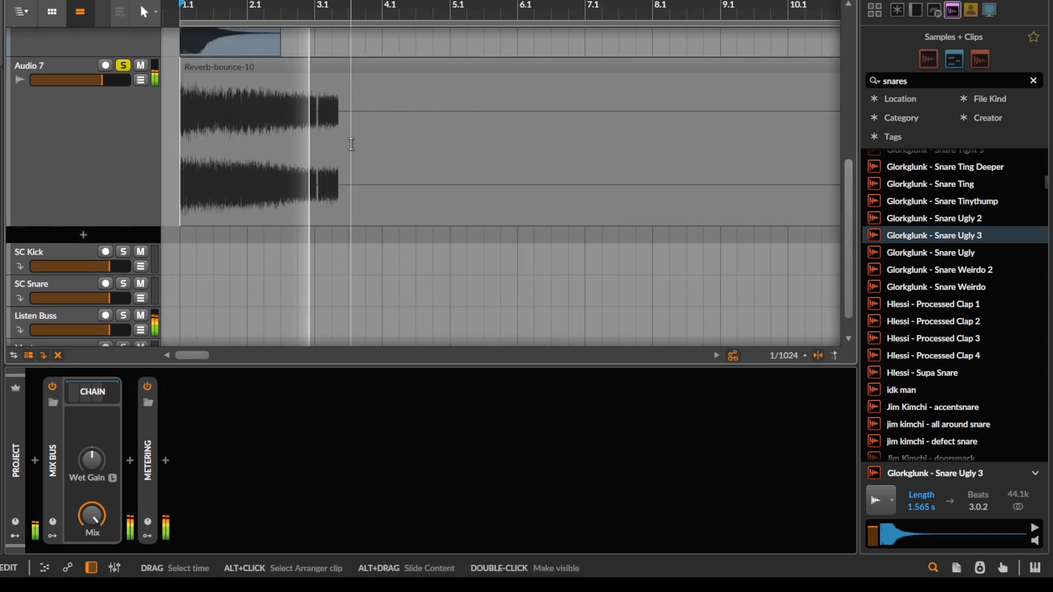
- Search all browser content for "delay+" and replace the Reverb device on the Reverb track with Delay+
click(101, 162)
double_click(982, 81)
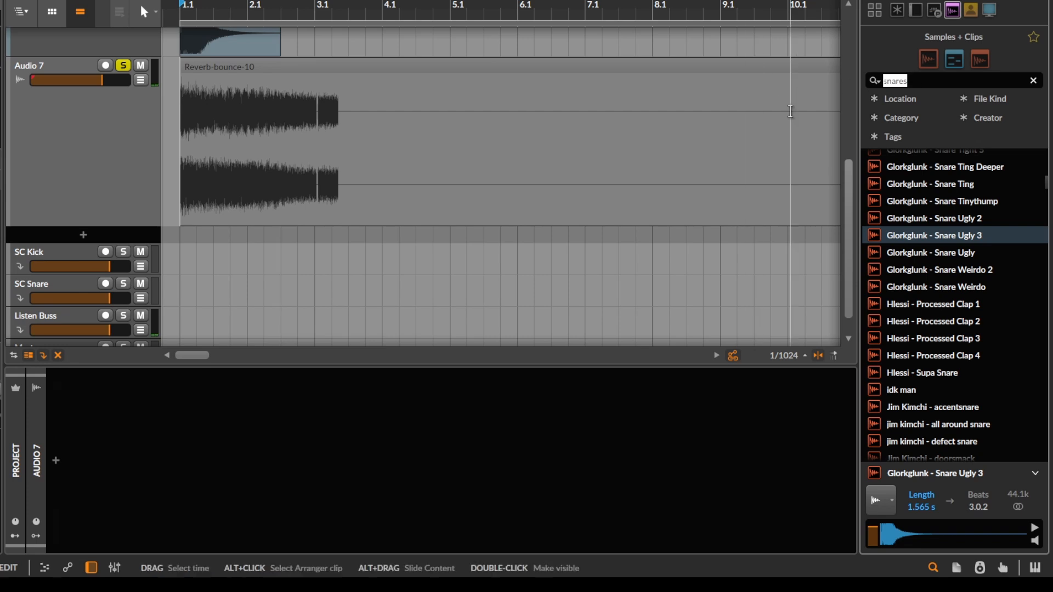
text(delay)
scroll(988, 261, down, 5)
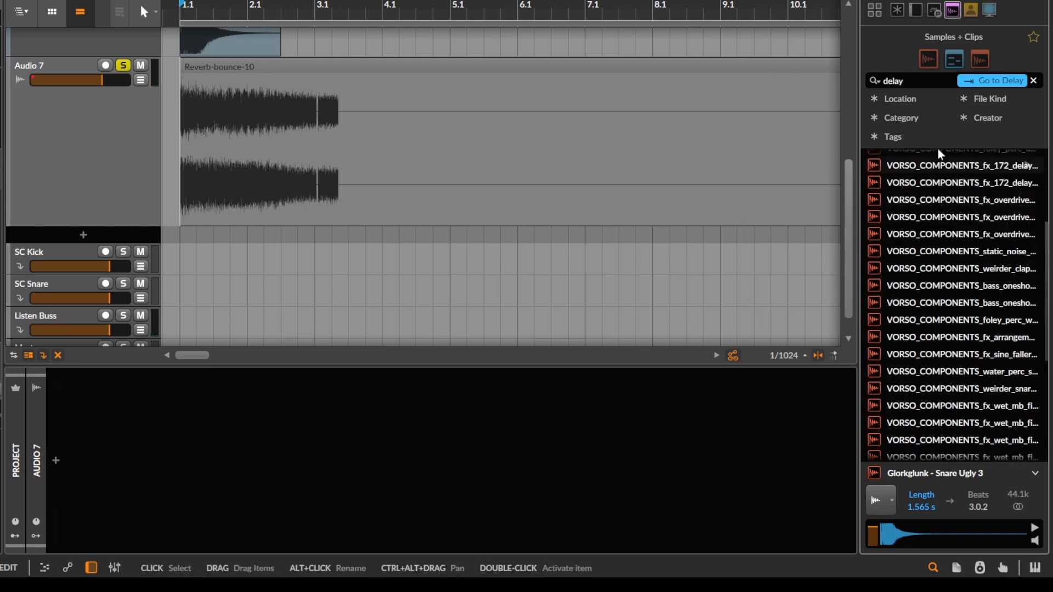
text(+)
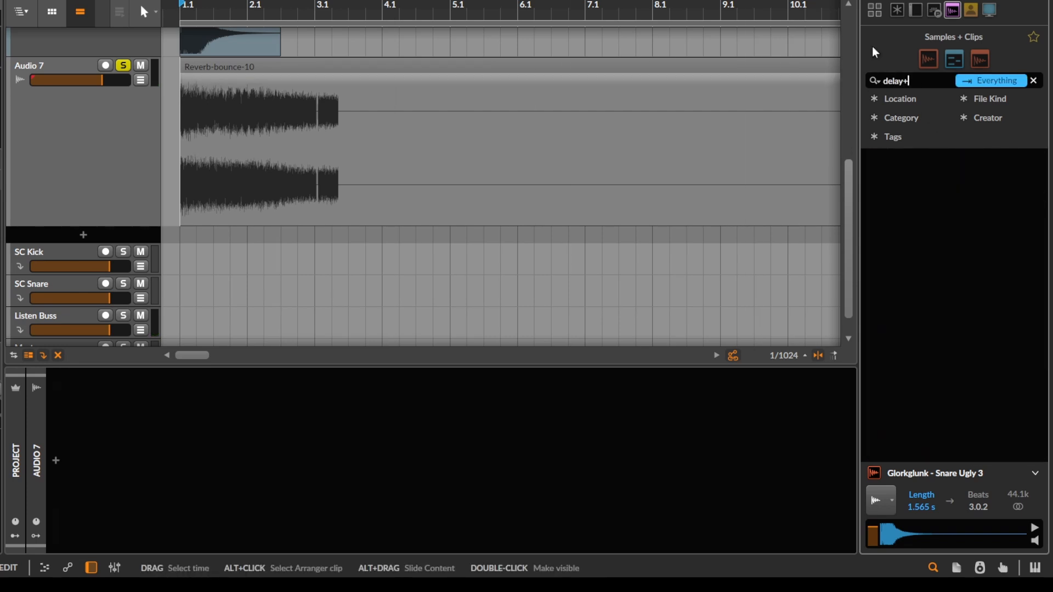
click(897, 10)
scroll(67, 81, up, 2)
click(75, 107)
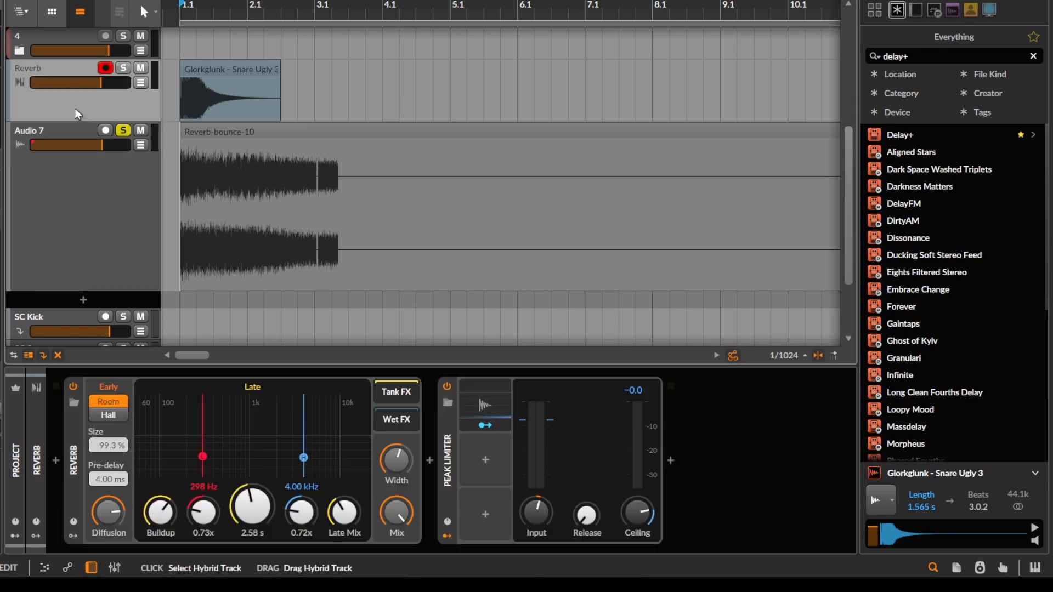
drag(897, 135, 140, 451)
- Set Delay+ to 0.00 ms with Reverse blur, 93.4 % feedback and a ±6 ms time offset
click(244, 425)
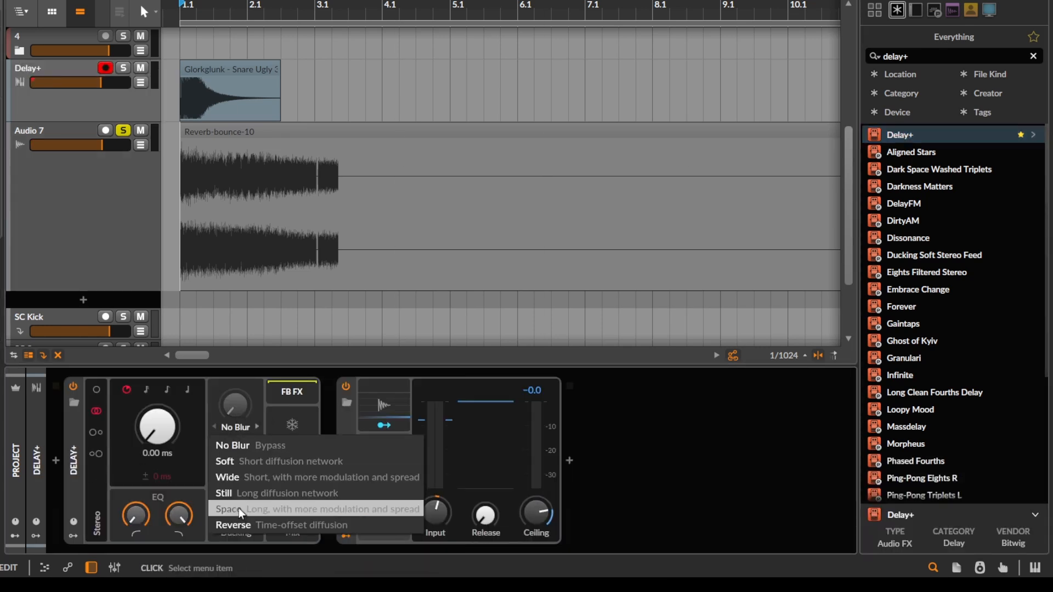
click(254, 522)
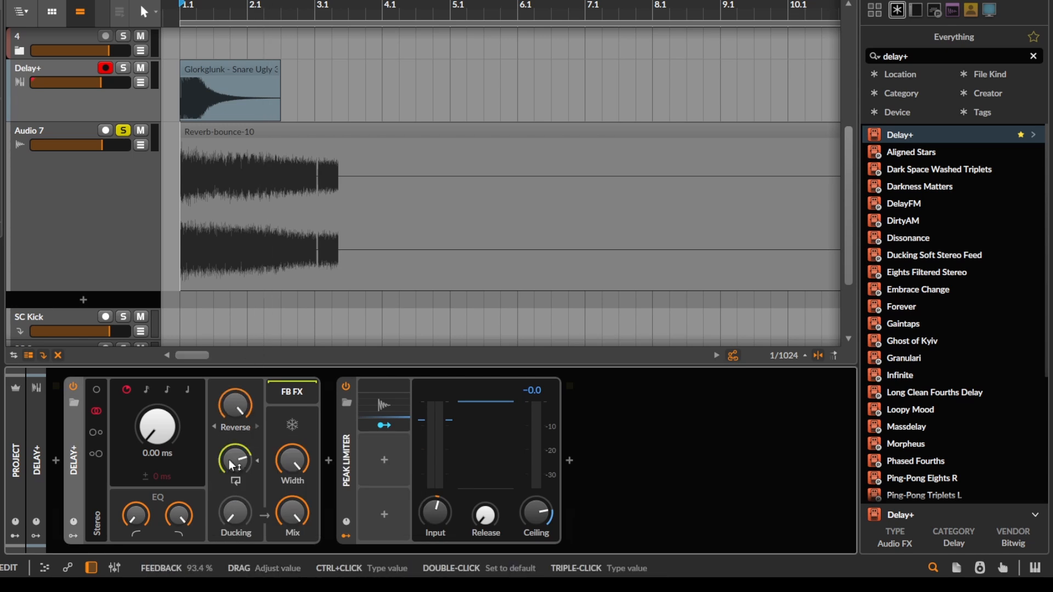
drag(145, 480, 144, 466)
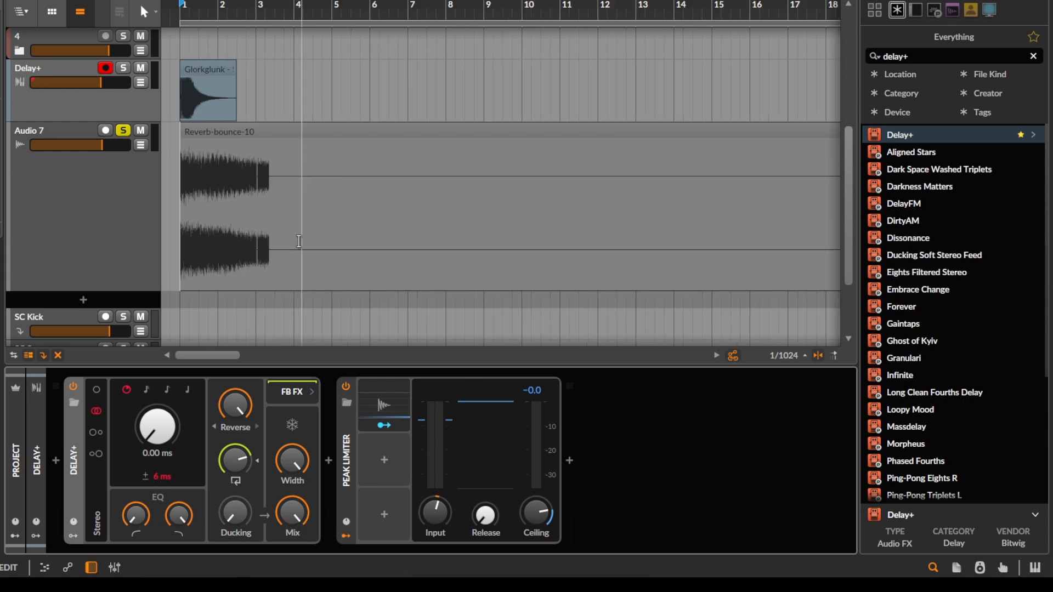
- Delete the Delay+ device from the snare track's chain, keeping Peak Limiter
key(minus)
key(minus)
key(minus)
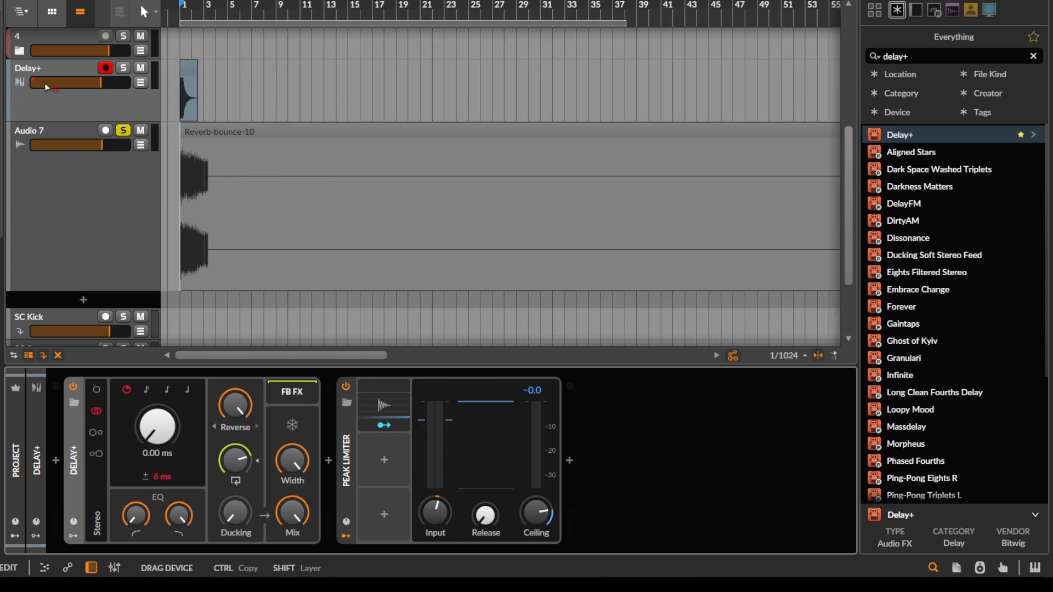
key(Delete)
key(minus)
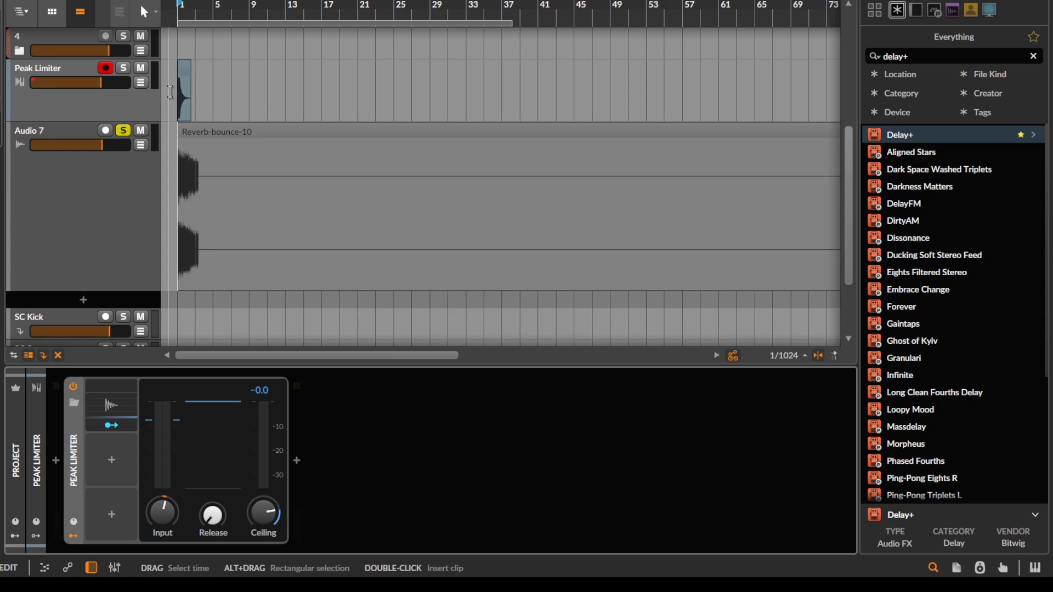
- Select bar 1 to about bar 338 on the Peak Limiter track and bounce it post-fader at 32-bit to a new track
drag(180, 91, 745, 113)
key(minus)
key(minus)
key(minus)
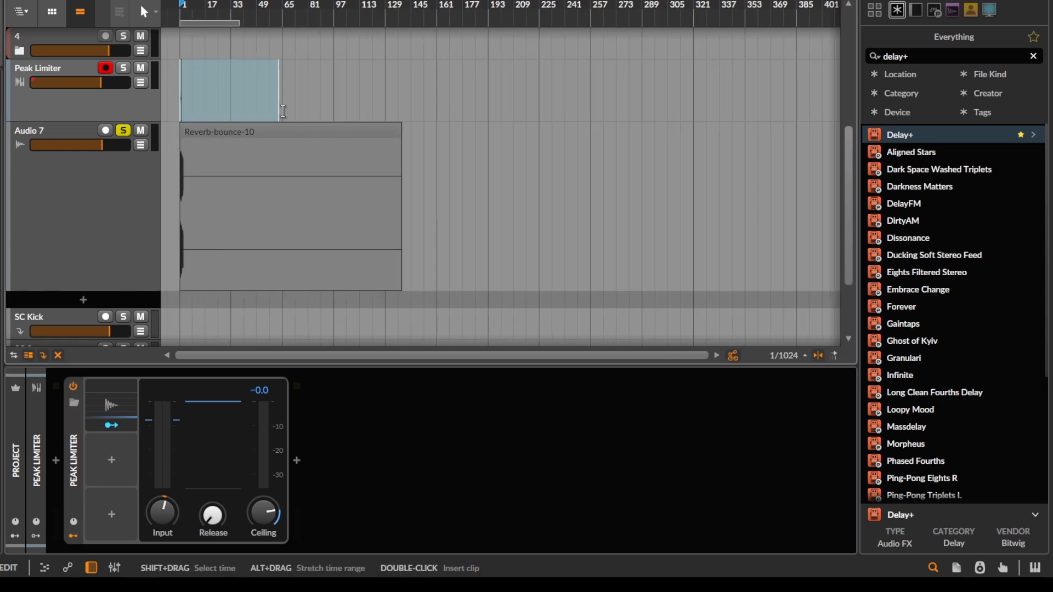
drag(281, 104, 724, 105)
key(ctrl+b)
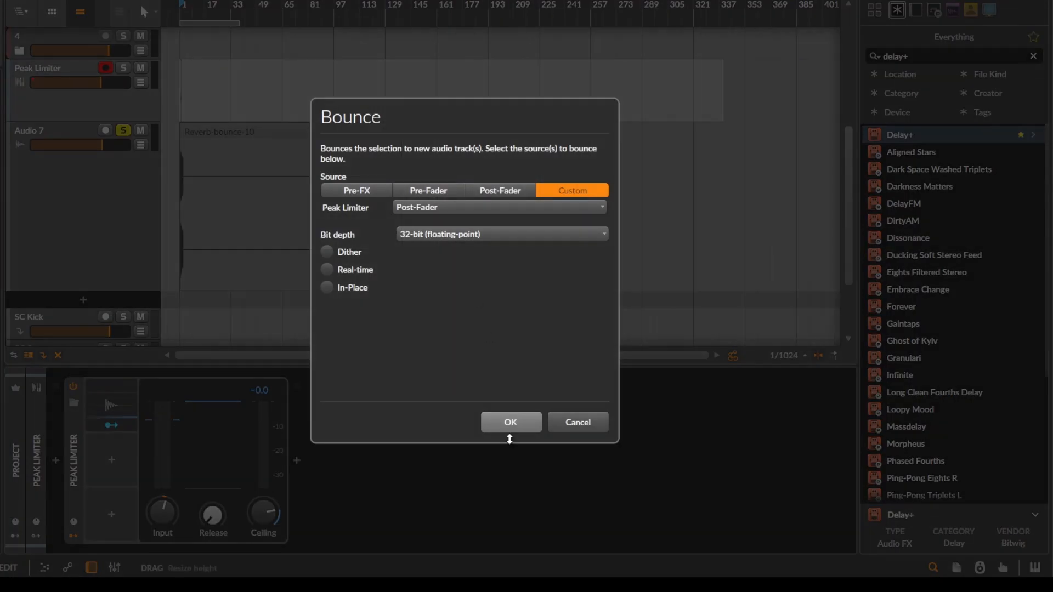
click(510, 423)
key(minus)
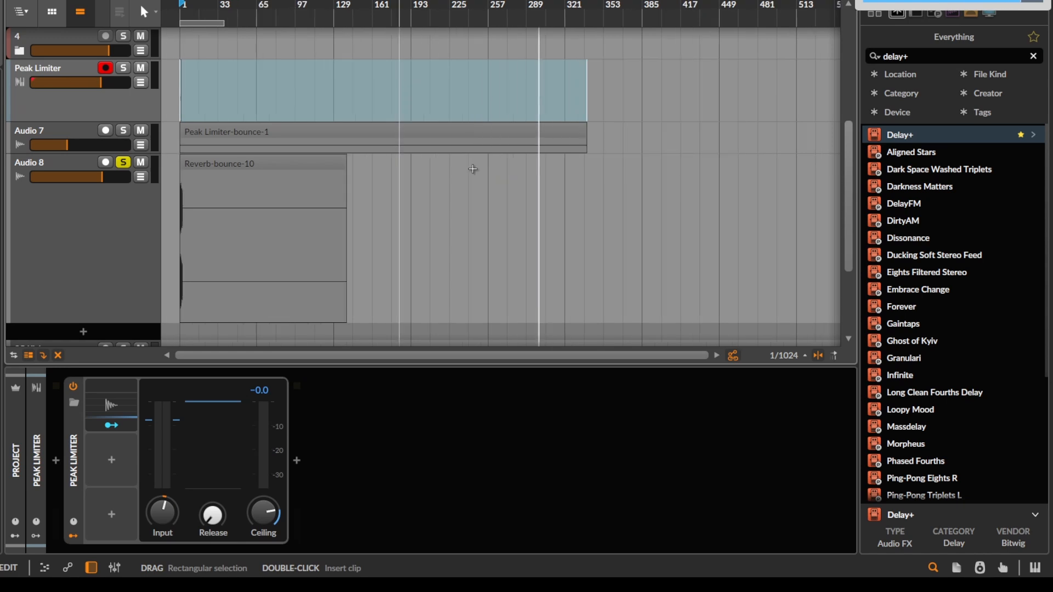
- Solo the Peak Limiter track and bounce bar 1 to about bar 345 post-fader at 32-bit to another new track
key(minus)
click(48, 118)
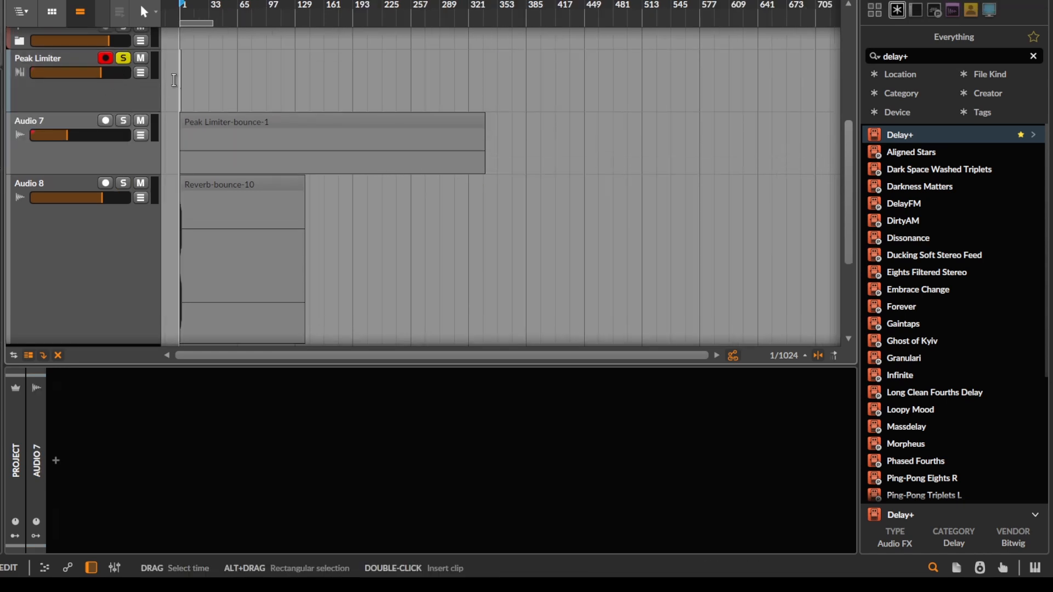
drag(194, 93, 584, 102)
right_click(491, 91)
click(571, 362)
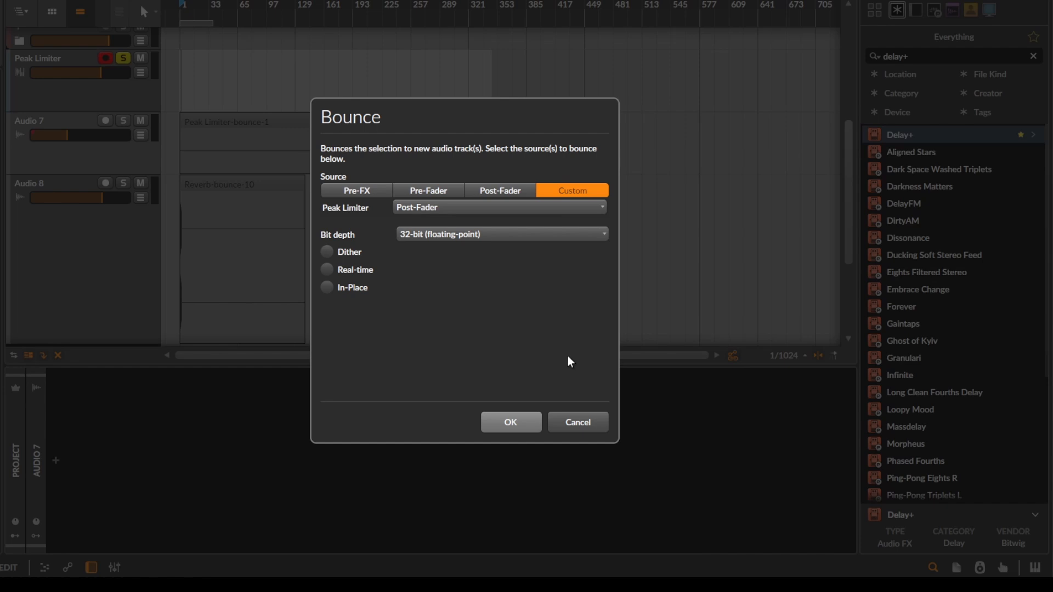
click(510, 422)
scroll(230, 165, up, 3)
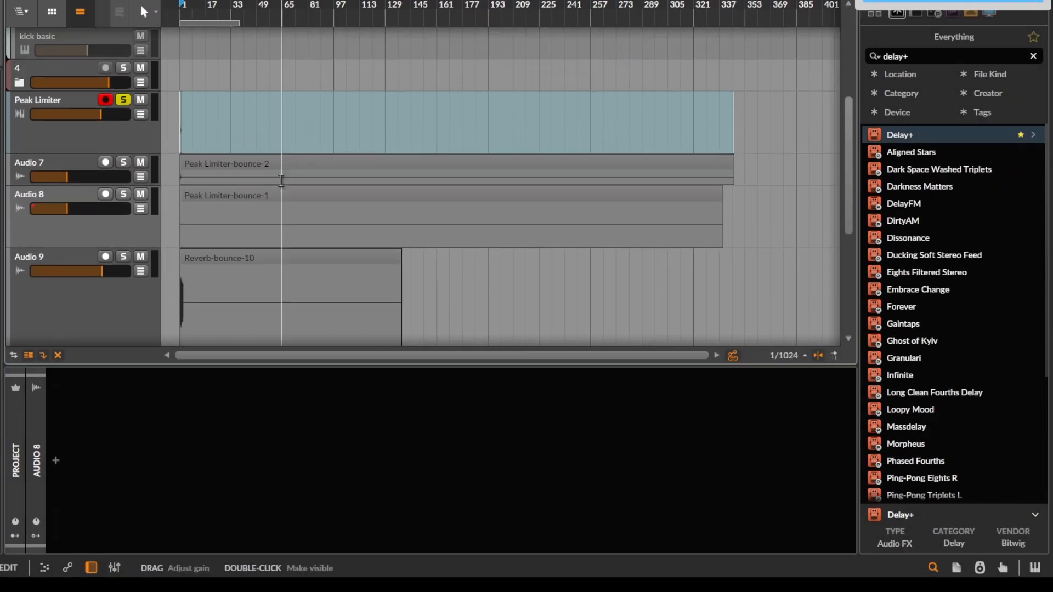
- Increase the height of the Peak Limiter track in the arranger
click(64, 169)
click(44, 118)
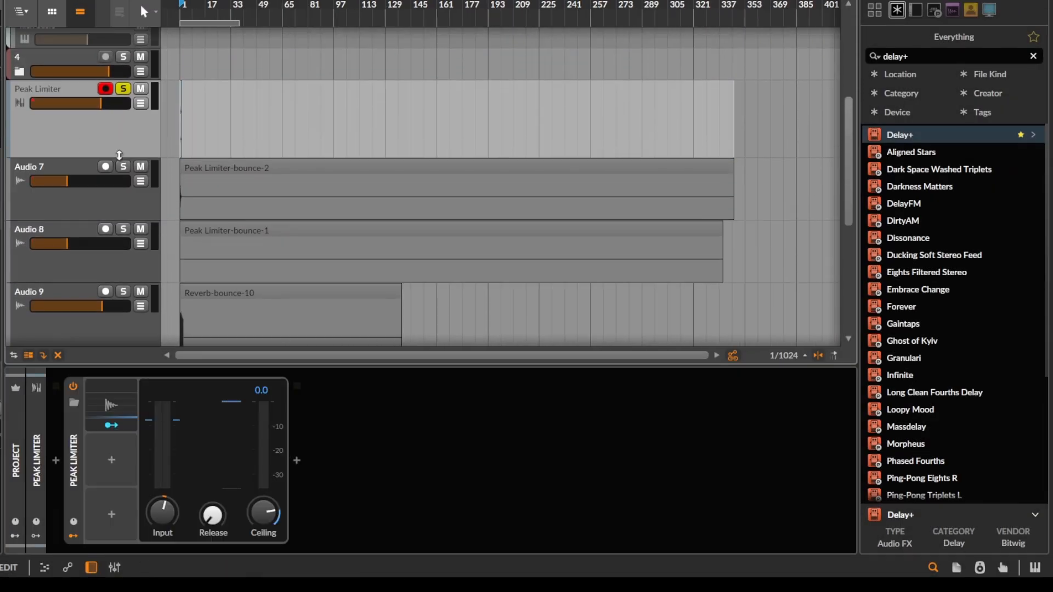
drag(120, 155, 251, 200)
- Delete the Audio 8 and Audio 9 tracks holding the earlier Peak Limiter and Reverb bounces
click(54, 237)
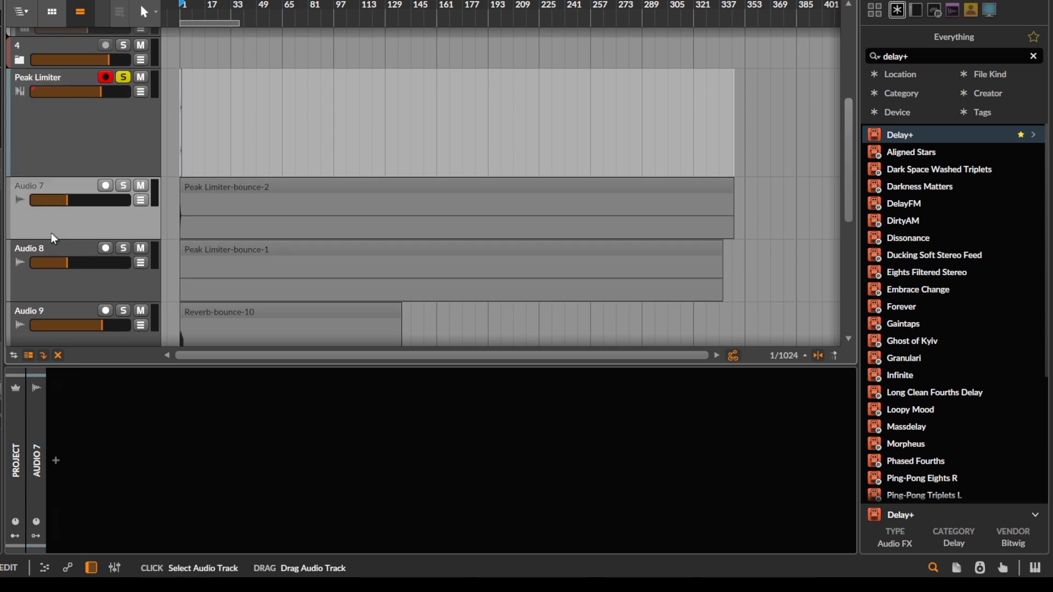
scroll(54, 232, down, 2)
click(54, 232)
key(Delete)
key(Delete)
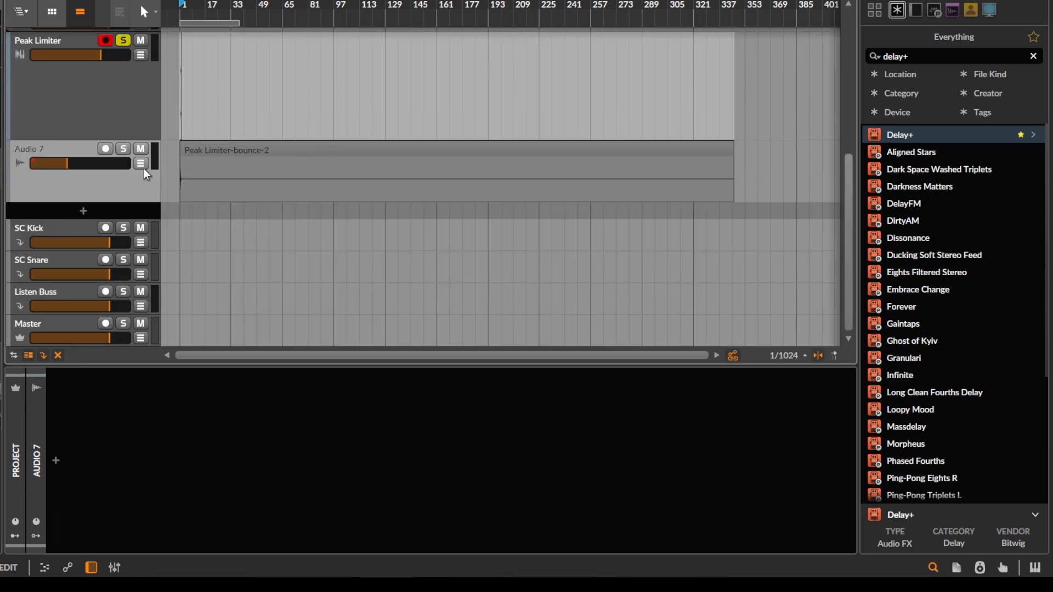
- Insert Delay+ before Peak Limiter on the snare track and set it to Reverse blur, 76.3 ms delay time and raised feedback
scroll(143, 168, up, 5)
scroll(131, 219, down, 3)
click(126, 236)
scroll(126, 259, down, 1)
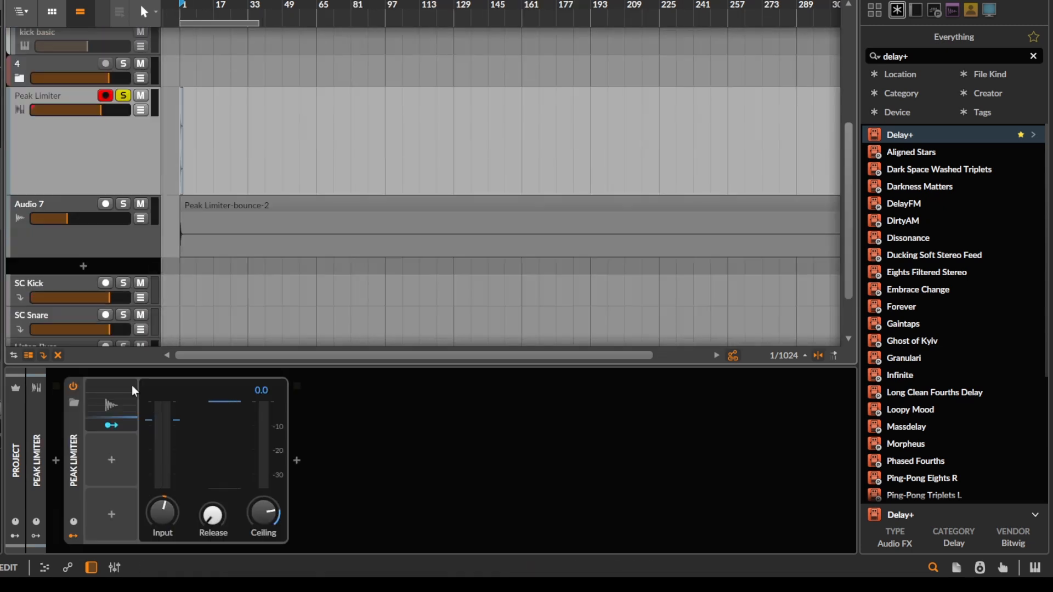
click(55, 460)
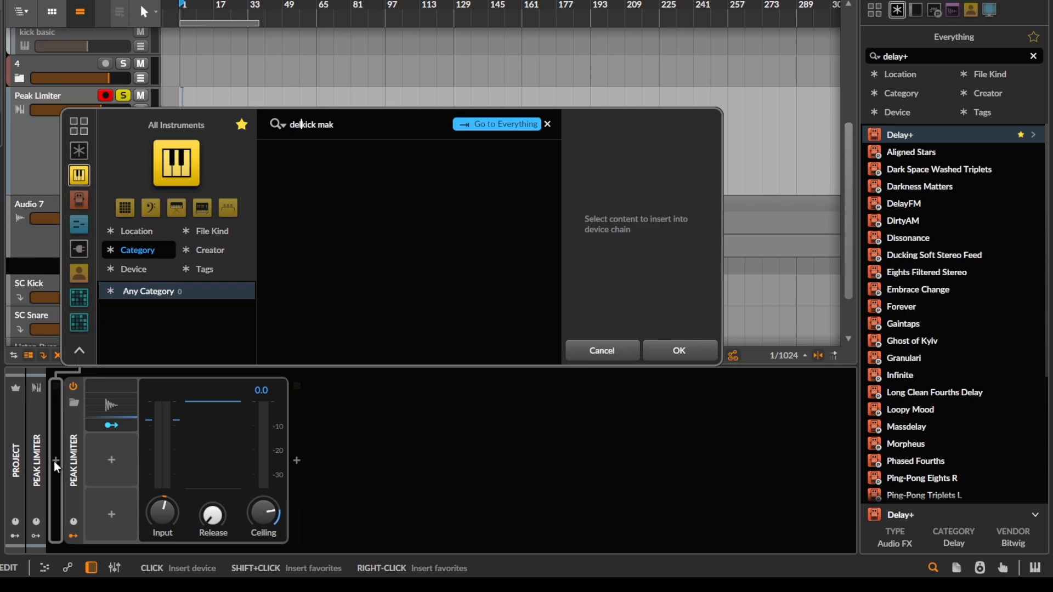
text(dela)
key(BackSpace)
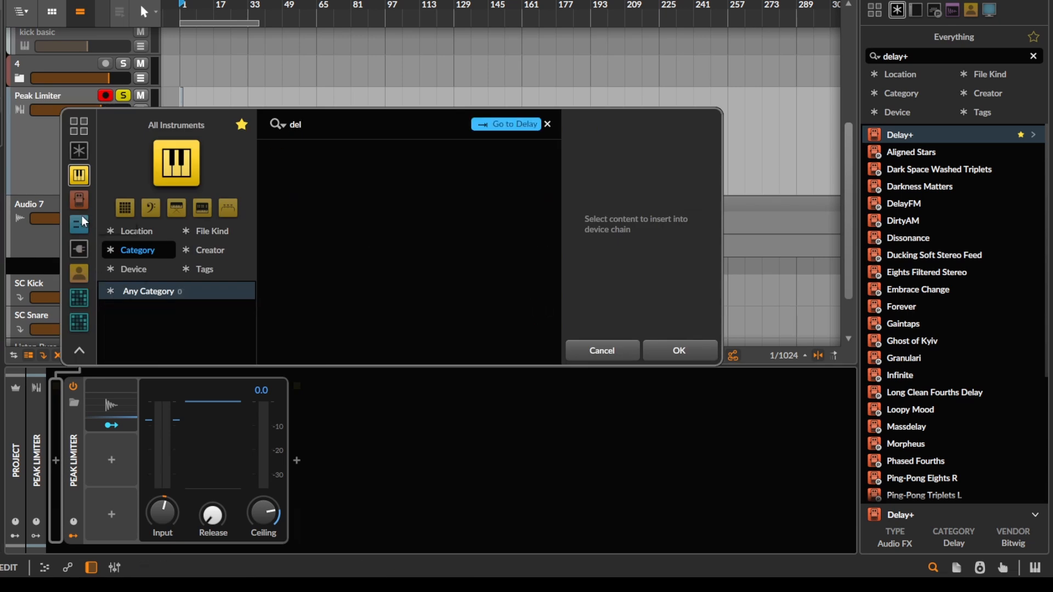
click(79, 199)
click(332, 156)
click(689, 355)
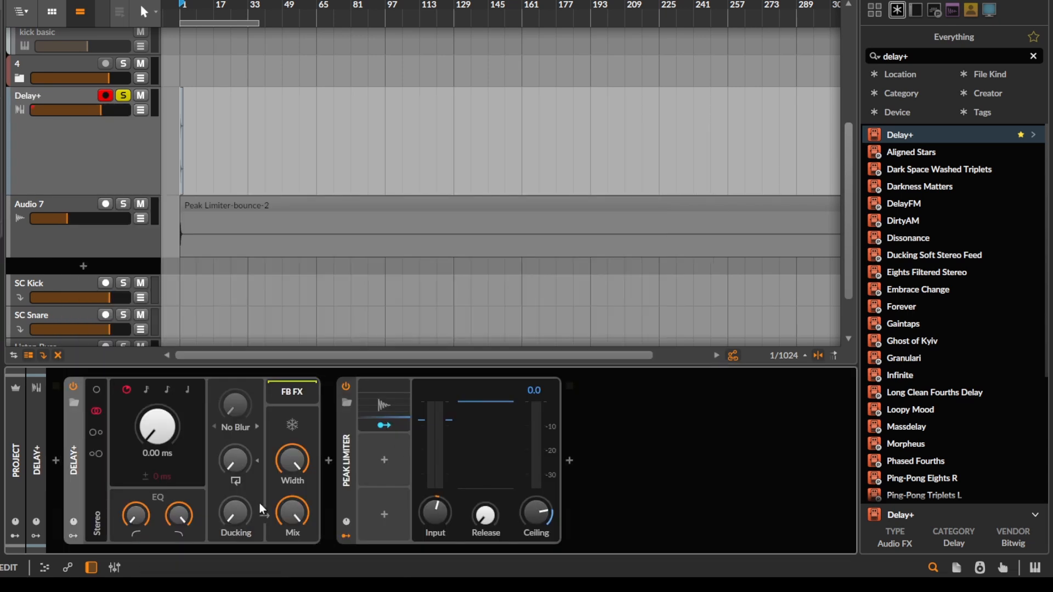
click(258, 425)
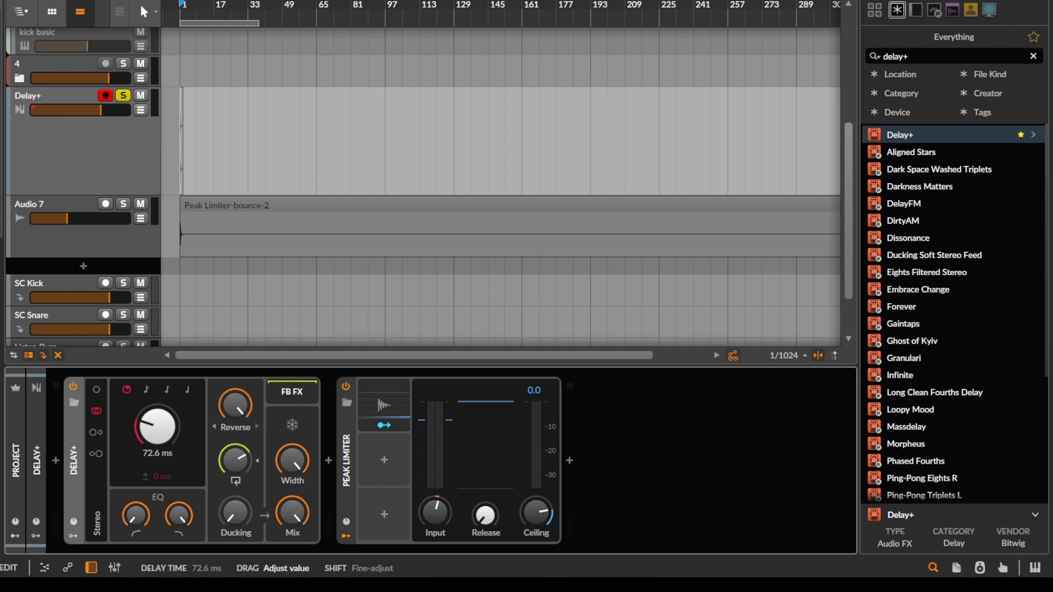
- Bounce the selected range on the Delay+ track in place, post-fader at 32-bit floating-point
scroll(176, 170, down, 5)
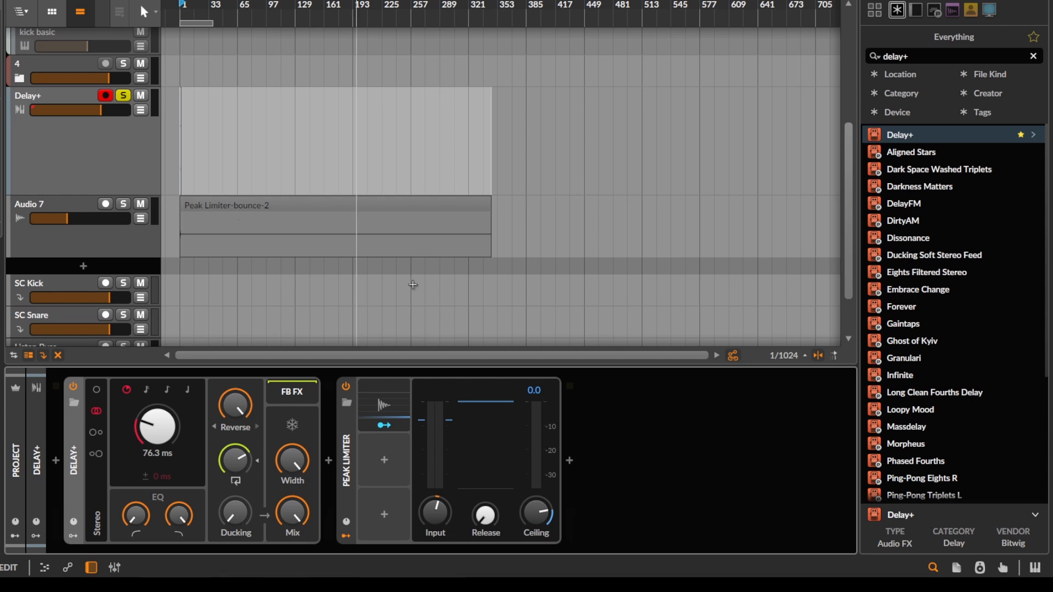
click(192, 141)
key(ctrl+b)
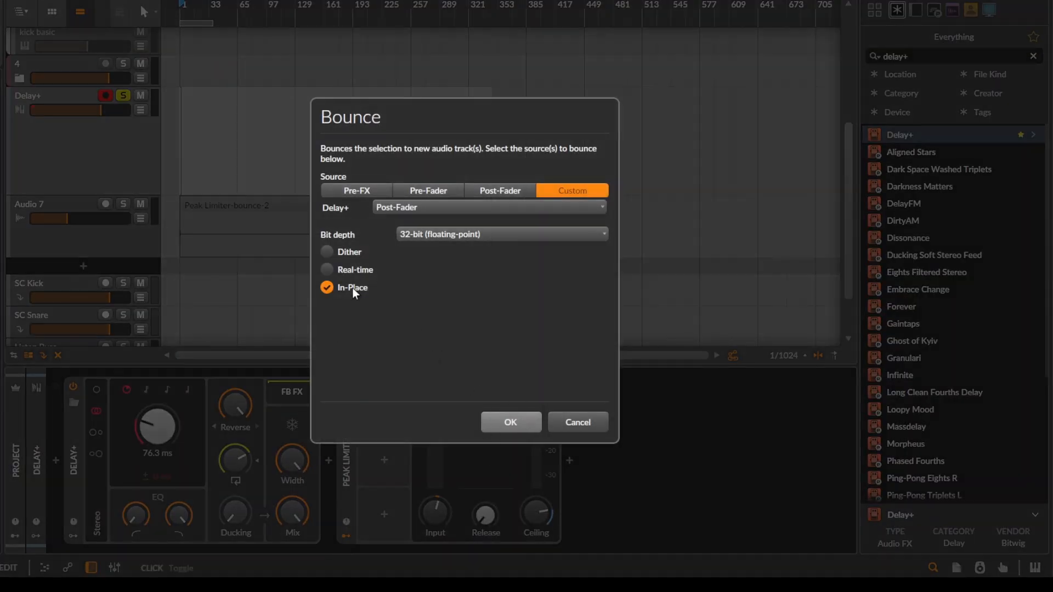
click(528, 420)
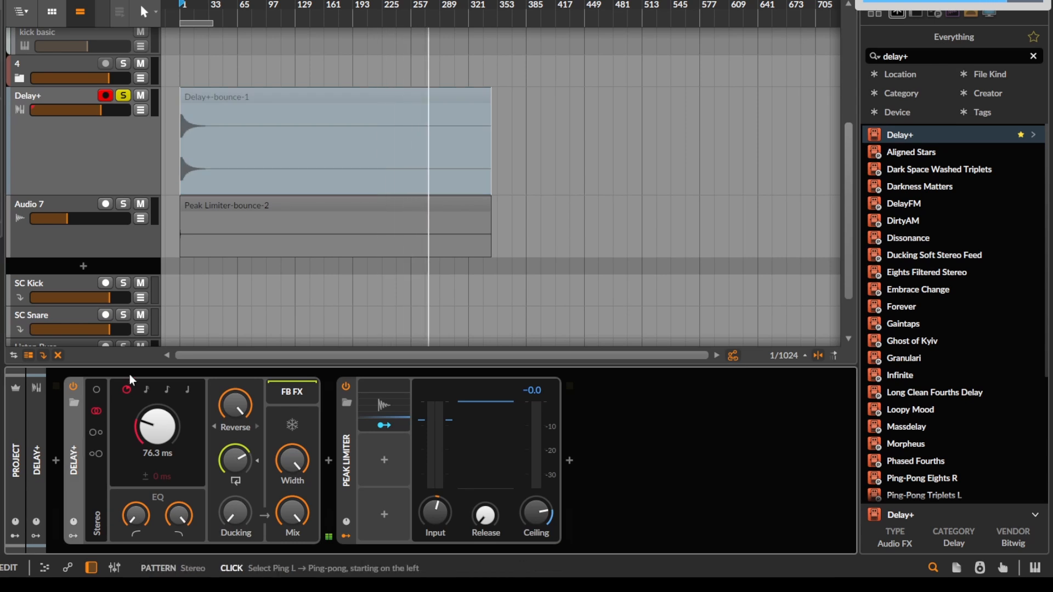
scroll(174, 153, up, 2)
- Split the bounced clip at about bar 11, delete its opening part and move the remaining tail to bar 1
click(386, 159)
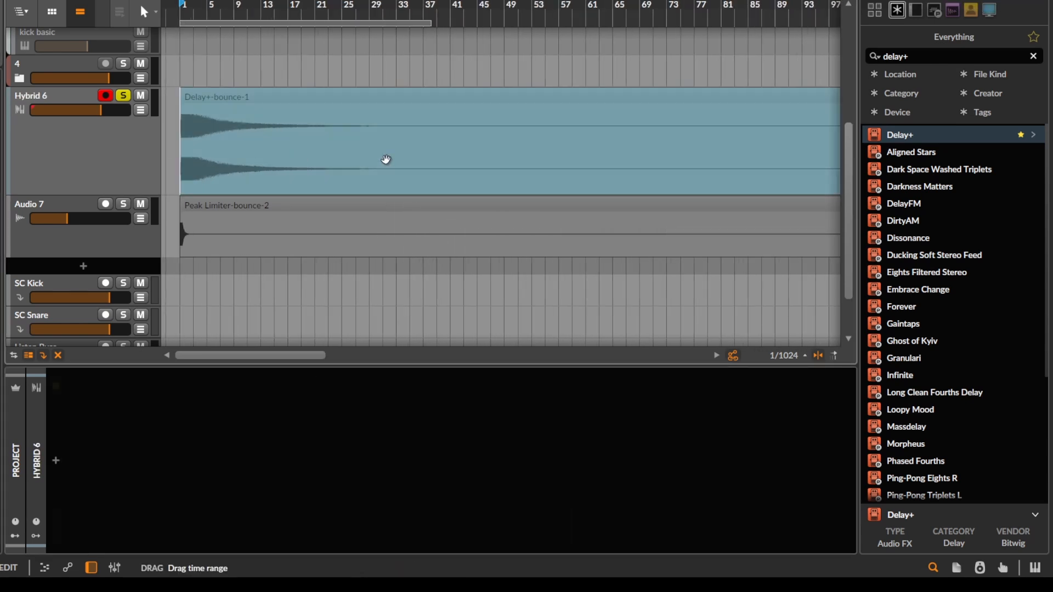
scroll(229, 147, down, 1)
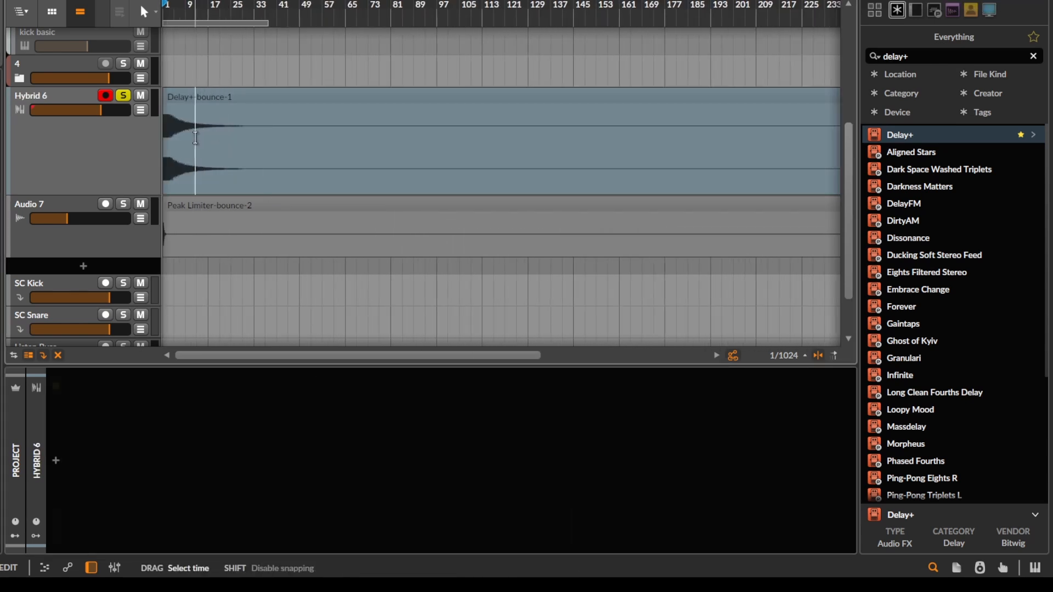
drag(195, 138, 305, 140)
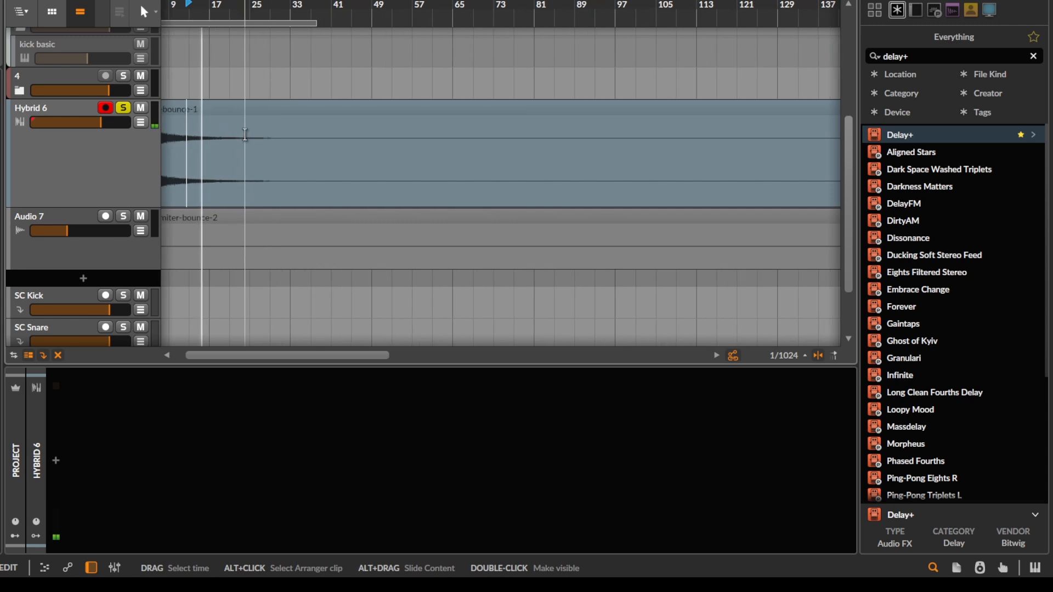
scroll(263, 132, up, 2)
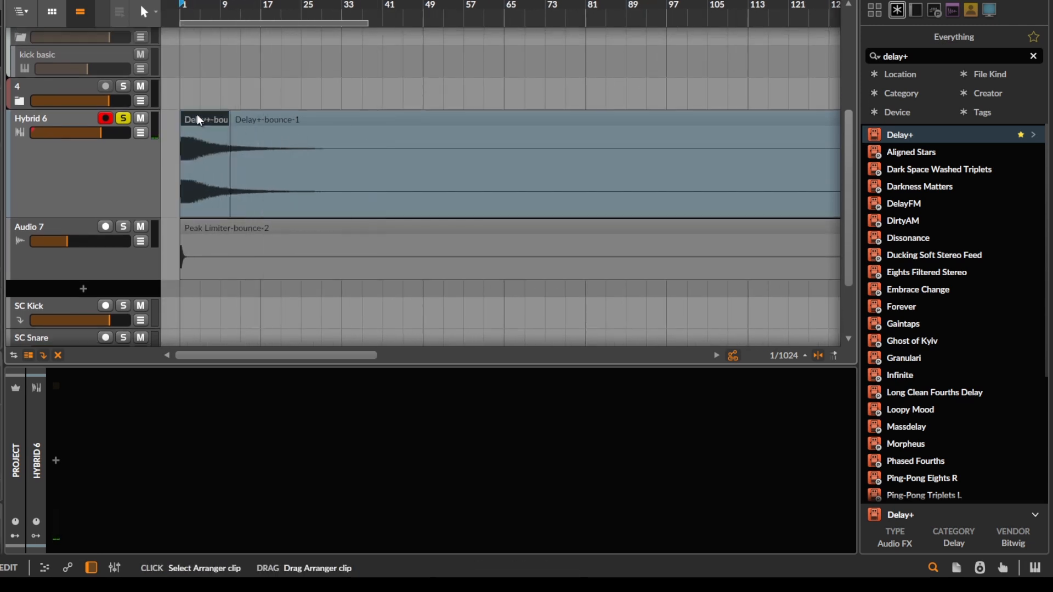
key(Delete)
click(240, 120)
drag(233, 119, 183, 122)
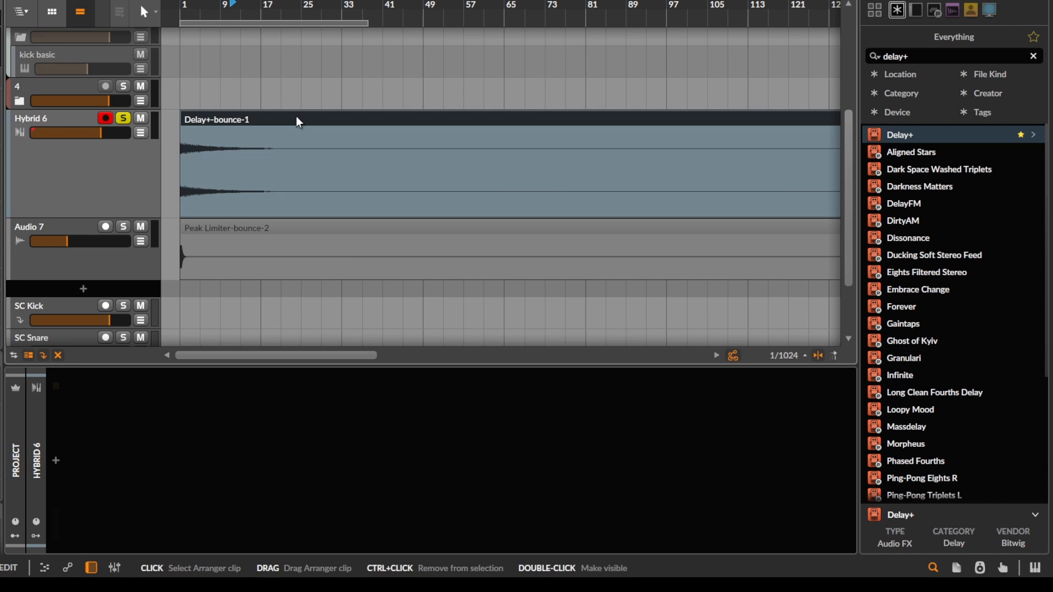
- Bounce the trimmed tail on Hybrid 6 in place repeatedly with boosted gain and play the result
key(ctrl+b)
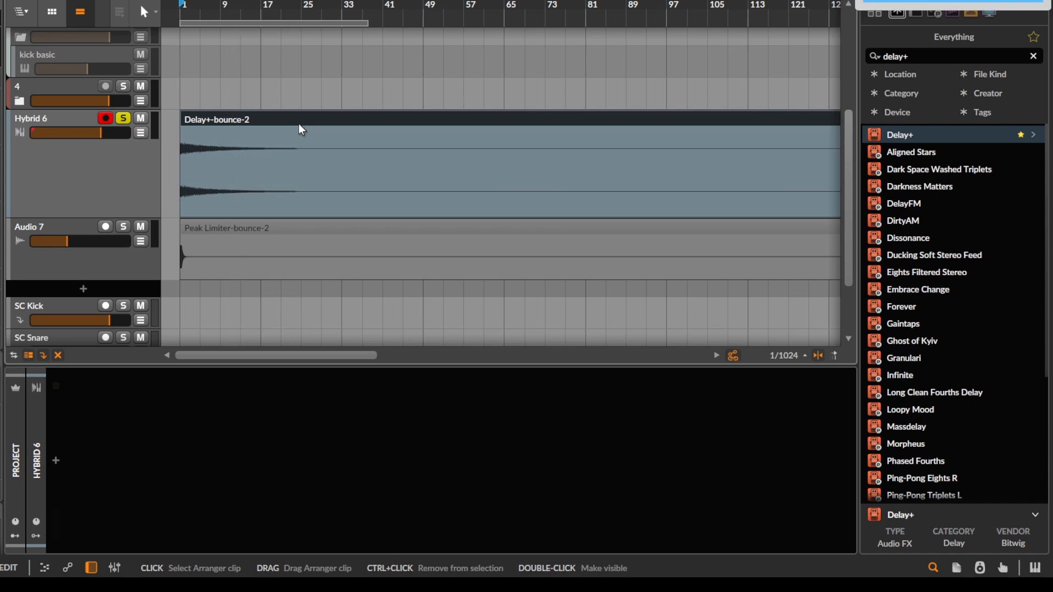
key(ctrl+shift+b)
click(512, 420)
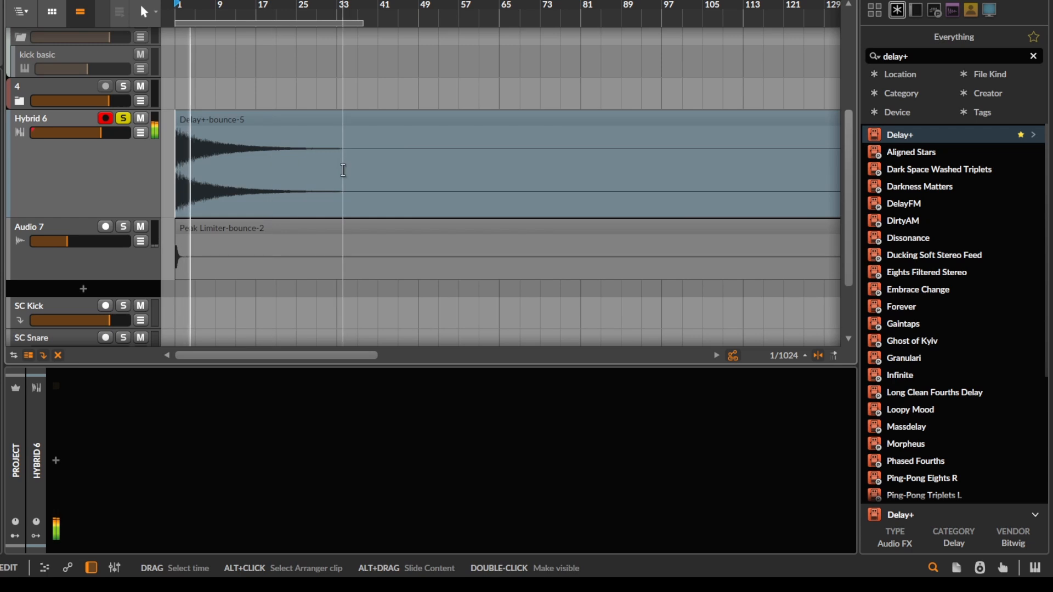
- Cut off and delete the opening part of the Delay+-bounce-5 clip, and move the rest to bar 1
scroll(343, 170, up, 4)
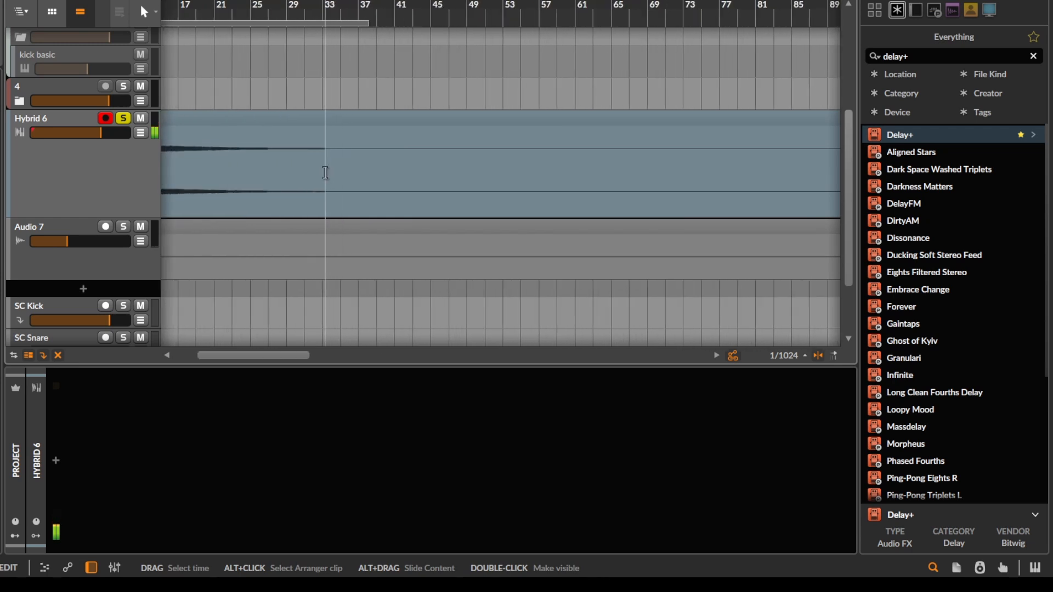
scroll(325, 172, left, 4)
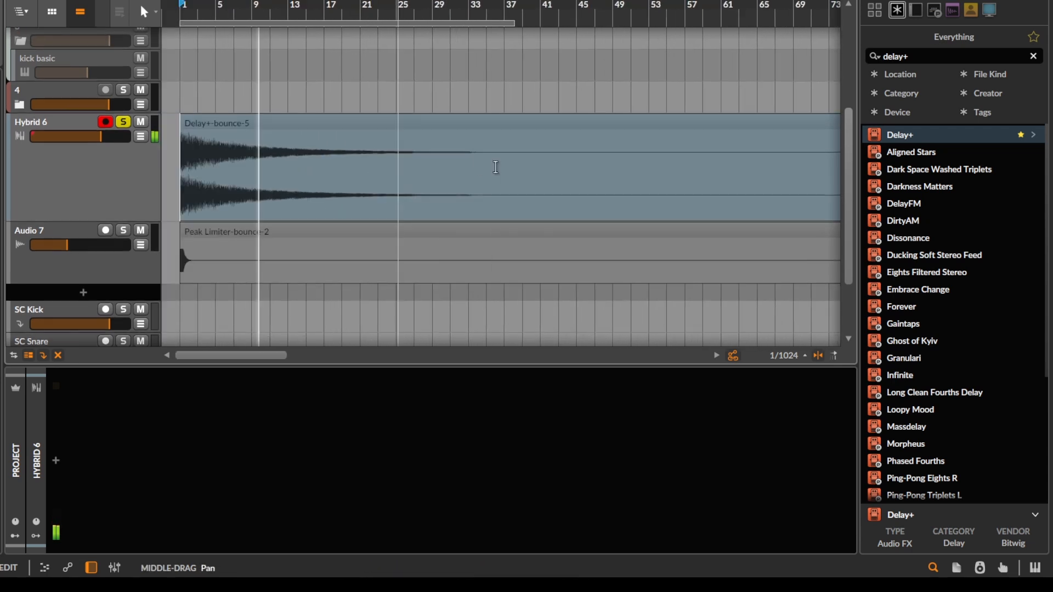
click(253, 117)
key(Delete)
drag(315, 119, 198, 124)
- Bounce the shortened Hybrid 6 clip in place twice with a gain boost and play it from bar 1
click(248, 124)
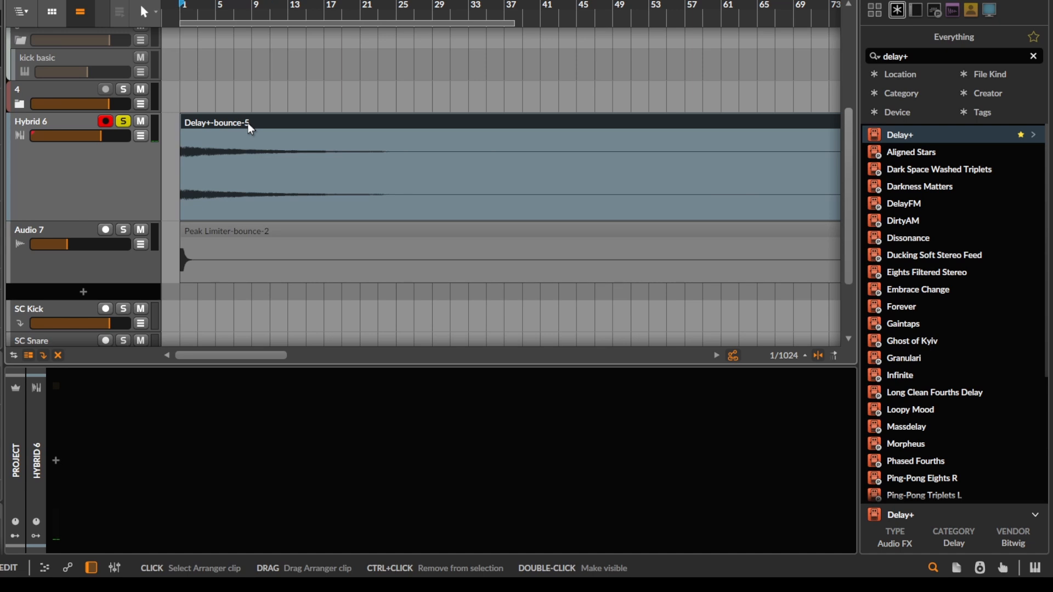
key(ctrl+b)
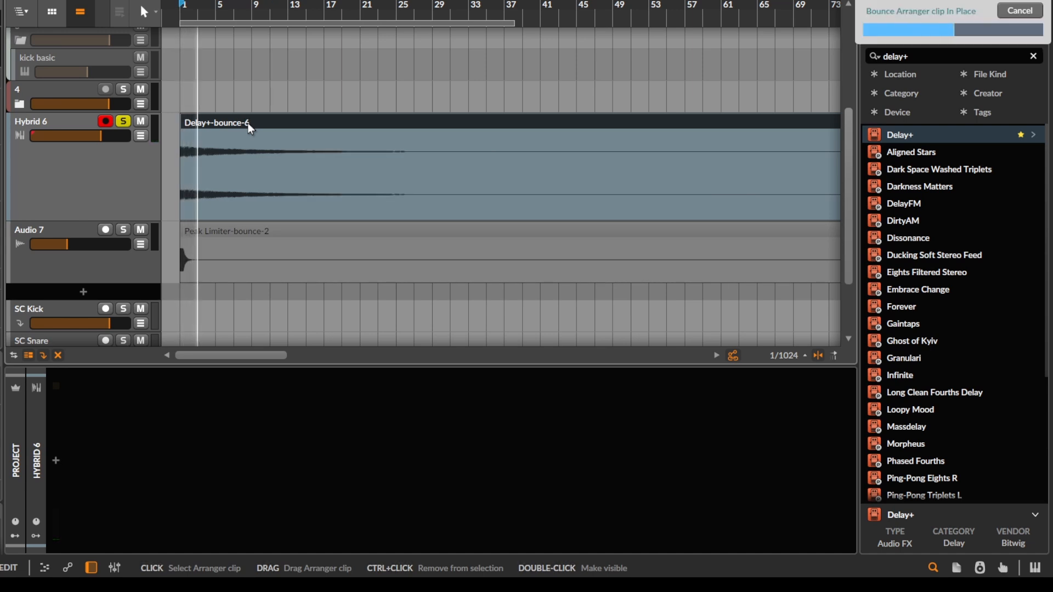
key(ctrl+b)
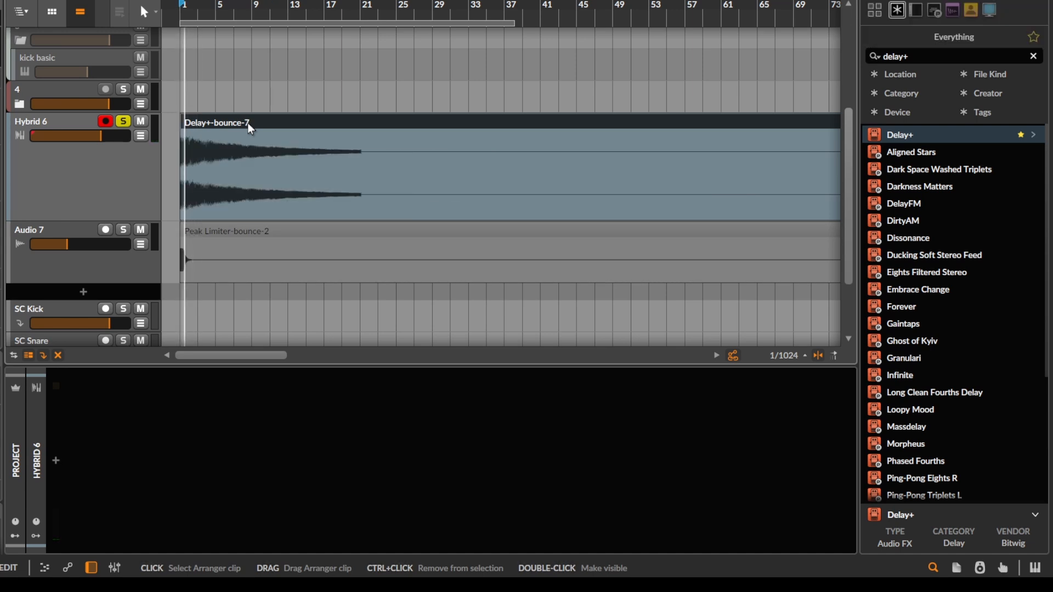
click(228, 153)
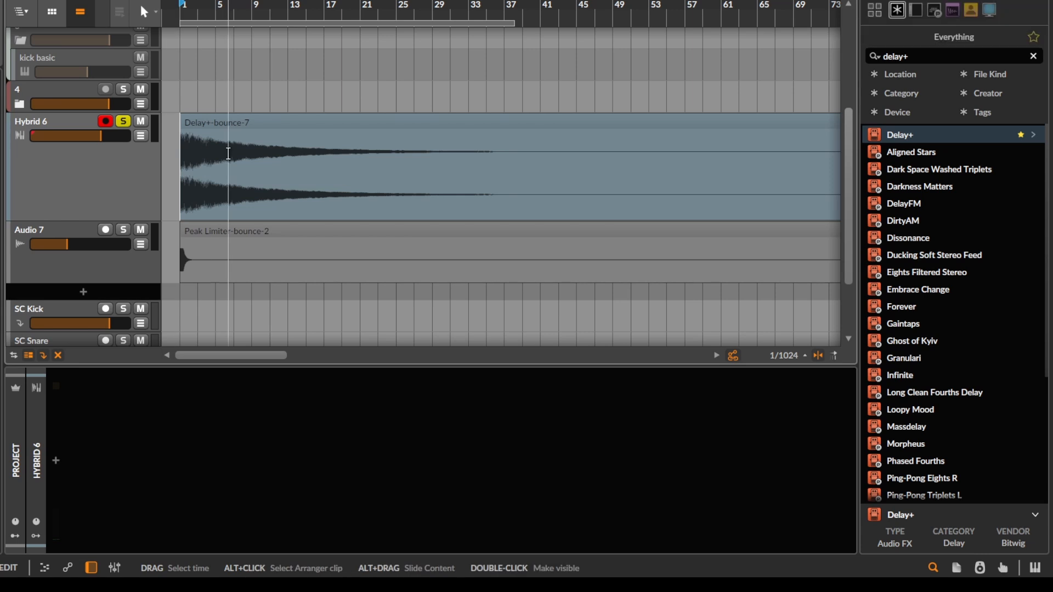
scroll(228, 153, up, 8)
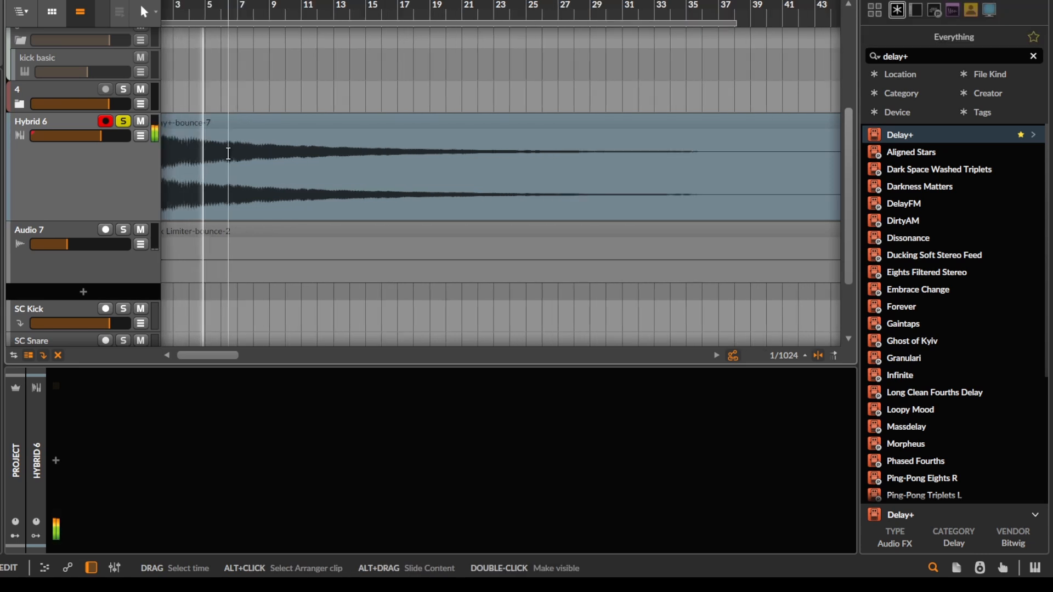
scroll(228, 153, down, 5)
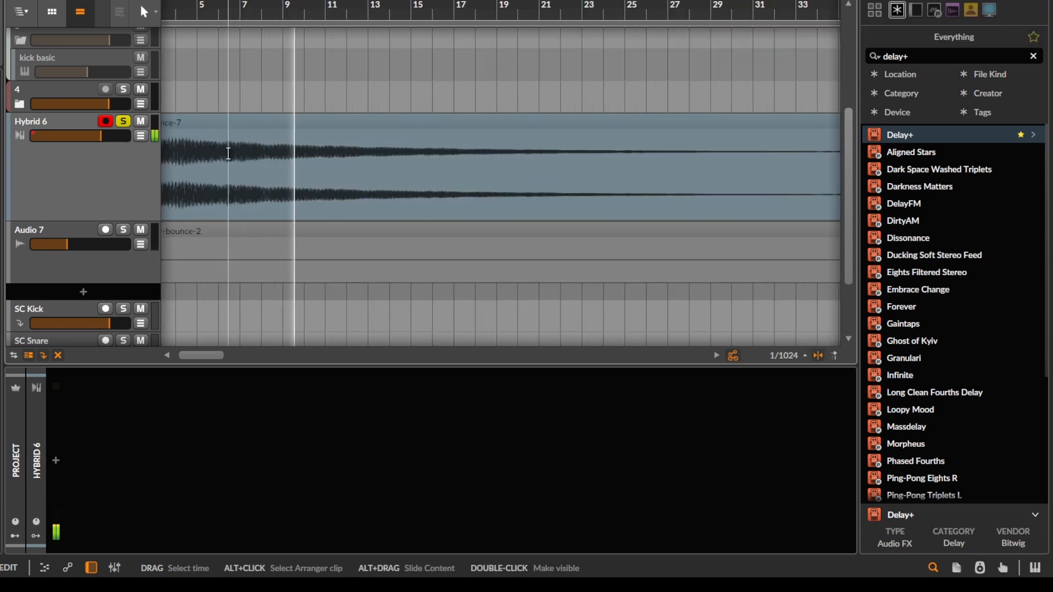
scroll(435, 154, up, 3)
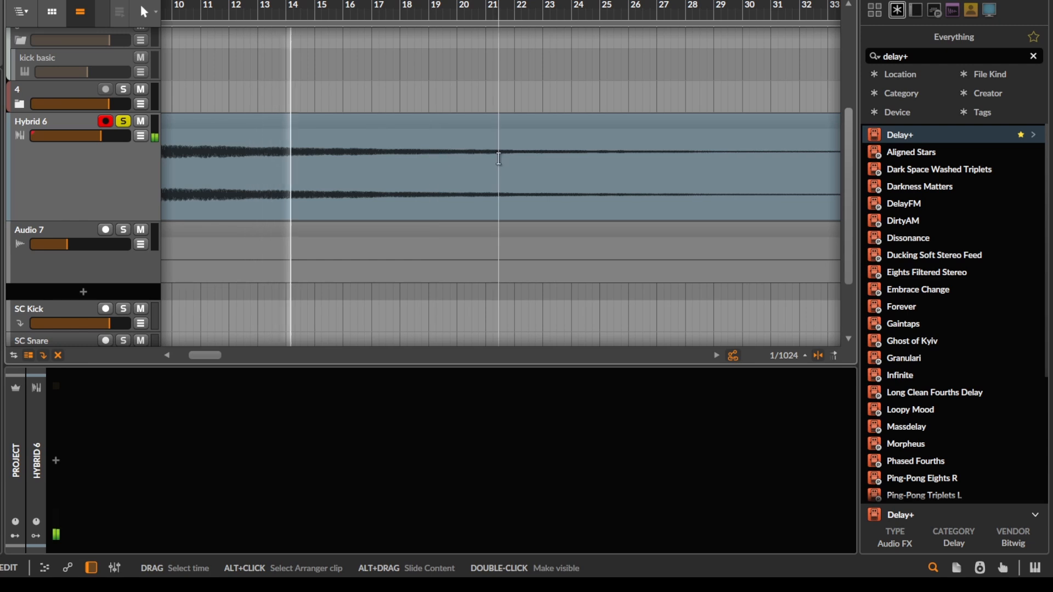
- Split the Hybrid 6 clip at about bar 26.5 and delete its opening part
scroll(511, 164, right, 5)
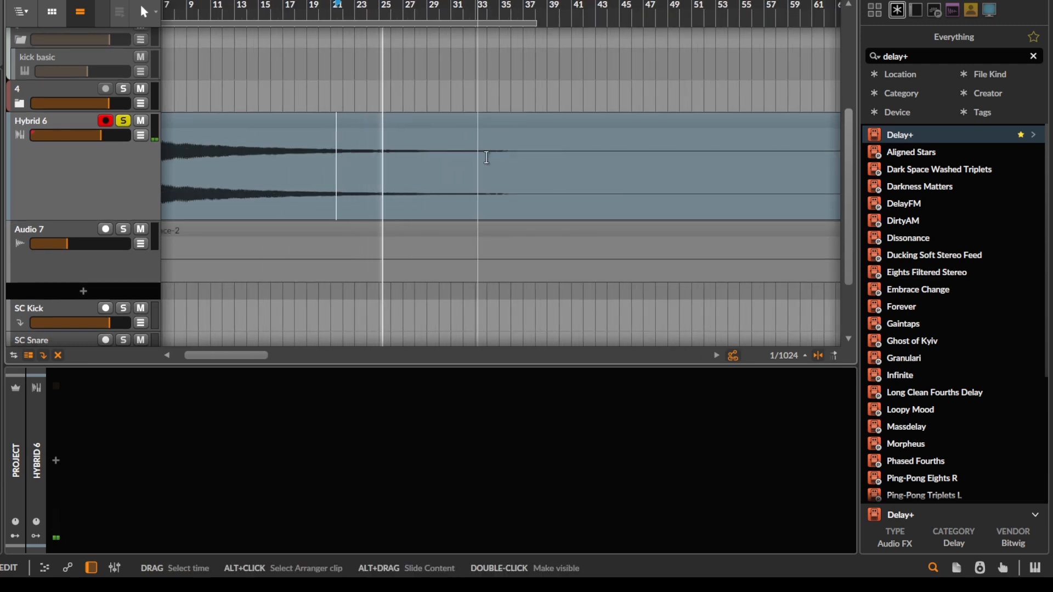
scroll(493, 157, right, 5)
scroll(508, 157, down, 1)
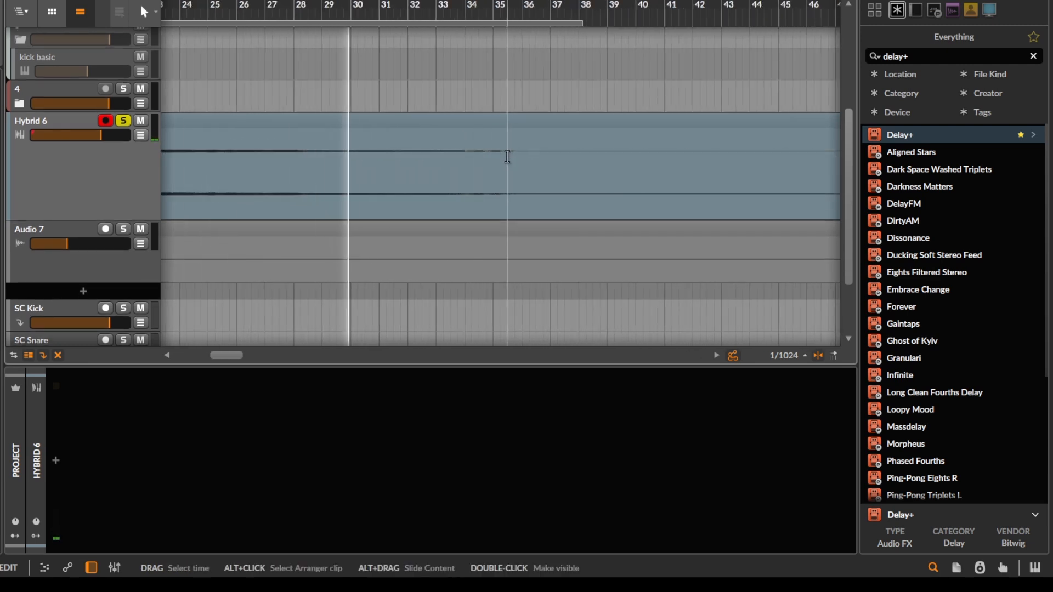
click(258, 158)
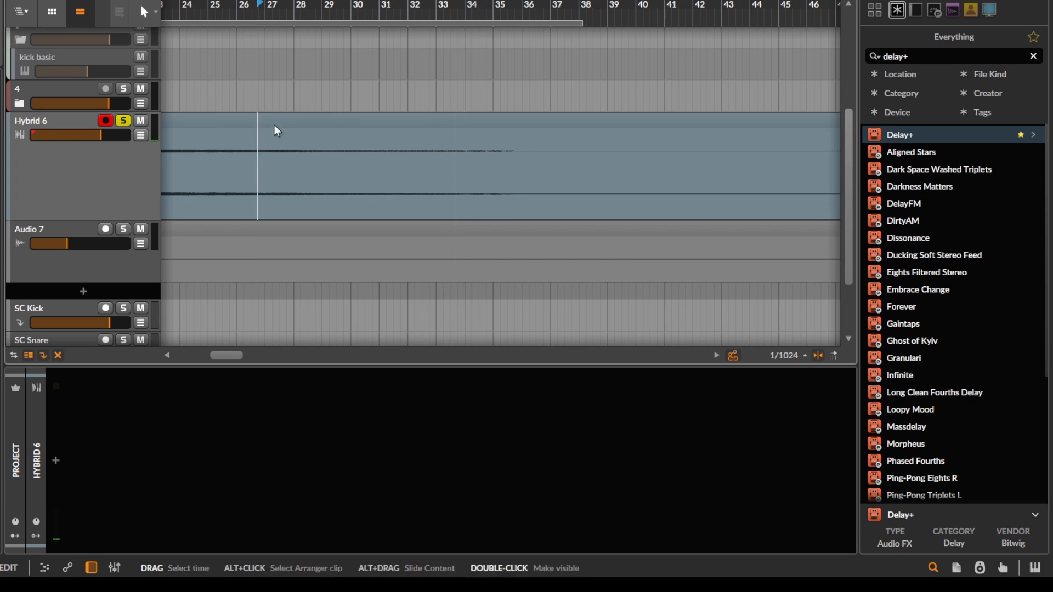
key(Delete)
- Bounce the remaining Delay+ tail on Hybrid 6 in place repeatedly, normalizing the audio between bounces
click(467, 129)
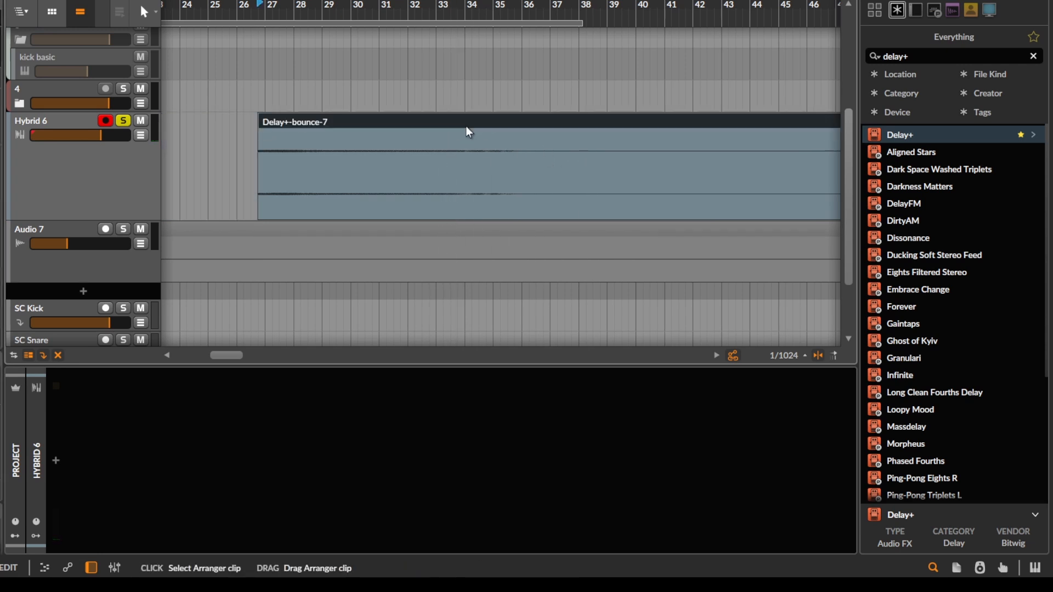
key(ctrl+b)
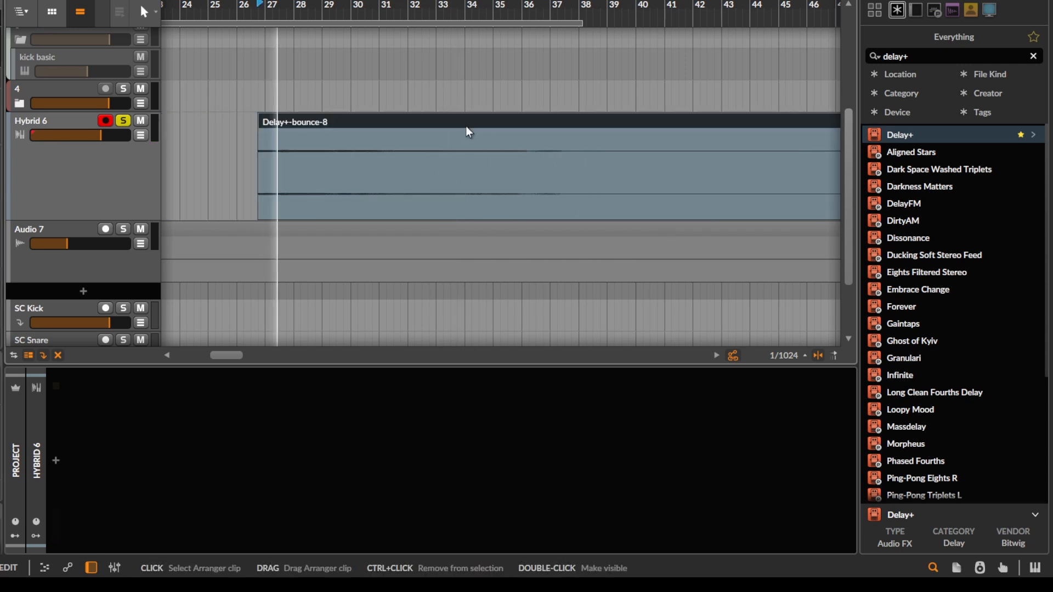
key(n)
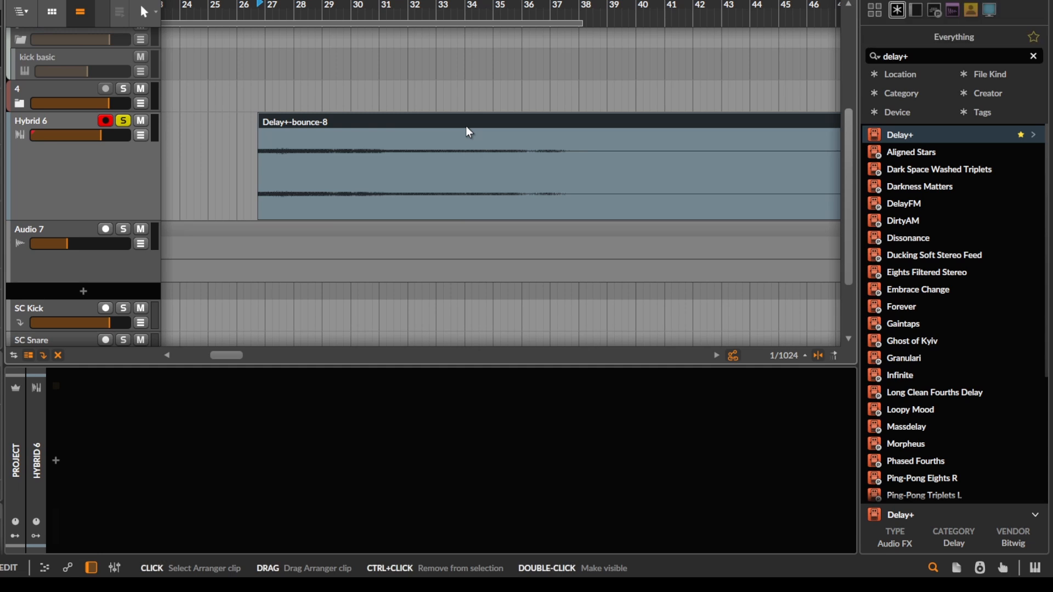
scroll(466, 126, down, 3)
scroll(465, 126, up, 3)
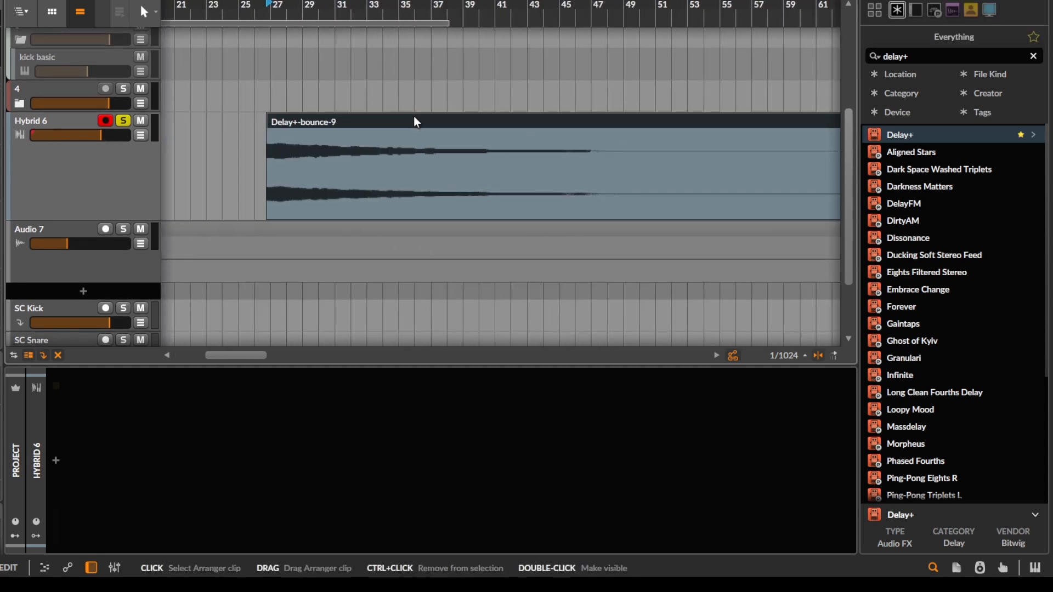
key(ctrl+b)
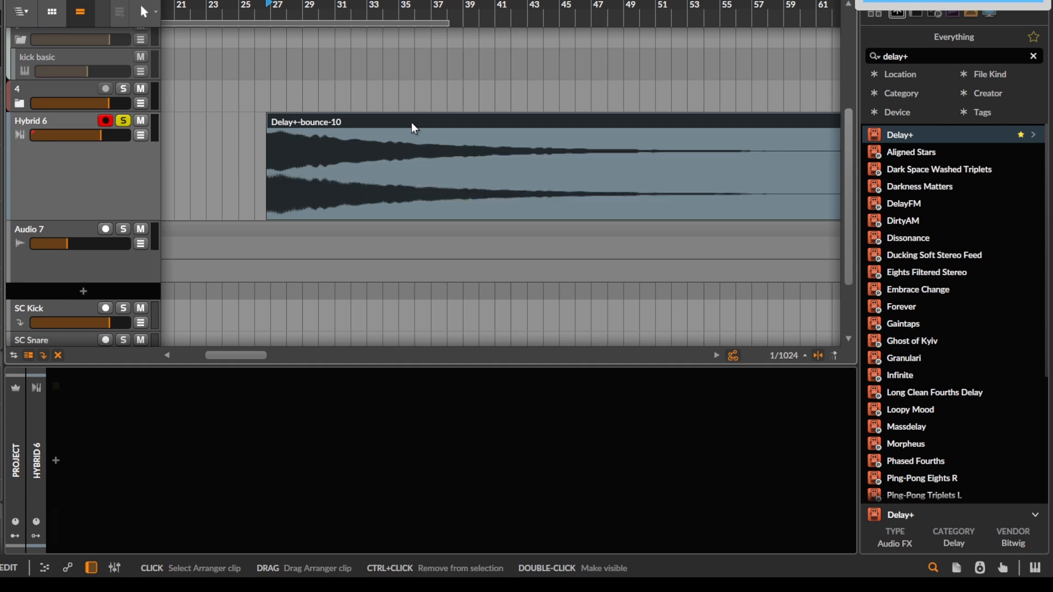
key(ctrl+b)
key(space)
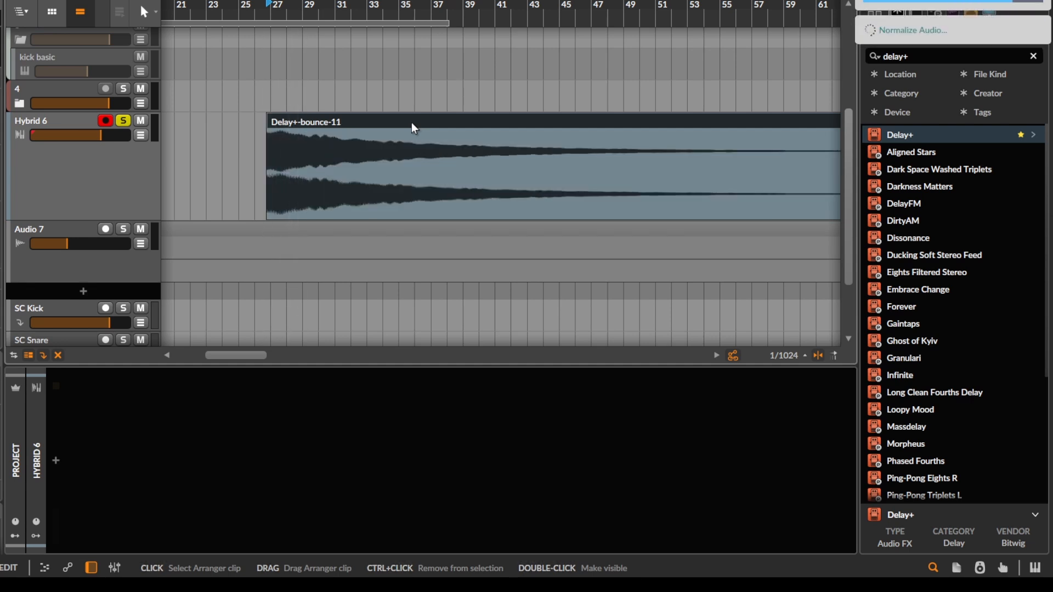
key(ctrl+b)
- Select the opening of the Delay+-bounce-12 clip up to about bar 37 and delete it
scroll(403, 132, down, 4)
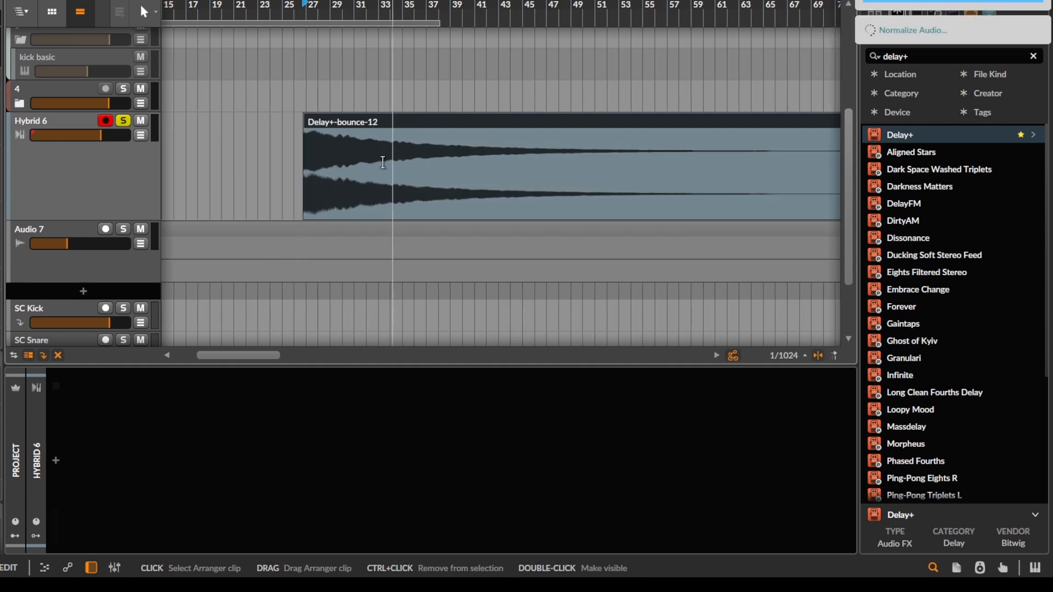
scroll(384, 170, up, 2)
click(352, 153)
drag(352, 153, 167, 143)
key(Delete)
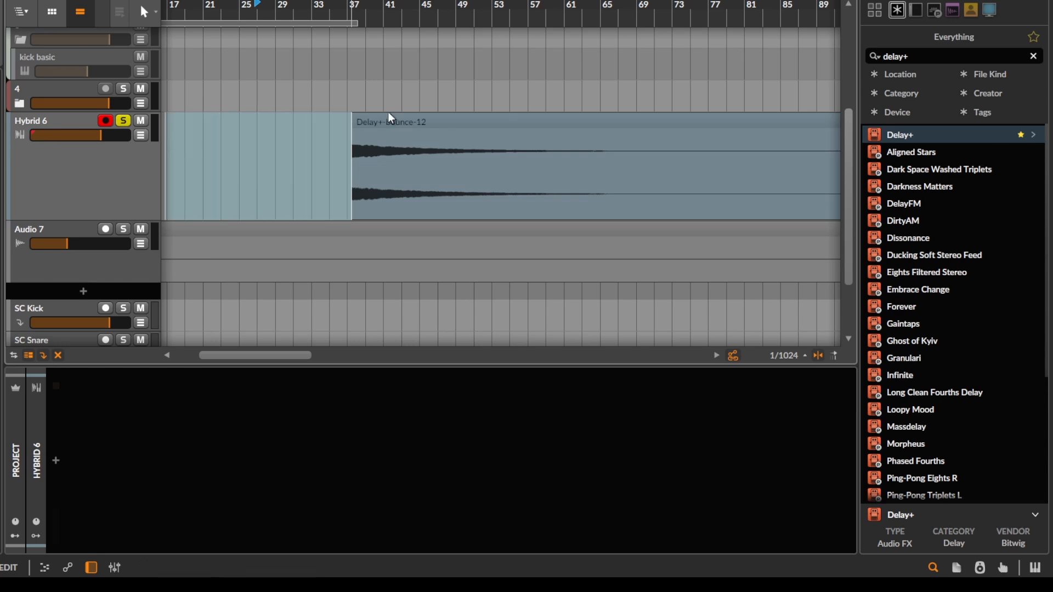
- Play the trimmed Delay+-bounce-12 clip from its new start at about bar 37
click(382, 120)
click(367, 151)
key(space)
click(439, 120)
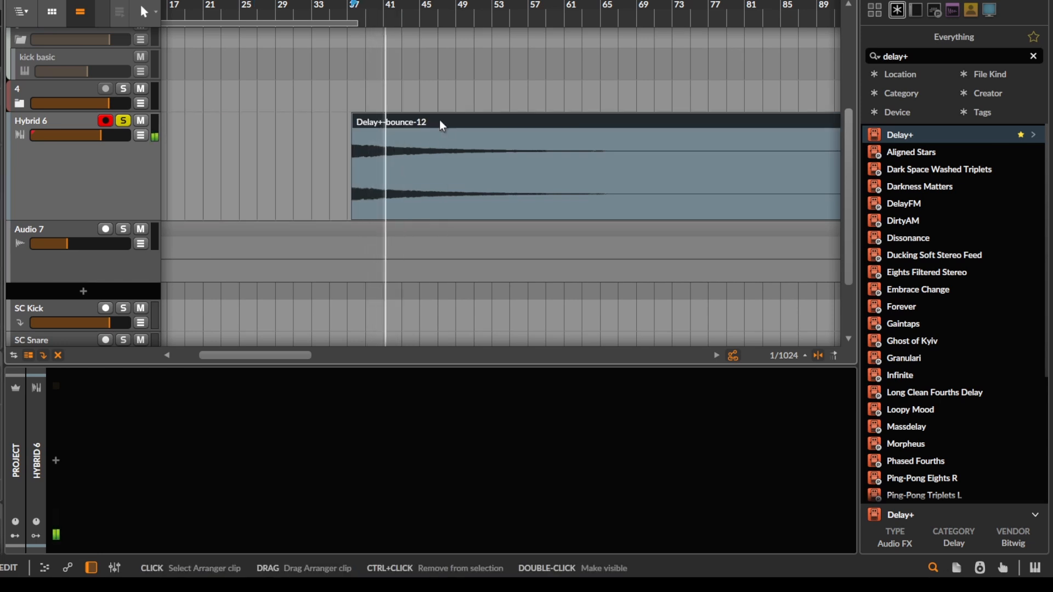
click(367, 150)
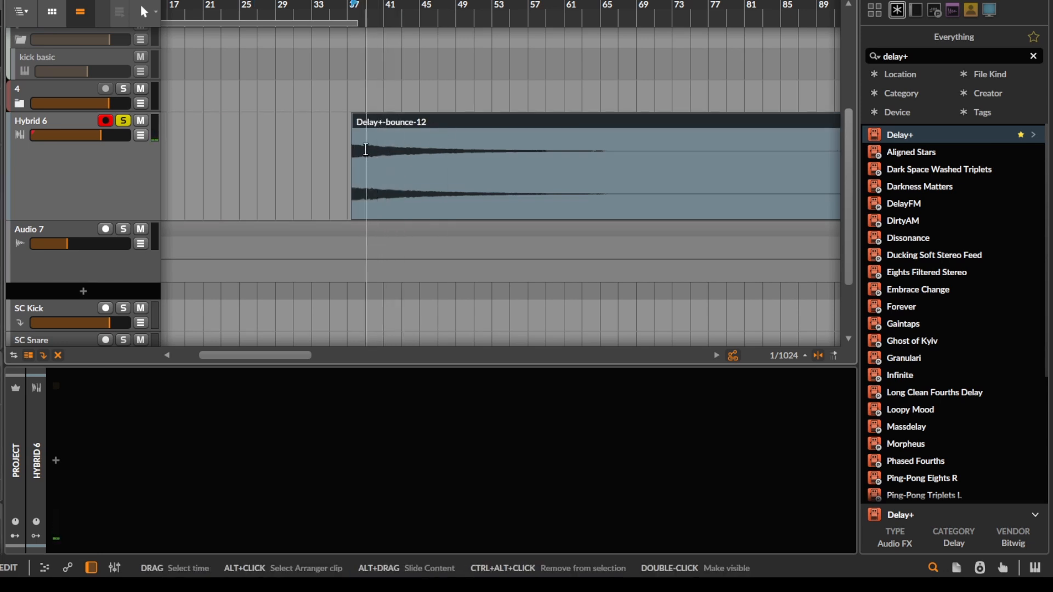
key(space)
- Bounce the trimmed Hybrid 6 clip in place once more and normalize the result
click(405, 117)
key(ctrl+b)
key(space)
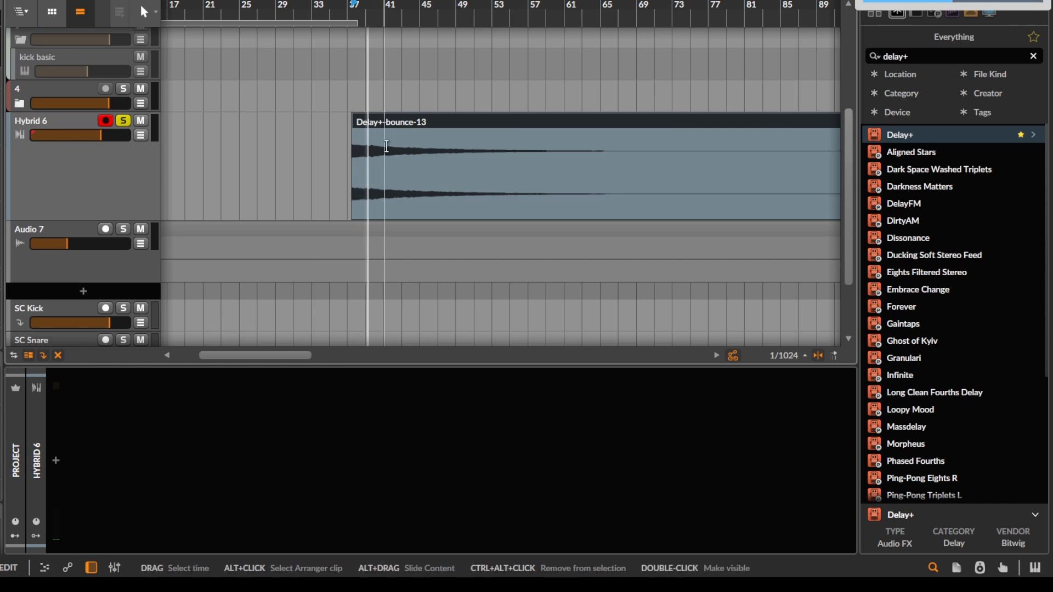
key(space)
key(n)
scroll(381, 143, up, 3)
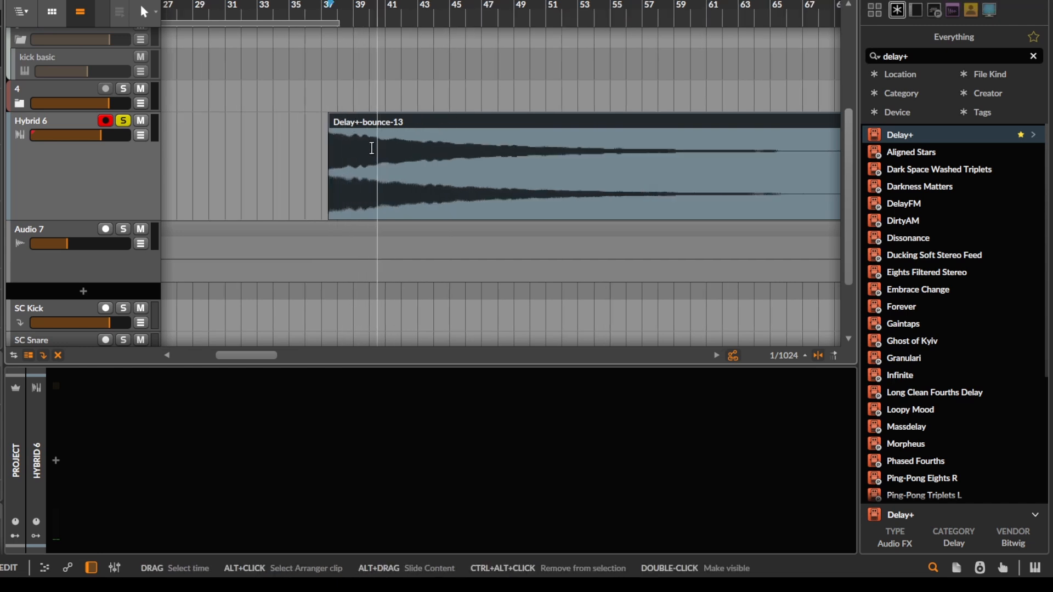
- Play the normalized clip from about bar 38 and examine how its tail fades out
click(340, 142)
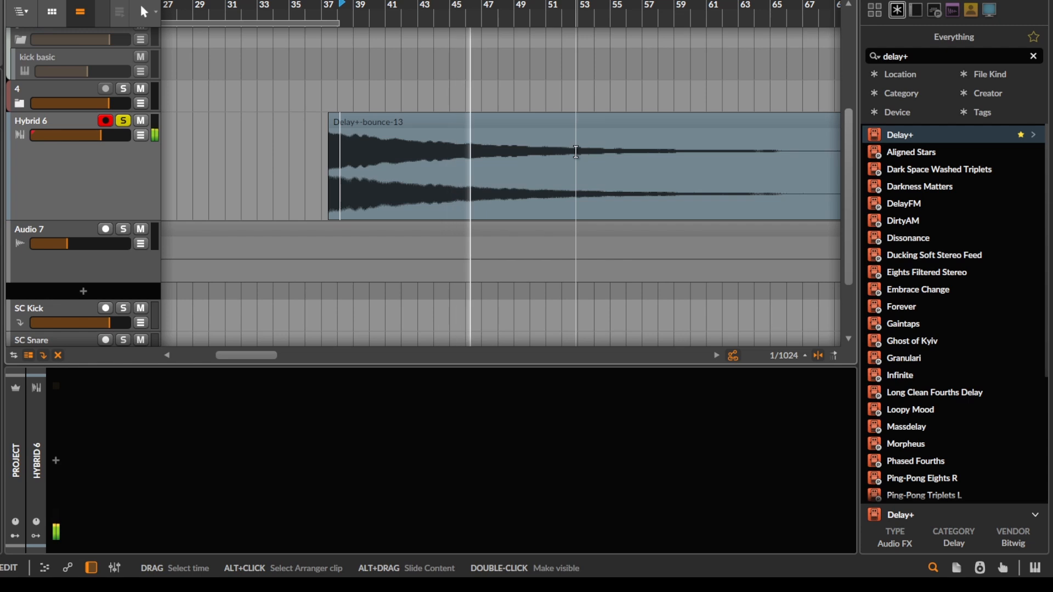
scroll(576, 152, up, 2)
drag(695, 148, 520, 143)
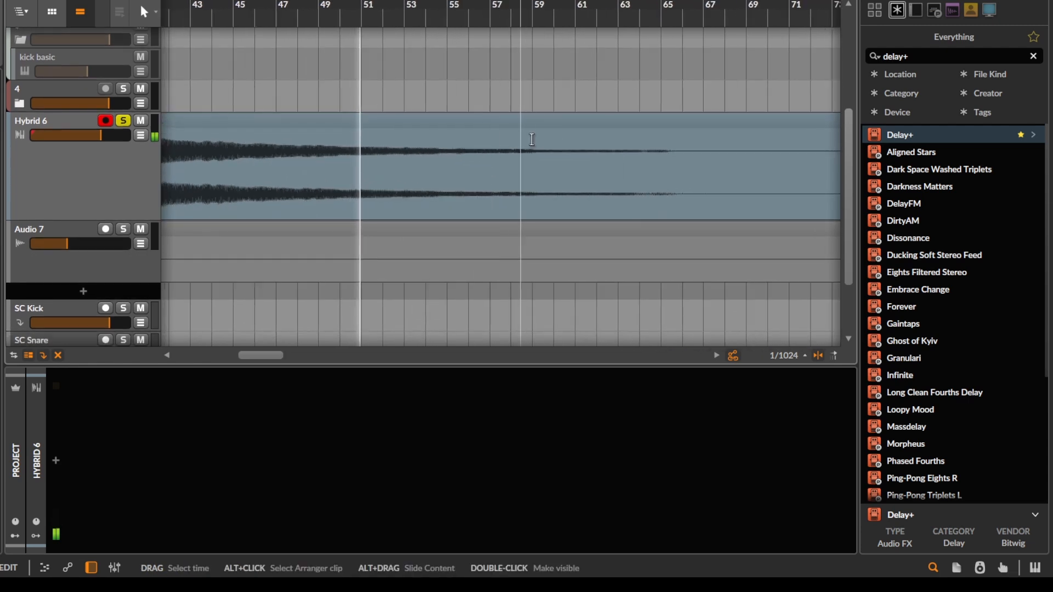
scroll(531, 143, down, 1)
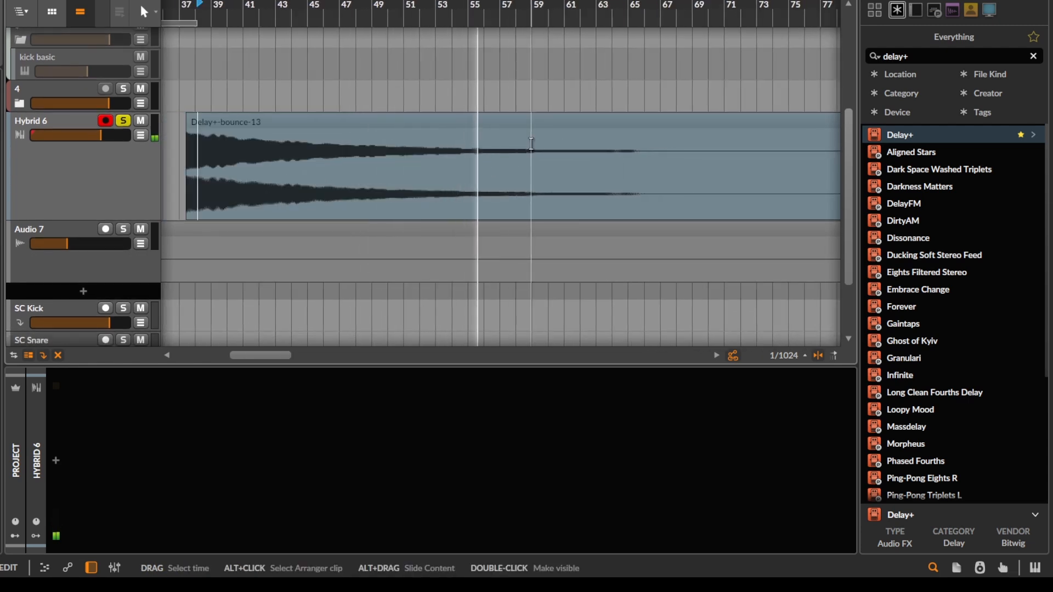
scroll(531, 144, up, 2)
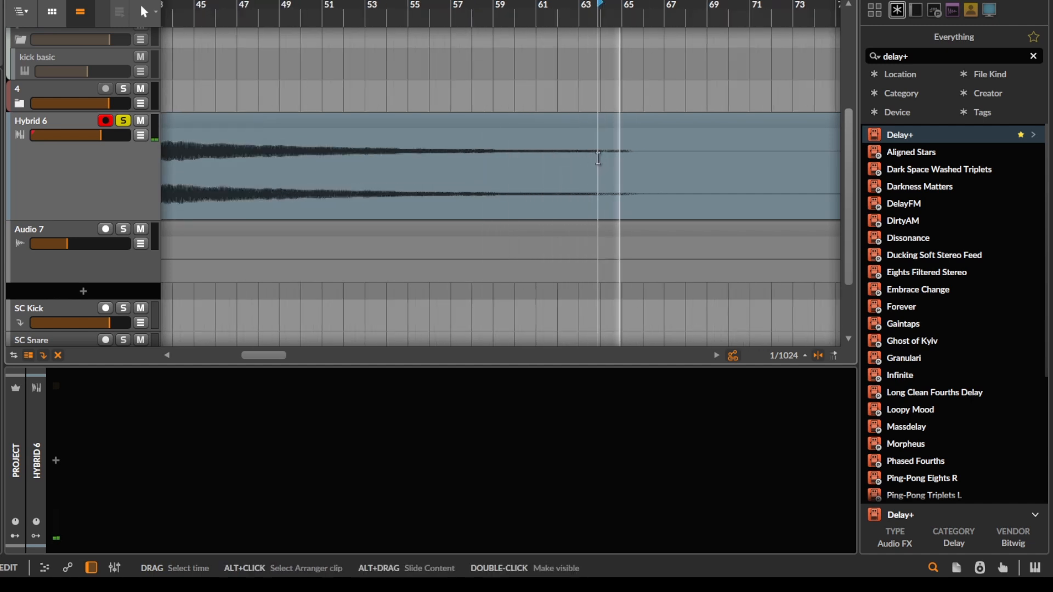
- Split the Delay+-bounce-13 clip at about bar 61 and delete its opening part
click(545, 164)
key(ctrl+e)
click(532, 117)
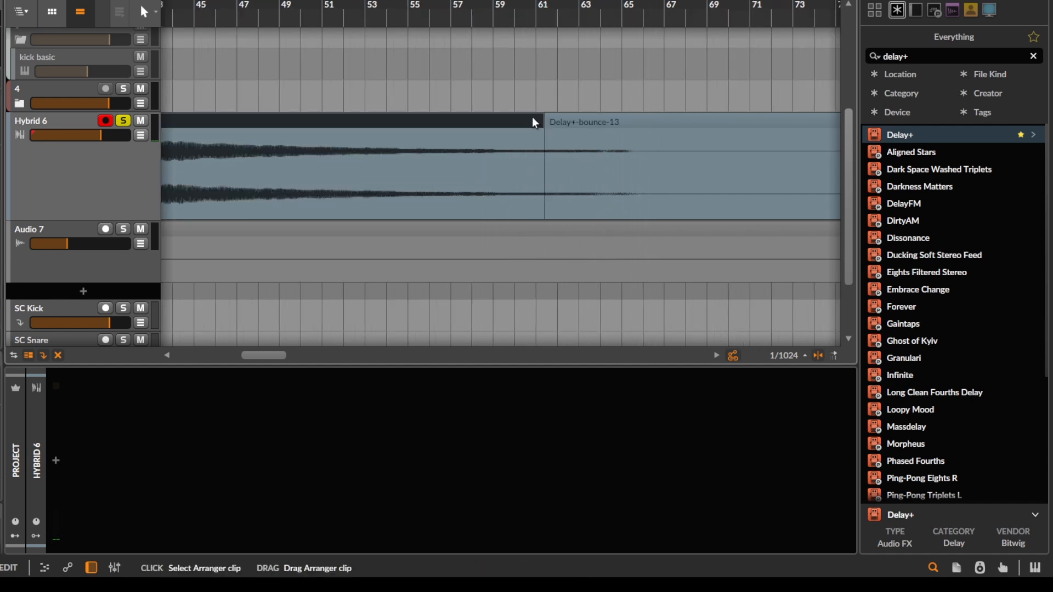
key(Delete)
- Bounce the tail starting at bar 61 in place repeatedly with normalization and play the result
click(574, 113)
key(ctrl+b)
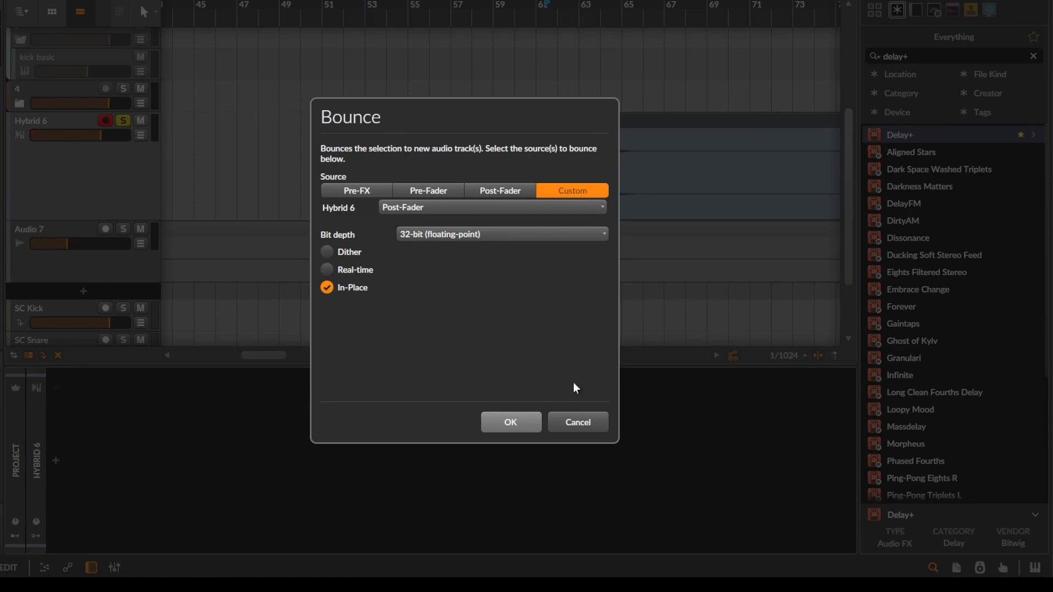
click(583, 420)
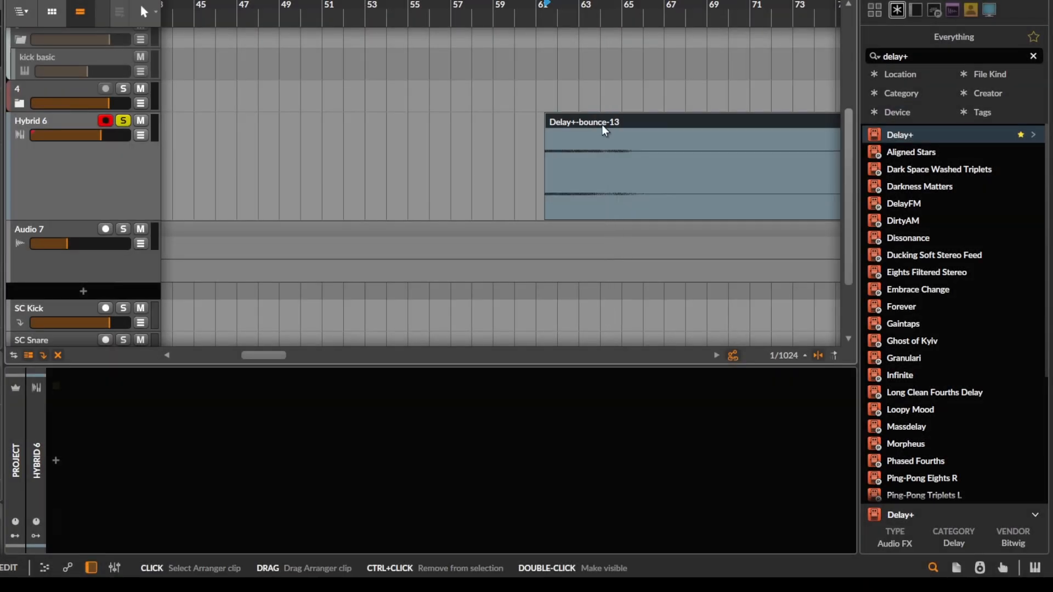
key(alt+b)
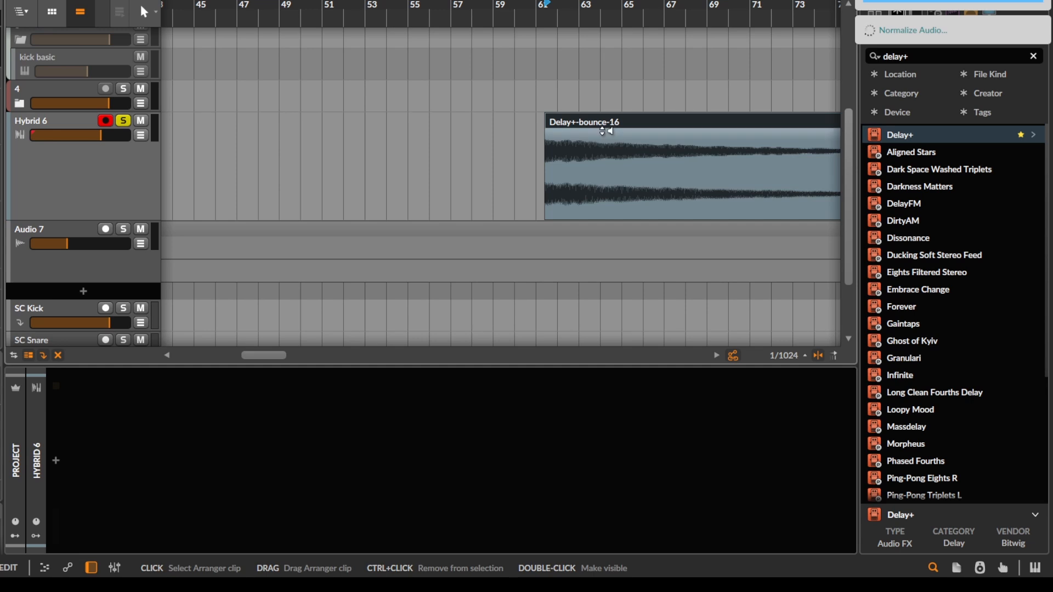
scroll(521, 147, down, 5)
scroll(522, 147, up, 2)
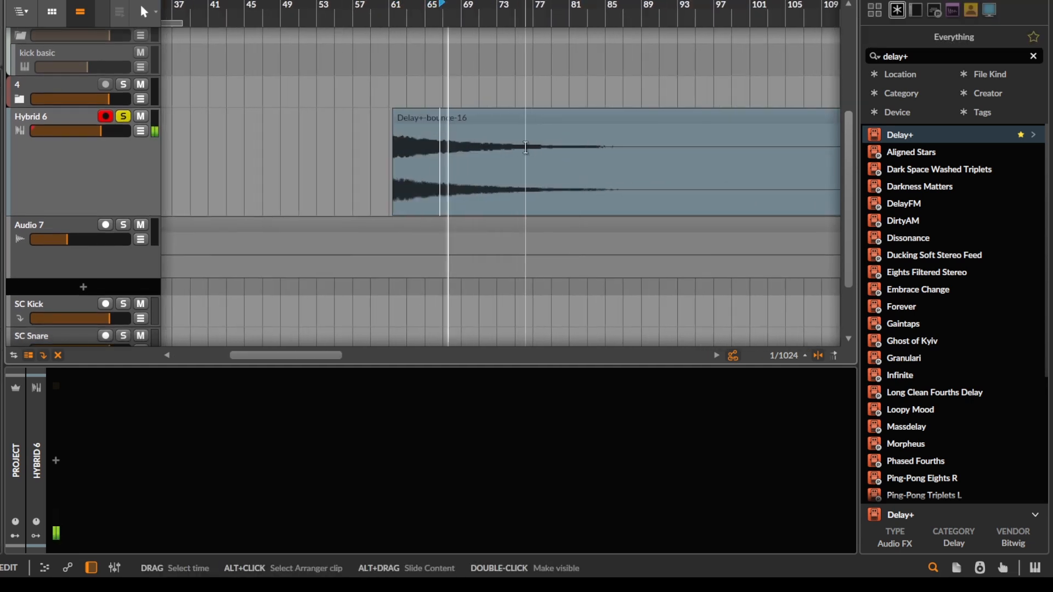
- Trim the opening off the Delay+-bounce-16 clip at about bar 91 and bounce the remaining tail in place repeatedly
click(558, 116)
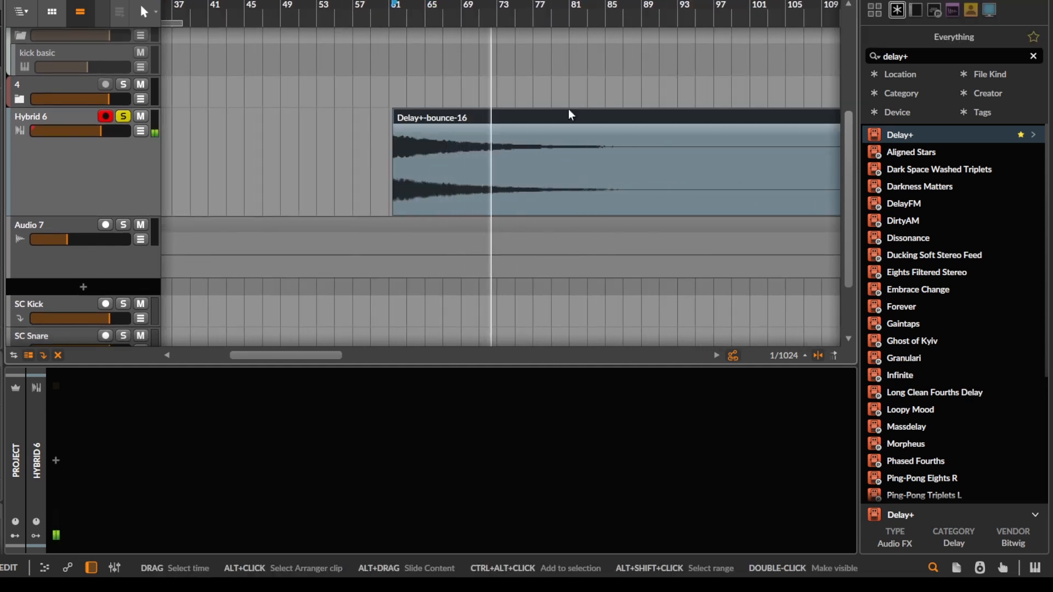
drag(565, 105, 508, 120)
scroll(505, 117, down, 2)
scroll(505, 118, down, 2)
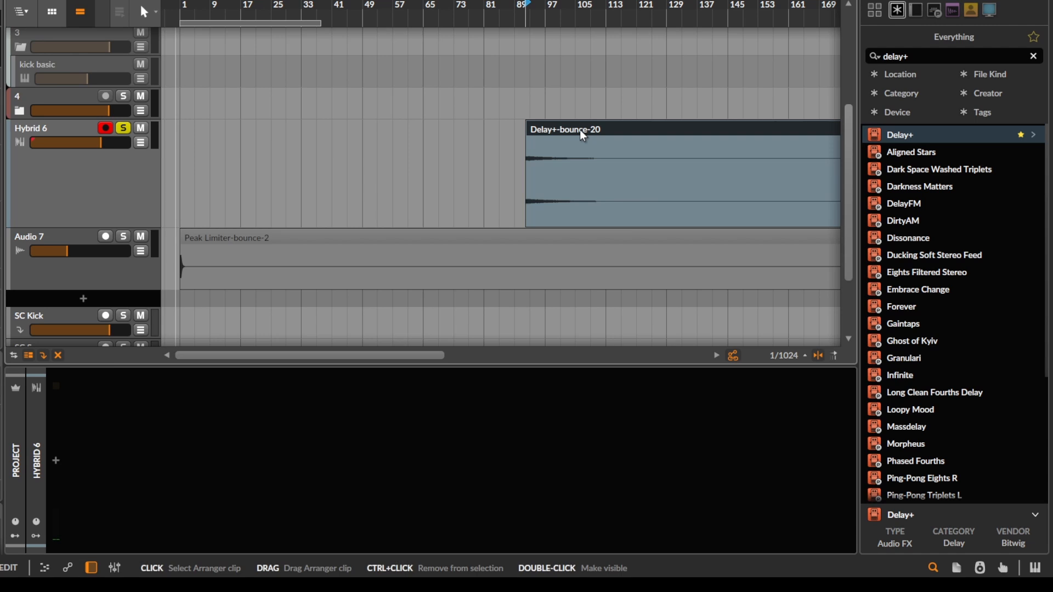
- Bounce the clip starting at about bar 91 in place further times, normalizing the audio between bounces
scroll(583, 133, down, 3)
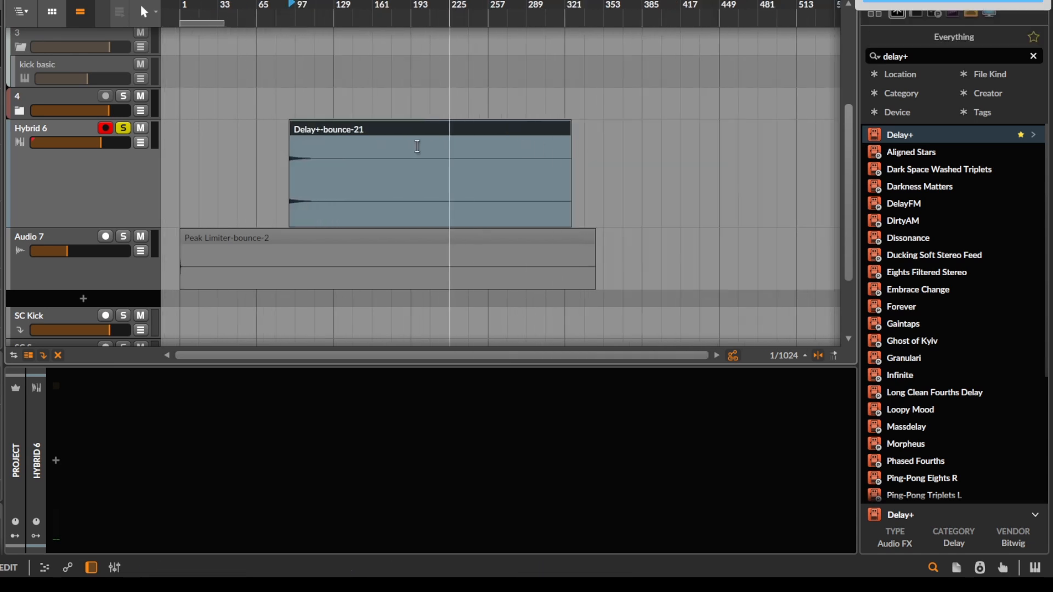
scroll(417, 147, up, 3)
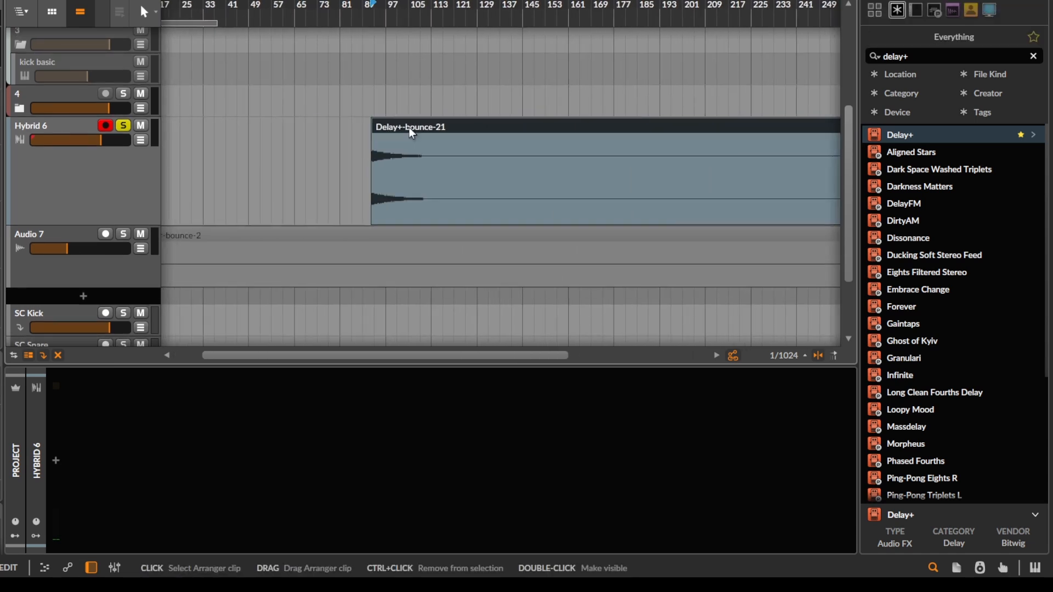
key(ctrl+b)
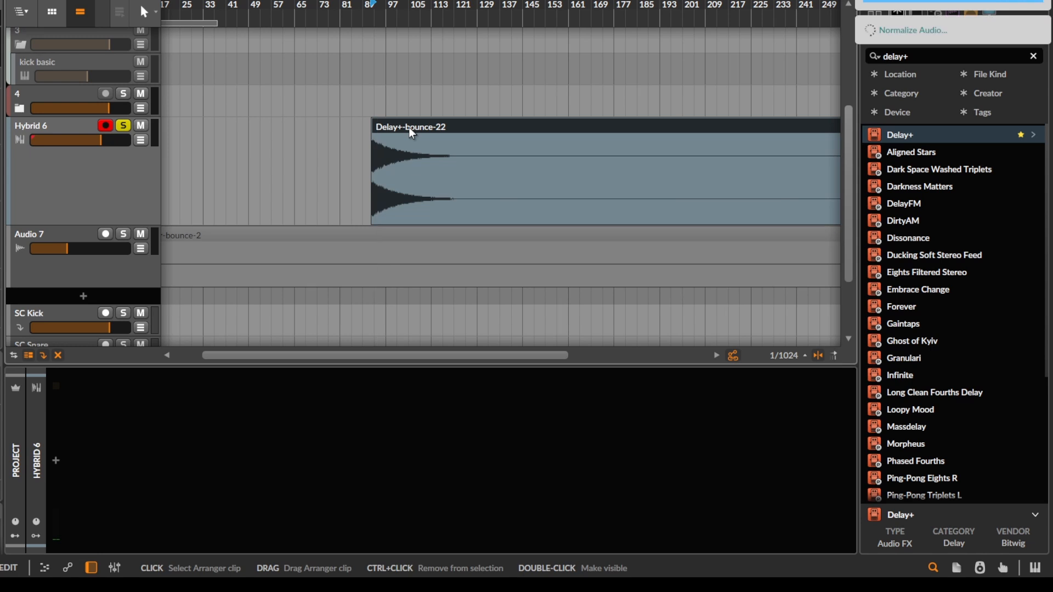
key(ctrl+b)
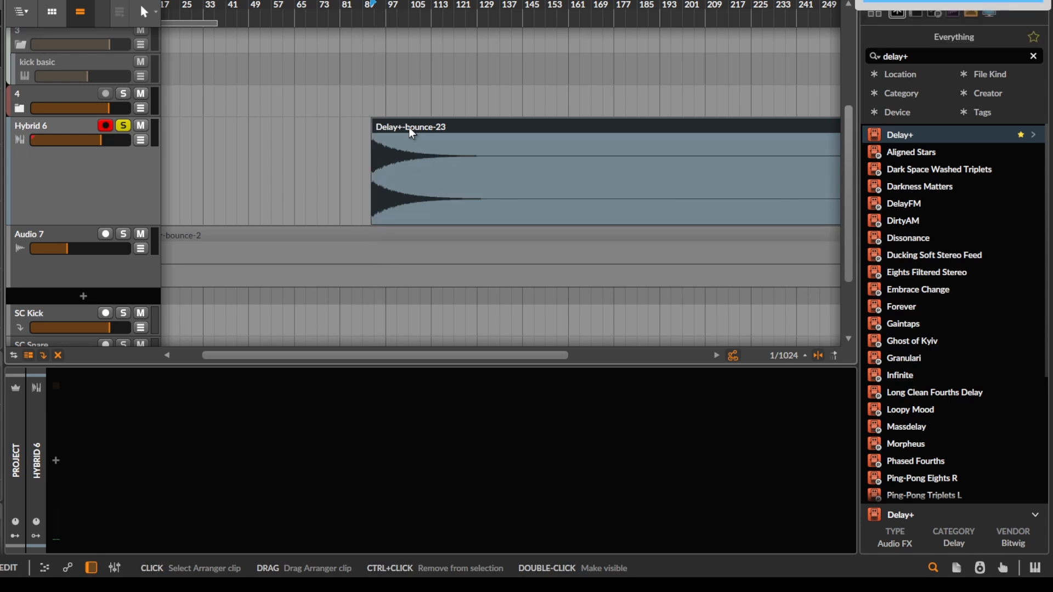
- Split the Delay+-bounce-23 clip at about bar 109 and delete its opening part
scroll(406, 182, up, 3)
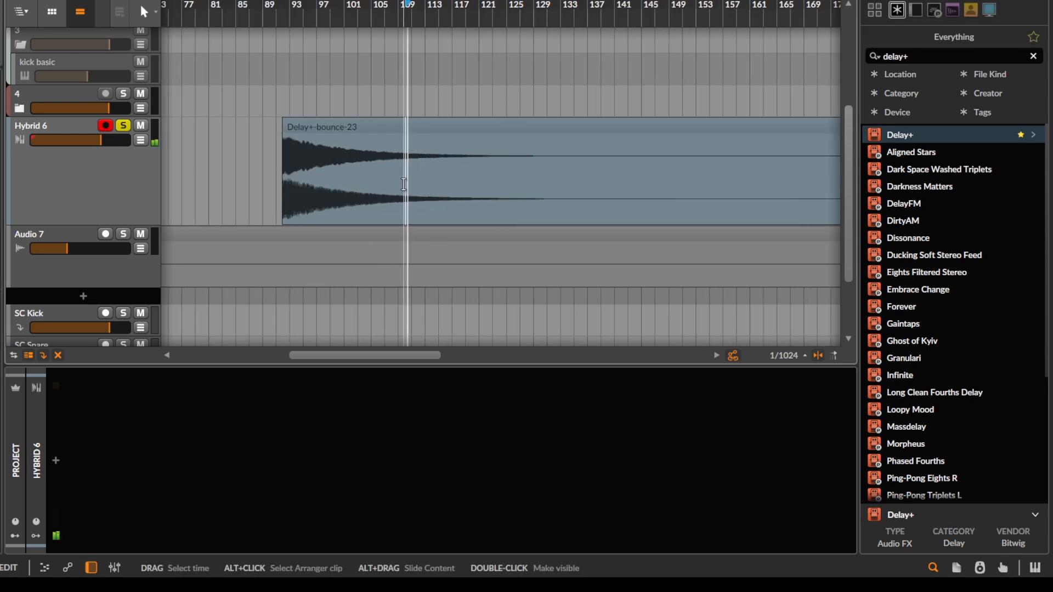
key(ctrl+e)
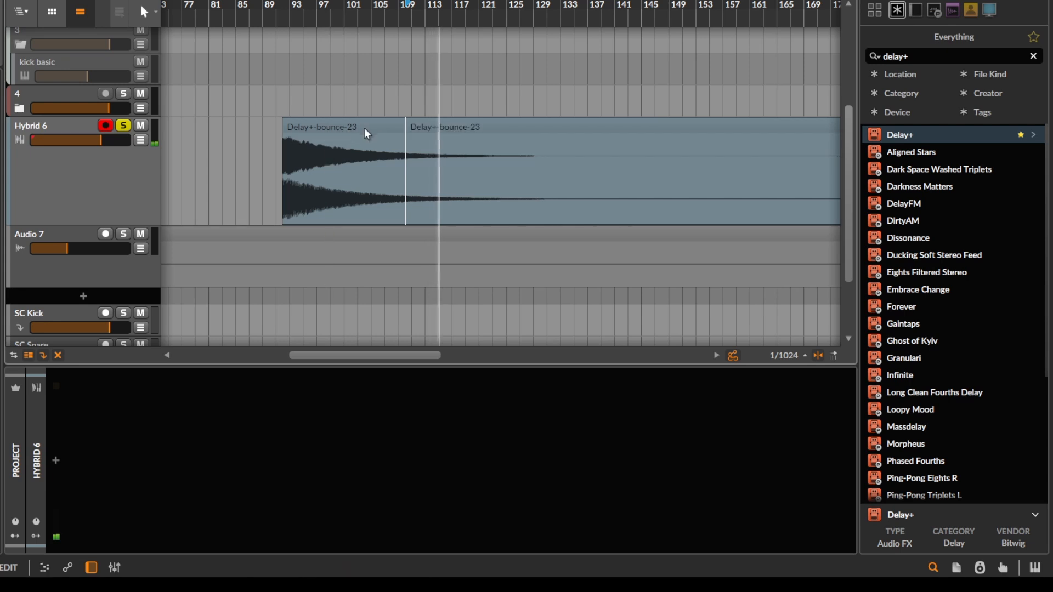
click(366, 127)
key(Delete)
- Bounce the remaining clip starting at about bar 109 in place repeatedly and raise its level
click(446, 126)
key(ctrl+b)
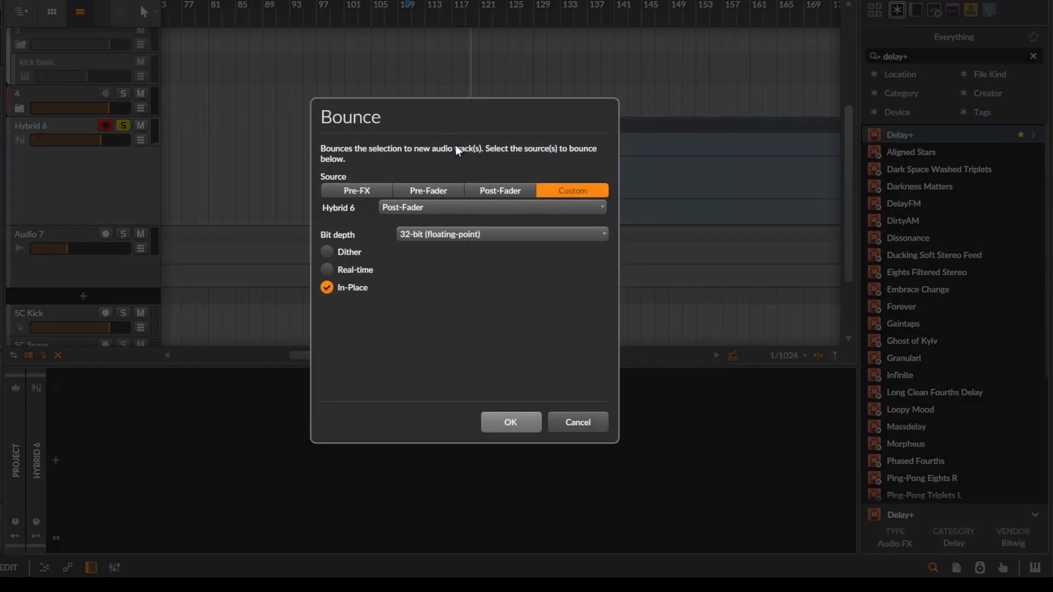
key(Return)
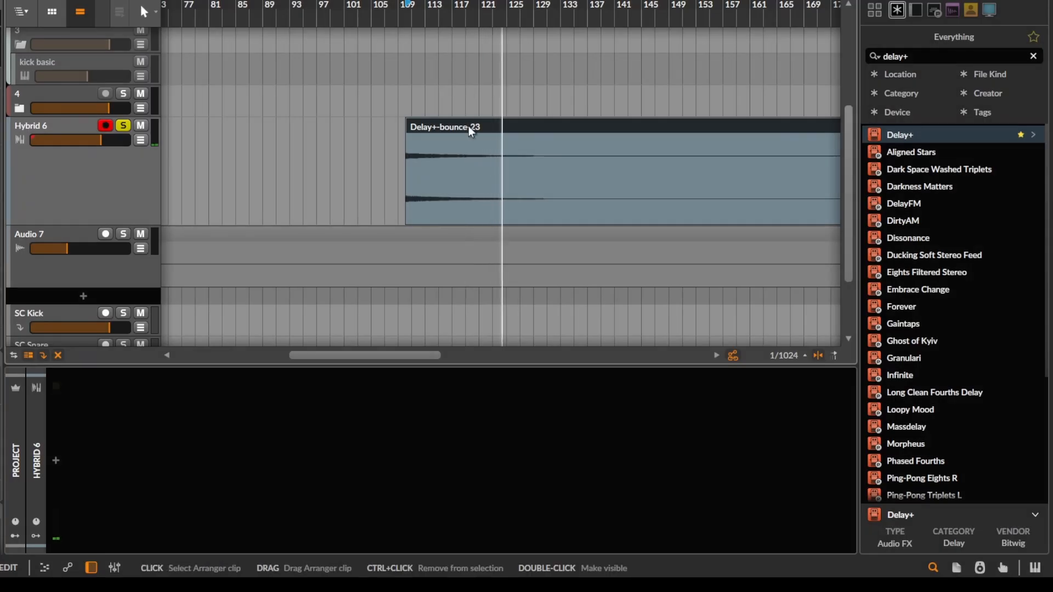
click(445, 131)
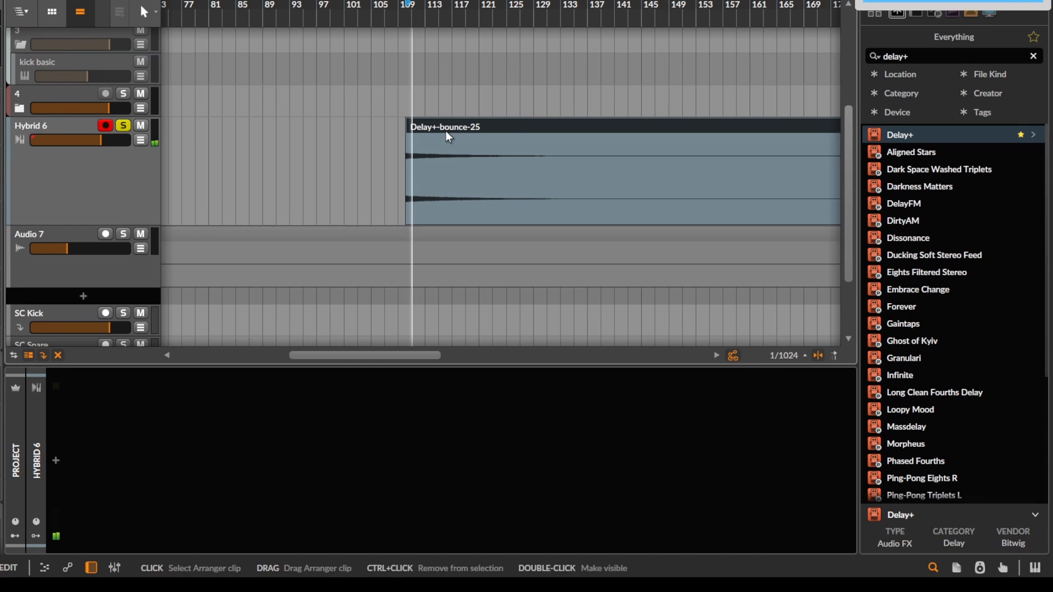
key(ctrl+b)
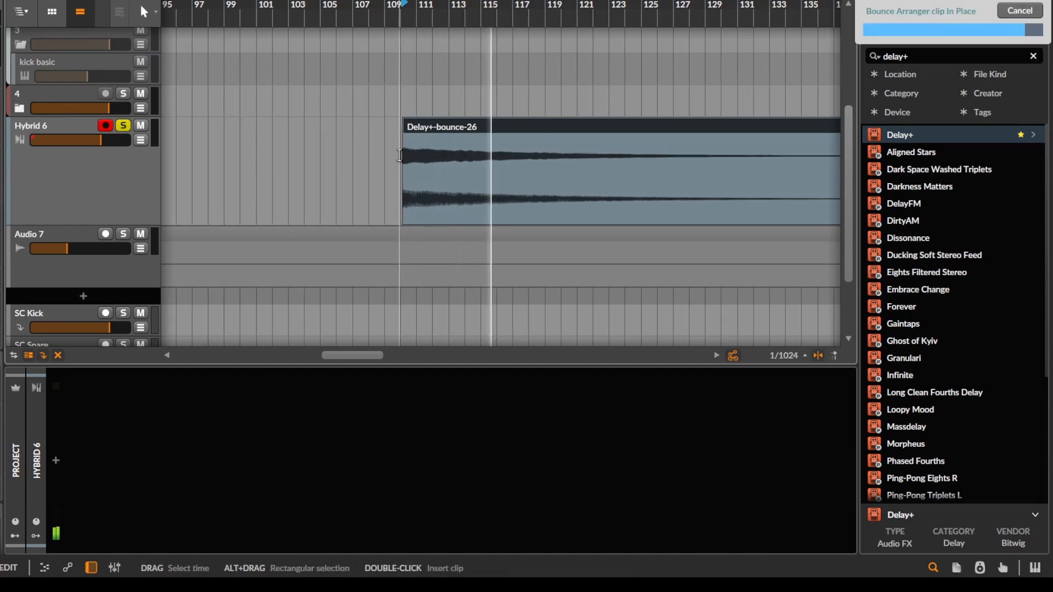
scroll(434, 150, up, 3)
scroll(418, 133, down, 3)
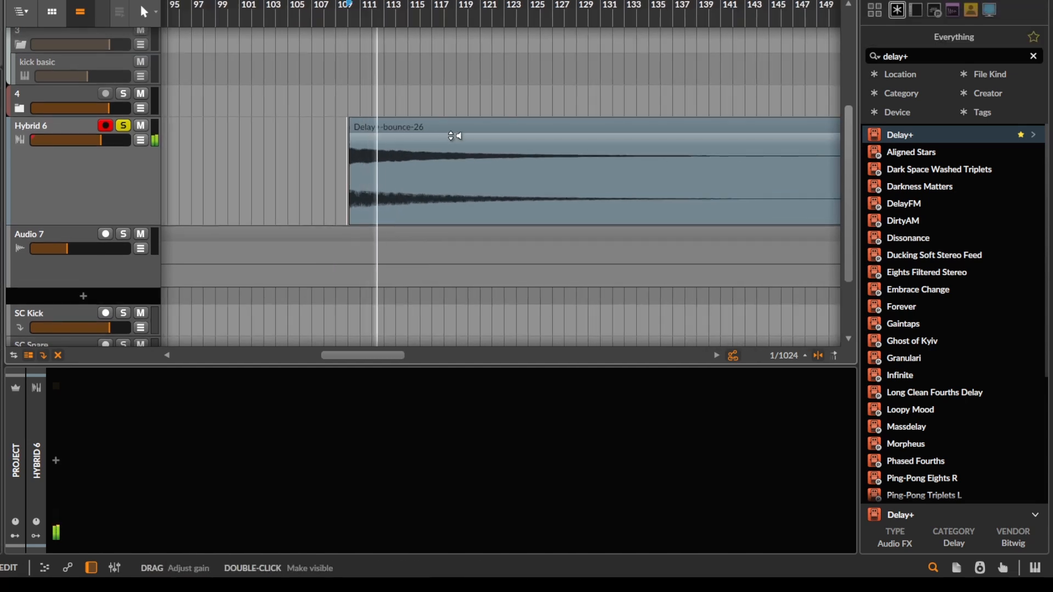
drag(454, 135, 472, 44)
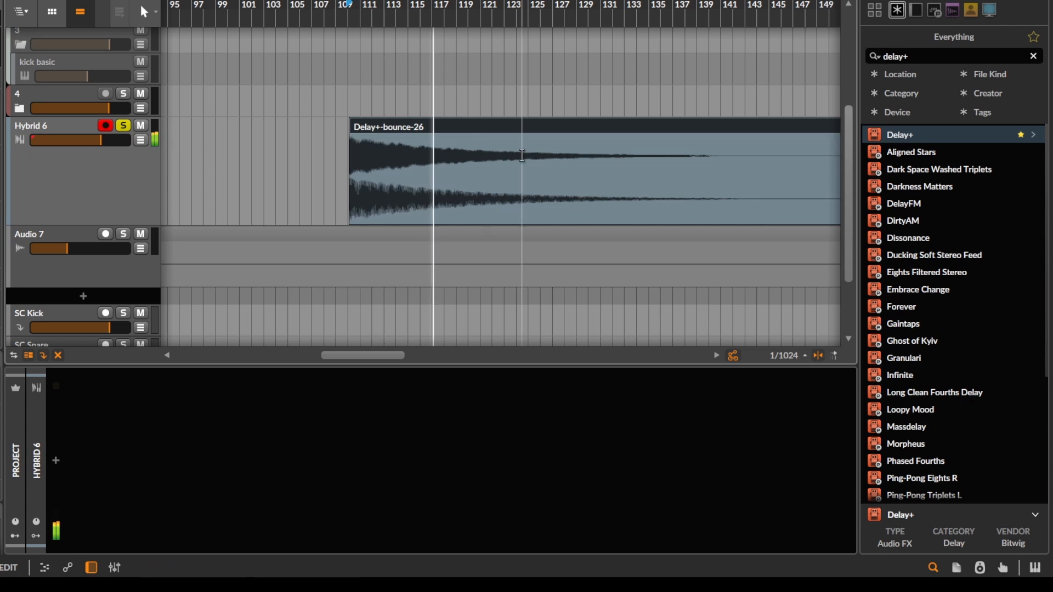
- Split the Delay+-bounce-26 clip at about bar 130 and delete its opening part
scroll(522, 155, up, 3)
scroll(521, 156, down, 3)
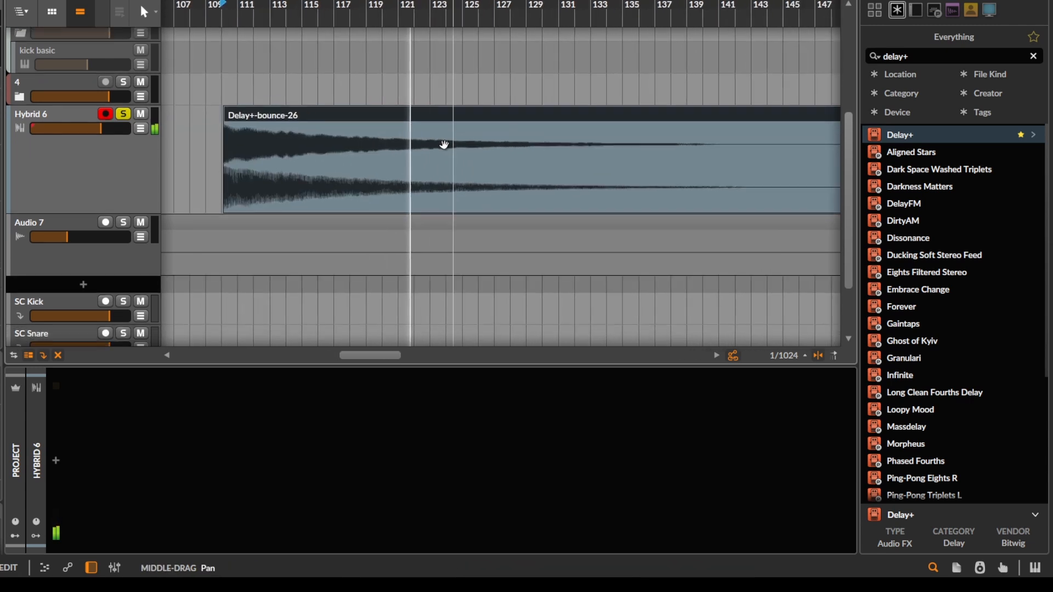
drag(539, 141, 445, 113)
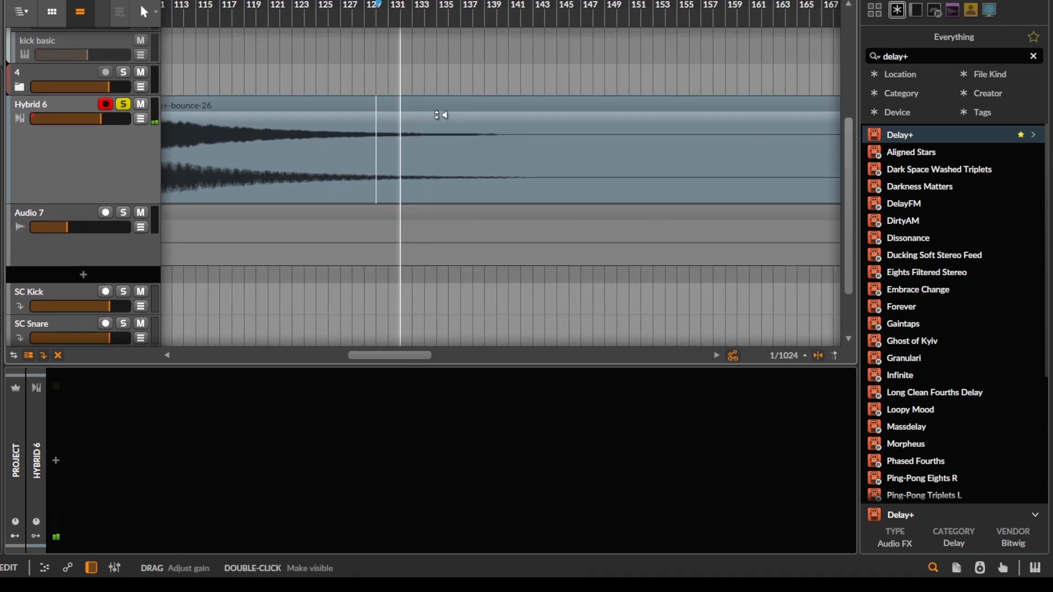
click(386, 135)
key(ctrl+e)
click(377, 106)
key(Delete)
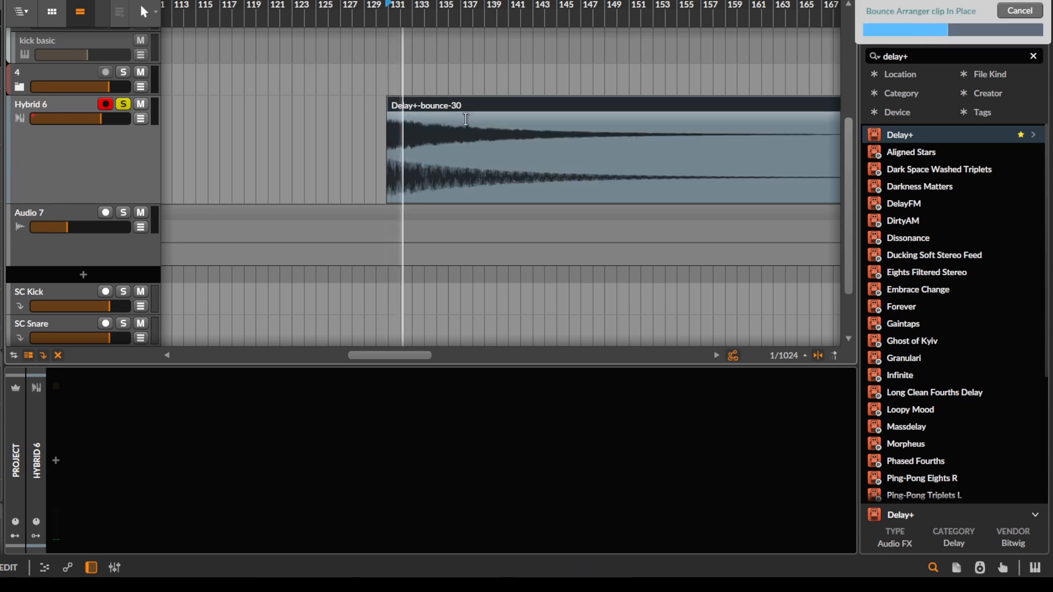
- Cut the opening off the Delay+-bounce-30 clip up to about bar 142
scroll(483, 130, down, 2)
drag(483, 130, 364, 127)
key(Delete)
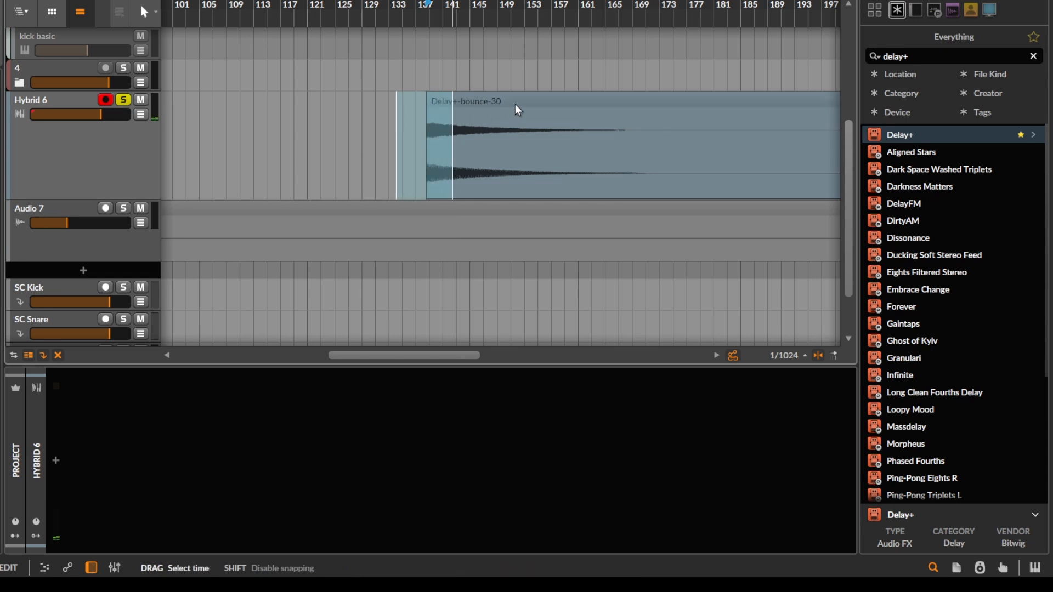
- Play the trimmed tail starting at about bar 142 and bounce it in place repeatedly with normalization
key(space)
drag(514, 104, 442, 100)
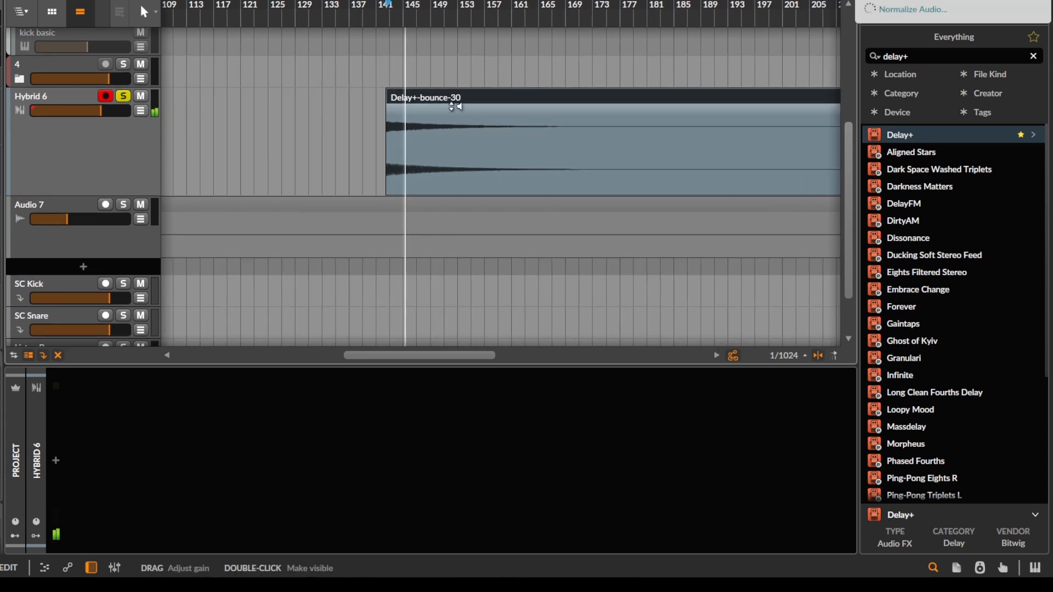
key(ctrl+shift+b)
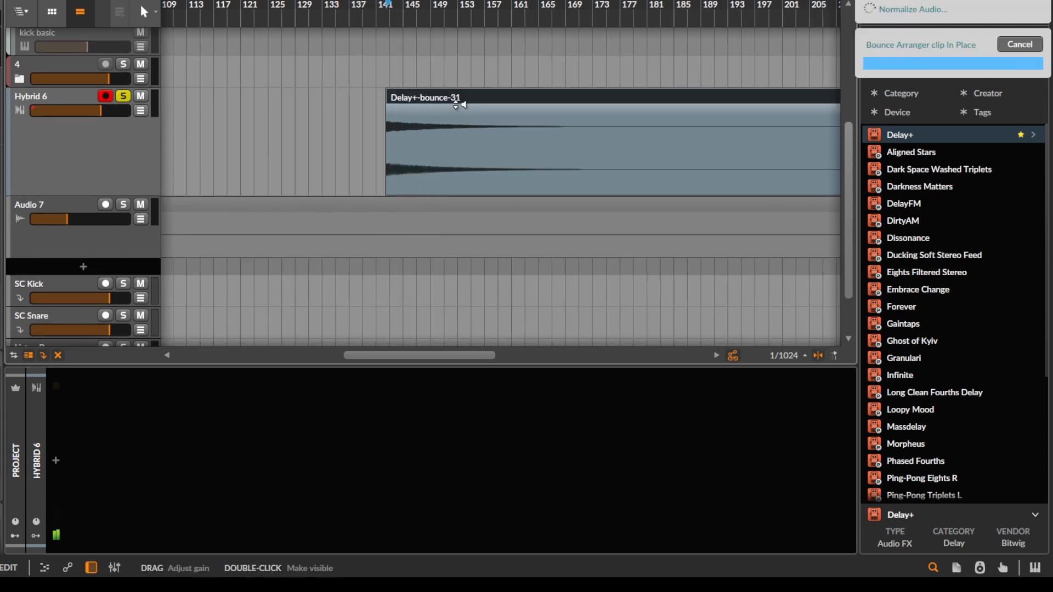
key(ctrl+shift+b)
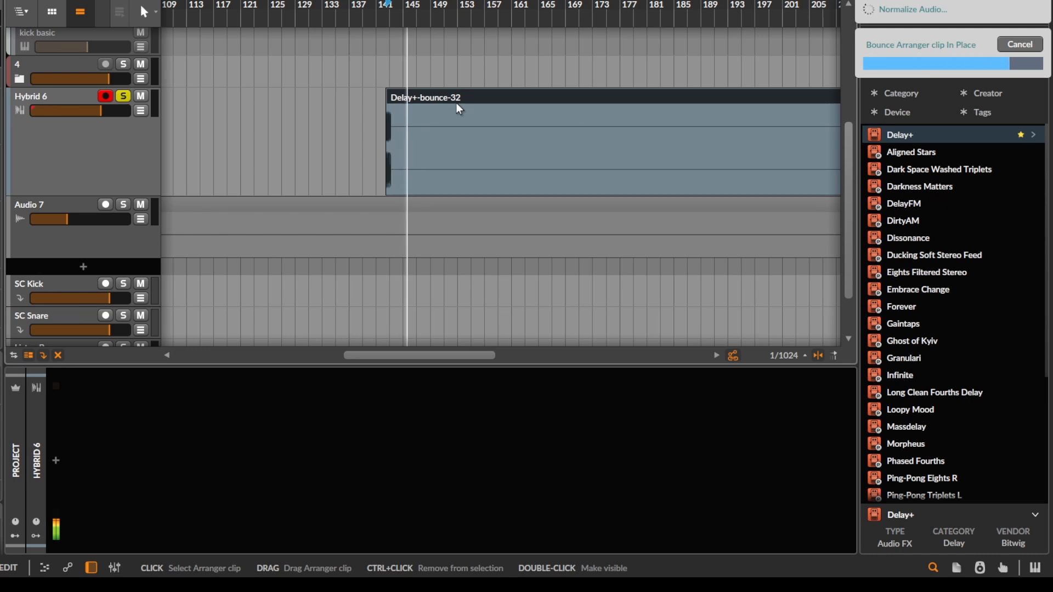
scroll(476, 138, up, 3)
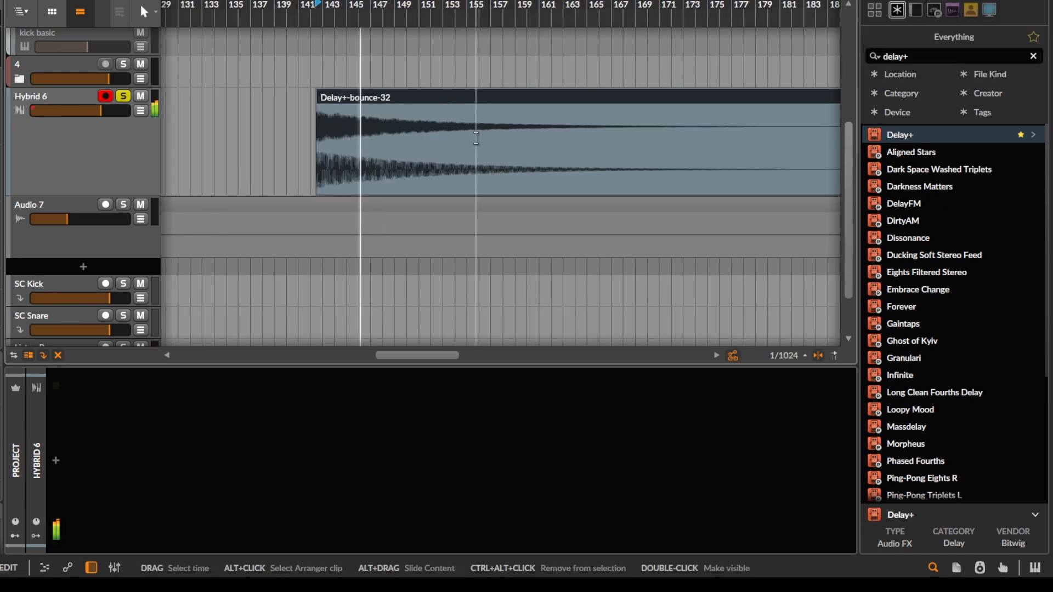
- Examine the decay of the Delay+-bounce-32 clip and select its stretch between about bars 149 and 161
scroll(475, 138, right, 5)
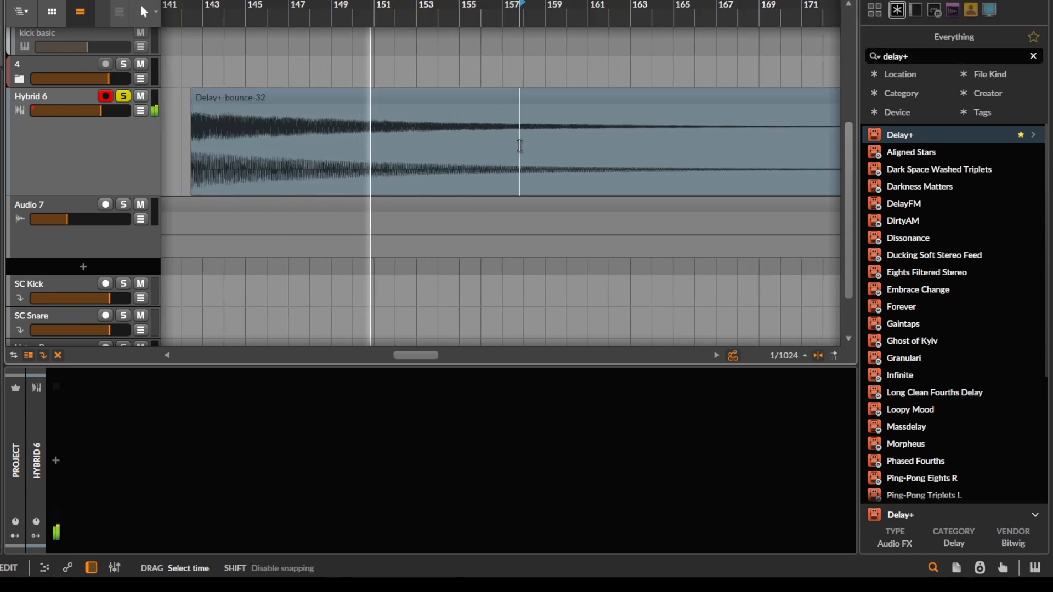
scroll(447, 143, up, 2)
scroll(447, 143, down, 3)
drag(447, 137, 331, 137)
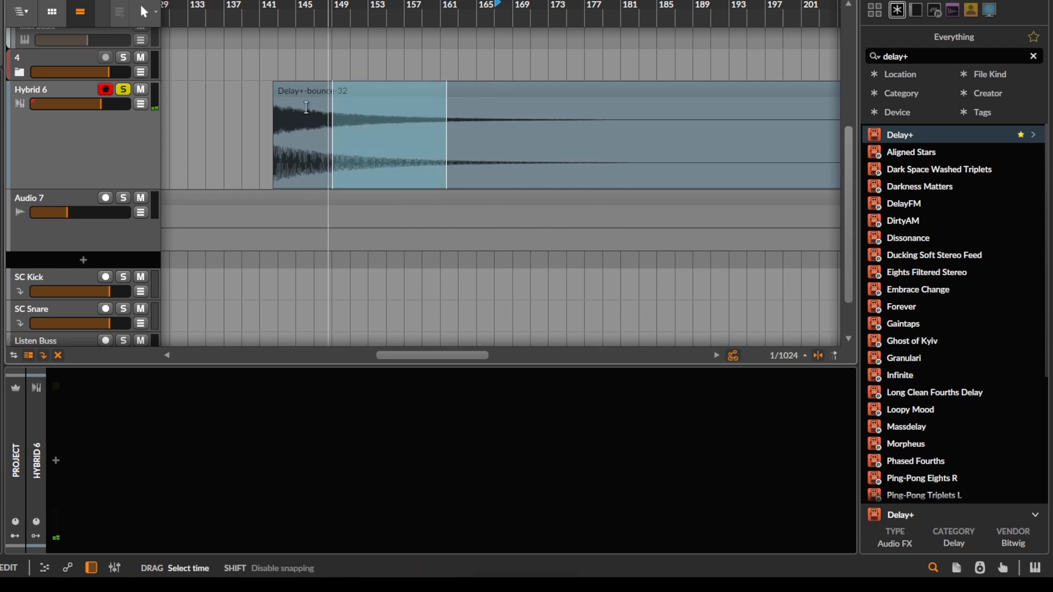
- Return to the start of the arrangement and solo the Audio 7 track
scroll(678, 128, down, 2)
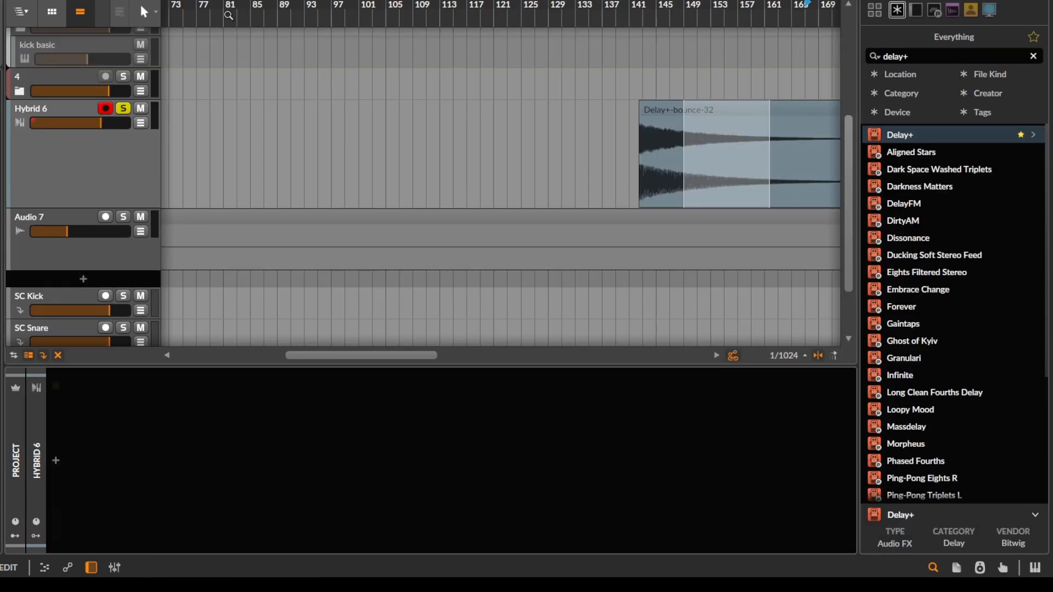
scroll(630, 216, down, 10)
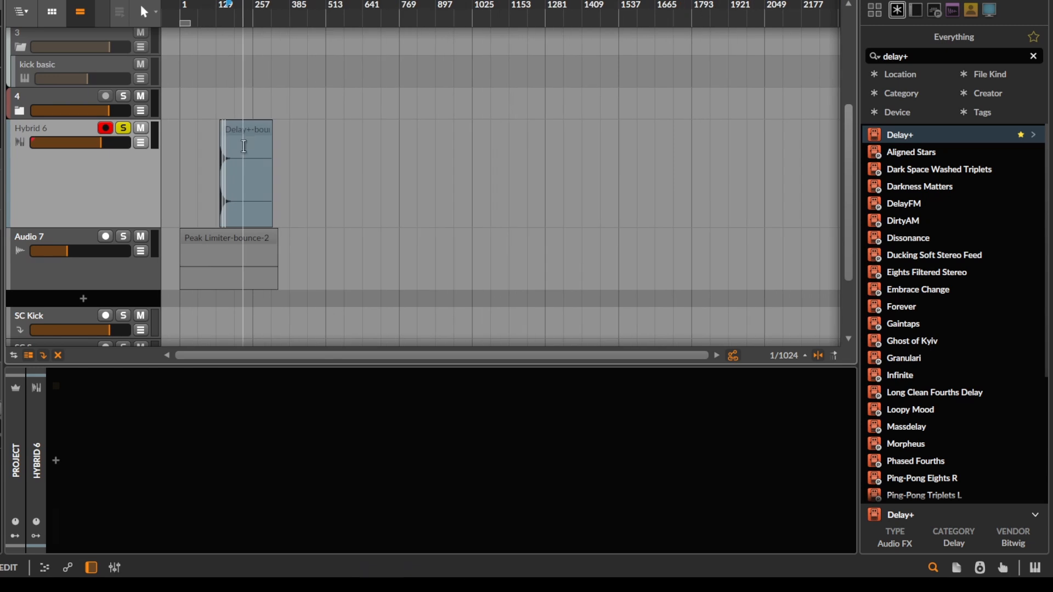
scroll(164, 172, up, 10)
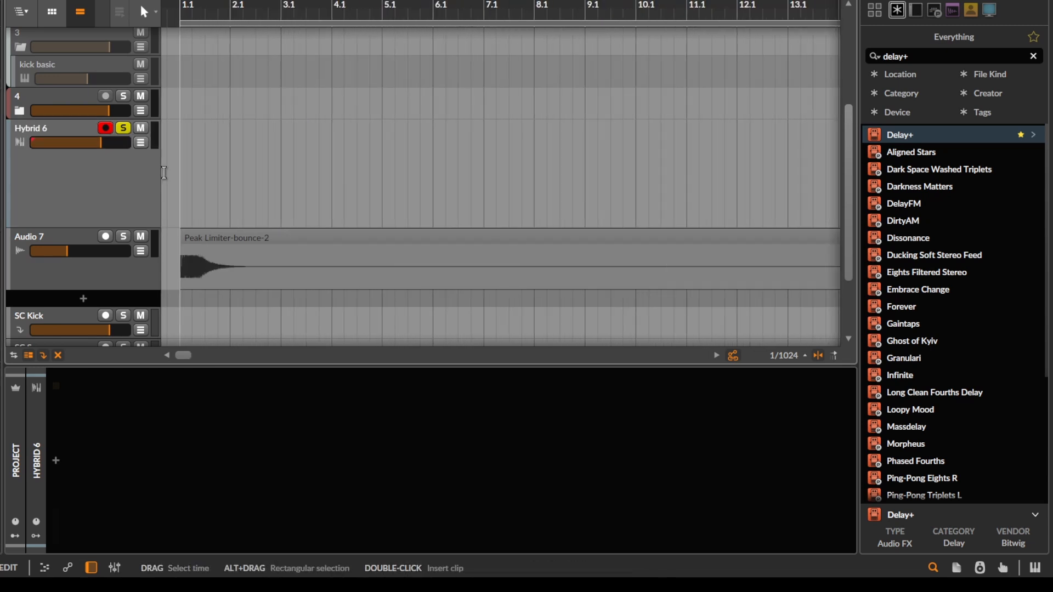
scroll(164, 171, down, 3)
click(121, 148)
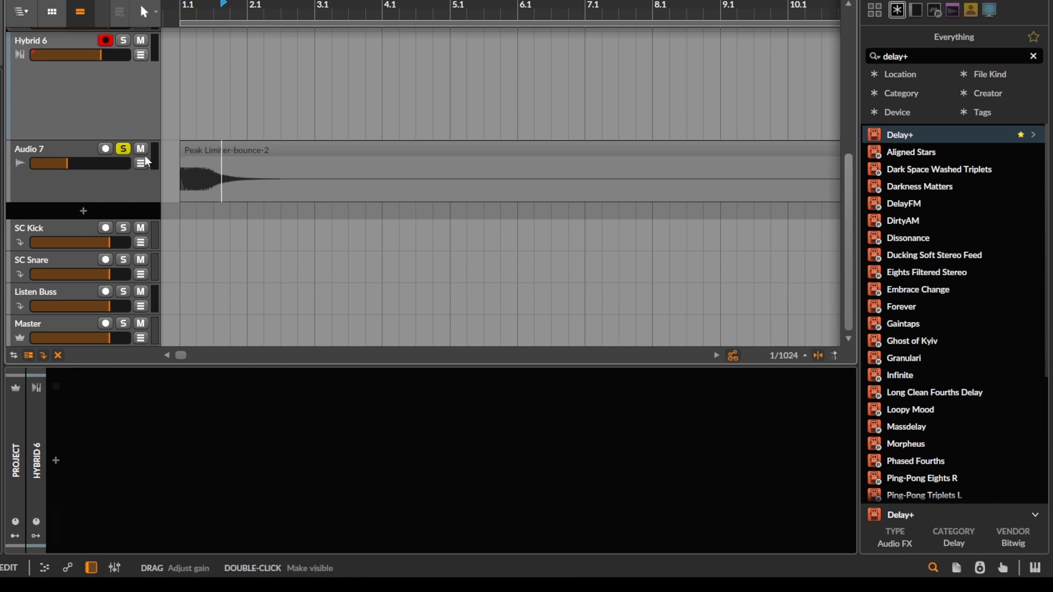
- Play the Peak Limiter-bounce-2 clip on Audio 7 and trim its end to about bar 2.2
click(118, 184)
key(space)
click(169, 180)
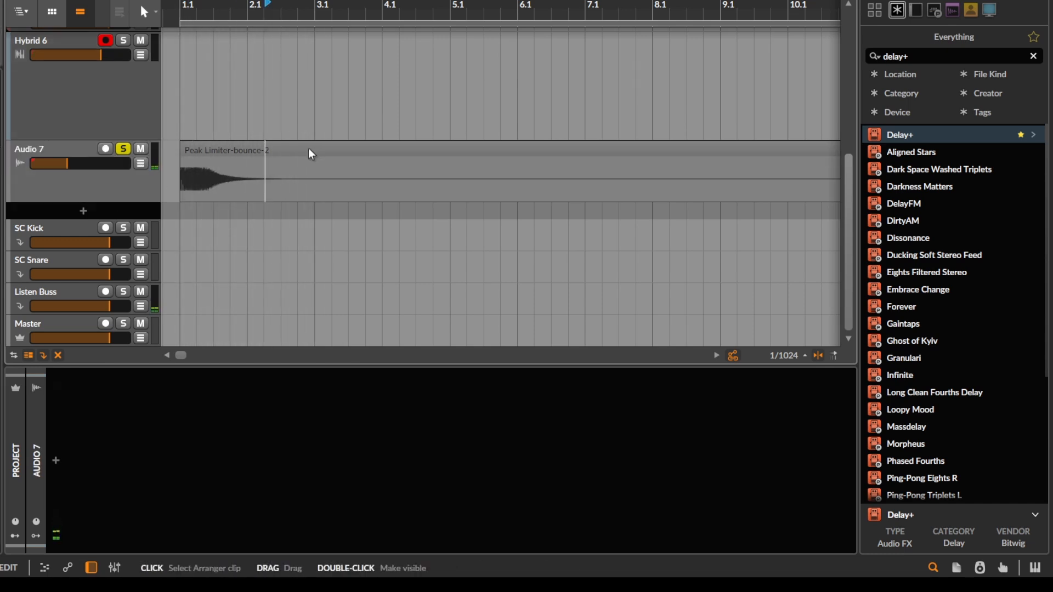
key(space)
- Add a Delay+ device to the Audio 7 track and raise its feedback
click(51, 466)
text(delay)
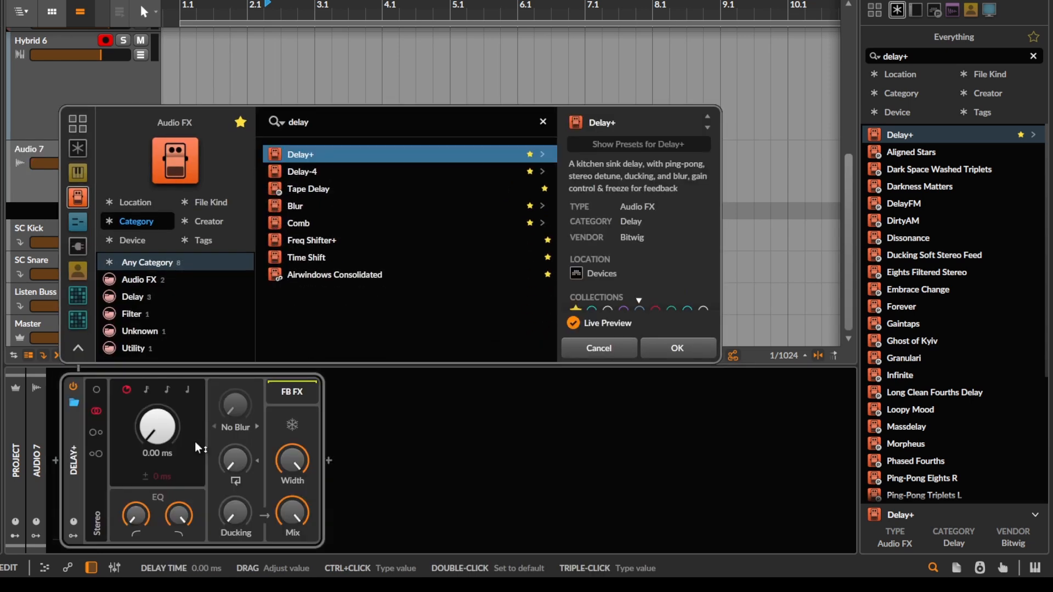
key(Return)
click(235, 459)
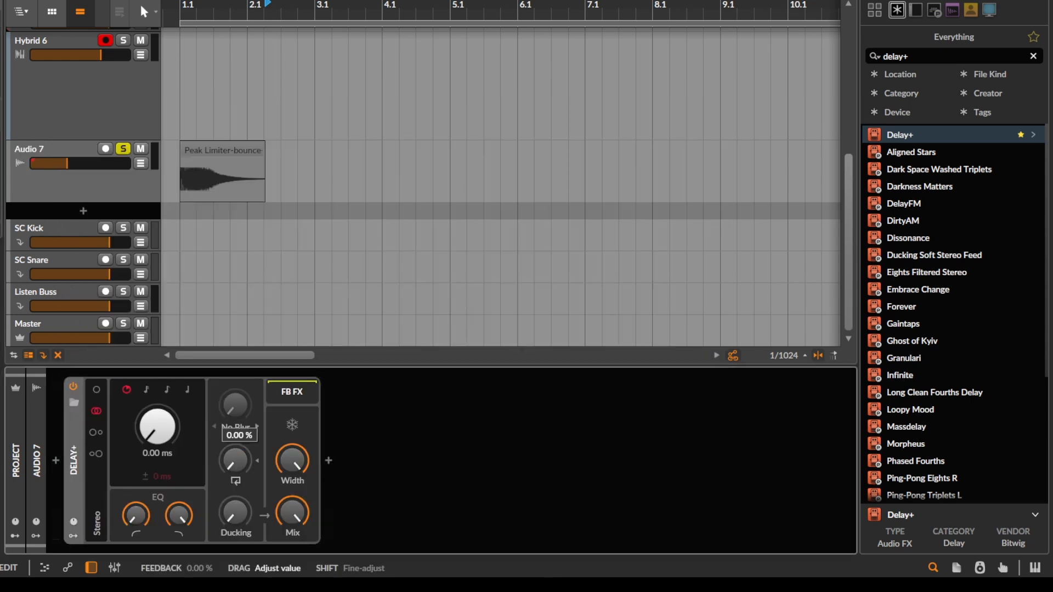
- Insert a Transient Split device into the FB FX chain of Delay+
click(328, 461)
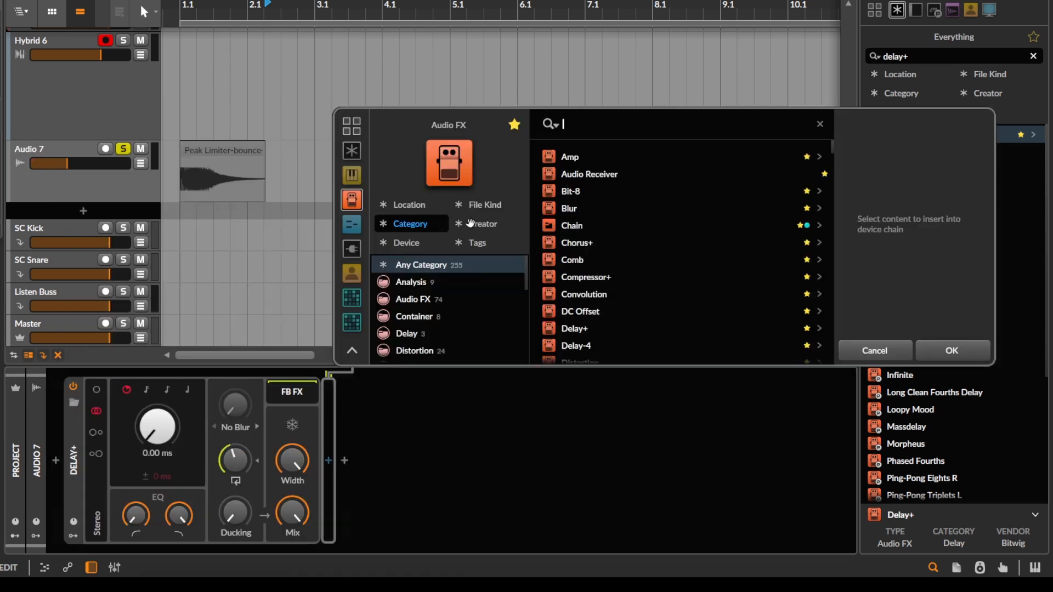
scroll(556, 247, down, 10)
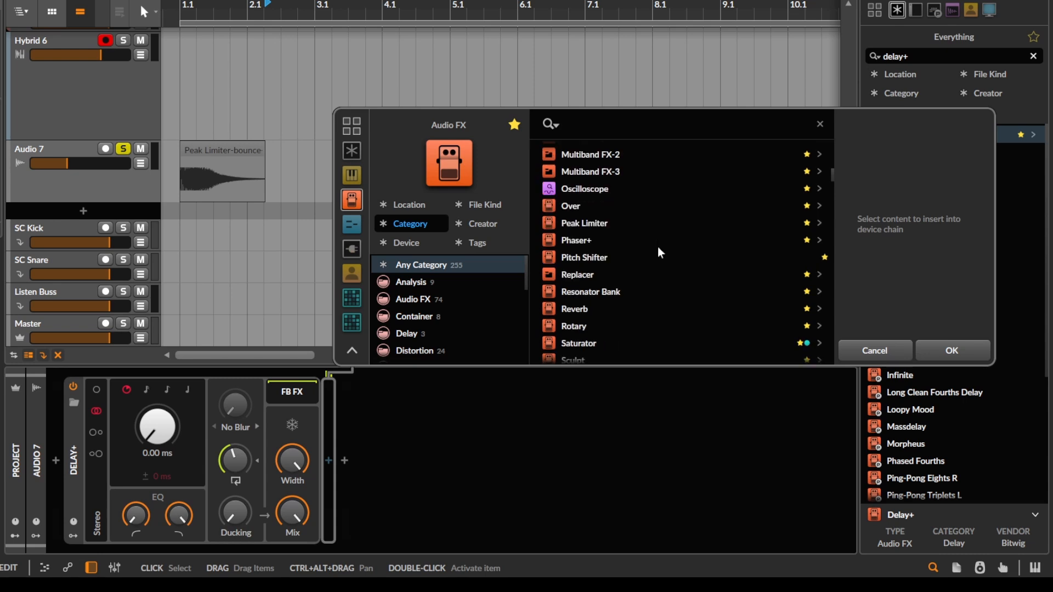
text(tran)
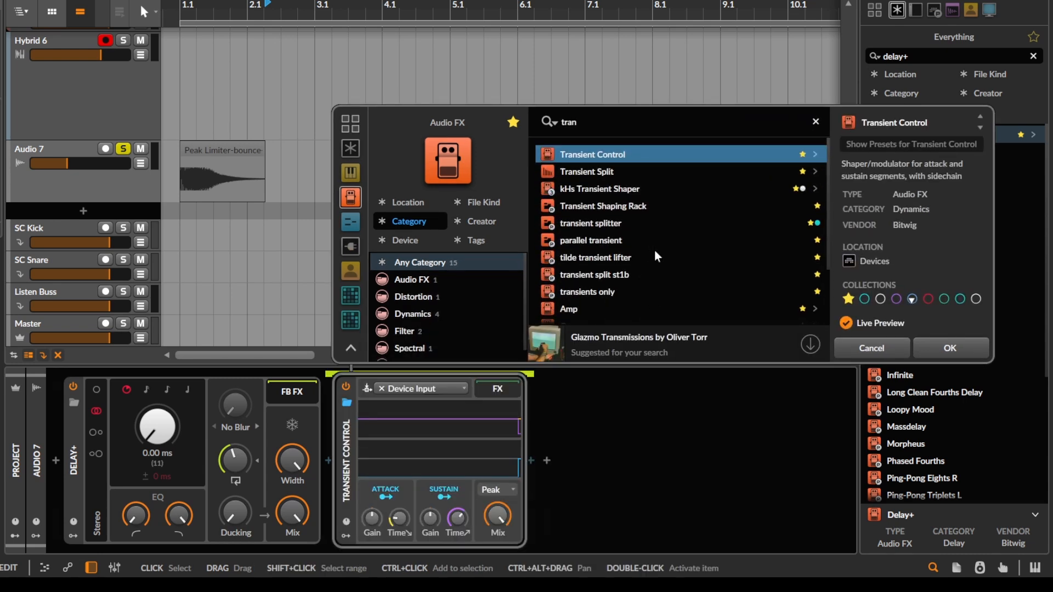
key(Down)
key(Return)
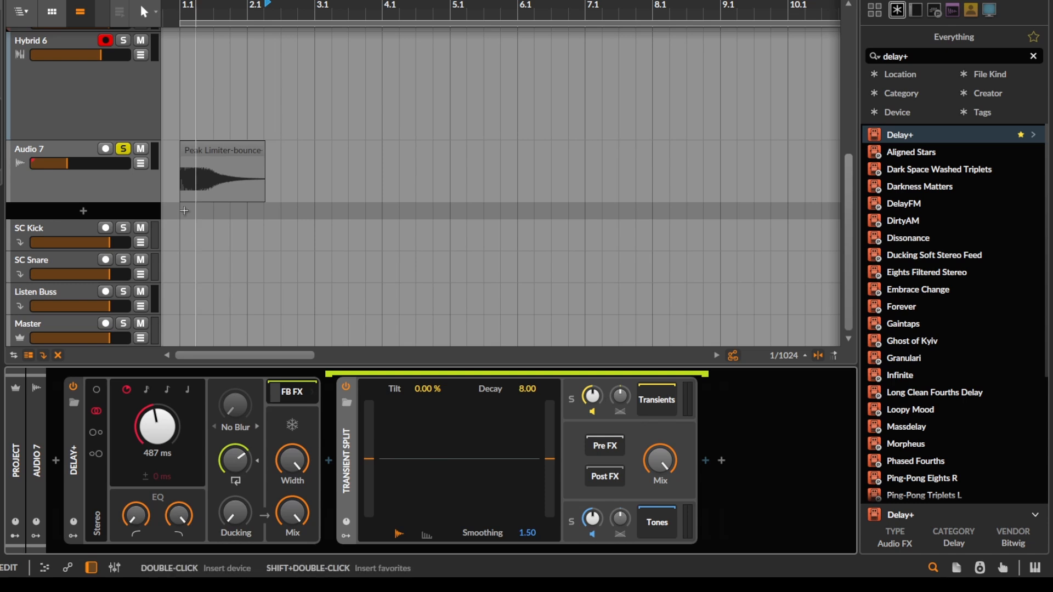
- Raise the Audio 7 volume and set the Delay+ delay time to 539 ms
scroll(185, 210, down, 3)
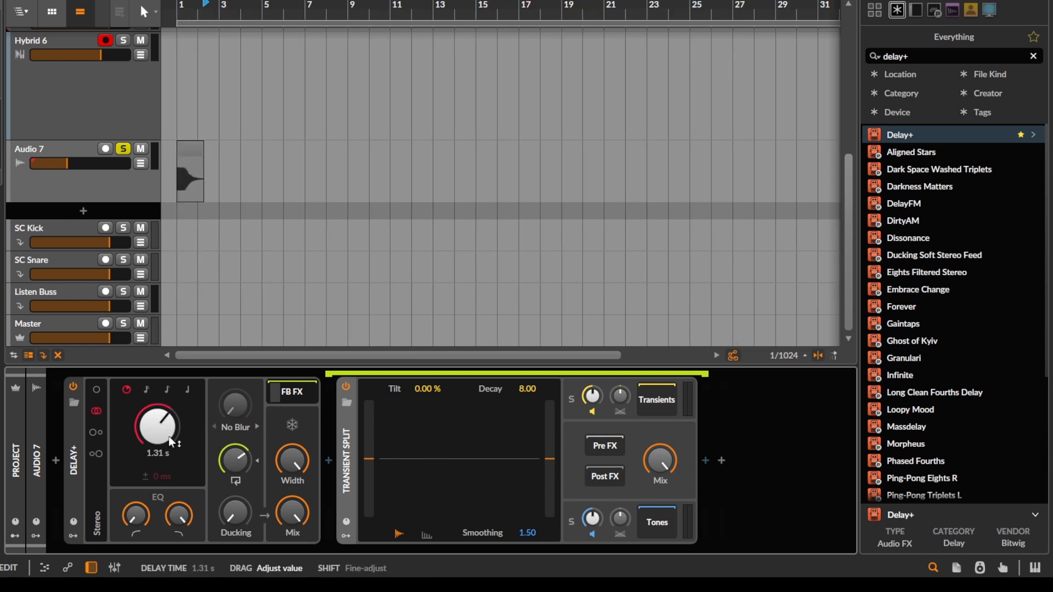
scroll(202, 184, down, 5)
scroll(160, 177, down, 2)
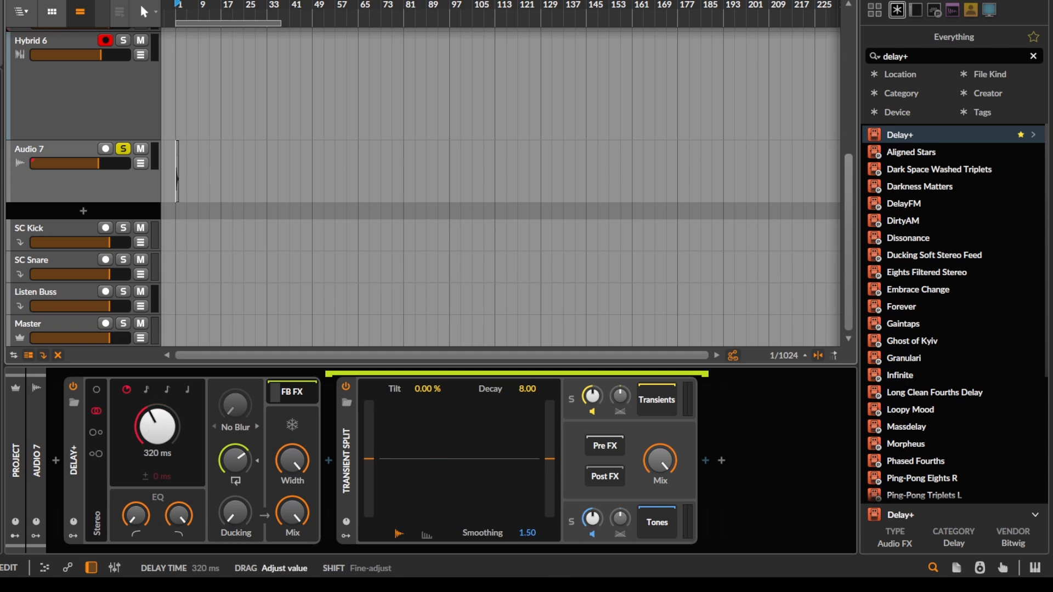
scroll(174, 136, down, 2)
- Bounce Audio 7 from bar 1 to about bar 468 in place, Post-Fader at 32-bit floating-point, and inspect the resulting echoes
drag(176, 181, 755, 187)
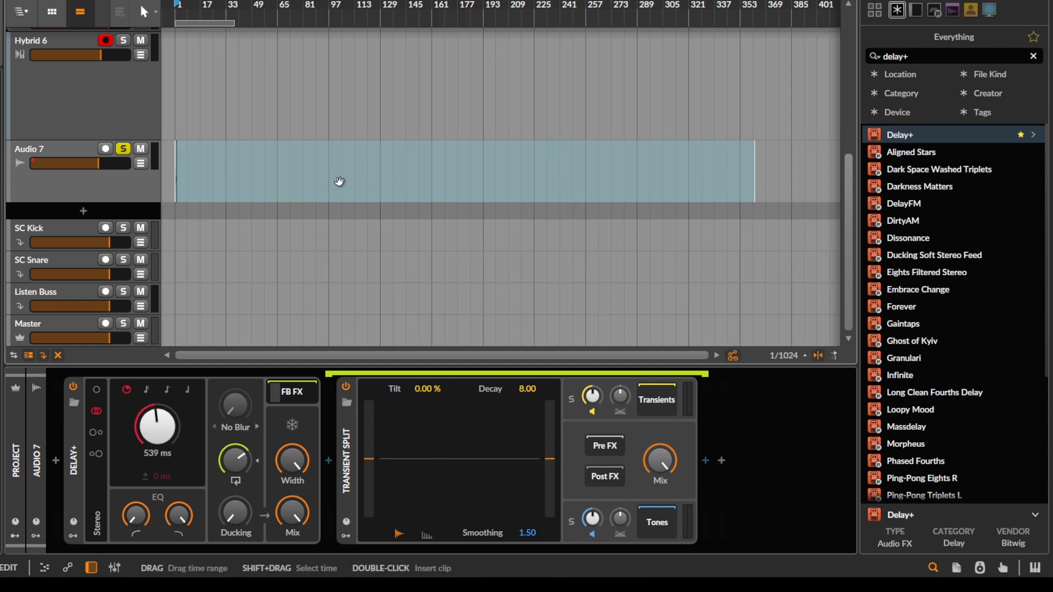
click(354, 219)
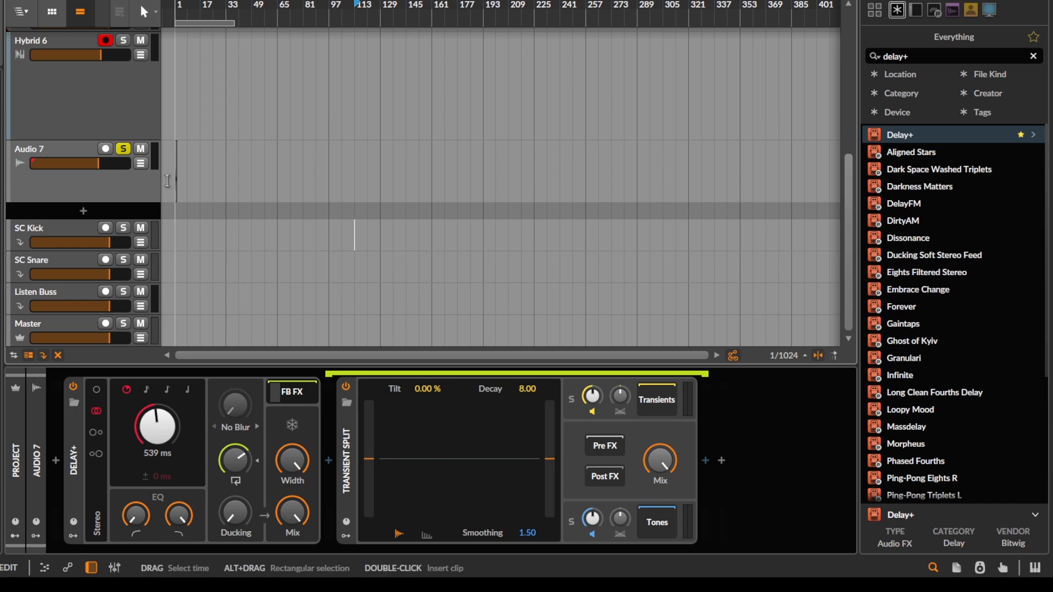
drag(167, 181, 815, 186)
key(ctrl+b)
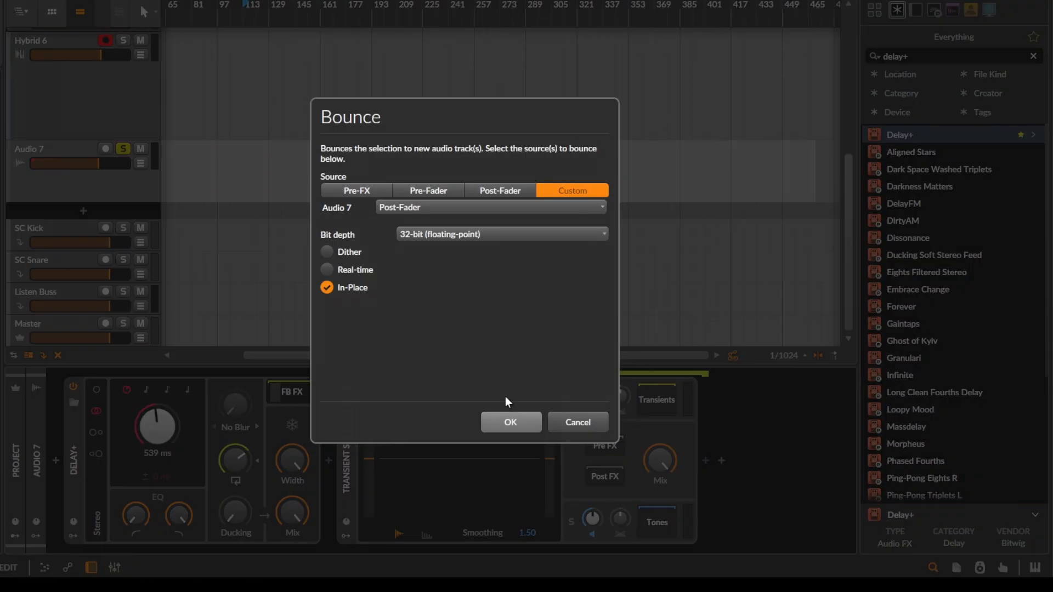
click(505, 423)
scroll(236, 207, down, 5)
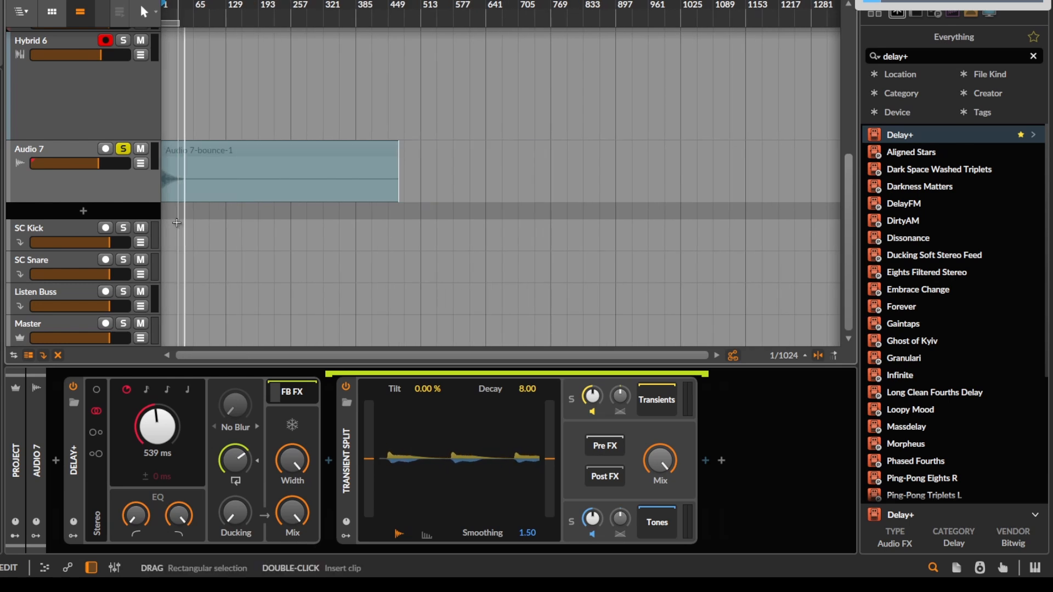
scroll(413, 190, up, 4)
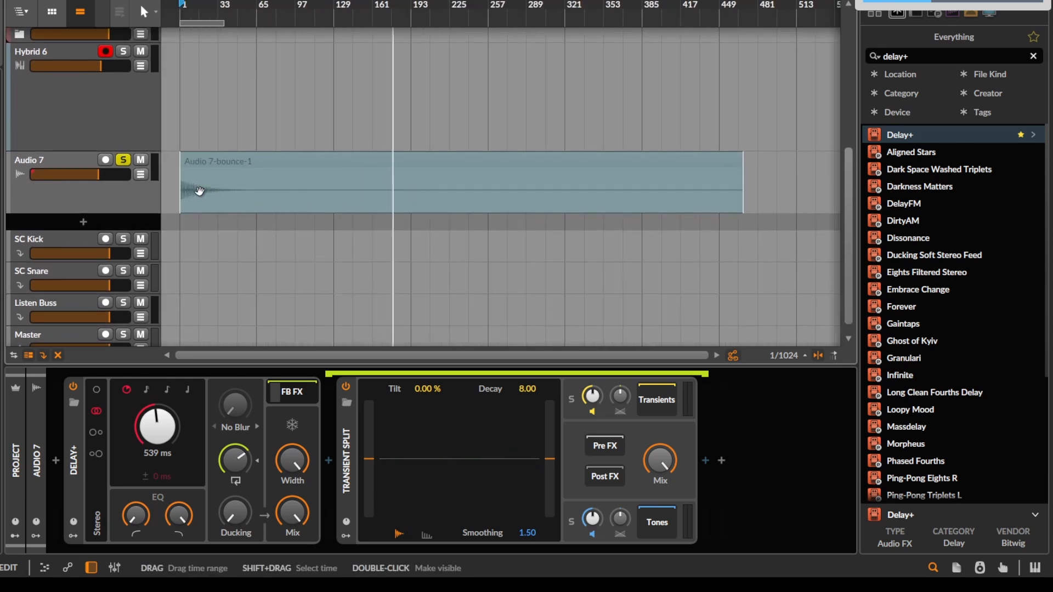
scroll(199, 190, up, 5)
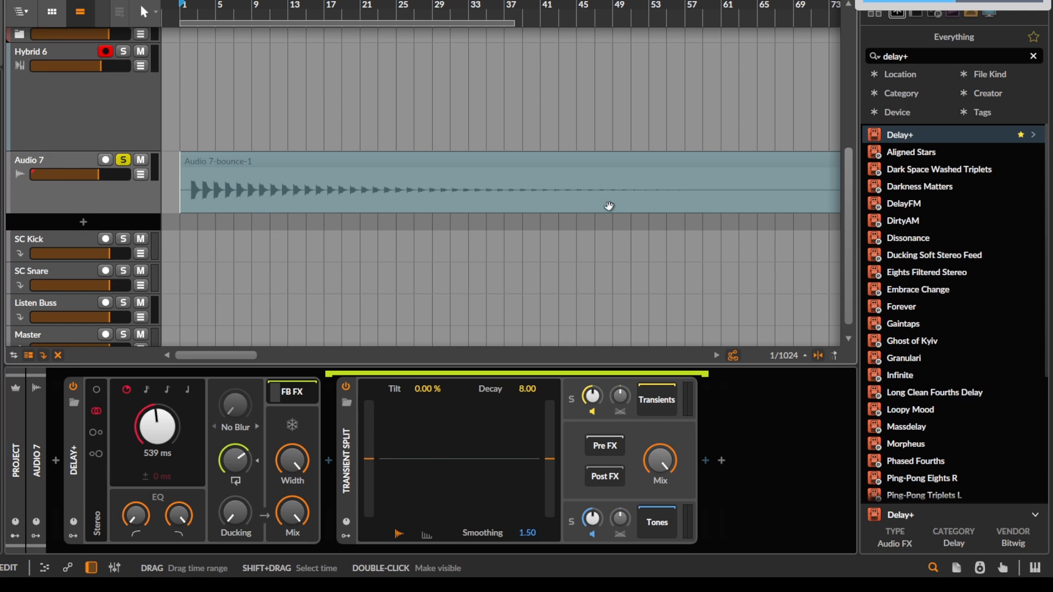
- Split the bounced Audio 7 clip at about bar 24 and delete the section before the split
scroll(608, 206, down, 4)
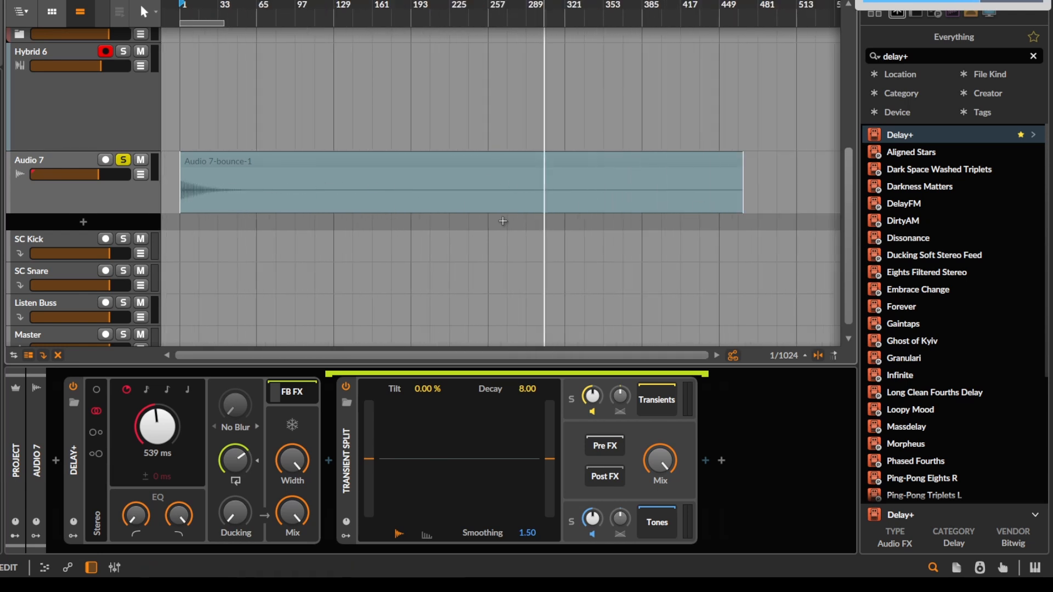
scroll(348, 223, down, 1)
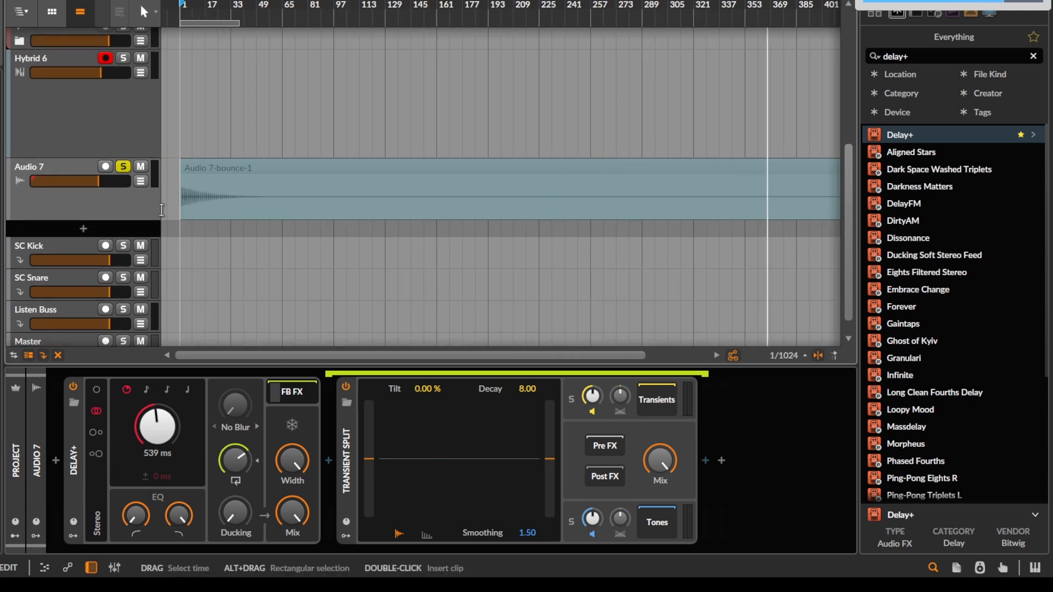
scroll(274, 159, up, 1)
click(220, 208)
scroll(223, 208, up, 8)
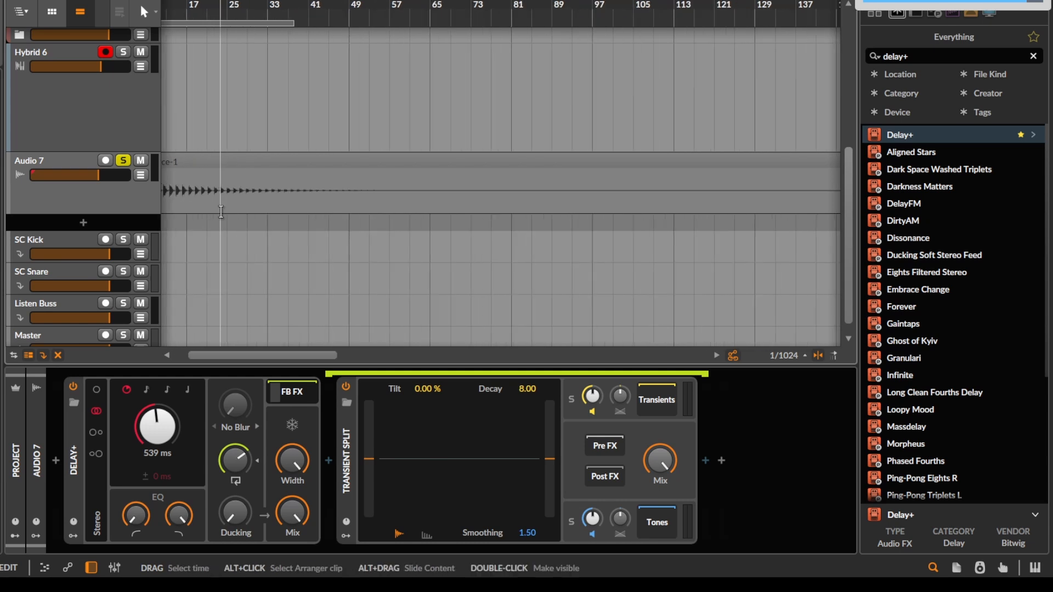
scroll(247, 192, down, 5)
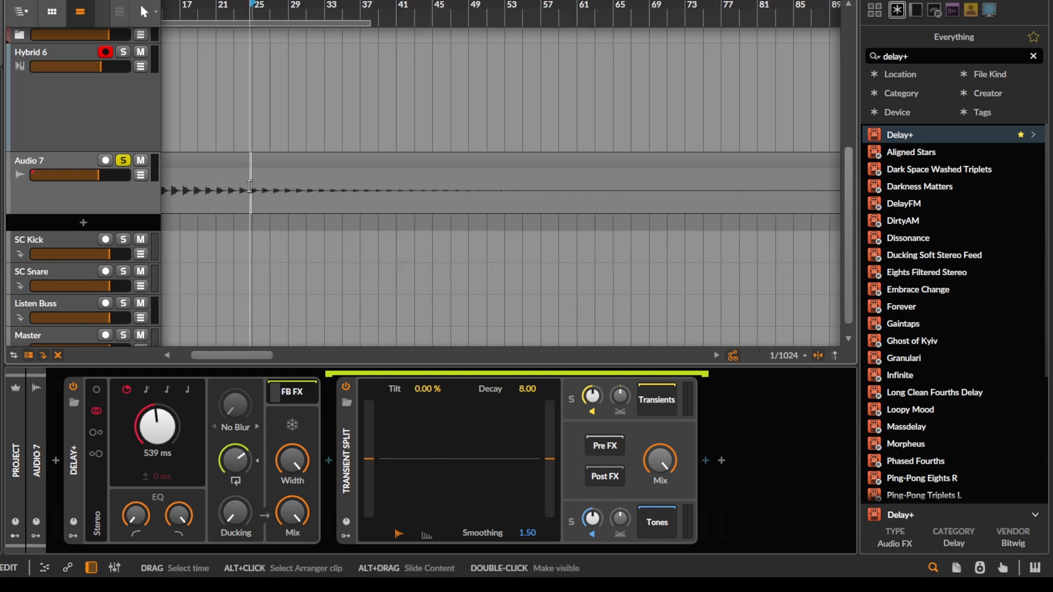
key(Delete)
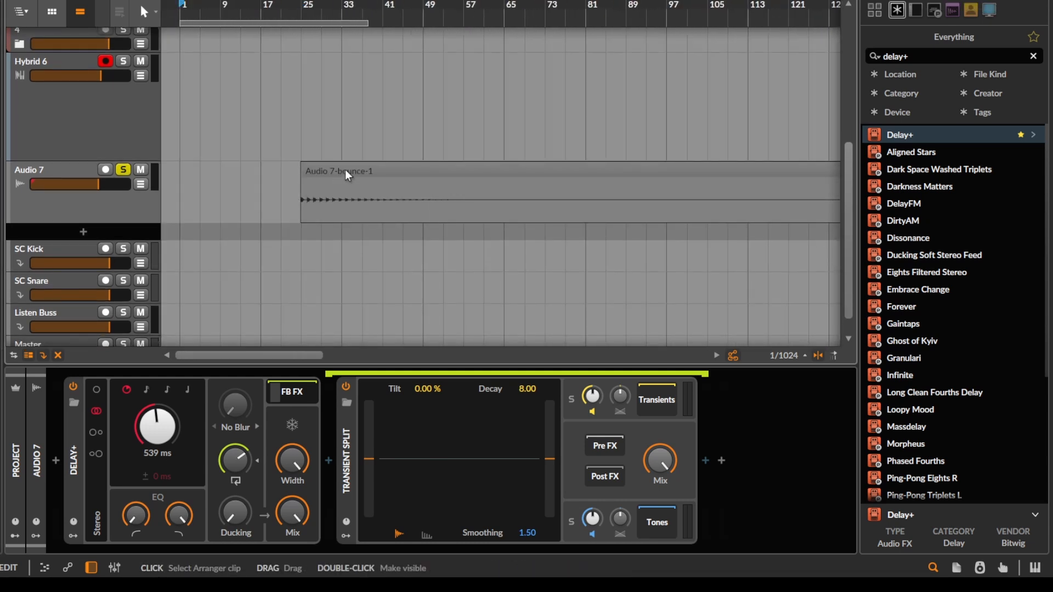
- Move the remaining Audio 7 tail clip to bar 1 and play it from the start
drag(344, 170, 185, 179)
click(174, 196)
key(space)
scroll(173, 195, up, 2)
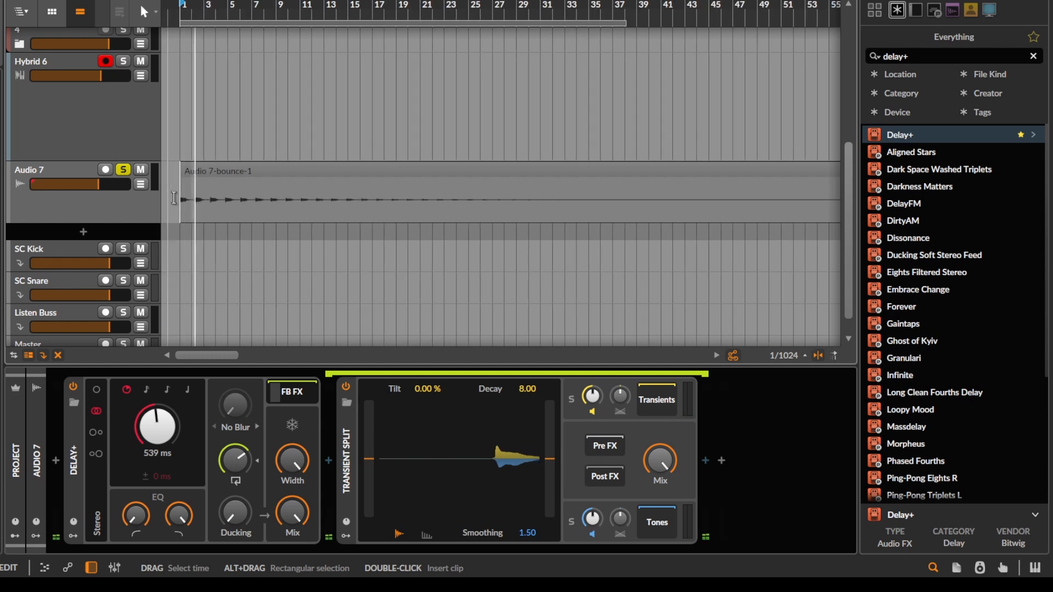
- Bounce the Audio 7 tail clip in place again and delete the Delay+ device from the track
click(229, 176)
key(Delete)
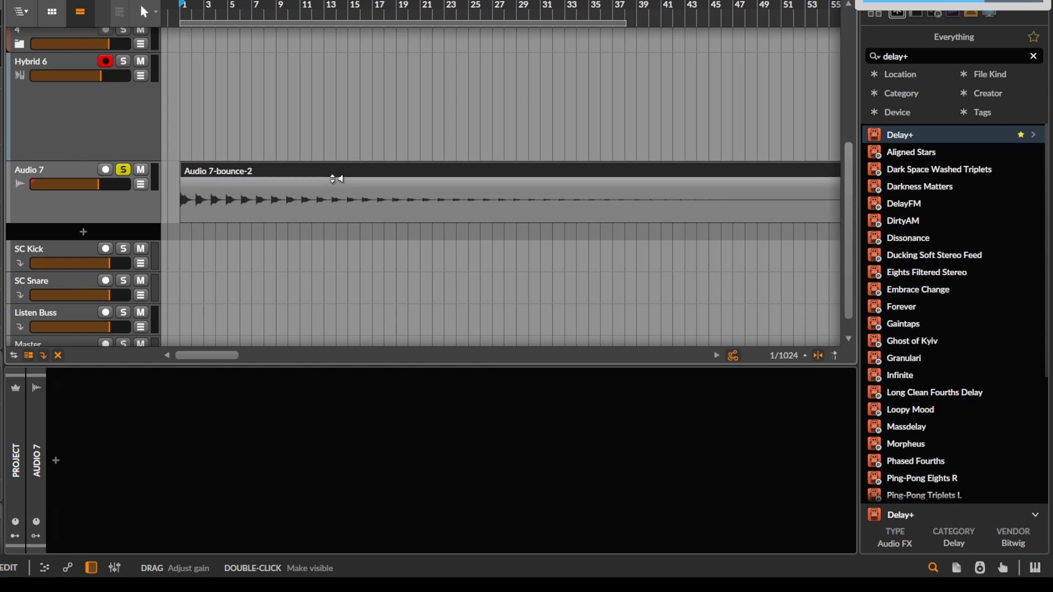
scroll(356, 198, down, 3)
click(333, 198)
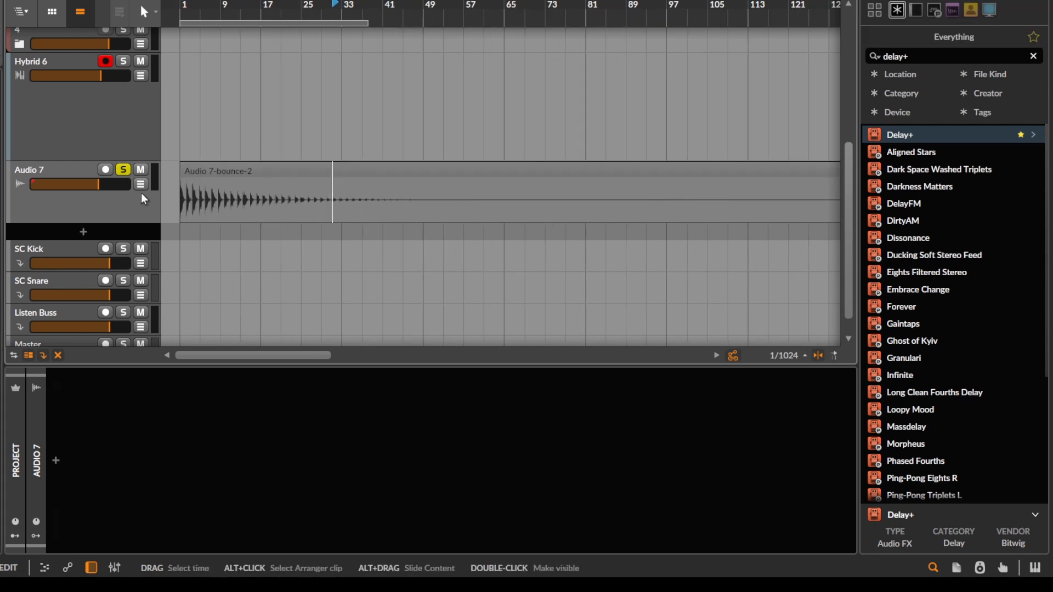
- Play the bounced Audio 7 tail from bar 1 and examine how its echoes decay across the whole clip
scroll(170, 230, up, 4)
scroll(171, 230, down, 3)
scroll(170, 201, up, 5)
click(177, 257)
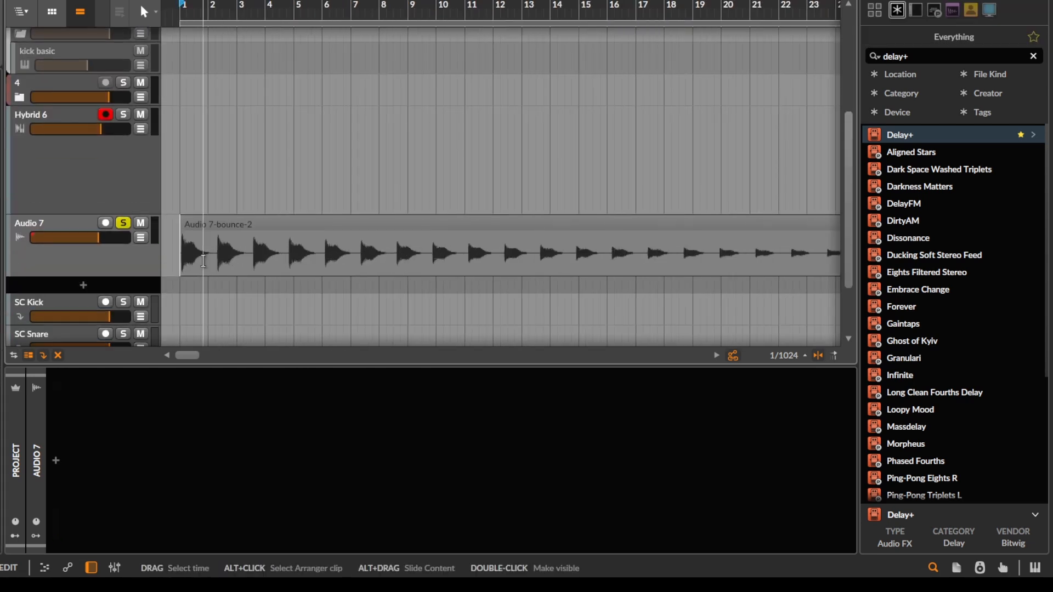
key(space)
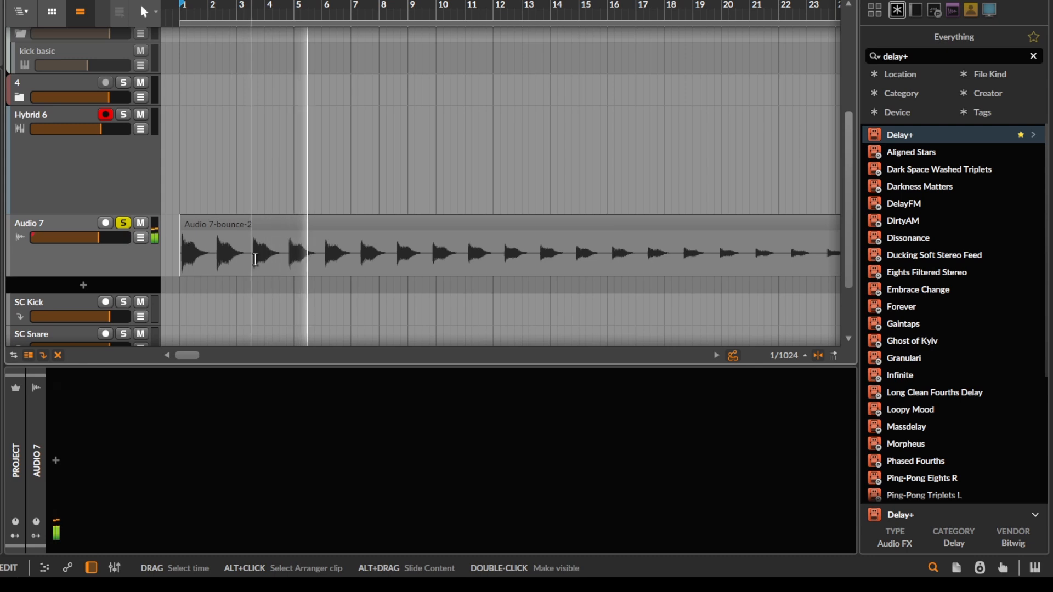
scroll(367, 255, right, 5)
scroll(367, 255, down, 1)
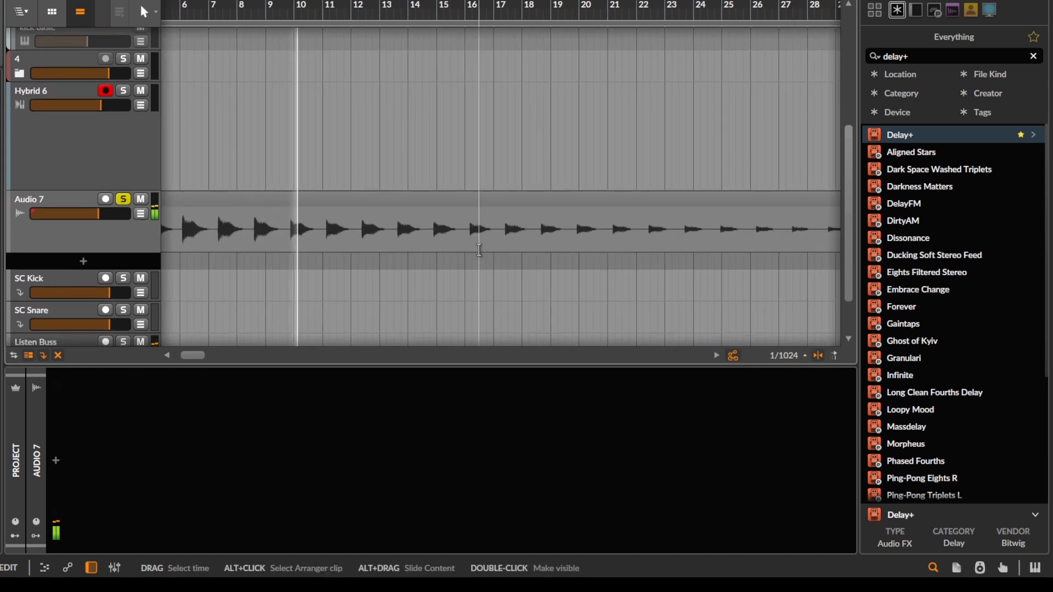
scroll(384, 241, down, 1)
scroll(265, 228, down, 8)
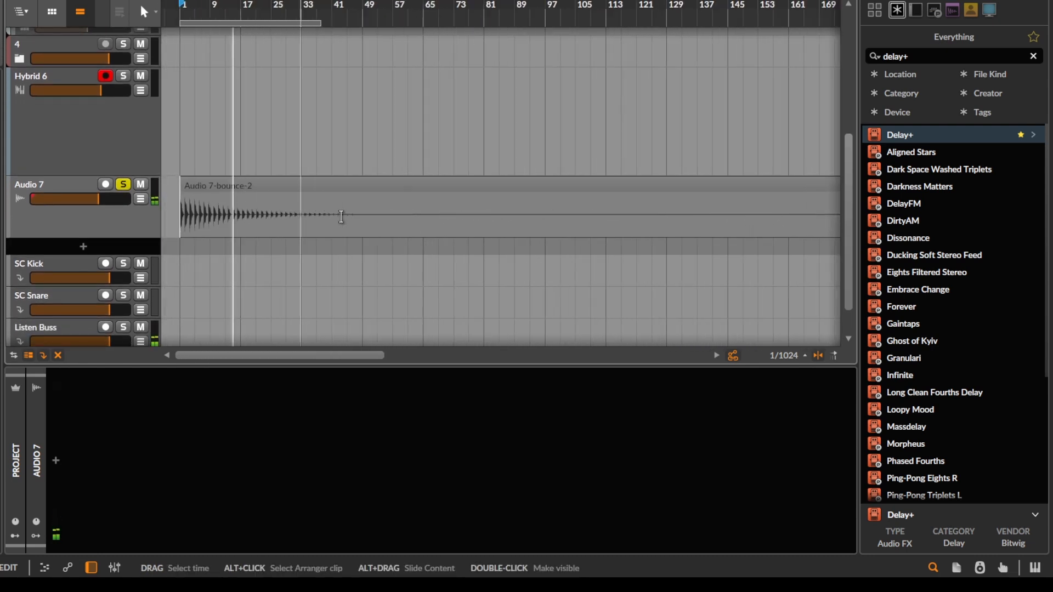
scroll(341, 217, down, 4)
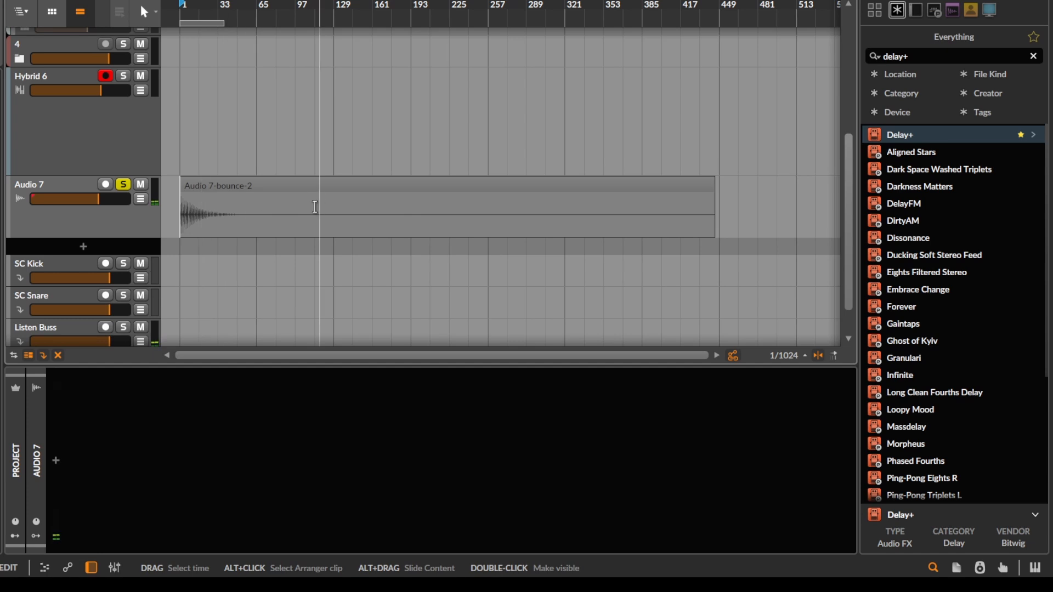
- Try splitting the Audio 7 clip at about bar 73, bouncing the rear section in place and removing Delay+
click(267, 214)
key(ctrl+e)
click(327, 179)
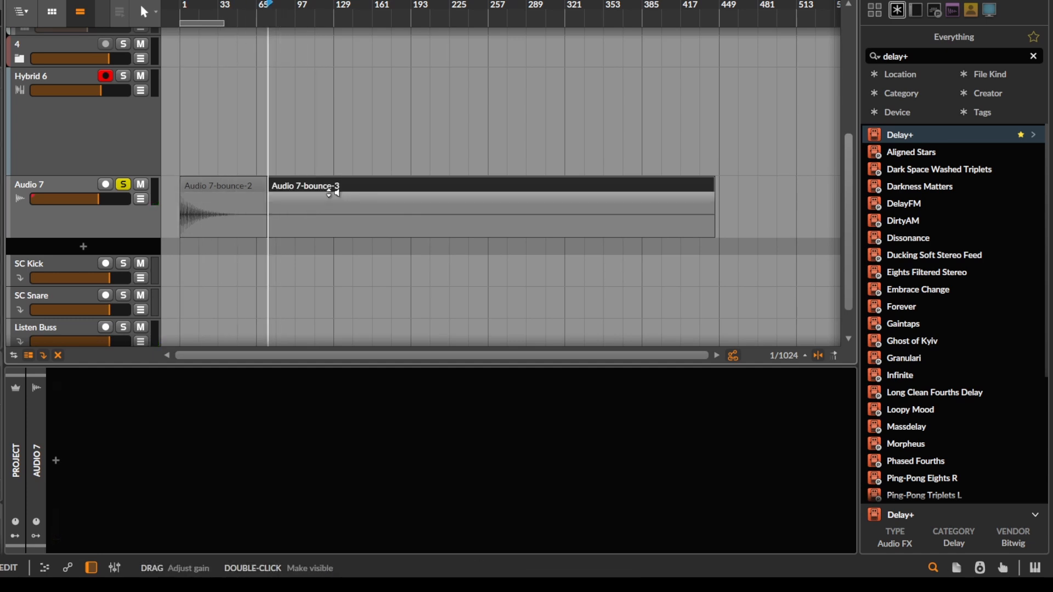
key(ctrl+b)
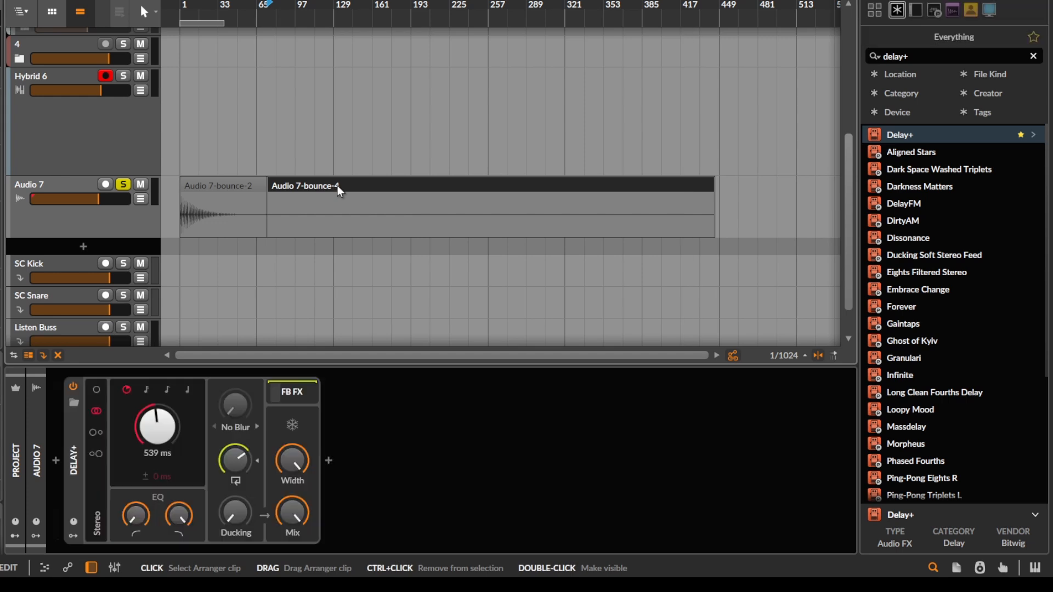
click(83, 428)
key(Delete)
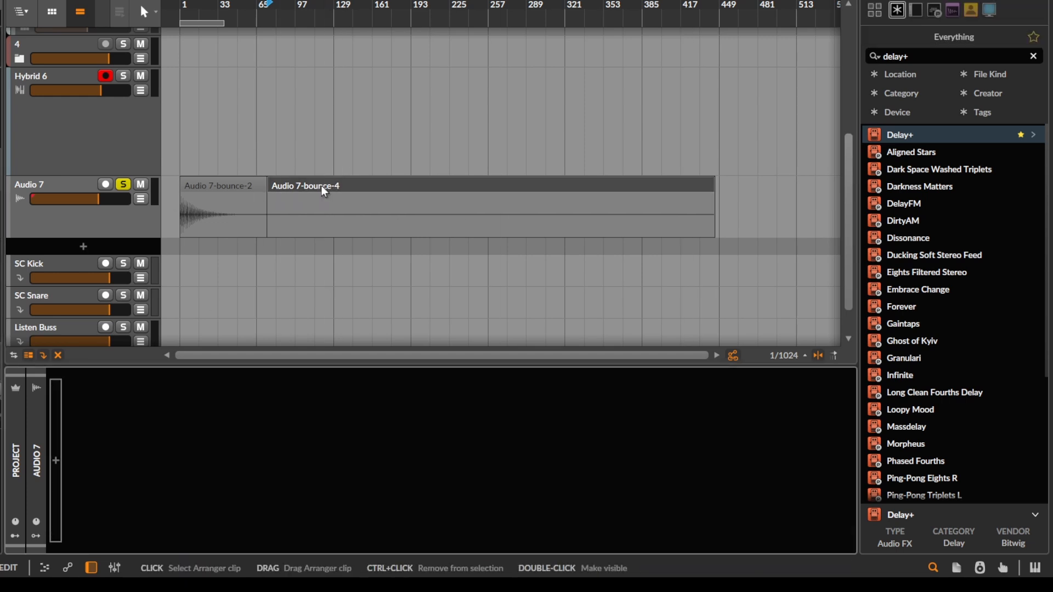
- Examine the bounced rear section of Audio 7 around bar 73 for any remaining signal
click(323, 191)
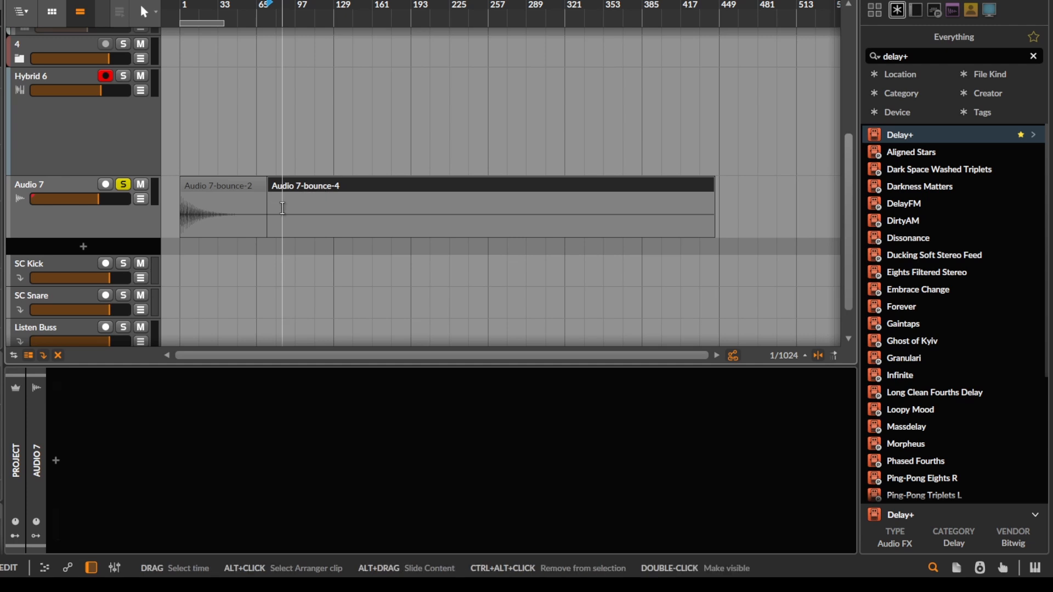
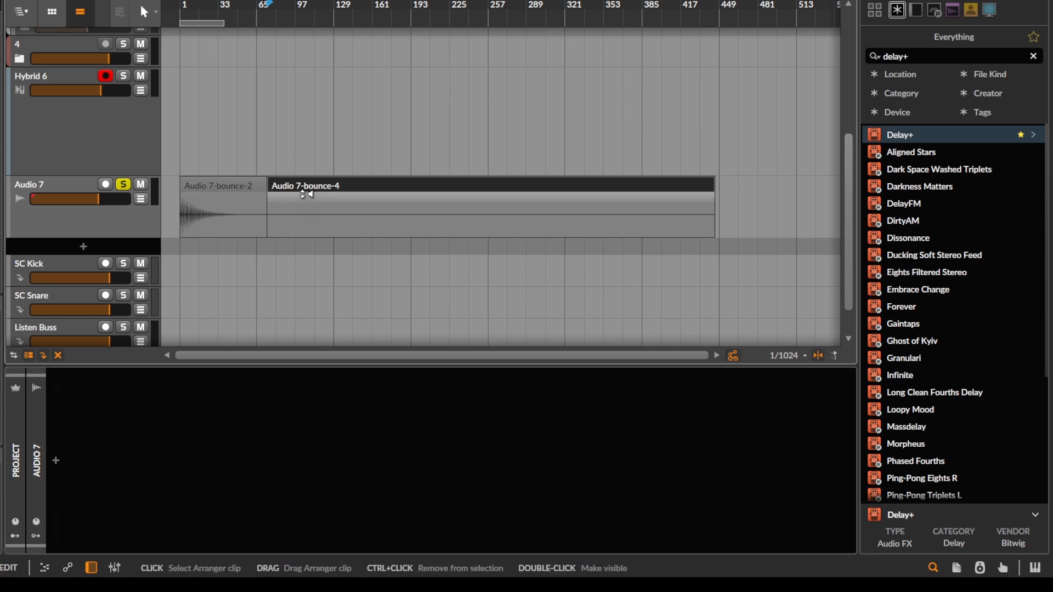
scroll(274, 199, up, 8)
scroll(274, 199, up, 1)
scroll(274, 199, down, 3)
drag(274, 199, 367, 198)
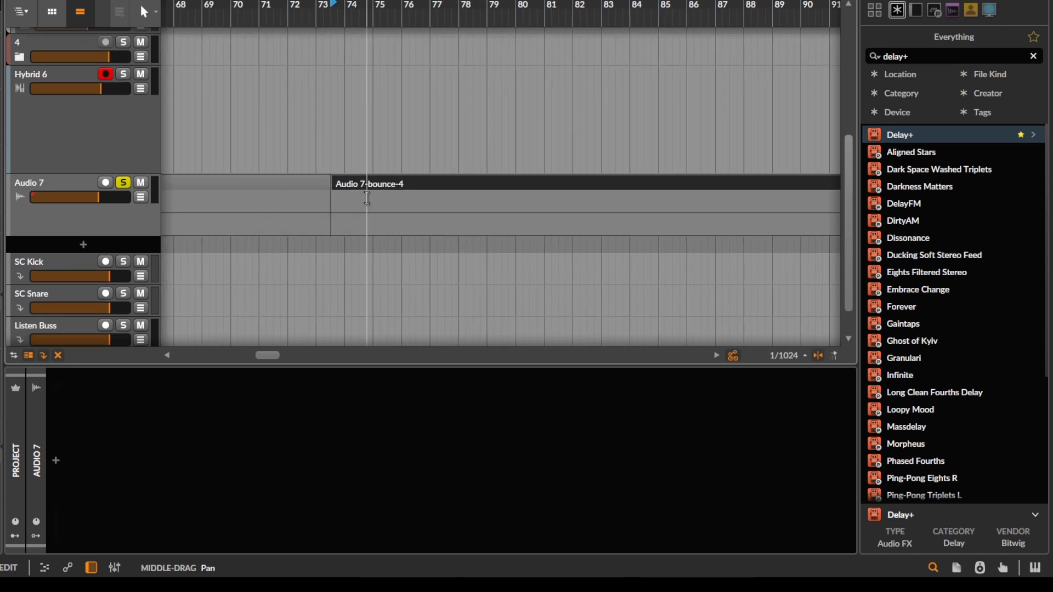
scroll(371, 199, up, 3)
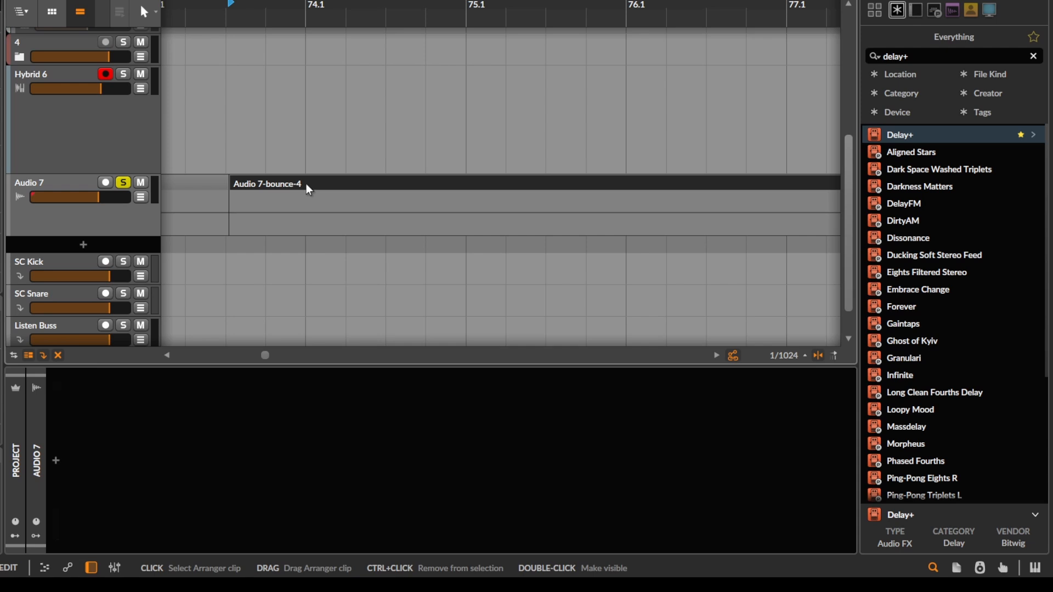
scroll(306, 183, down, 10)
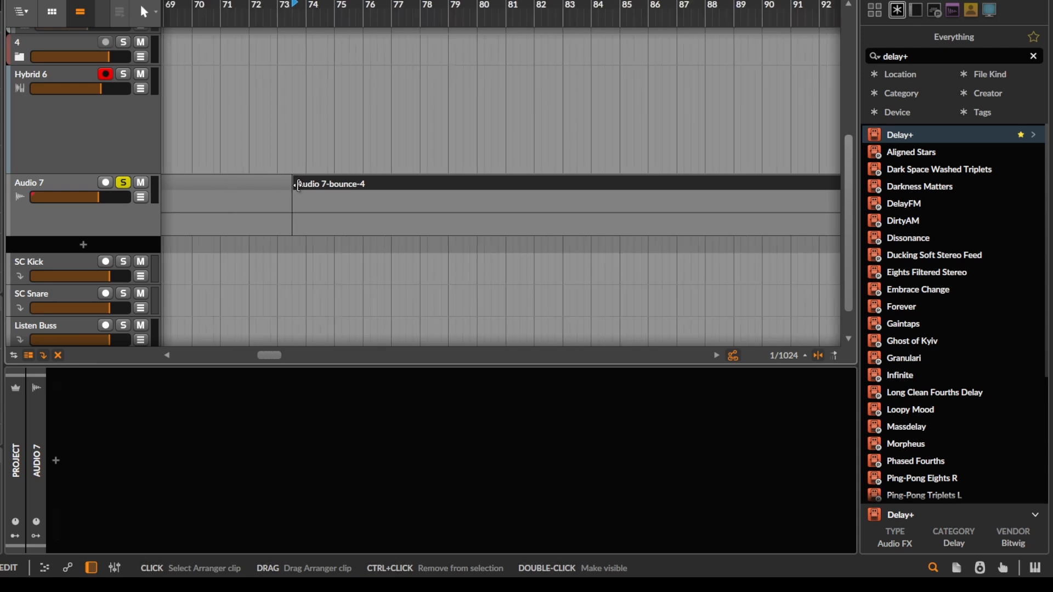
scroll(443, 239, up, 10)
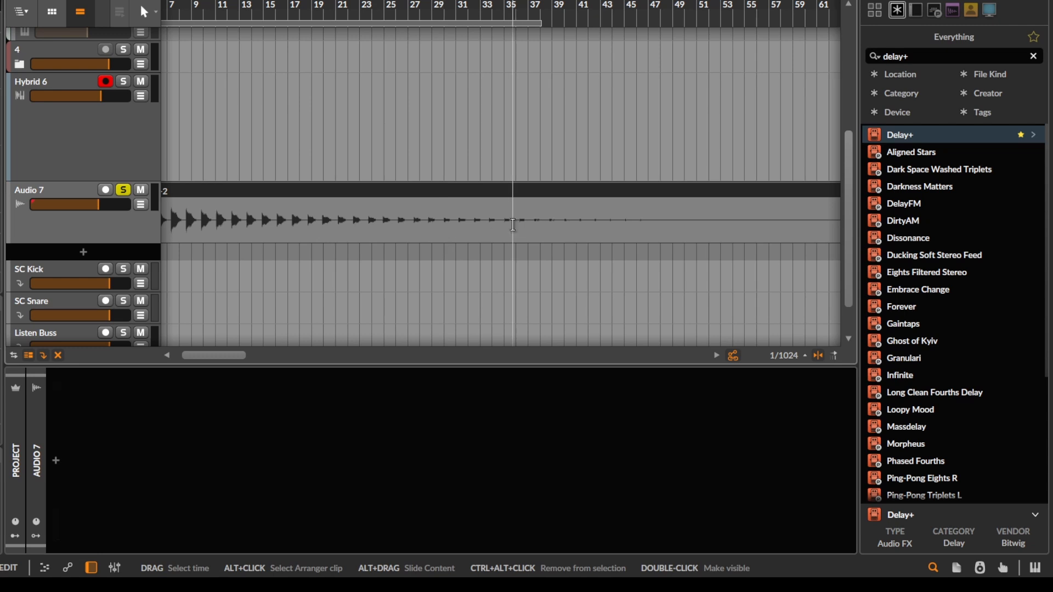
- Split the Audio 7 clip at about bar 36 and select the section after the split
click(512, 224)
scroll(477, 219, down, 2)
scroll(438, 212, right, 5)
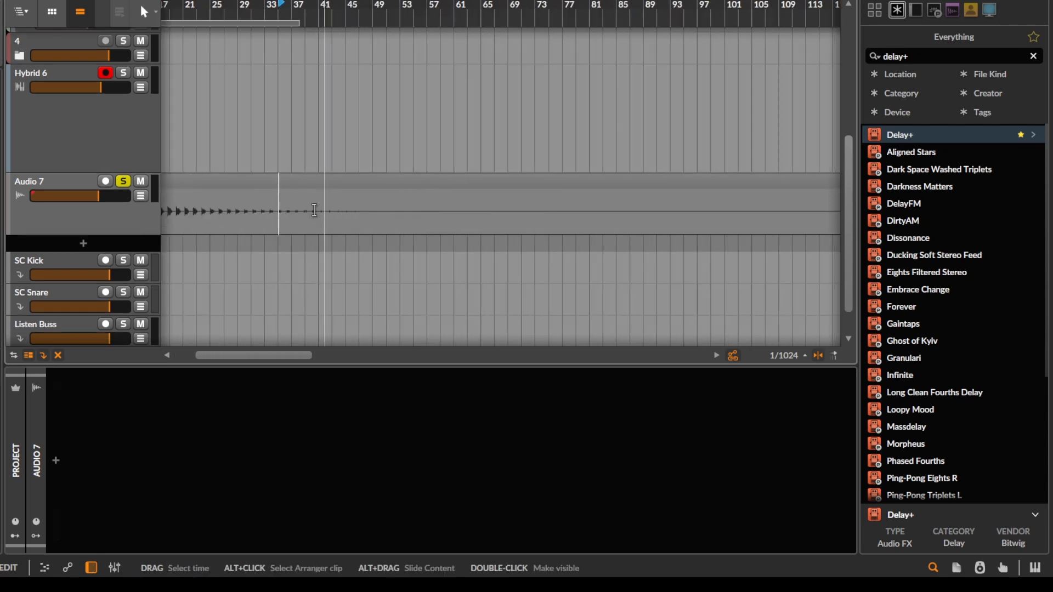
click(321, 198)
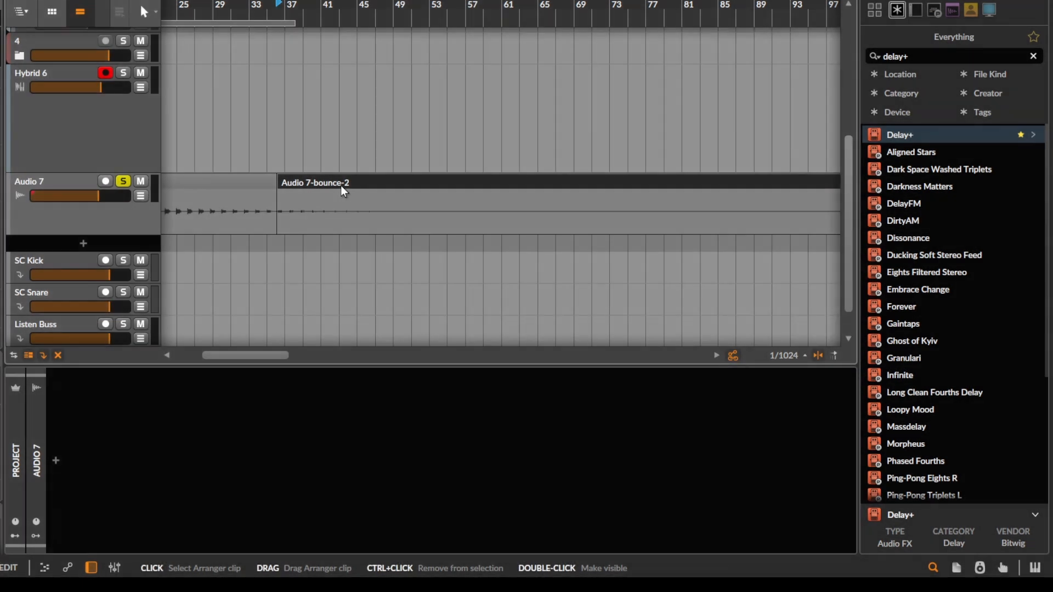
- Check the available clip commands, including Normalize, for the split-off Audio 7 tail
right_click(341, 187)
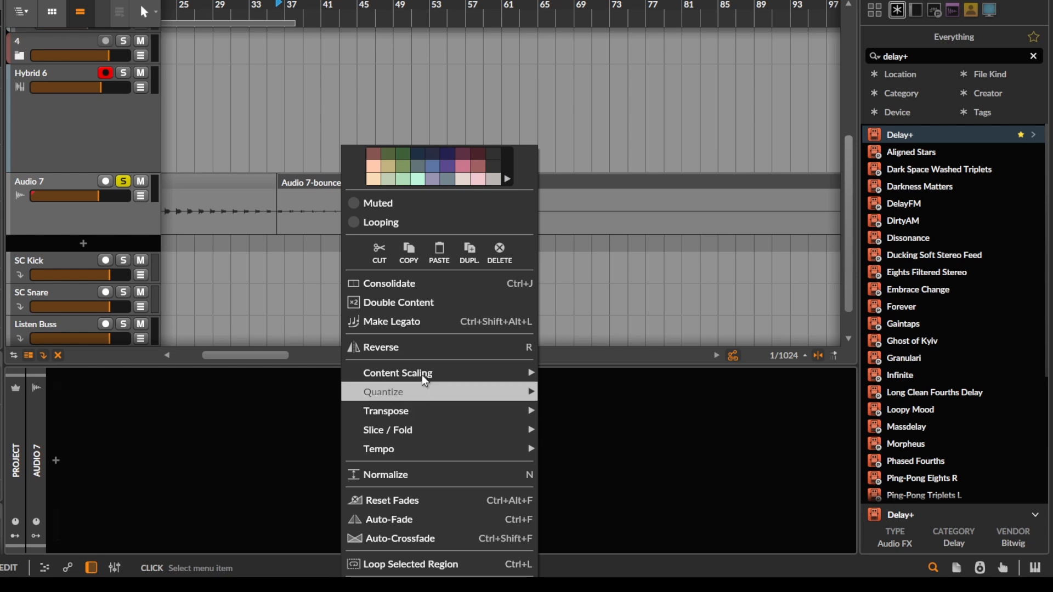
click(292, 186)
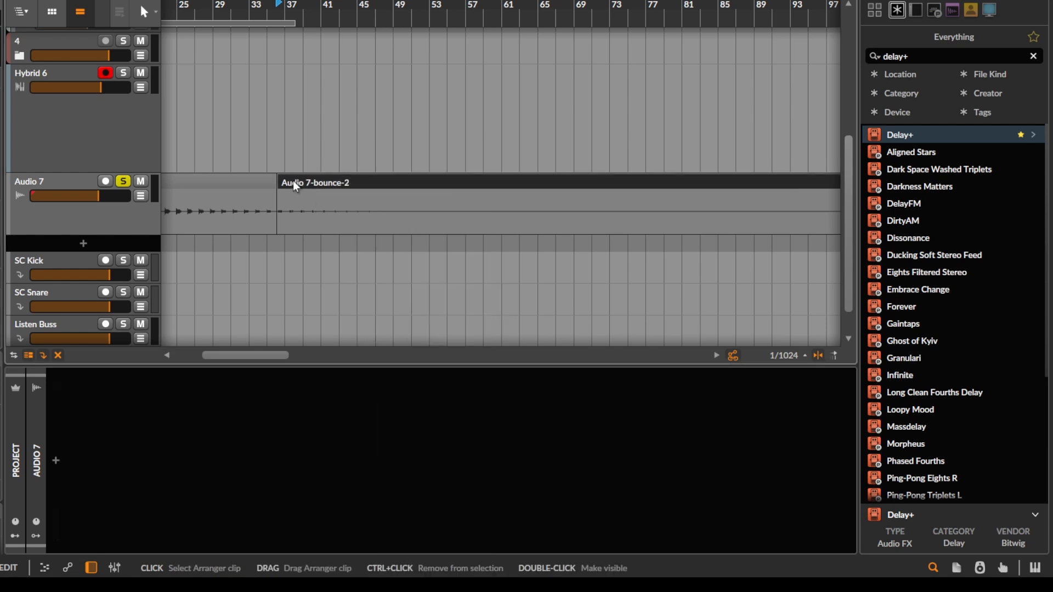
right_click(301, 182)
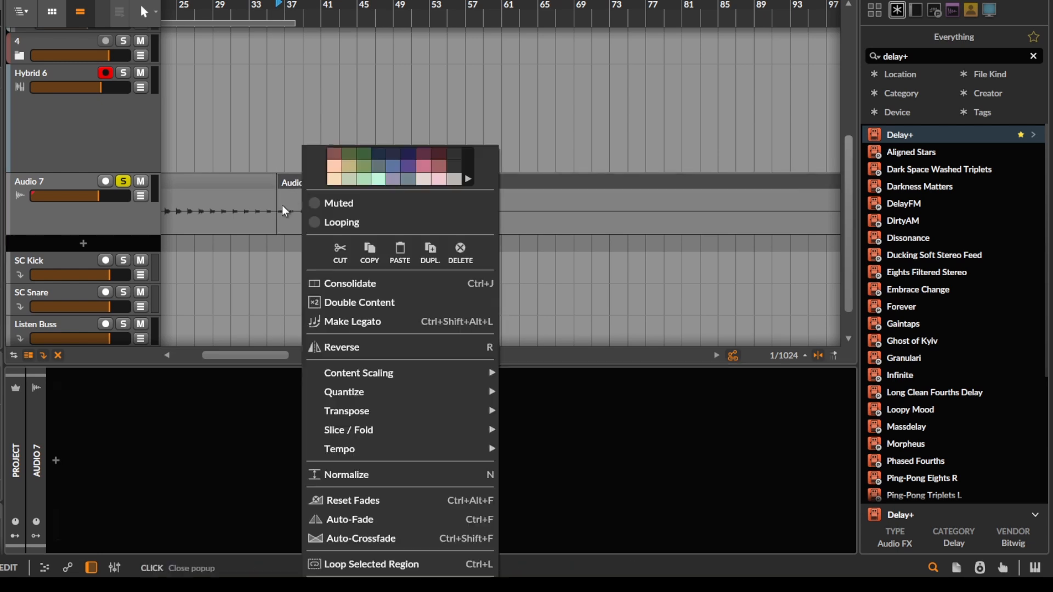
click(602, 220)
scroll(378, 181, down, 3)
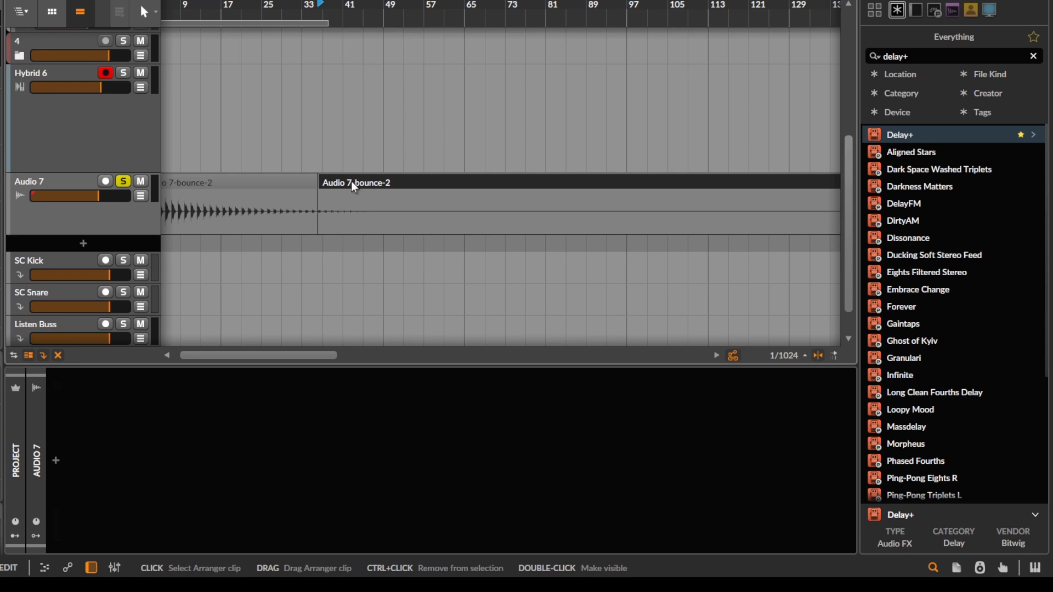
double_click(354, 188)
double_click(352, 183)
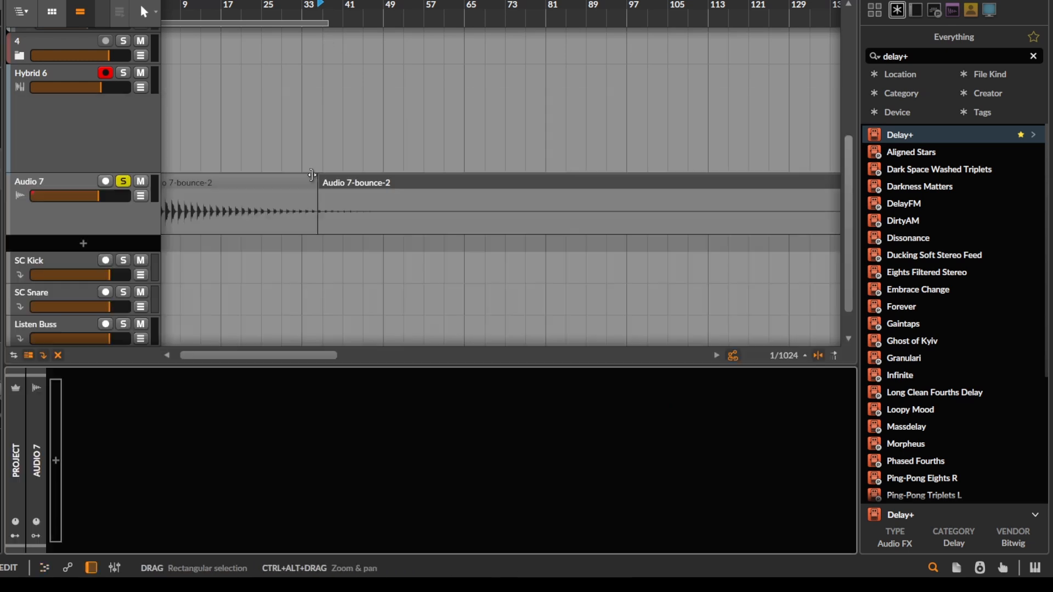
- Move the split-off tail from Audio 7 to a new audio track and check its clip commands for Normalize
scroll(295, 190, down, 3)
drag(295, 189, 276, 257)
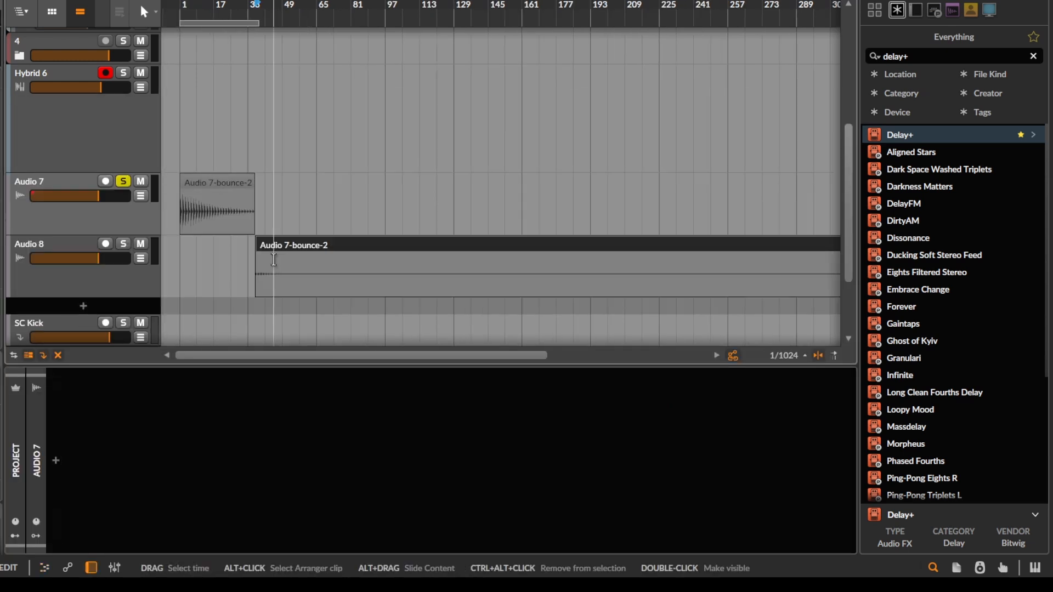
scroll(282, 226, up, 2)
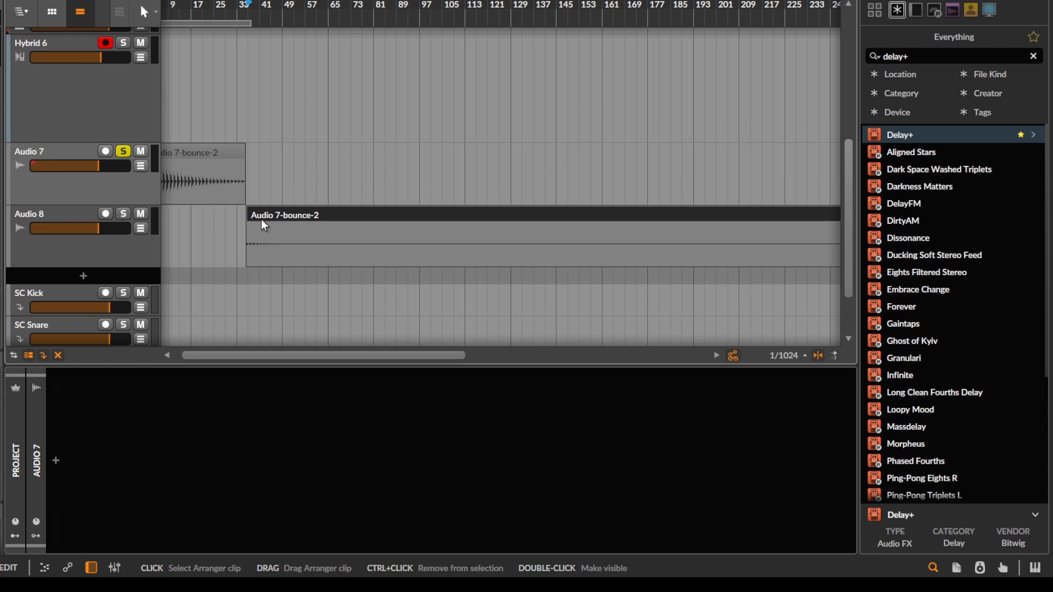
right_click(265, 210)
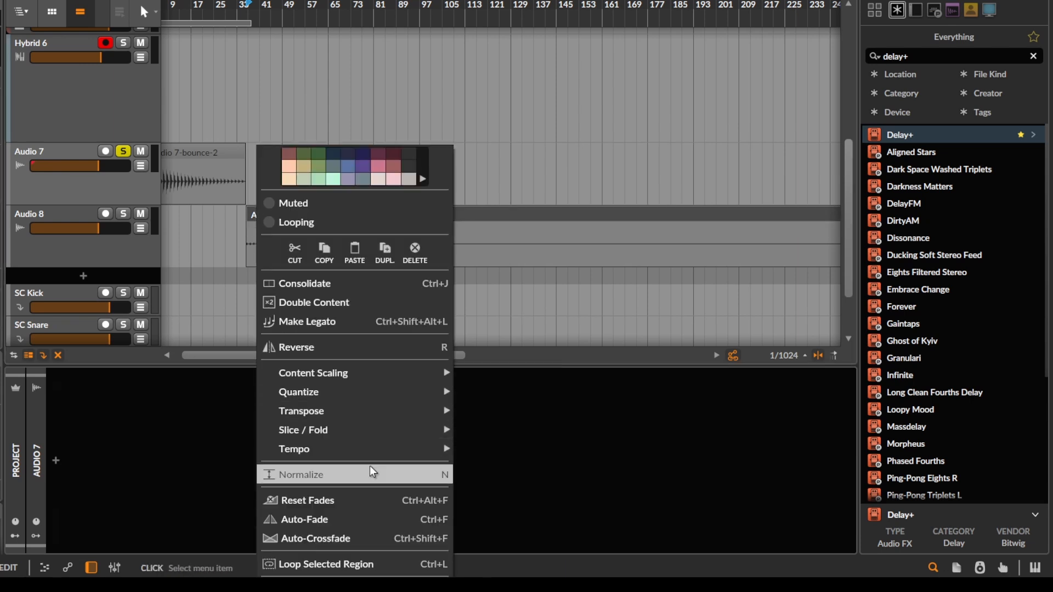
click(571, 221)
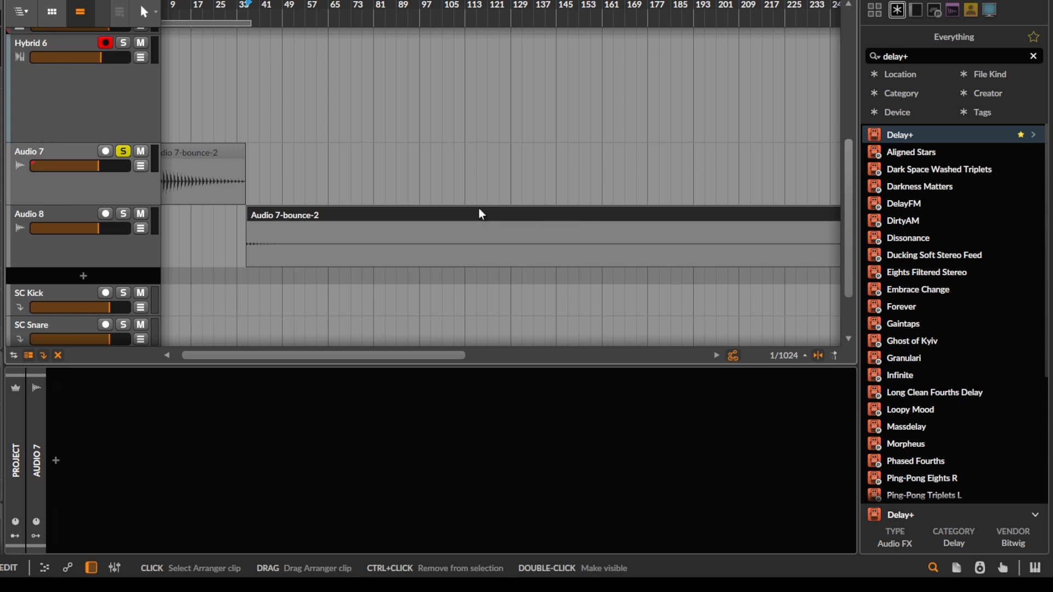
- Select the Audio 8 track and solo it in place of Audio 7
click(90, 251)
click(124, 213)
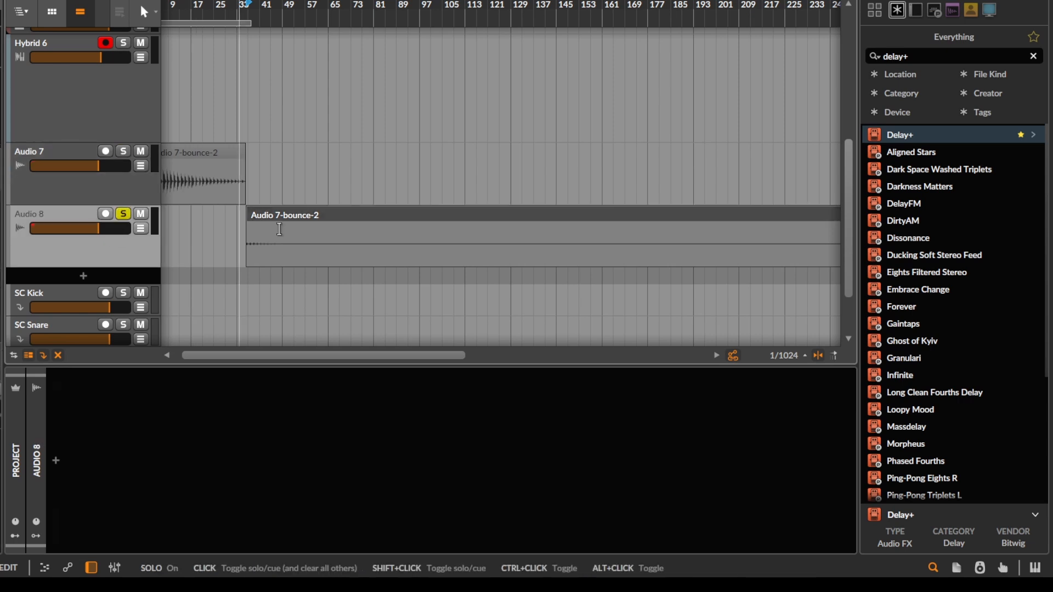
scroll(236, 236, up, 5)
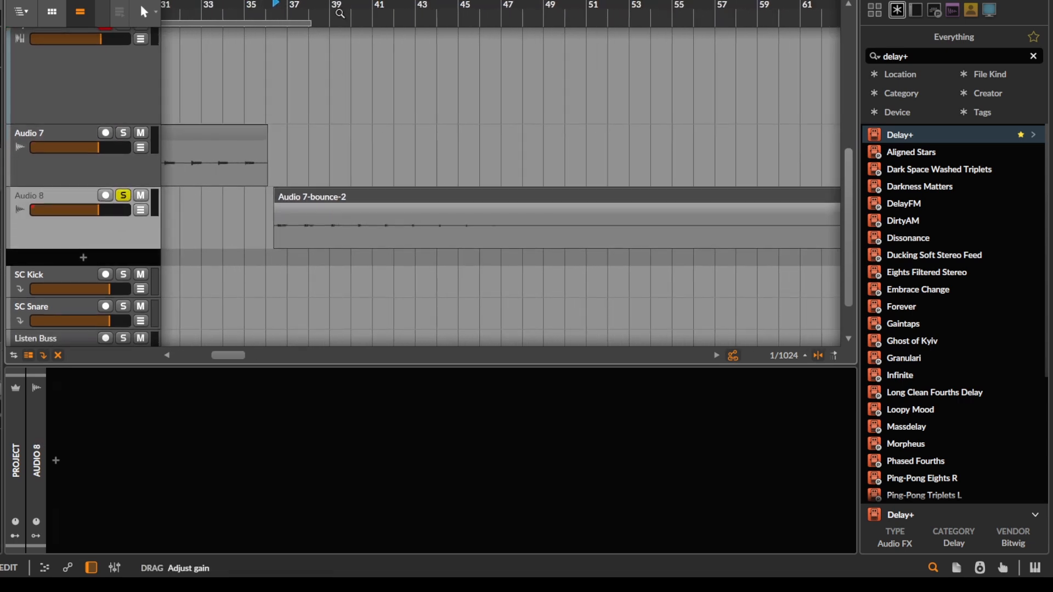
scroll(311, 197, up, 1)
click(80, 460)
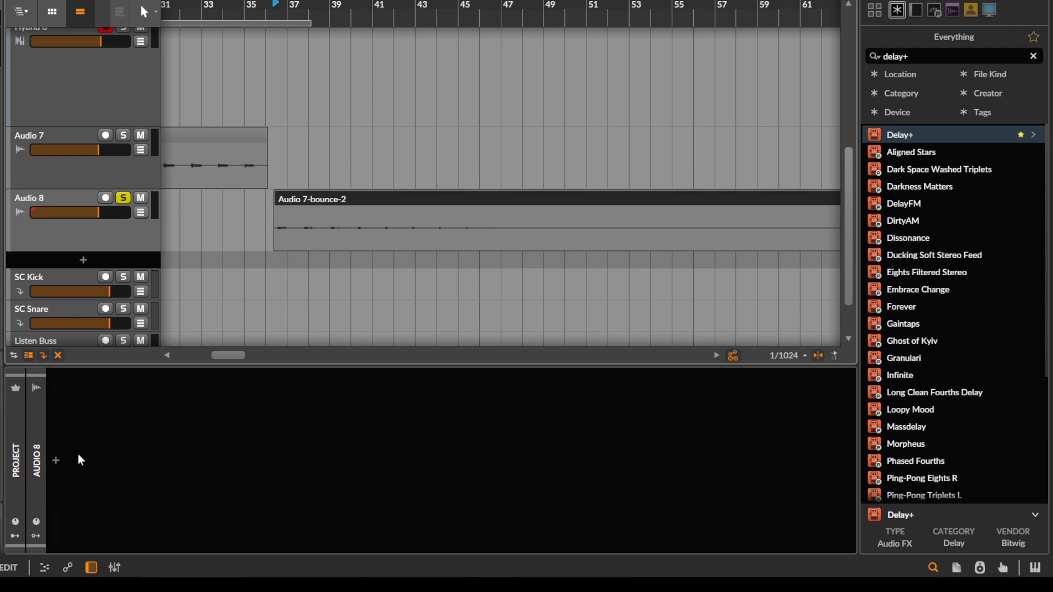
click(57, 462)
text(tool)
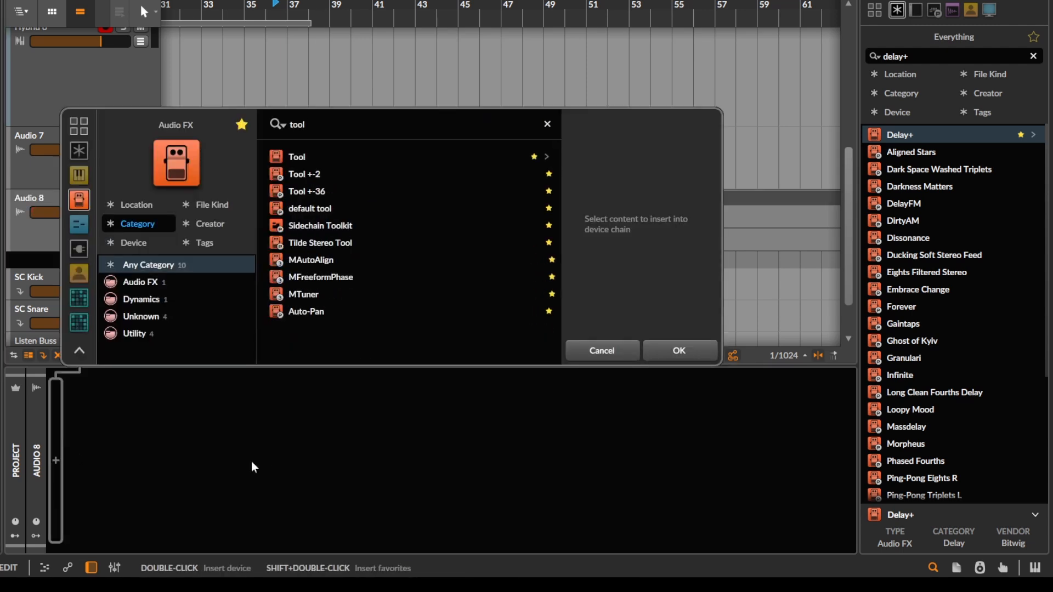
click(251, 462)
key(Delete)
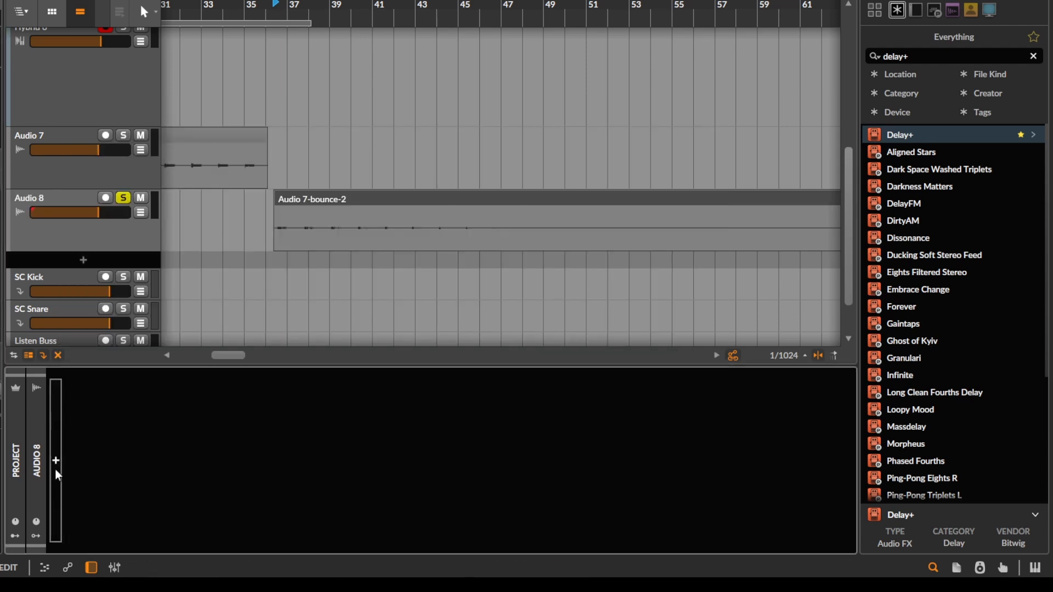
- Insert the default tool preset on Audio 8 and set its Volume to +18.1 dB and Gain to +36.0 dB
click(55, 468)
text(tool)
key(Down)
key(Down)
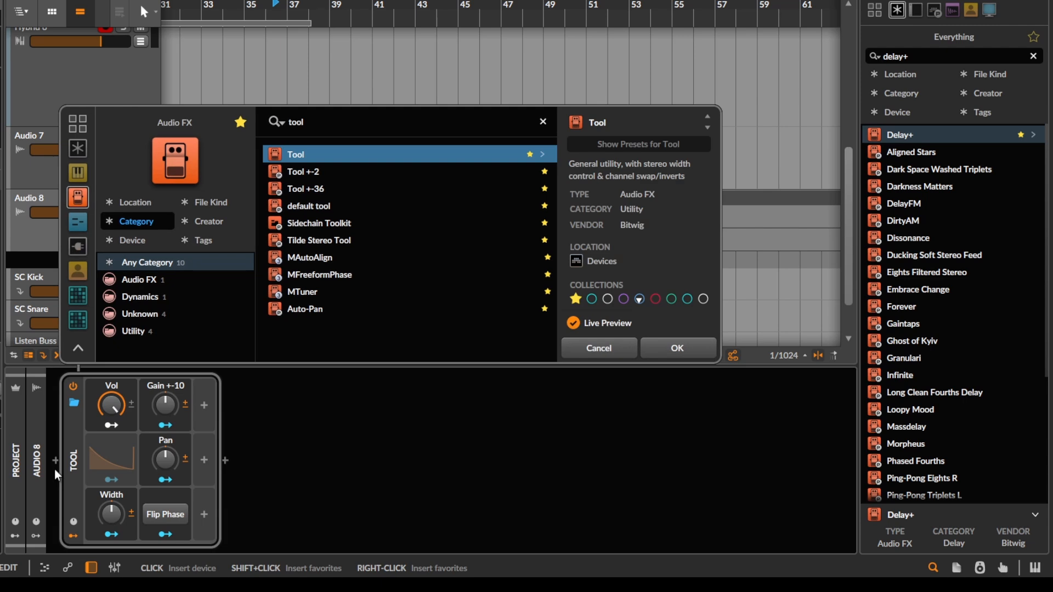
key(Down)
key(Down)
key(Return)
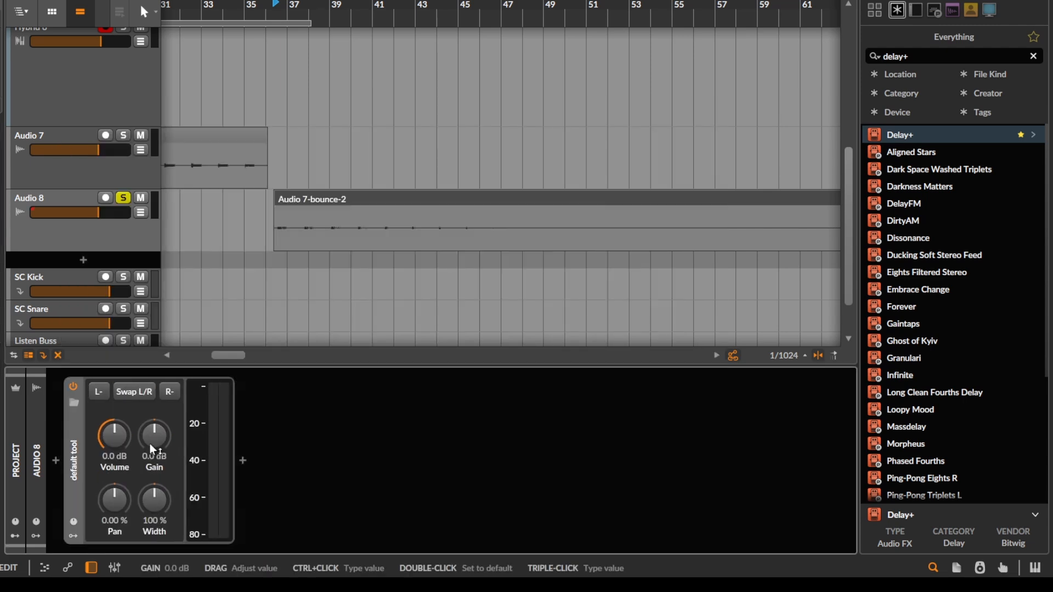
scroll(220, 243, down, 4)
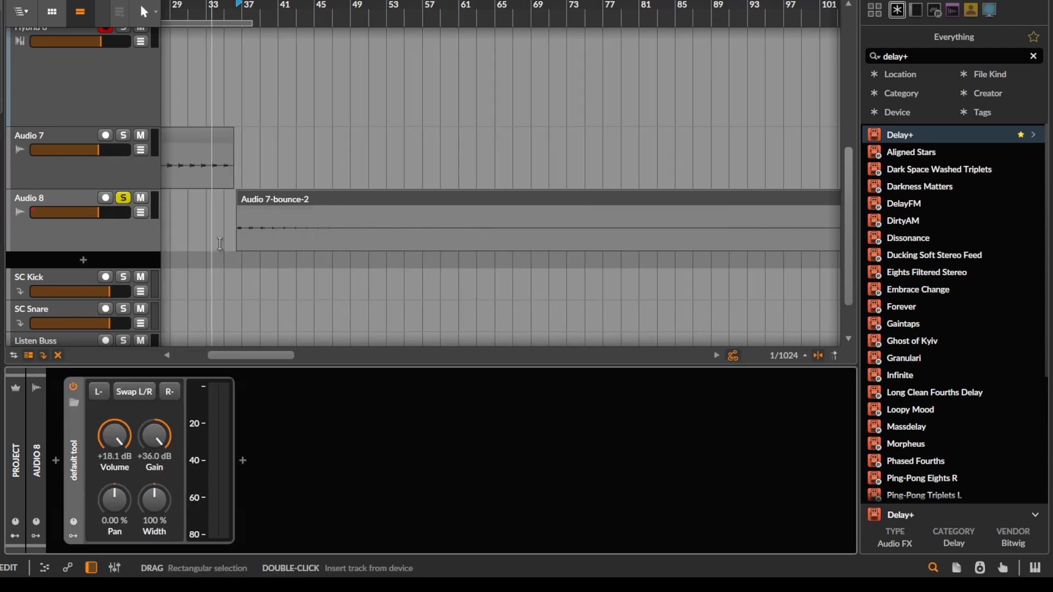
- Mark the Audio 8 tail clip along its length and add a new audio track below Audio 8
drag(237, 219, 1012, 200)
scroll(724, 203, down, 6)
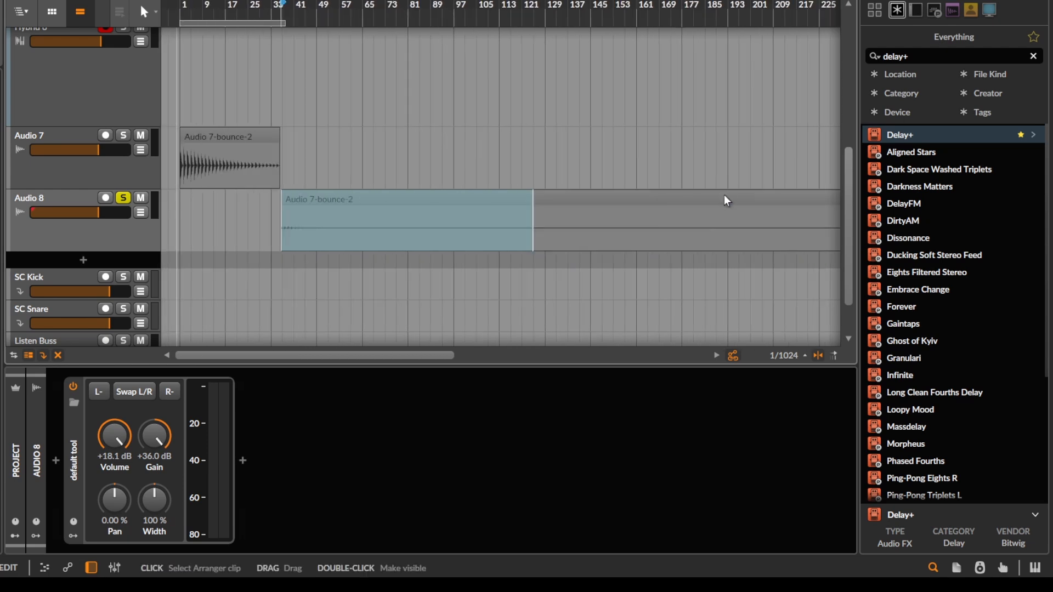
drag(374, 231, 824, 225)
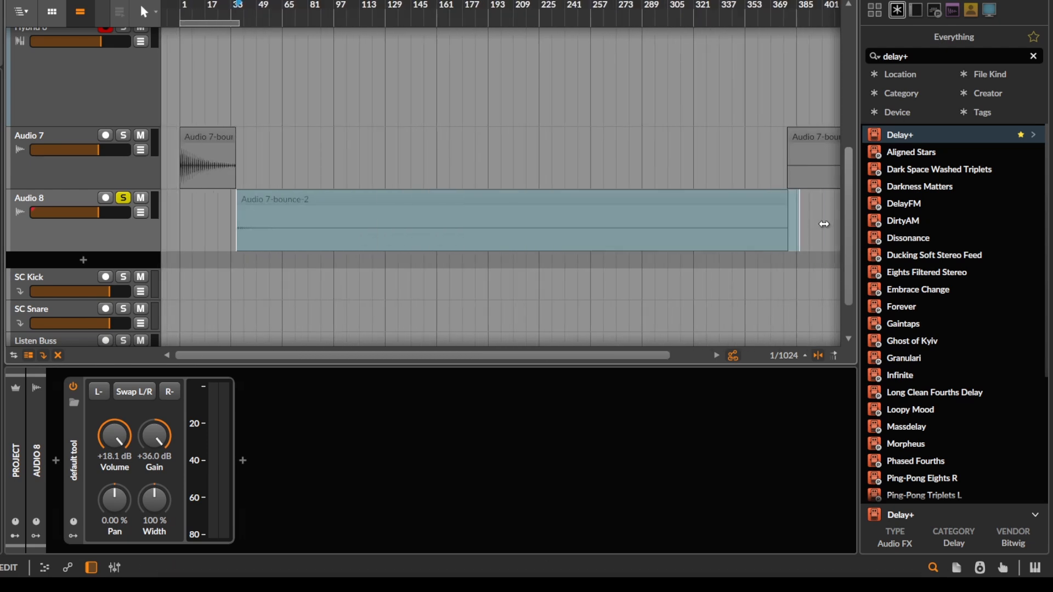
click(91, 236)
key(ctrl+t)
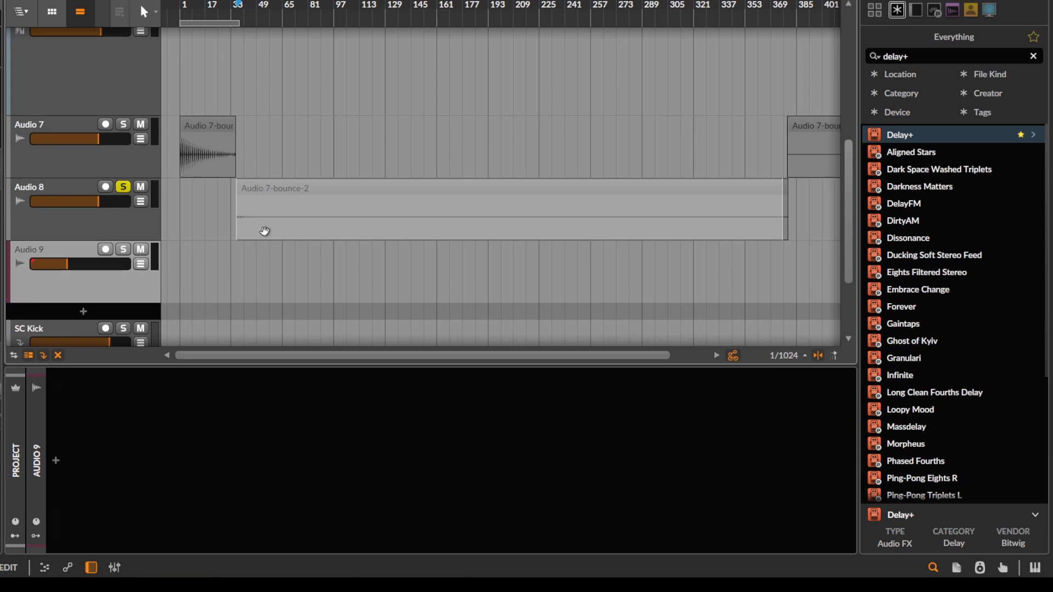
click(273, 210)
click(403, 276)
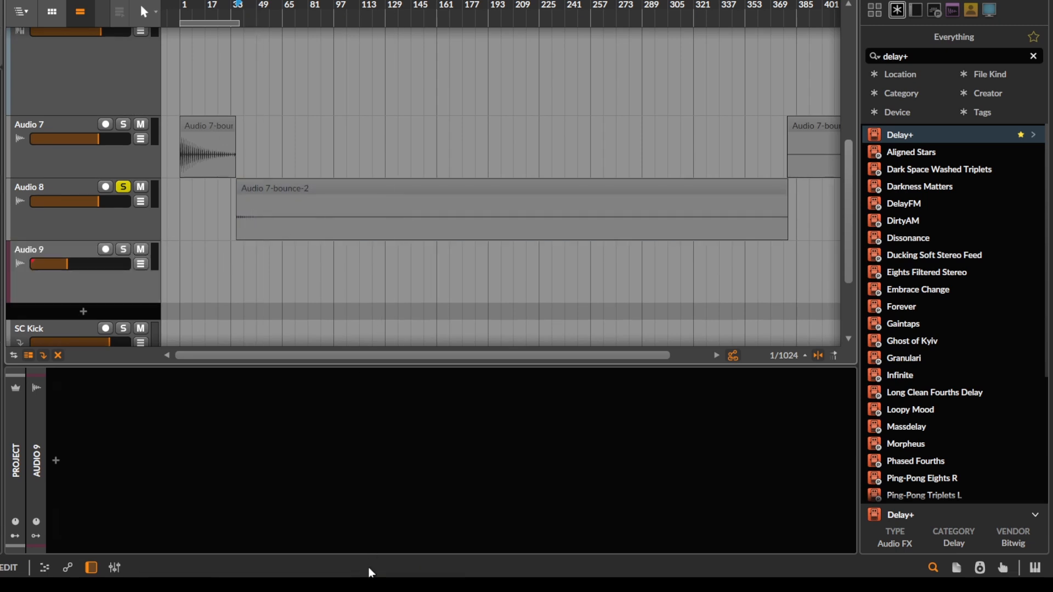
- Split the Audio 8 tail clip about midway between bars 40 and 41 and play from the split
scroll(369, 190, up, 3)
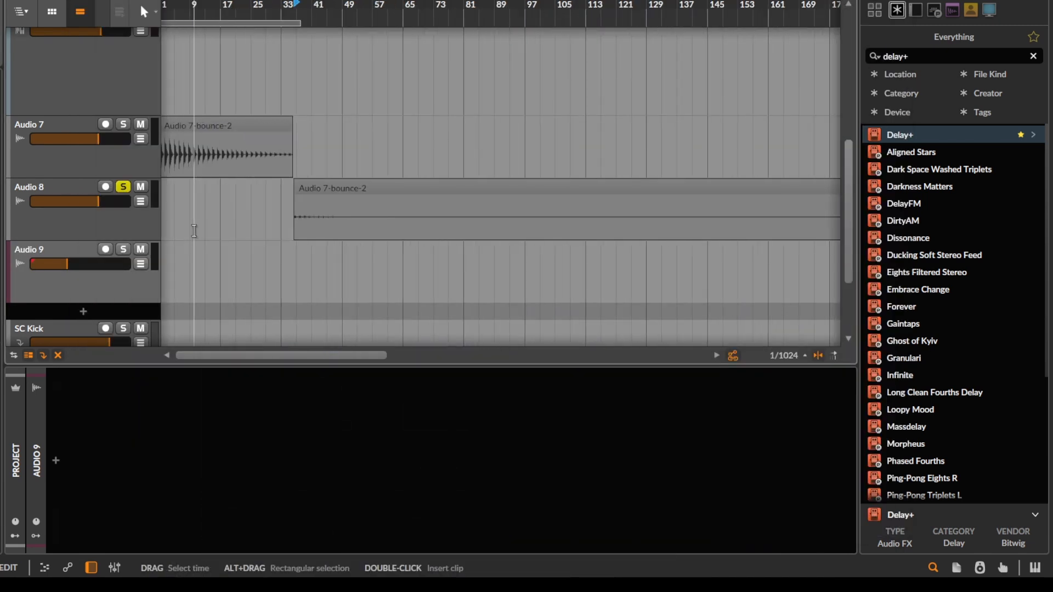
scroll(364, 222, up, 5)
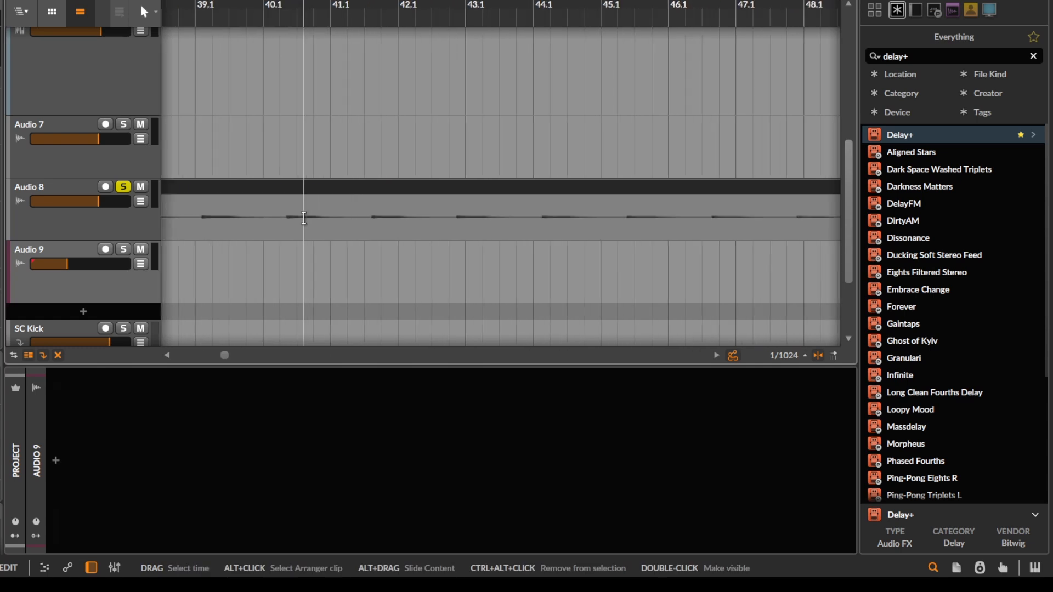
click(310, 214)
key(ctrl+e)
scroll(357, 197, down, 1)
key(space)
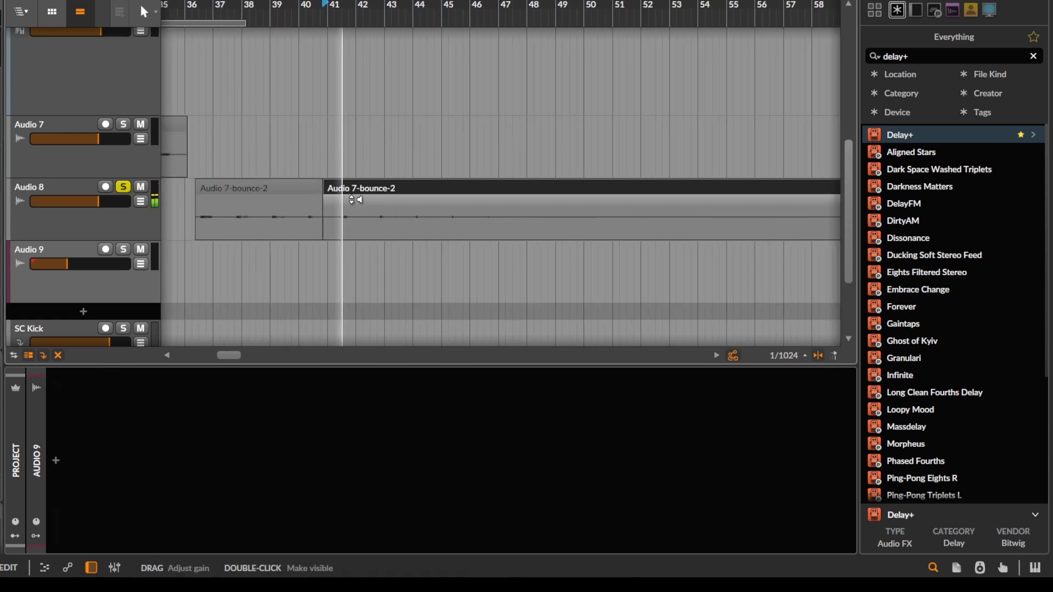
key(space)
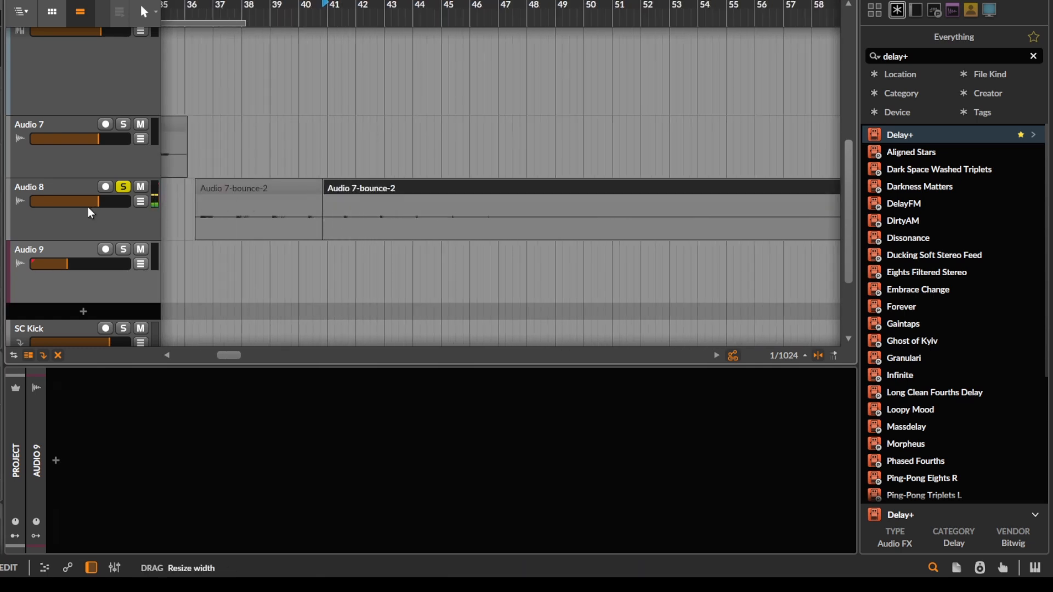
- Lower the Audio 8 volume to -8.7 dB and check the devices on Listen Buss, Master and Audio 8
click(122, 187)
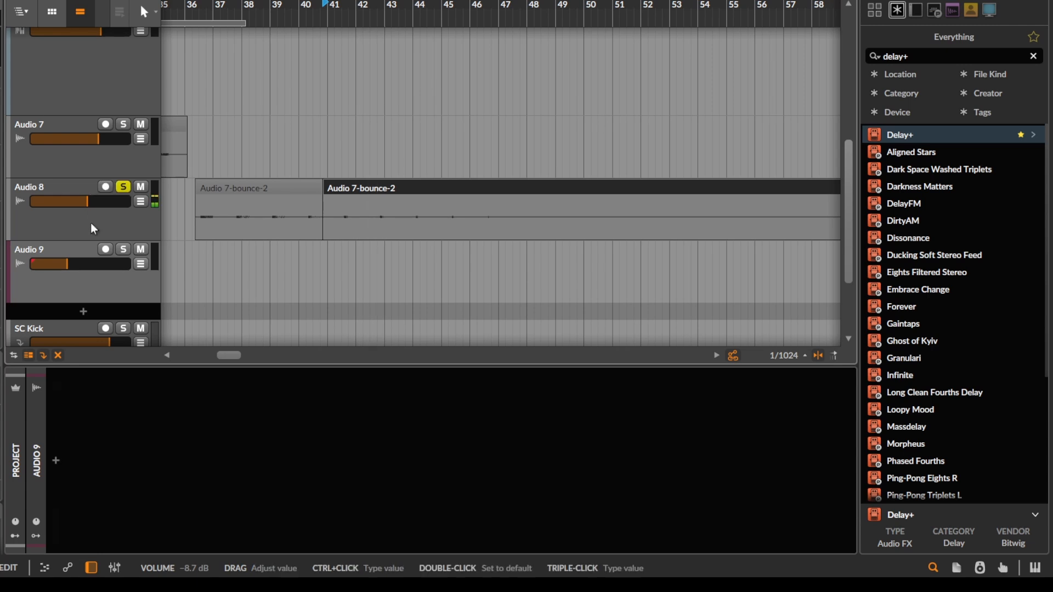
scroll(88, 236, down, 3)
click(60, 292)
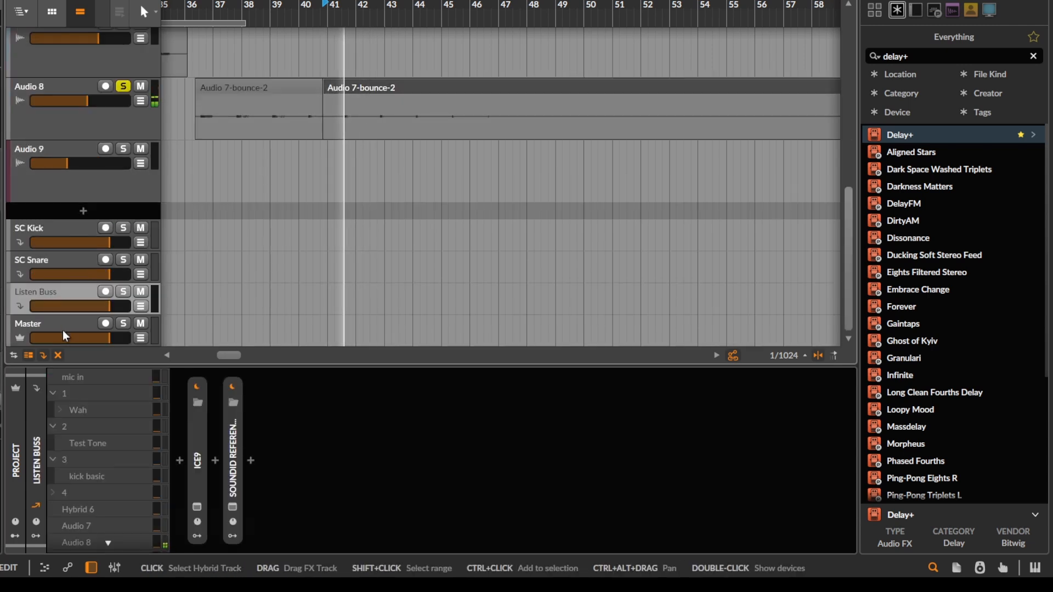
click(63, 331)
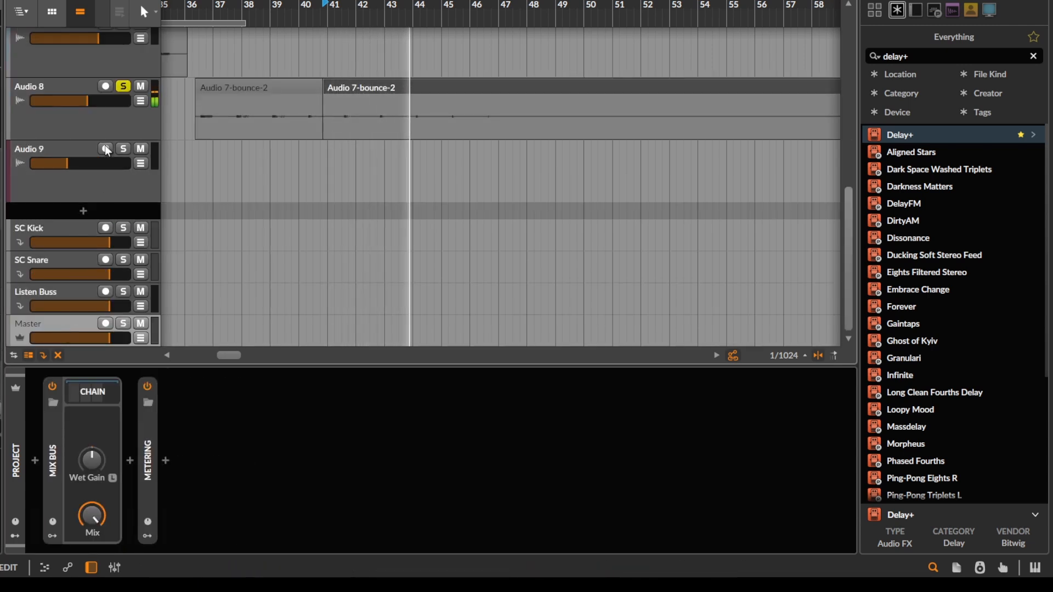
click(91, 129)
scroll(383, 164, up, 2)
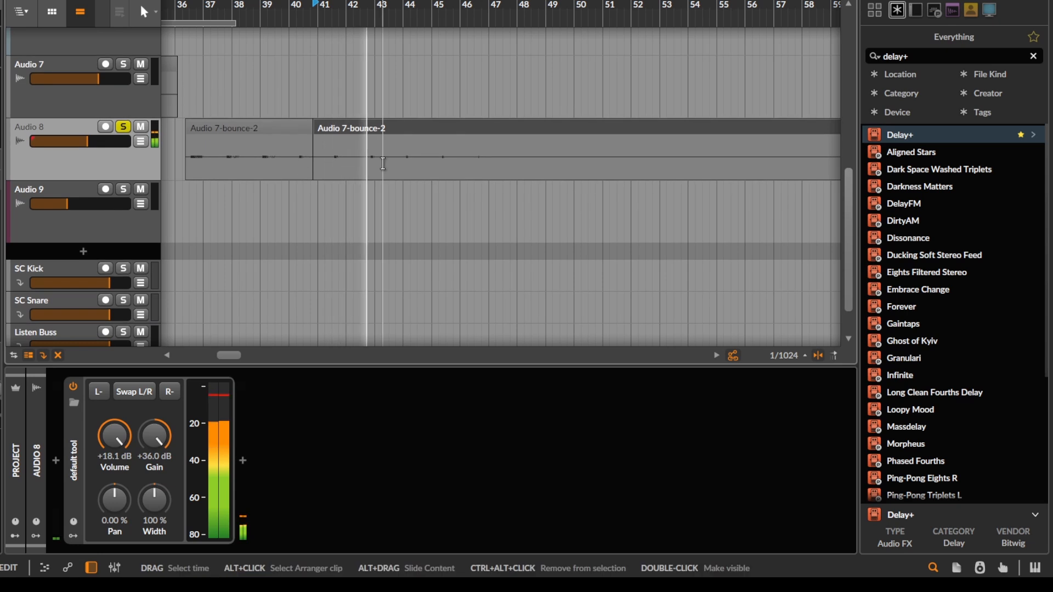
- Examine the waveform of the Audio 8 clip after the split in the clip editor and return to the device chain
scroll(382, 170, up, 1)
scroll(334, 184, up, 2)
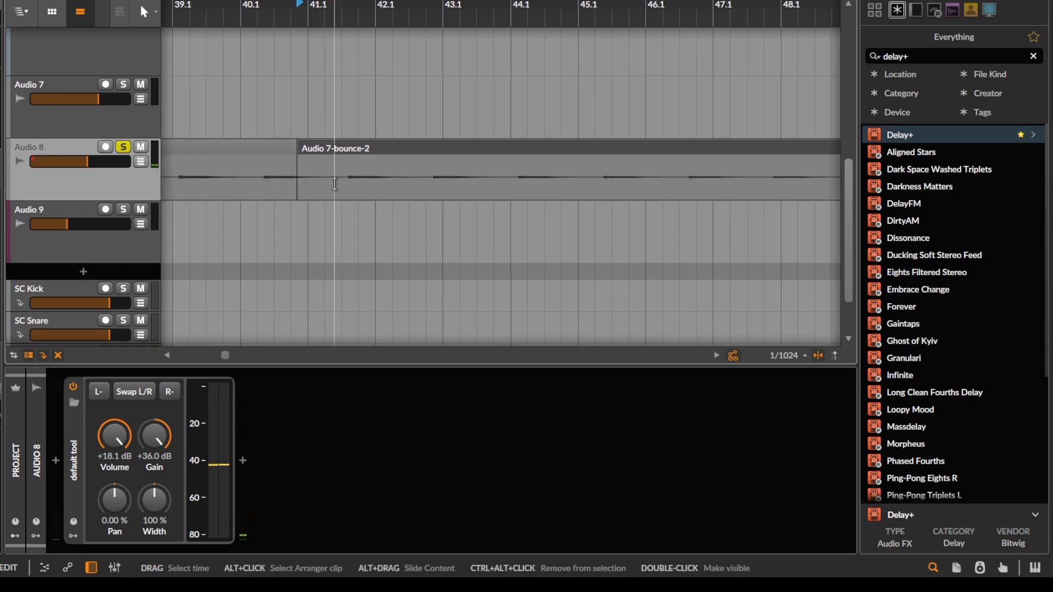
double_click(379, 147)
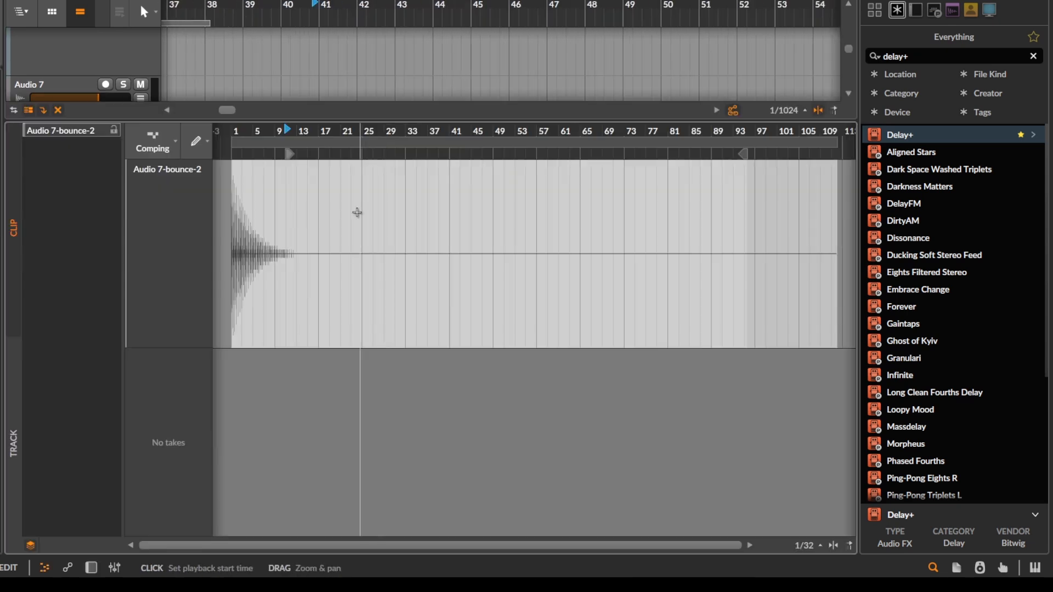
drag(236, 183, 552, 238)
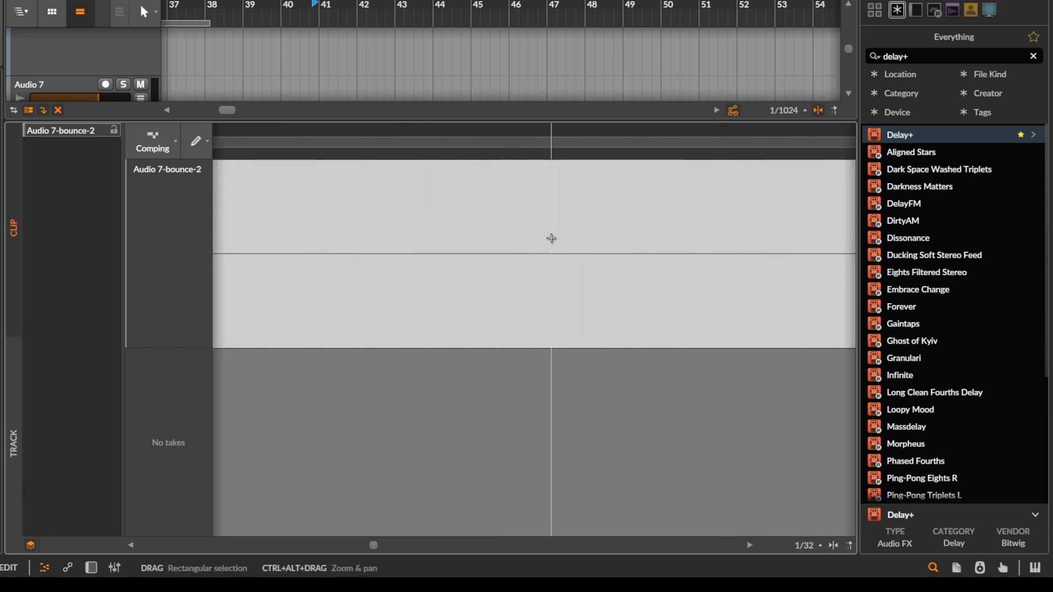
key(d)
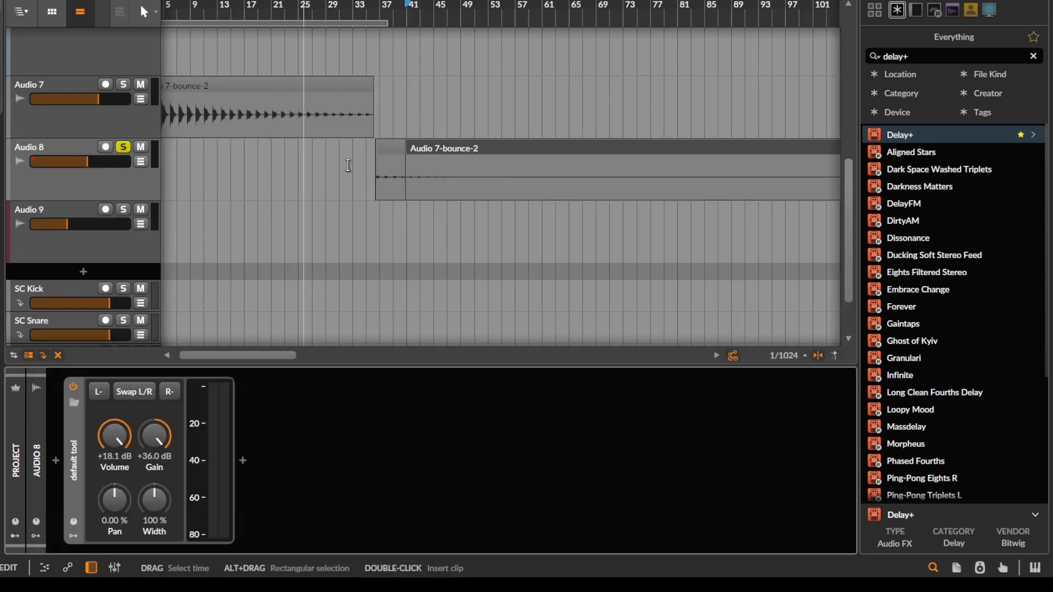
- Remove the Audio 8 section before the split and raise the track volume while auditioning the remaining tail
scroll(400, 191, up, 5)
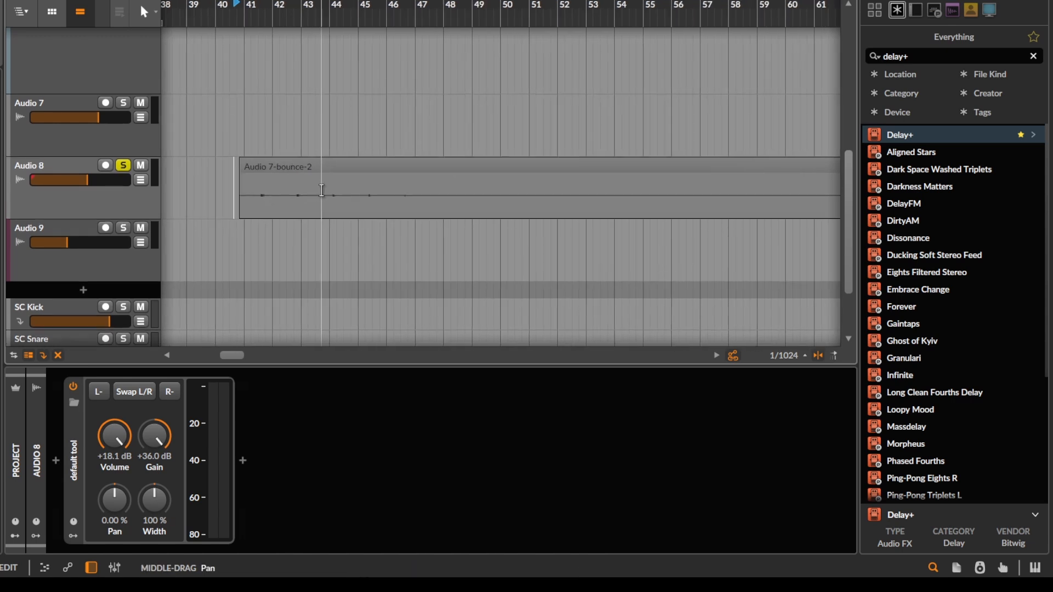
drag(95, 180, 105, 180)
click(71, 204)
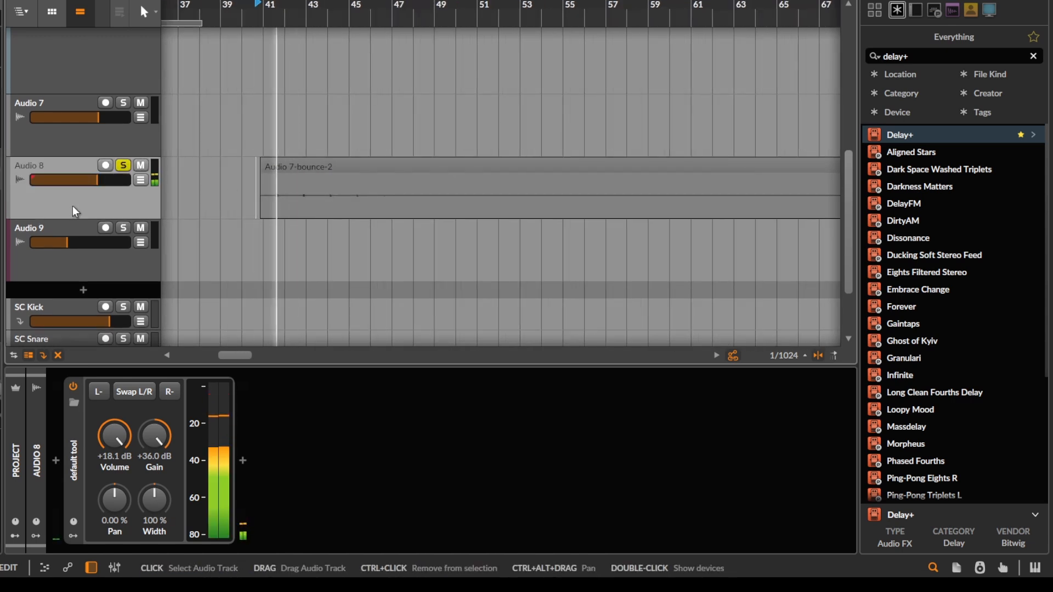
key(space)
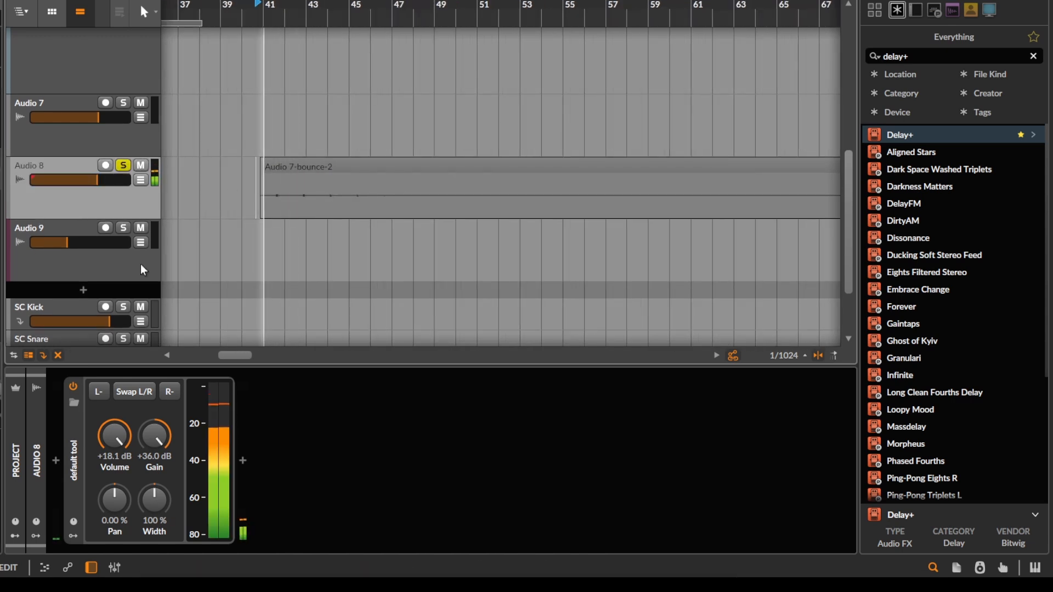
- Move the remaining tail clip from Audio 8 to Audio 9 and solo Audio 9 in place of Audio 8
click(282, 182)
drag(283, 182, 273, 244)
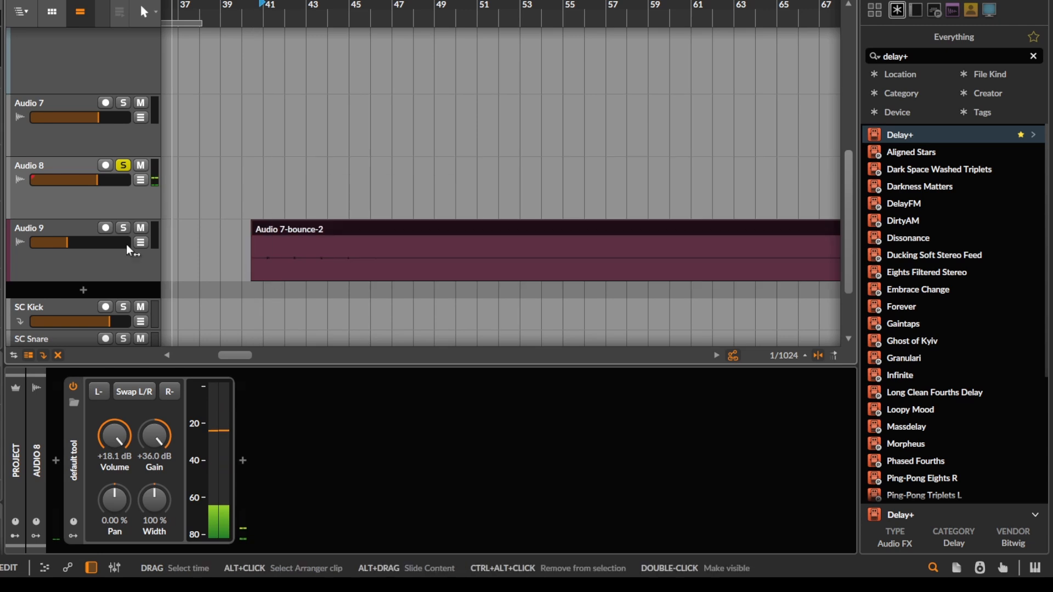
click(122, 227)
click(266, 253)
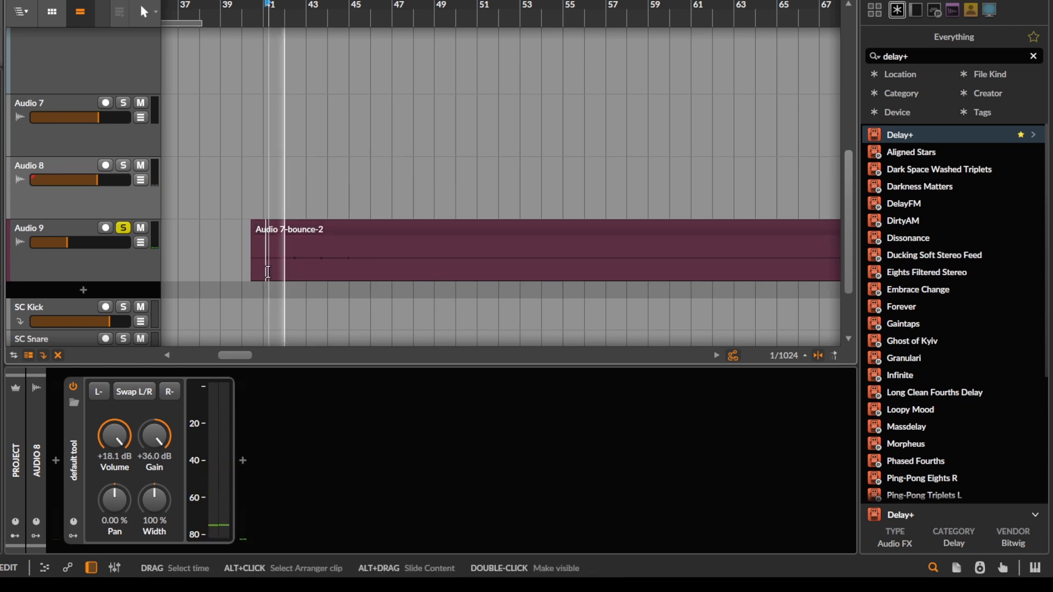
click(453, 33)
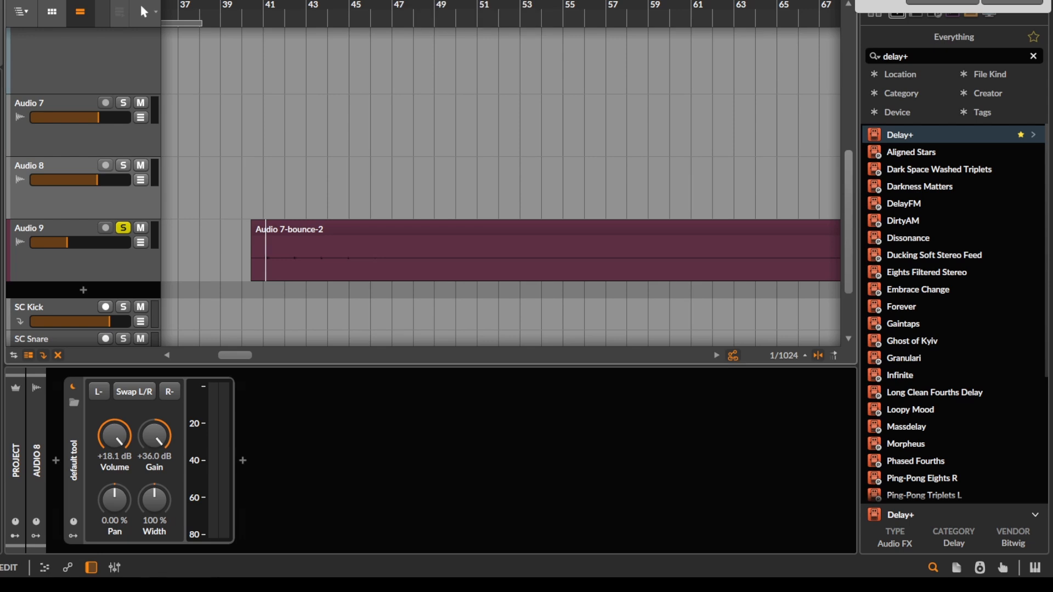
- Raise the Audio 9 track volume to -1.2 dB
scroll(332, 193, down, 5)
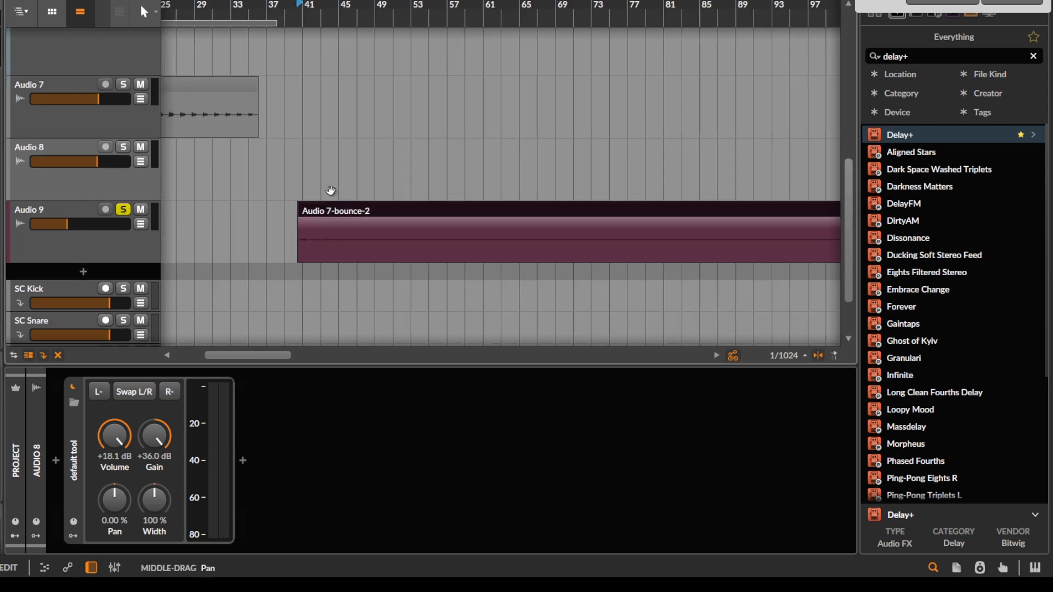
scroll(318, 175, down, 2)
scroll(188, 200, up, 6)
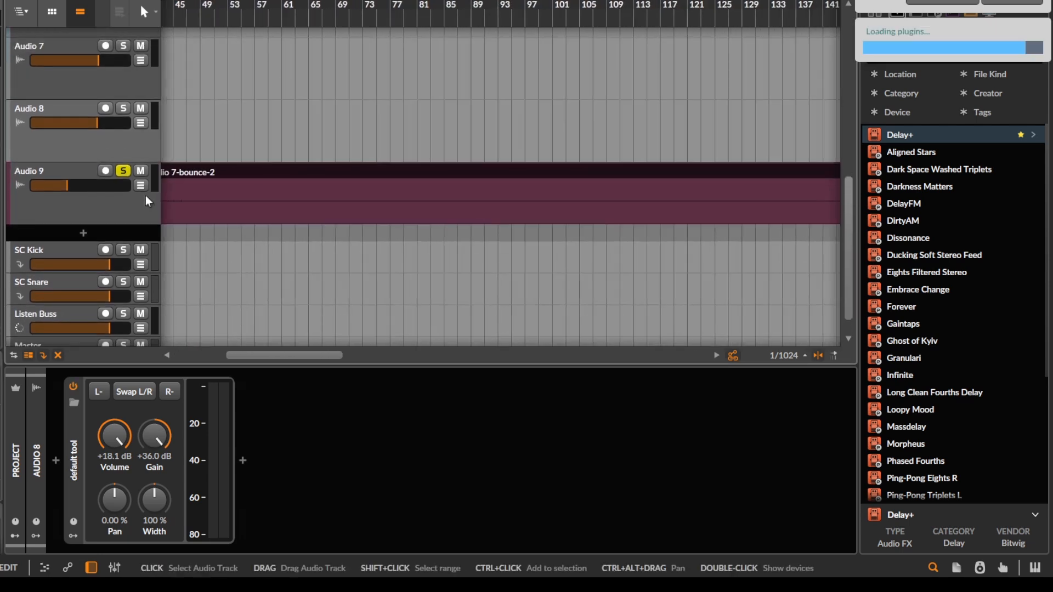
scroll(220, 186, left, 5)
scroll(247, 181, up, 1)
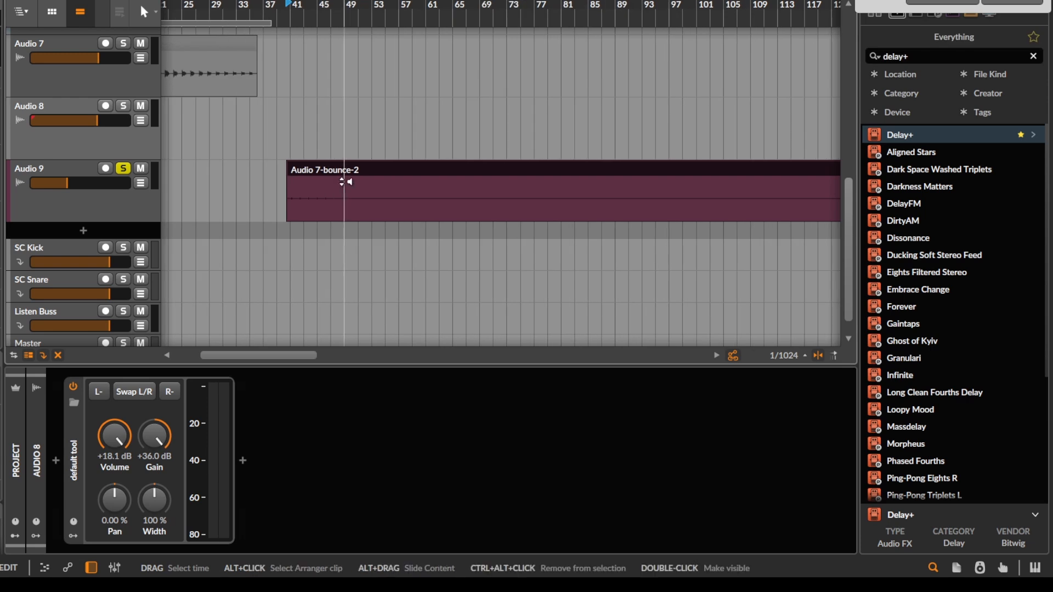
drag(67, 183, 102, 183)
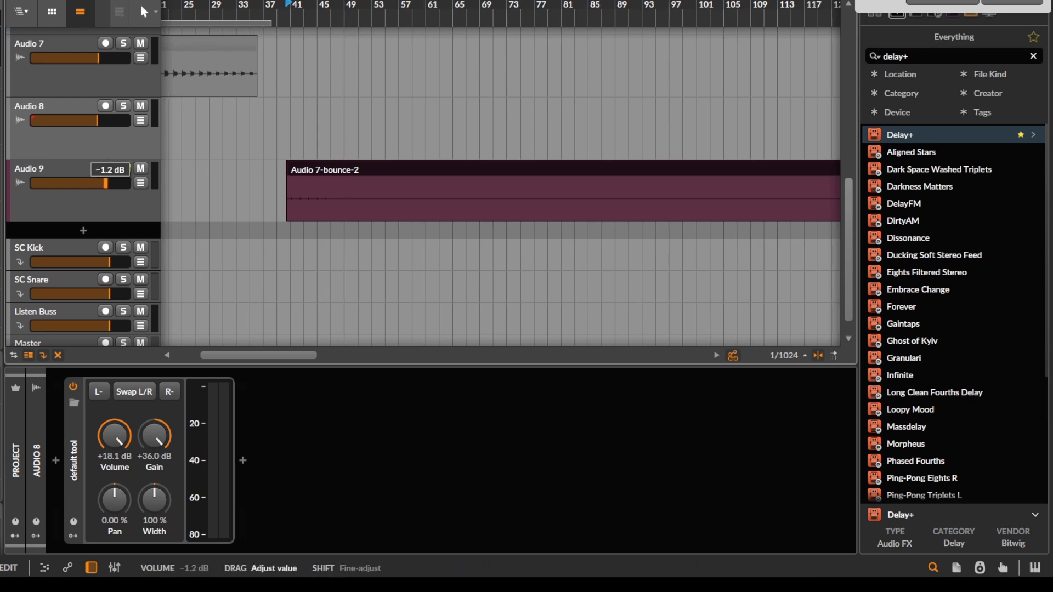
key(s)
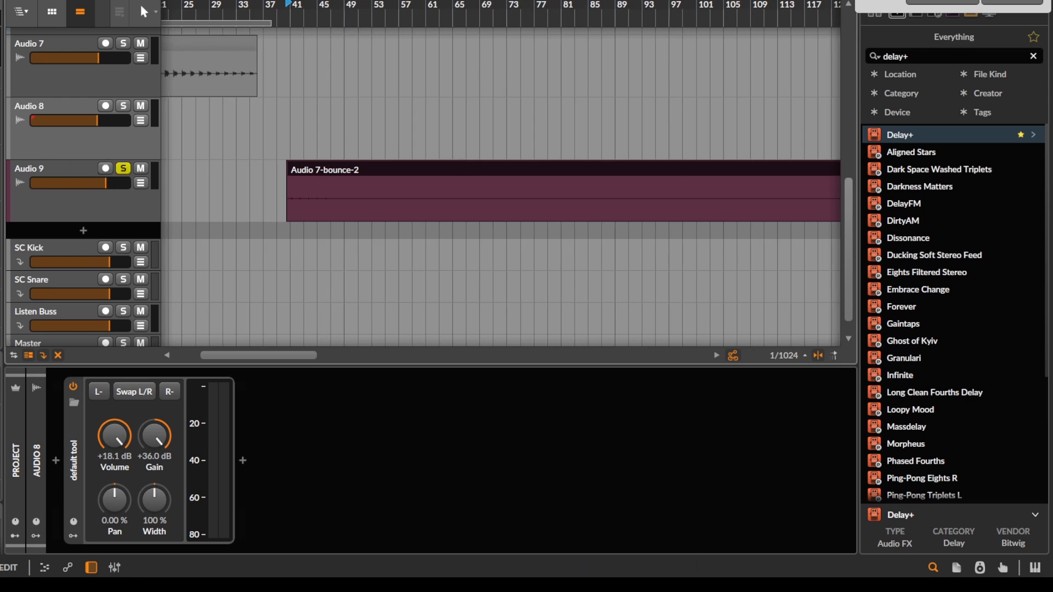
- Bounce the tail clip on Audio 9 in place despite the missing project file
click(355, 176)
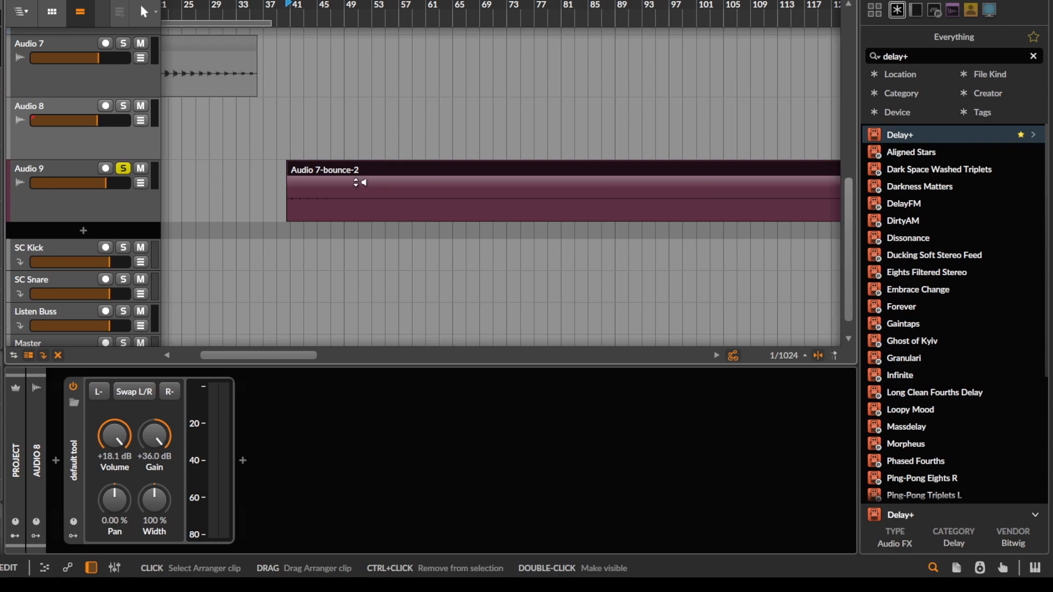
key(ctrl+b)
click(518, 419)
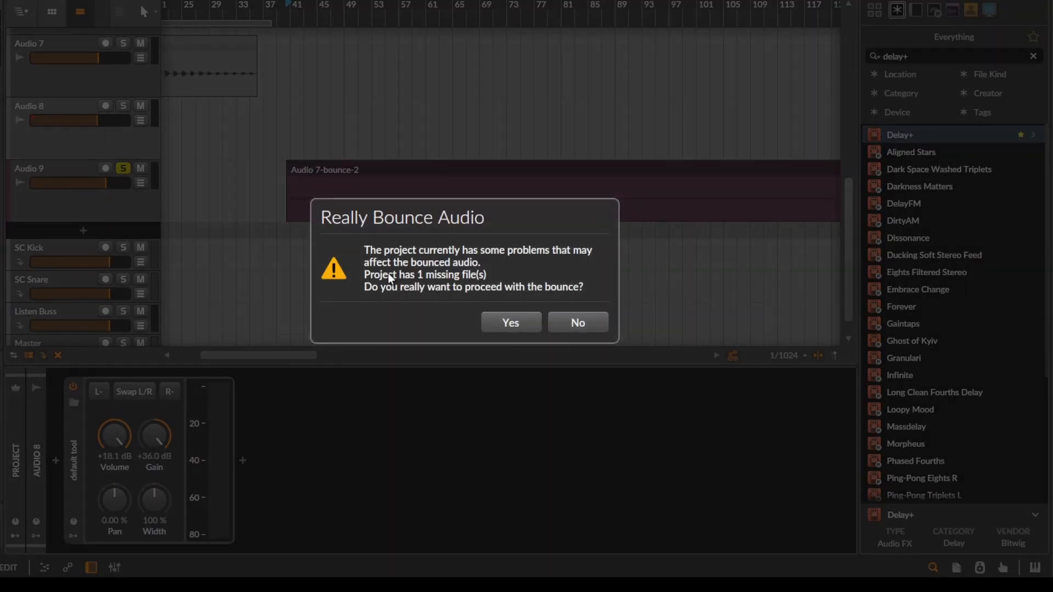
click(495, 318)
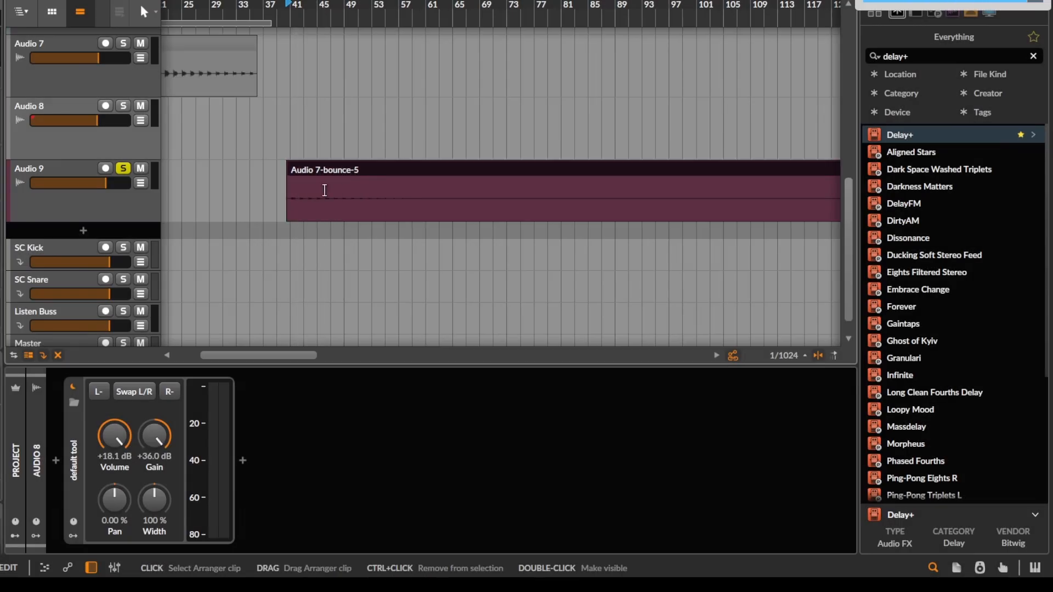
- Bounce the resulting Audio 9 clip in place three more times in succession
scroll(345, 211, up, 3)
scroll(383, 216, down, 5)
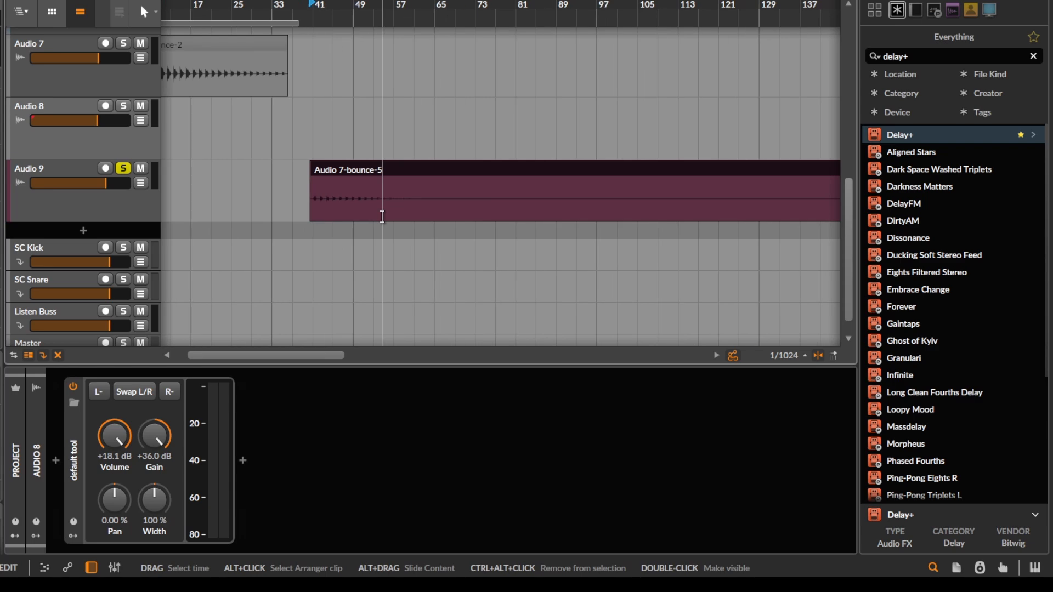
key(ctrl+b)
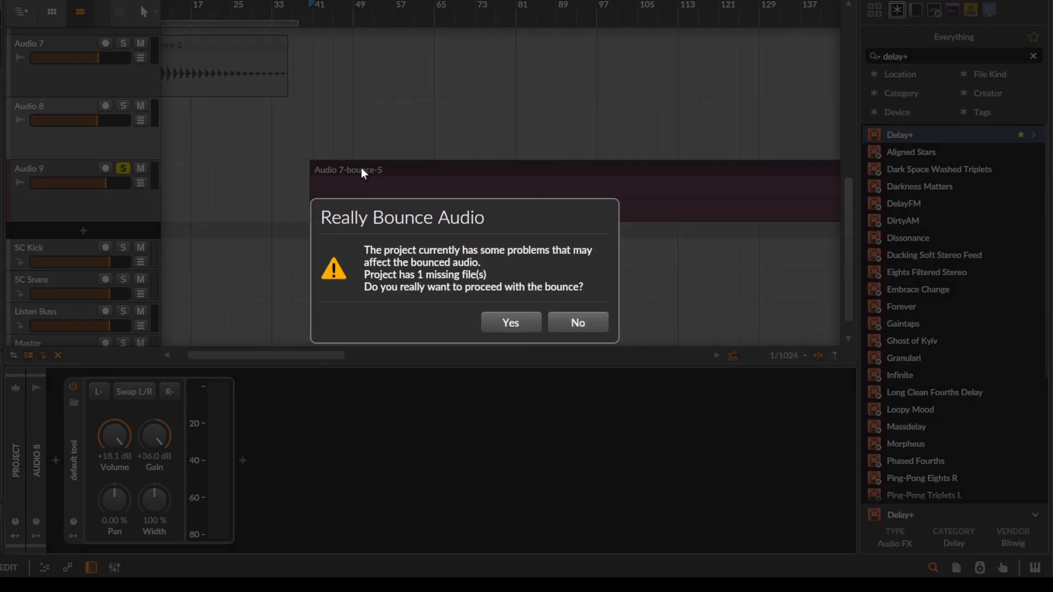
click(491, 323)
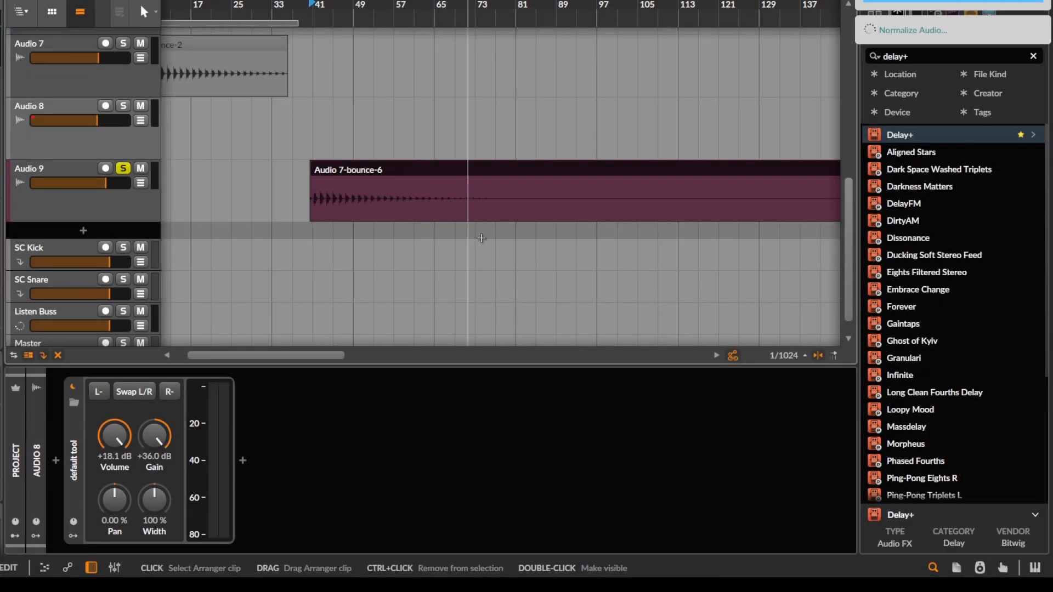
click(415, 207)
key(ctrl+b)
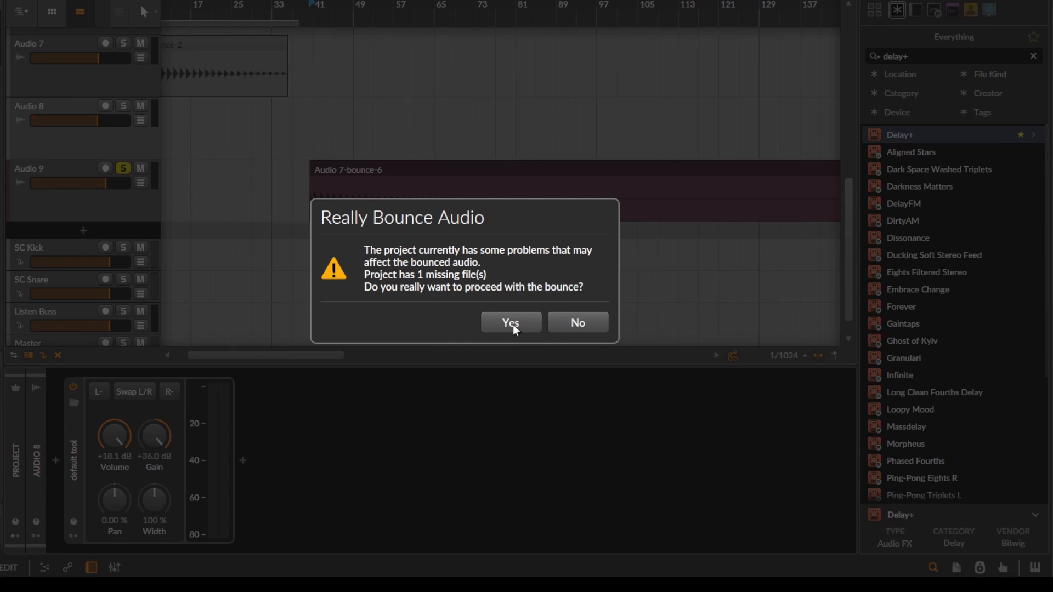
click(512, 324)
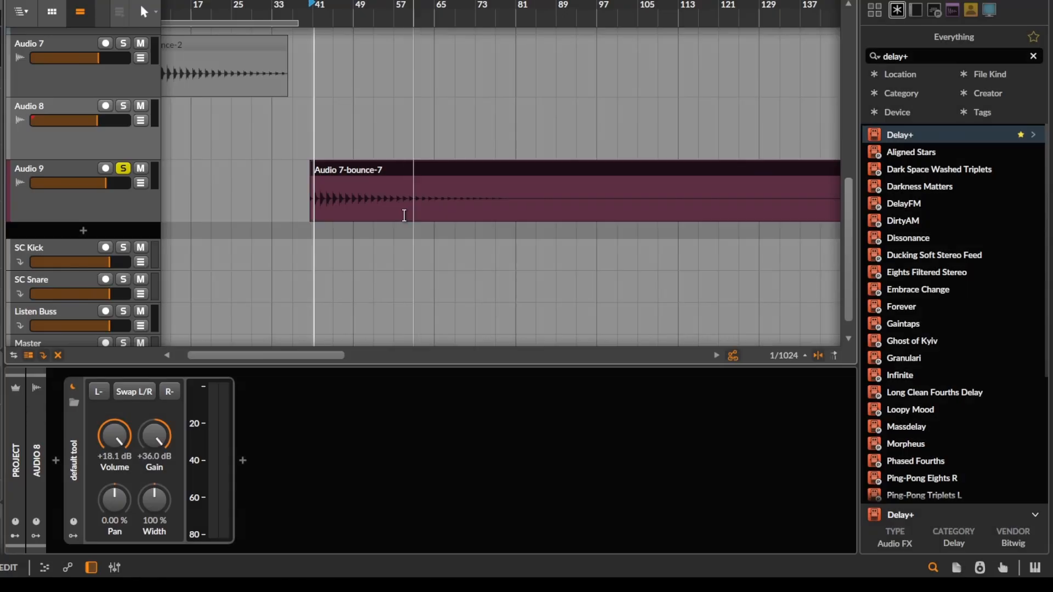
click(426, 185)
key(ctrl+b)
click(513, 324)
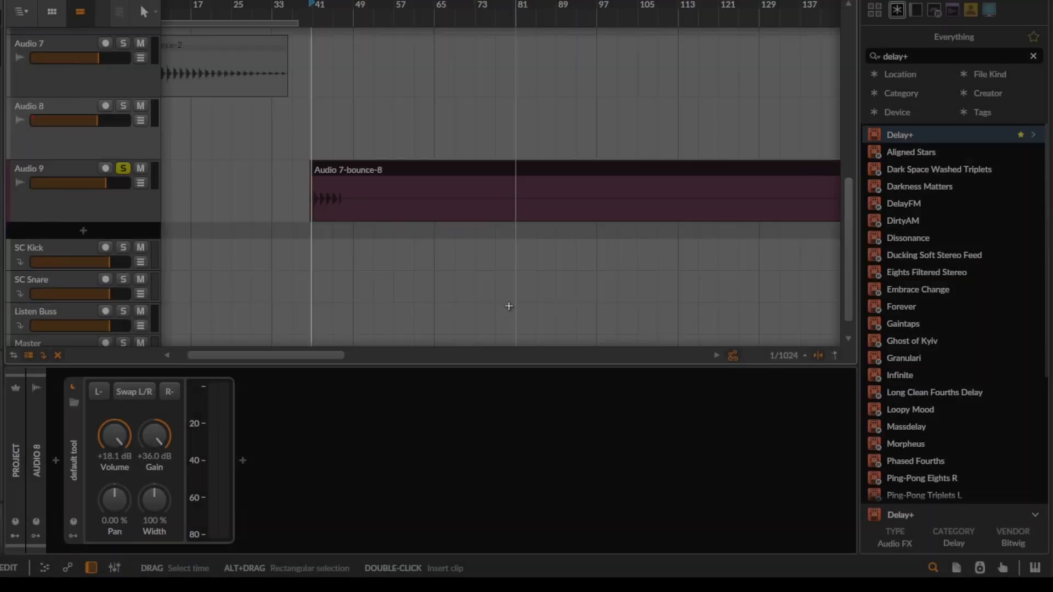
- Examine the bounced clip's waveform in the clip editor and delete its opening section up to about bar 53 on Audio 9
double_click(451, 179)
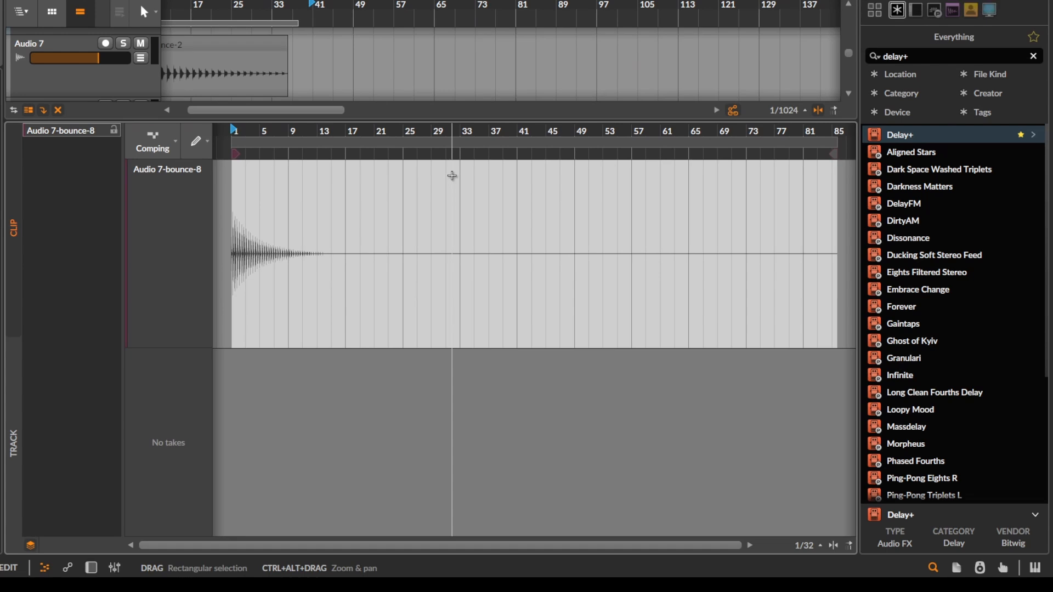
key(d)
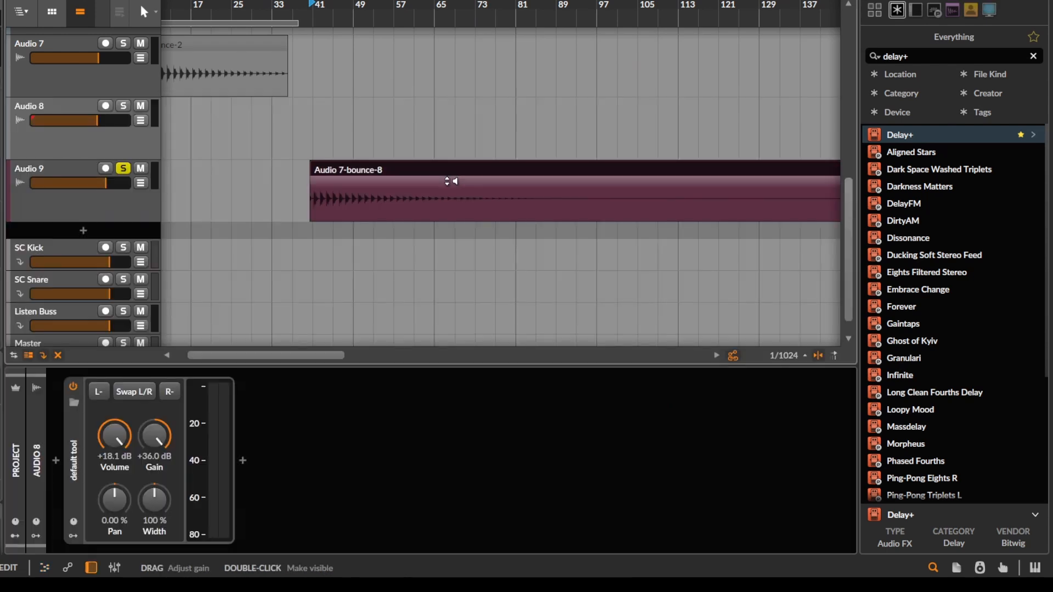
drag(381, 202, 223, 202)
key(Delete)
- Split the Audio 9 clip just before bar 88, remove the part before the split and bounce the remaining tail in place
scroll(506, 204, up, 2)
drag(505, 204, 411, 208)
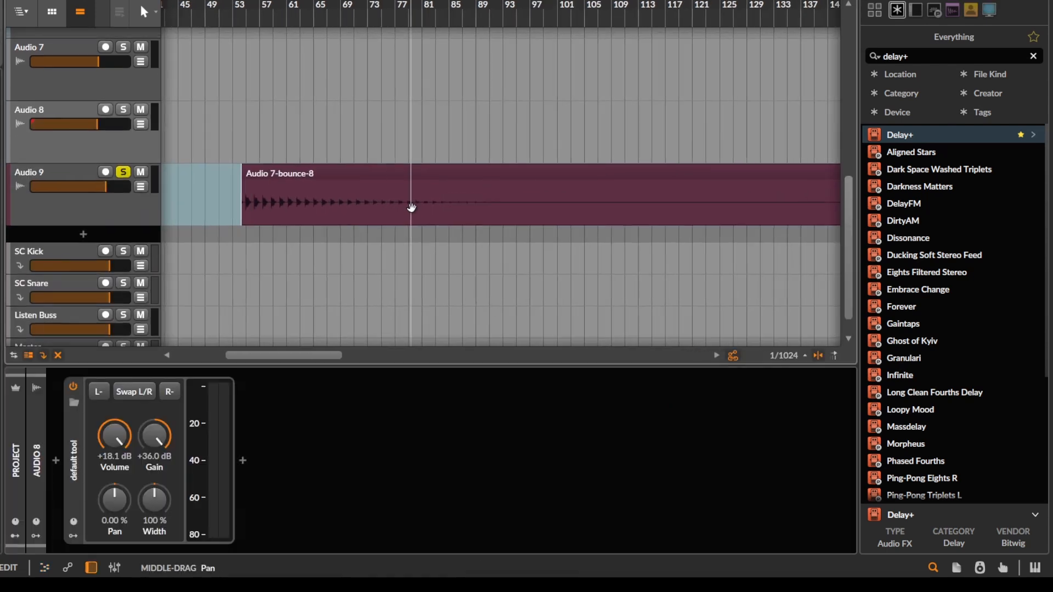
scroll(454, 192, up, 6)
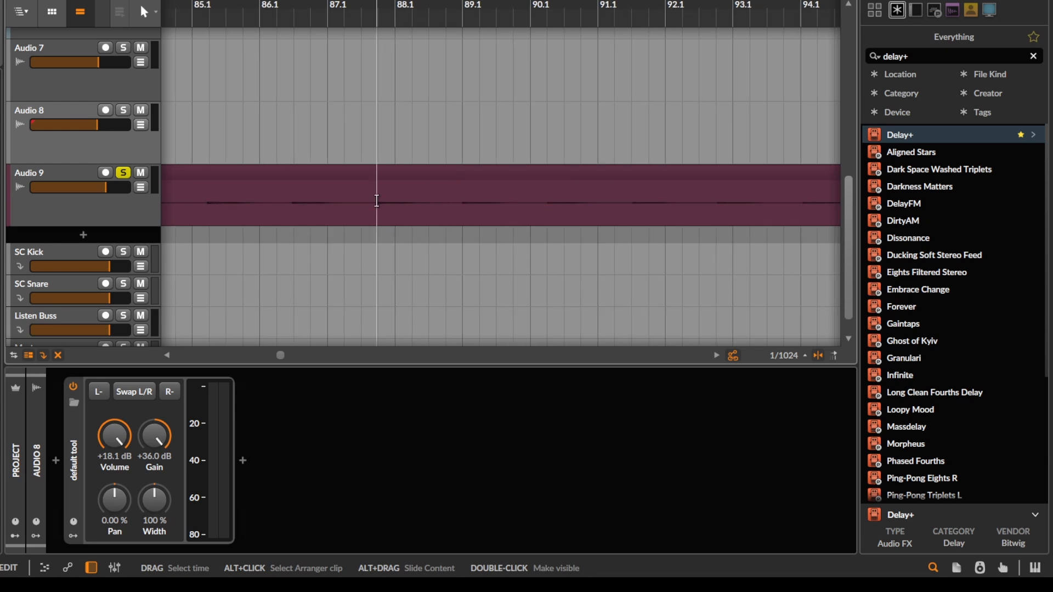
key(ctrl+e)
click(327, 171)
key(Delete)
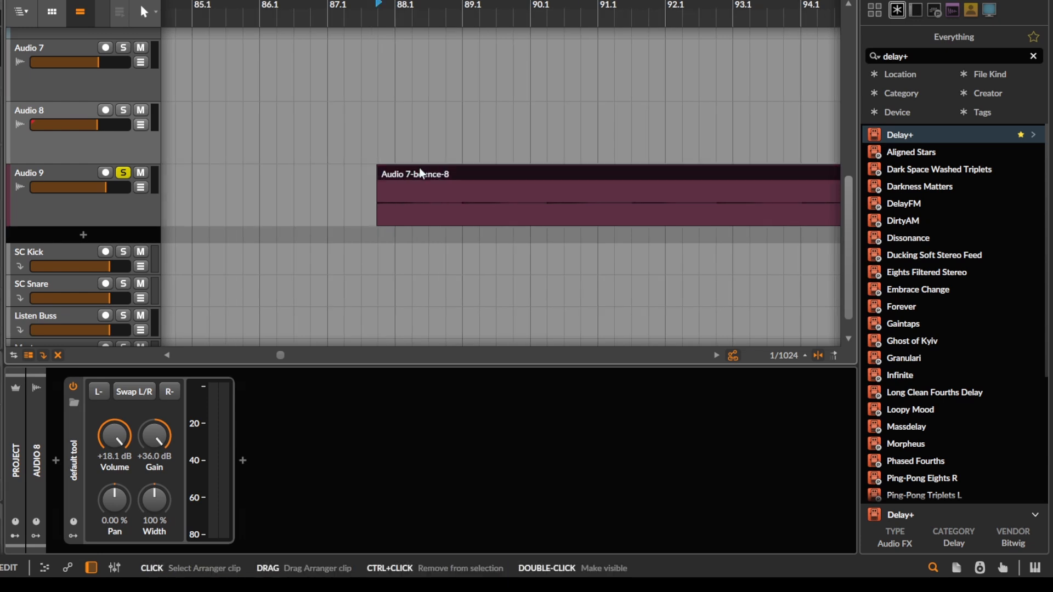
key(ctrl+b)
click(505, 318)
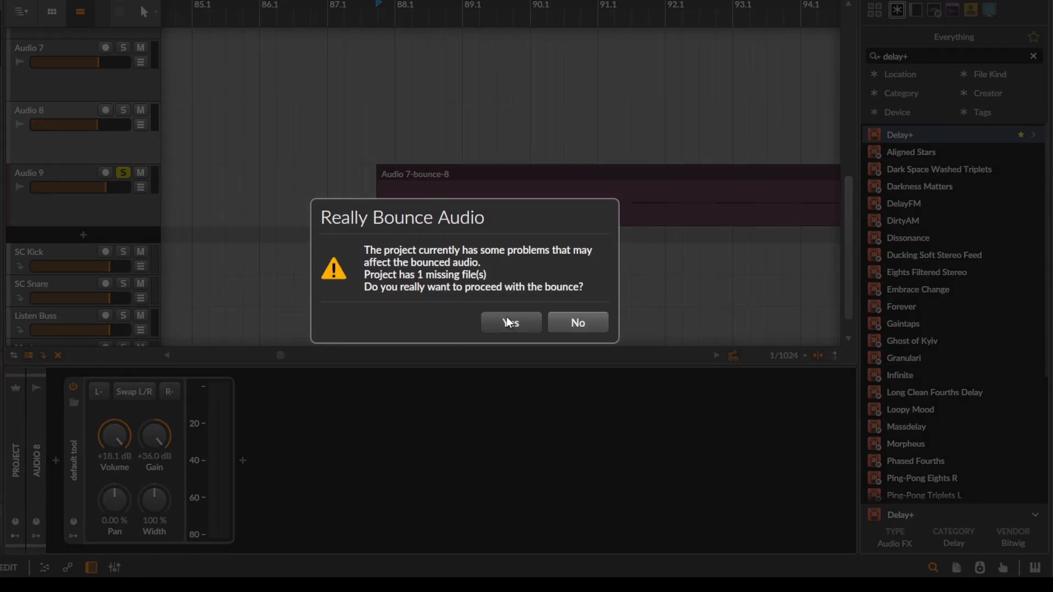
- Show the Master track's device chain and collapse its METERING and MIX BUS devices
scroll(34, 335, down, 1)
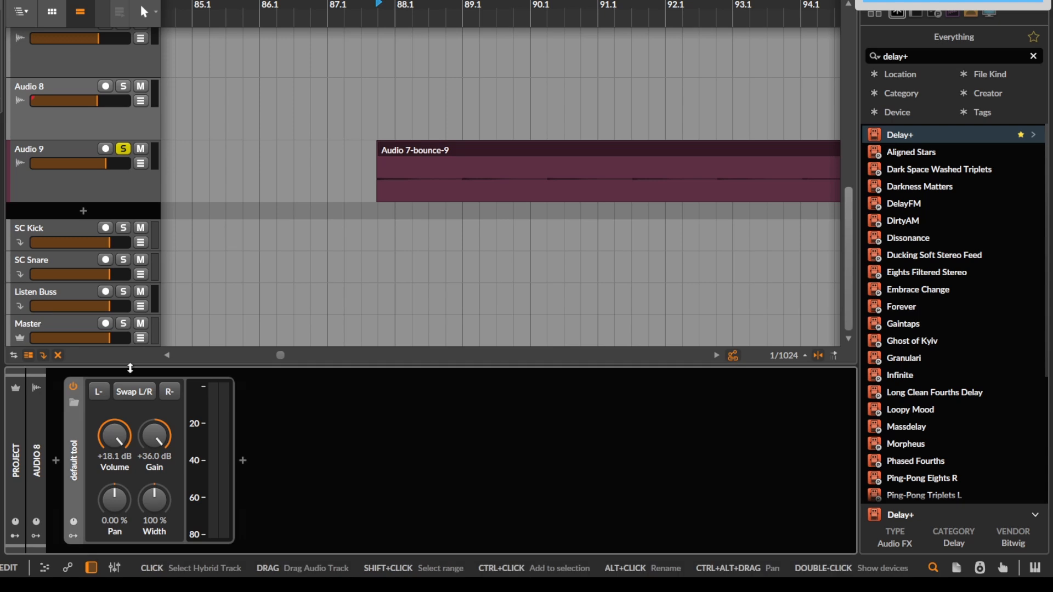
click(39, 322)
double_click(153, 442)
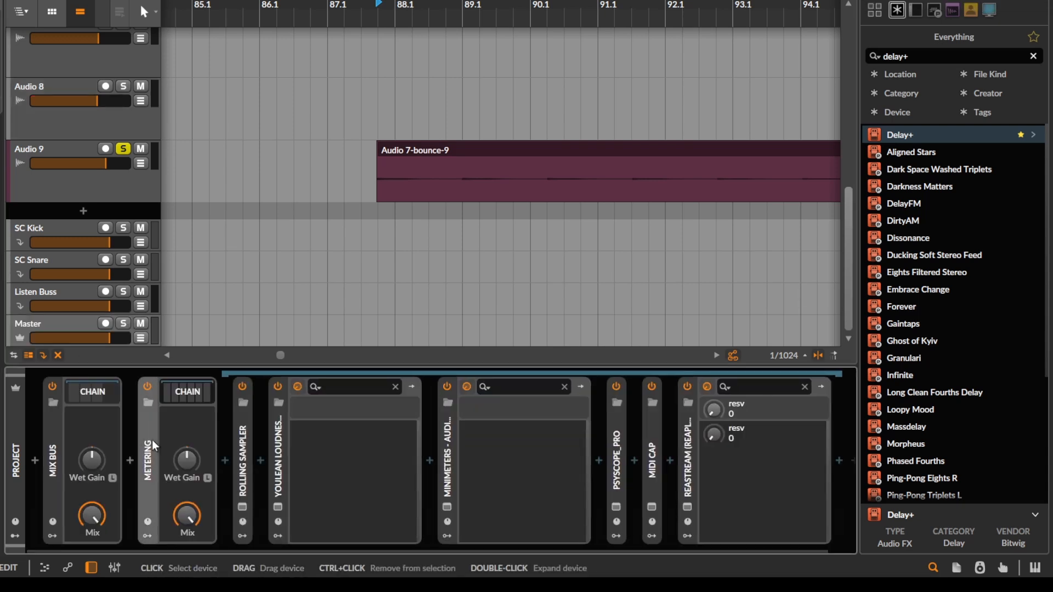
double_click(152, 439)
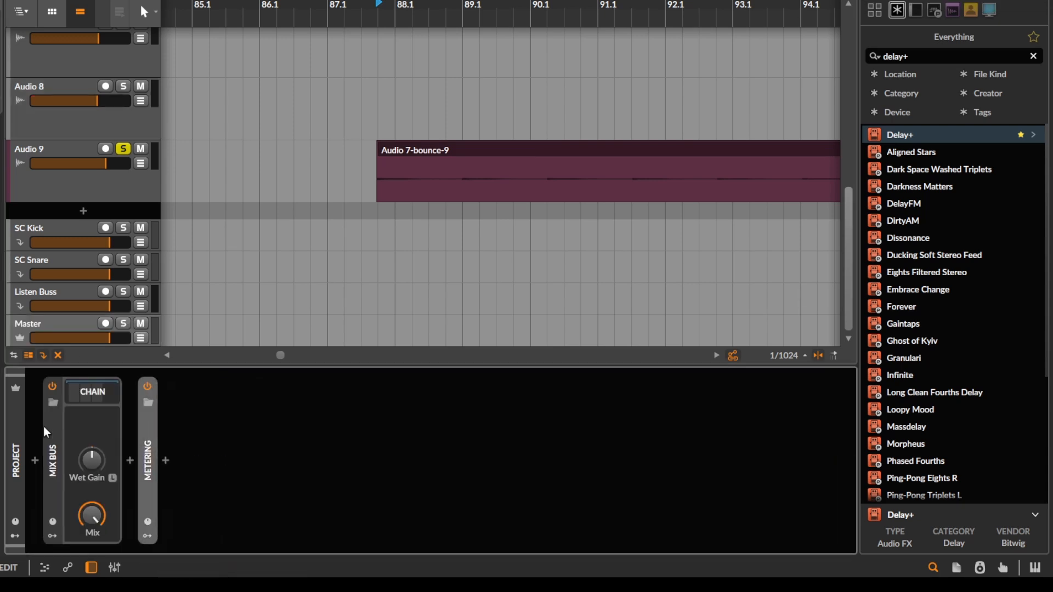
double_click(52, 440)
- Raise the Audio 9 track volume while auditioning the tail and bounce its clip in place again
scroll(282, 274, left, 1)
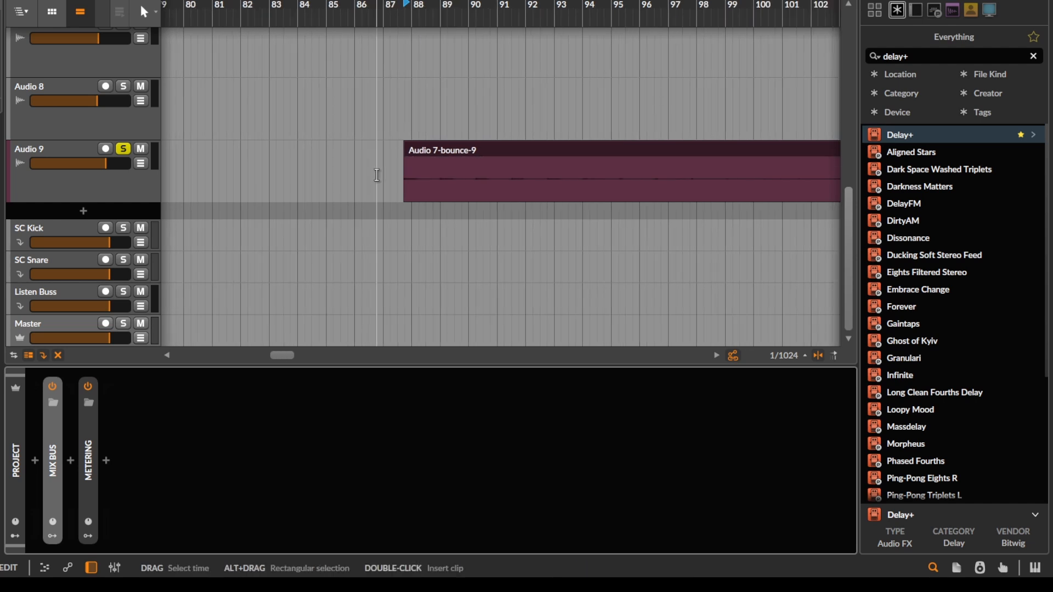
scroll(247, 247, down, 3)
scroll(274, 219, up, 1)
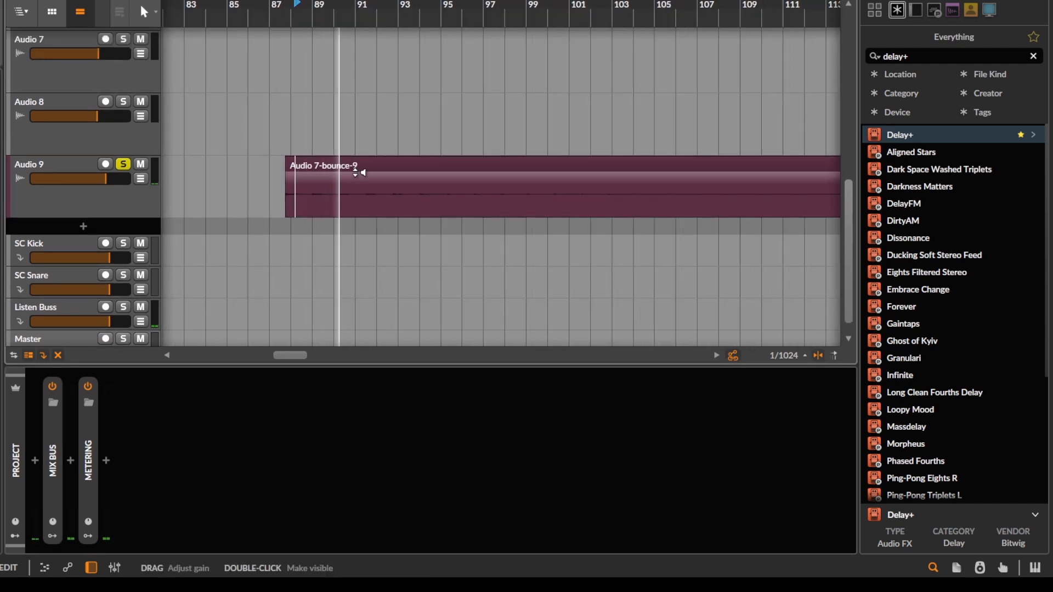
drag(106, 179, 108, 179)
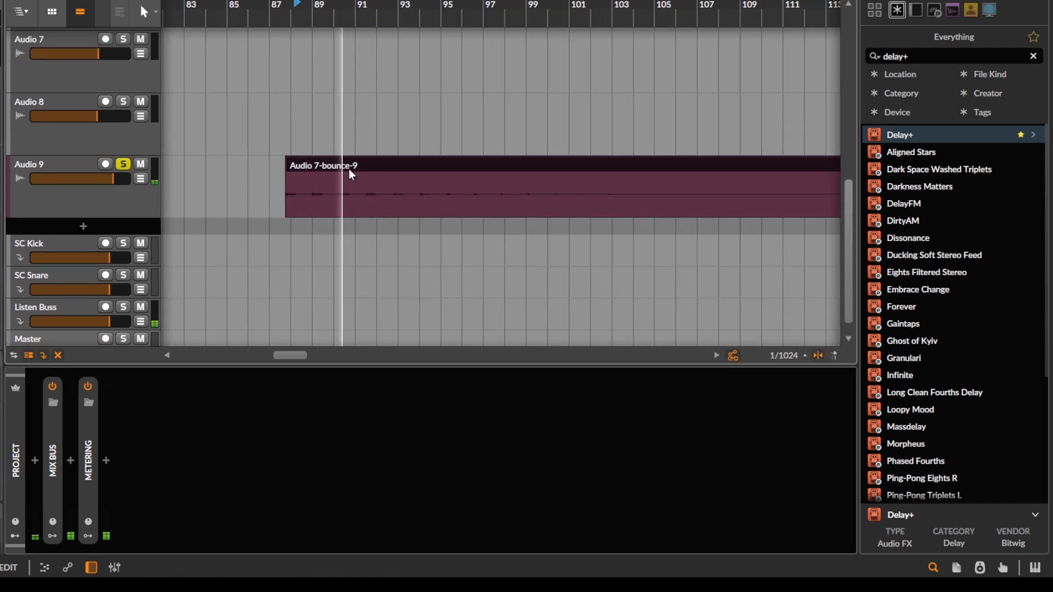
key(ctrl+b)
click(494, 319)
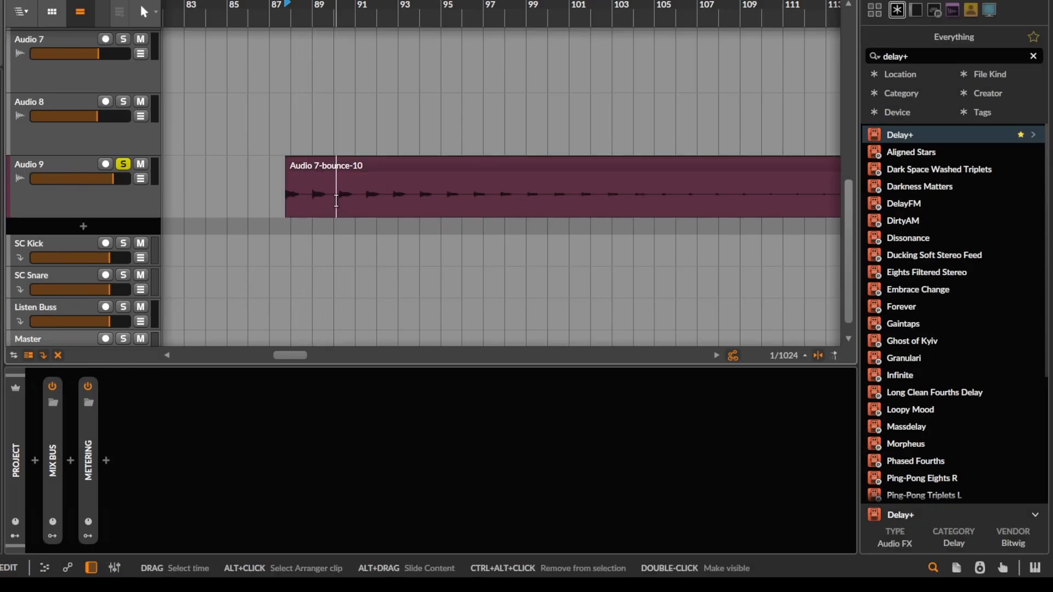
- Cut the Audio 9 clip to start just after bar 106 and bounce the remainder in place, post-fader at 32-bit floating-point
scroll(336, 201, down, 3)
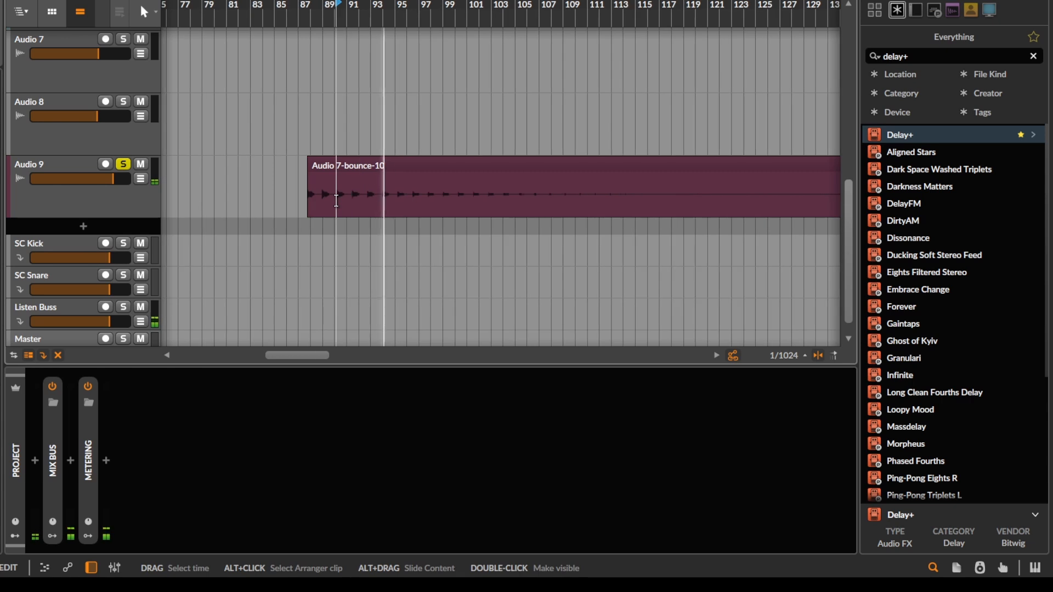
scroll(329, 189, up, 5)
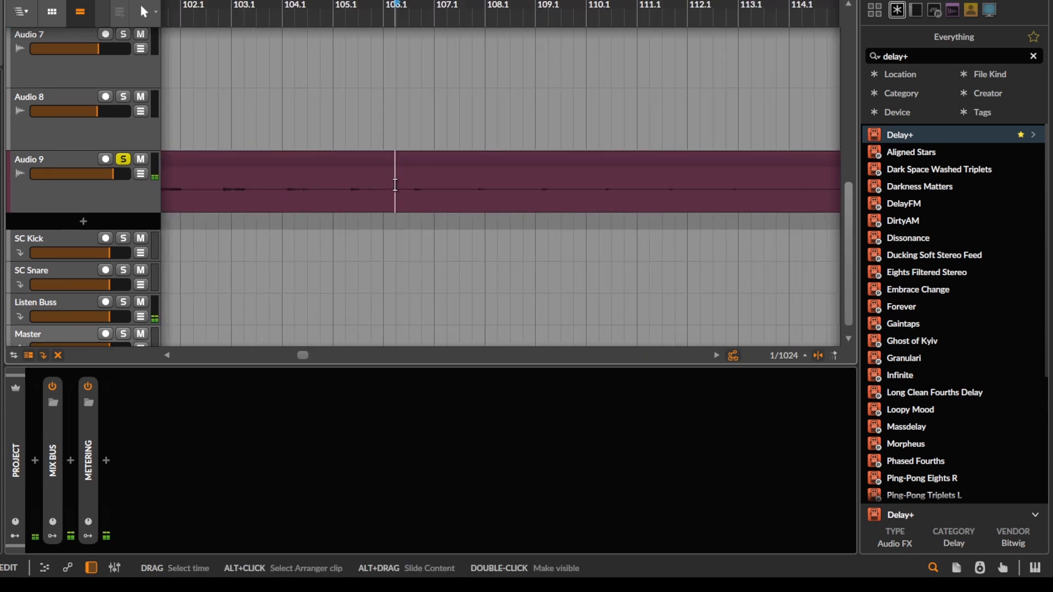
click(430, 155)
key(ctrl+b)
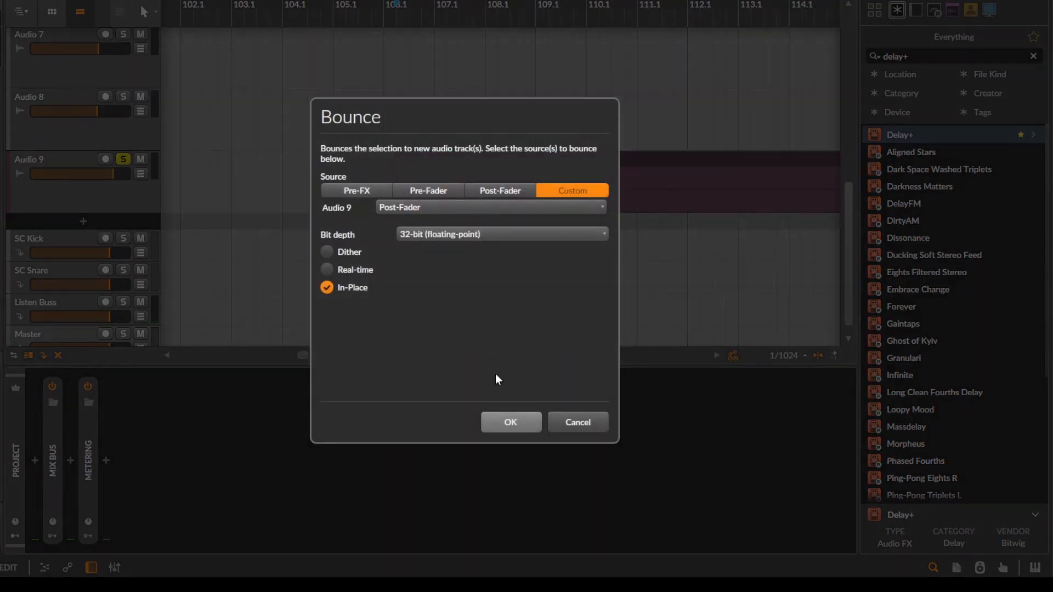
click(514, 419)
click(510, 323)
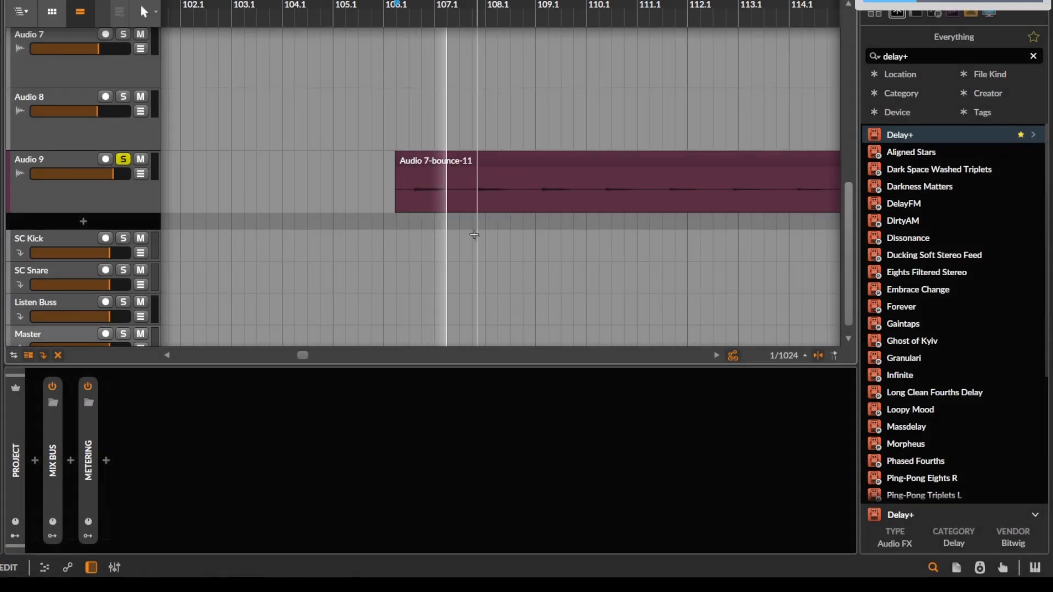
- Move the Audio 9 clip to Audio 8, just after the end of the Audio 7 clip, and delete the Audio 9 track
scroll(202, 138, down, 8)
scroll(203, 139, up, 1)
scroll(131, 123, up, 5)
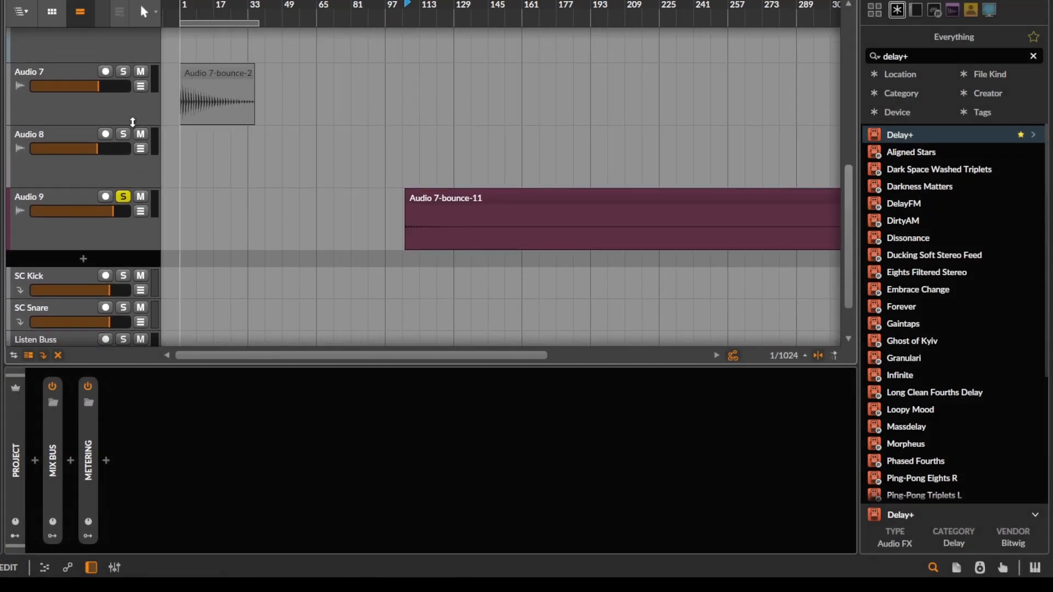
scroll(183, 218, down, 5)
scroll(183, 7, up, 2)
drag(564, 198, 368, 137)
click(75, 196)
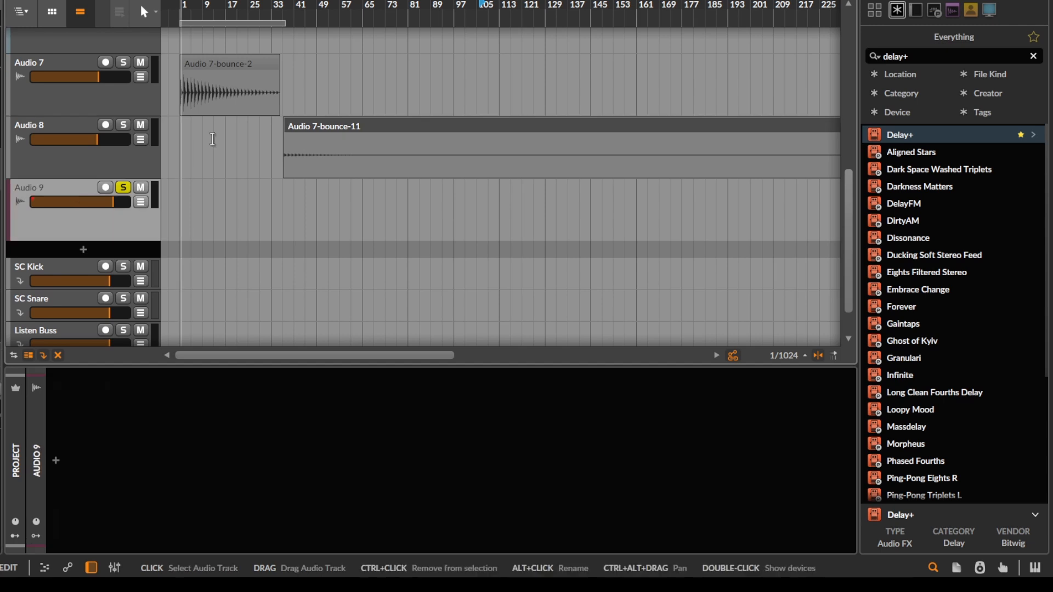
key(Delete)
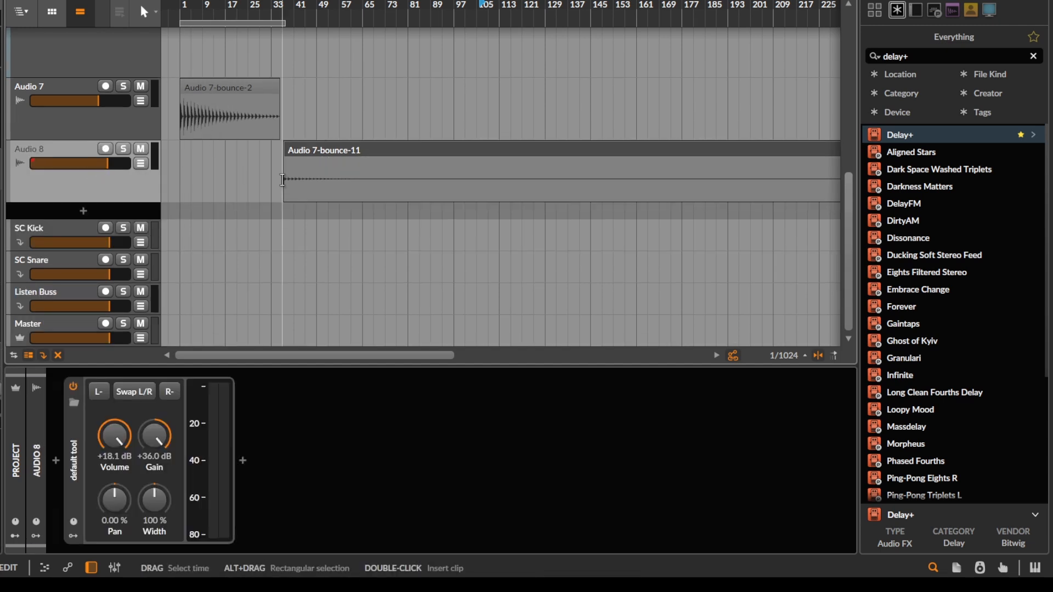
- Bounce the Audio 7-bounce-11 clip in place on Audio 8, and remove the Tool device from that track
drag(284, 165, 601, 167)
scroll(551, 165, down, 3)
click(466, 150)
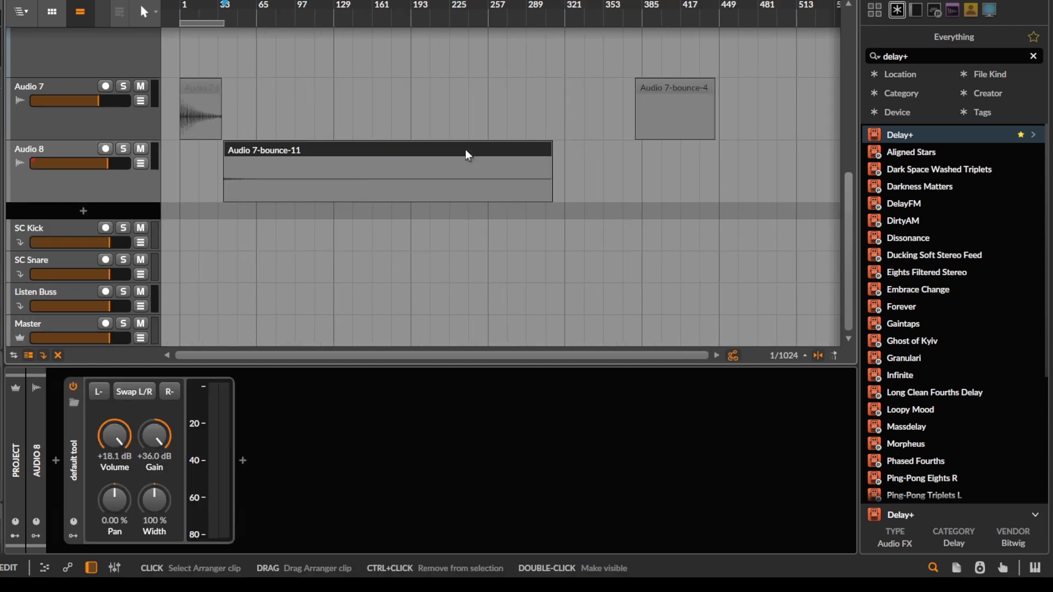
key(ctrl+b)
click(505, 419)
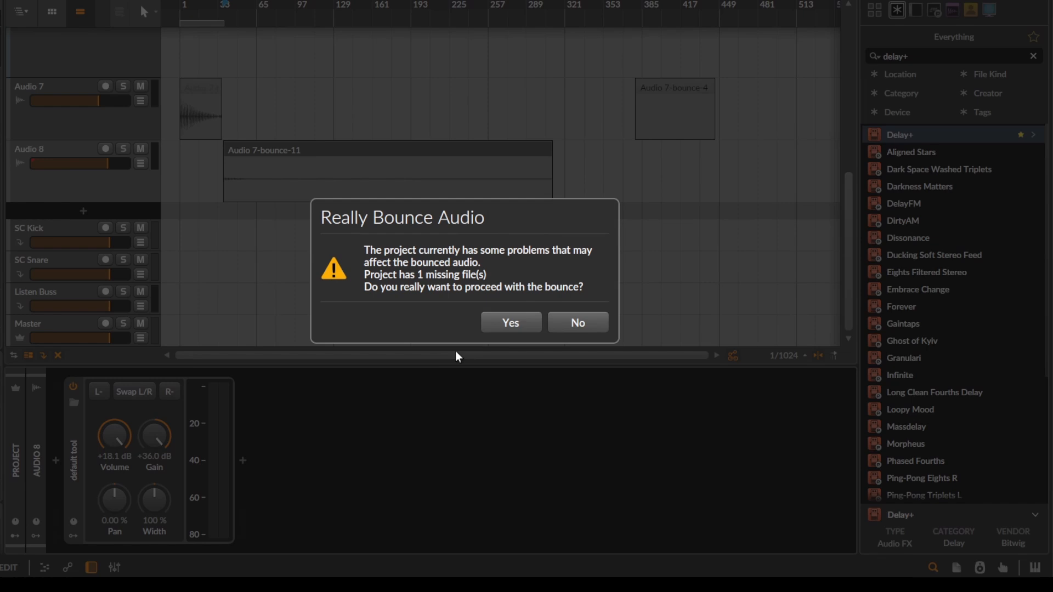
click(511, 323)
click(68, 447)
key(Delete)
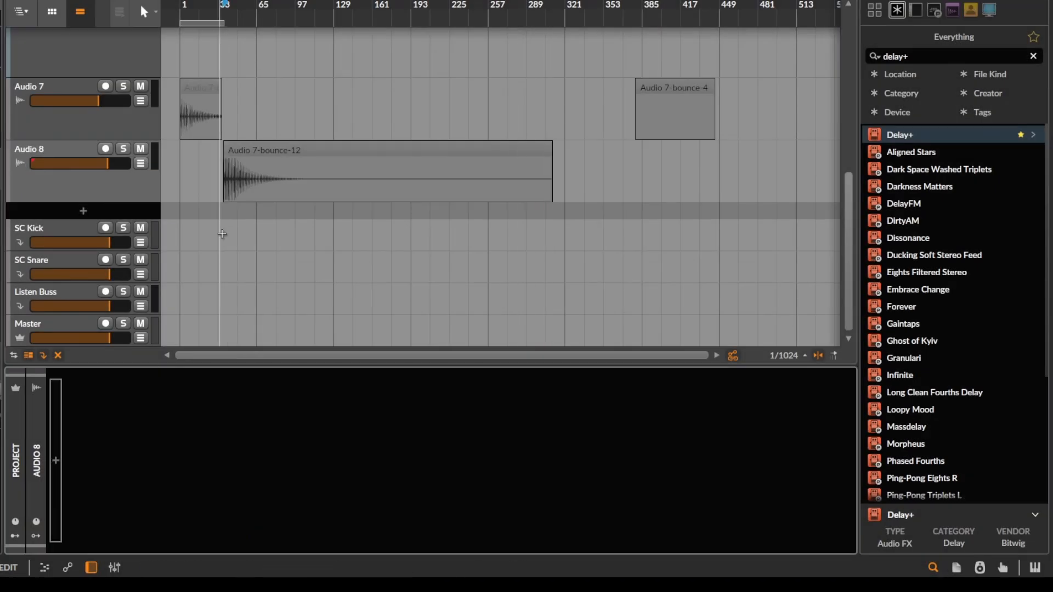
- Trim the start of the Audio 7-bounce-12 clip, move it back beside the end of Audio 7-bounce-2, and bounce it in place
scroll(504, 194, up, 5)
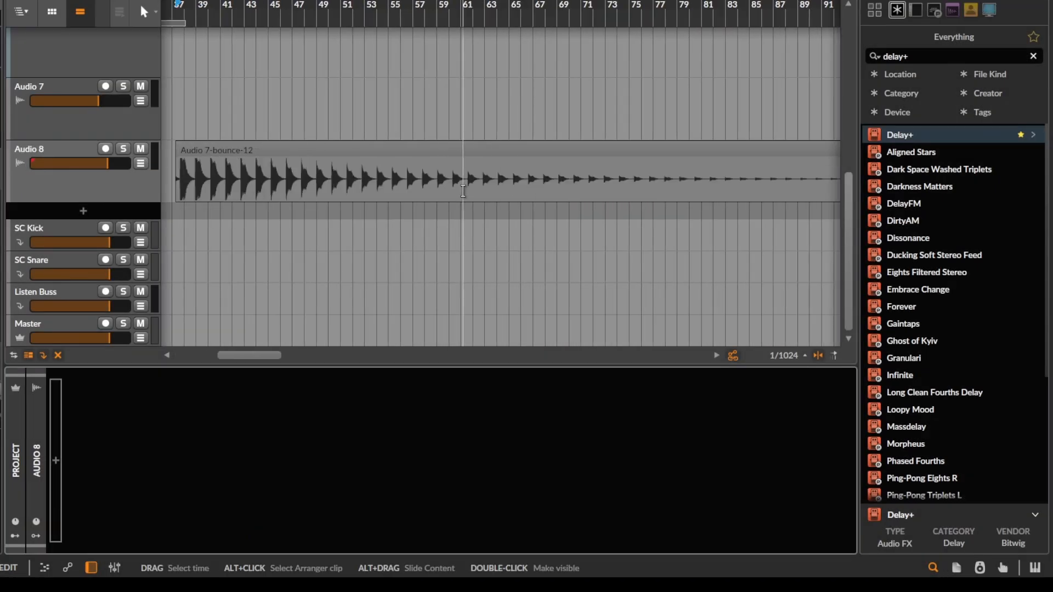
scroll(462, 191, down, 8)
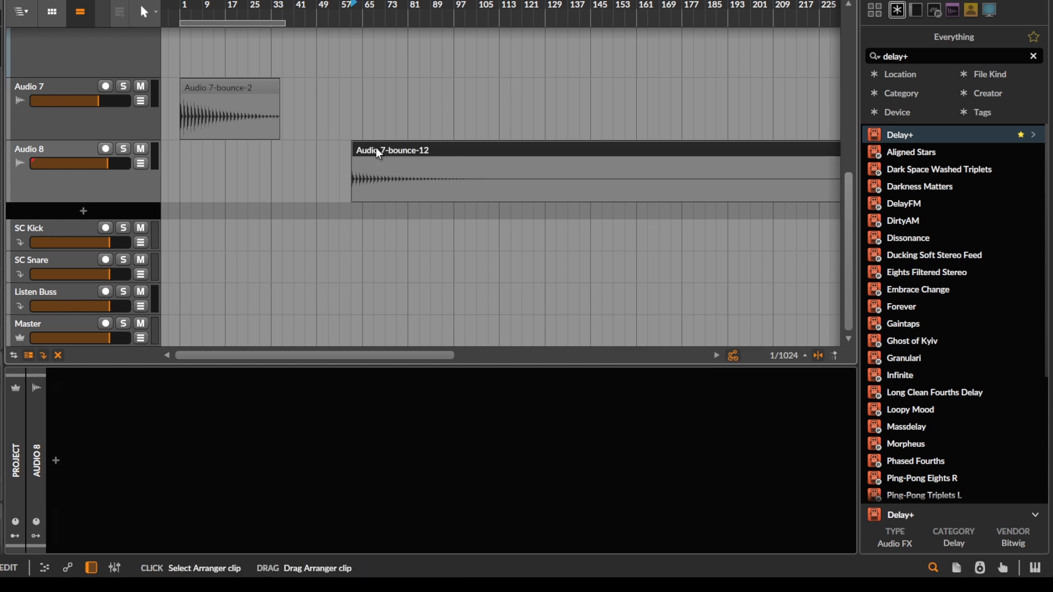
drag(376, 150, 311, 153)
scroll(317, 176, down, 2)
key(ctrl+b)
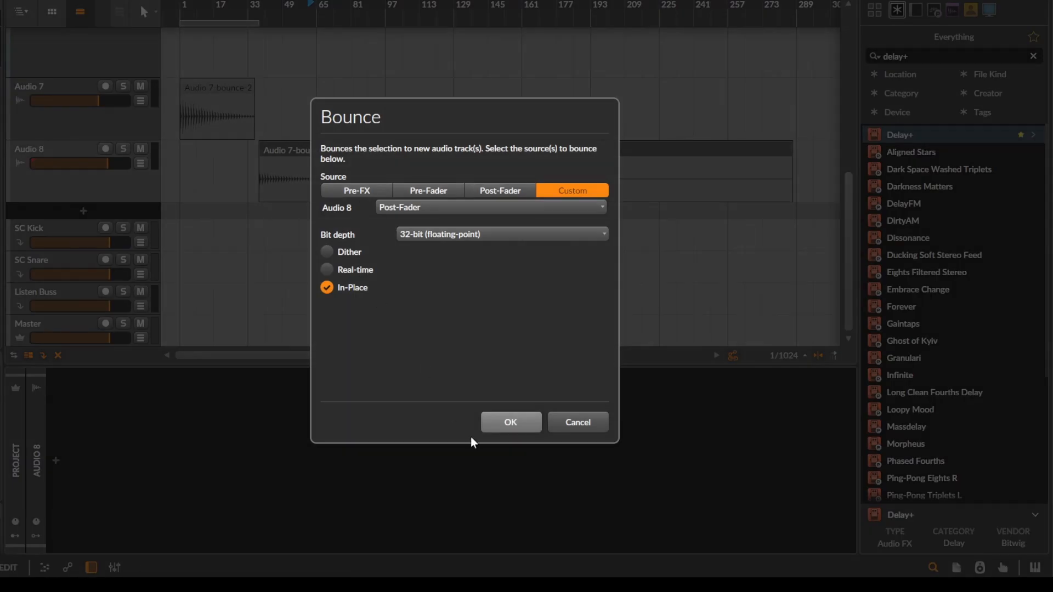
click(498, 423)
click(510, 322)
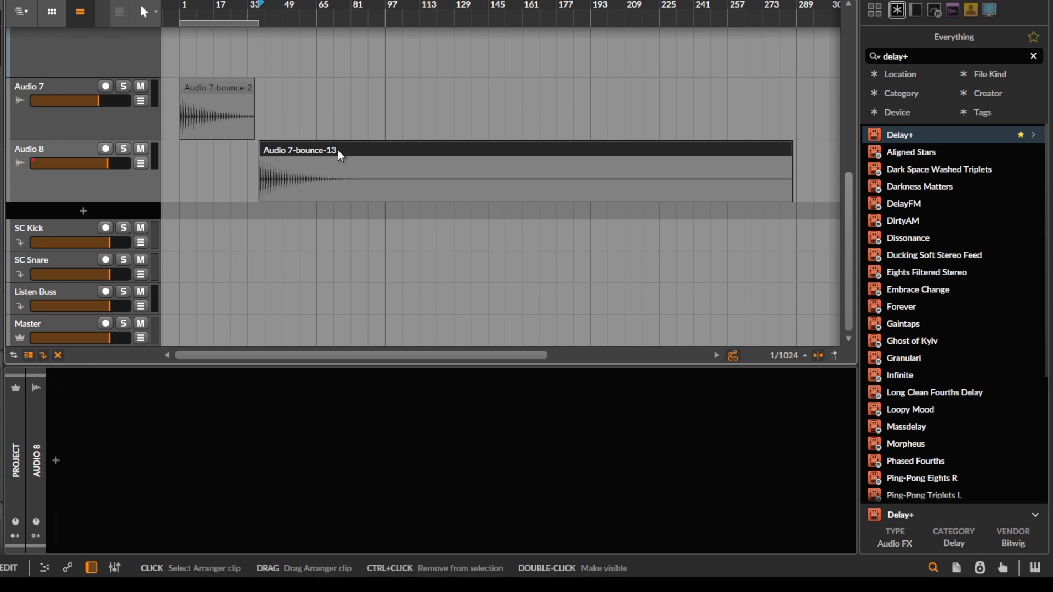
- Bounce the Audio 8 clip in place repeatedly, trimming off its start and moving the remainder back between bounces
key(ctrl+b)
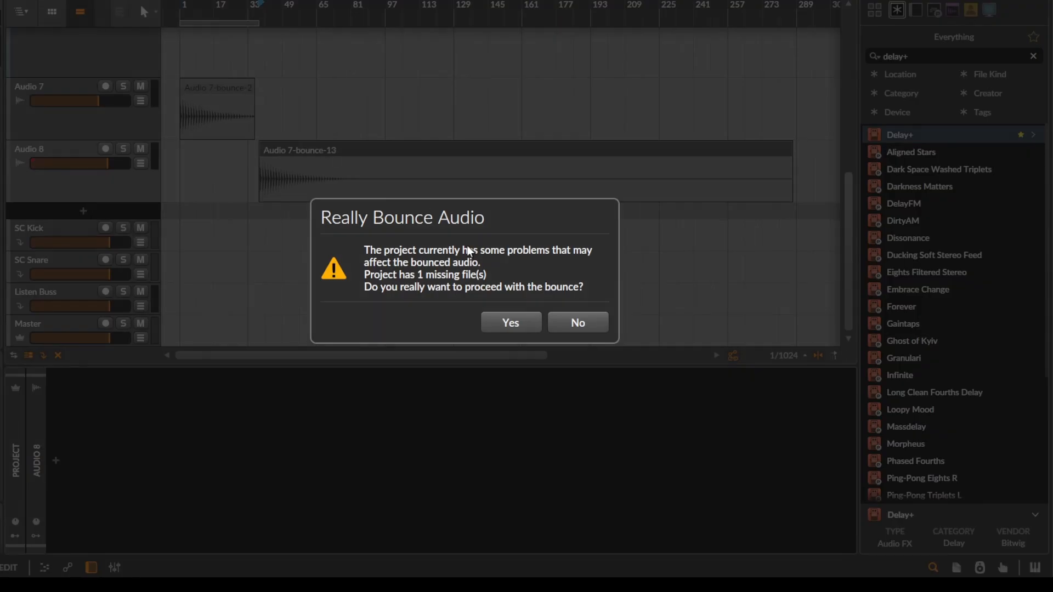
click(495, 325)
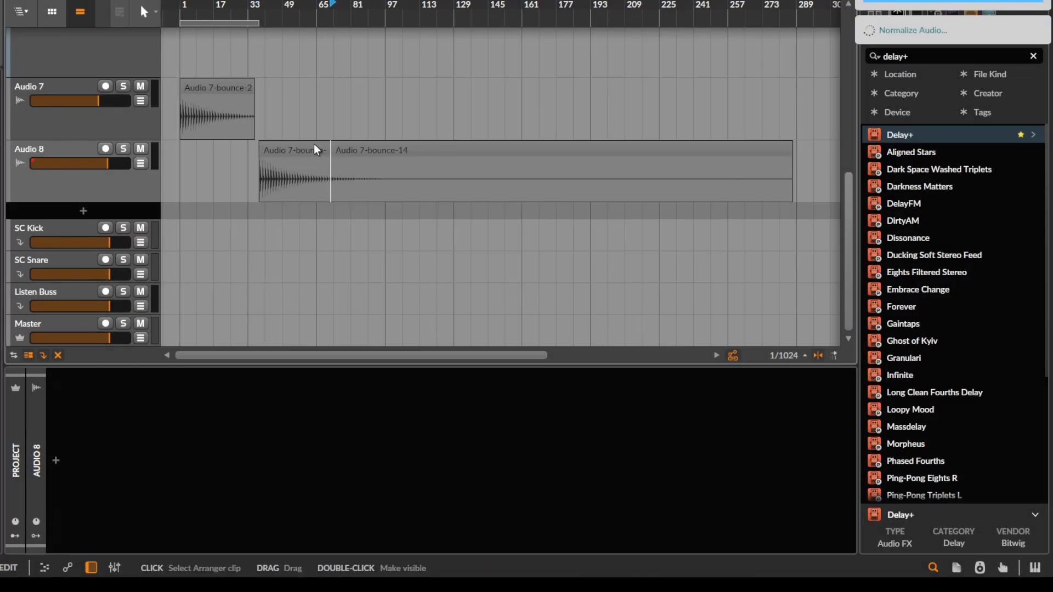
key(ctrl+b)
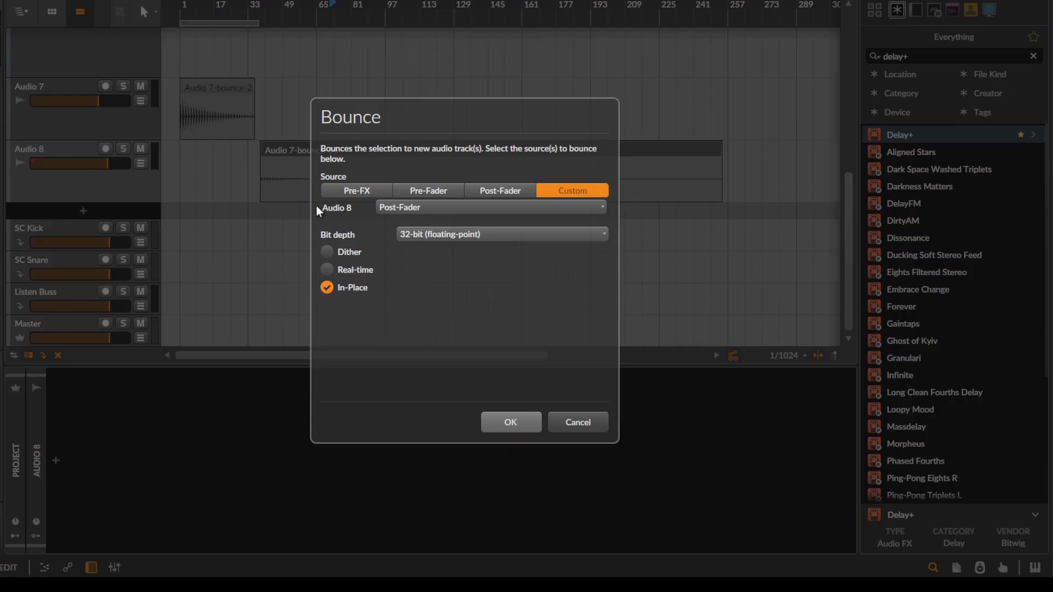
click(531, 424)
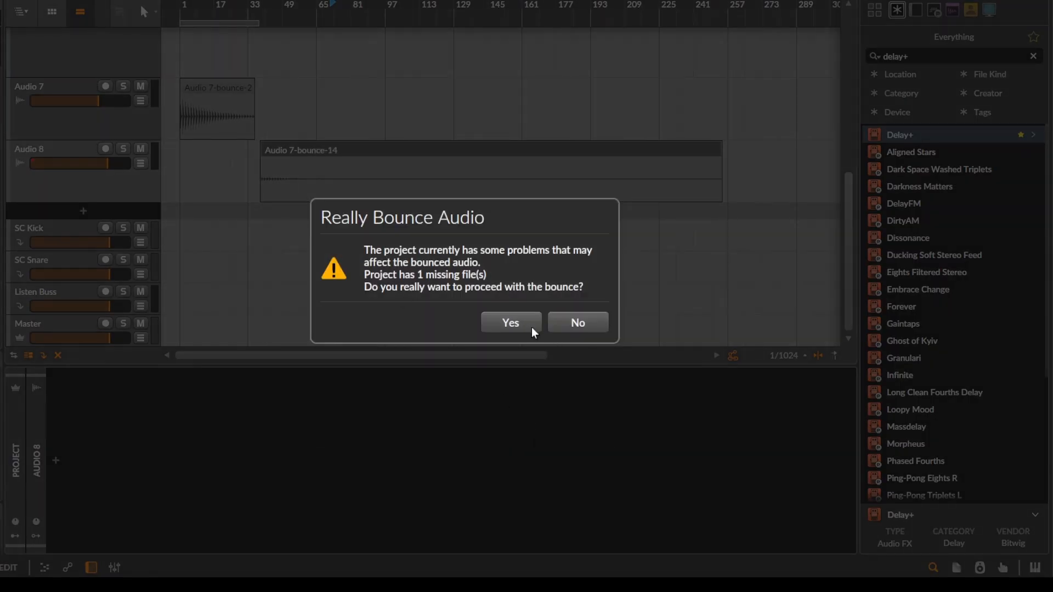
click(510, 323)
click(503, 322)
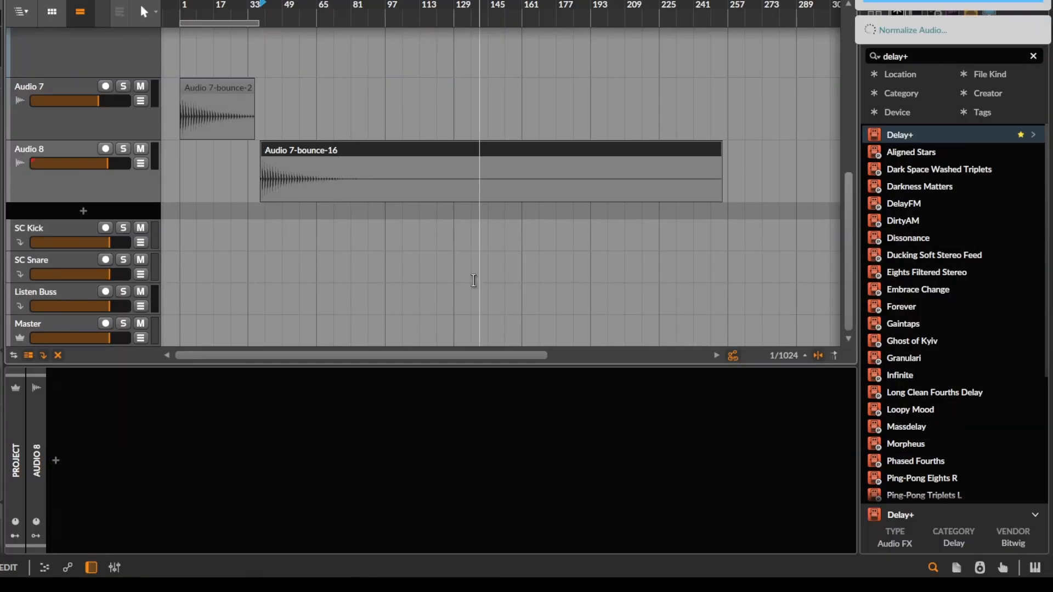
- Move the Audio 7-bounce-16 clip to bar 1 and trim its start so its hits align with Audio 7-bounce-2
scroll(232, 175, up, 6)
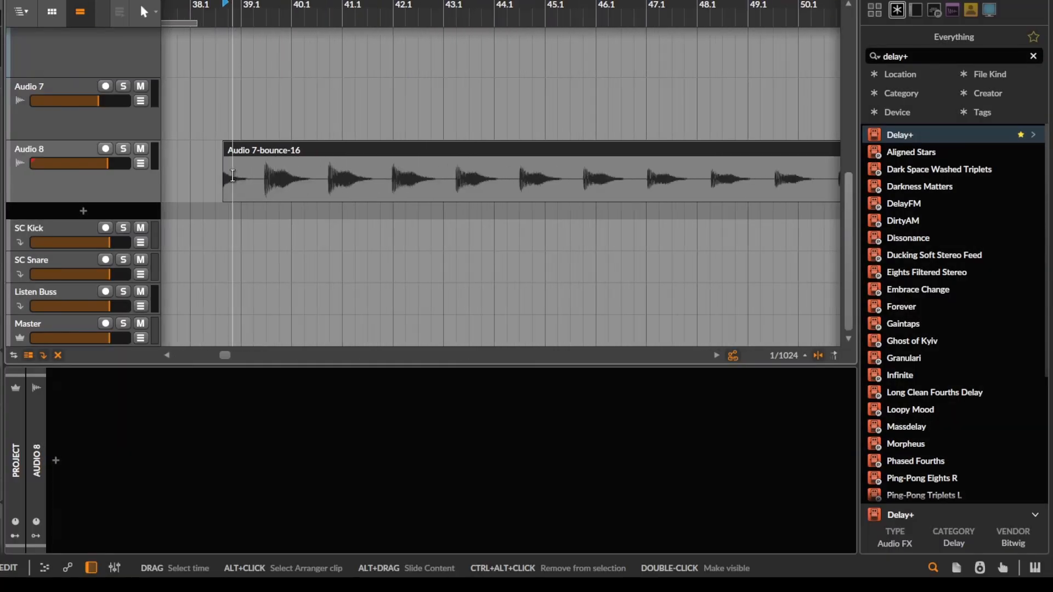
scroll(232, 176, down, 8)
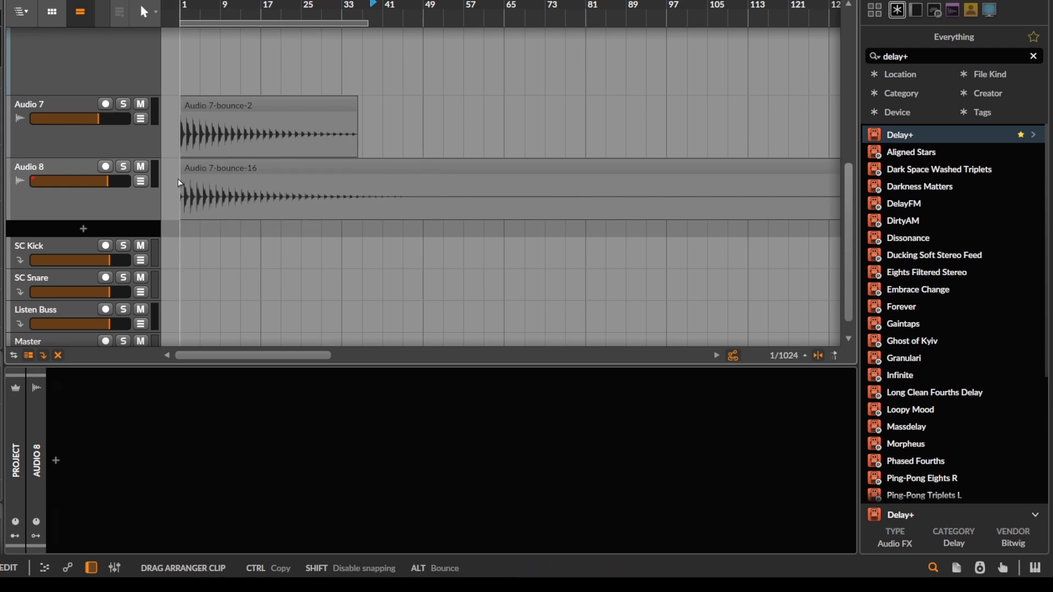
click(181, 182)
scroll(190, 175, up, 6)
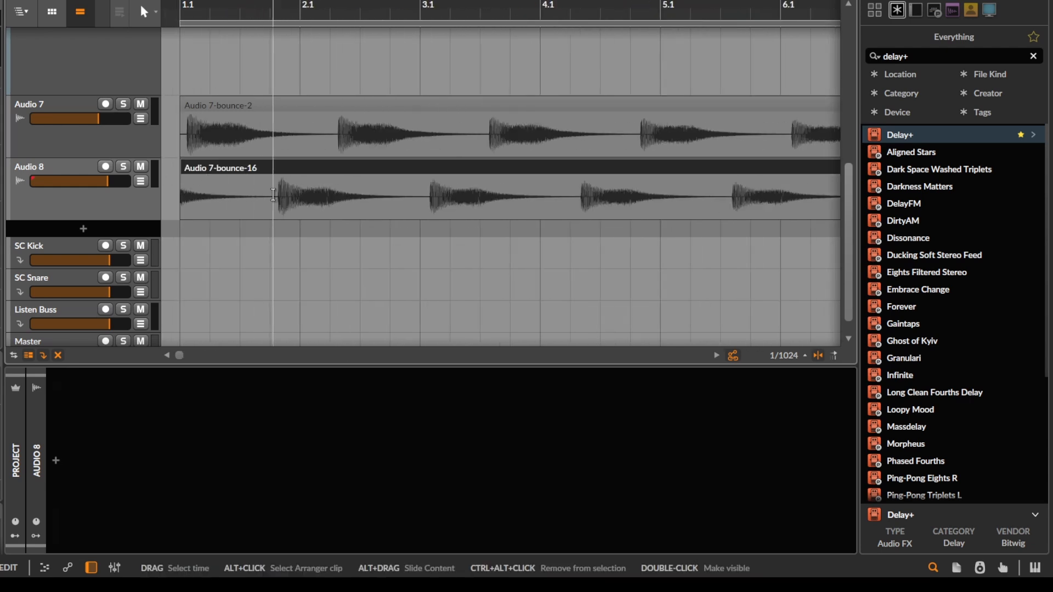
drag(273, 194, 180, 194)
click(219, 179)
scroll(182, 151, up, 3)
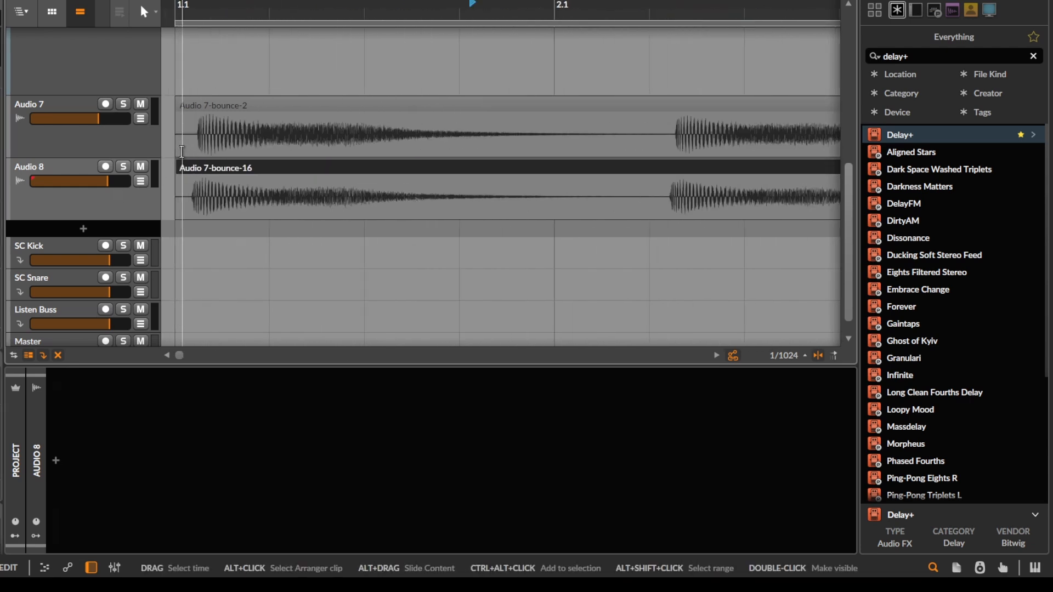
- Play the Audio 7 and Audio 8 tracks soloed in turn to compare the original tail with the repeatedly bounced one
click(123, 105)
scroll(171, 155, down, 3)
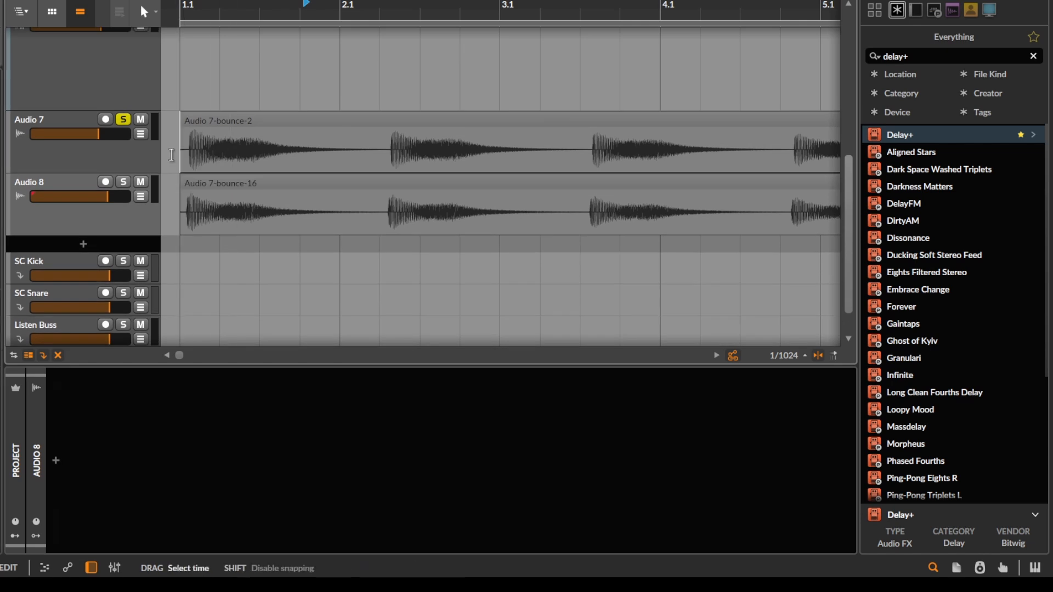
key(space)
scroll(171, 154, down, 2)
click(123, 182)
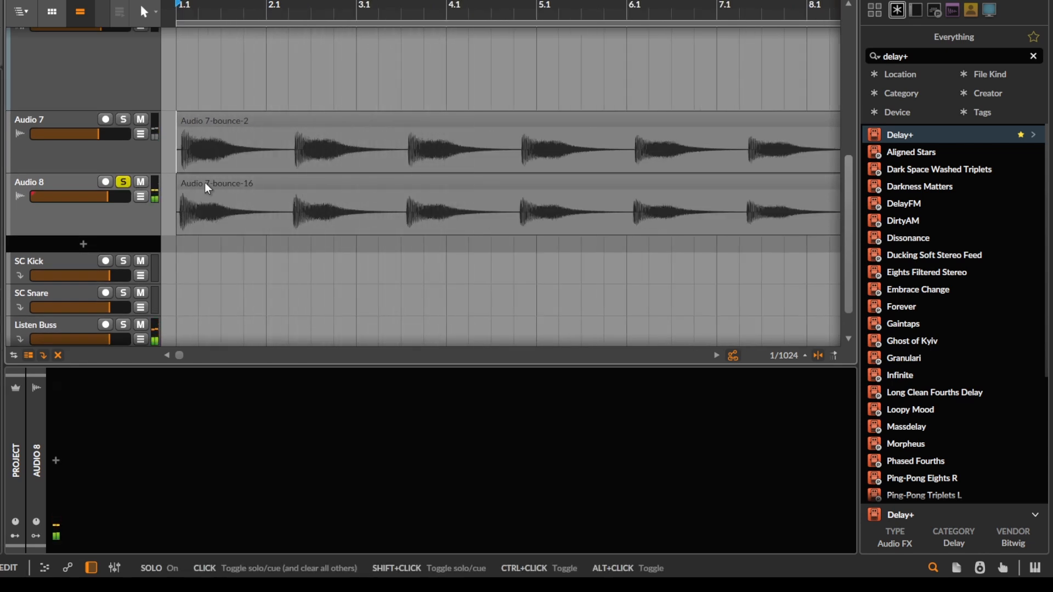
scroll(213, 183, down, 4)
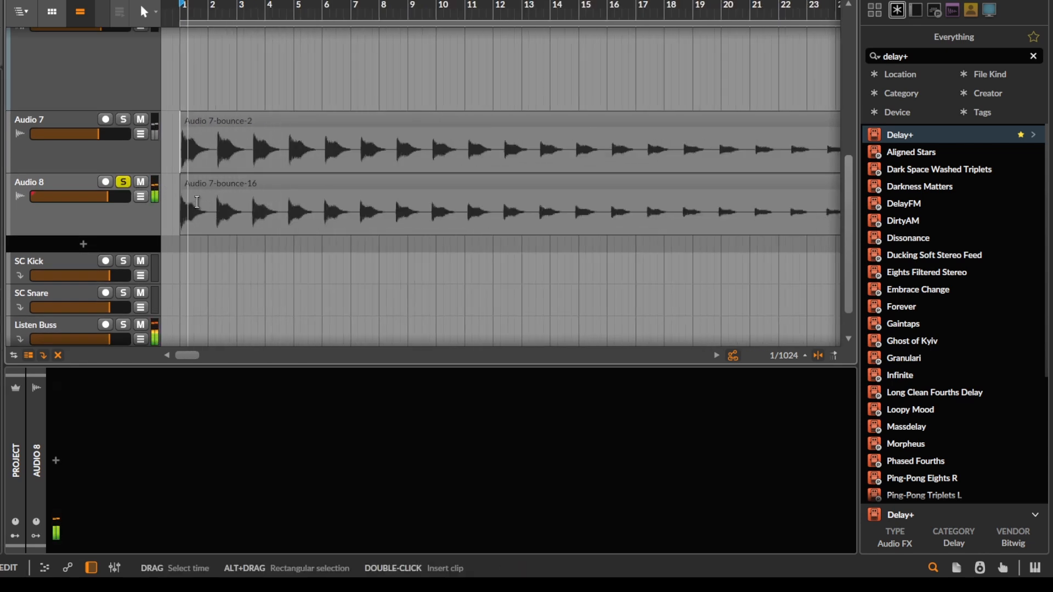
scroll(120, 225, down, 2)
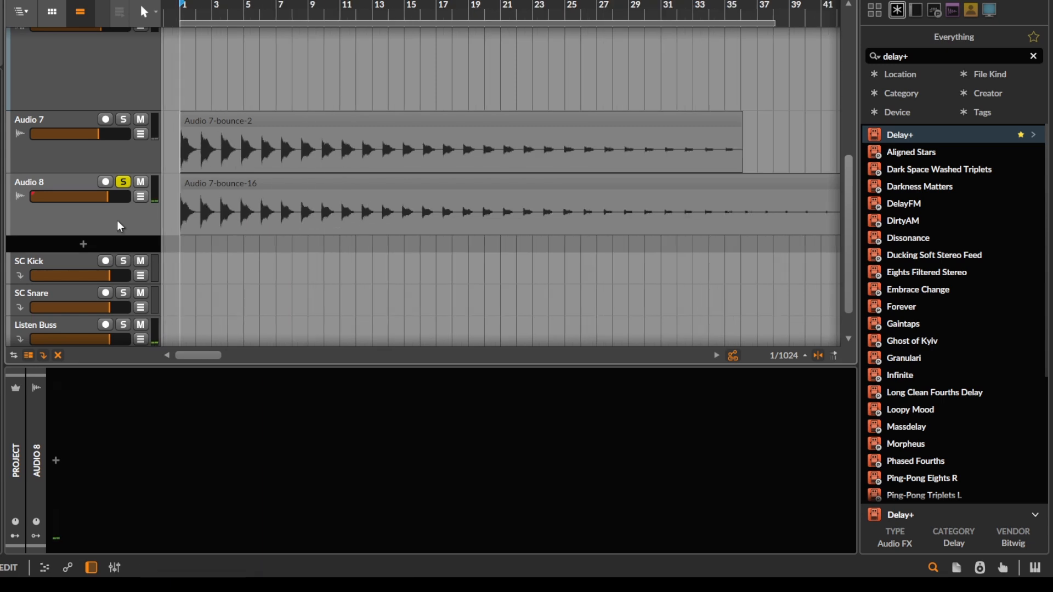
- Delete the Audio 8 track
click(117, 221)
key(Delete)
scroll(396, 237, up, 3)
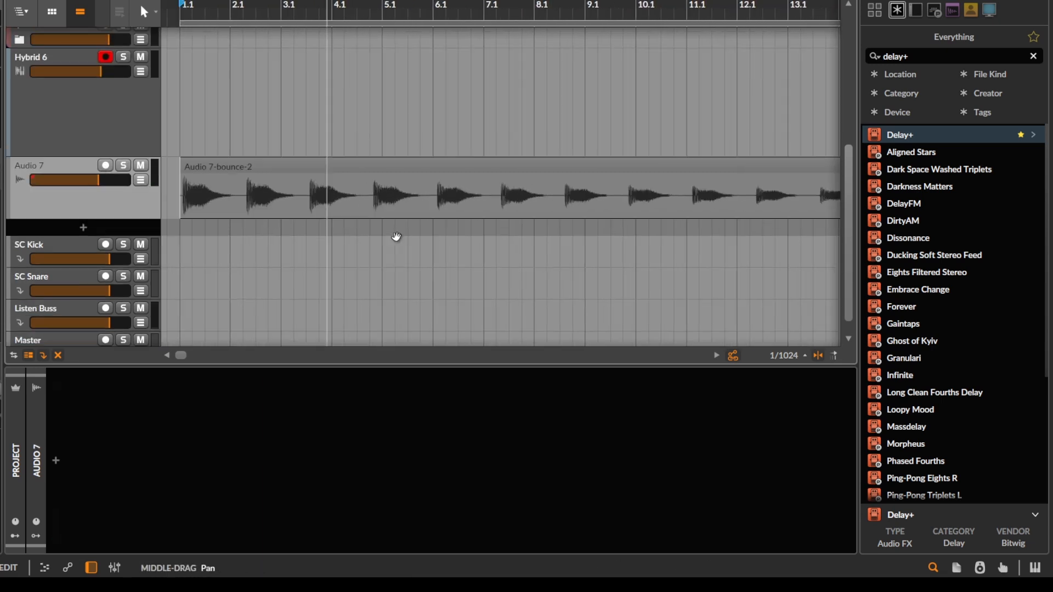
- Insert a Delay+ device on Audio 7 and delete the track's Audio 7-bounce-2 clip
scroll(258, 228, down, 3)
drag(939, 141, 56, 433)
click(222, 167)
key(Delete)
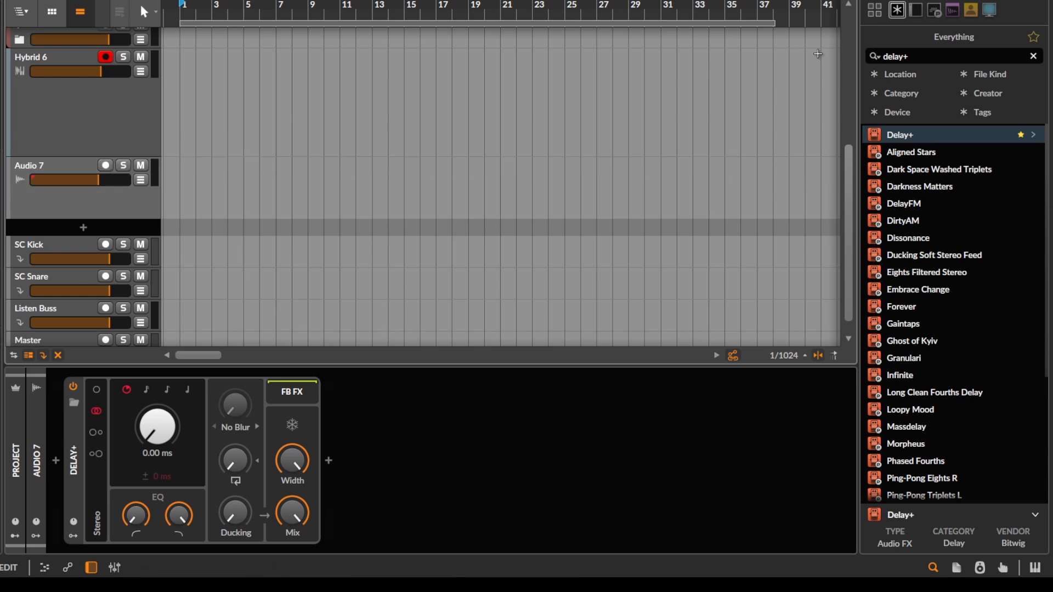
- Search the browser for "tv3 snare" and audition several samples, including TV3_Snare_6, TV3_Snare_21 and TV3_Snare_18
text(tv3)
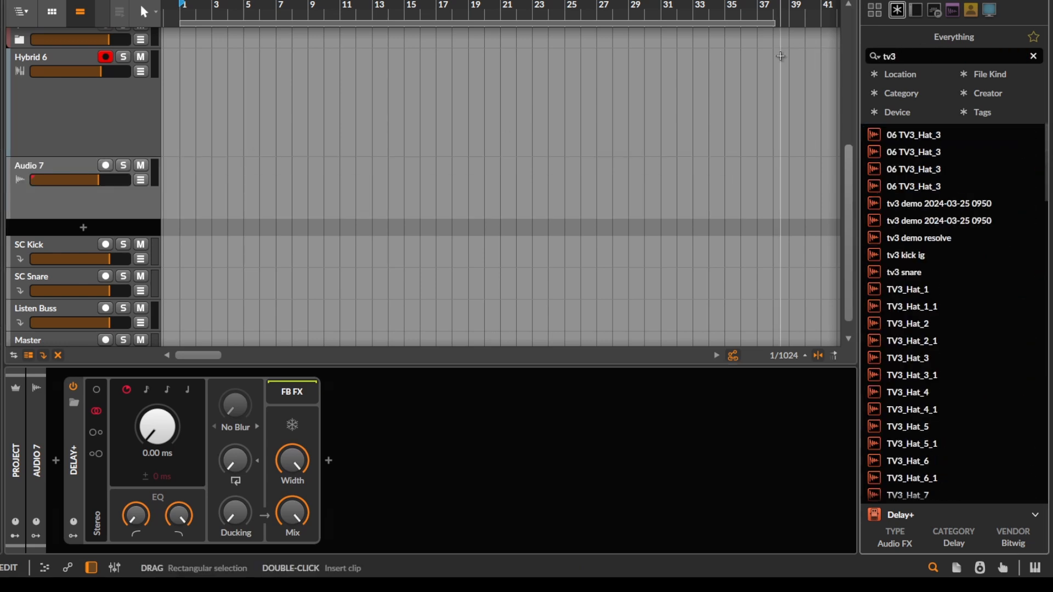
text( snare)
click(1022, 241)
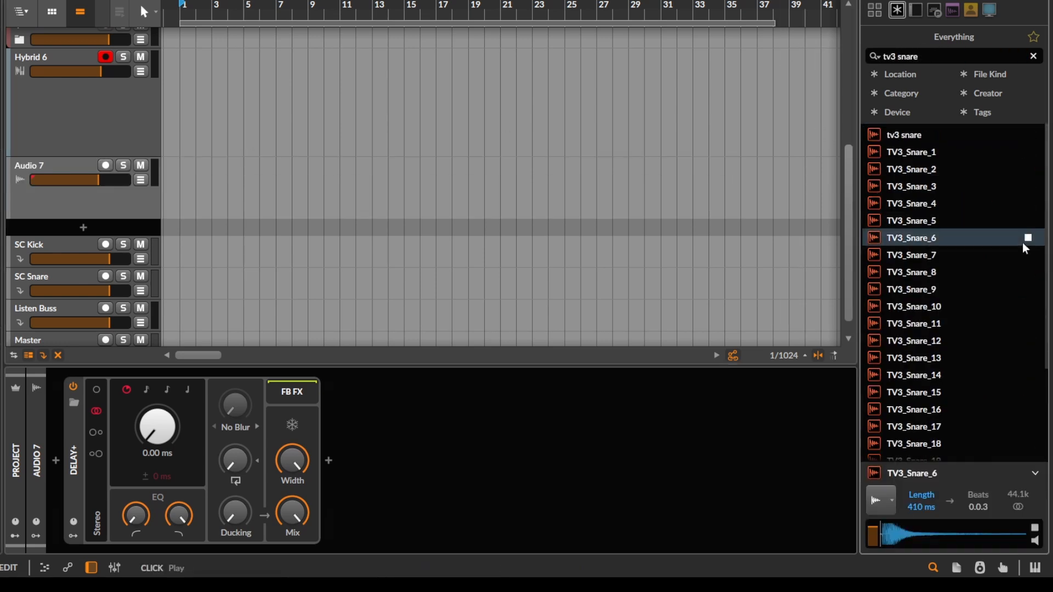
scroll(1031, 307, down, 3)
click(1028, 356)
click(1032, 384)
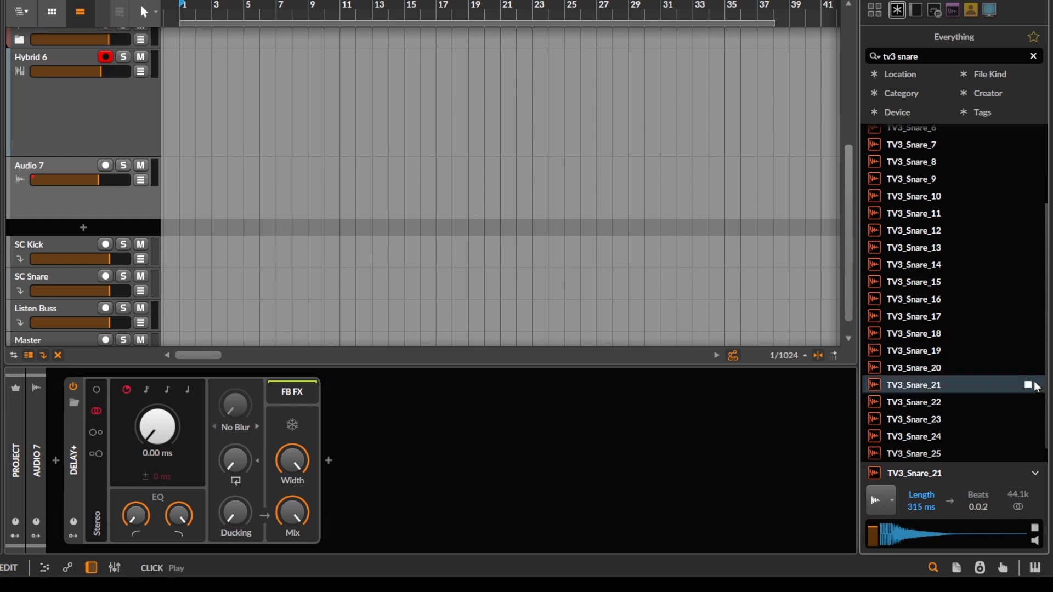
scroll(1031, 382, down, 1)
click(1031, 384)
click(1028, 418)
click(1027, 315)
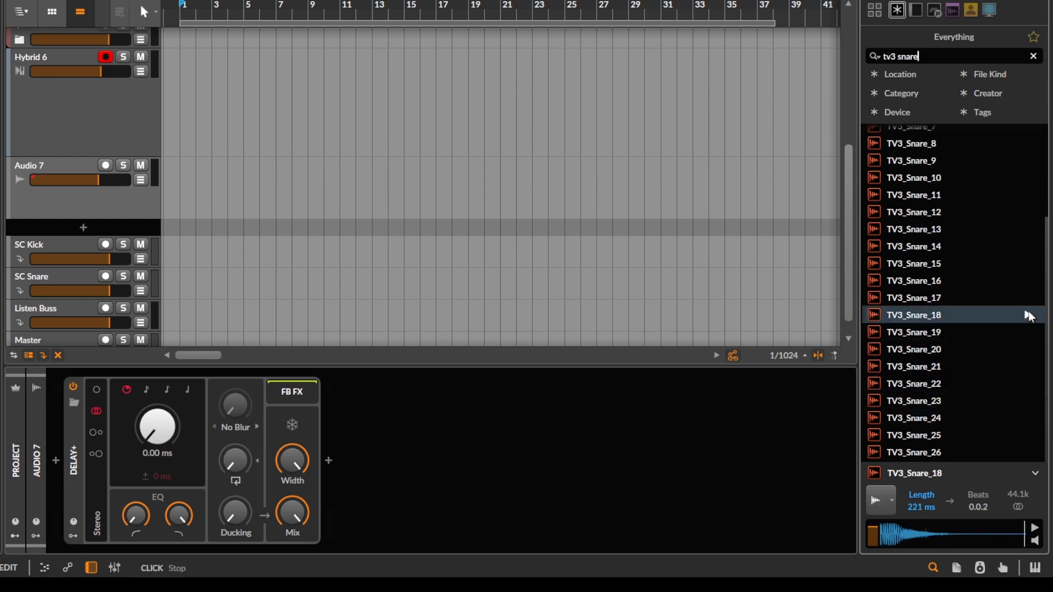
- Audition more of the lower-numbered snare samples, including TV3_Snare_12, TV3_Snare_10, TV3_Snare_8 and TV3_Snare_6
scroll(1028, 311, up, 3)
click(1028, 310)
click(1029, 286)
click(1027, 267)
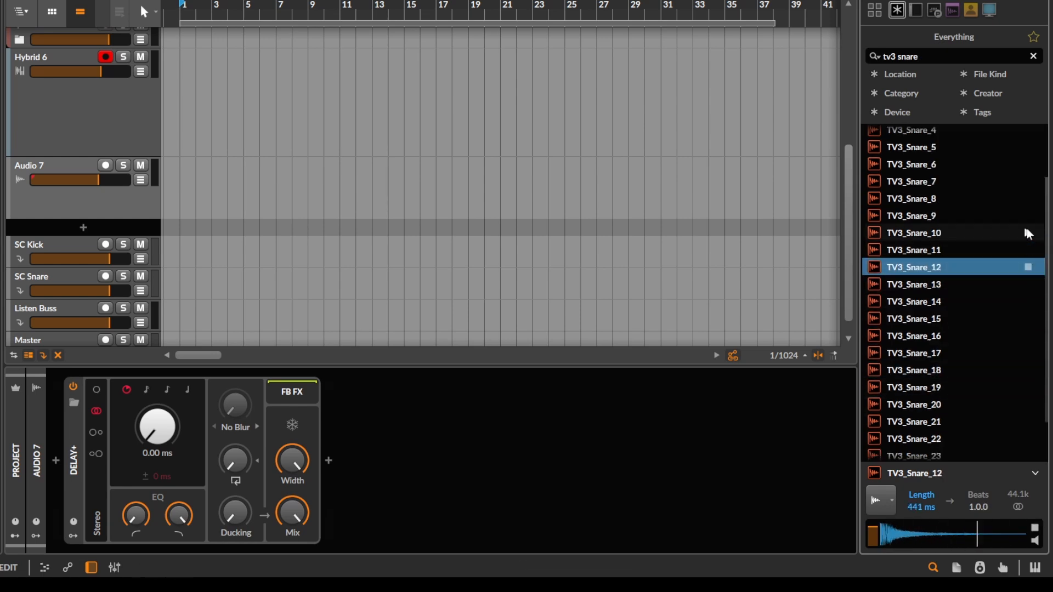
click(1026, 232)
click(1023, 199)
click(1024, 164)
scroll(1025, 200, up, 5)
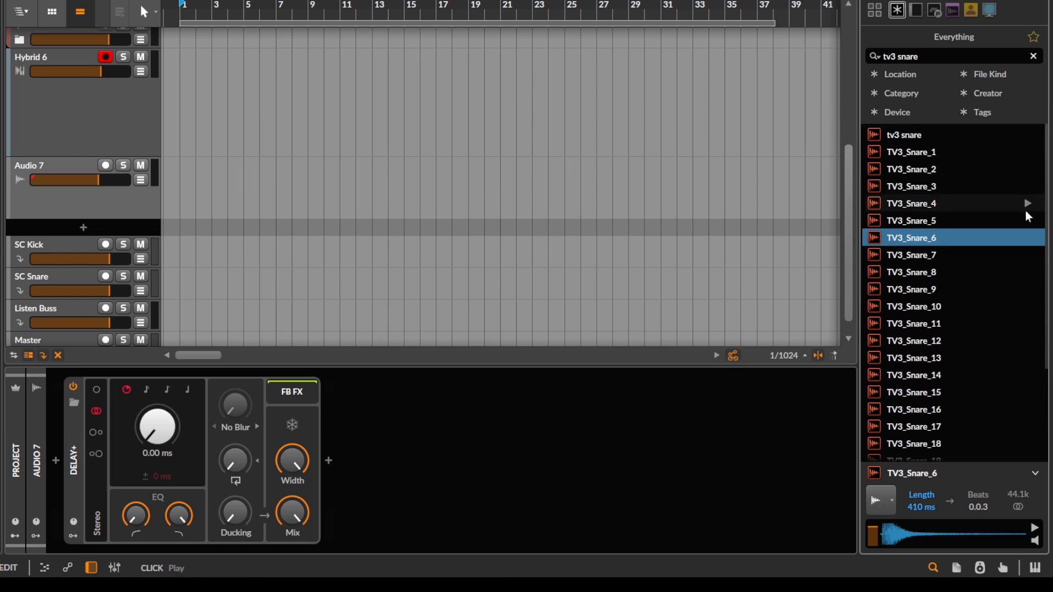
- Audition TV3_Snare_4 and TV3_Snare_3, and place TV3_Snare_3 at bar 1 of the Audio 7 track
click(1025, 208)
click(1023, 189)
drag(1023, 187, 627, 198)
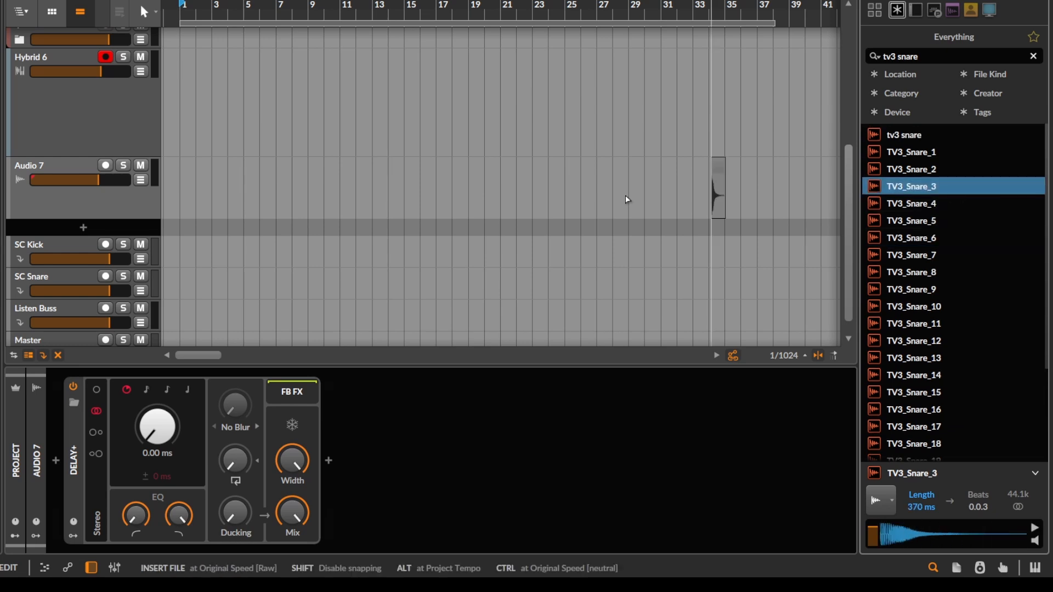
drag(198, 214, 165, 204)
- Set the Delay+ delay time to 115 ms and its feedback to 99.2 % while the snare plays
scroll(164, 203, up, 5)
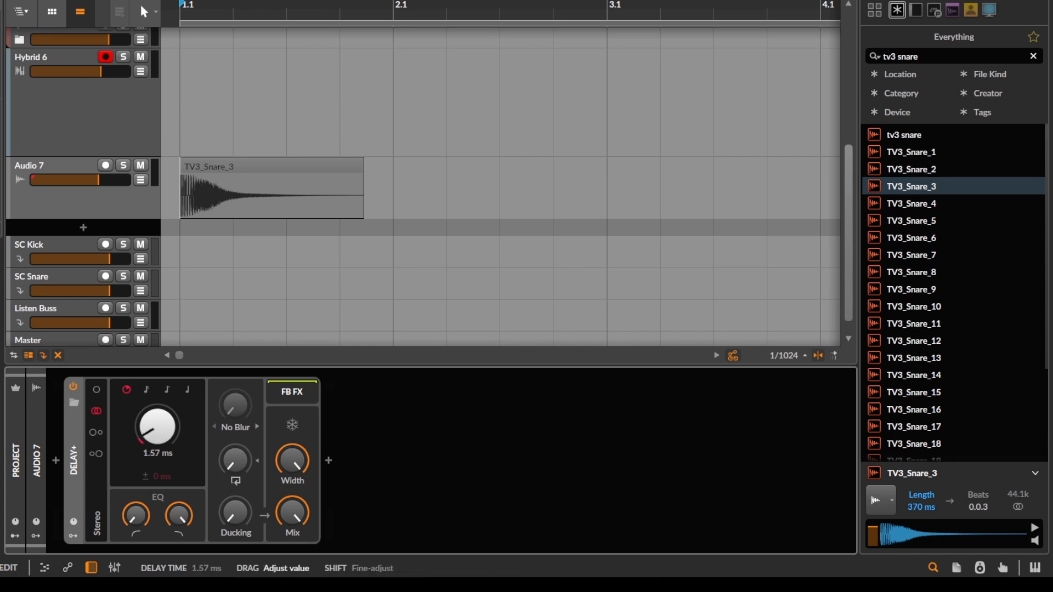
drag(235, 459, 235, 441)
drag(156, 427, 156, 444)
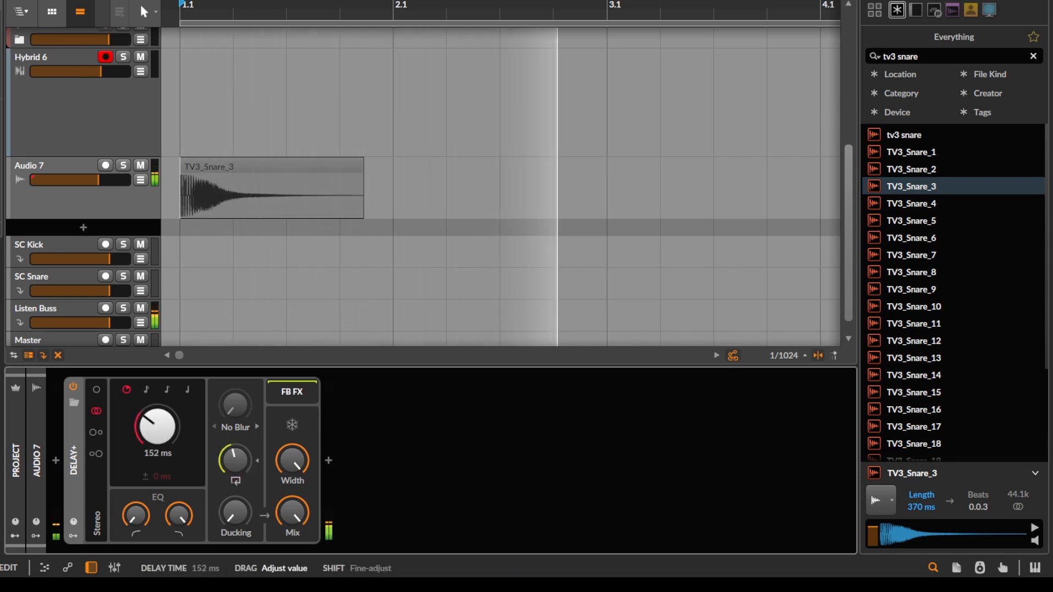
drag(228, 455, 228, 451)
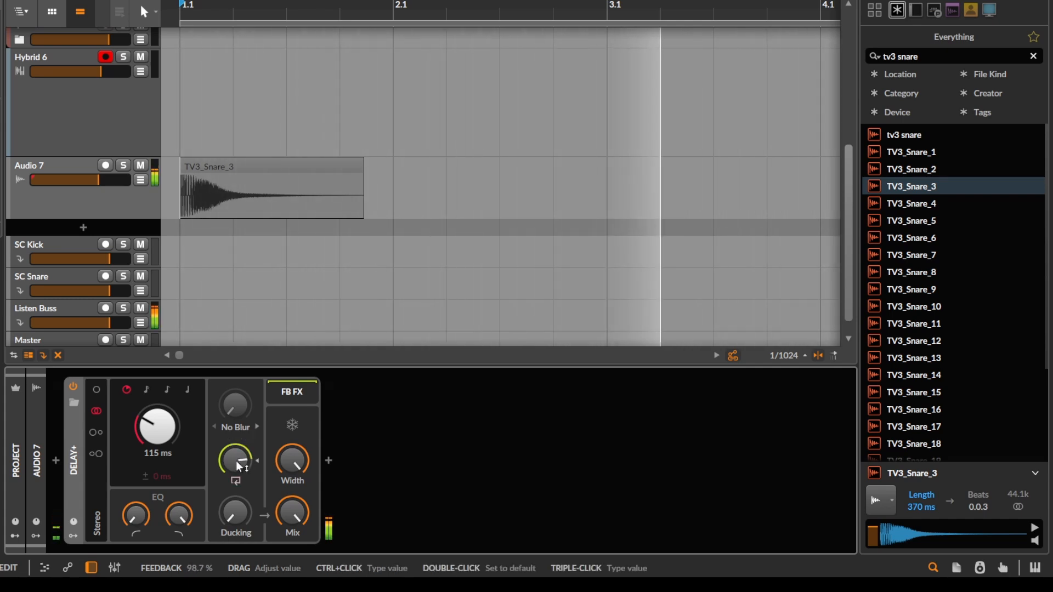
drag(235, 461, 235, 459)
- Let the snare's delay tail play on, and switch off the Delay+ device
scroll(270, 216, down, 5)
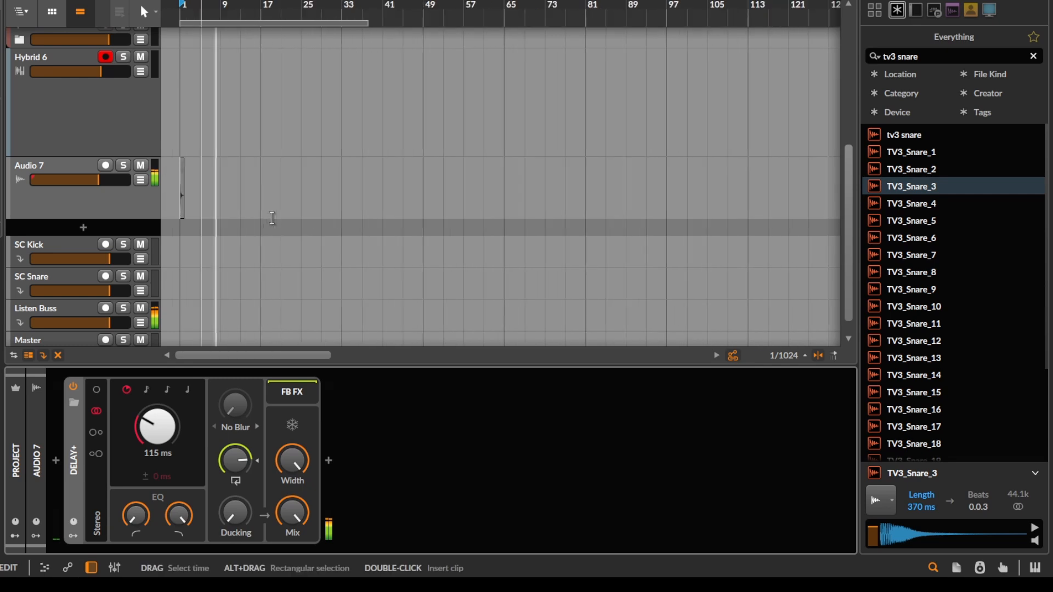
scroll(164, 198, down, 2)
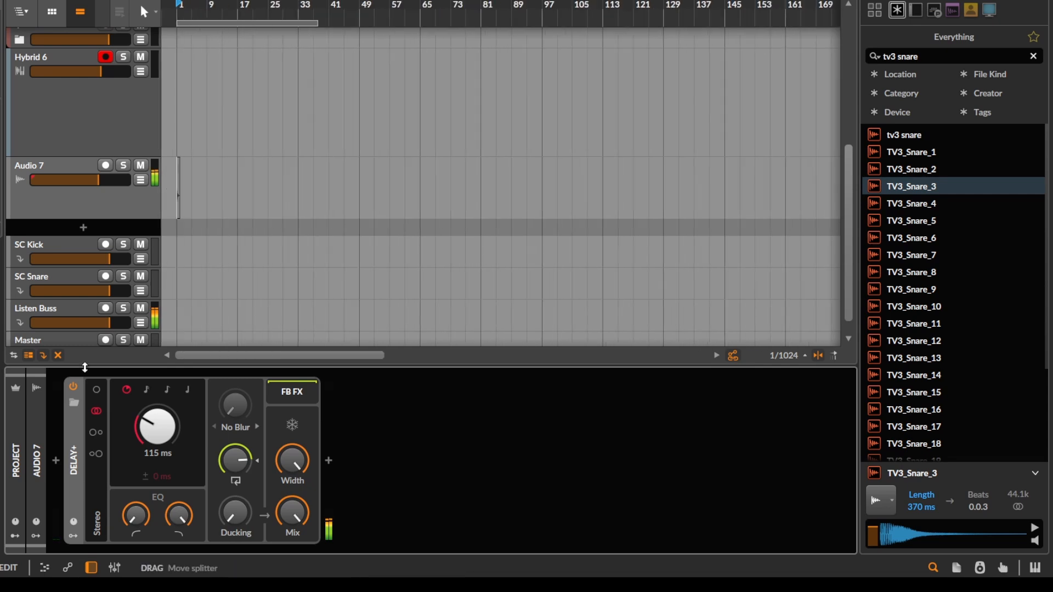
click(76, 386)
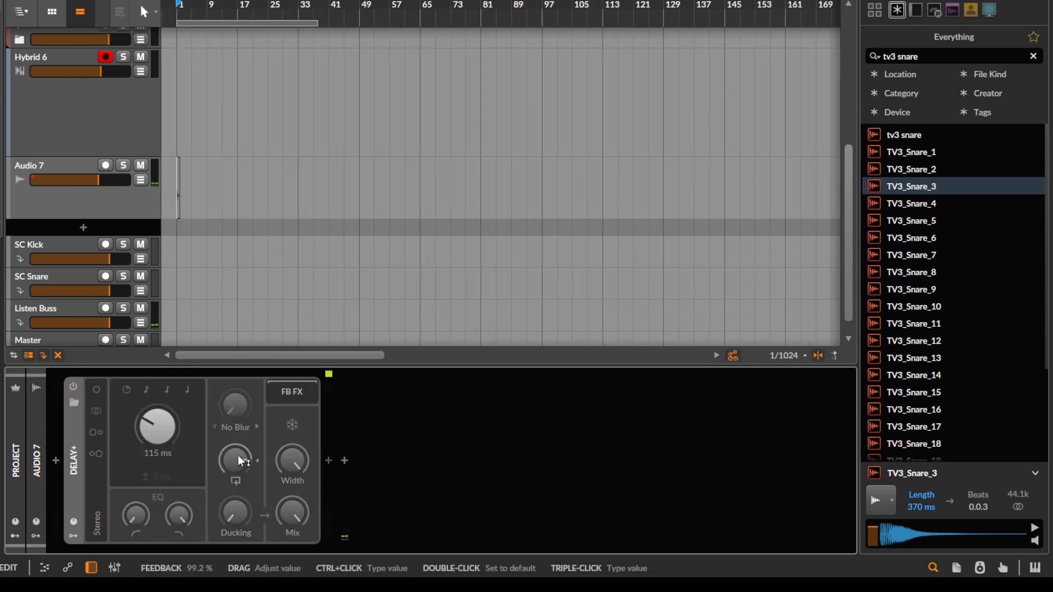
- Switch Delay+ back on and insert a Saturator into its feedback effects chain
click(73, 386)
scroll(888, 231, down, 3)
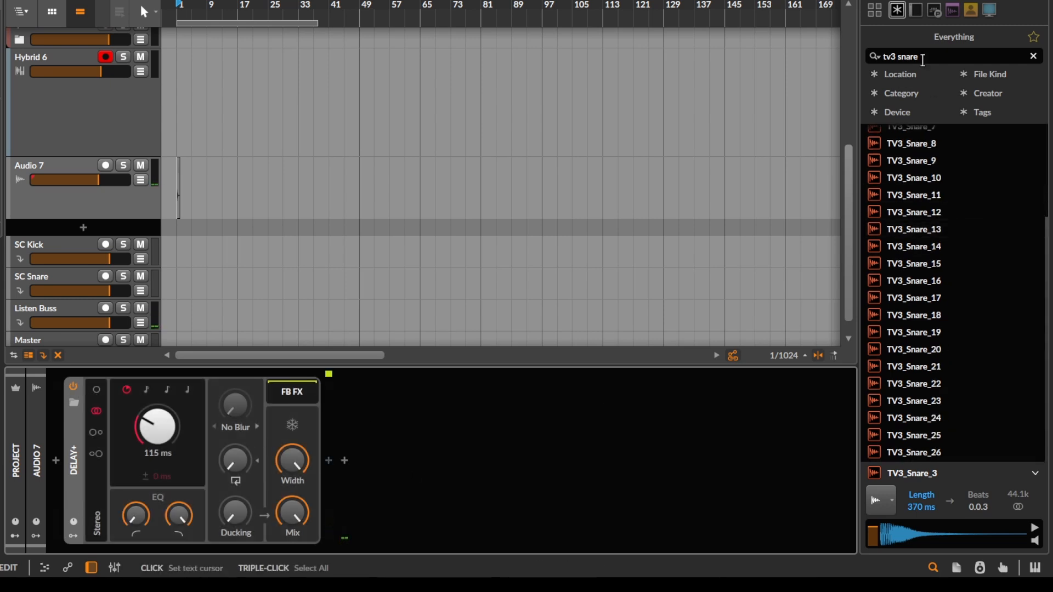
click(327, 460)
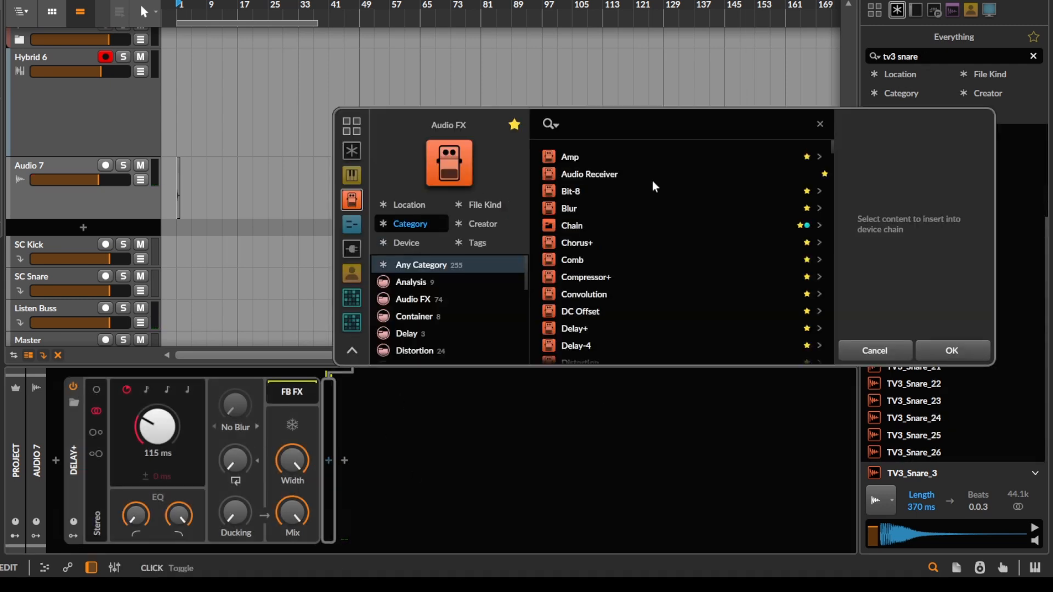
scroll(669, 218, down, 12)
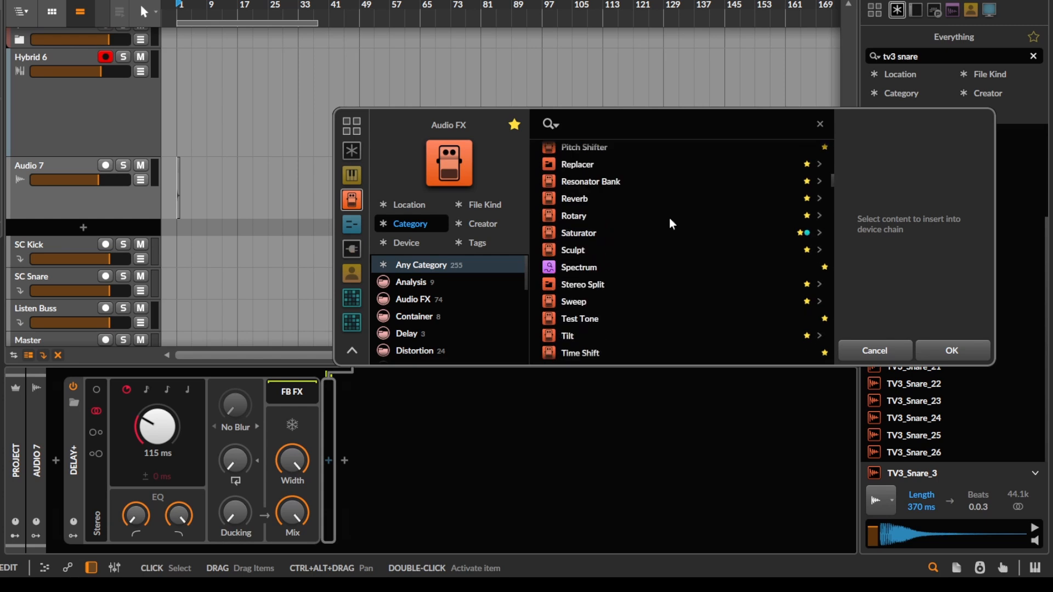
click(620, 234)
click(605, 209)
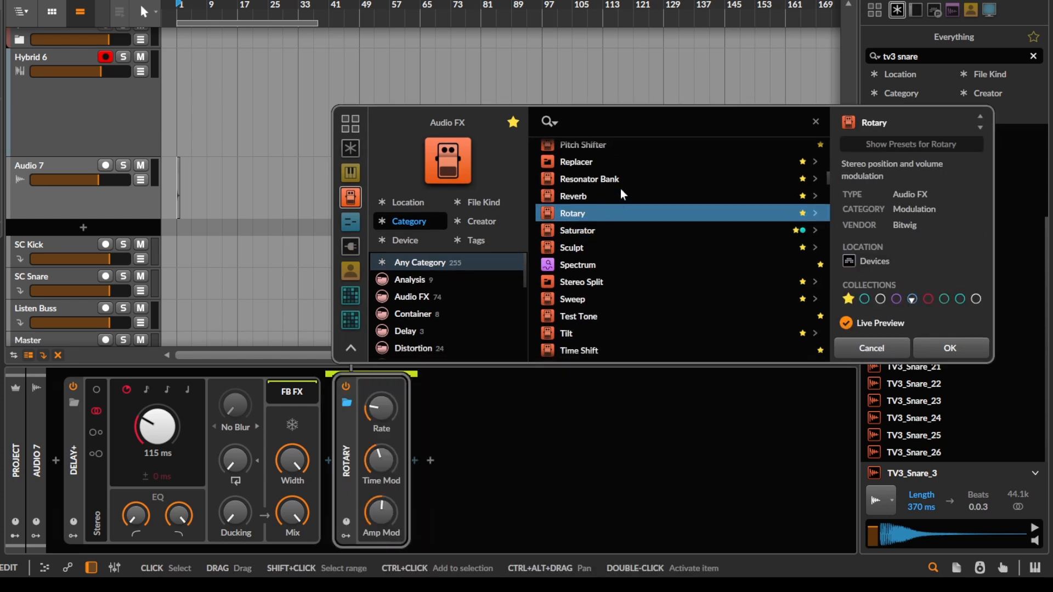
click(630, 178)
click(625, 212)
click(625, 232)
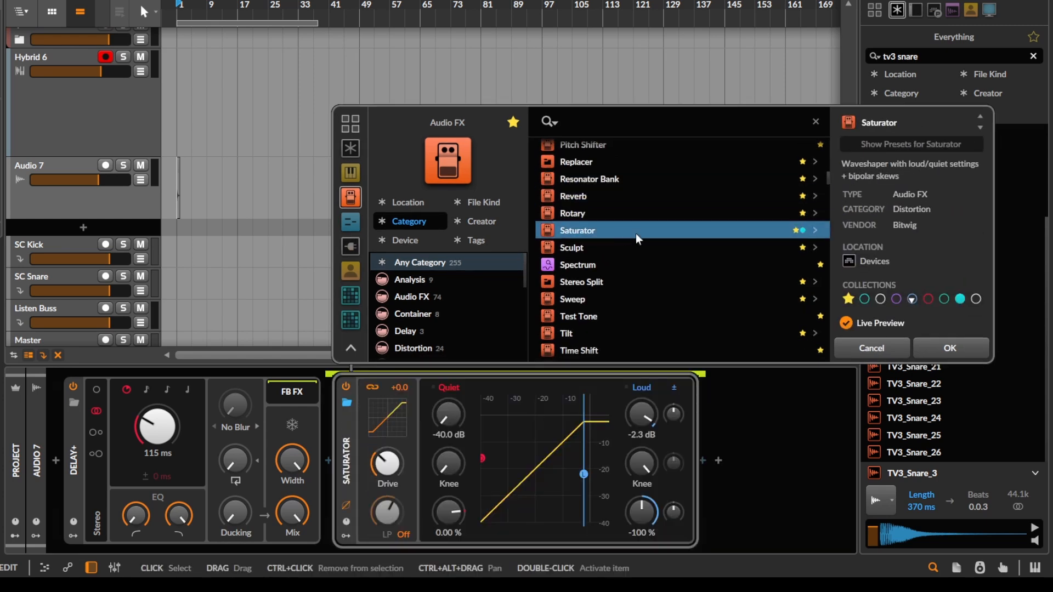
click(935, 346)
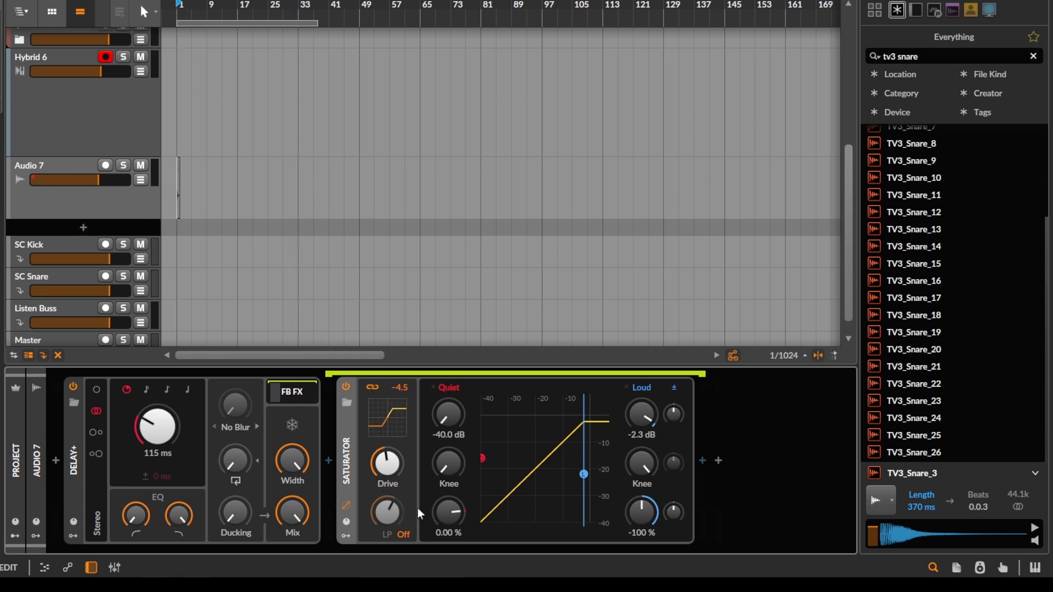
- Set the Saturator's loud threshold to 0.0 dB and its loud amount to 0.00 %, and play the snare
drag(641, 414, 641, 431)
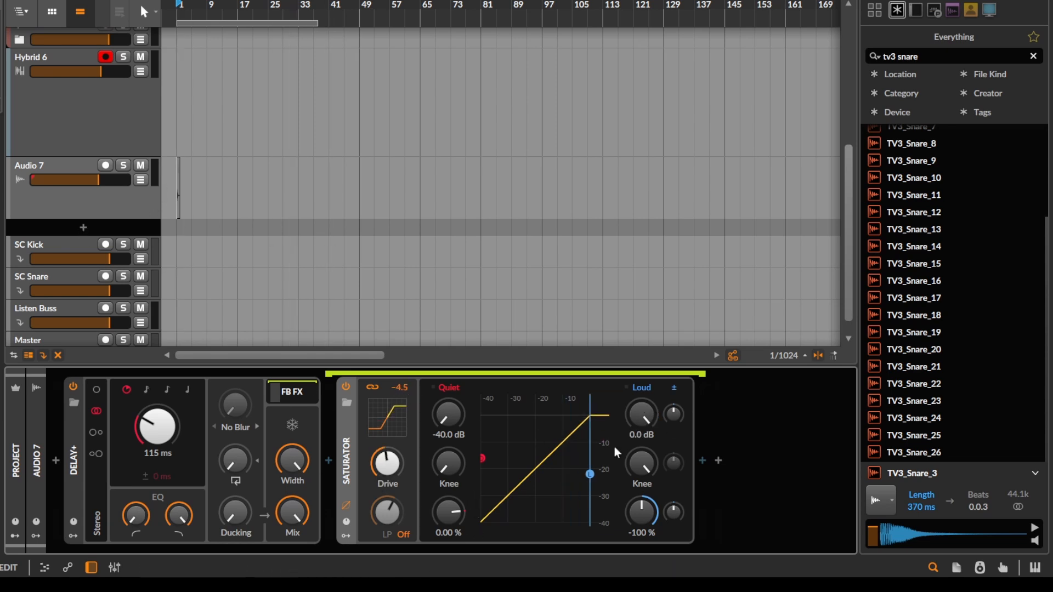
double_click(642, 512)
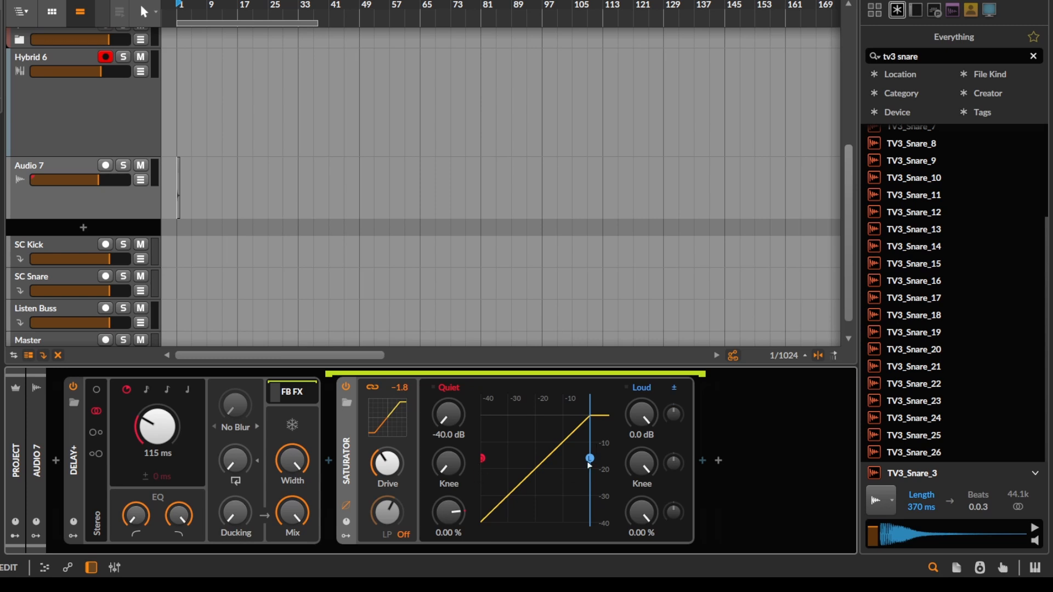
scroll(181, 193, up, 10)
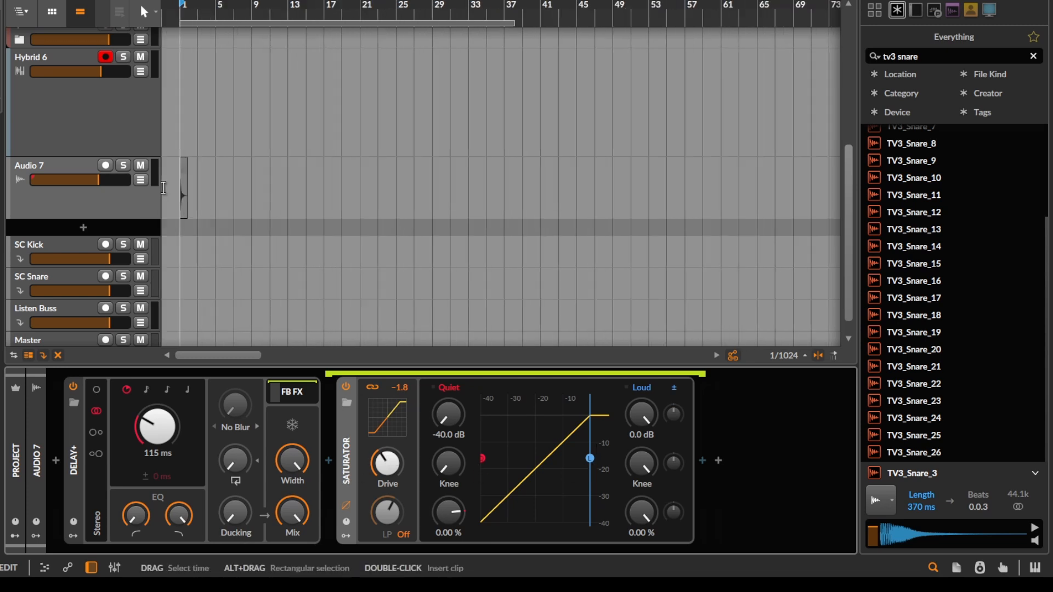
scroll(181, 193, down, 2)
key(space)
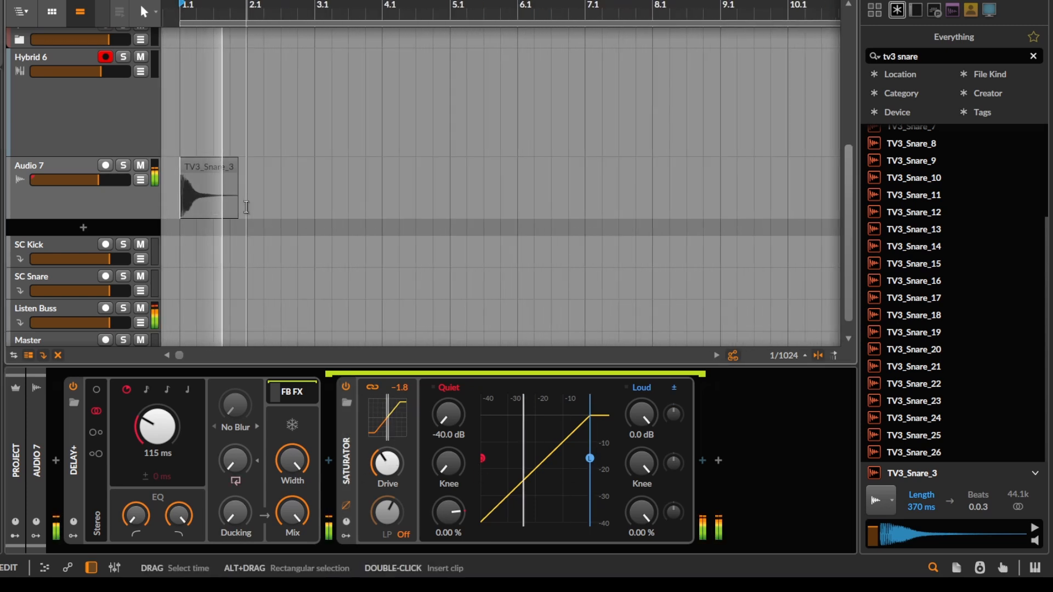
- Set the Saturator's drive to 0.0 dB and raise the Delay+ feedback while the snare plays
mouse_move(235, 459)
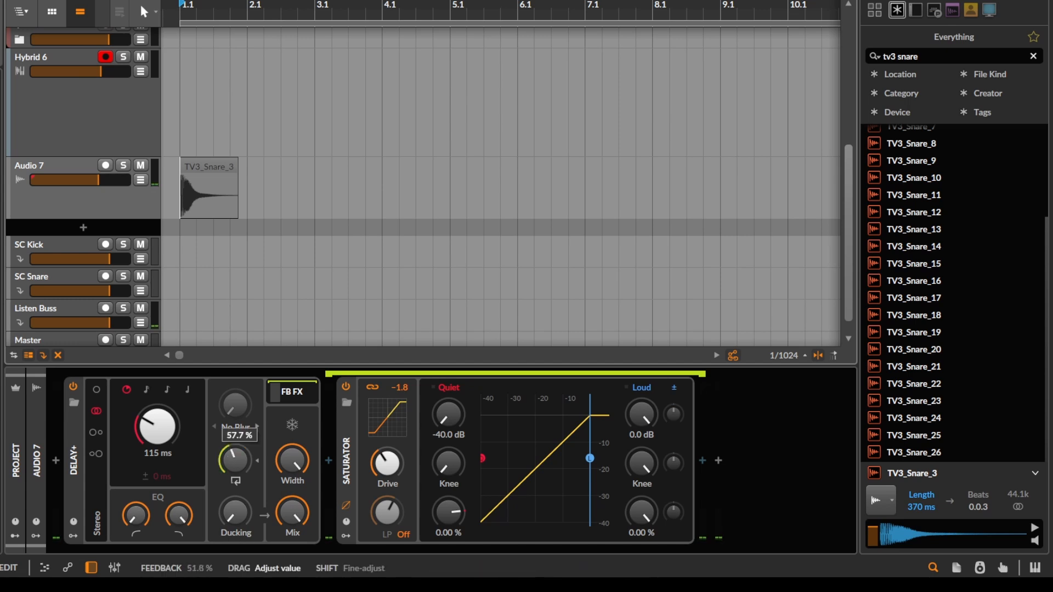
drag(235, 460, 234, 455)
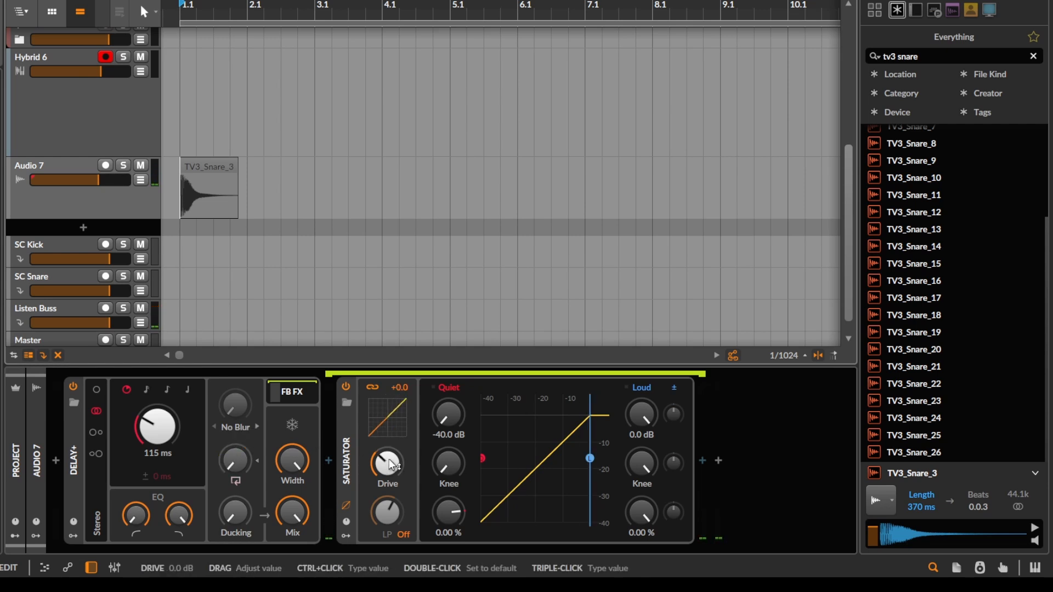
drag(235, 460, 235, 448)
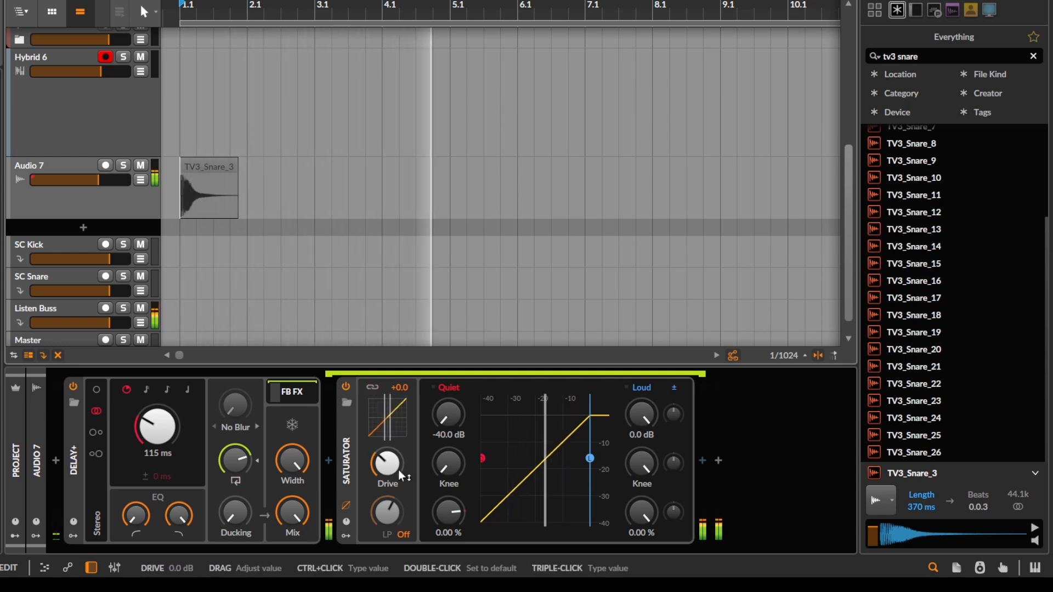
- Cut the ringing delay tail by switching the Delay+ device off and on again
scroll(257, 236, down, 10)
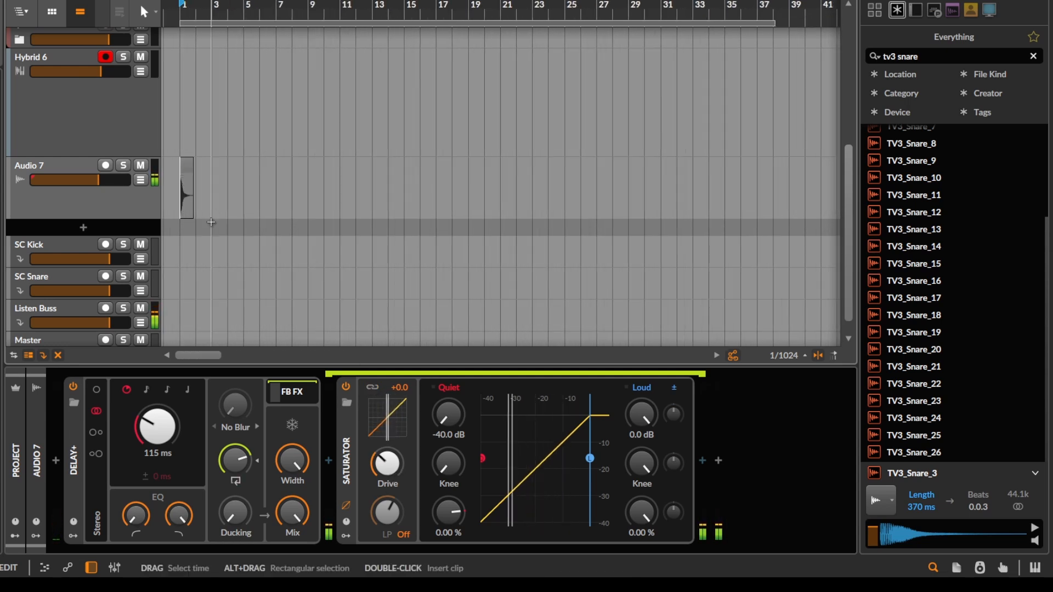
click(73, 387)
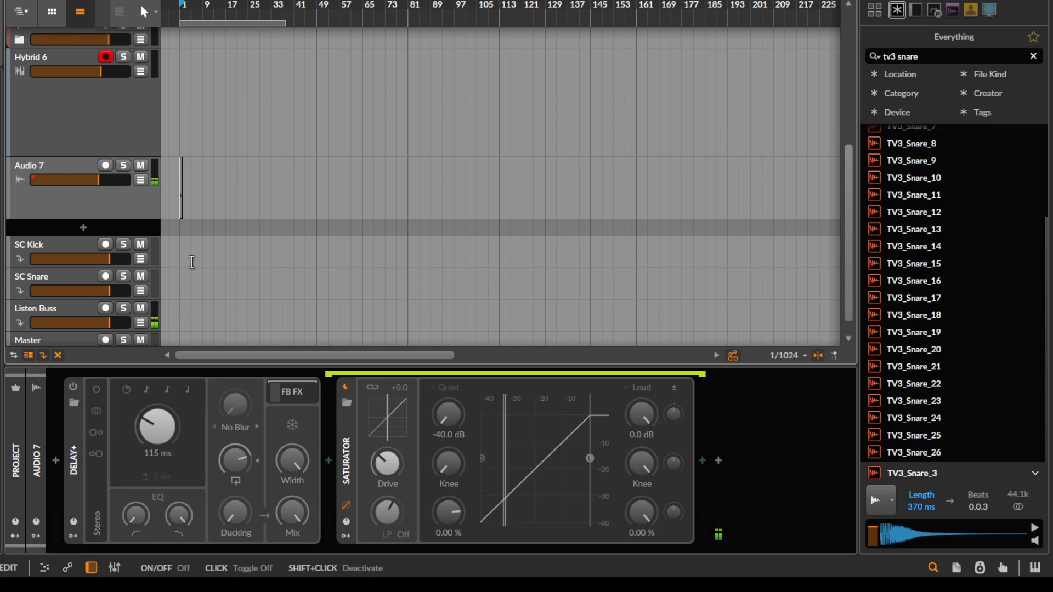
scroll(164, 181, down, 3)
click(72, 387)
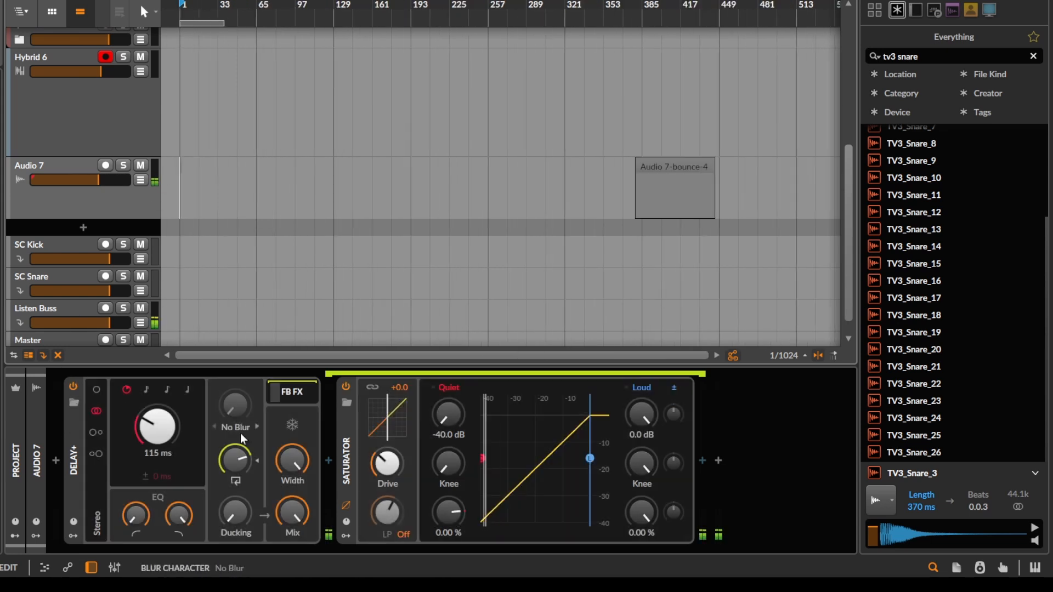
- Delete the leftover Audio 7-bounce-4 clip from the Audio 7 track
scroll(206, 178, down, 3)
scroll(176, 174, down, 2)
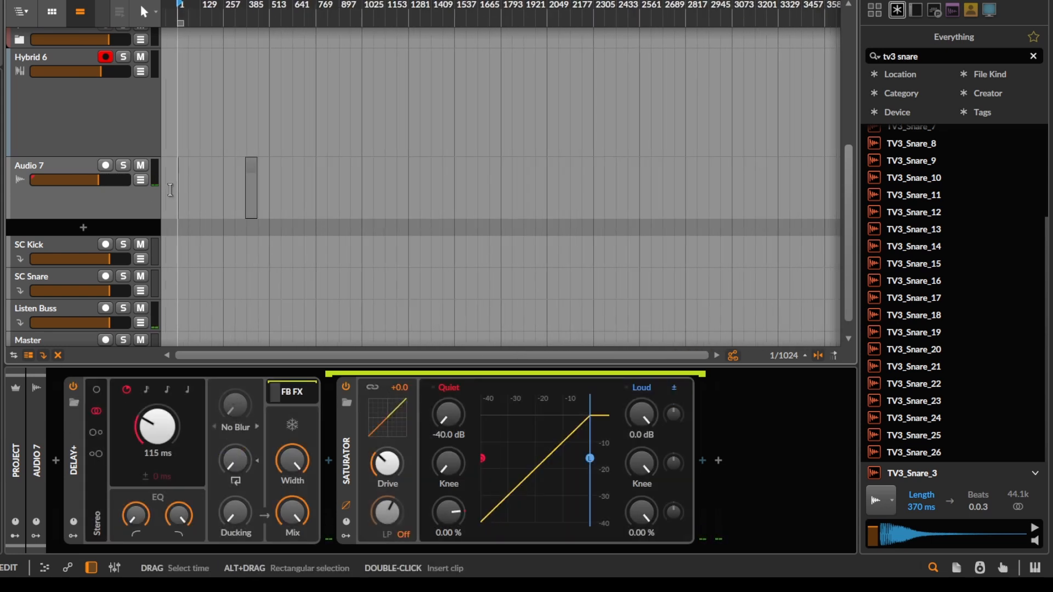
click(248, 165)
key(Delete)
- Bounce a time range of roughly 60,000 bars on Audio 7 in place, post-fader, as 32-bit floating-point
drag(184, 188, 932, 176)
click(628, 199)
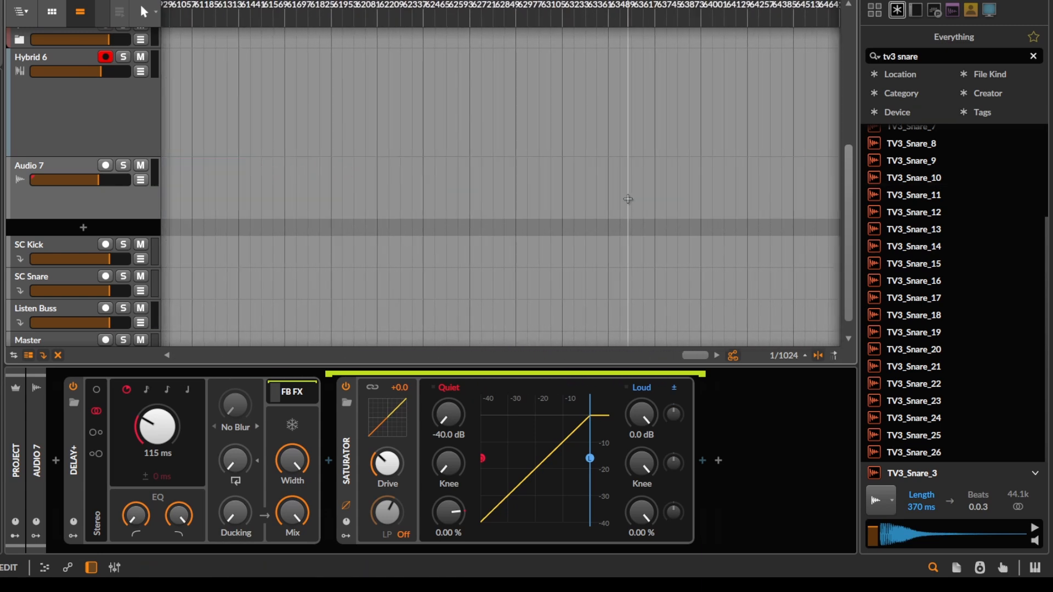
click(399, 187)
scroll(324, 183, left, 5)
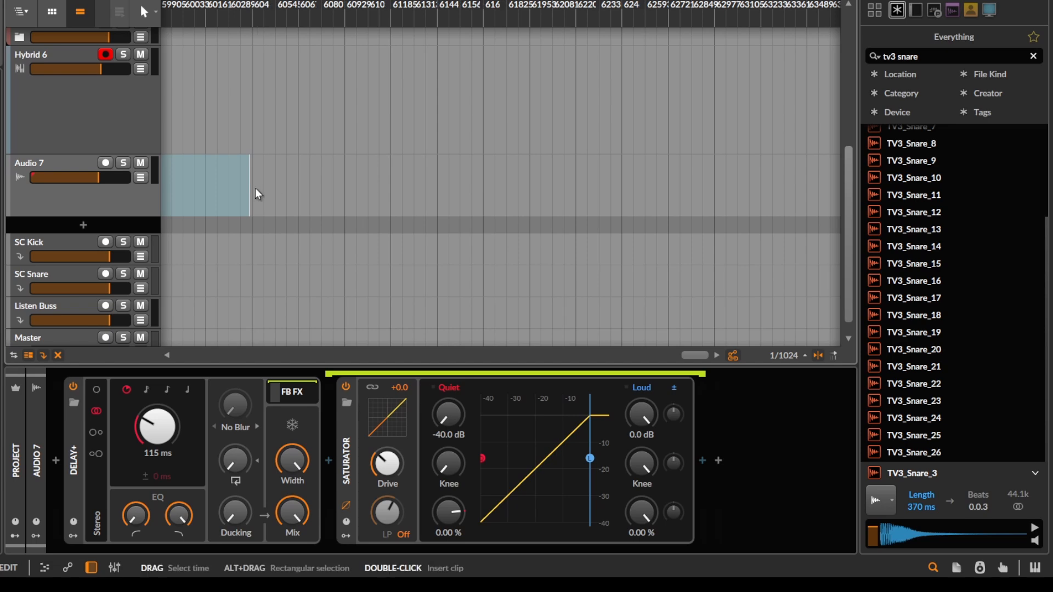
scroll(327, 196, left, 5)
key(ctrl+b)
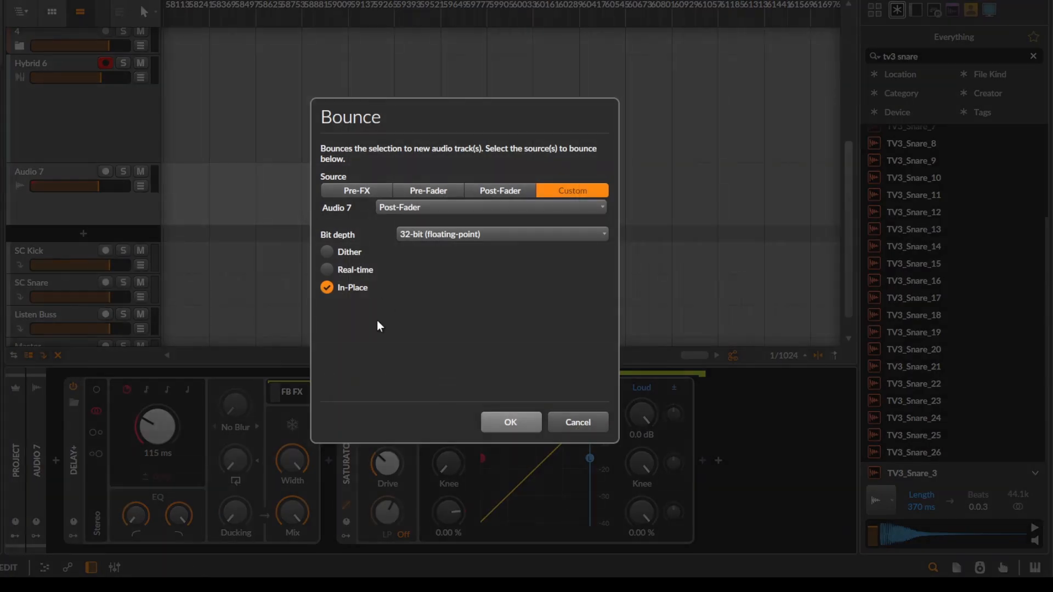
click(509, 421)
- Check the extent of the bounced Audio 7 clip along the timeline and undo the bounce
scroll(617, 208, down, 5)
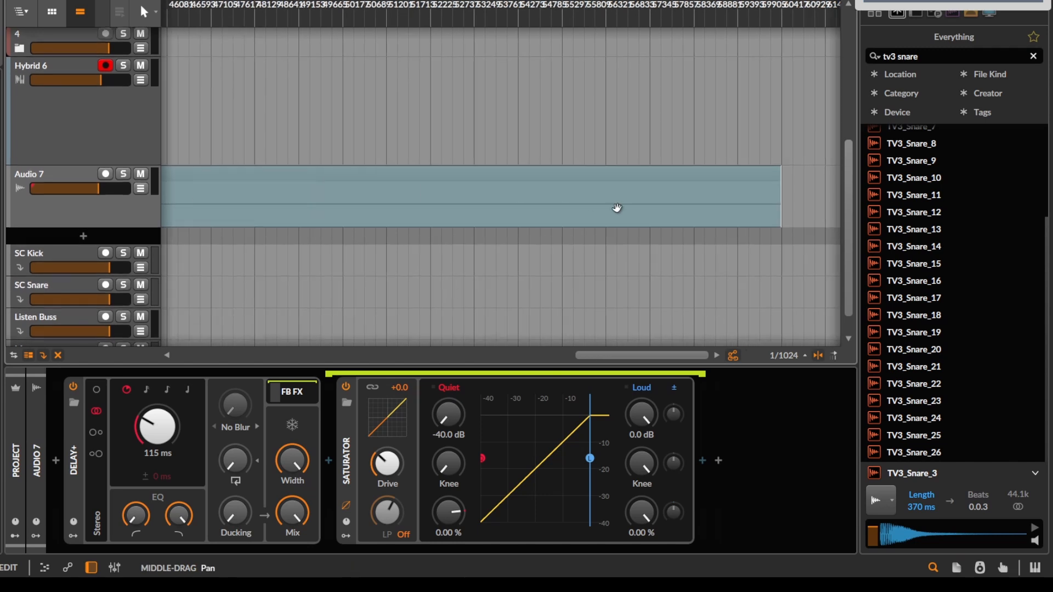
scroll(617, 208, down, 10)
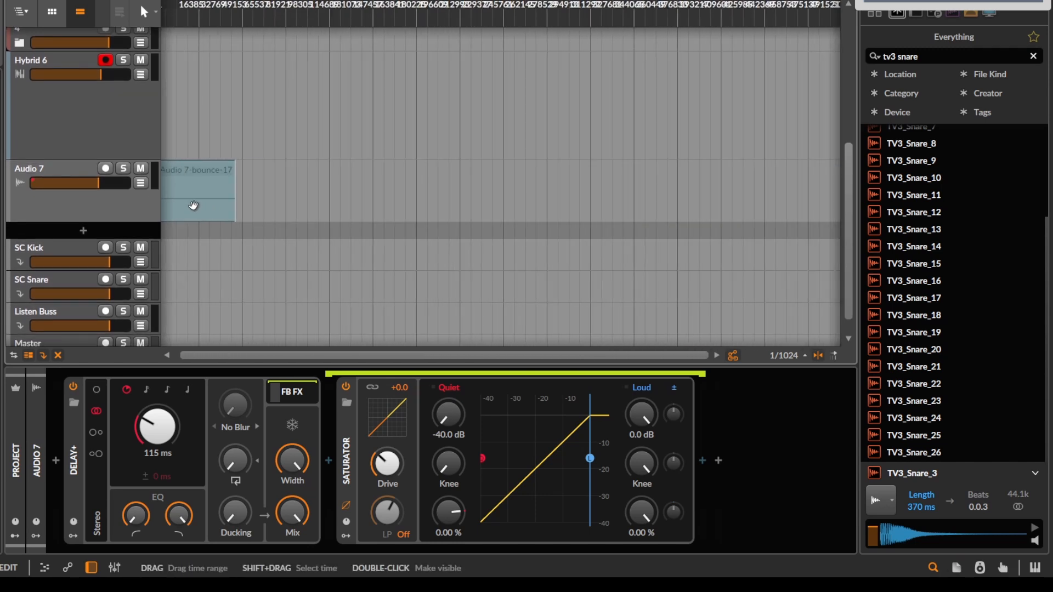
scroll(490, 208, left, 2)
scroll(185, 203, up, 10)
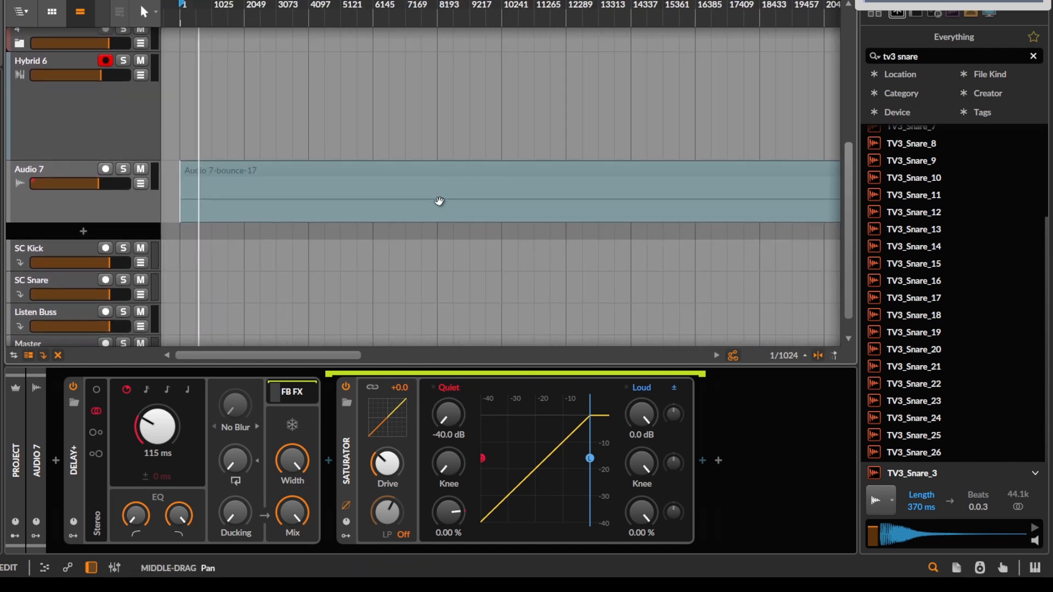
scroll(176, 194, up, 2)
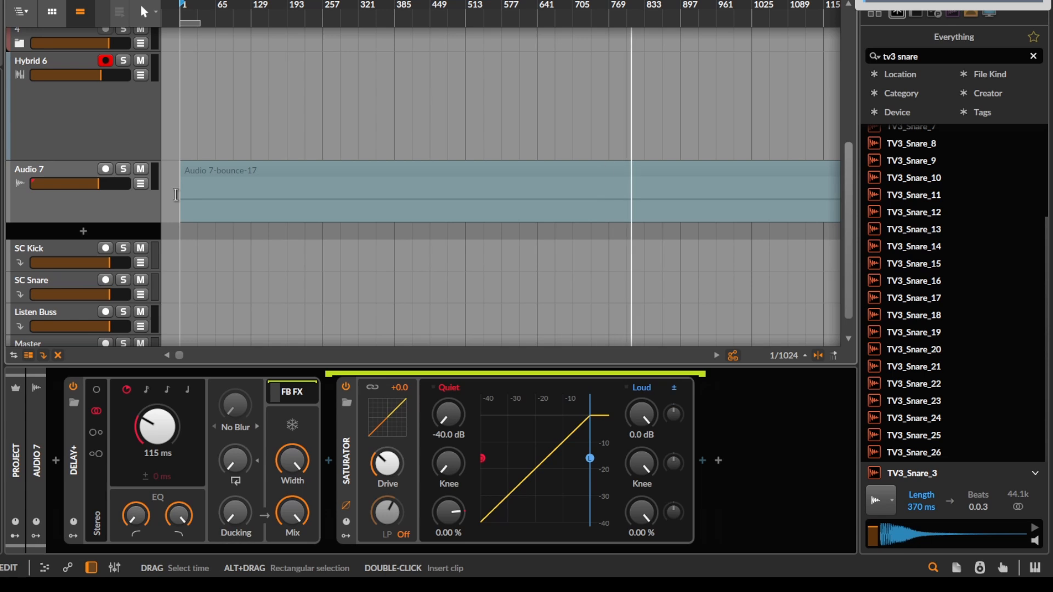
scroll(175, 195, down, 1)
scroll(73, 178, down, 1)
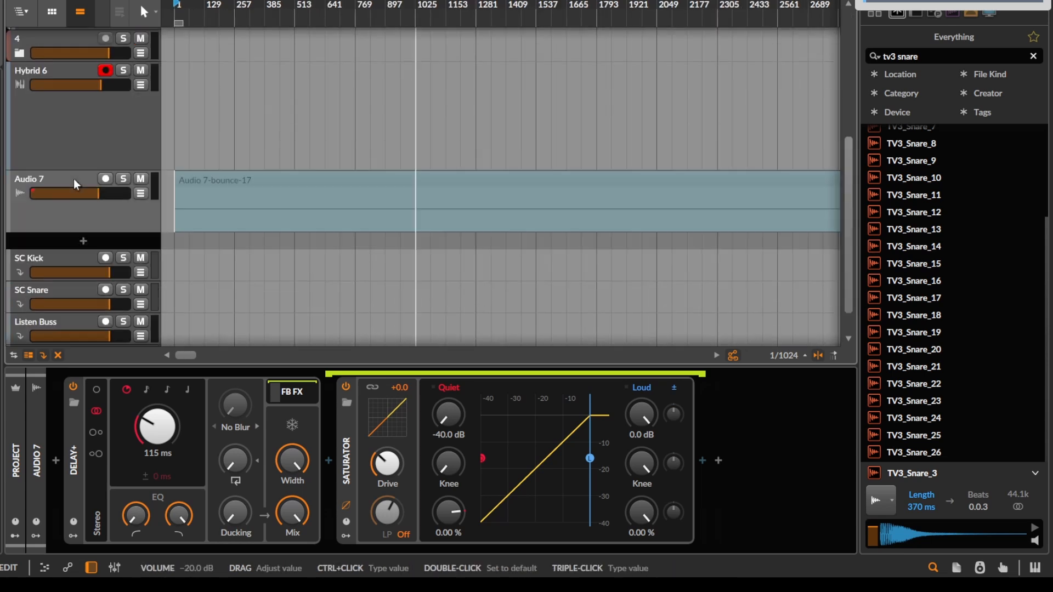
click(97, 186)
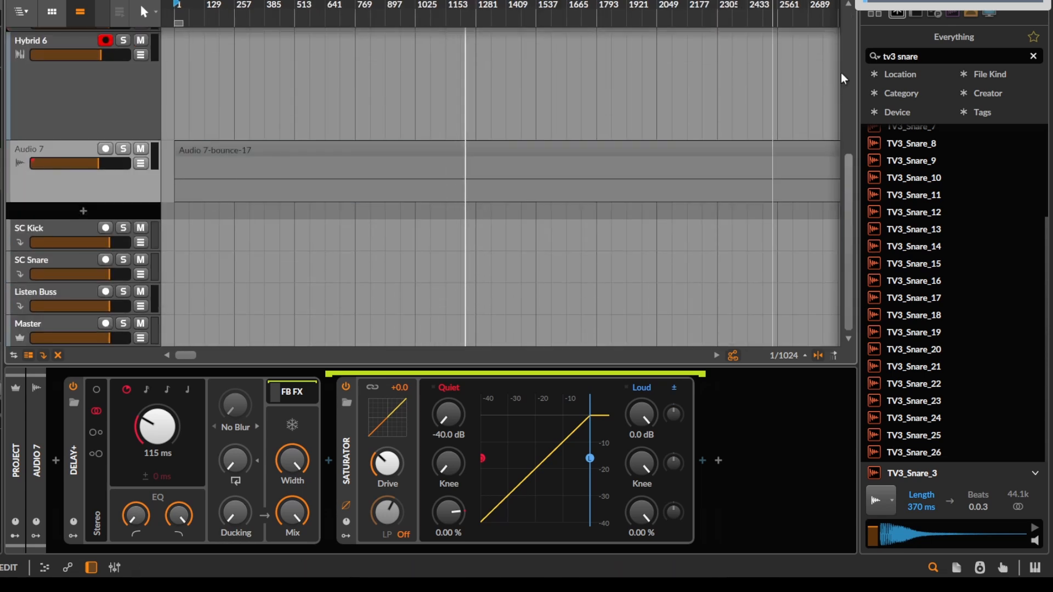
key(ctrl+z)
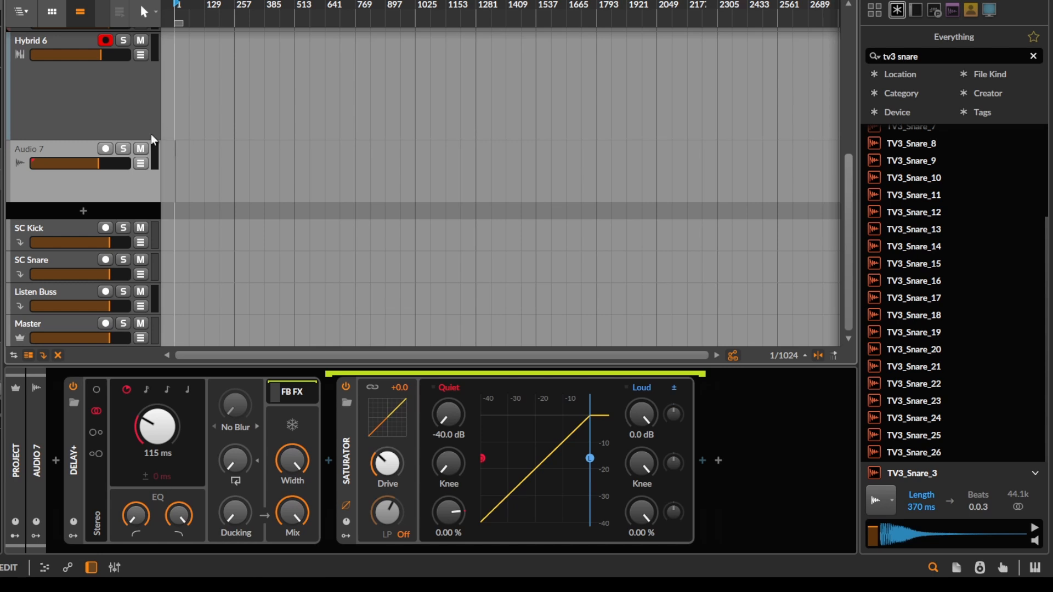
- Try to select a far longer time range on the Audio 7 track, well beyond the previous bounce's end
drag(165, 177, 1050, 152)
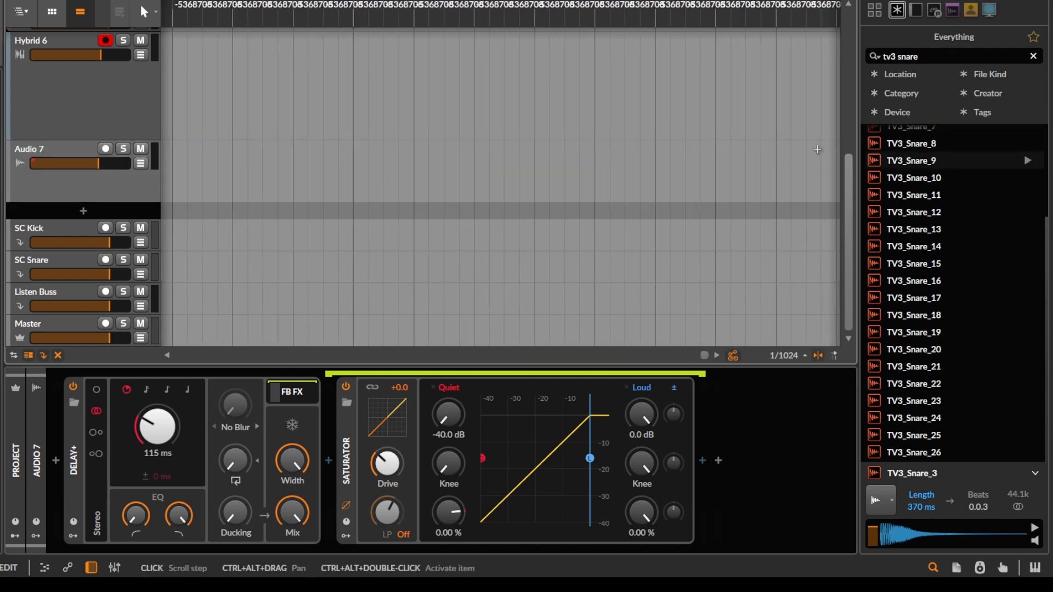
click(525, 167)
drag(525, 167, 273, 181)
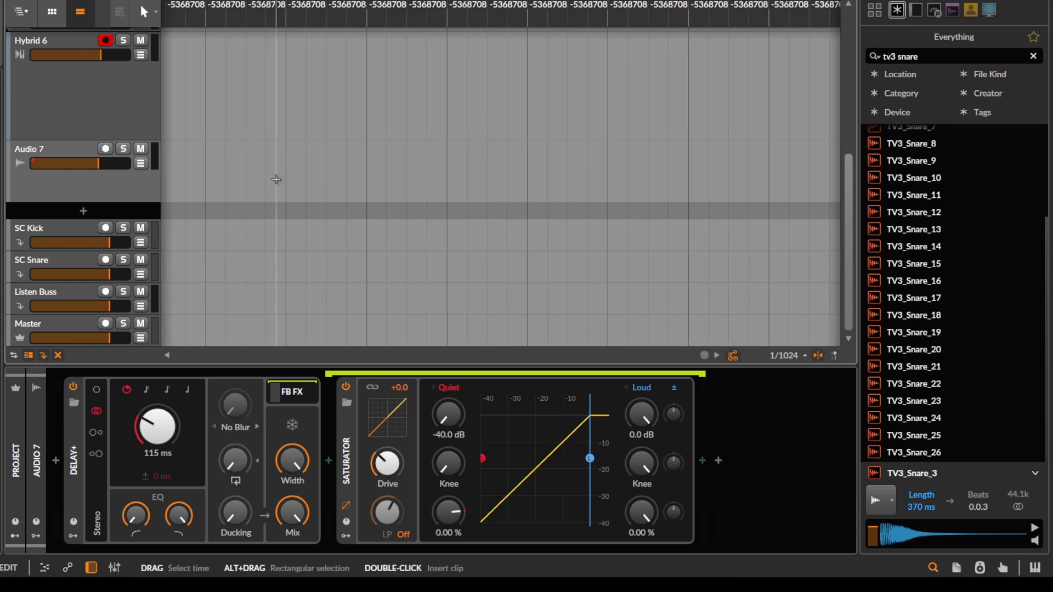
drag(363, 183, 321, 188)
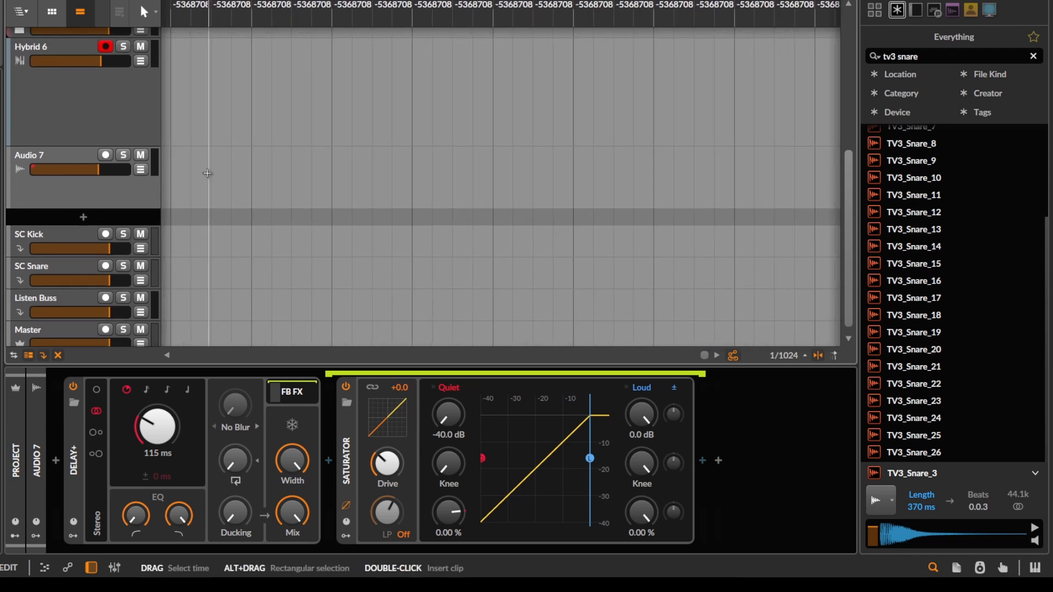
drag(189, 177, 652, 204)
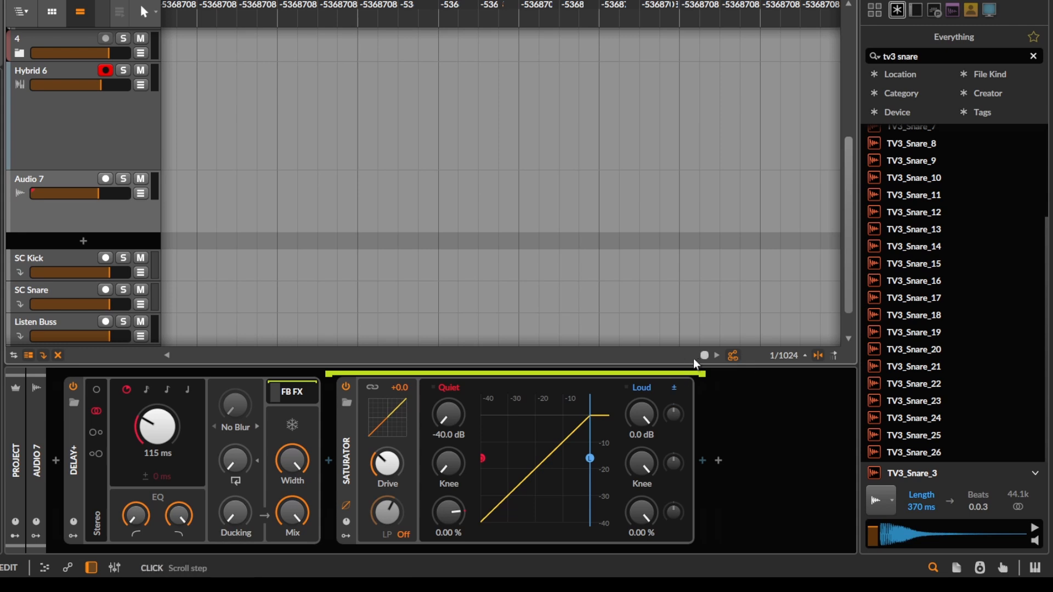
- Try to bring the arrangement view back from the extreme end of the timeline towards bar 1
drag(706, 355, 244, 362)
click(167, 355)
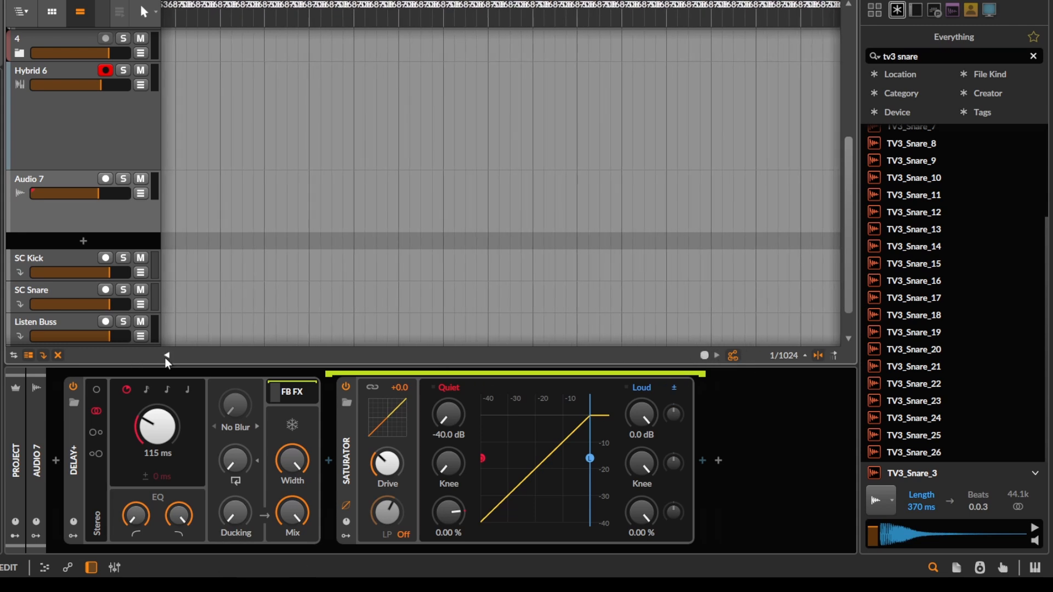
drag(706, 358, 833, 355)
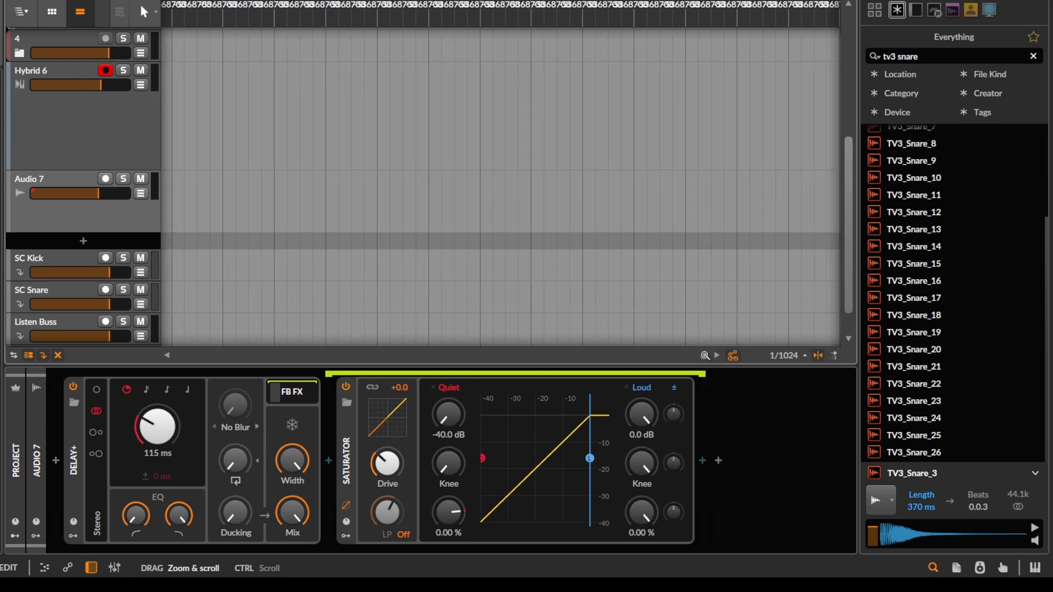
drag(204, 199, 459, 146)
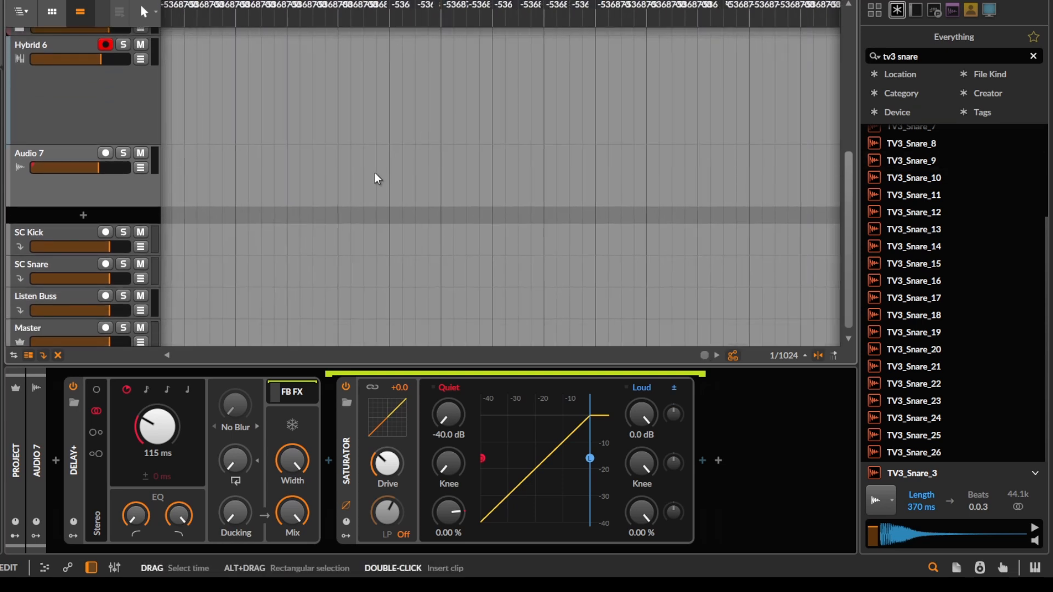
drag(176, 193, 348, 117)
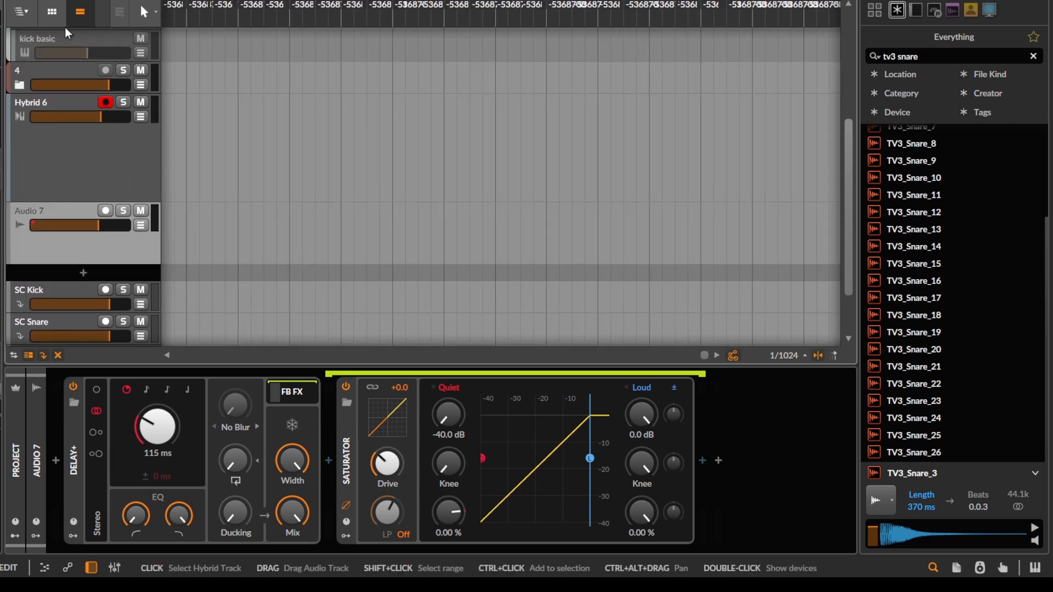
- Raise the Delay+ feedback and bounce Audio 7 from bar 1 to the timeline's extreme end in place, post-fader, as 32-bit floating-point
key(a)
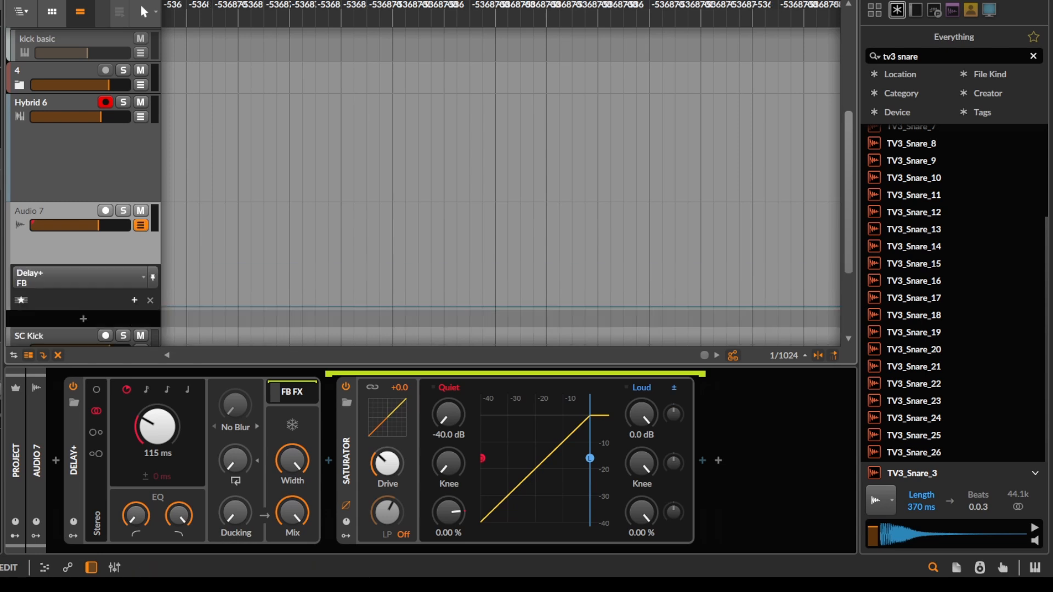
key(a)
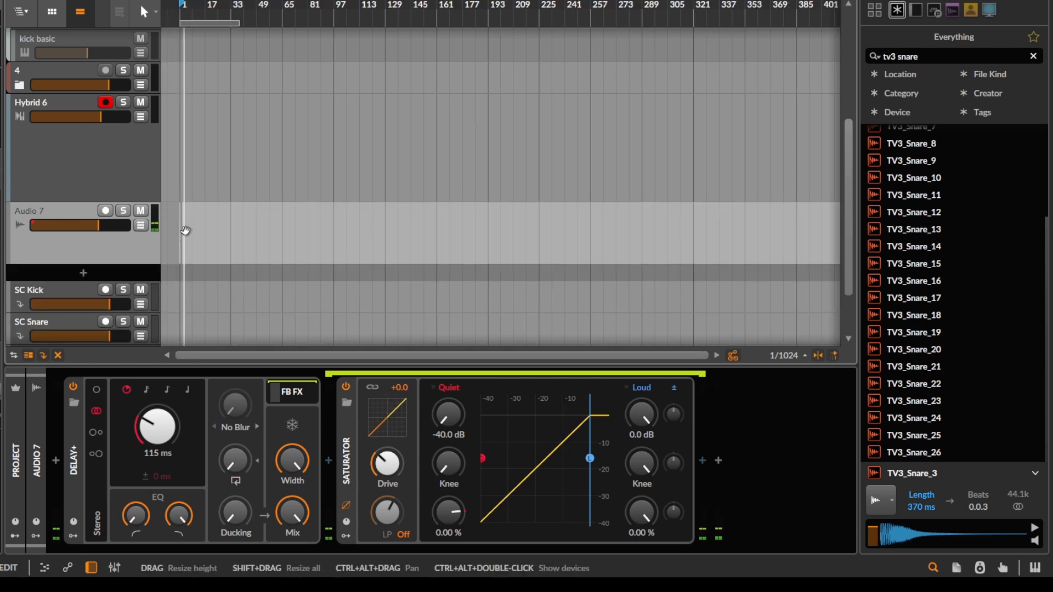
drag(176, 241, 822, 242)
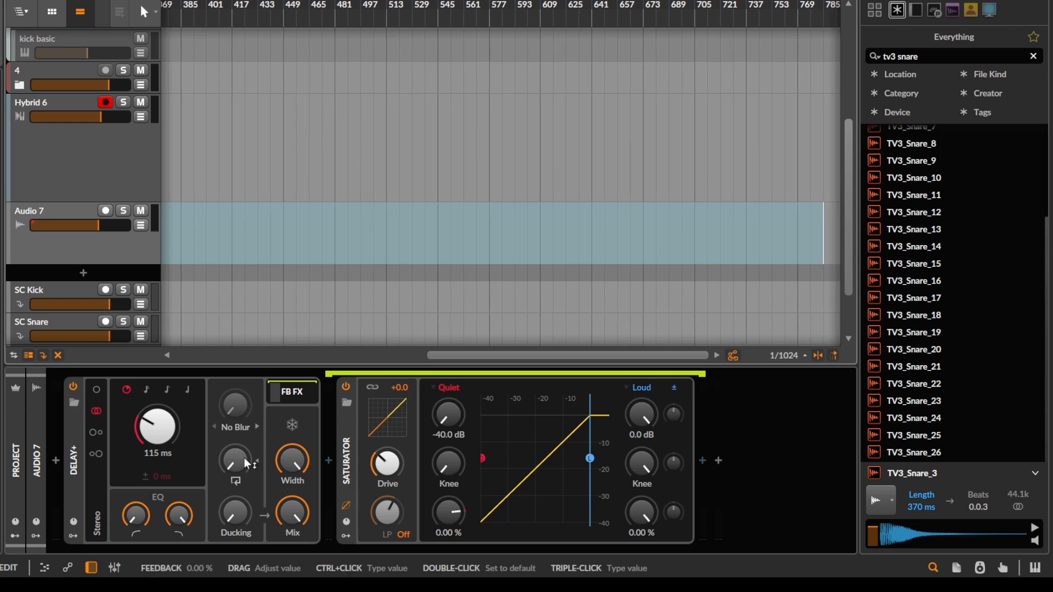
drag(703, 278, 391, 279)
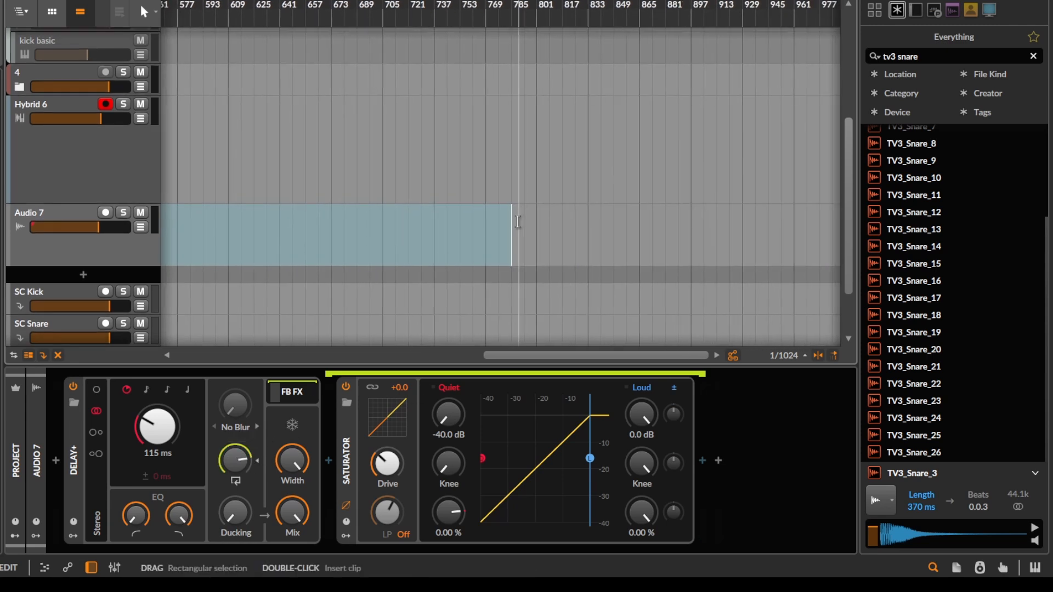
drag(510, 226, 970, 225)
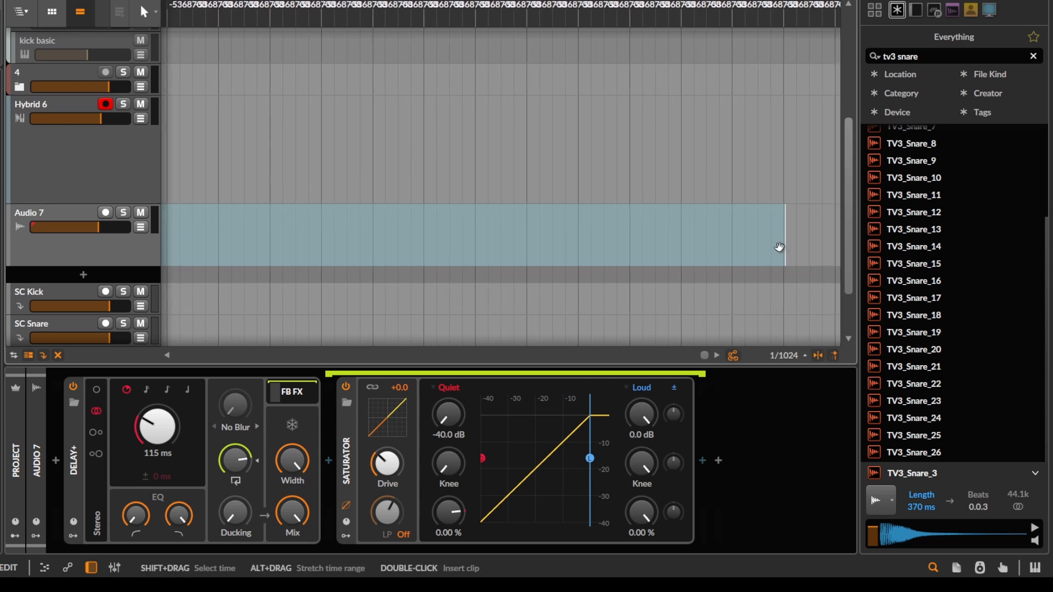
key(ctrl+b)
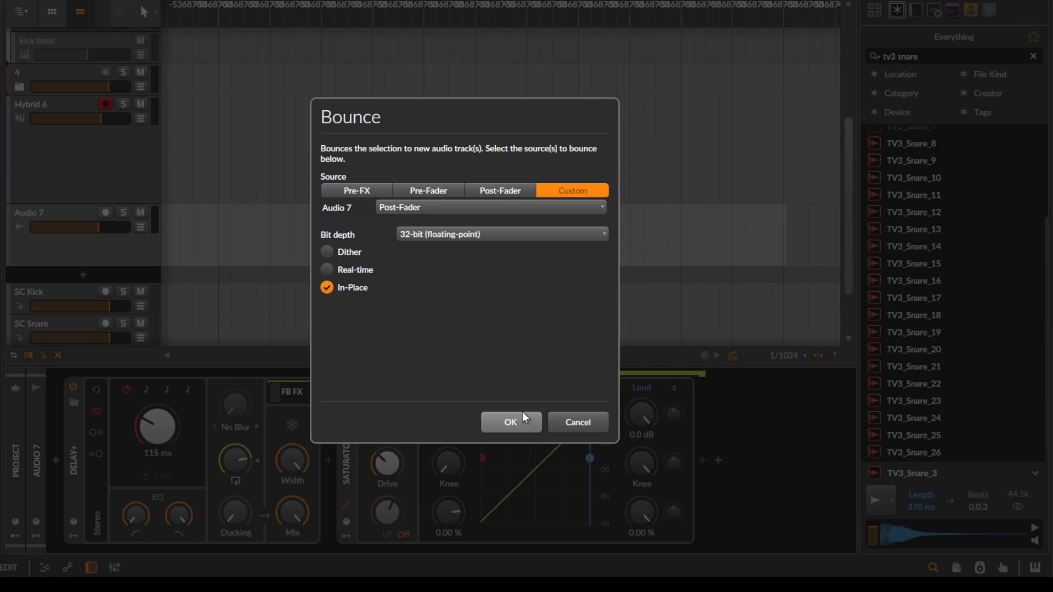
click(516, 424)
- Examine the far end of the bounced Audio 7 clip along the timeline
scroll(294, 224, down, 3)
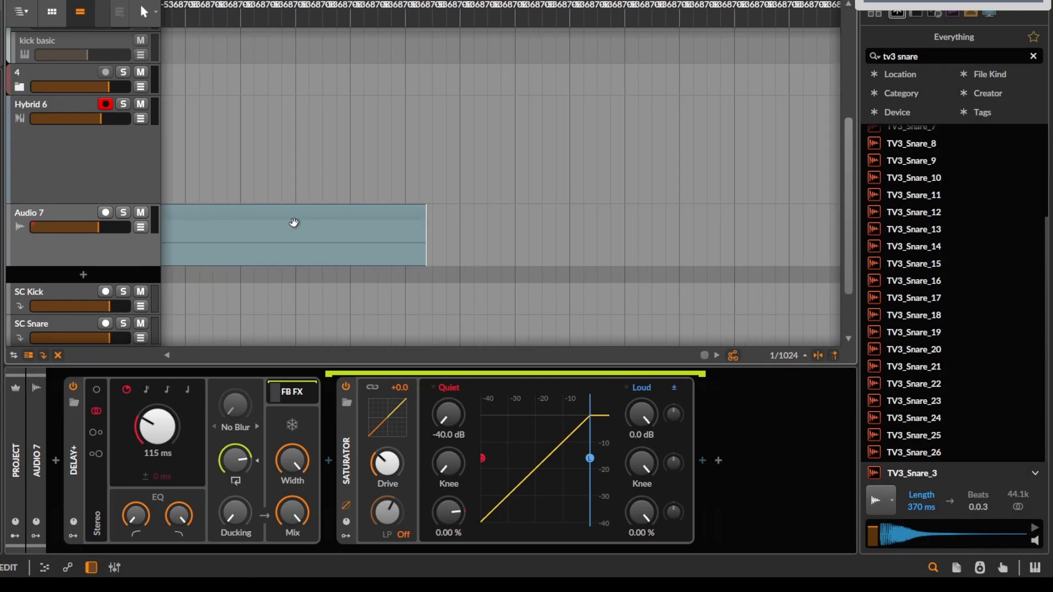
scroll(574, 233, up, 4)
scroll(644, 216, down, 1)
scroll(322, 228, down, 3)
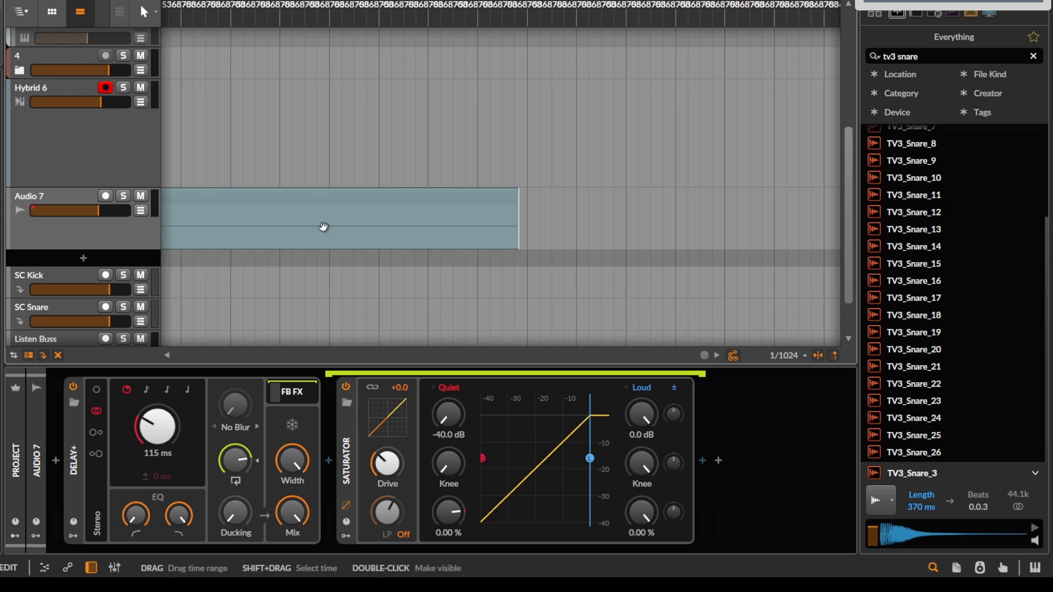
scroll(221, 225, up, 4)
scroll(269, 204, down, 1)
scroll(269, 204, down, 3)
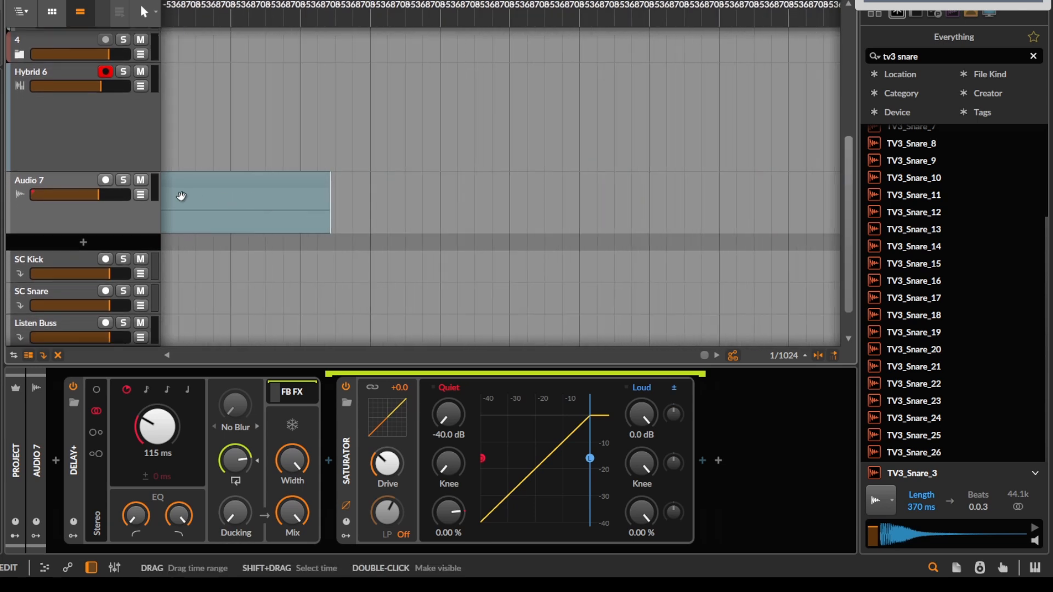
scroll(181, 195, up, 4)
scroll(291, 225, down, 1)
scroll(194, 185, down, 1)
scroll(495, 232, up, 2)
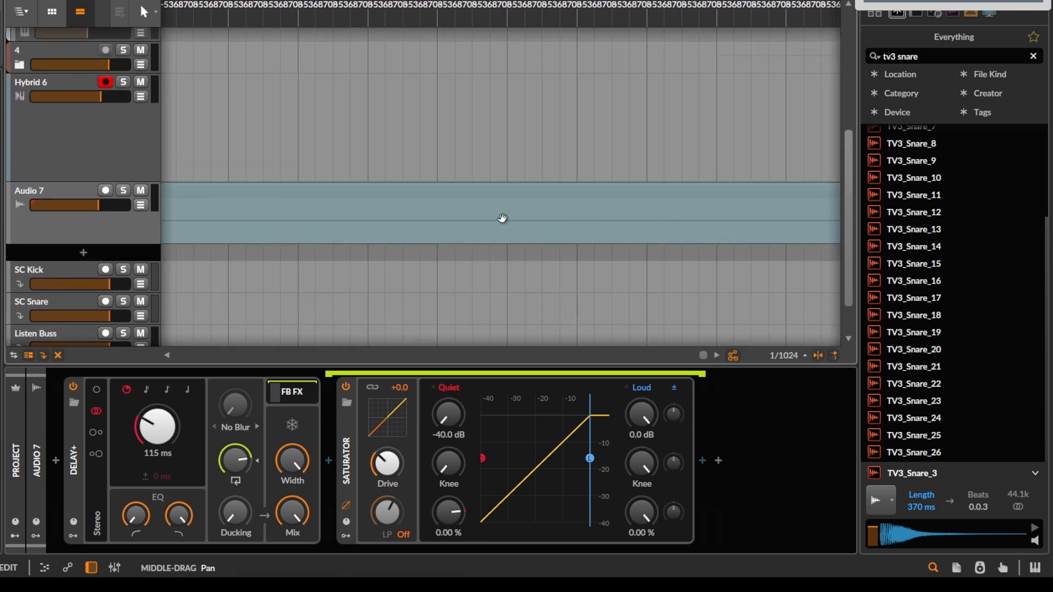
scroll(194, 218, right, 1)
scroll(195, 218, down, 1)
scroll(246, 231, right, 1)
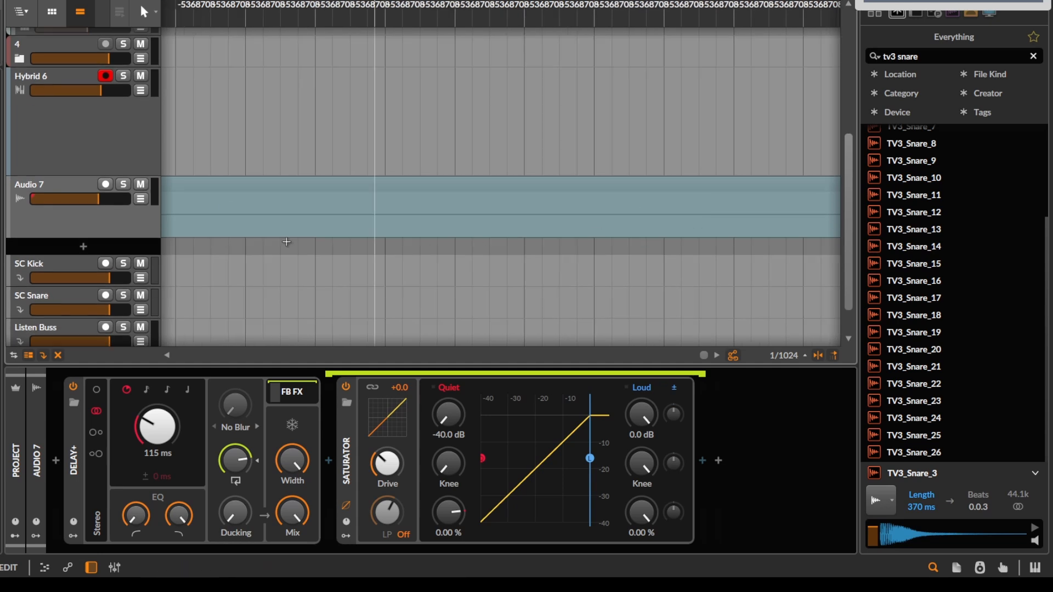
scroll(192, 221, right, 3)
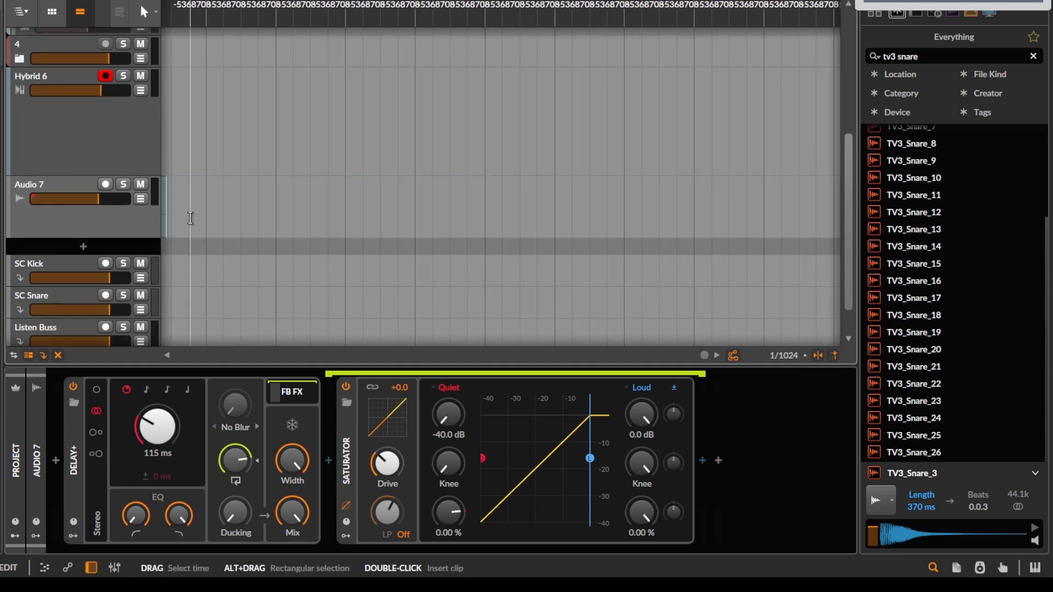
scroll(317, 226, up, 1)
scroll(316, 226, up, 4)
scroll(574, 266, left, 3)
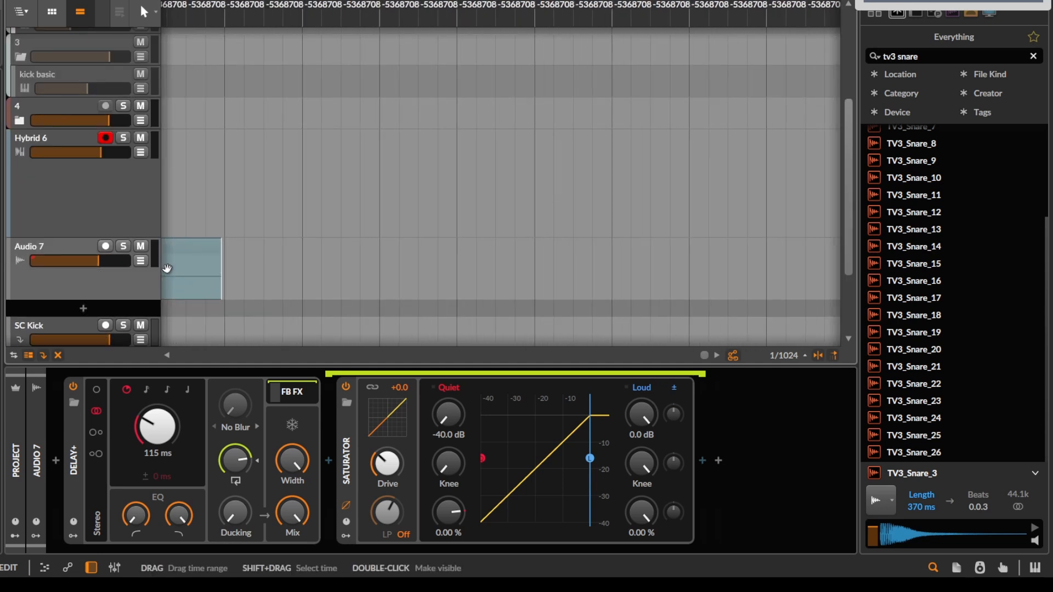
drag(574, 265, 367, 233)
scroll(207, 207, down, 5)
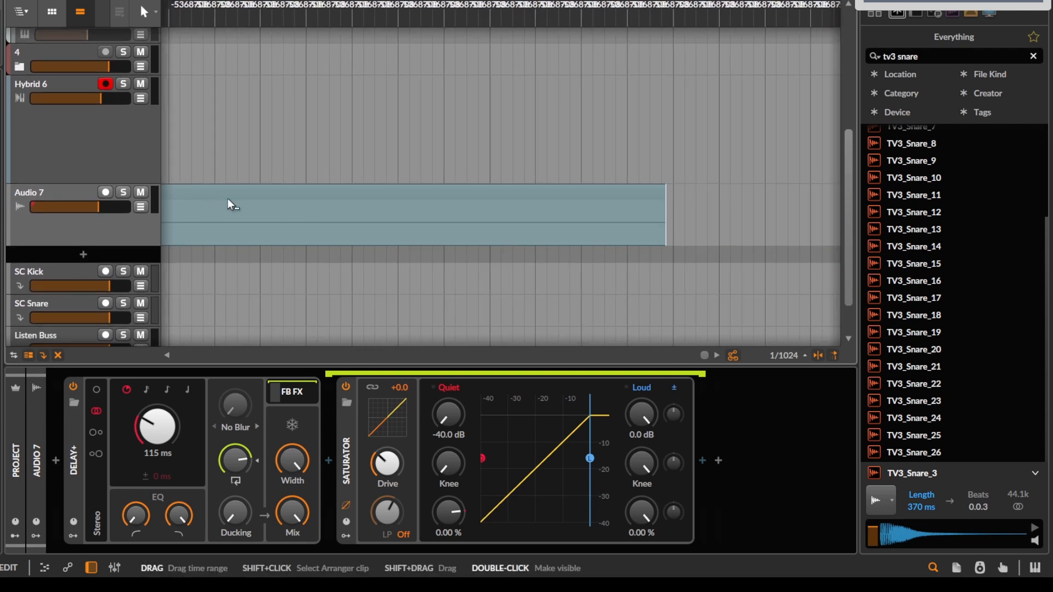
scroll(176, 210, down, 3)
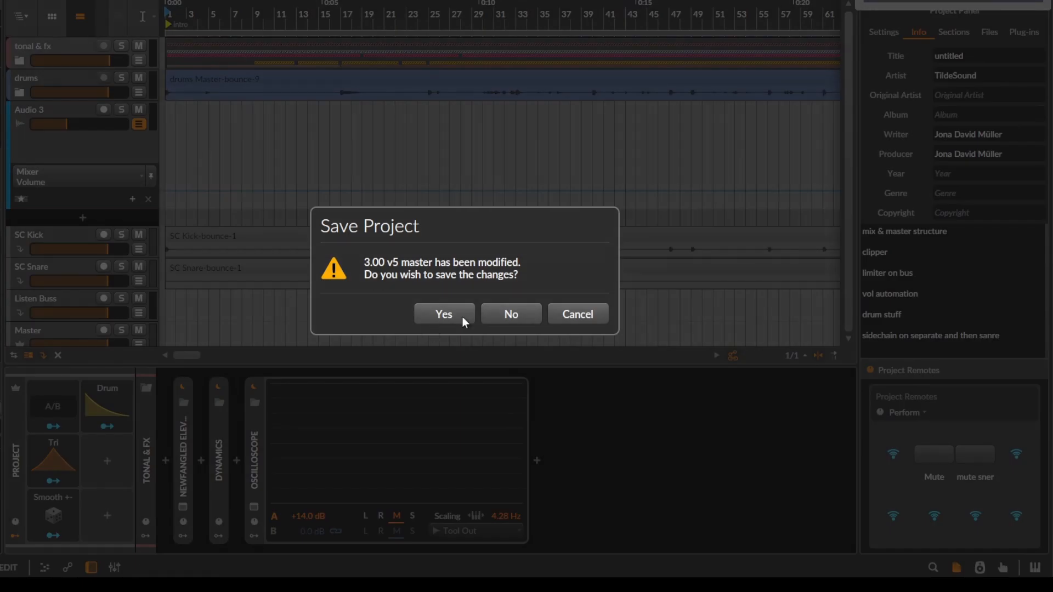
- Save the changes to the modified 3.00 v5 master project
click(461, 312)
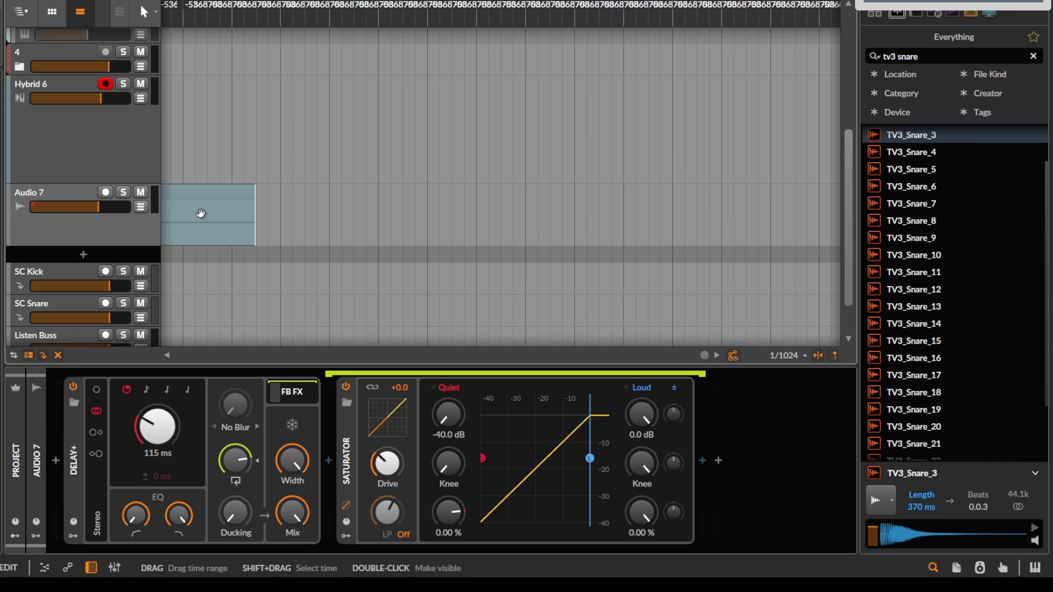
- Examine the bounced Audio 7 waveform from bar 1 outwards, both close up and across hundreds of thousands of bars
drag(201, 214, 524, 335)
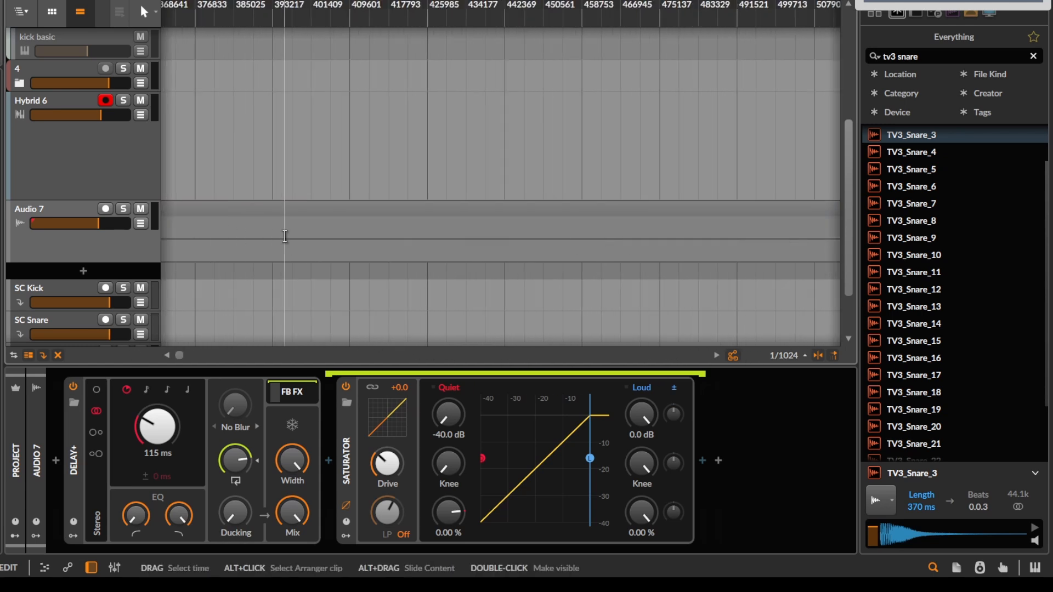
click(224, 244)
scroll(208, 243, up, 10)
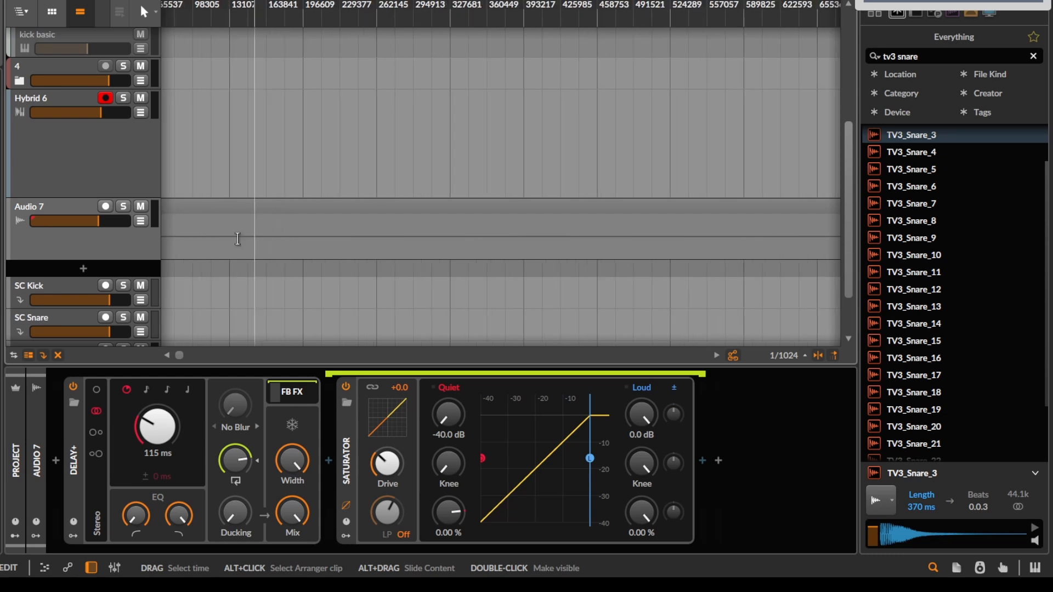
scroll(224, 240, down, 10)
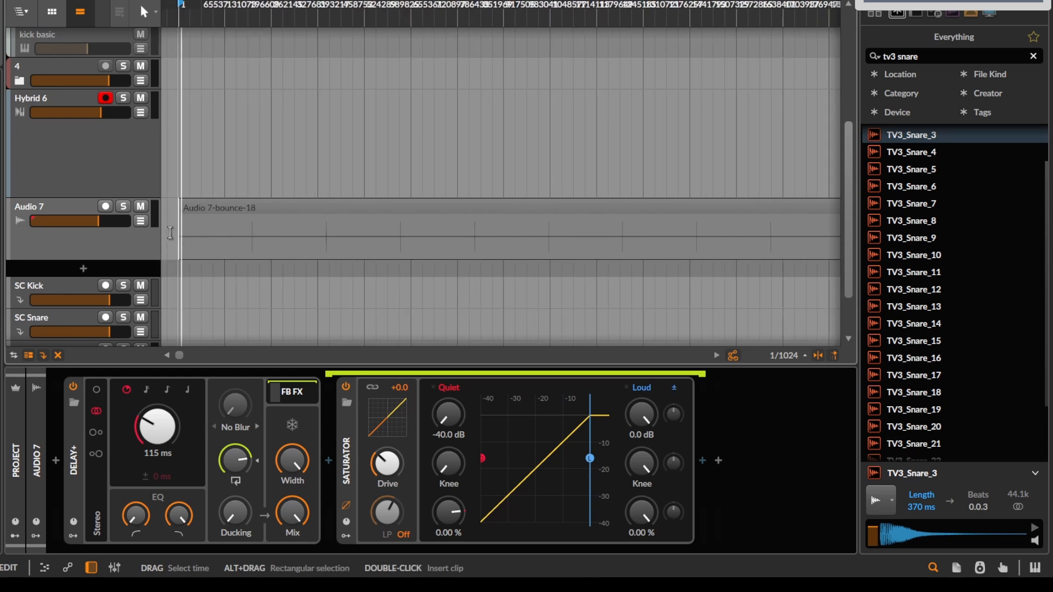
scroll(170, 233, down, 10)
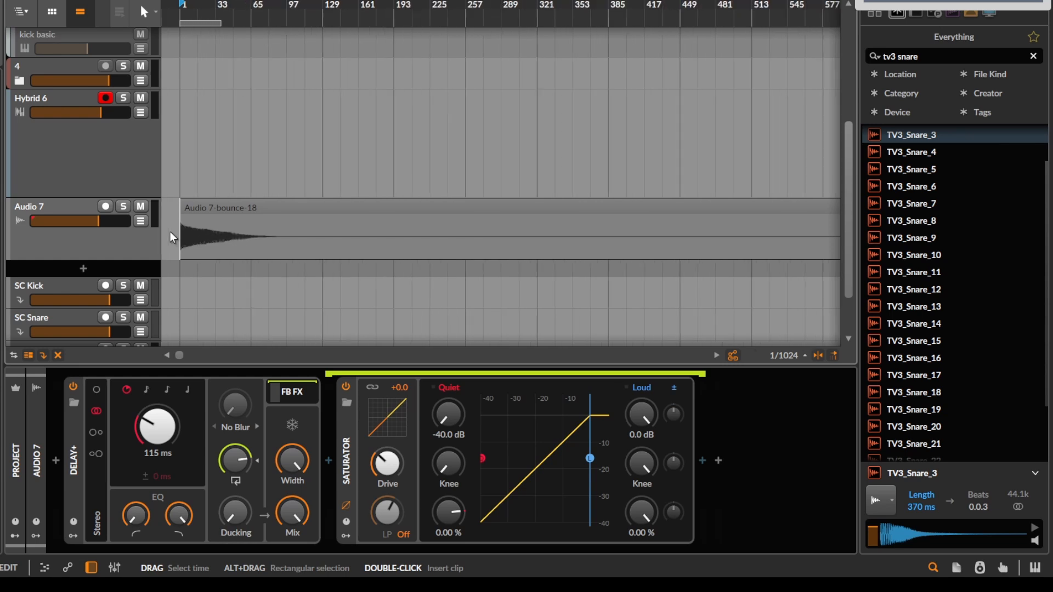
scroll(170, 231, down, 10)
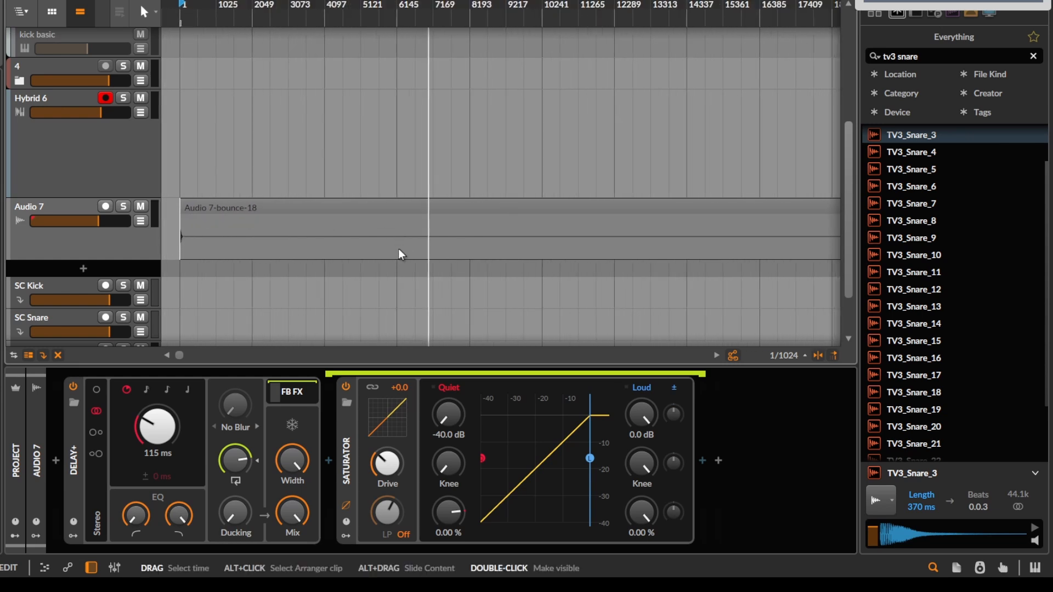
scroll(437, 237, up, 15)
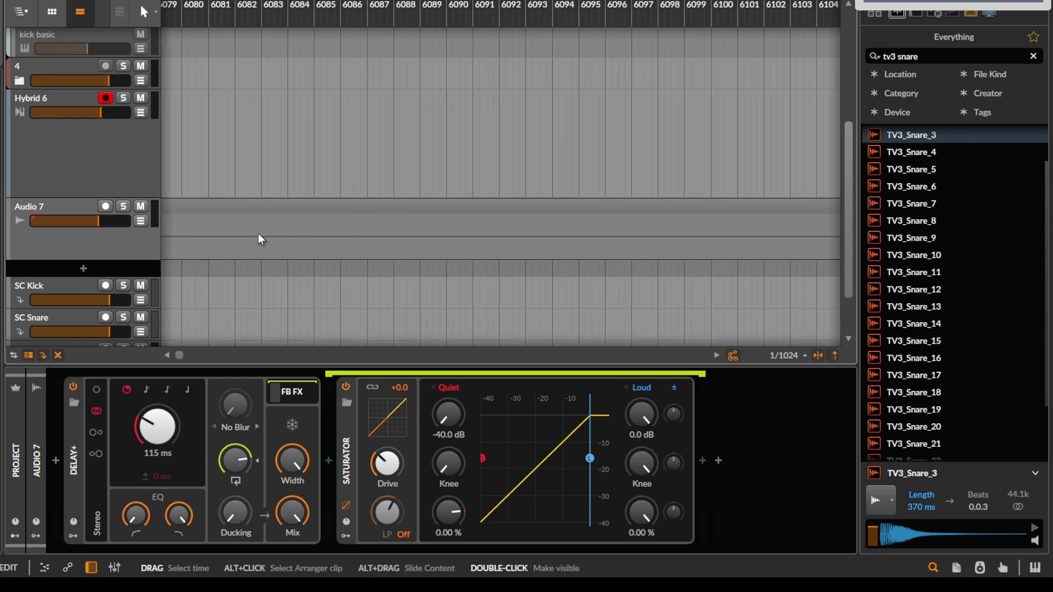
scroll(258, 232, down, 15)
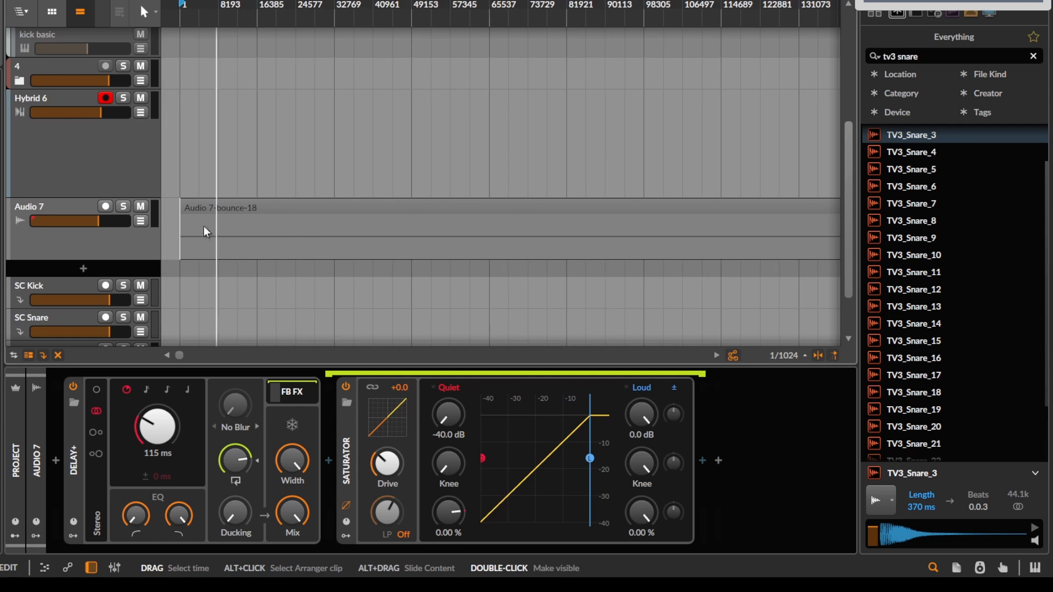
scroll(203, 231, down, 4)
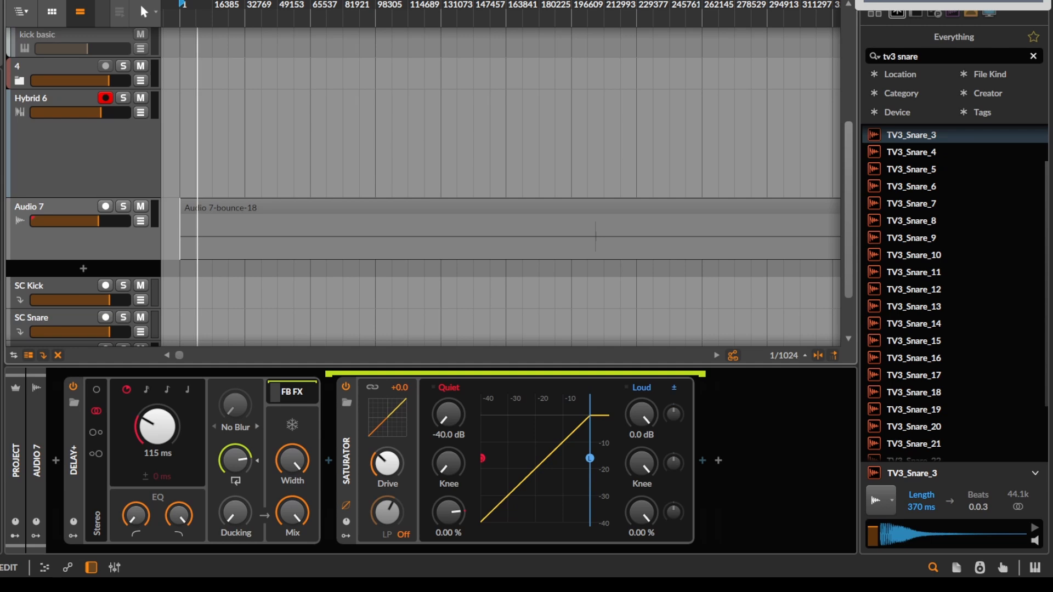
click(555, 190)
scroll(294, 217, up, 5)
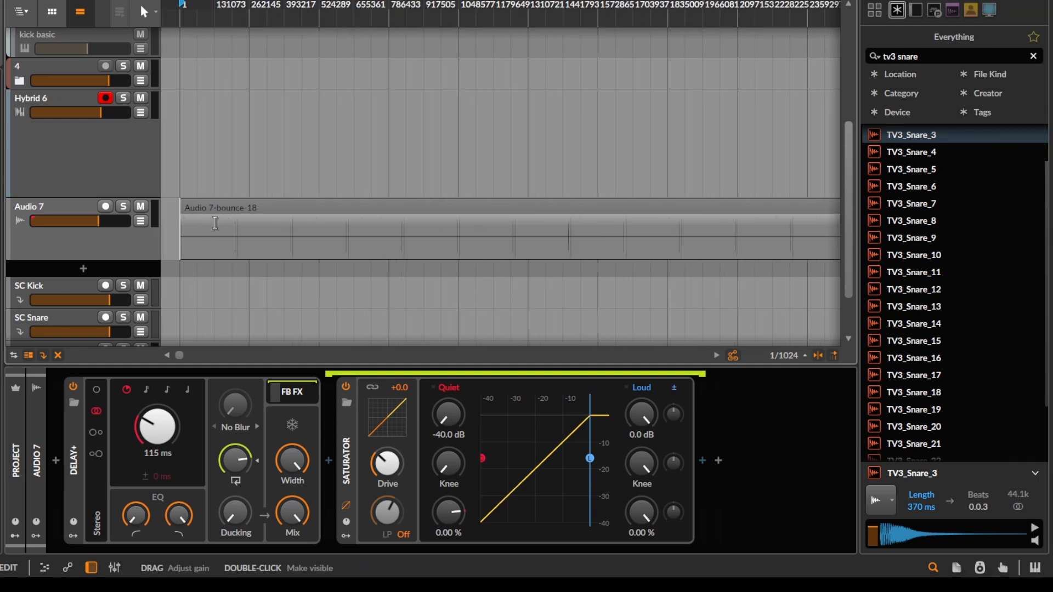
scroll(279, 228, down, 8)
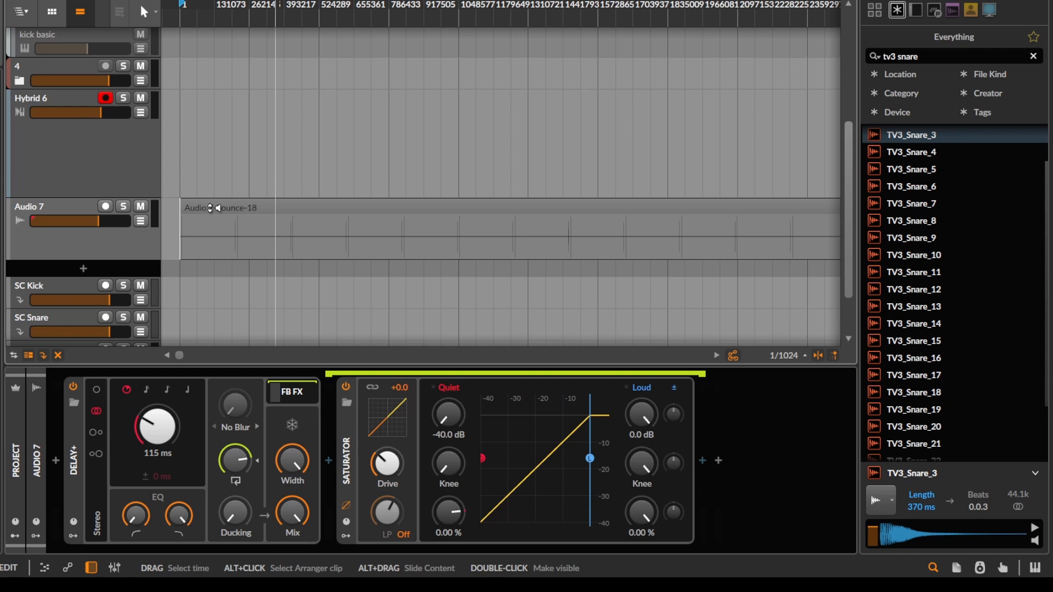
- Undo the extremely long Audio 7 bounce and the raised Delay+ feedback
click(211, 207)
key(Delete)
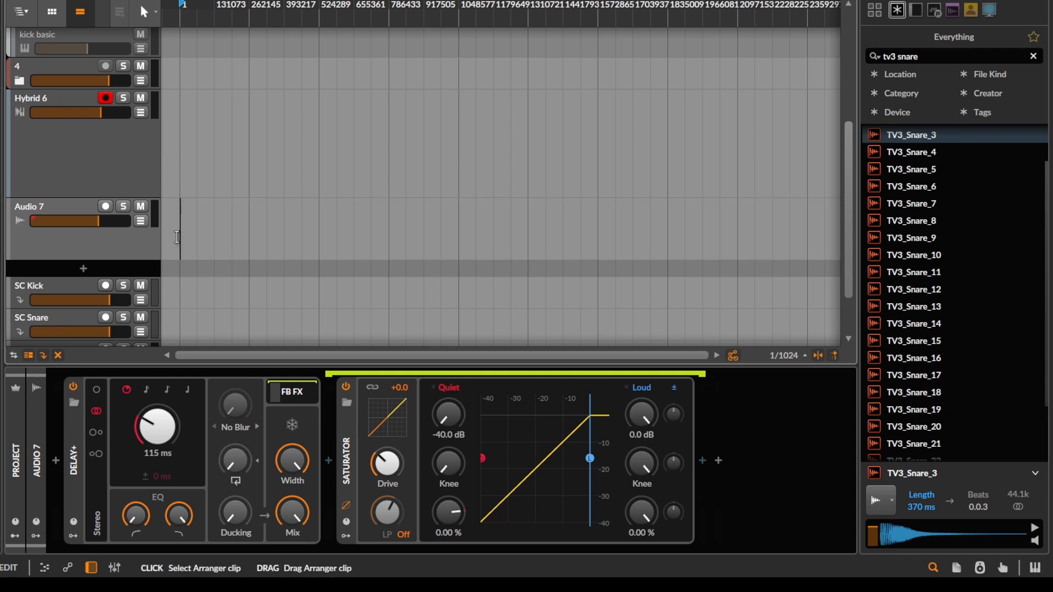
click(346, 236)
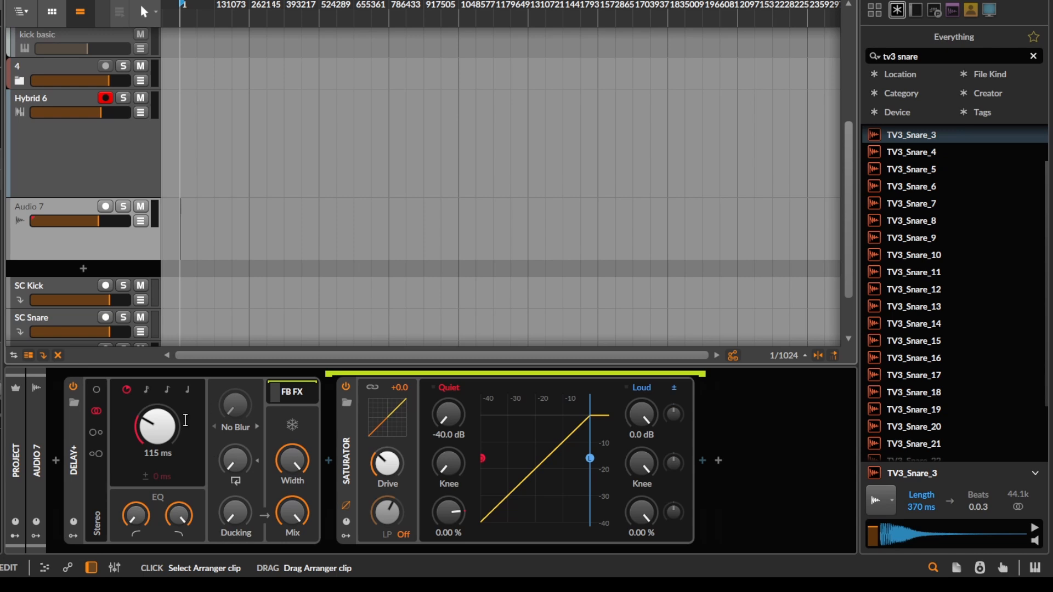
drag(348, 233, 173, 229)
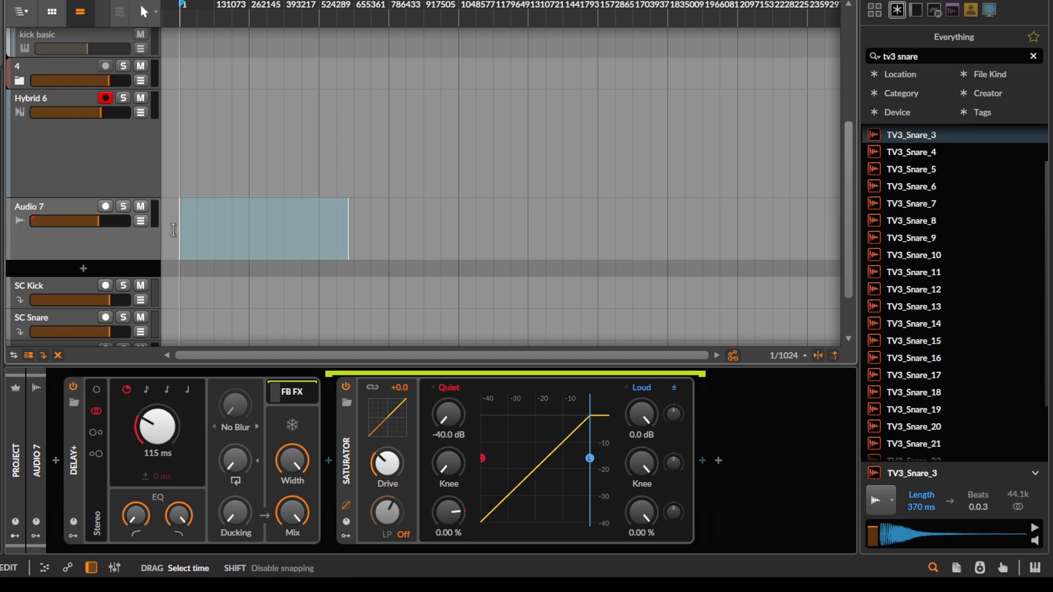
click(173, 230)
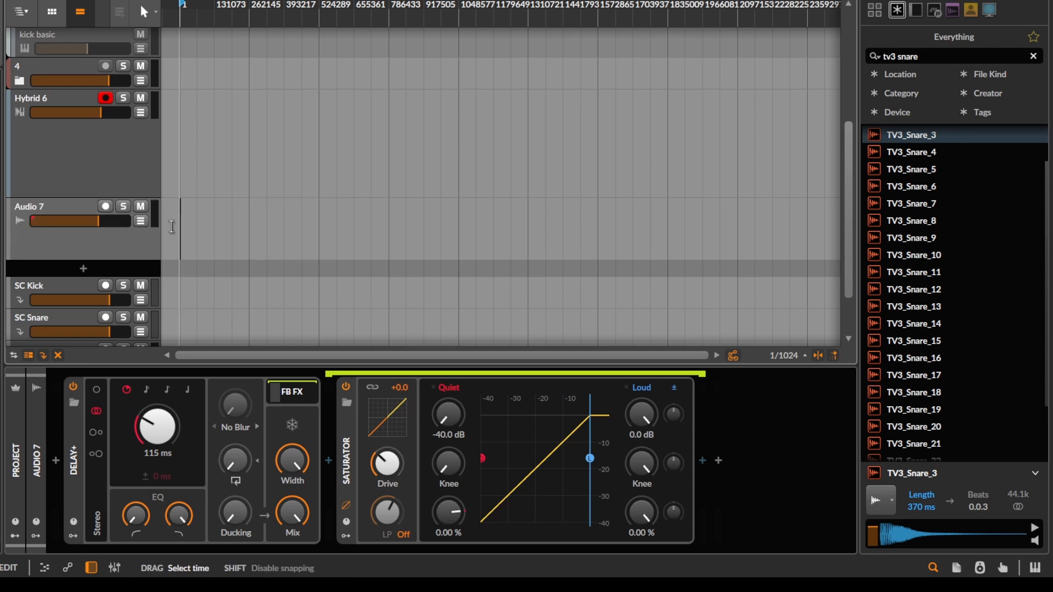
- Bounce about 380 bars of Audio 7 from bar 1 to a new track, post-fader, 32-bit floating-point, with In-Place off
scroll(172, 226, up, 15)
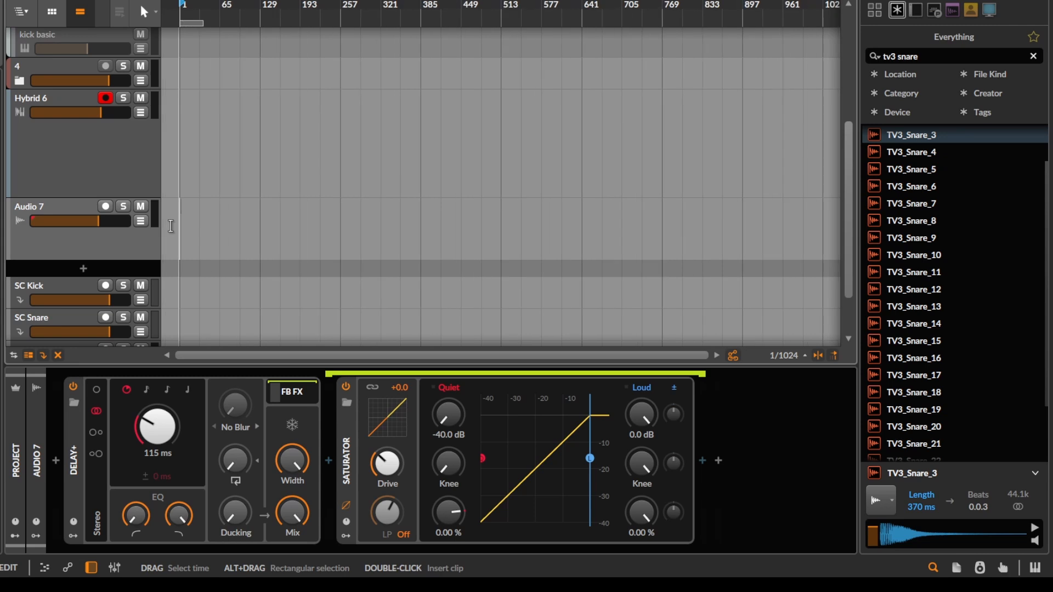
scroll(171, 226, up, 4)
drag(195, 222, 782, 228)
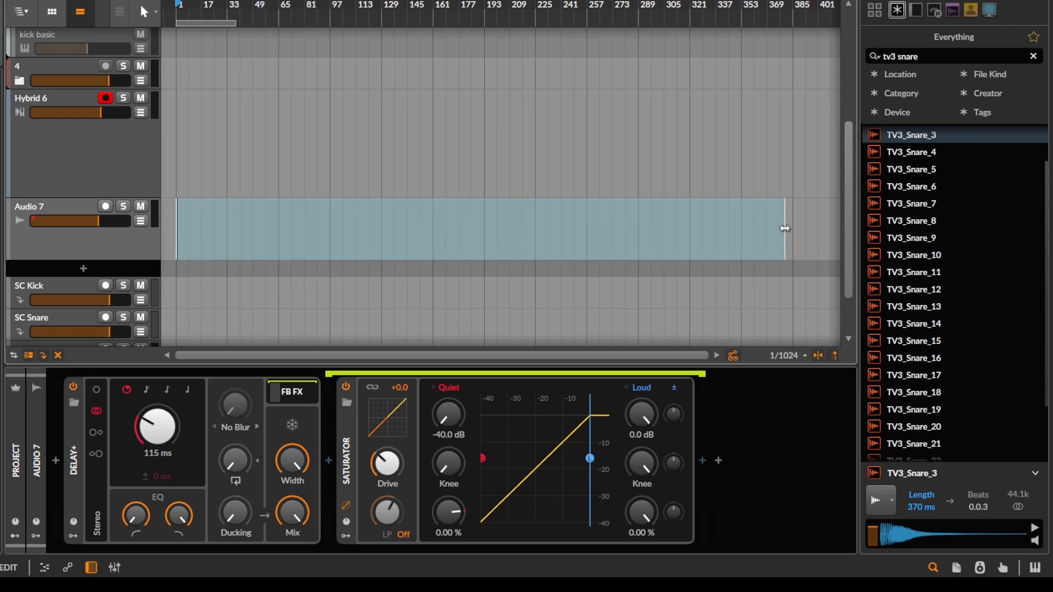
key(ctrl+b)
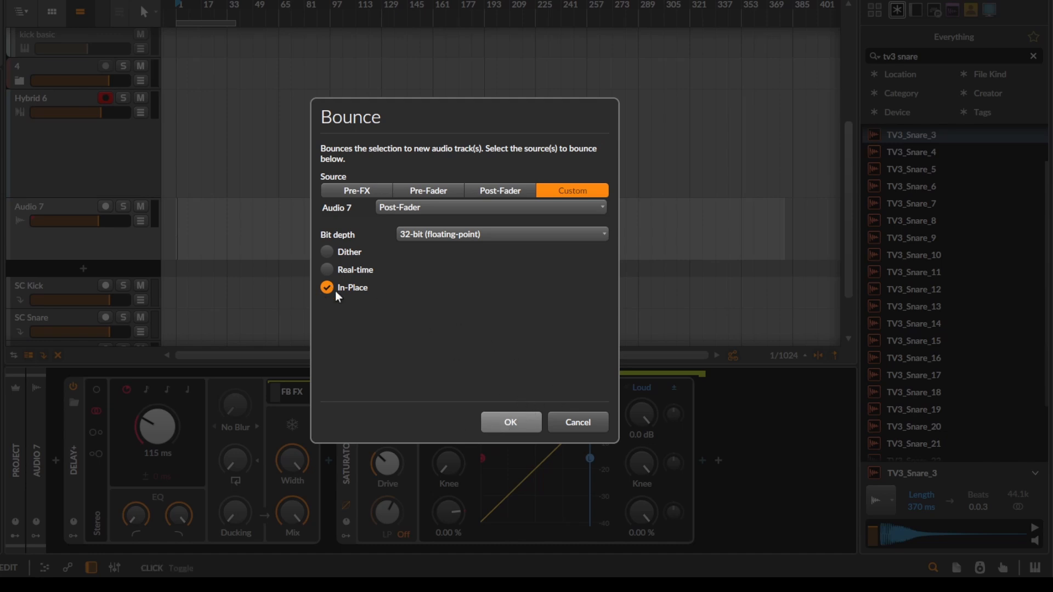
click(510, 422)
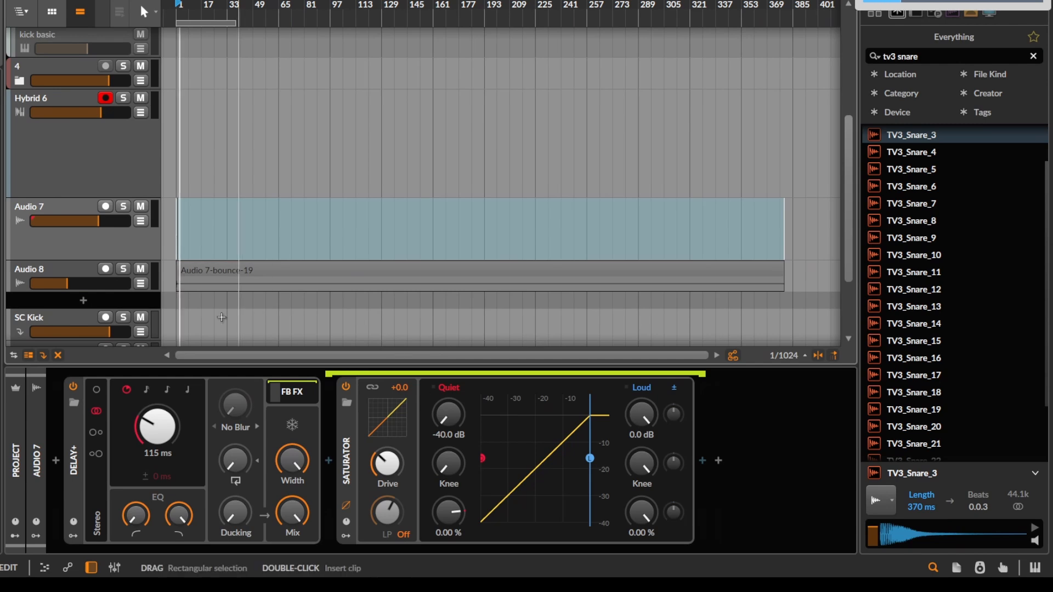
scroll(164, 278, up, 10)
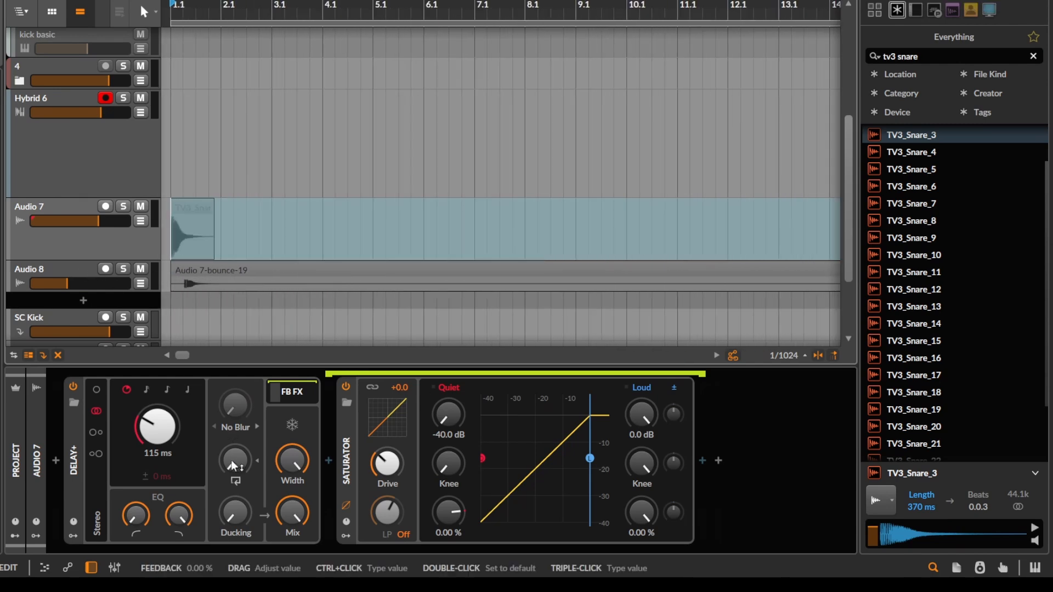
- Undo the last Audio 7 bounce and raise the Delay+ feedback to about 96.3 %
key(ctrl+z)
drag(235, 449, 235, 433)
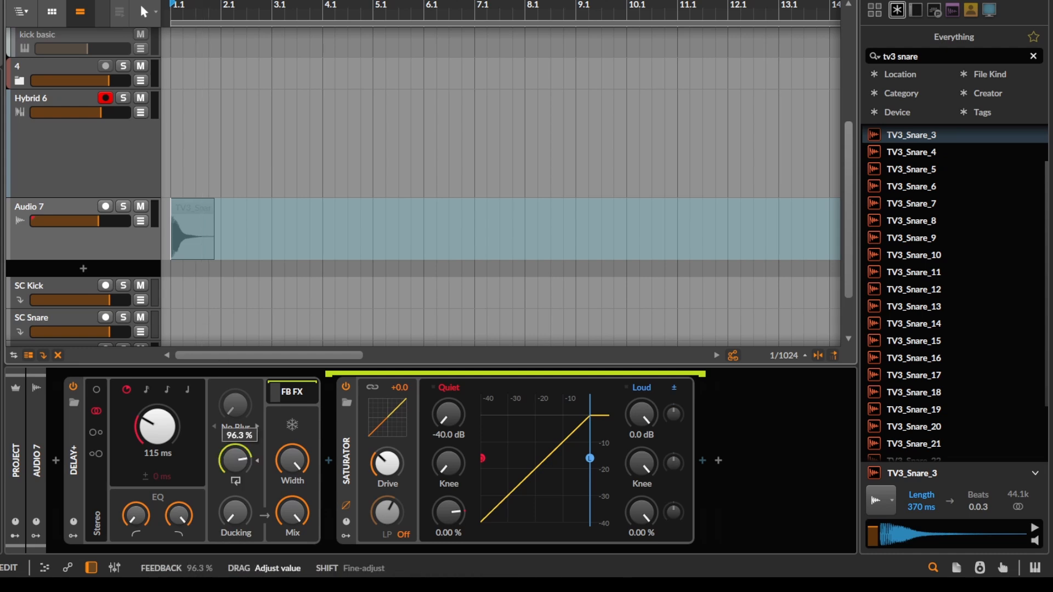
- Bounce Audio 7 from bar 1 to about bar 380 as a new track, post-fader, 32-bit floating-point, with In-Place off
scroll(181, 164, down, 10)
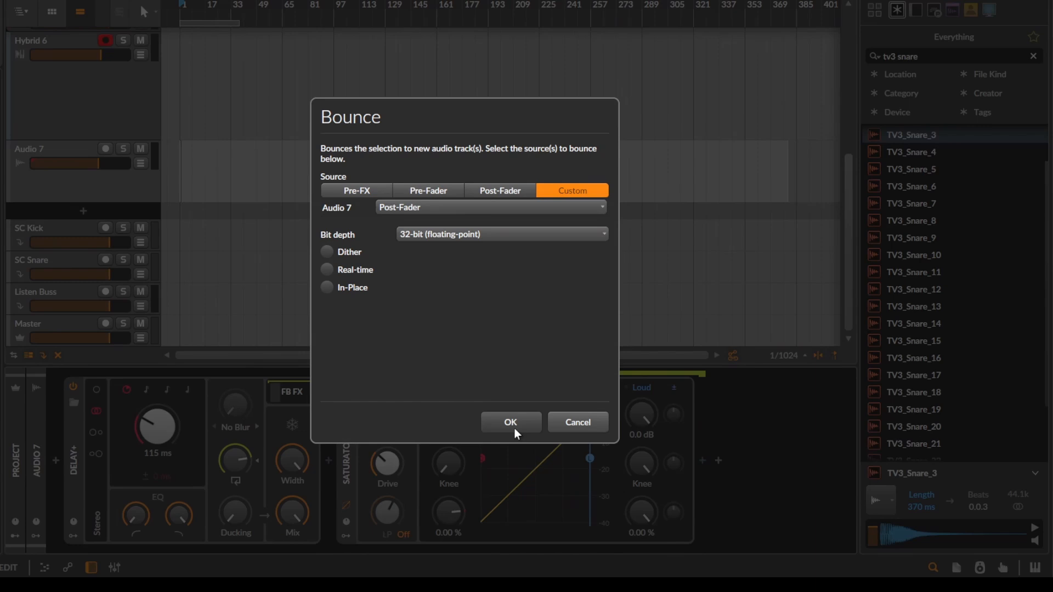
click(513, 425)
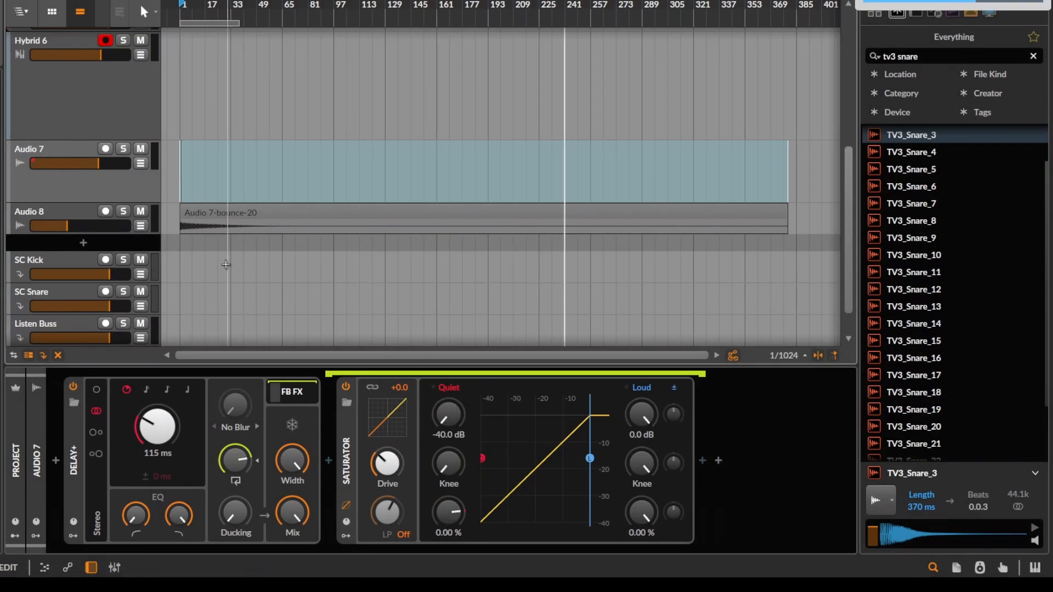
- Examine the decay of the echoes in the Audio 8 bounce, both close up and over its full length
scroll(198, 241, up, 10)
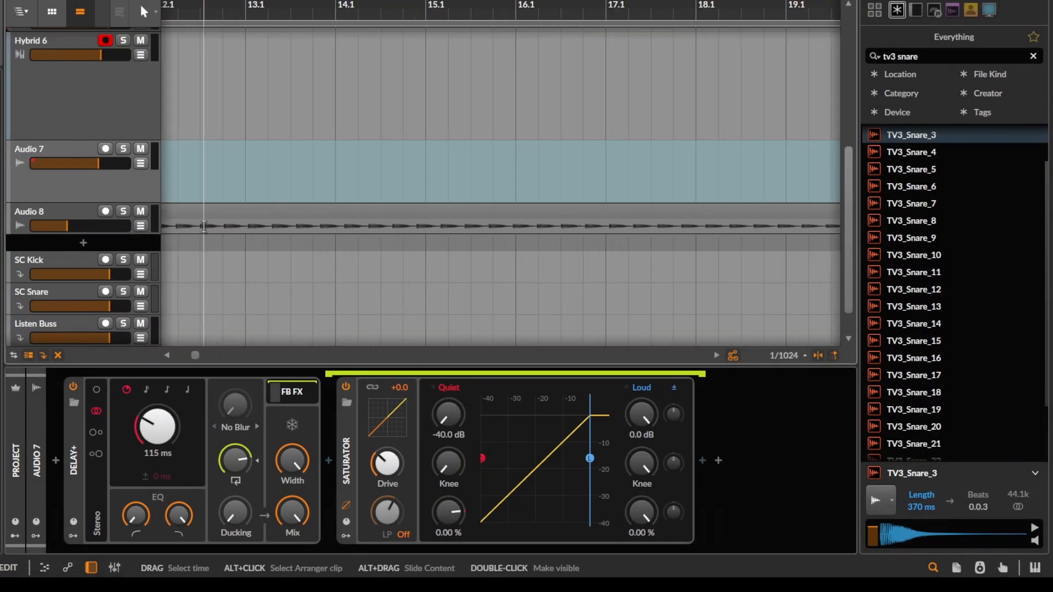
scroll(203, 226, down, 3)
click(54, 205)
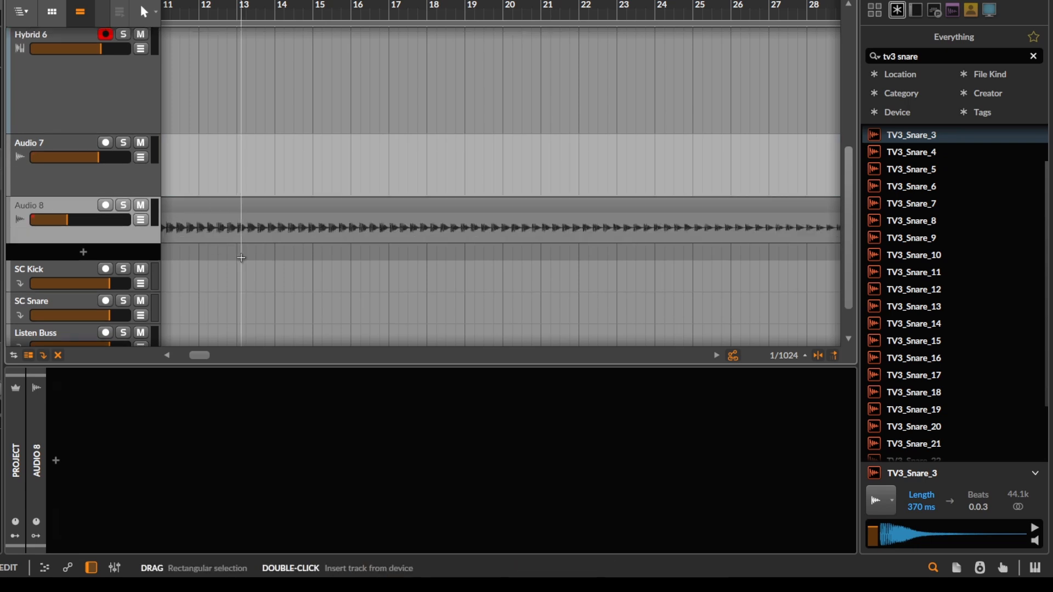
scroll(242, 258, down, 6)
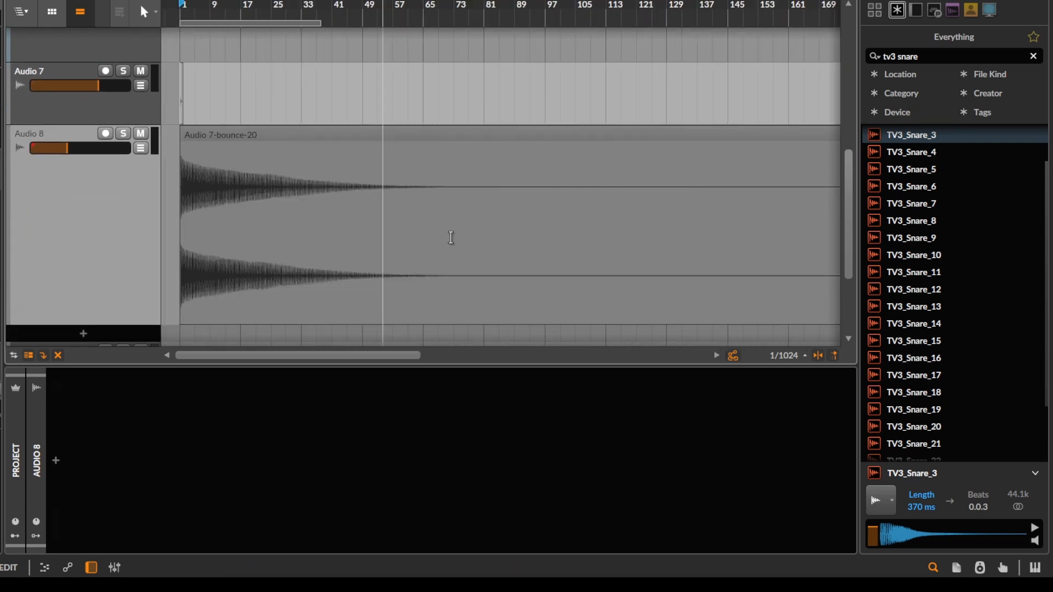
scroll(451, 237, down, 2)
scroll(326, 229, down, 2)
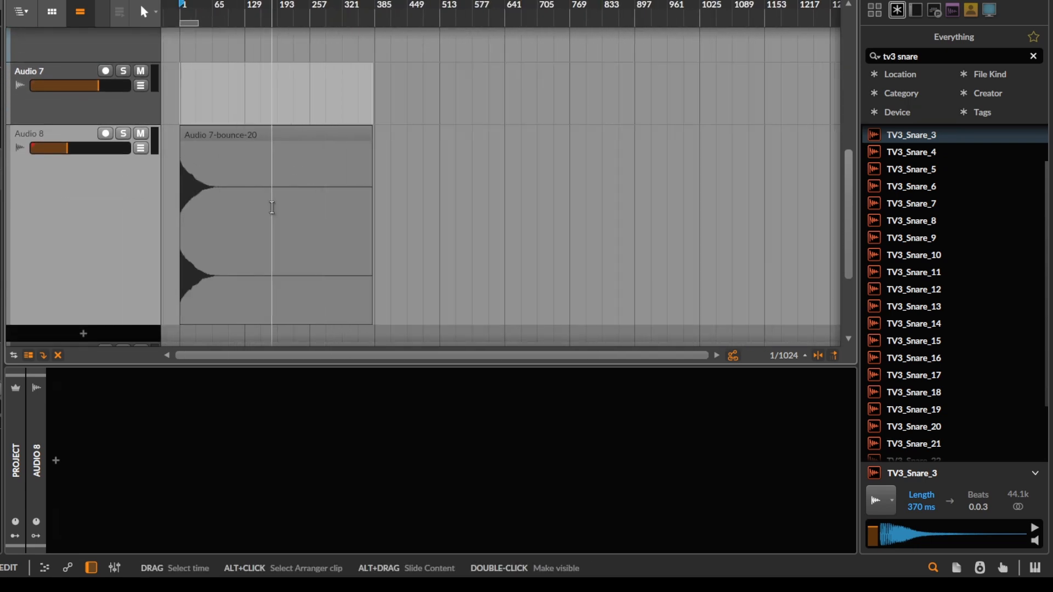
click(272, 207)
scroll(211, 190, up, 1)
drag(232, 188, 254, 186)
scroll(157, 186, up, 5)
mouse_move(215, 218)
mouse_down()
mouse_move(269, 120)
mouse_move(258, 27)
mouse_up()
scroll(200, 230, up, 5)
- Split the Audio 8 bounce at about bar 273 and select the part after the split
scroll(289, 236, down, 4)
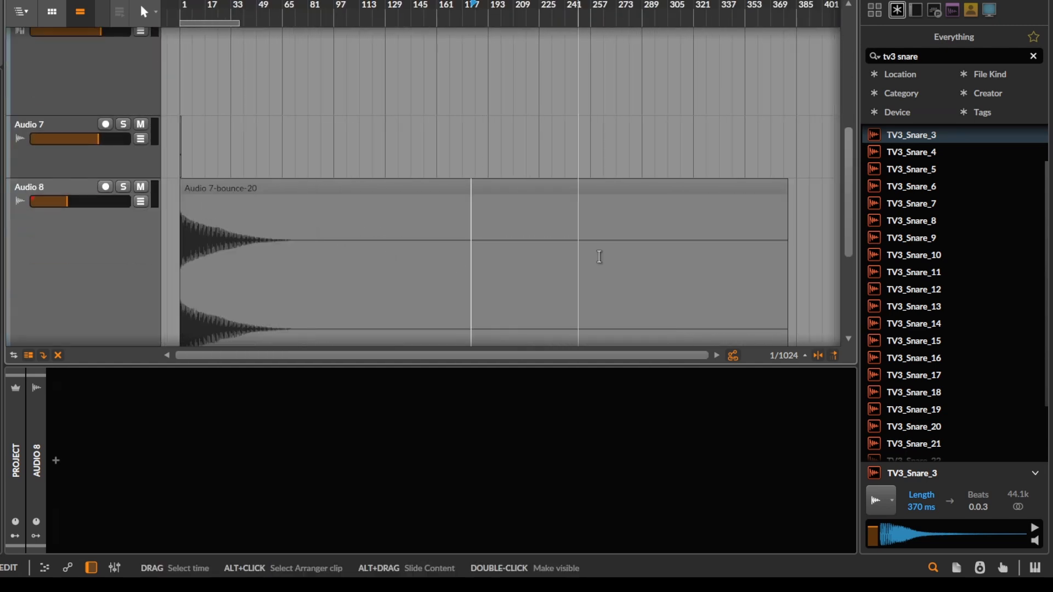
scroll(427, 203, down, 3)
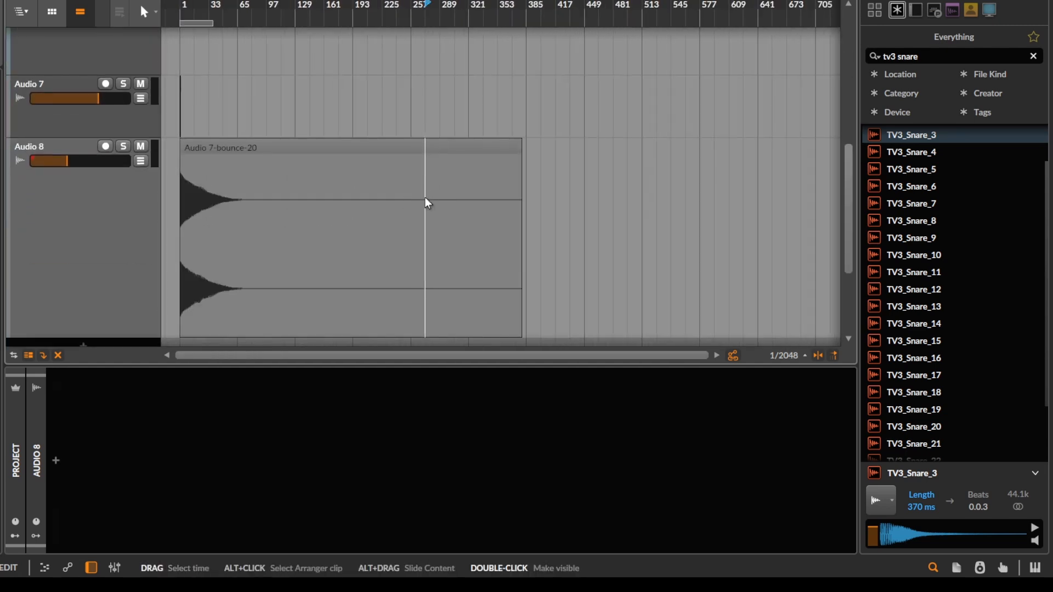
key(ctrl+e)
drag(425, 199, 299, 172)
click(330, 120)
click(42, 200)
scroll(43, 201, down, 1)
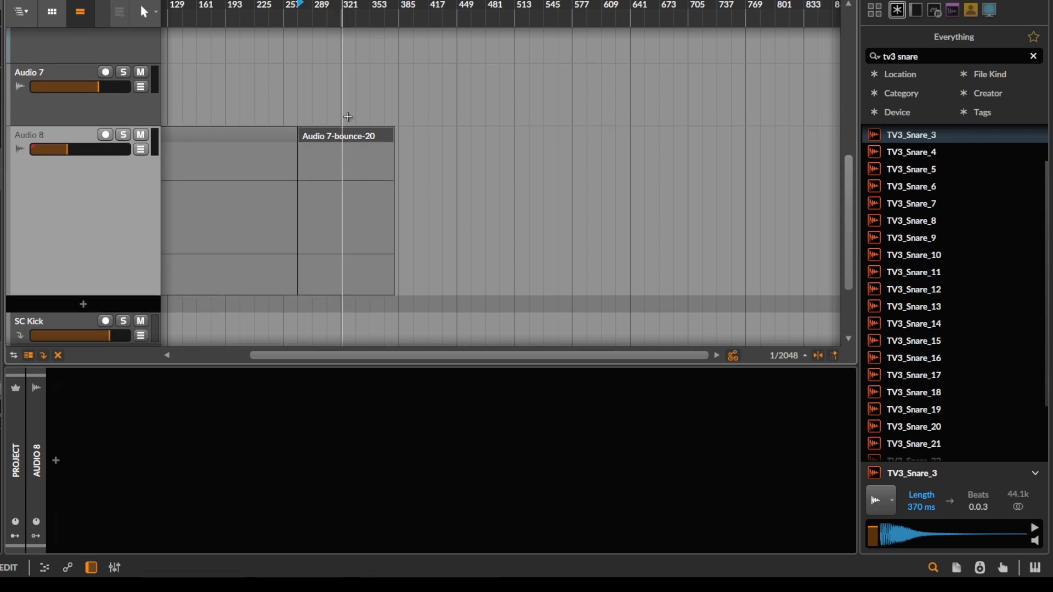
- Insert the default tool preset on Audio 8, with Volume at +18.1 dB and Gain at +36.0 dB
click(55, 463)
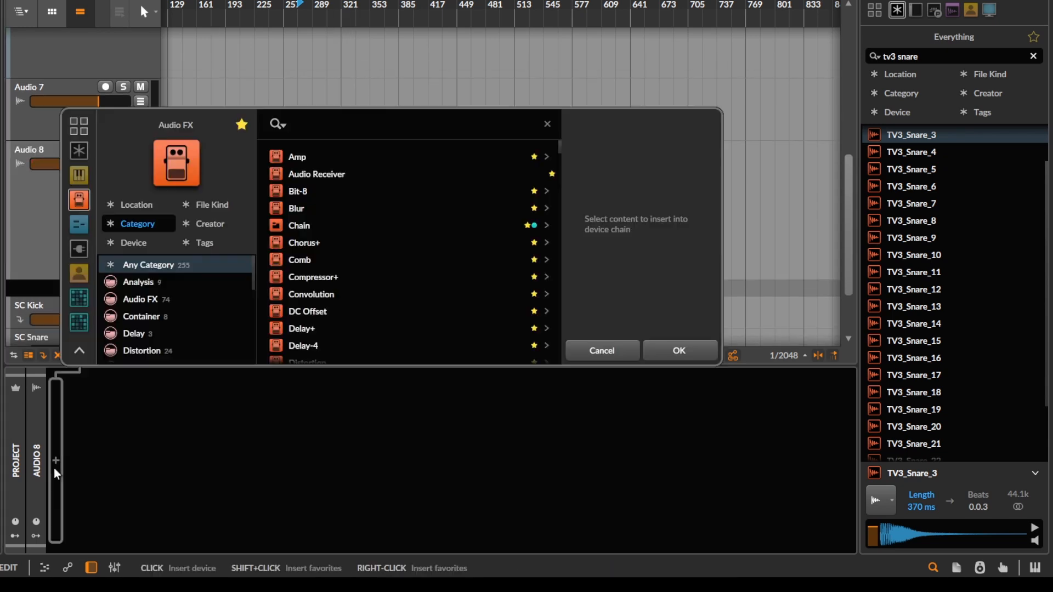
text(tool)
key(Down)
key(Down)
key(Down)
key(Return)
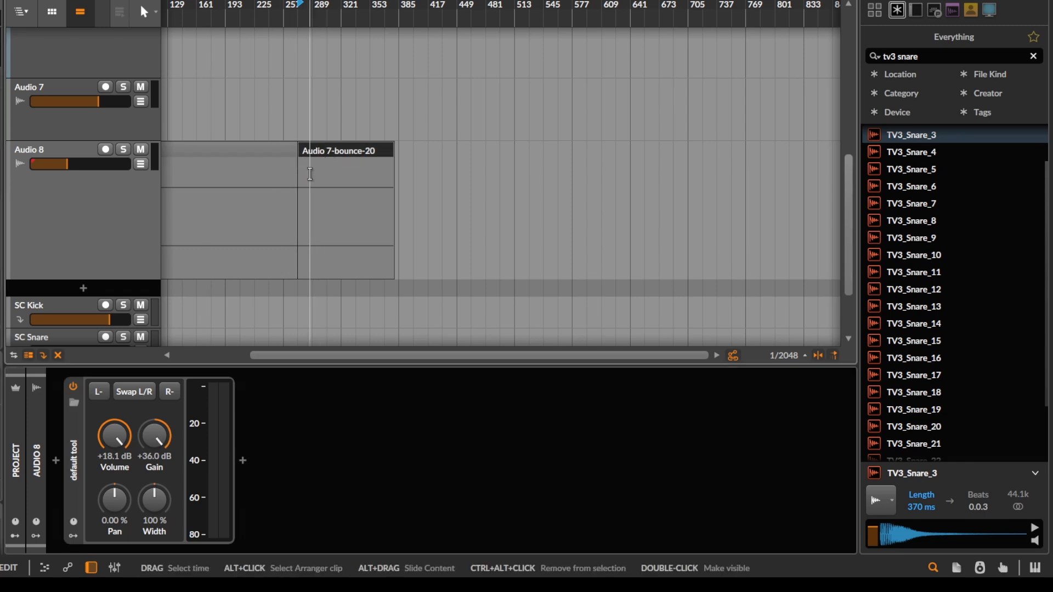
- Repeatedly bounce the Audio 8 clip after bar 273 in place through the Tool device, post-fader, 32-bit floating-point
key(ctrl+b)
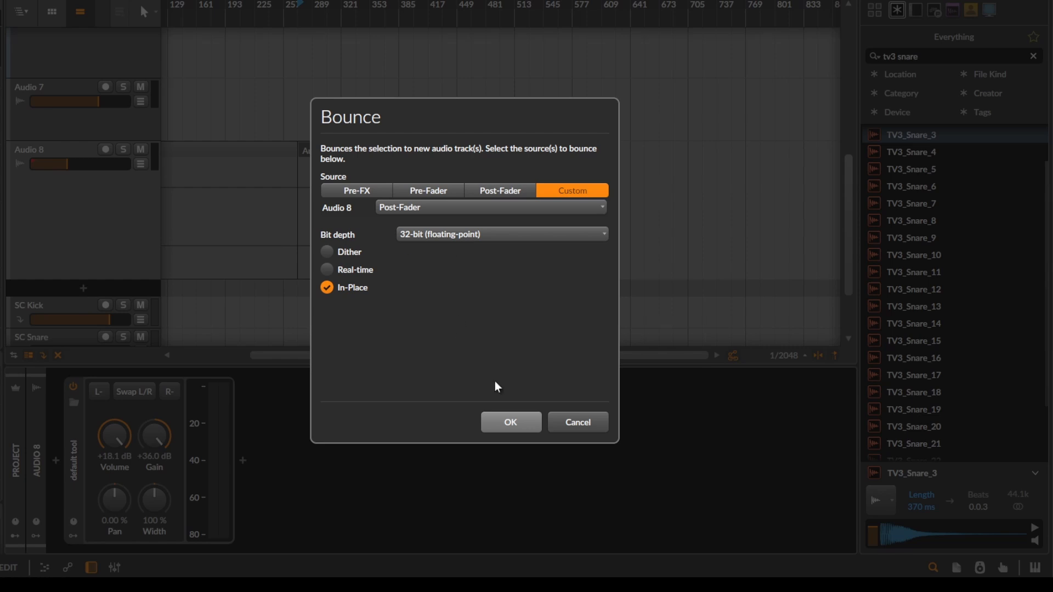
click(494, 424)
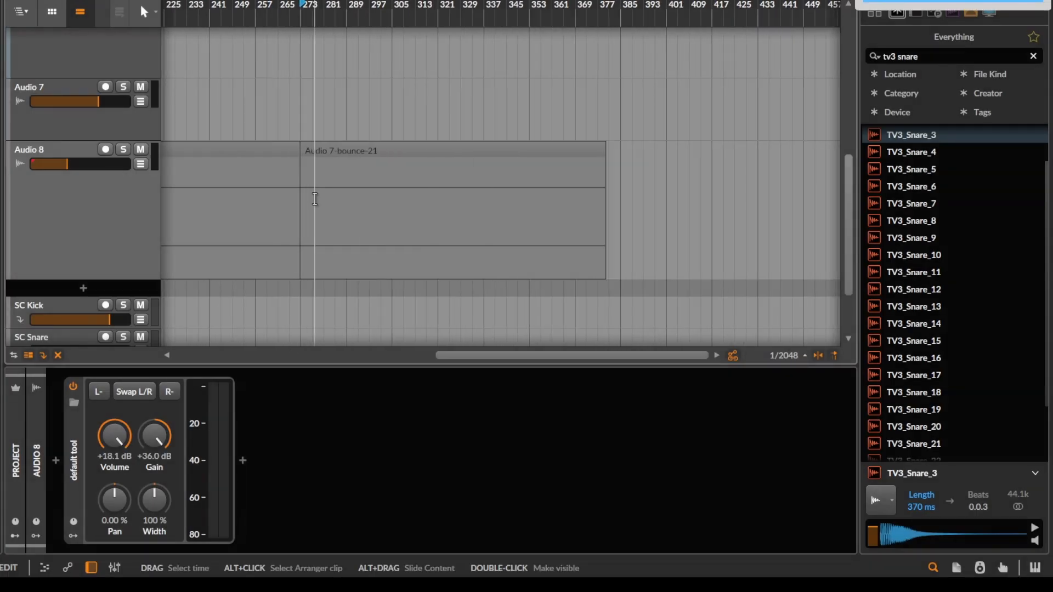
click(357, 153)
scroll(359, 153, down, 3)
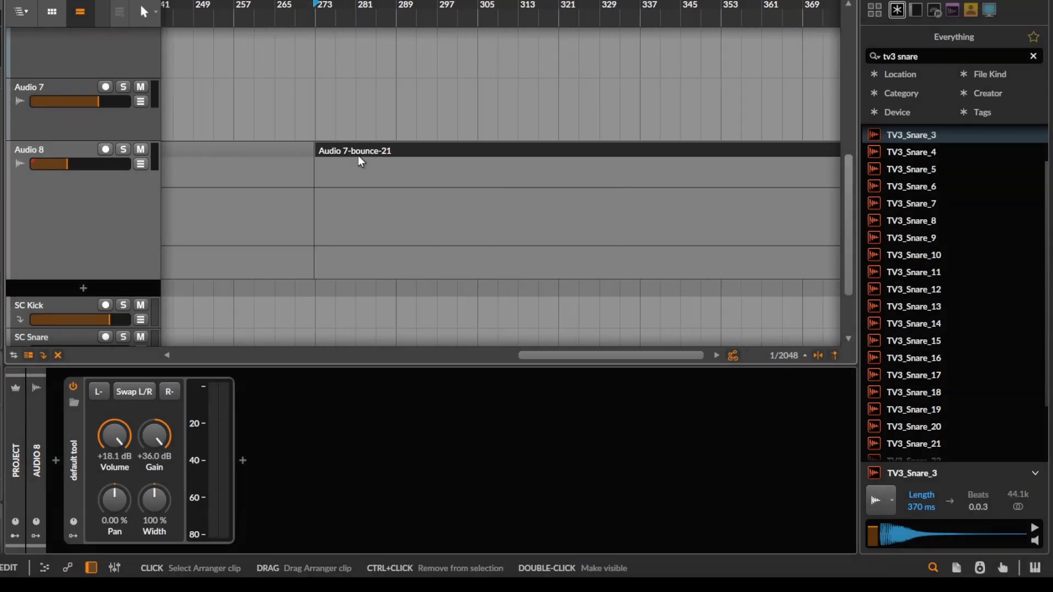
scroll(354, 154, right, 3)
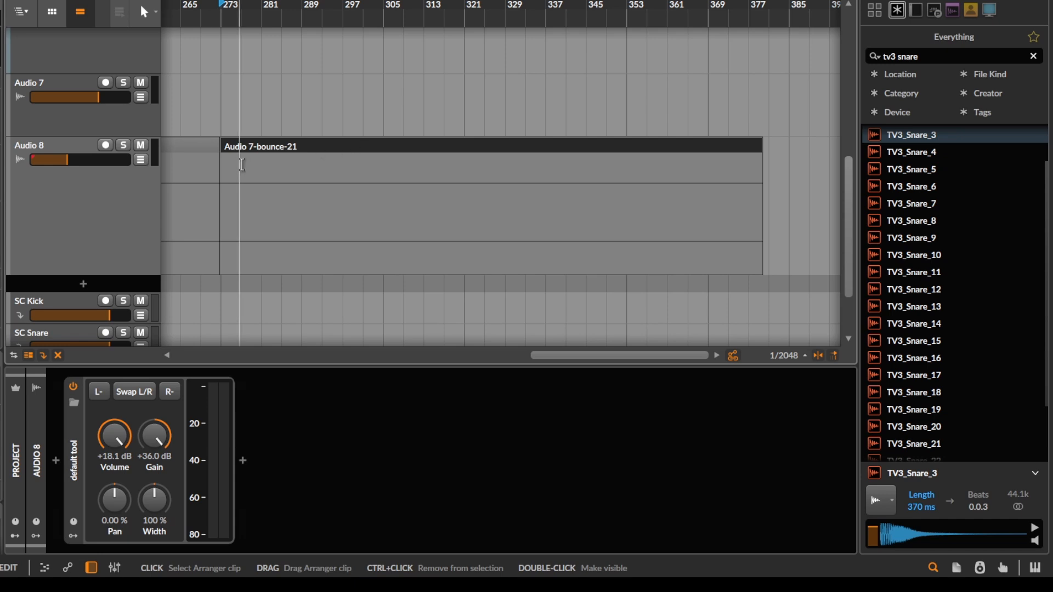
click(340, 194)
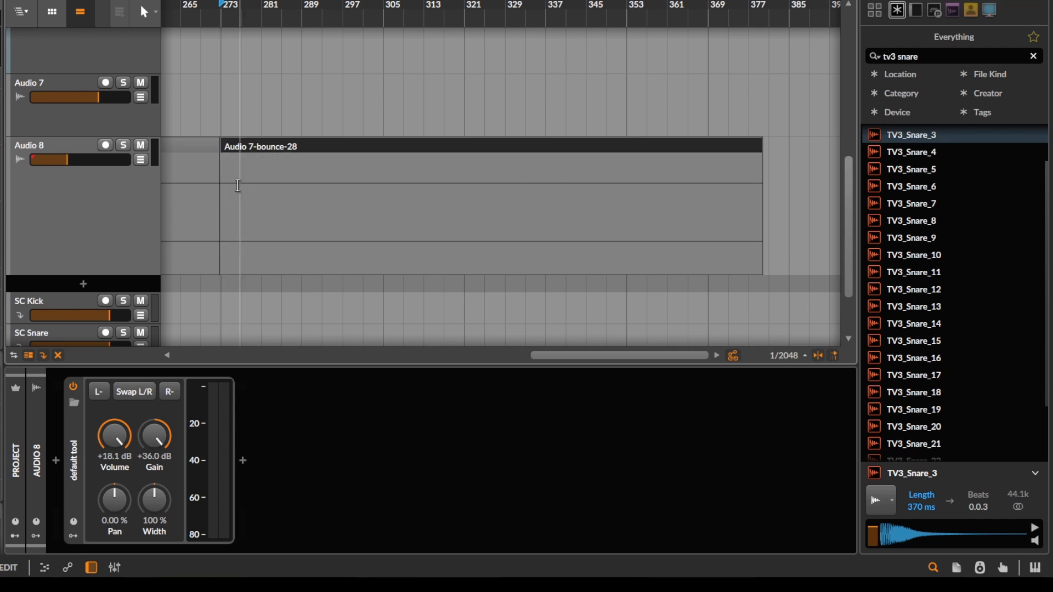
- Split the Audio 8 bounce within bar 58 and delete the audio from about bar 182 onward
scroll(218, 188, up, 5)
scroll(218, 189, down, 15)
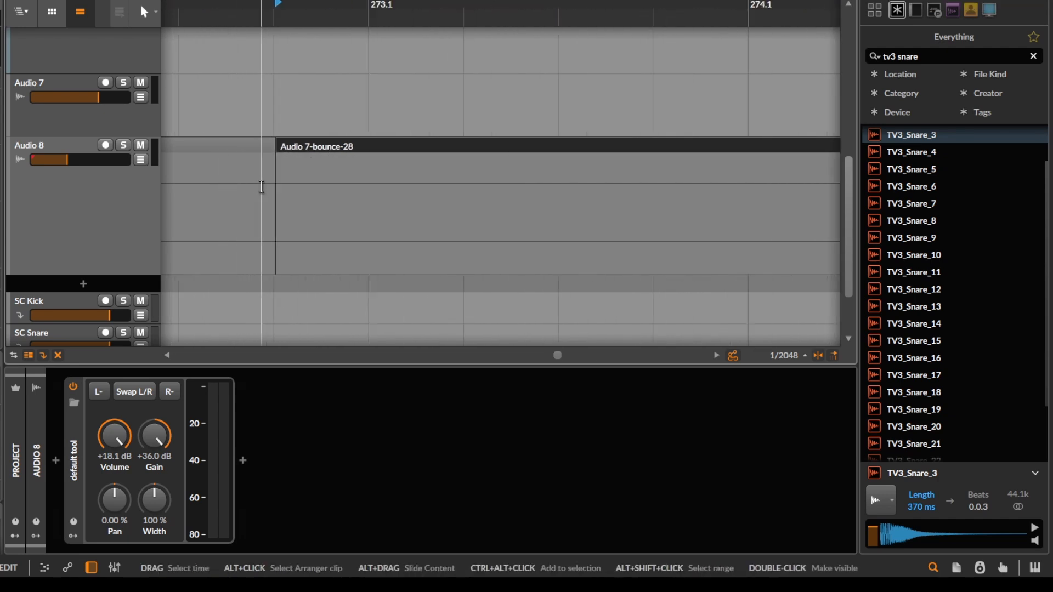
scroll(247, 187, up, 15)
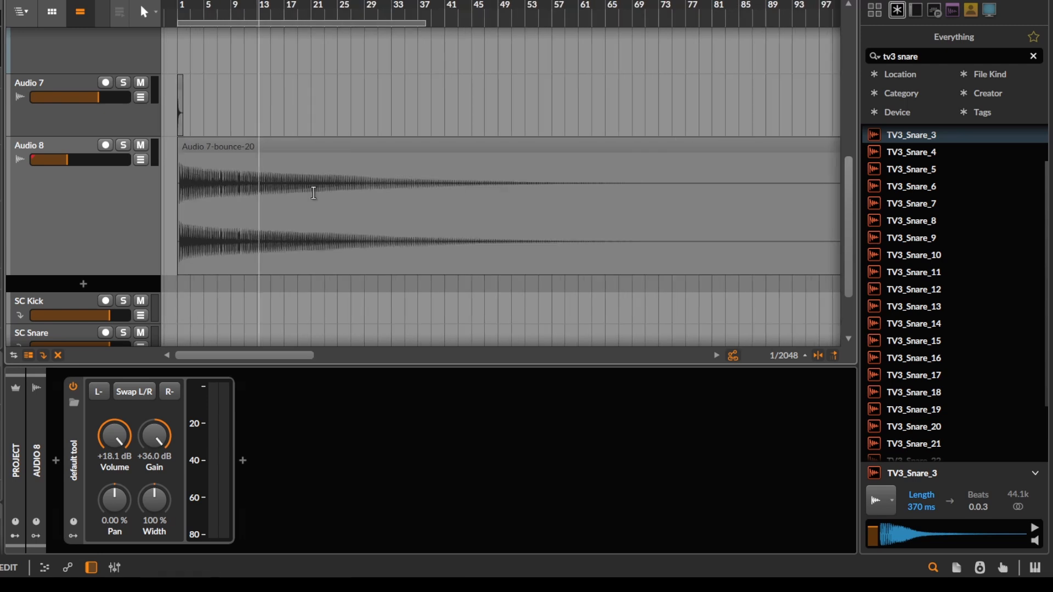
scroll(466, 174, up, 5)
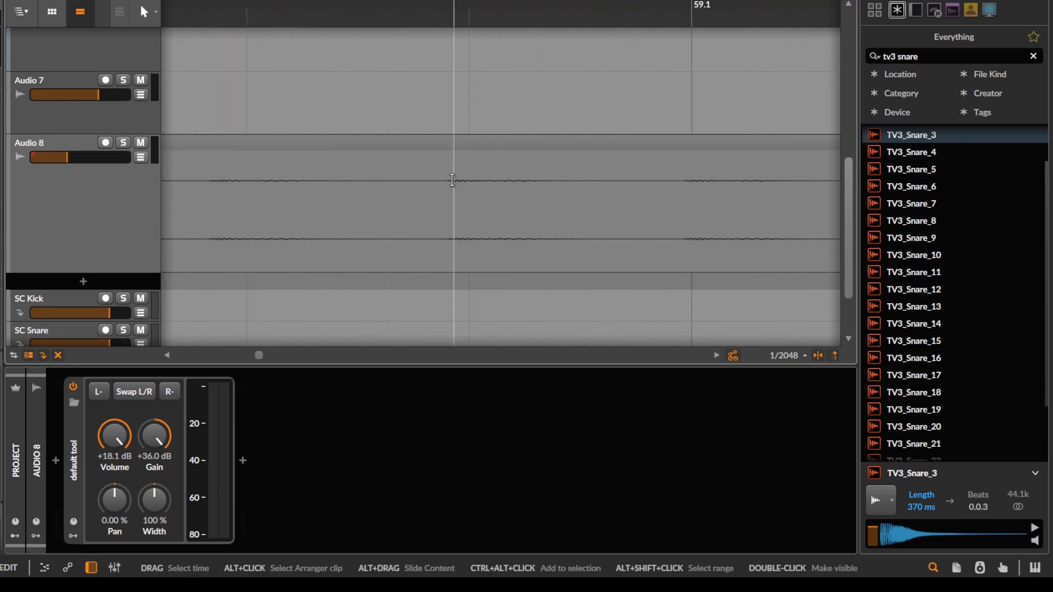
scroll(440, 188, down, 12)
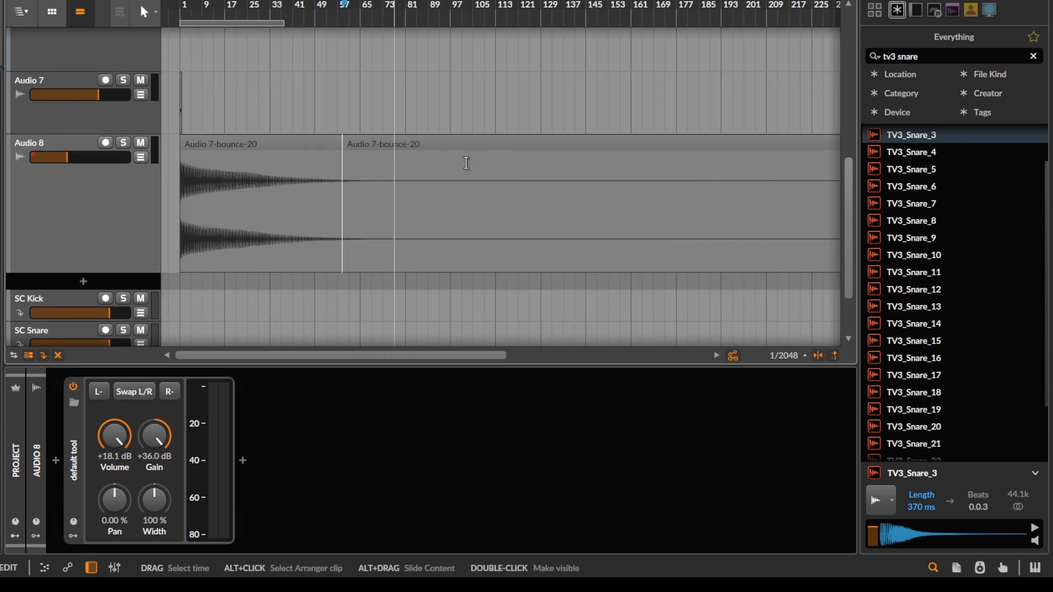
drag(272, 197, 489, 197)
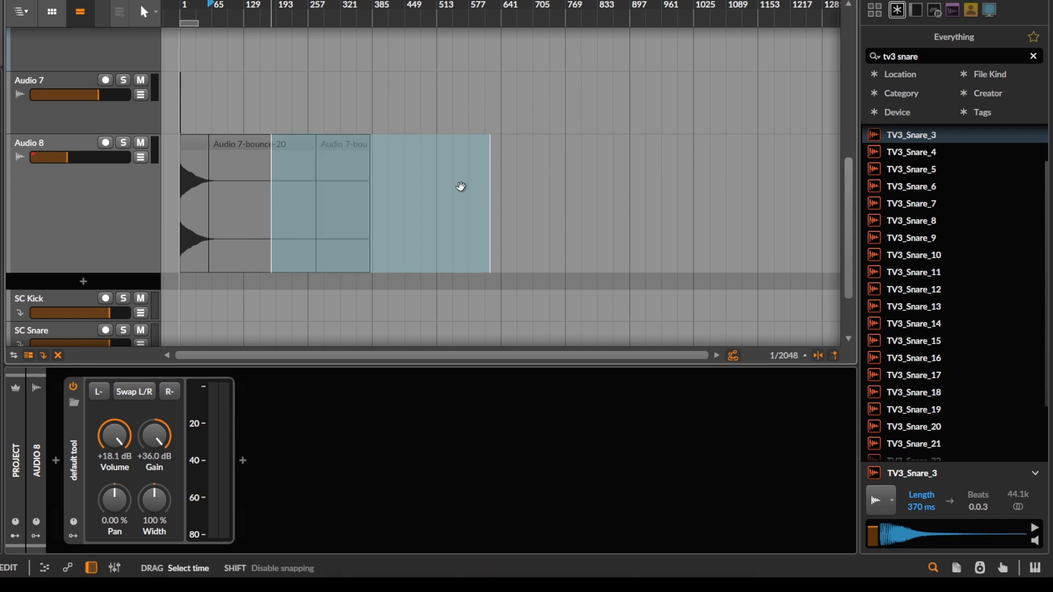
scroll(393, 145, up, 6)
- Remove the Tool device from Audio 8, and repeatedly bounce in place and normalize the clip starting in bar 58
click(400, 141)
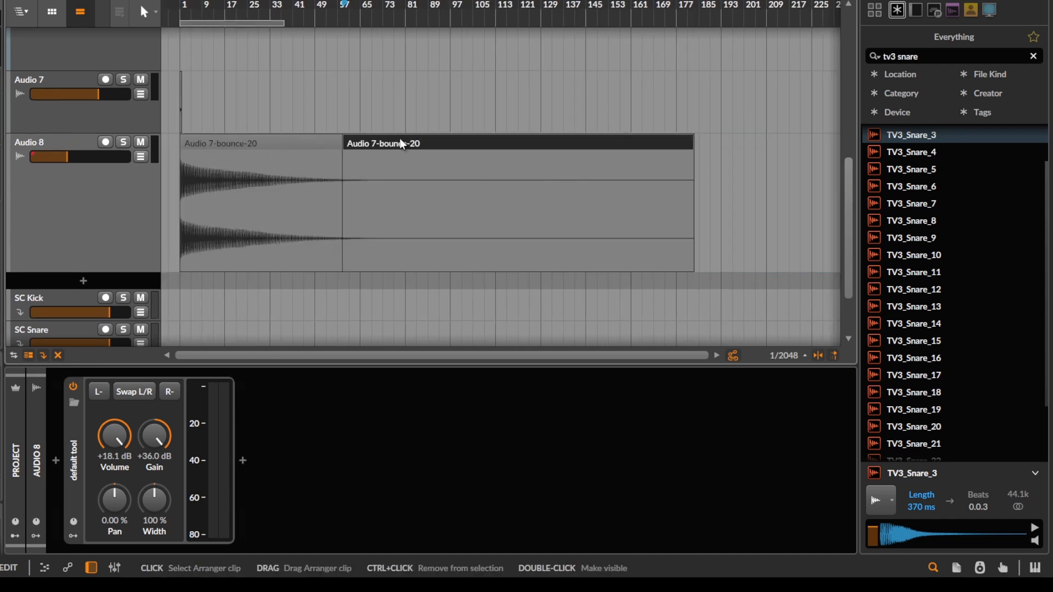
key(Delete)
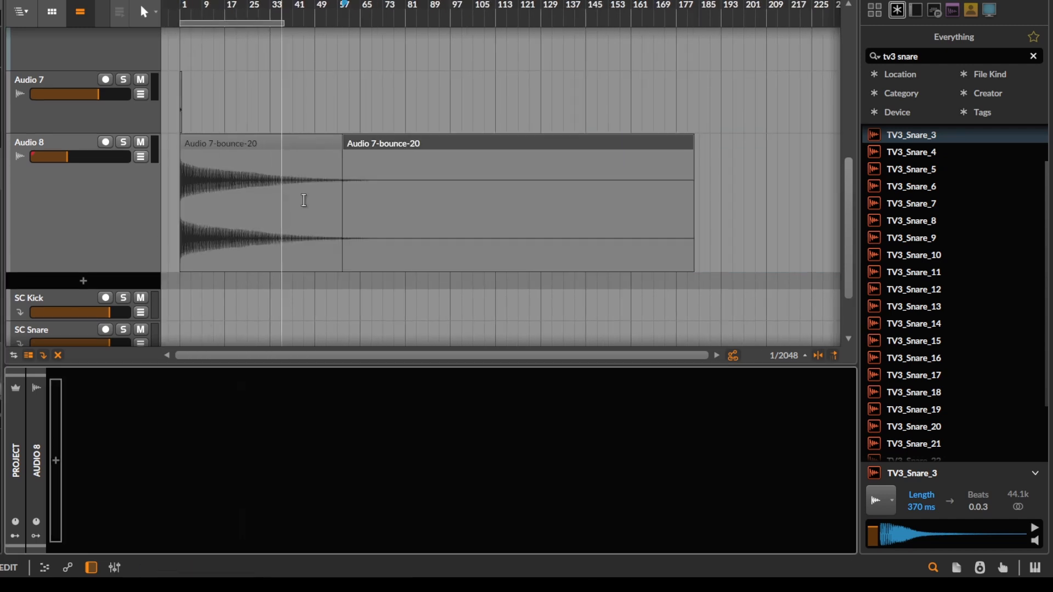
scroll(329, 172, up, 5)
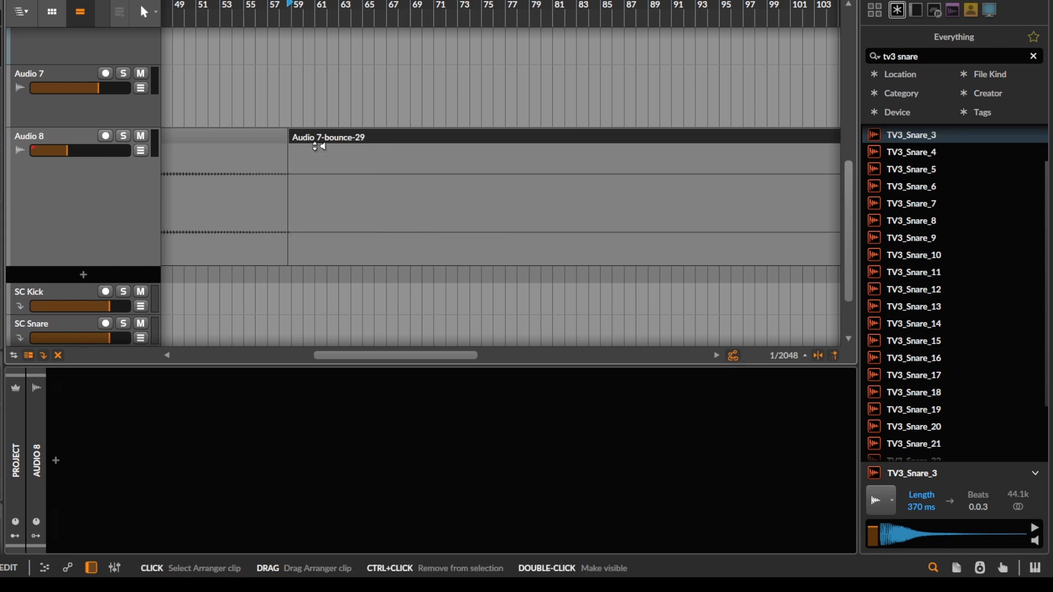
key(ctrl+n)
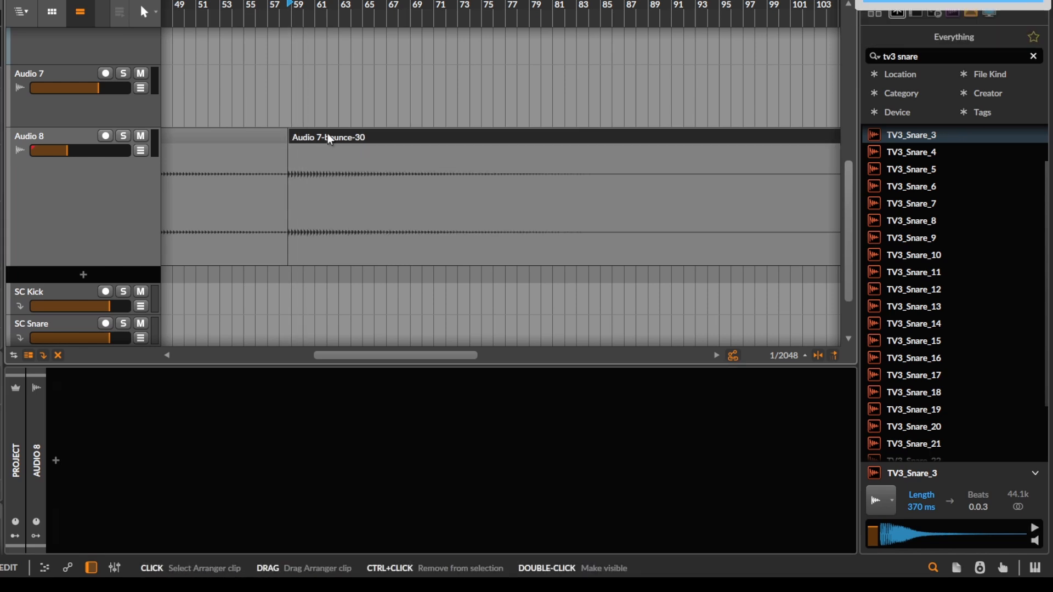
key(ctrl+n)
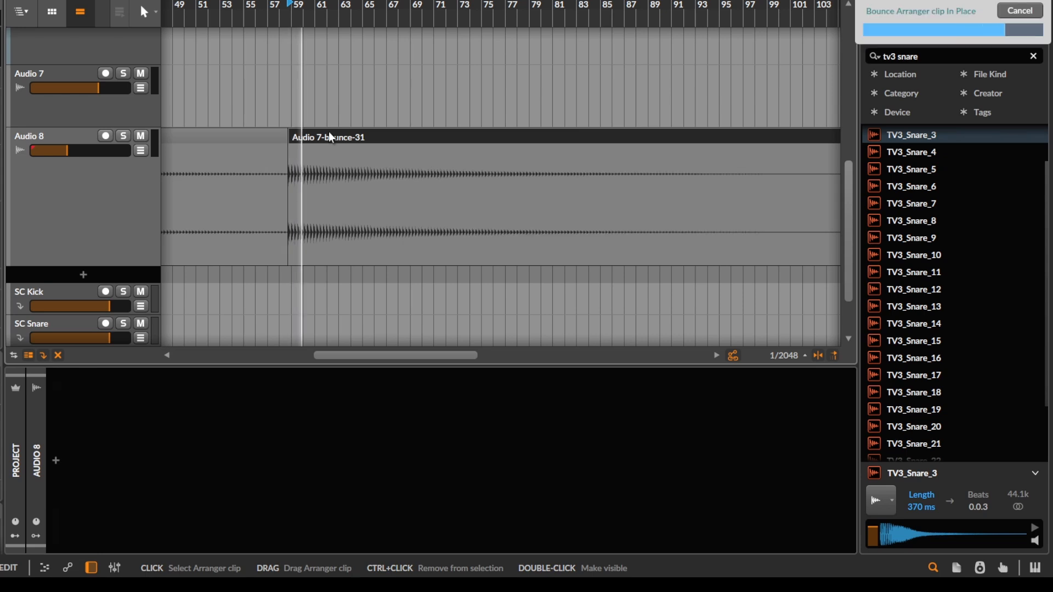
key(ctrl+n)
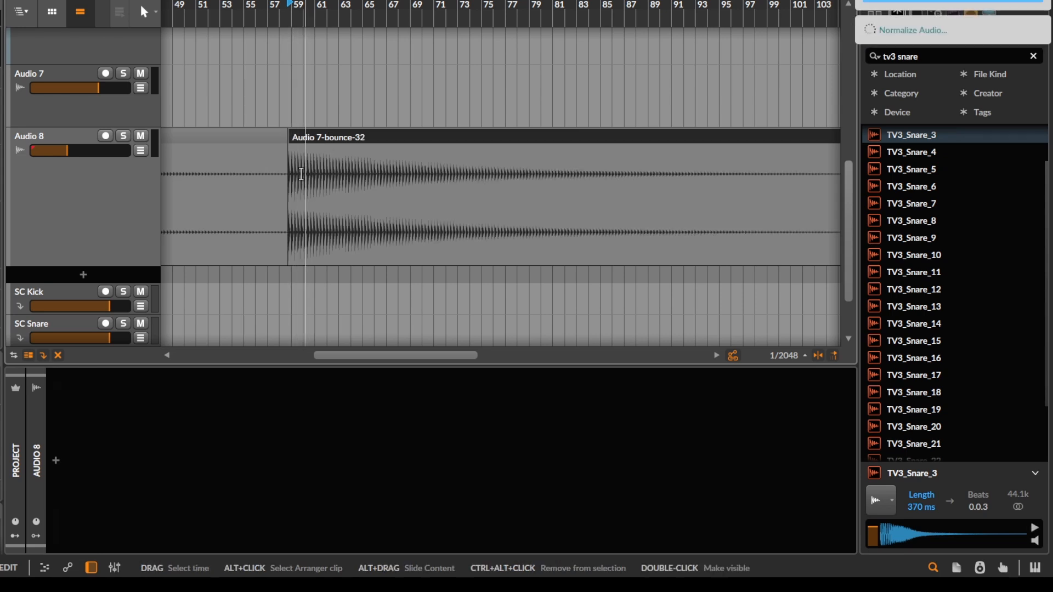
- Play the normalized clip from bar 58 and set the Audio 8 volume to about -2.4 dB
scroll(301, 174, up, 10)
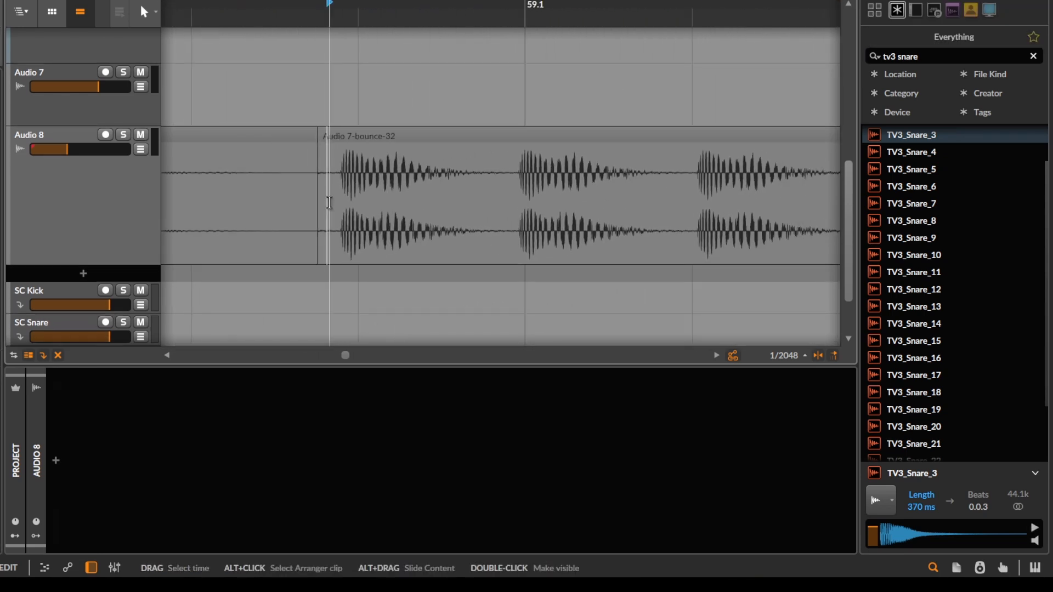
key(space)
key(space)
scroll(327, 202, down, 8)
key(space)
key(space)
drag(68, 149, 102, 149)
key(space)
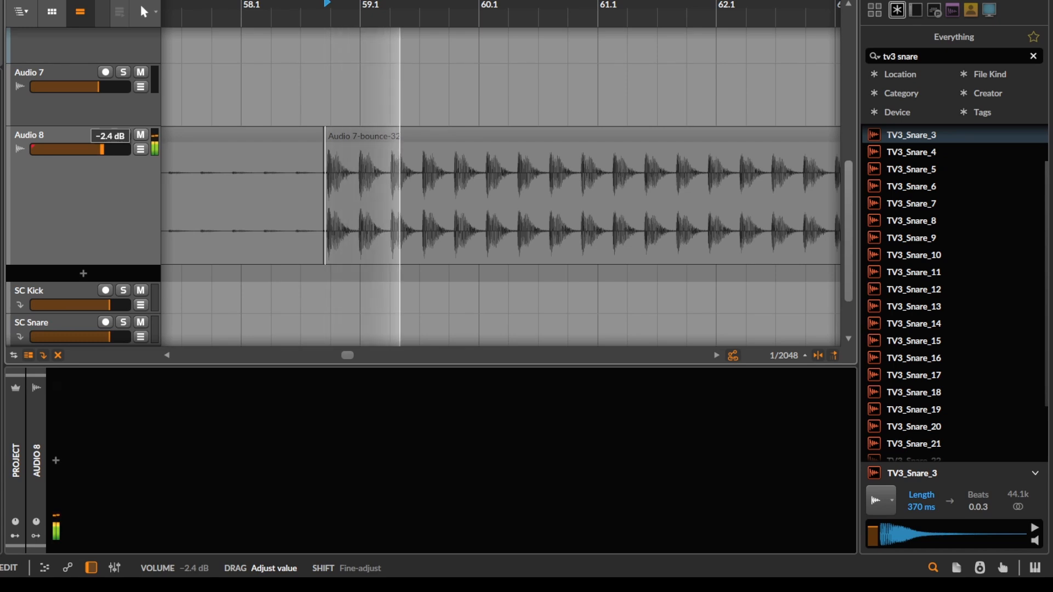
- Play and examine the amplified echoes on Audio 8 from around bar 59, close up and over a wider range
scroll(307, 168, up, 5)
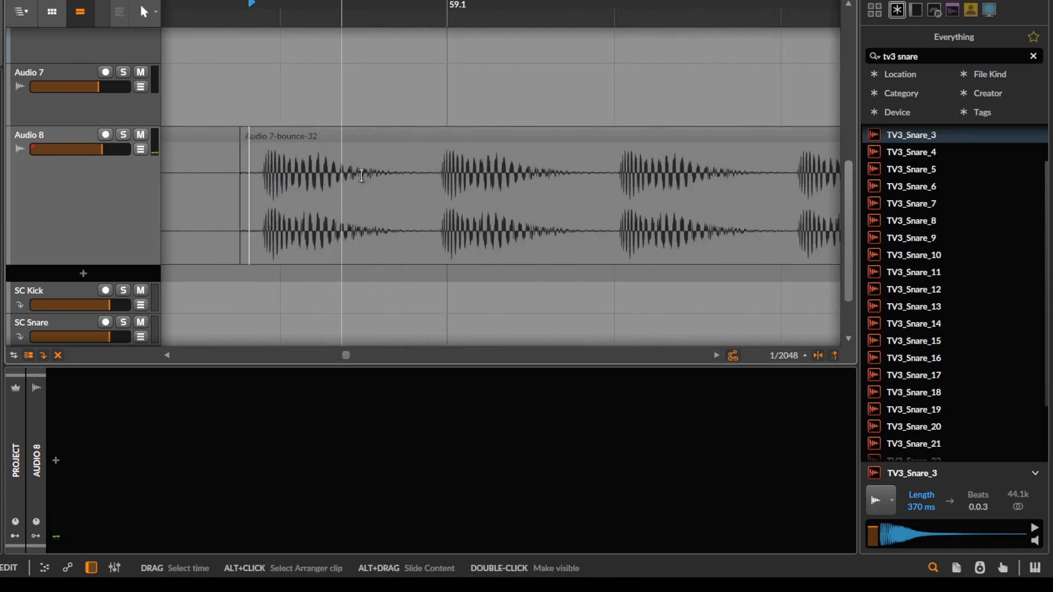
scroll(361, 174, up, 3)
scroll(329, 164, down, 2)
mouse_move(311, 162)
mouse_down()
mouse_move(273, 162)
mouse_move(307, 163)
mouse_up()
key(space)
drag(429, 183, 313, 173)
scroll(264, 178, down, 3)
scroll(382, 193, down, 6)
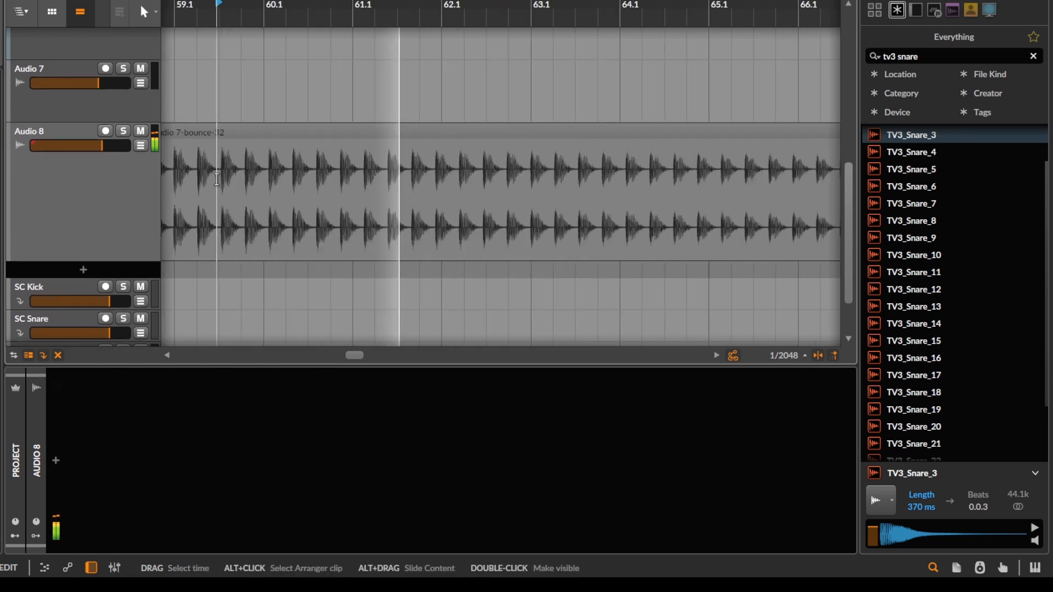
scroll(382, 193, down, 2)
drag(383, 193, 258, 184)
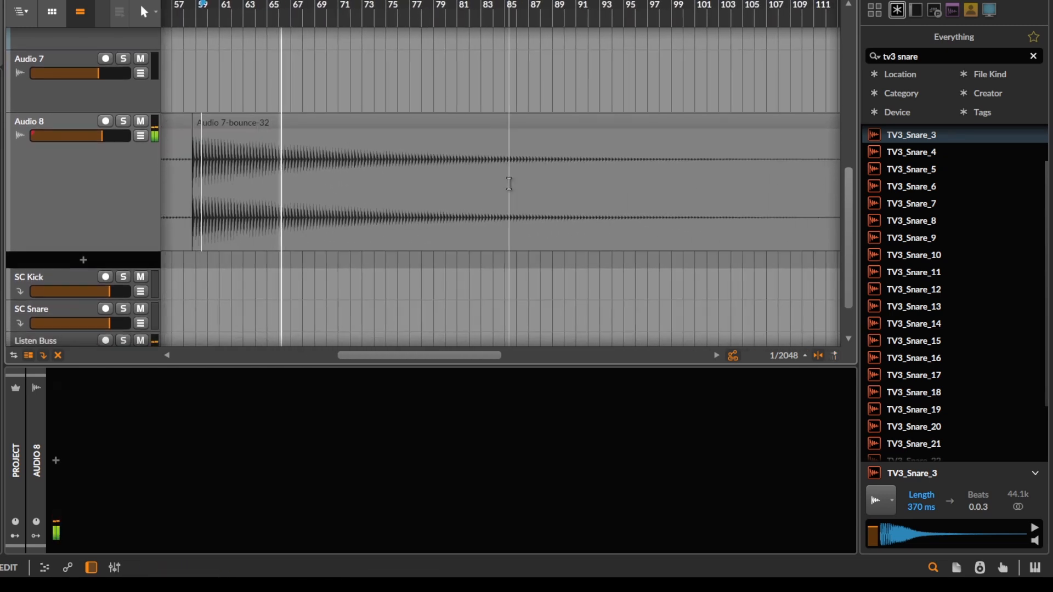
- Split the amplified Audio 8 clip at about bar 107, then bounce in place and normalize the part after the split
scroll(508, 185, down, 6)
scroll(473, 178, up, 4)
scroll(471, 176, up, 2)
key(ctrl+e)
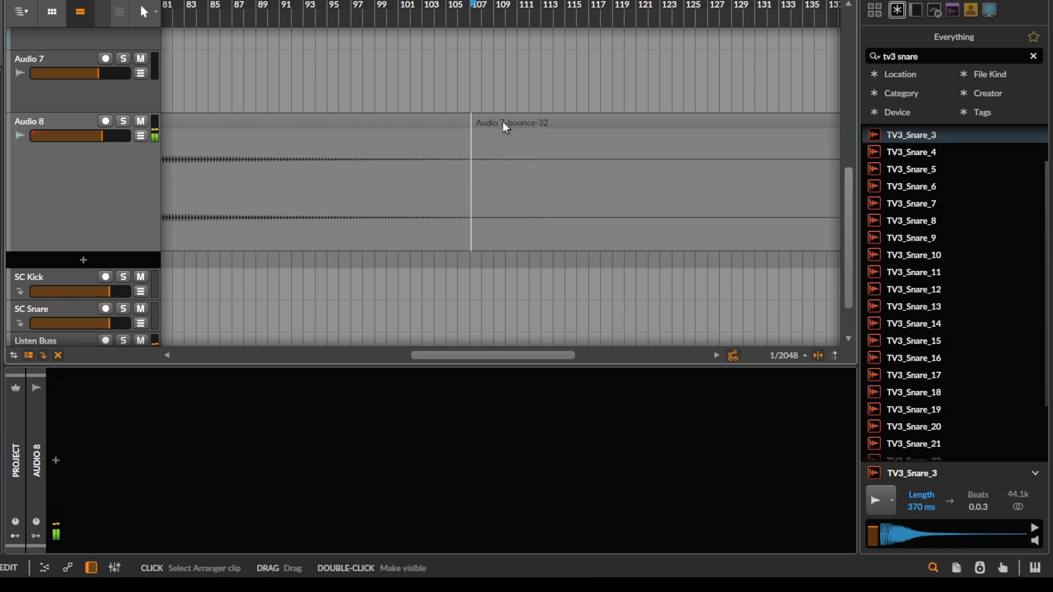
click(502, 121)
key(n)
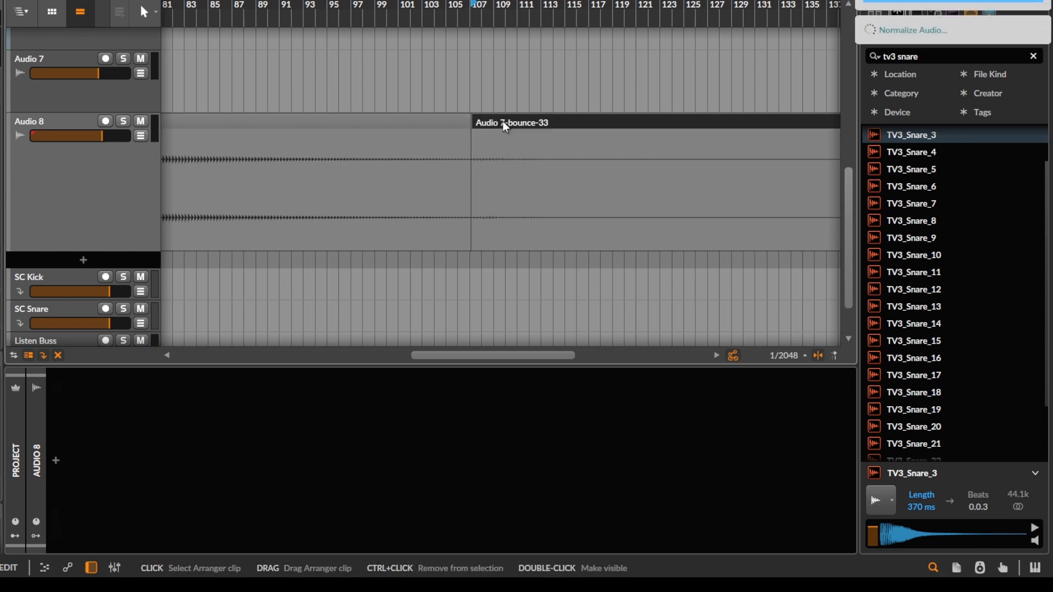
- Repeatedly bounce in place and normalize the Audio 8 clip starting at bar 107
key(space)
key(space)
key(n)
key(ctrl+b)
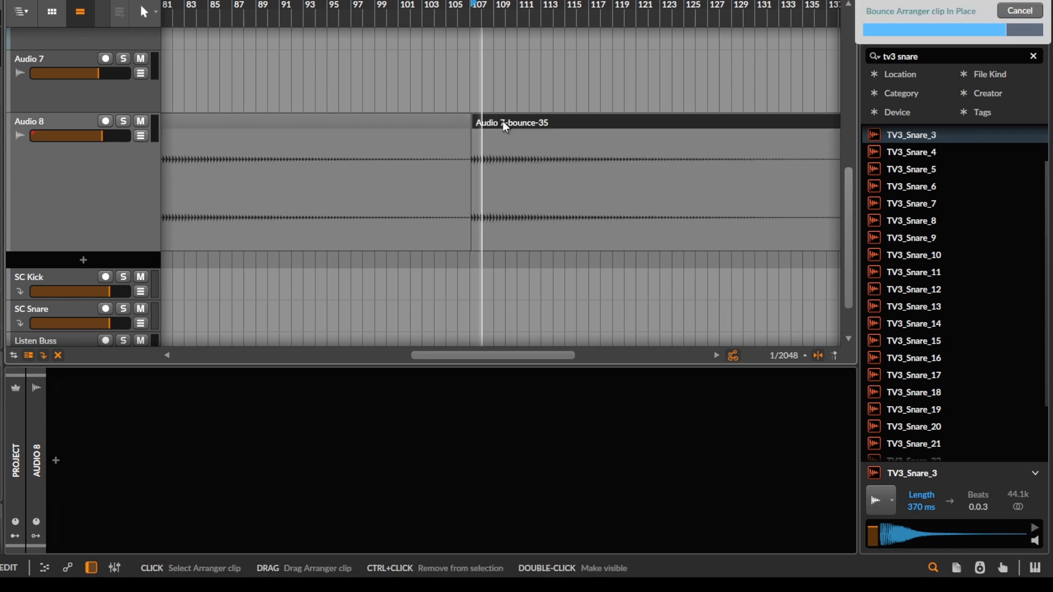
key(n)
key(ctrl+b)
key(n)
- Play the normalized Audio 8 clip from about bar 108 and examine how its echoes decay up to around bar 165
scroll(480, 158, up, 10)
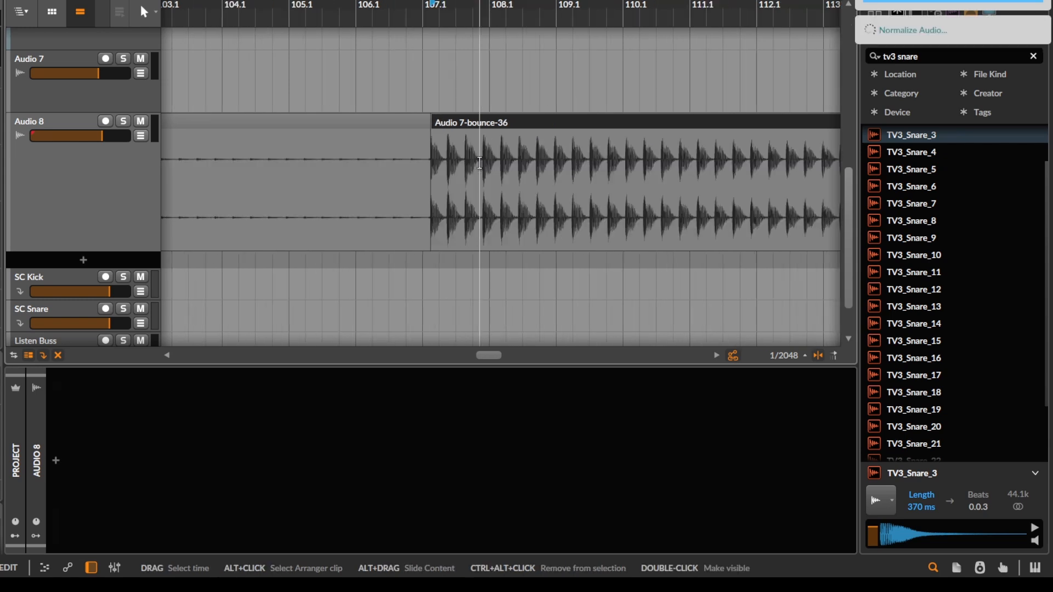
click(489, 157)
key(space)
scroll(490, 157, down, 10)
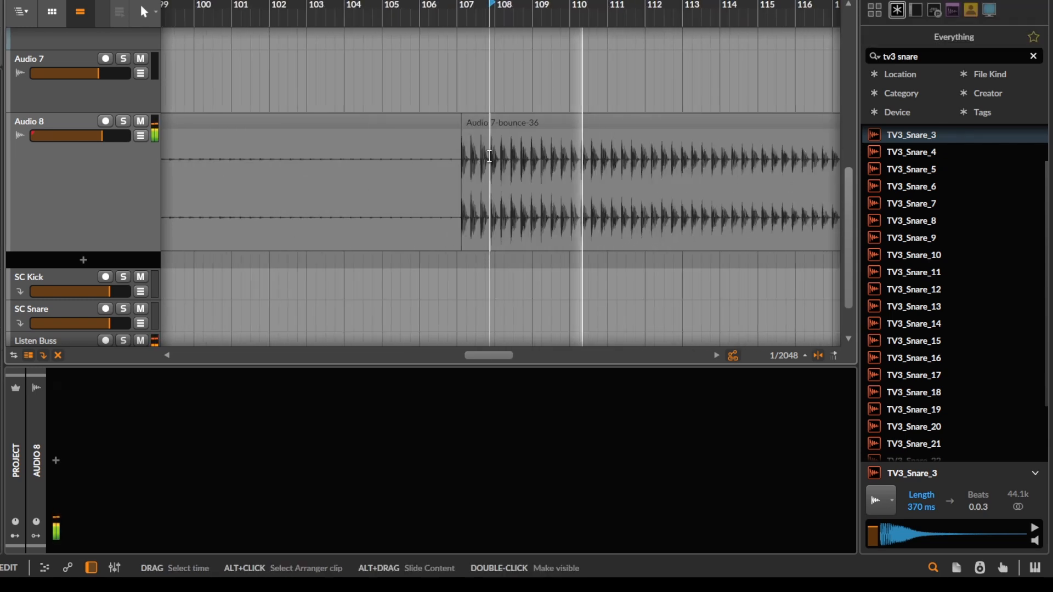
scroll(395, 133, right, 5)
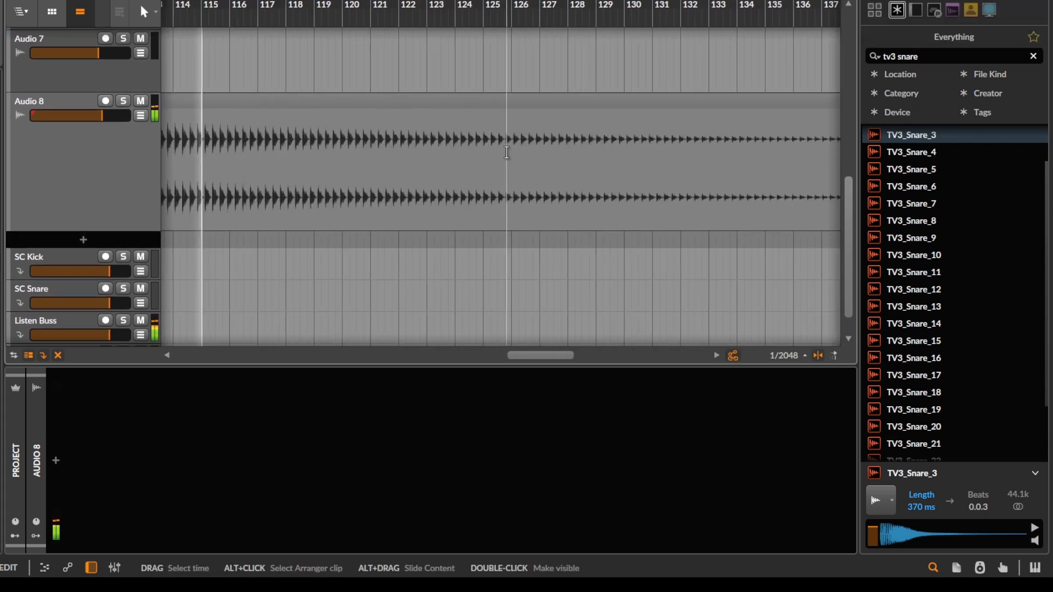
scroll(493, 140, down, 2)
scroll(570, 141, up, 1)
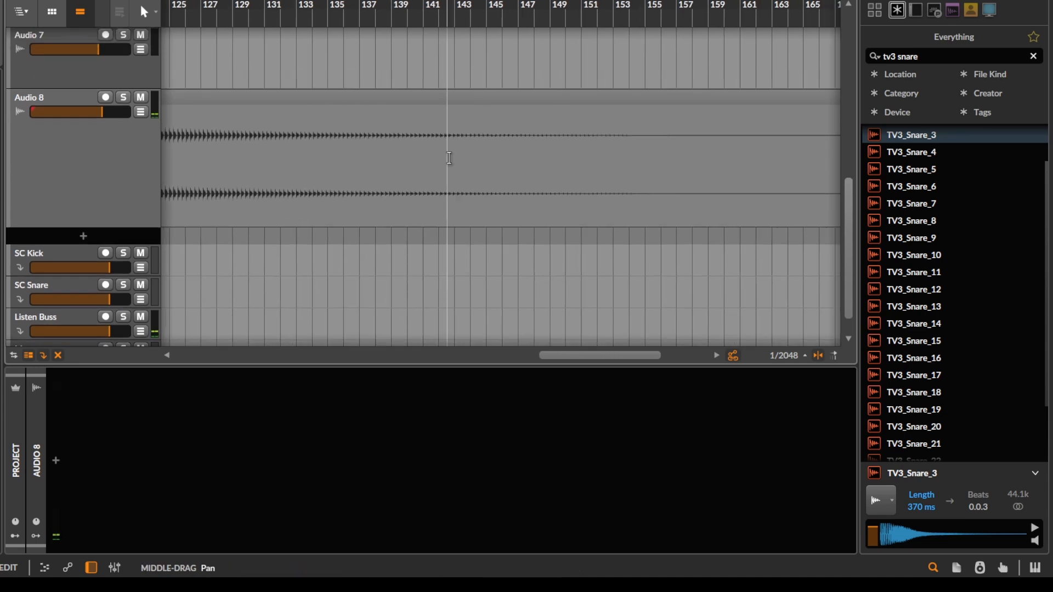
- Split the Audio 8 clip at about bar 144, then repeatedly bounce in place and normalize the part after the split
scroll(464, 143, up, 4)
click(495, 103)
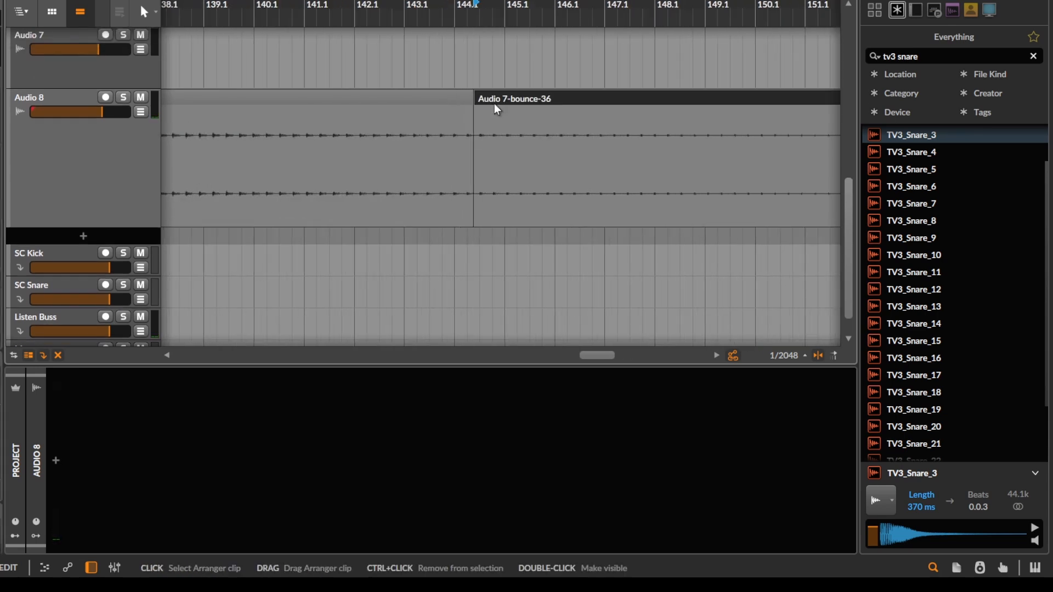
key(ctrl+shift+n)
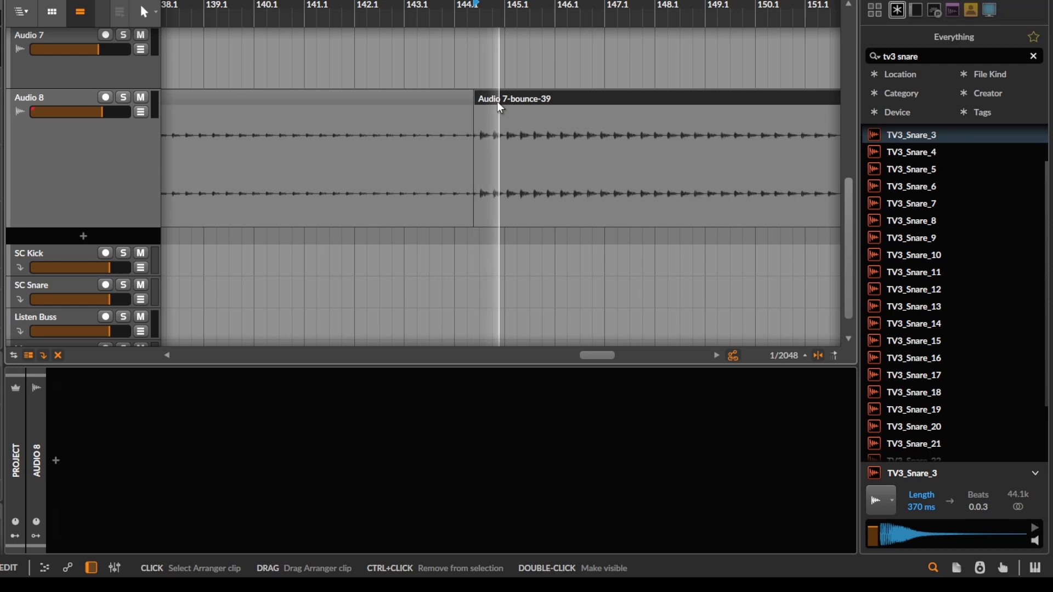
- Play the amplified echoes on Audio 8 from around bars 144, 147 and 154, and examine all the normalized tails together
click(482, 144)
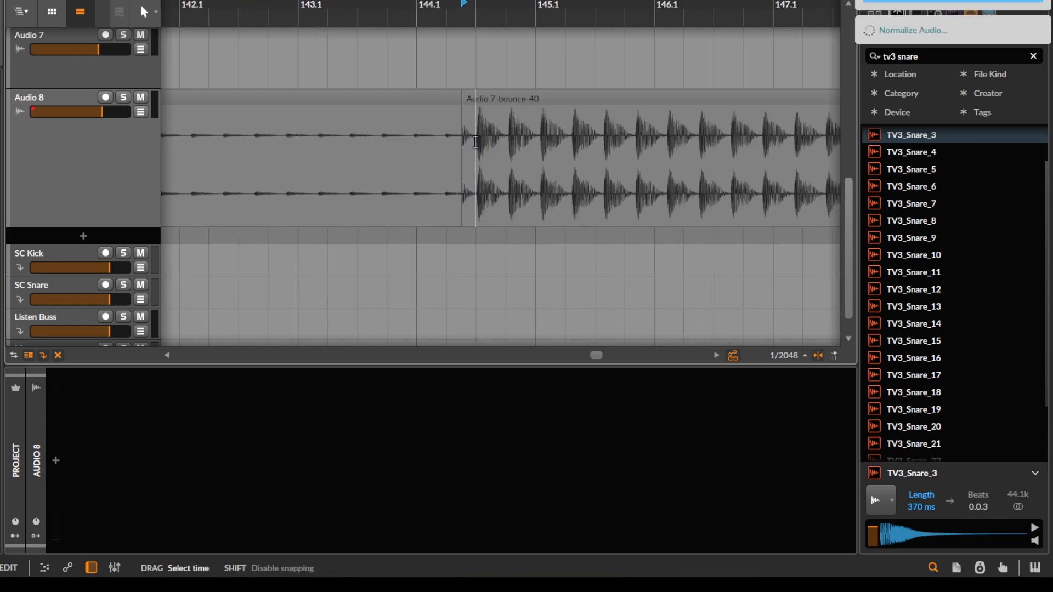
scroll(507, 115, down, 2)
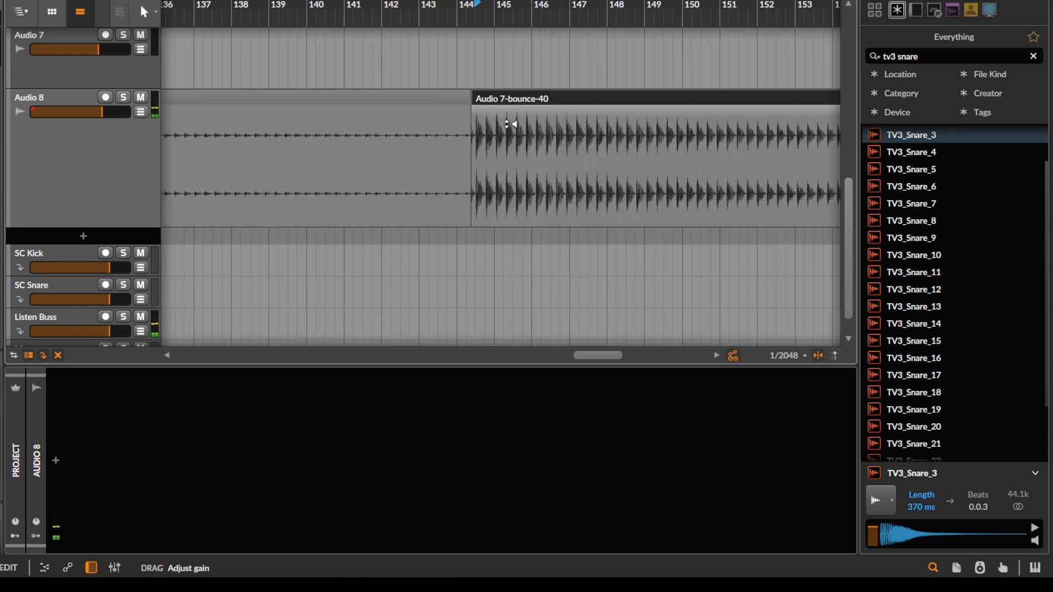
click(604, 137)
scroll(688, 143, down, 3)
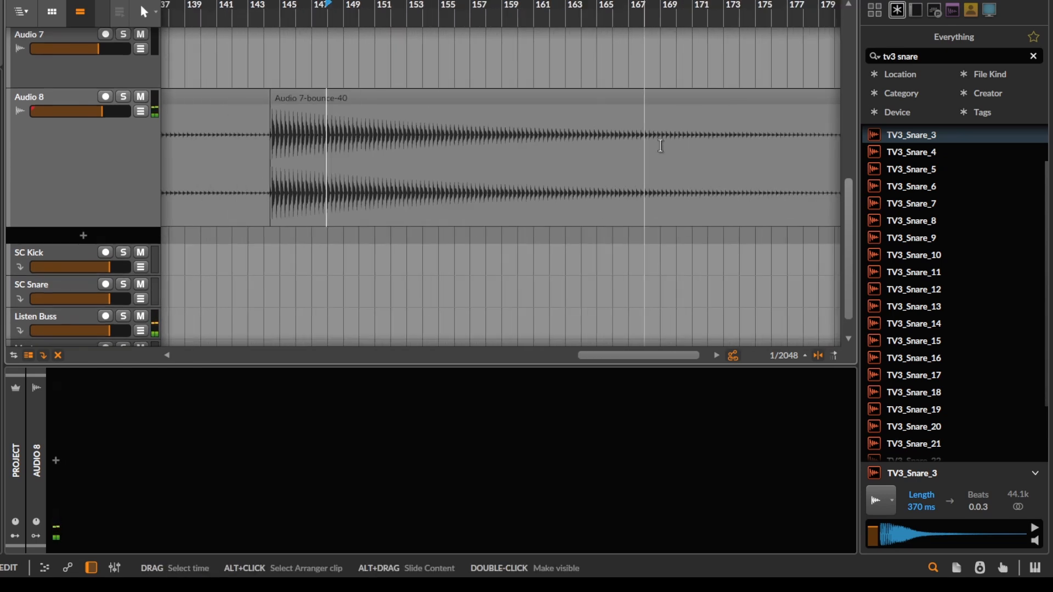
scroll(564, 141, up, 6)
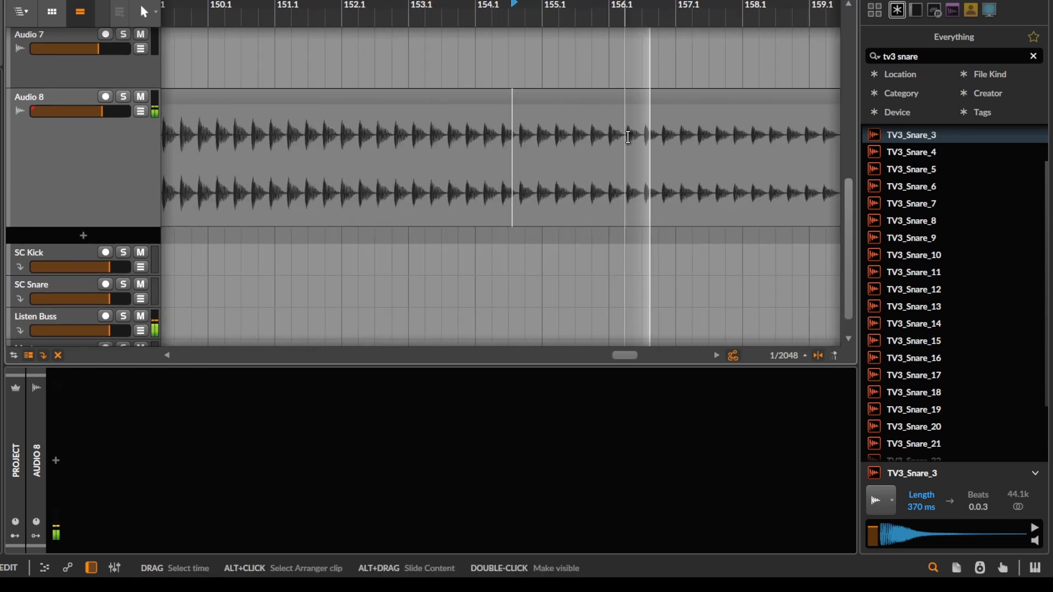
scroll(604, 131, down, 3)
scroll(713, 126, up, 3)
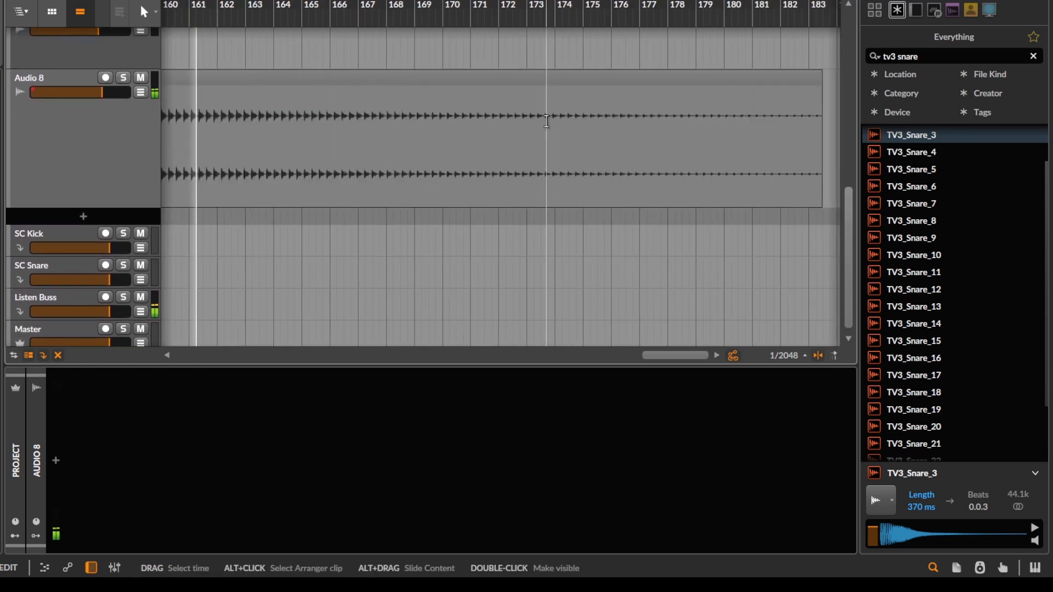
scroll(493, 121, up, 4)
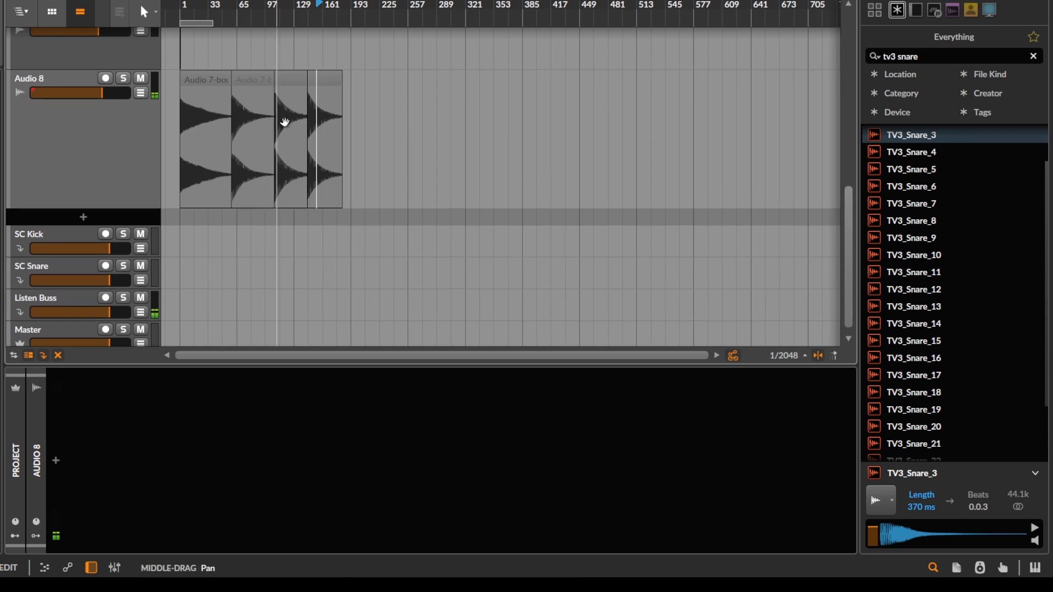
scroll(129, 131, up, 2)
scroll(181, 202, down, 10)
scroll(181, 203, down, 5)
scroll(274, 148, up, 8)
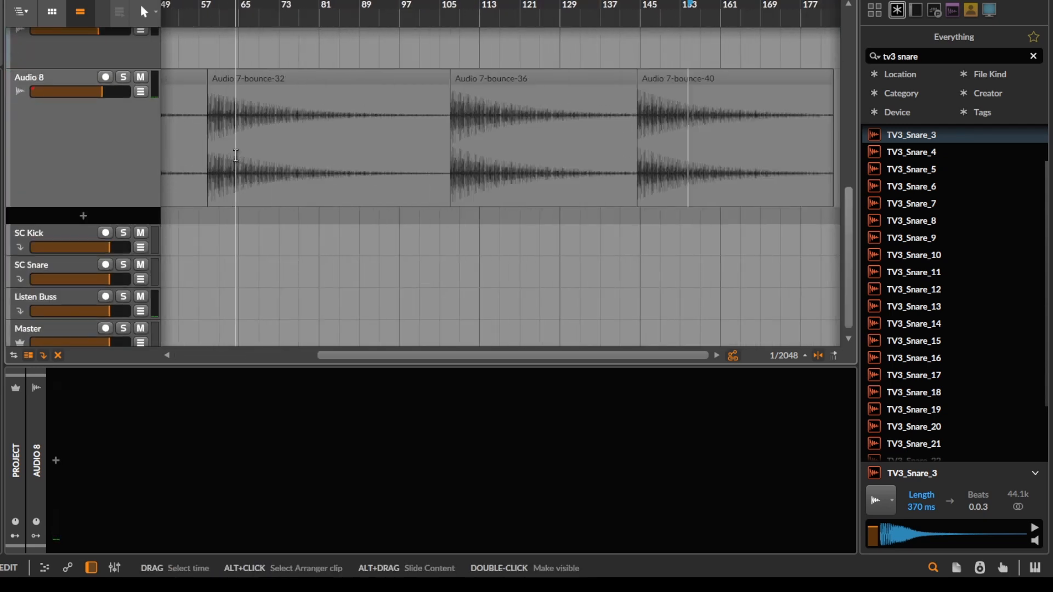
- Delete the Audio 8 track and return to the TV3_Snare_3 clip at the start of Audio 7
click(116, 199)
key(Delete)
scroll(116, 173, up, 5)
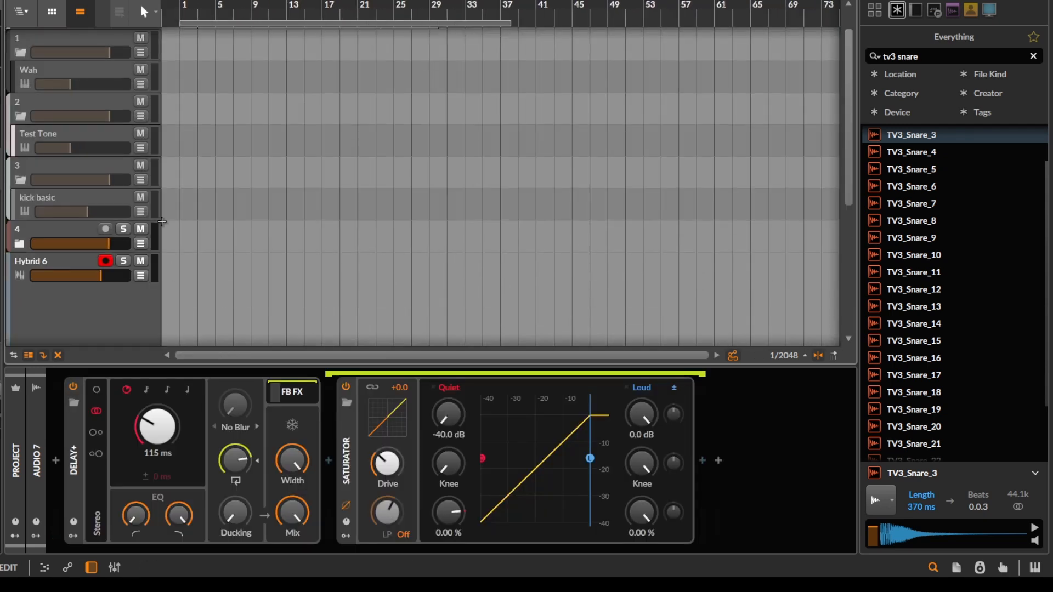
scroll(231, 72, down, 4)
scroll(174, 206, up, 6)
scroll(173, 206, up, 4)
scroll(247, 263, down, 2)
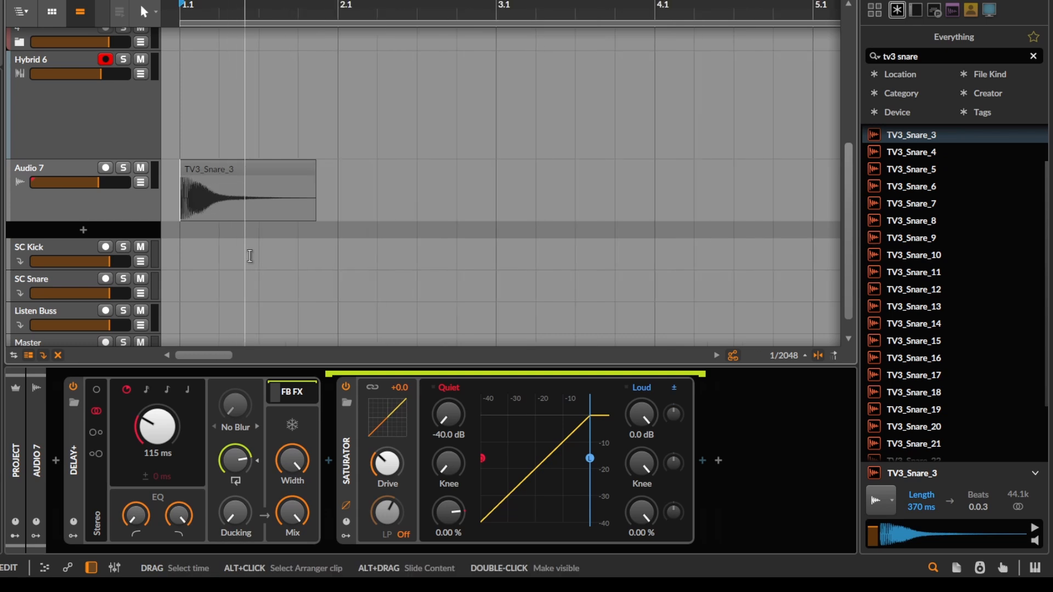
- Replace the Saturator in the feedback path of Delay+ on Audio 7 with MTransformer
click(351, 437)
key(Delete)
click(330, 460)
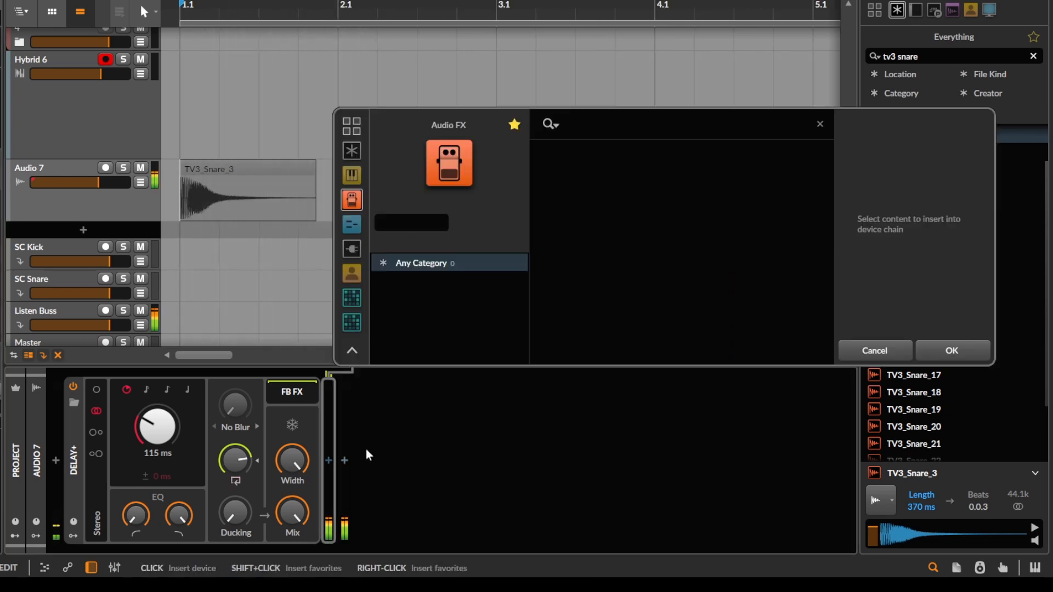
text(mtra)
key(Down)
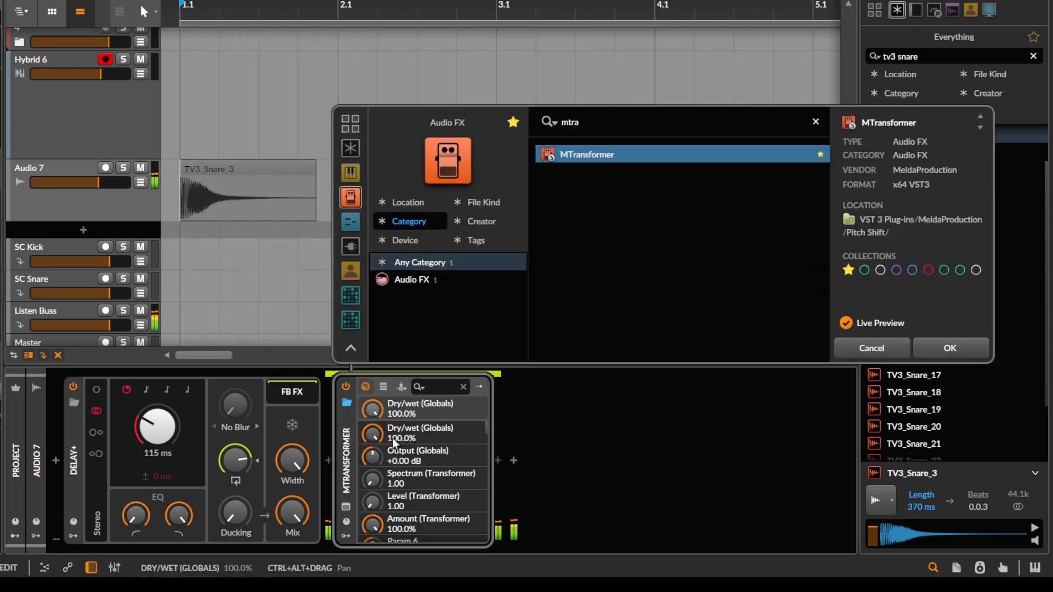
click(951, 348)
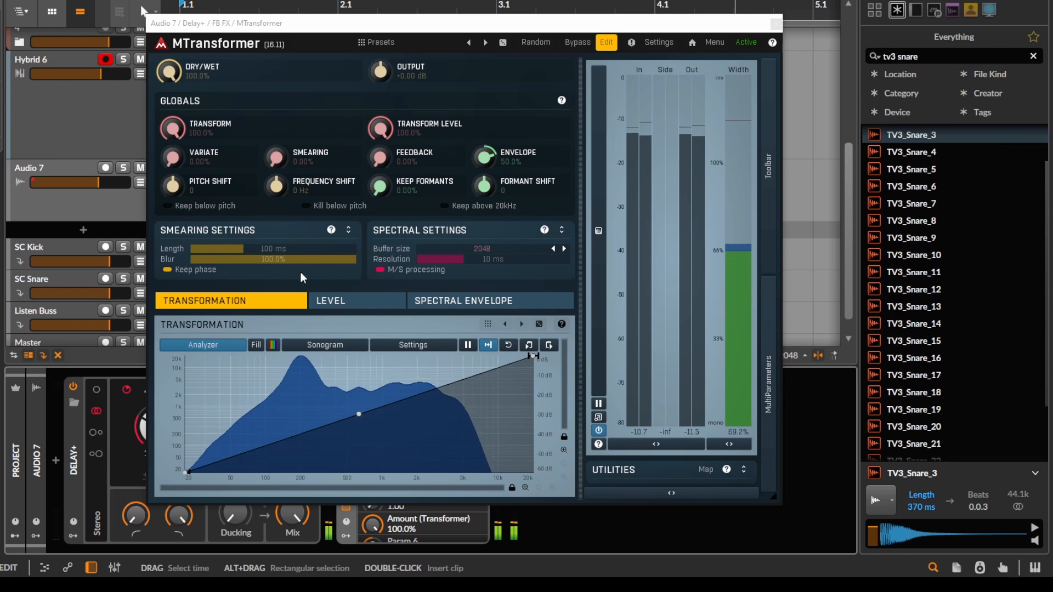
- Set MTransformer's buffer size to 8192 and resolution to 47 ms, and raise the Delay+ time to 176 ms
click(482, 248)
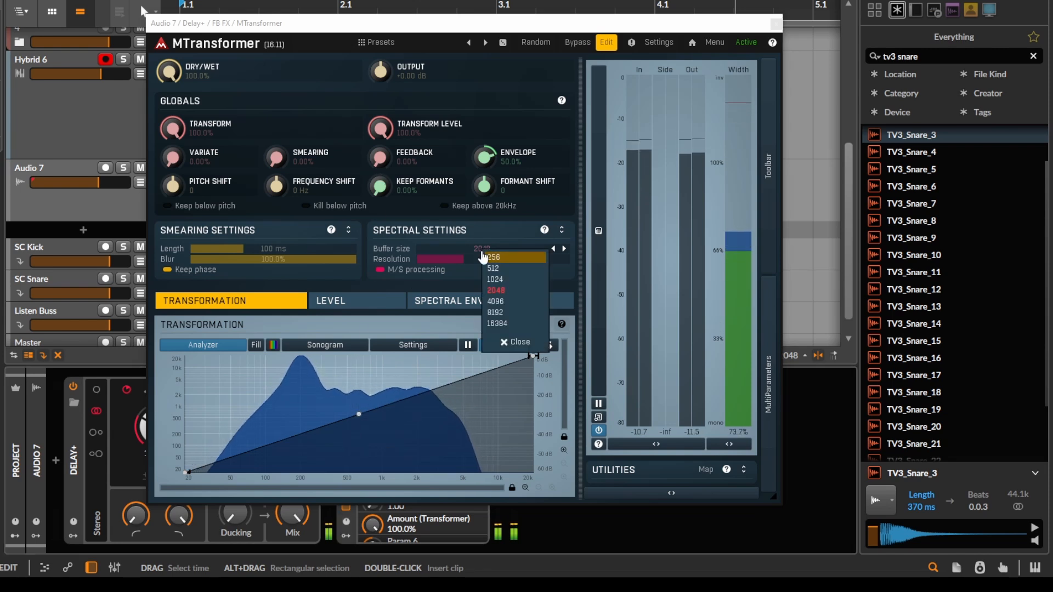
click(497, 312)
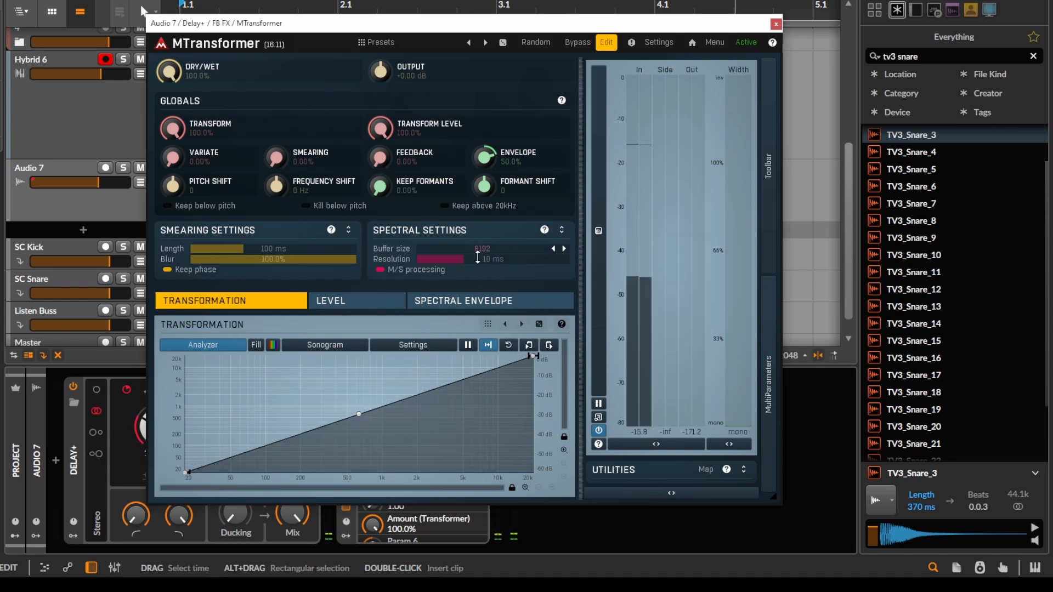
click(775, 24)
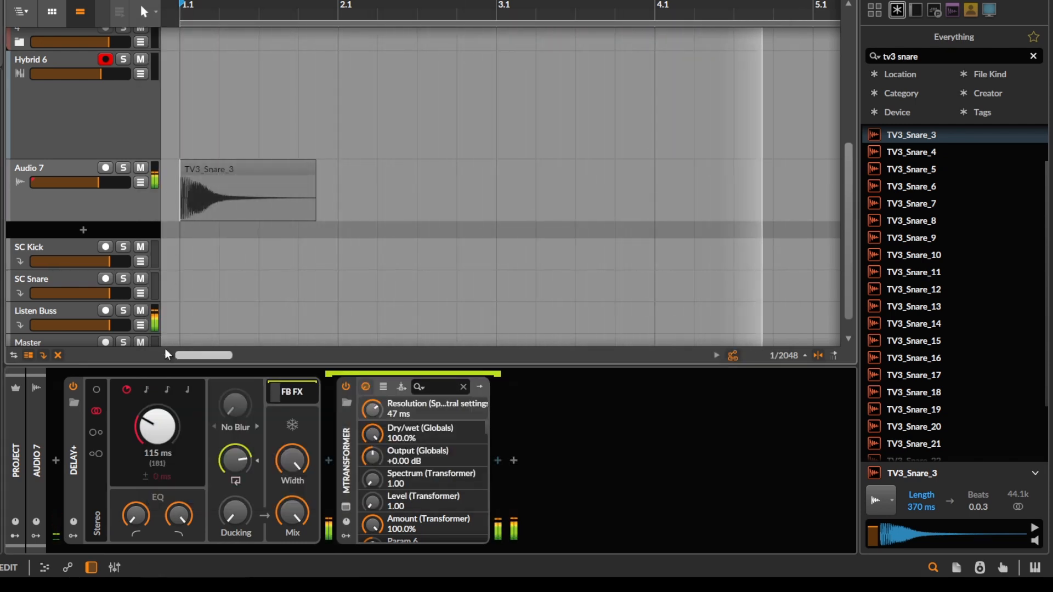
drag(157, 426, 156, 414)
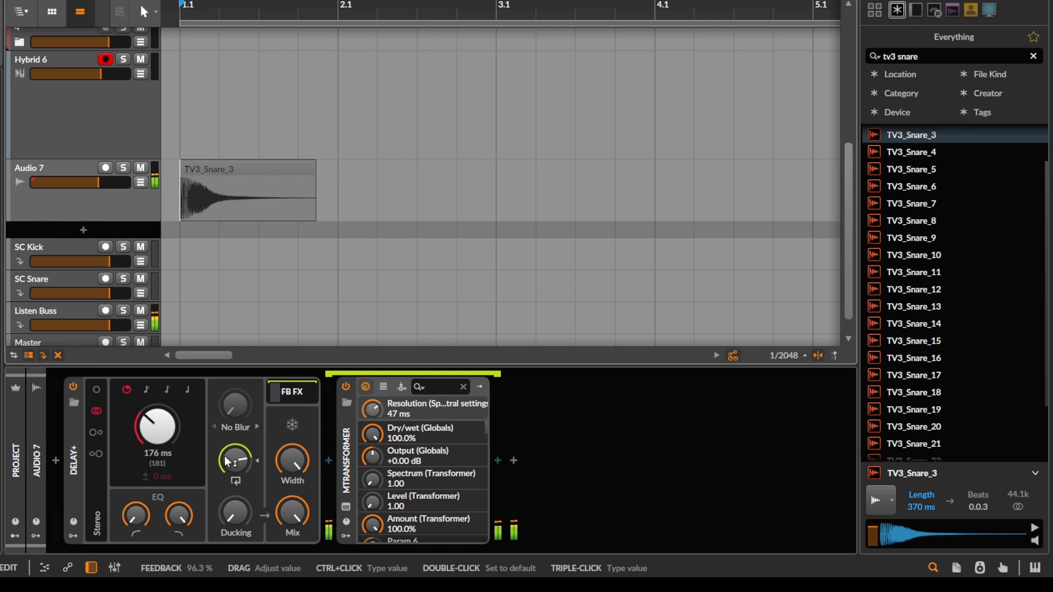
- Reshape MTransformer's level curve with an added point at about -18 dB and a slightly raised middle point, then close the plug-in window
click(351, 506)
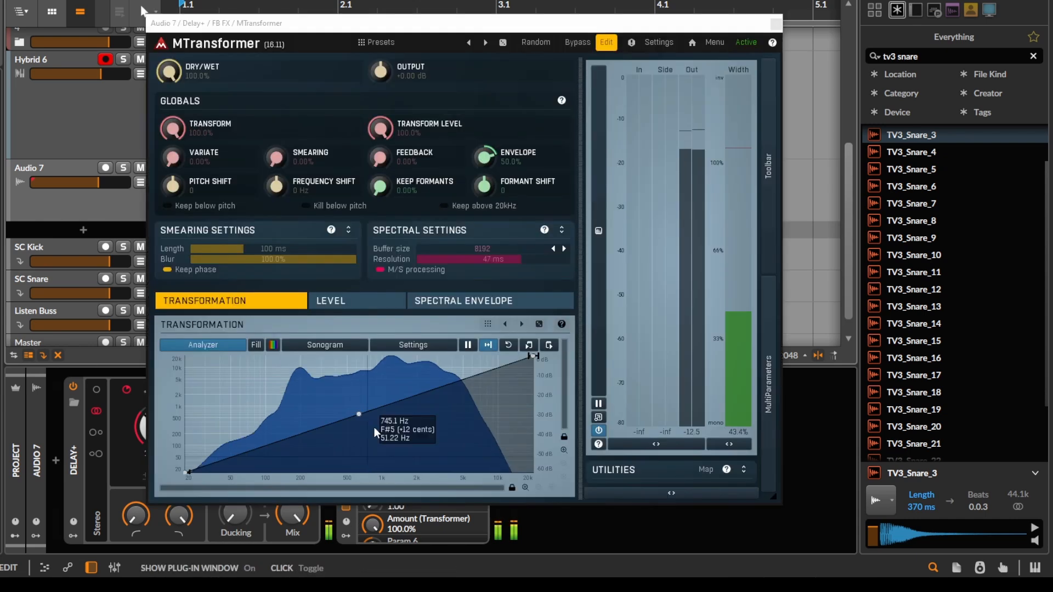
click(383, 301)
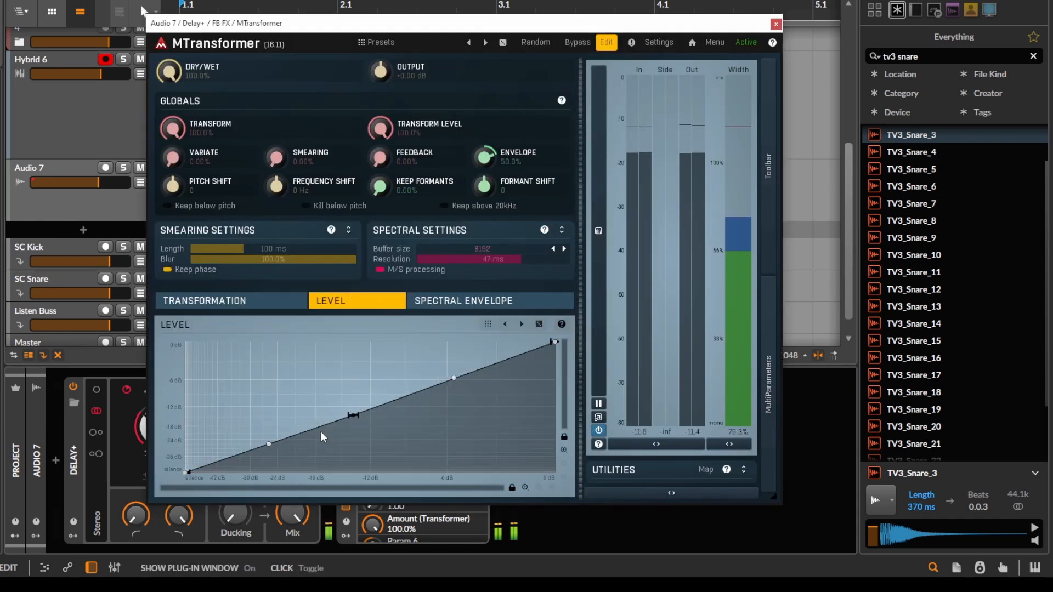
drag(312, 437, 353, 410)
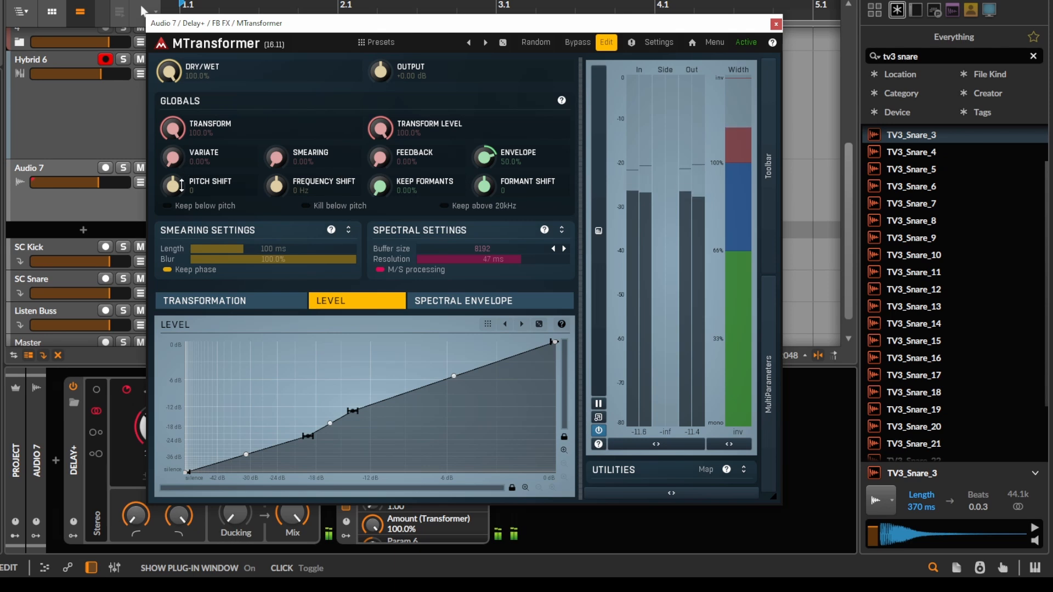
click(776, 23)
- Switch Delay+ off and back on to cut off its ringing echoes
scroll(216, 209, down, 5)
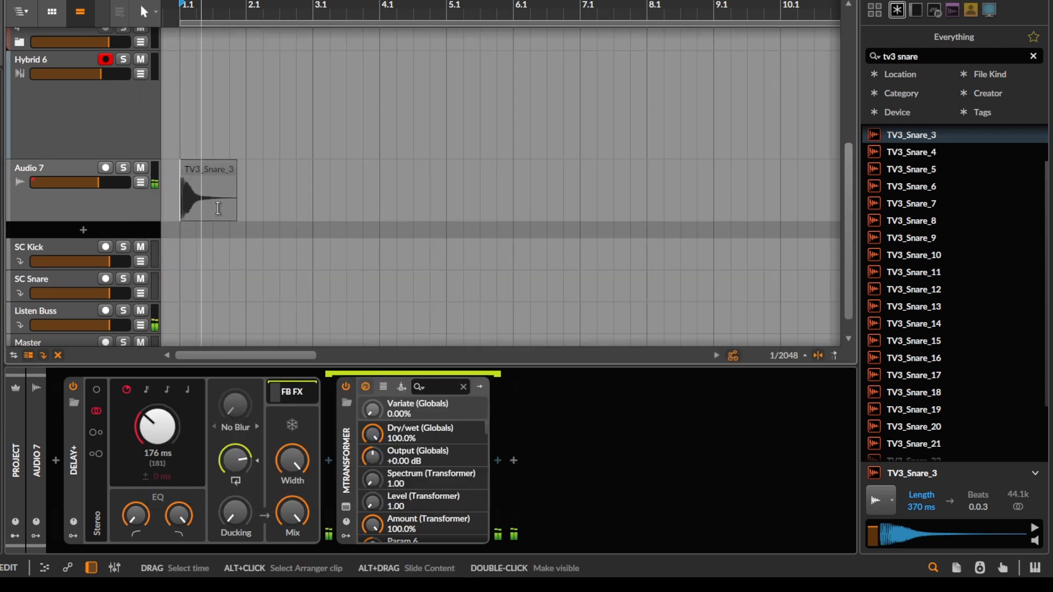
scroll(216, 209, down, 6)
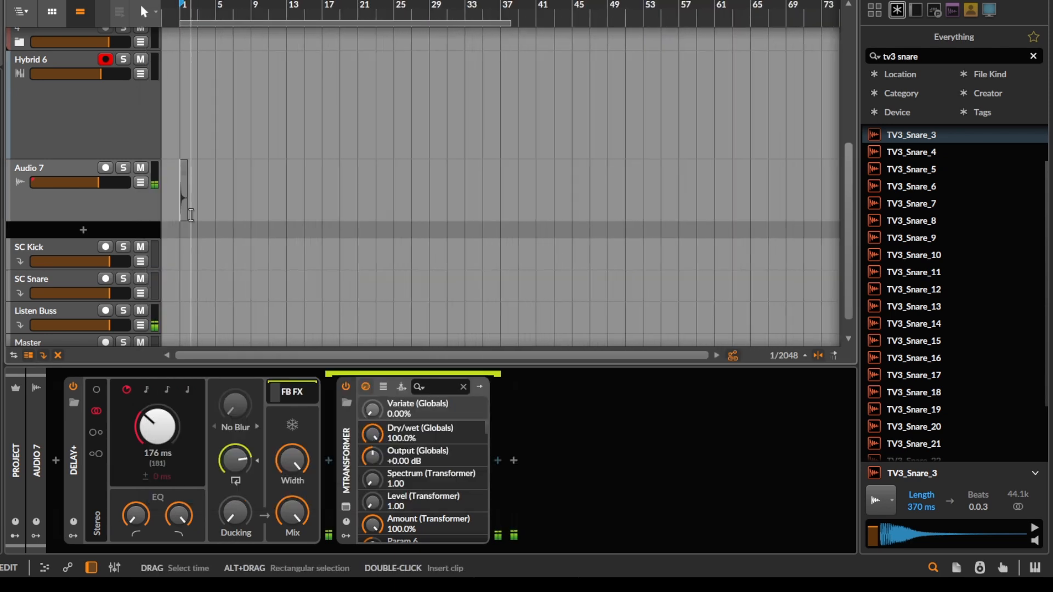
scroll(190, 214, down, 2)
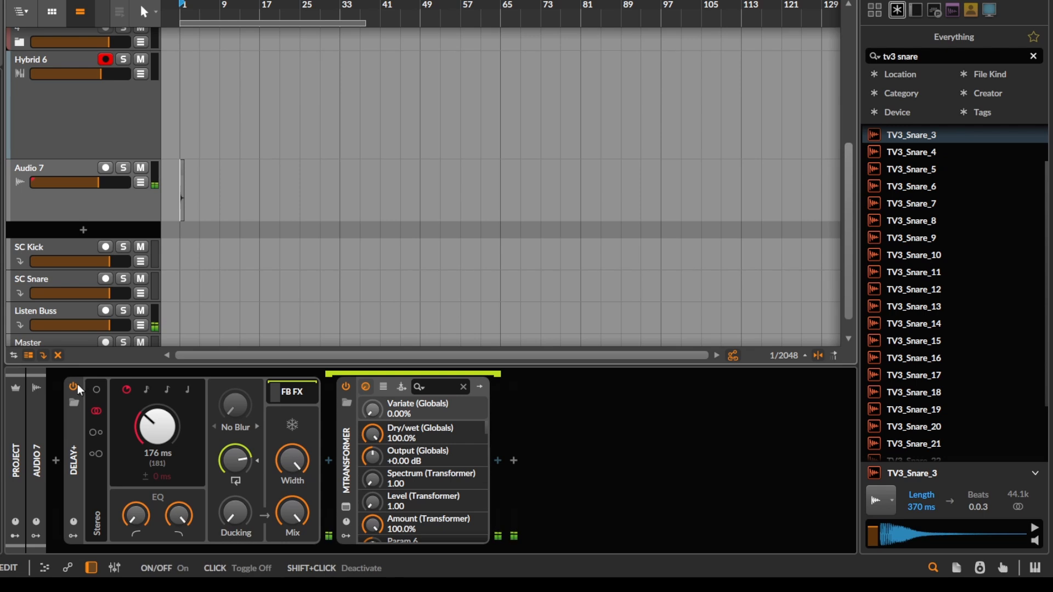
click(74, 386)
scroll(173, 188, down, 4)
click(73, 386)
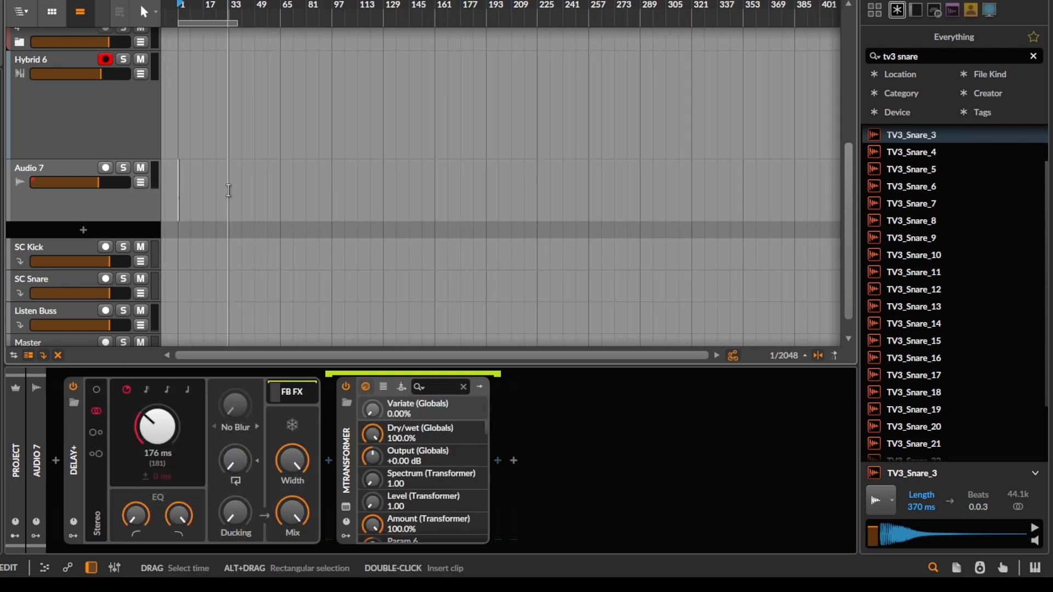
drag(178, 192, 838, 110)
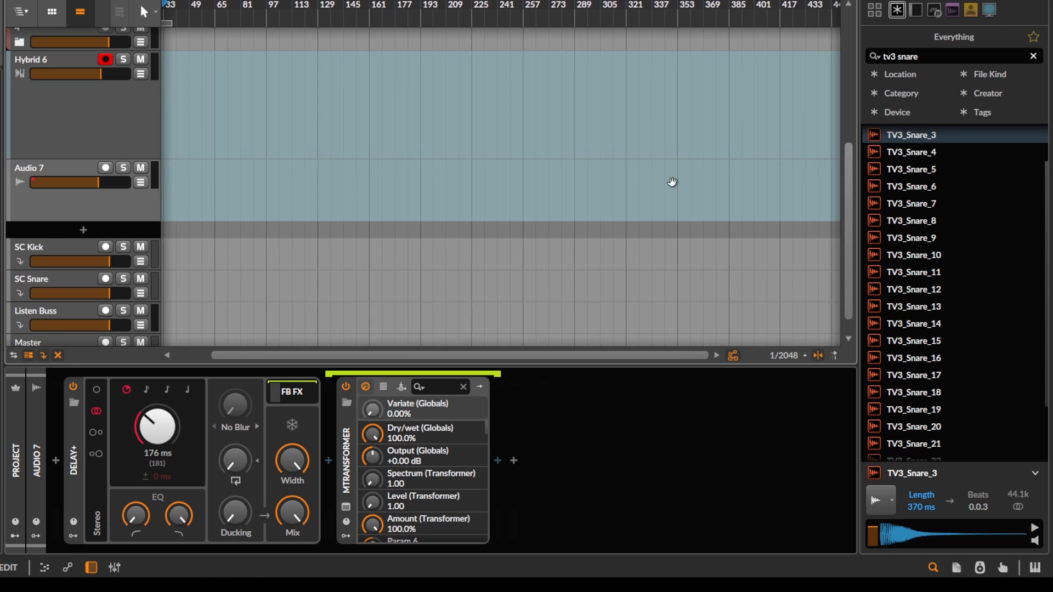
scroll(518, 164, right, 5)
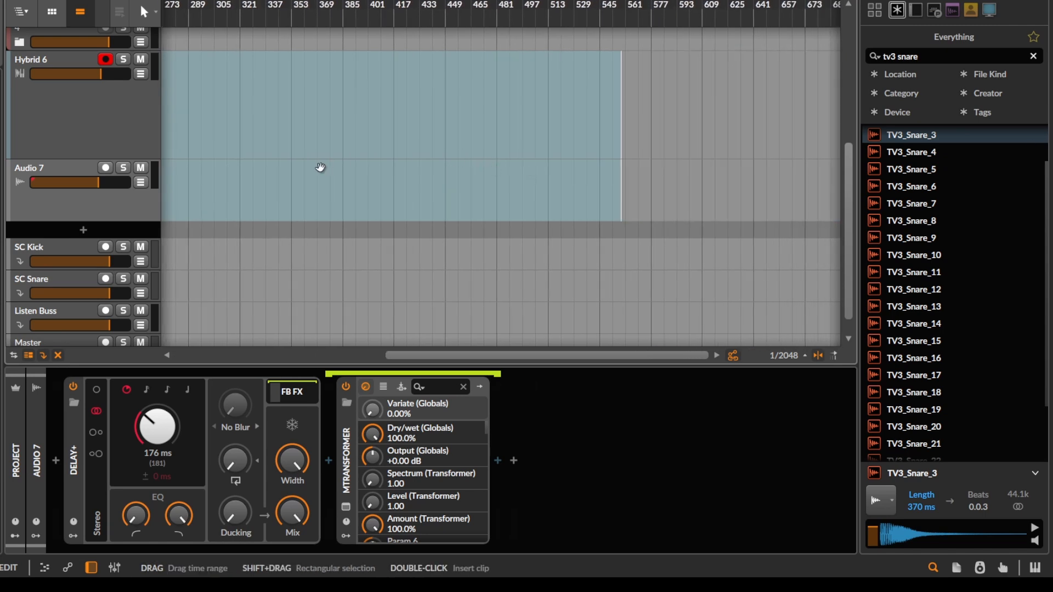
drag(320, 168, 689, 176)
click(306, 204)
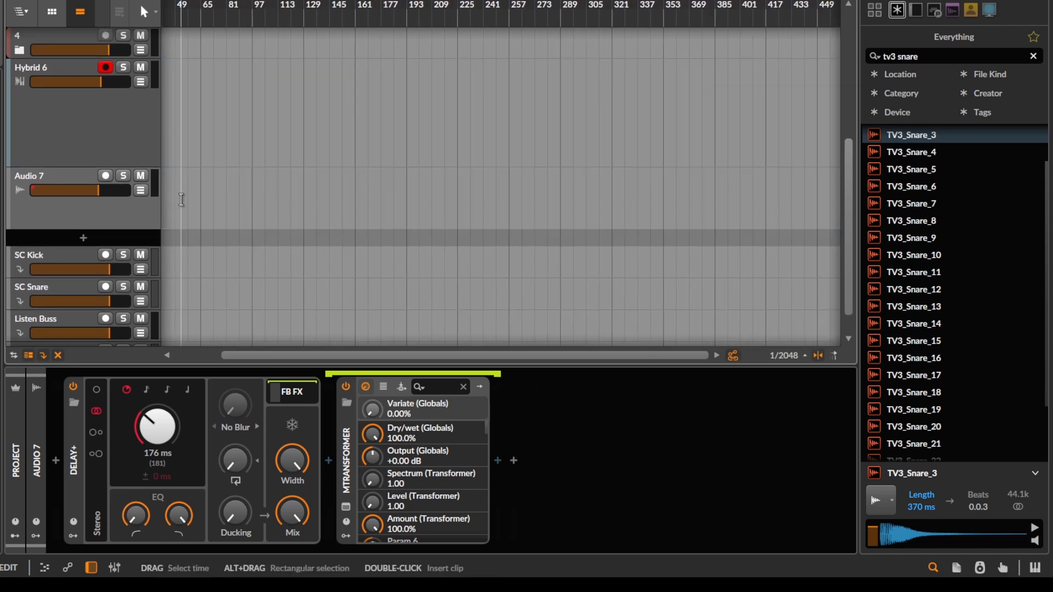
- Bounce Audio 7 from bar 1 to about bar 11425 onto a new audio track, post-fader at 32-bit floating-point
drag(306, 204, 744, 205)
drag(180, 208, 503, 207)
drag(629, 214, 946, 199)
scroll(272, 340, right, 10)
scroll(272, 340, down, 1)
scroll(273, 340, left, 3)
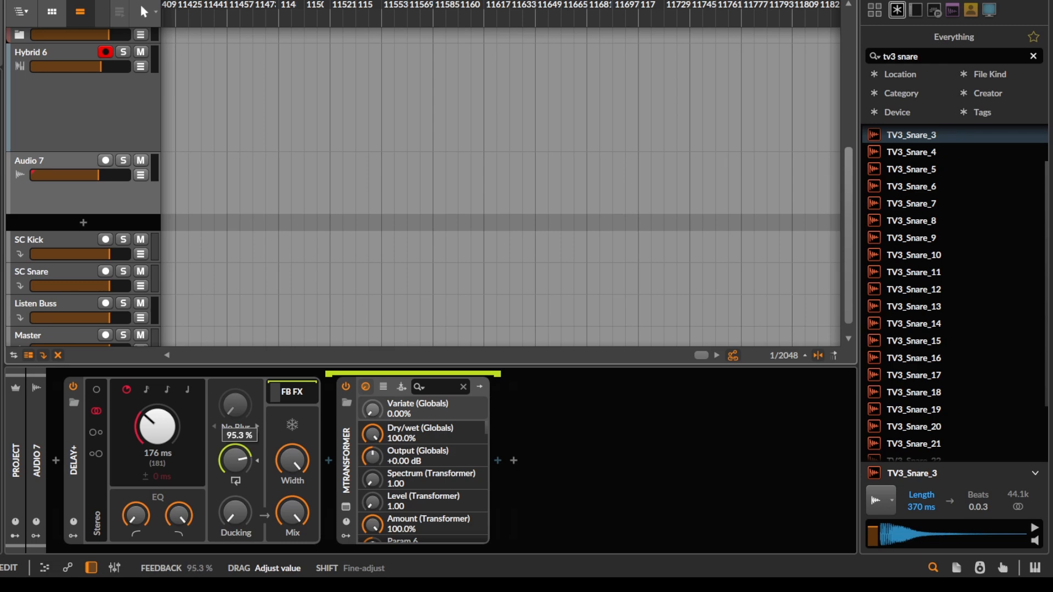
right_click(314, 269)
click(318, 279)
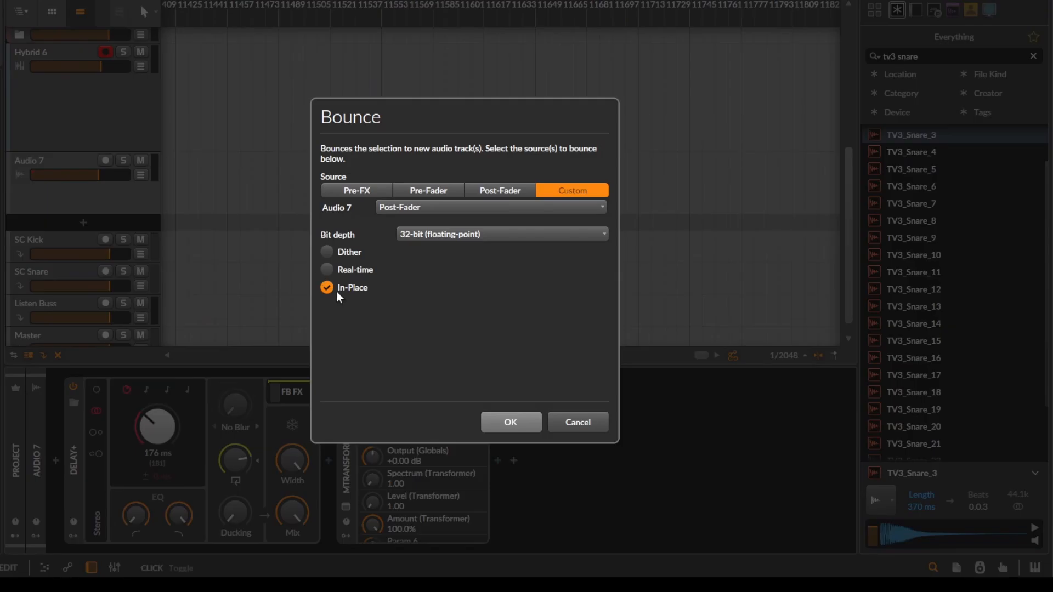
click(531, 420)
click(515, 420)
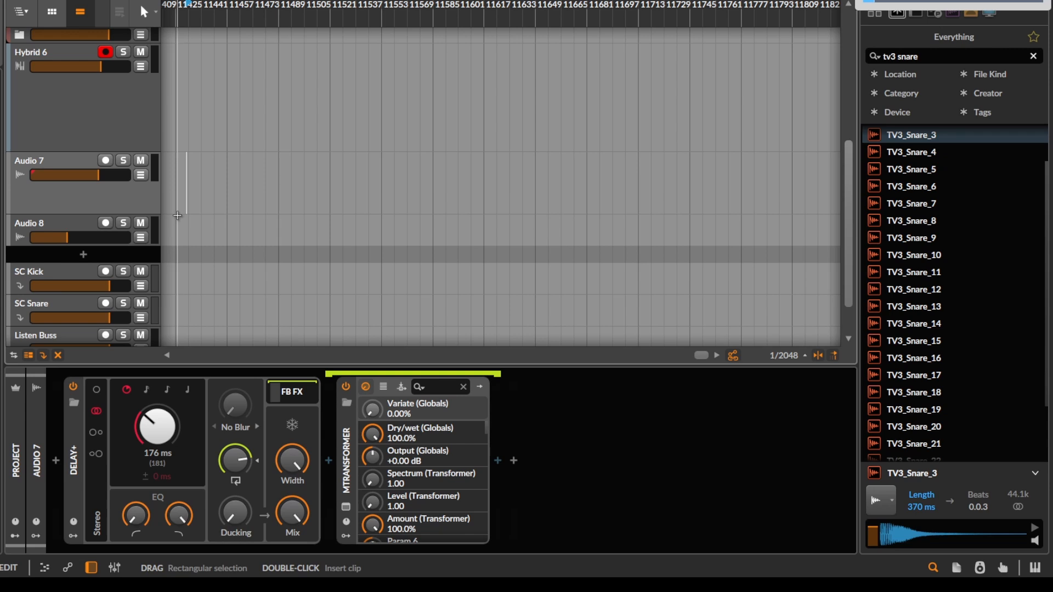
- Select the new Audio 8 track at the start of the arrangement and increase its track height
drag(176, 197, 678, 289)
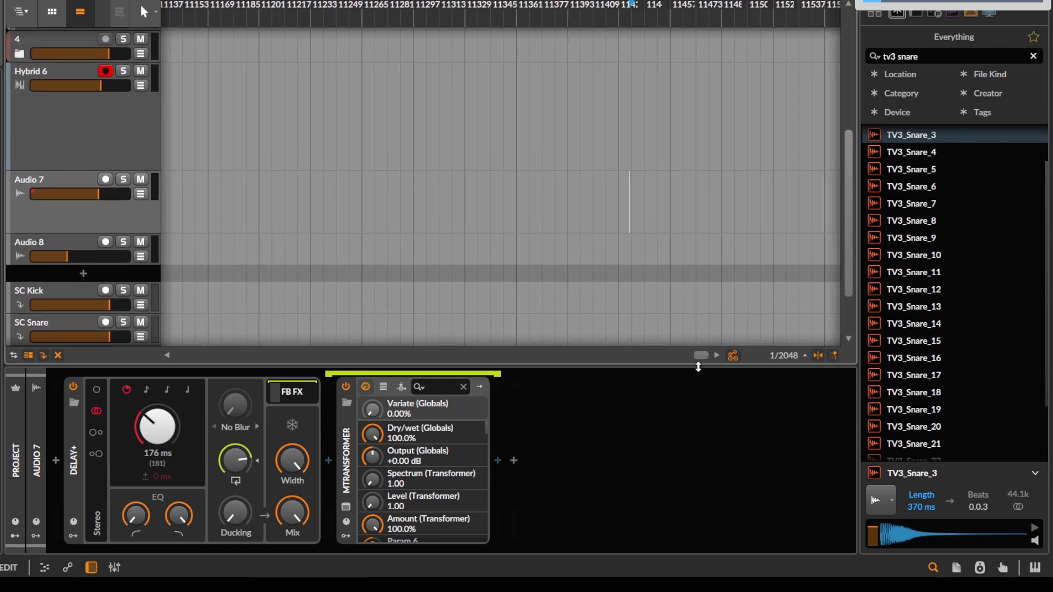
drag(701, 357, 811, 356)
click(53, 243)
drag(146, 265, 146, 278)
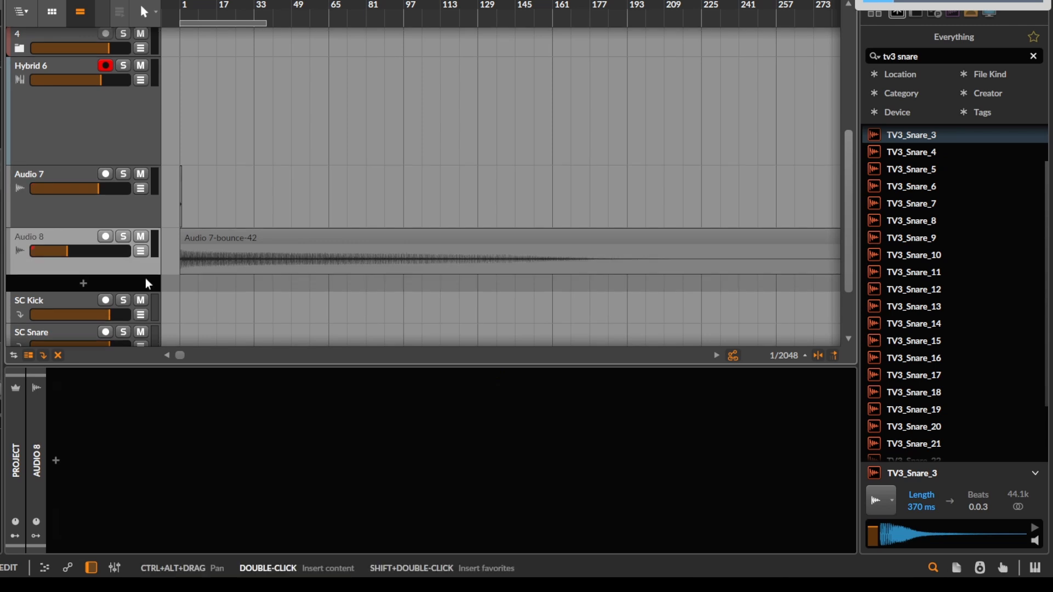
- Examine how the bounced echoes on Audio 8 decay, from the start of the clip into its faint tail
scroll(149, 277, up, 3)
scroll(176, 275, down, 4)
drag(252, 268, 332, 234)
scroll(332, 235, up, 4)
scroll(332, 234, down, 4)
scroll(207, 217, up, 3)
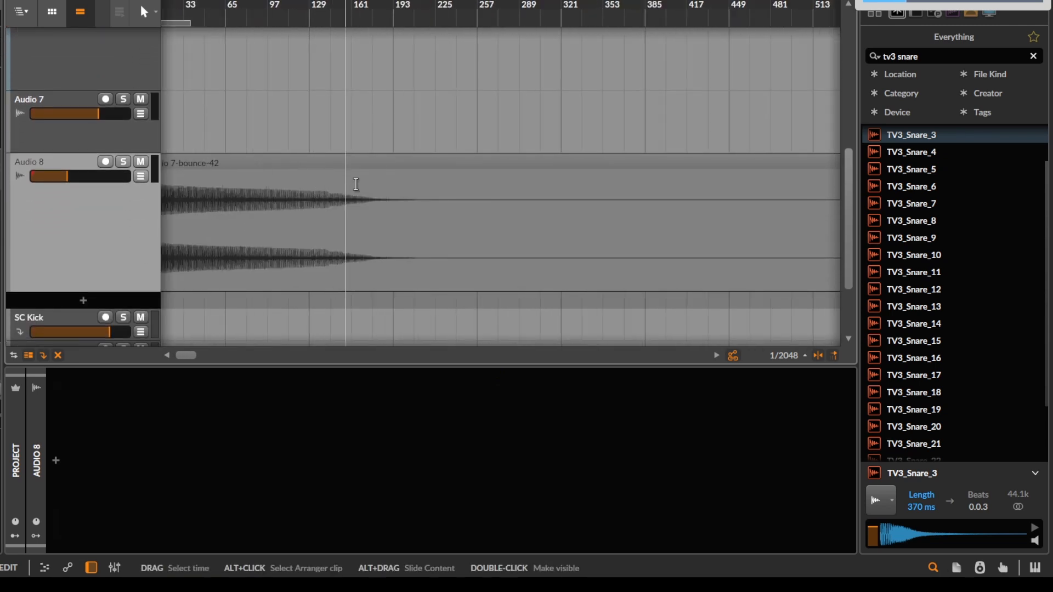
scroll(176, 207, down, 5)
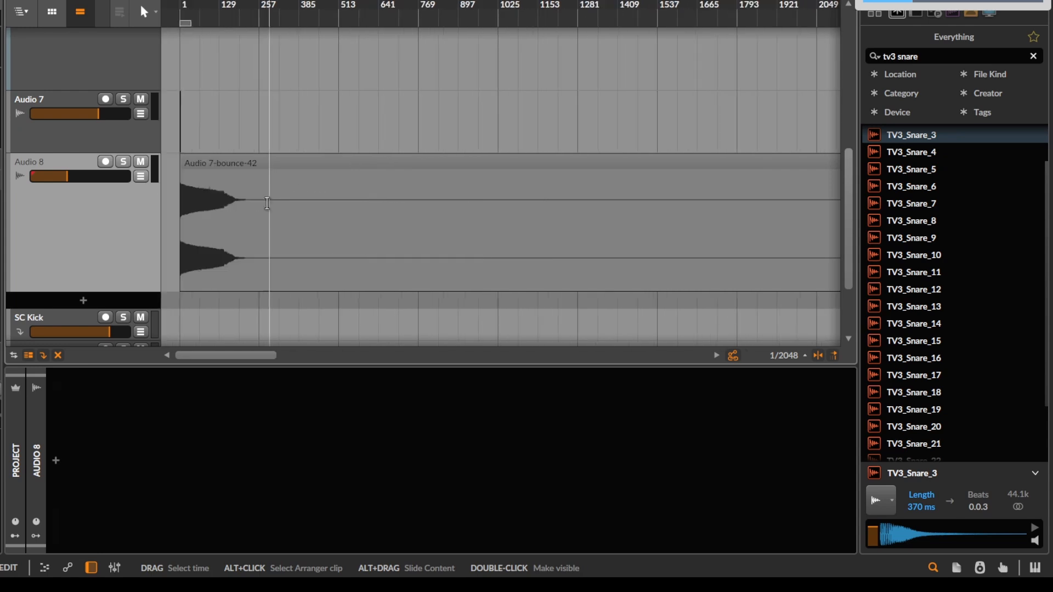
scroll(176, 208, up, 3)
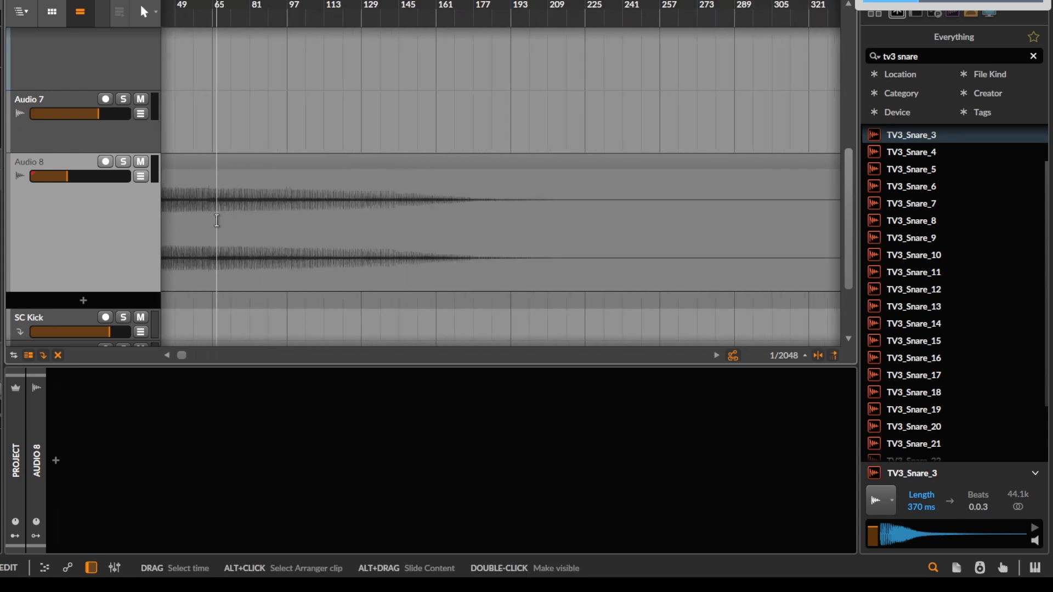
scroll(289, 221, up, 3)
scroll(287, 225, down, 8)
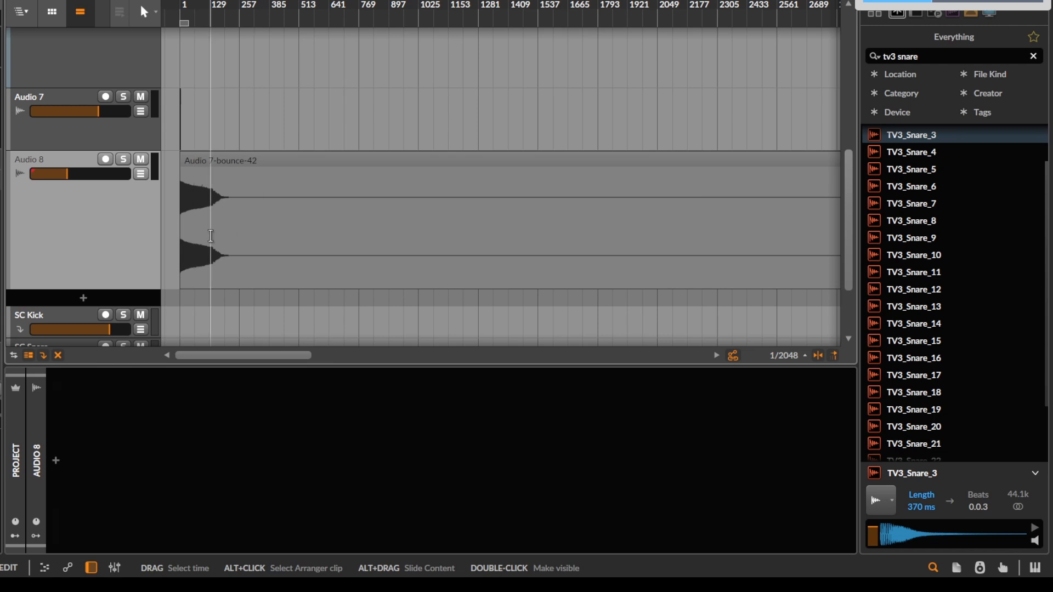
scroll(210, 236, up, 5)
drag(271, 223, 354, 216)
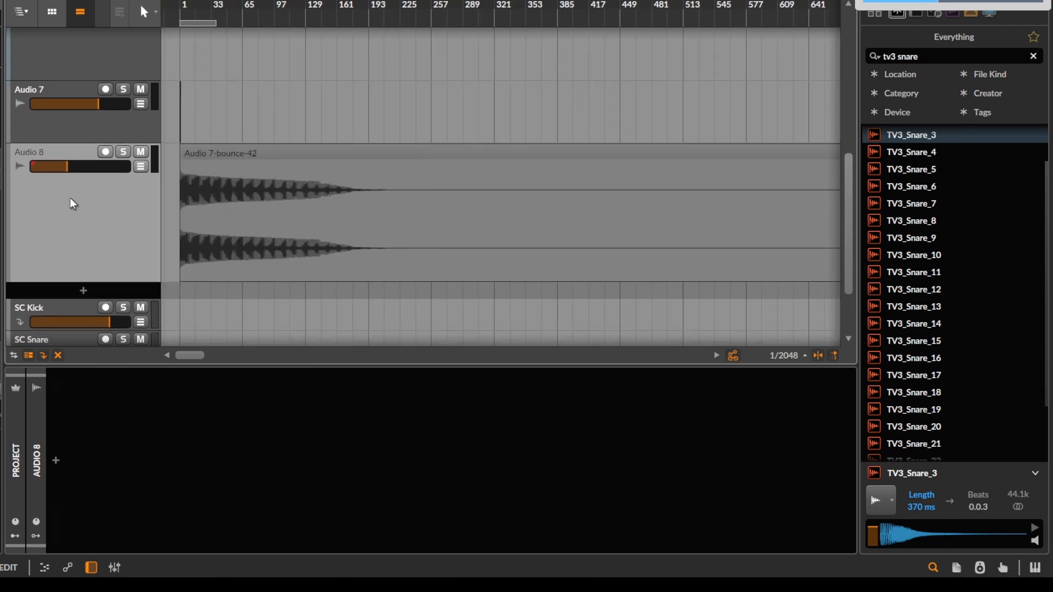
- Add a new audio track below Audio 8 and increase its height
scroll(122, 187, down, 2)
key(ctrl+t)
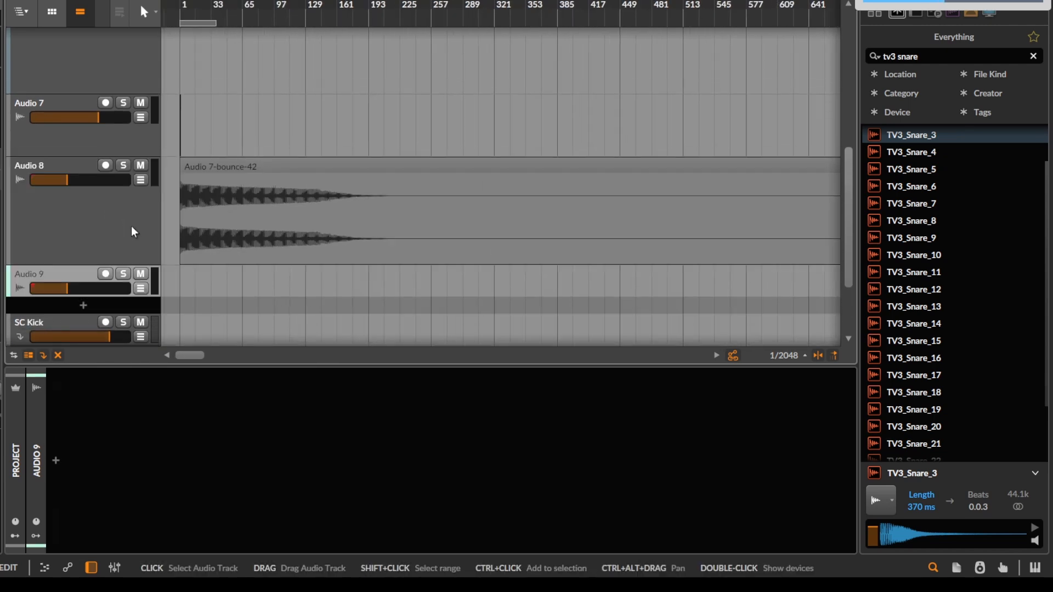
scroll(346, 229, up, 1)
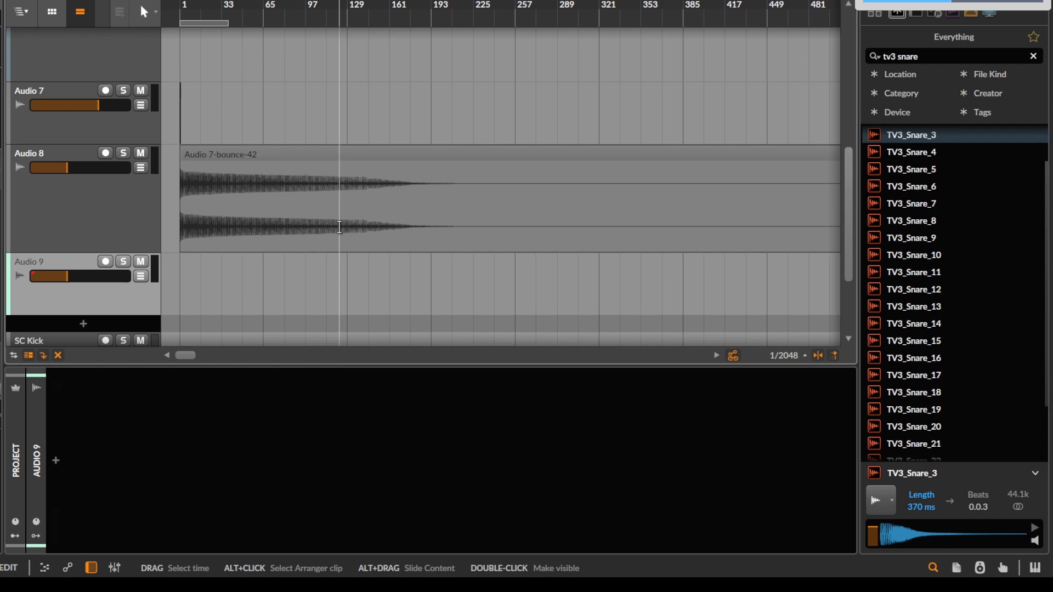
- Compare the start of the snare clip on Audio 7 with the onset of the first bounced echoes on Audio 8
scroll(164, 206, up, 8)
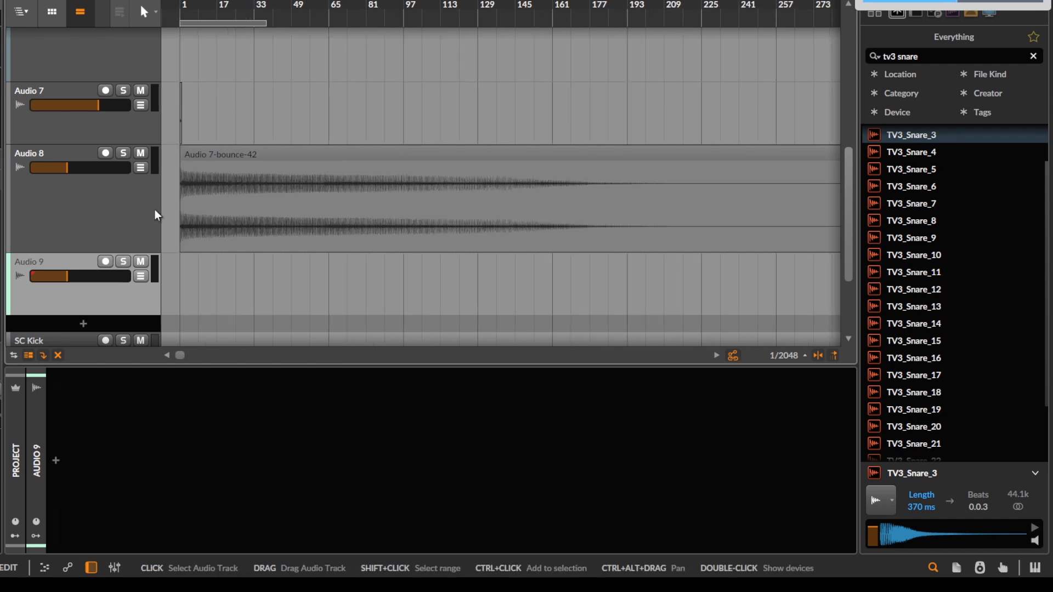
scroll(172, 199, up, 5)
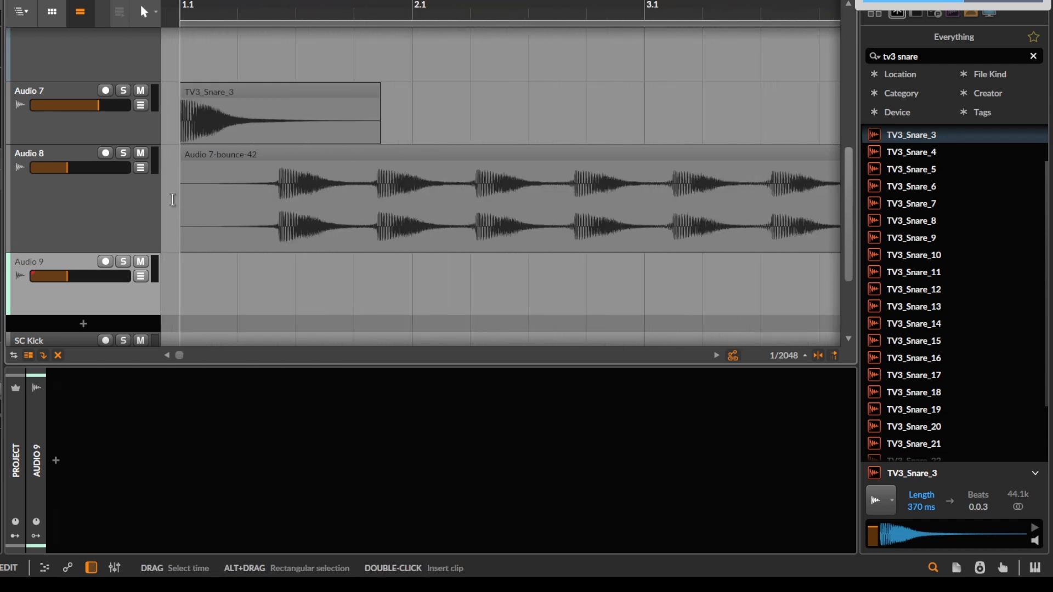
scroll(172, 199, up, 2)
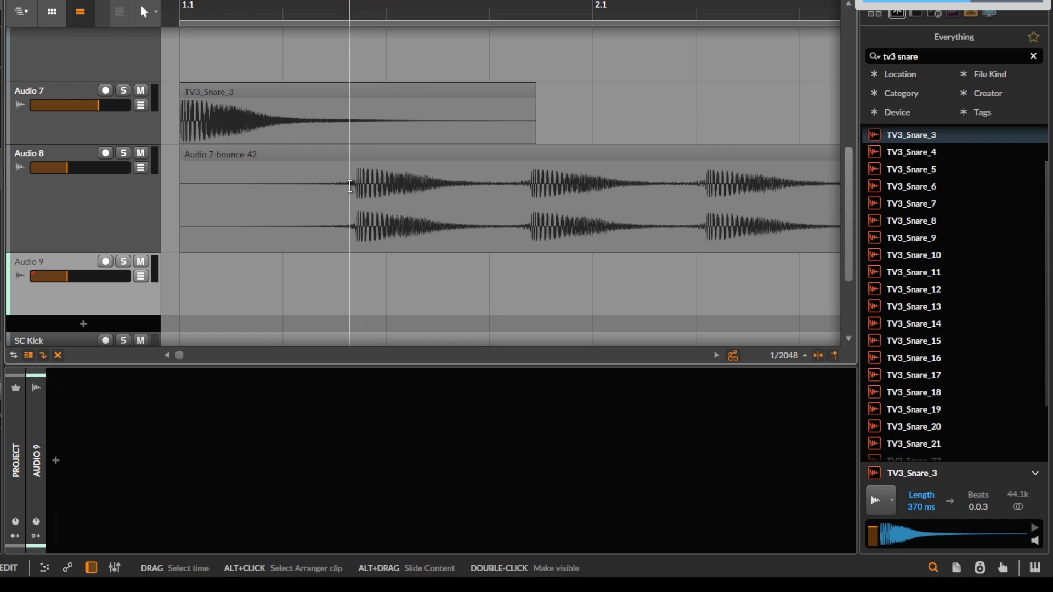
scroll(347, 184, up, 1)
scroll(339, 180, up, 3)
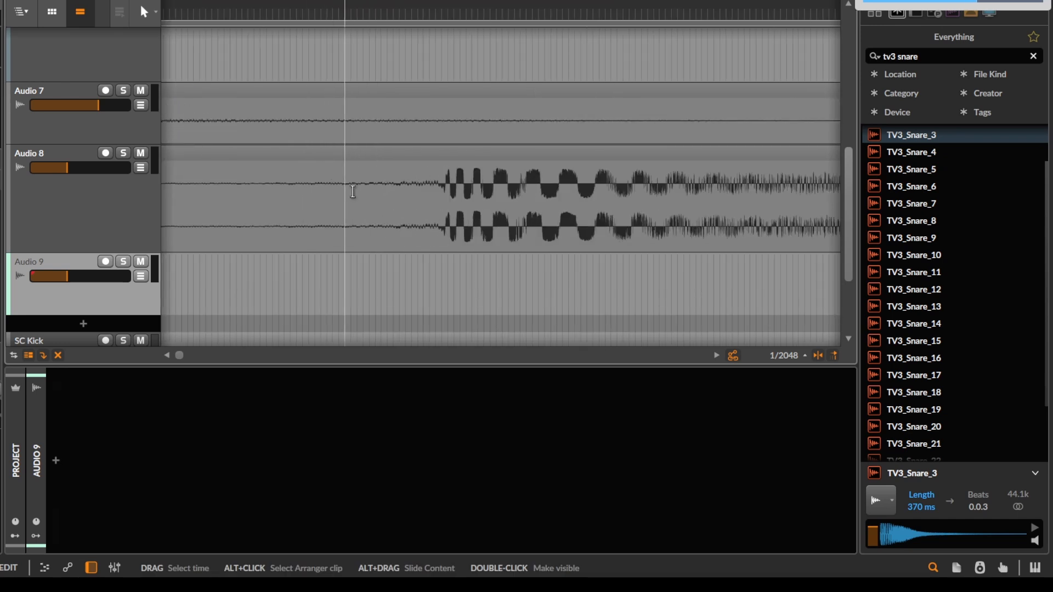
scroll(459, 164, down, 6)
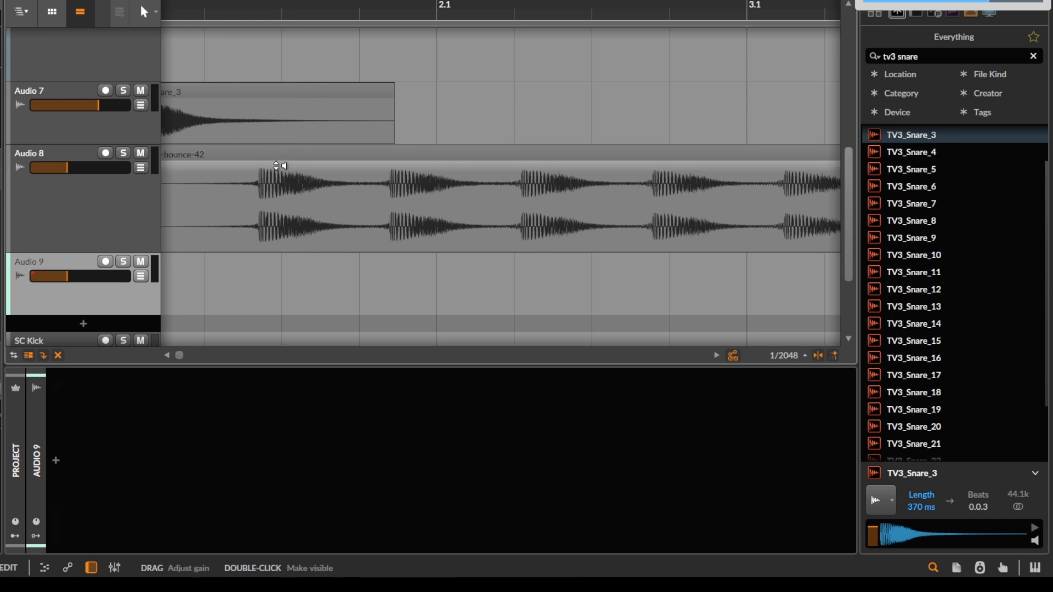
scroll(263, 175, up, 1)
scroll(247, 184, down, 2)
scroll(248, 183, down, 1)
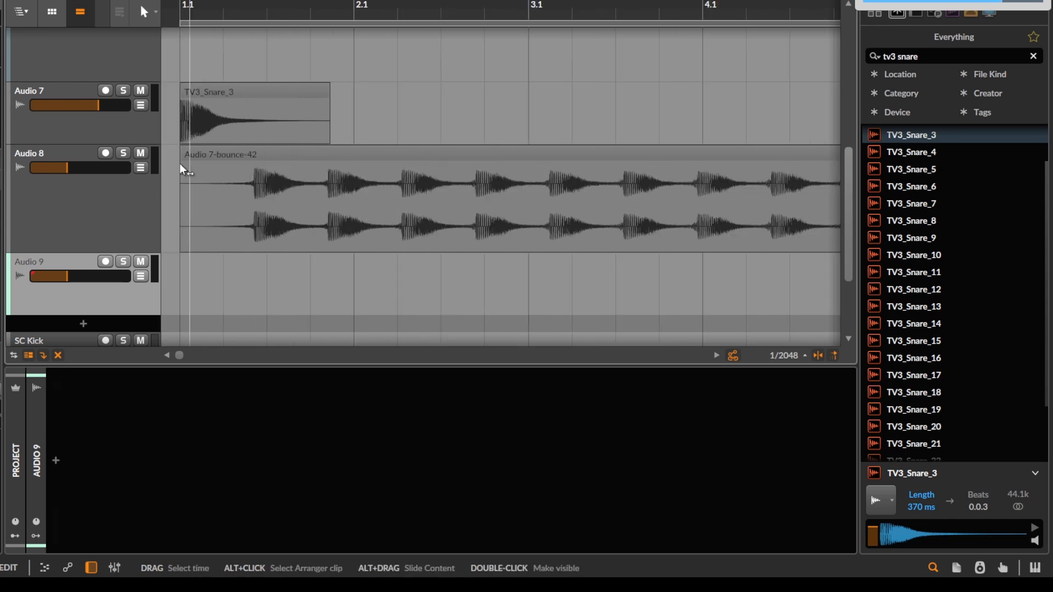
scroll(180, 163, up, 8)
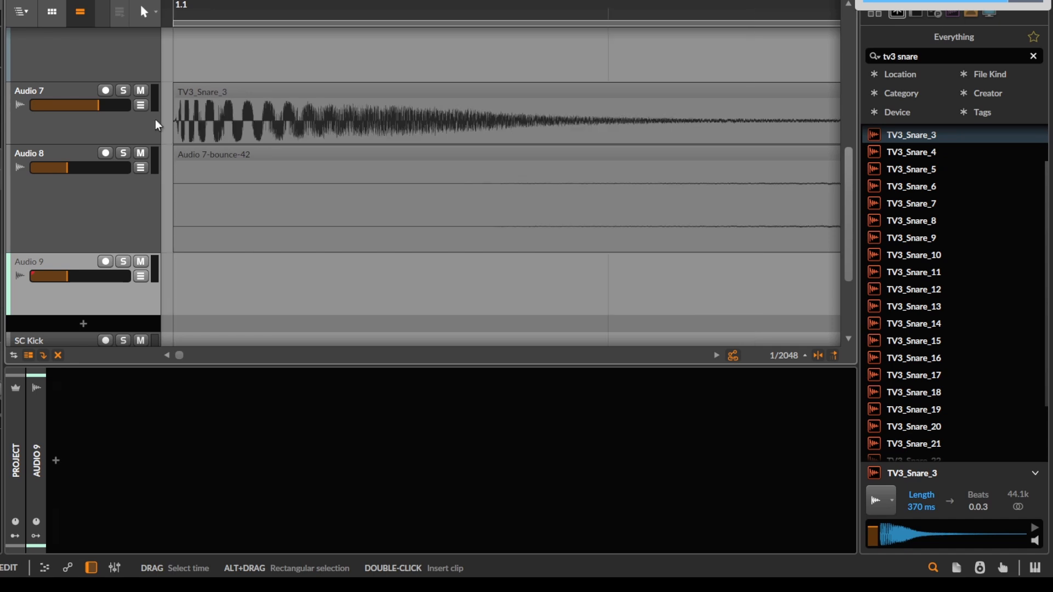
scroll(240, 187, down, 3)
scroll(241, 187, down, 4)
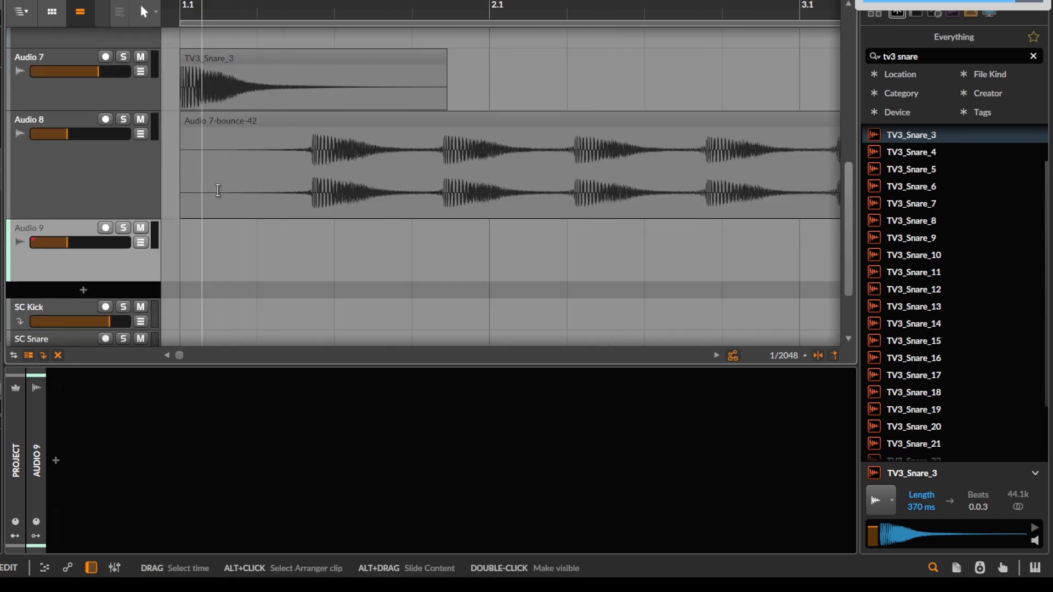
scroll(258, 176, down, 2)
scroll(244, 179, down, 3)
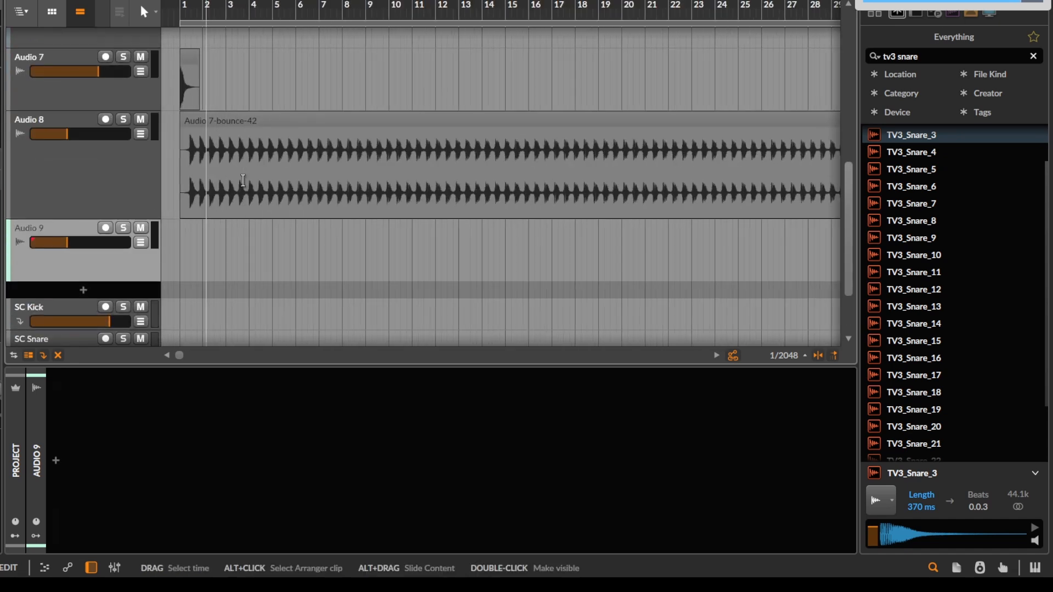
- Examine the shape of the echoes further along Audio 8, around bar 143 and on to the end of the bounce
scroll(419, 186, right, 6)
scroll(419, 186, down, 4)
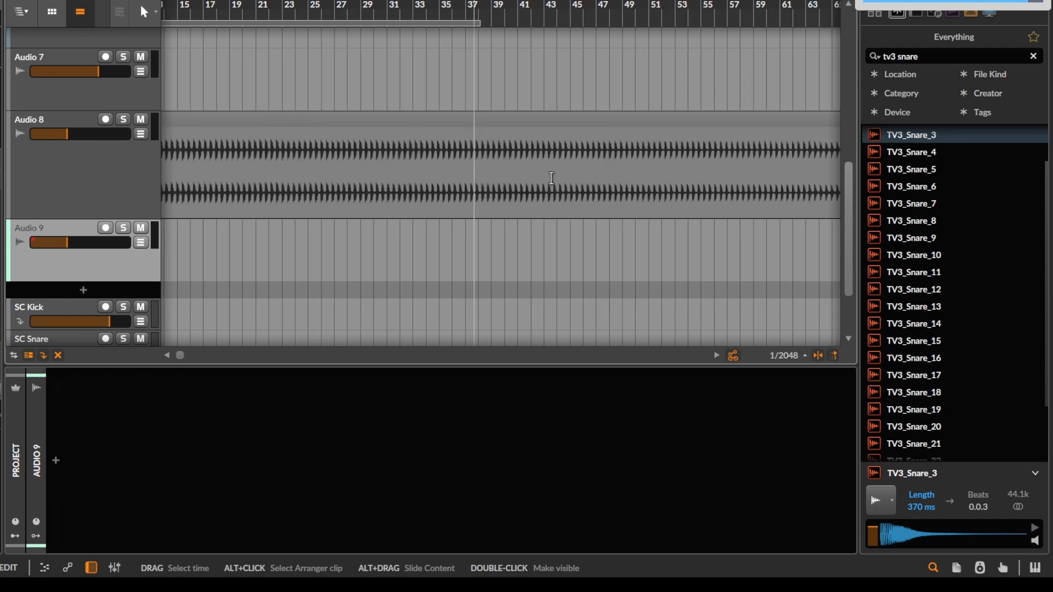
scroll(193, 177, right, 10)
scroll(193, 178, up, 1)
scroll(395, 181, up, 5)
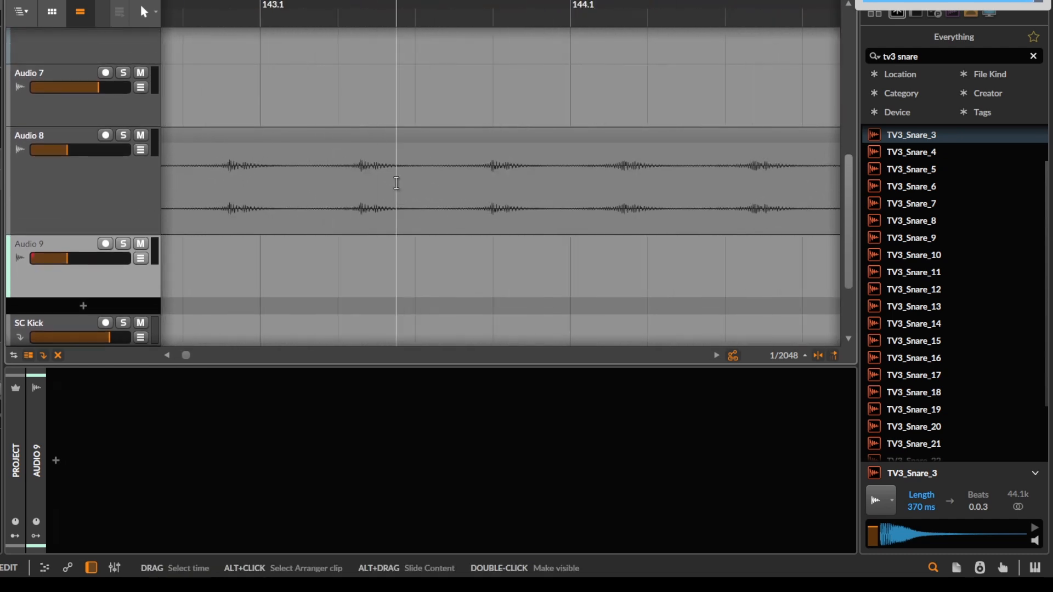
scroll(212, 176, right, 2)
scroll(582, 191, left, 3)
scroll(581, 192, down, 8)
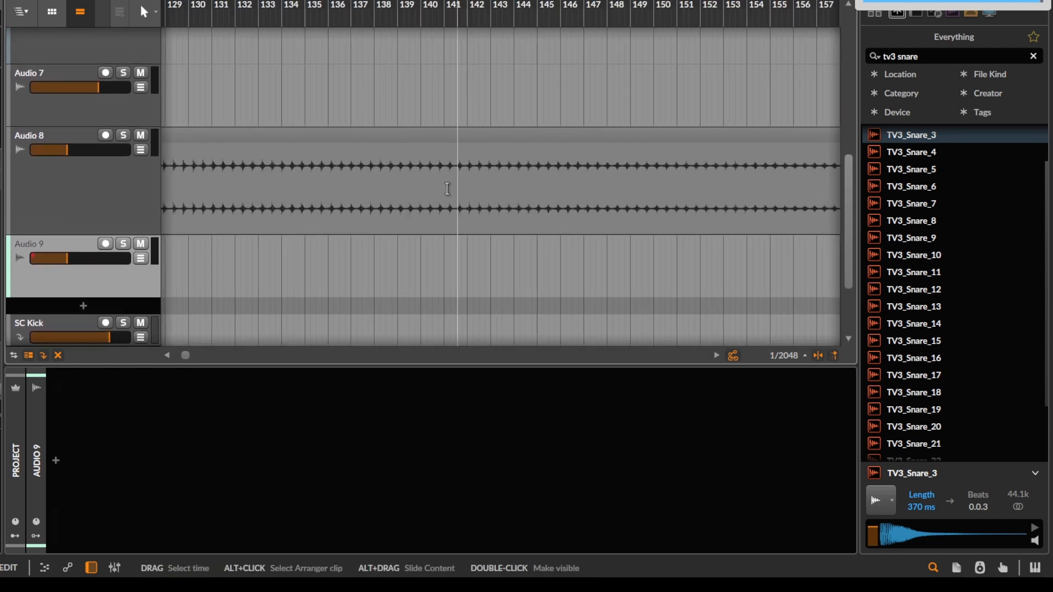
scroll(232, 179, right, 15)
scroll(232, 178, down, 3)
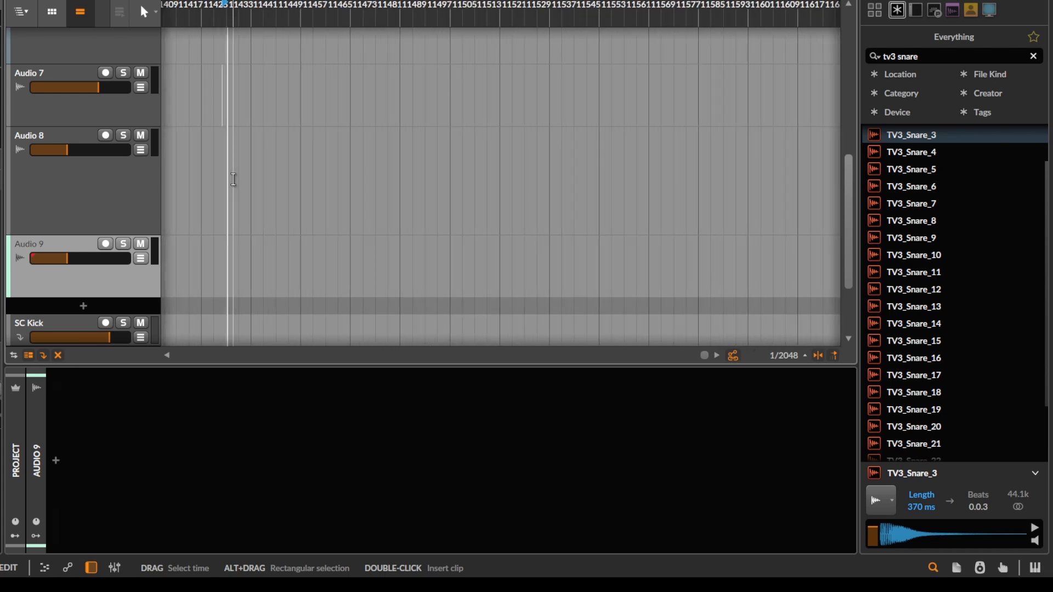
- Split the bounced clip on Audio 8 at about bar 177 and move its tail to bar 1 of Audio 9
drag(692, 355, 202, 355)
click(331, 173)
key(ctrl+e)
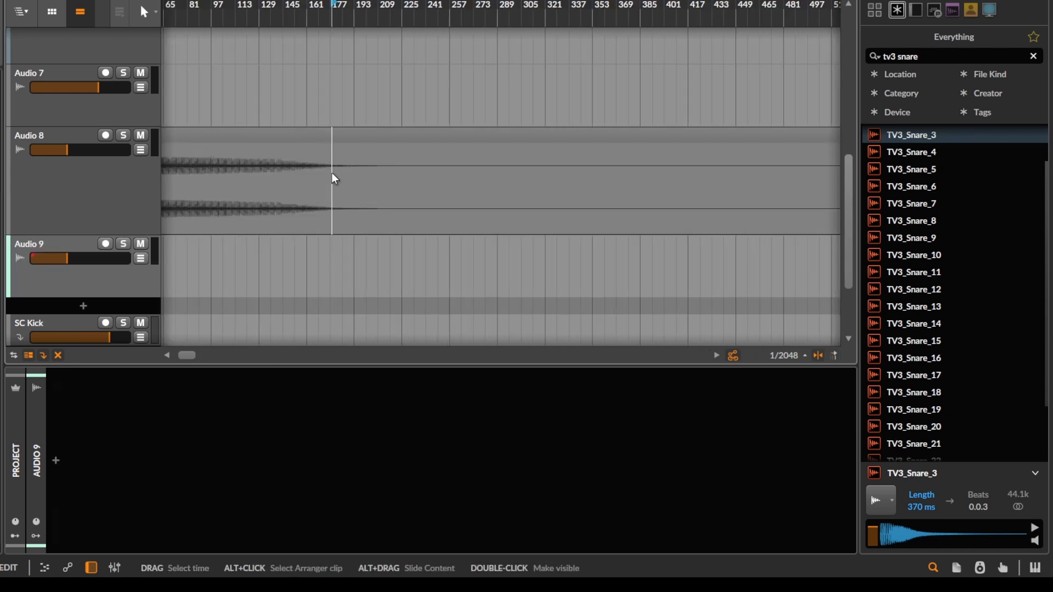
scroll(600, 141, down, 1)
drag(415, 122, 204, 218)
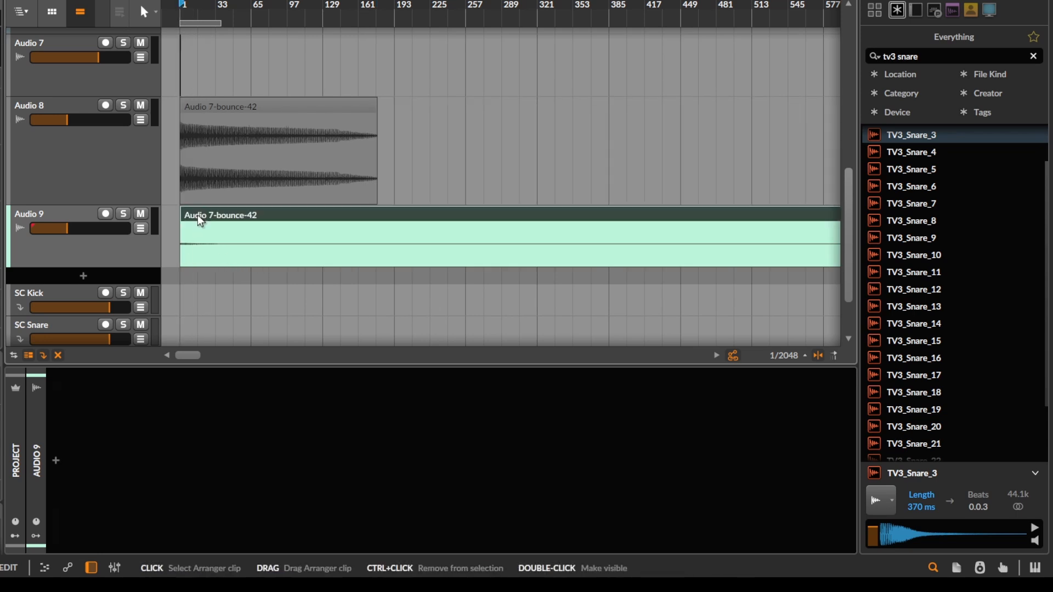
- Bounce the tail clip on Audio 9 in place and normalize it
key(ctrl+b)
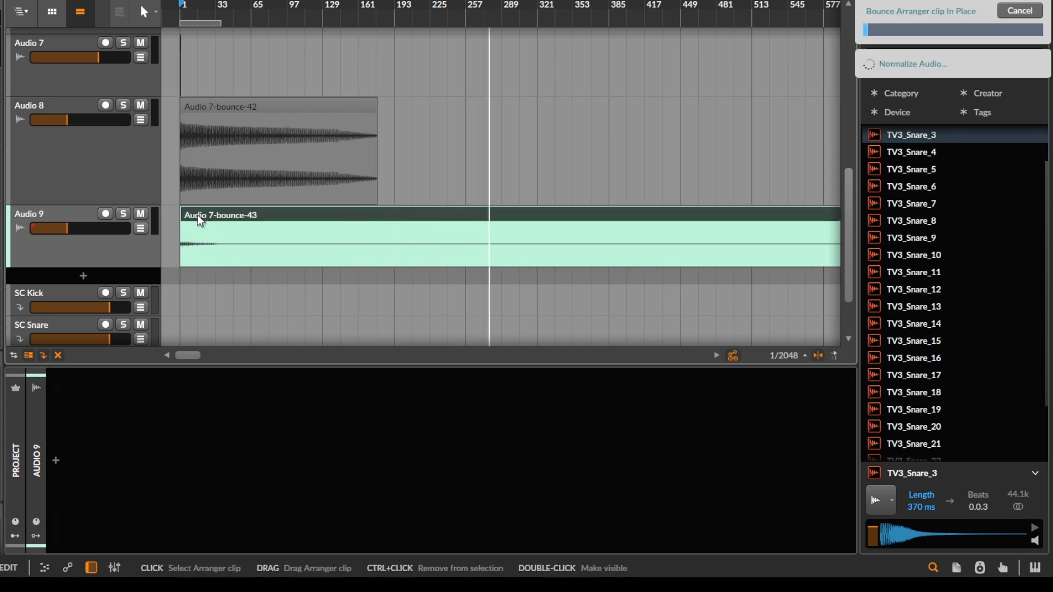
scroll(197, 215, up, 3)
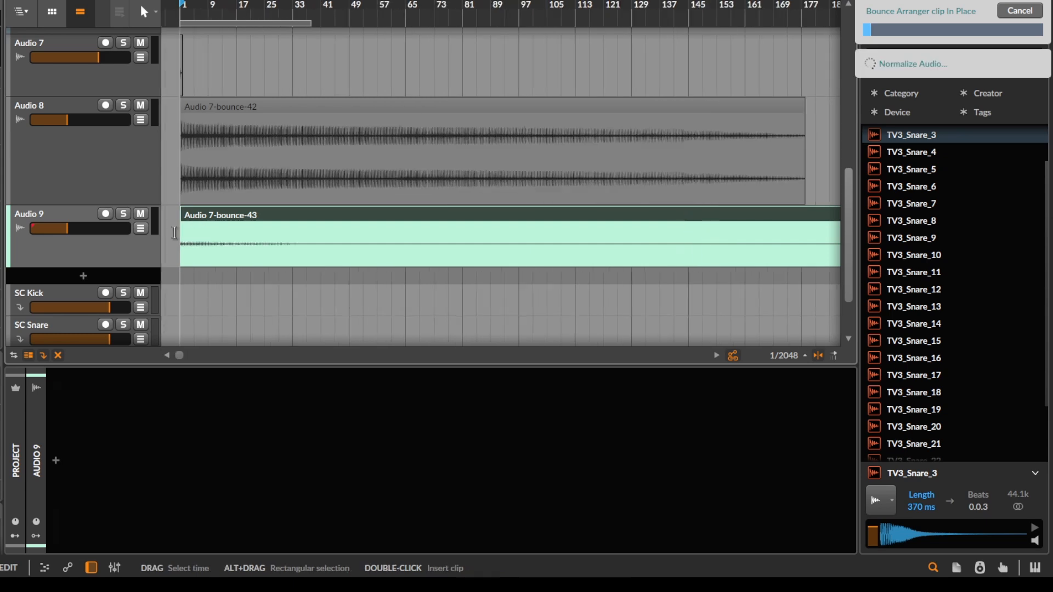
scroll(80, 206, down, 1)
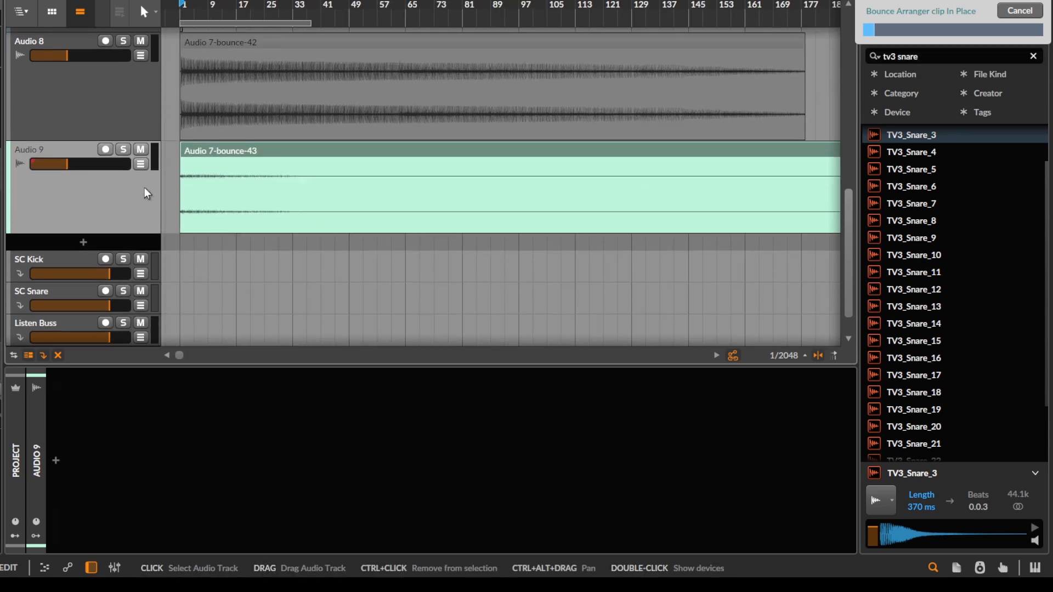
- Examine the normalized tail clip's decay on Audio 9 against the echoes on Audio 8, and select the tail clip
scroll(167, 182, up, 3)
scroll(167, 181, down, 7)
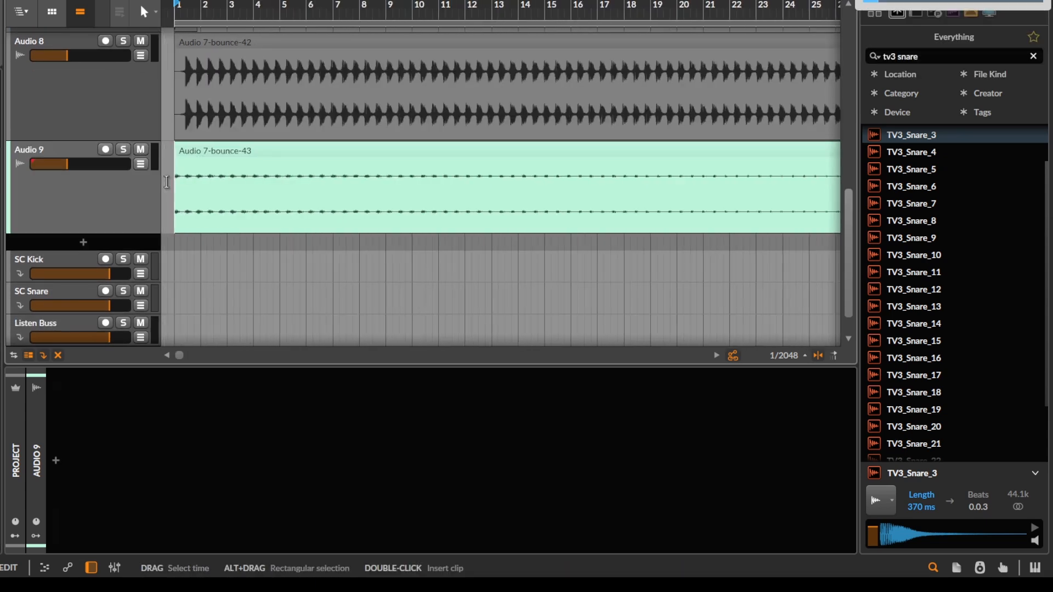
scroll(137, 186, down, 1)
scroll(163, 170, up, 5)
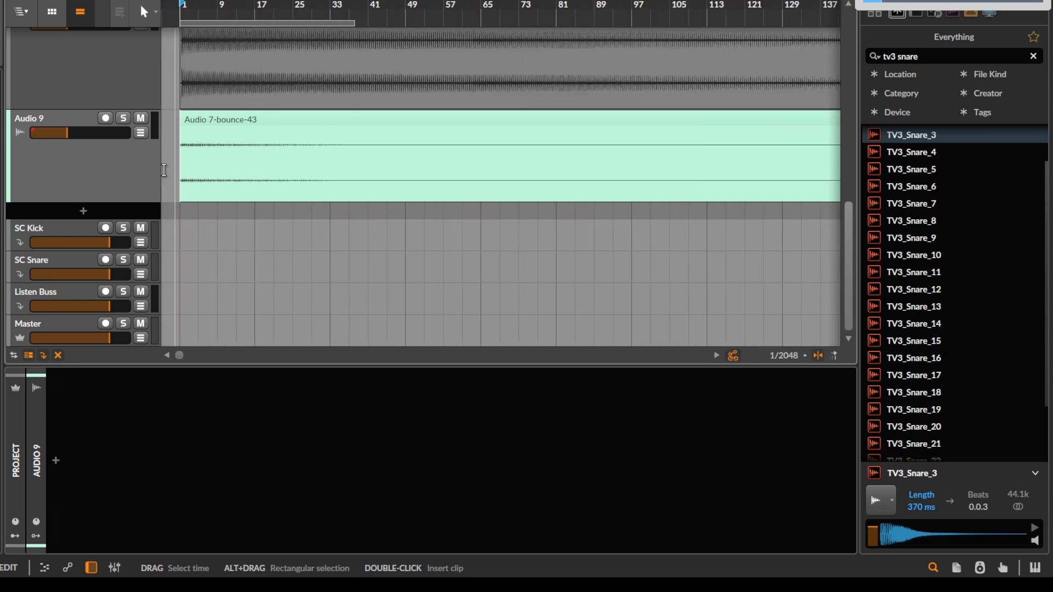
scroll(164, 170, down, 2)
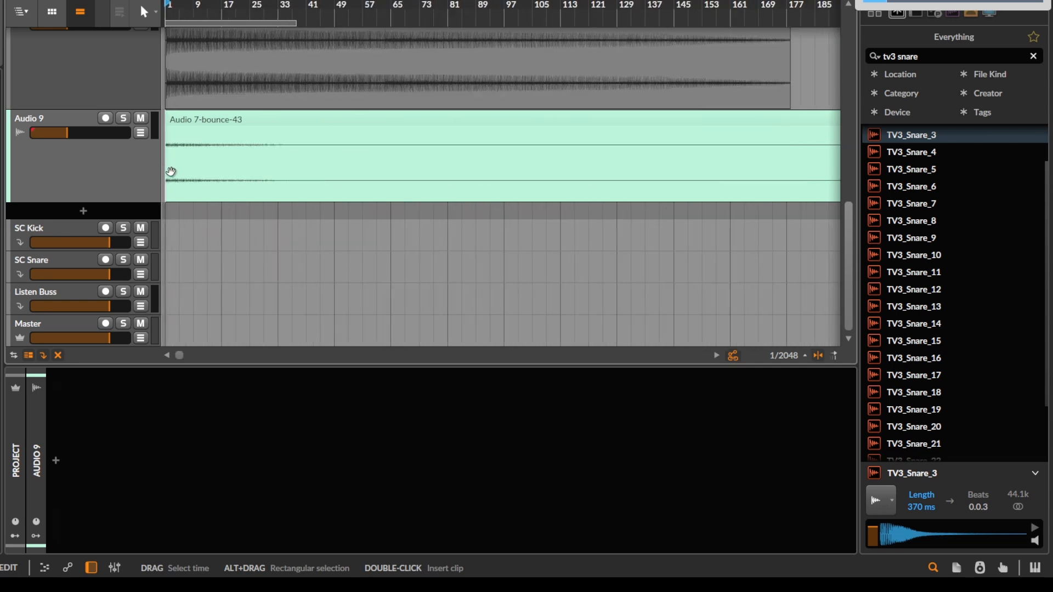
scroll(220, 181, up, 1)
scroll(185, 177, up, 3)
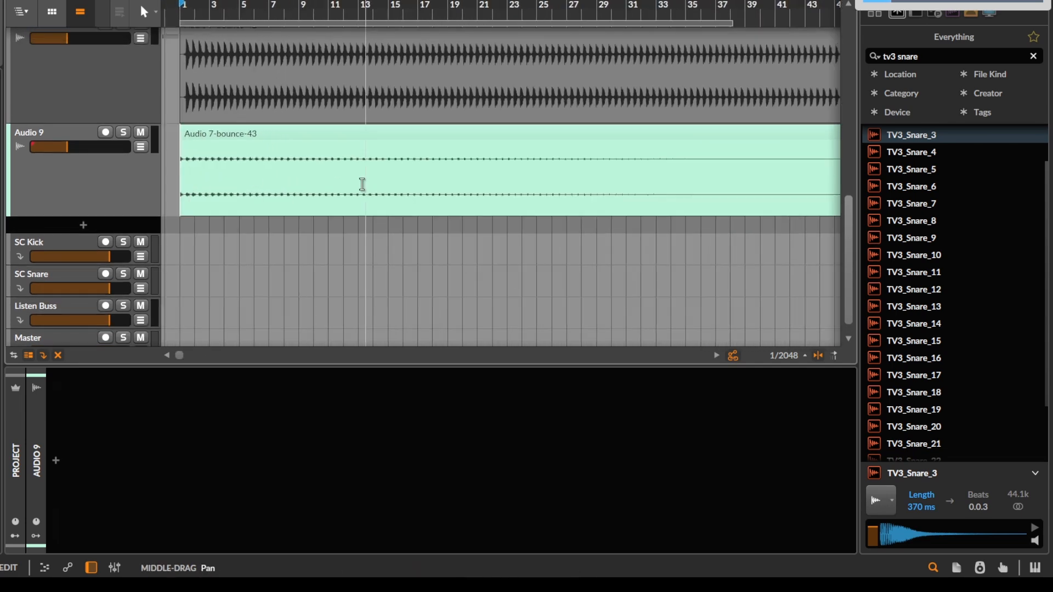
click(229, 140)
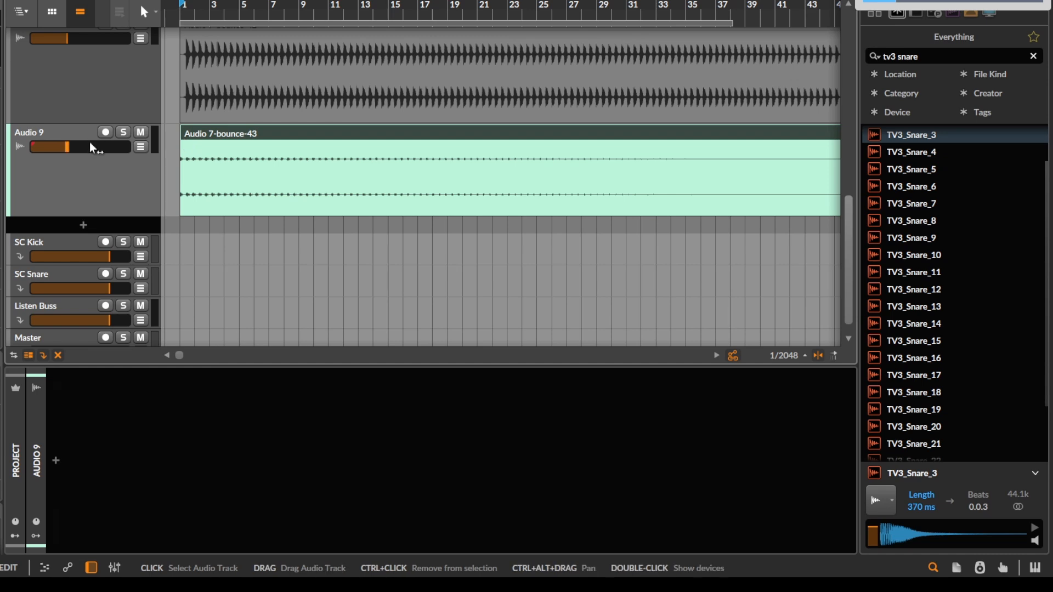
- Raise the volume of Audio 9 and look at the opening bars of its tail clip
drag(91, 143, 110, 143)
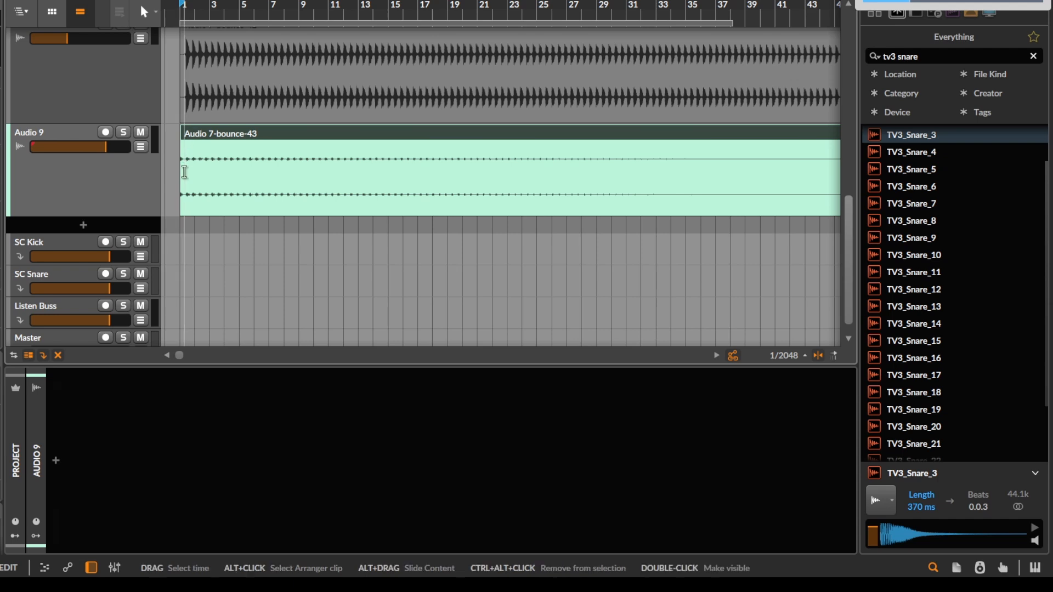
scroll(184, 172, up, 5)
drag(184, 171, 271, 193)
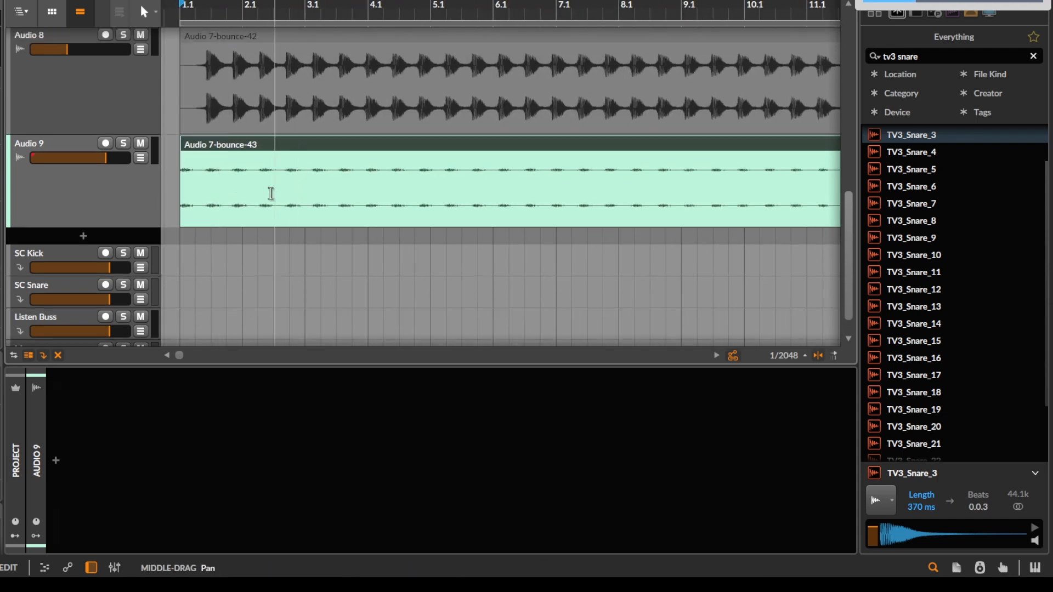
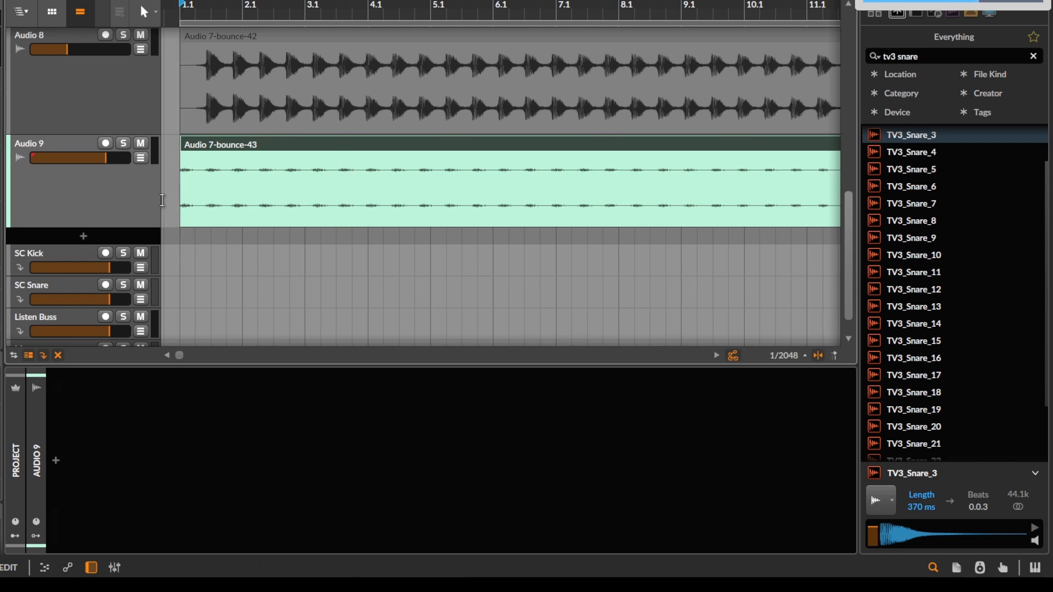
- Examine the individual tail echoes on Audio 9 against those on Audio 8, around bars 2 to 3 and 14 to 15
scroll(163, 201, down, 2)
scroll(169, 196, down, 3)
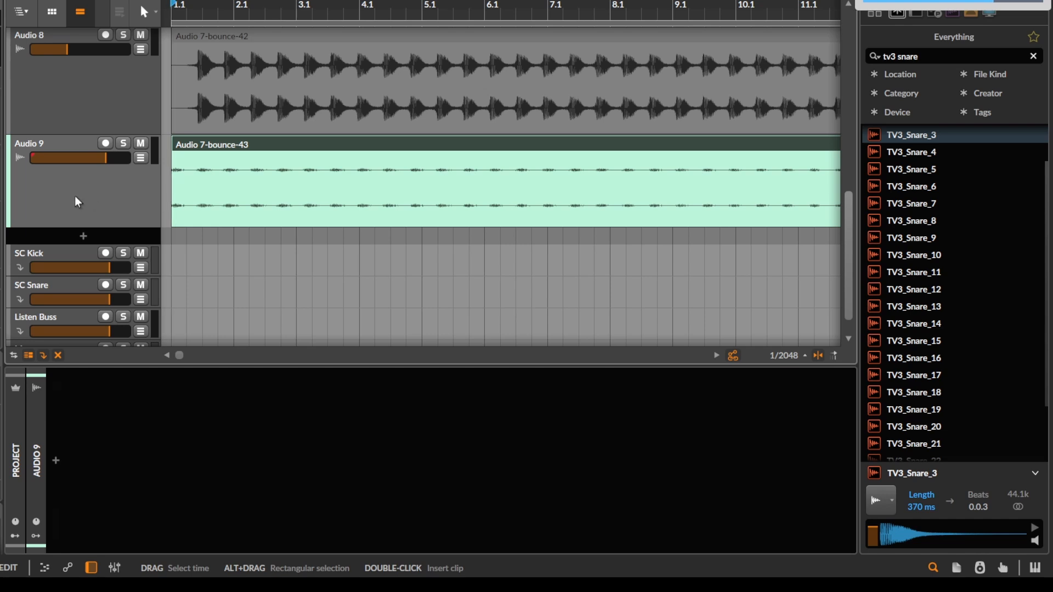
scroll(263, 200, up, 8)
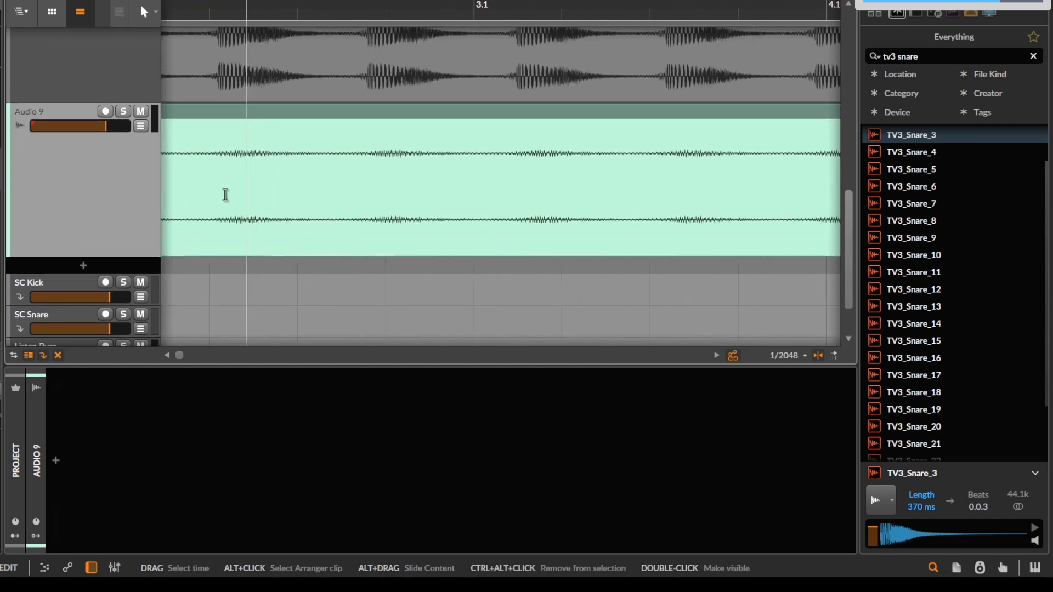
scroll(226, 195, up, 4)
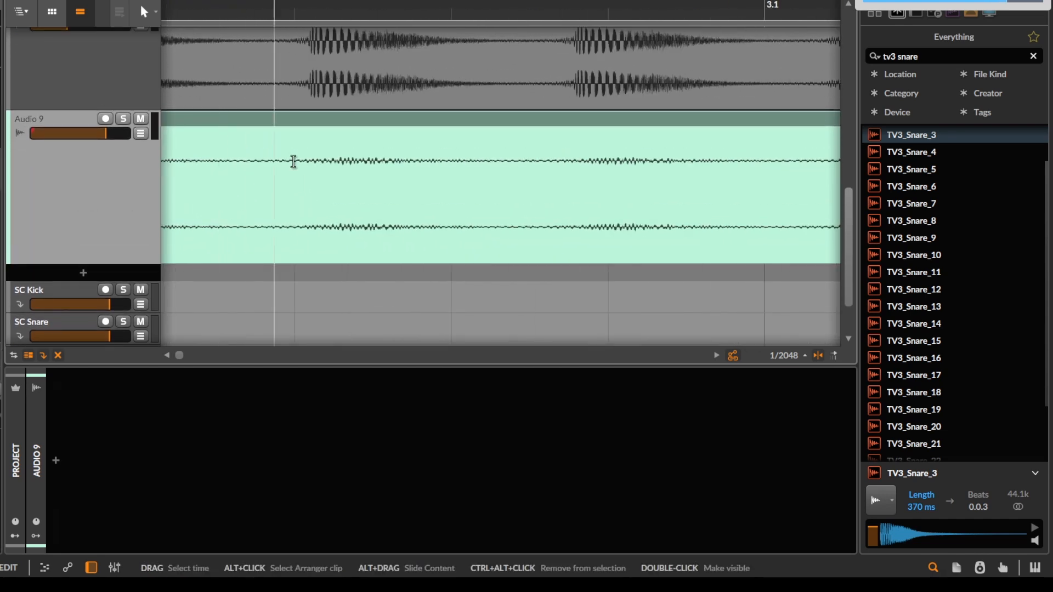
scroll(310, 193, down, 4)
scroll(429, 163, up, 2)
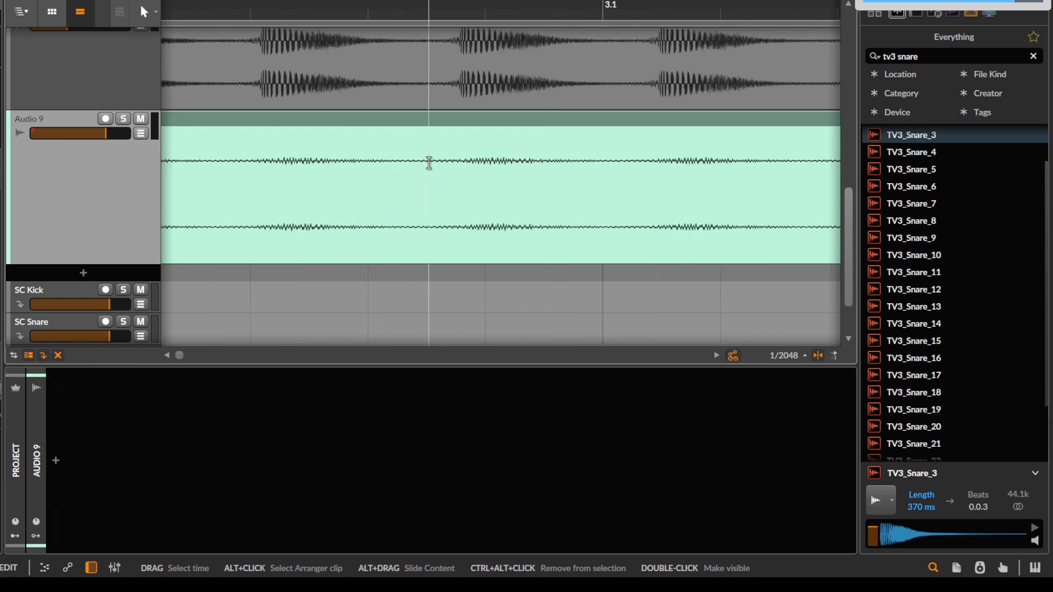
scroll(517, 197, up, 3)
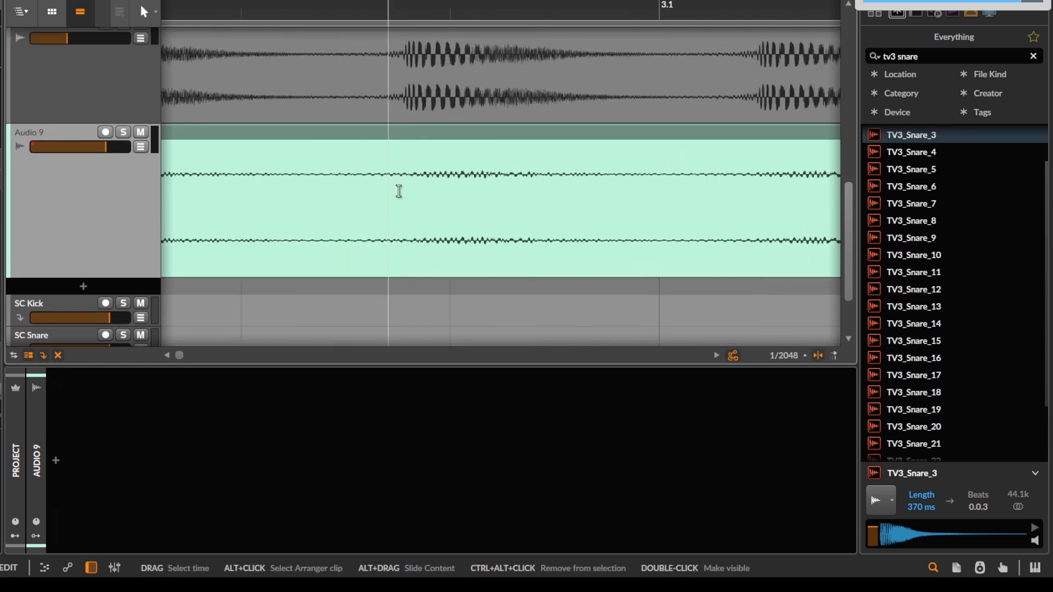
scroll(275, 212, down, 10)
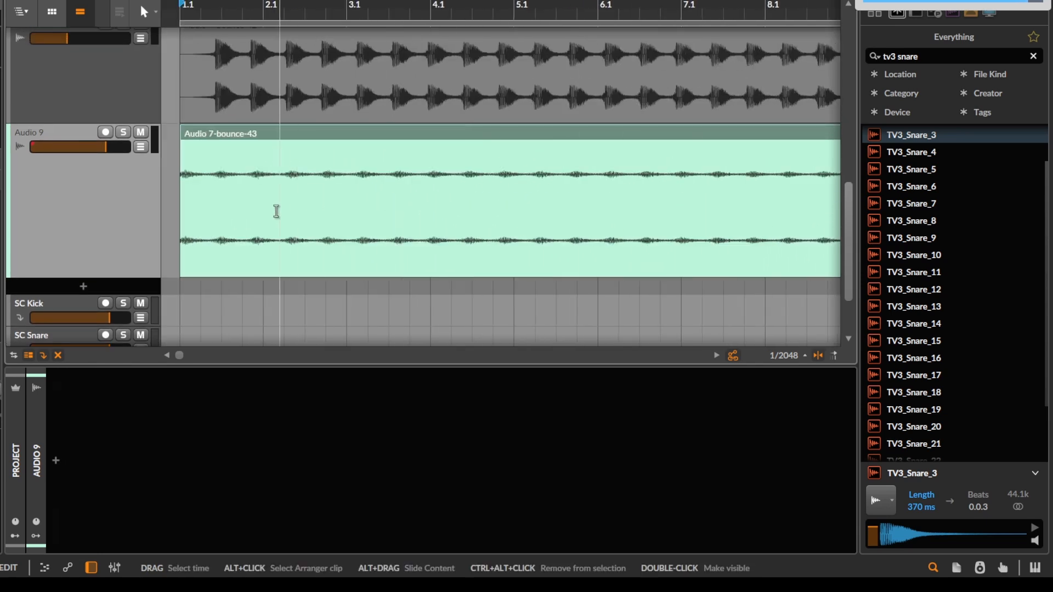
scroll(369, 199, up, 5)
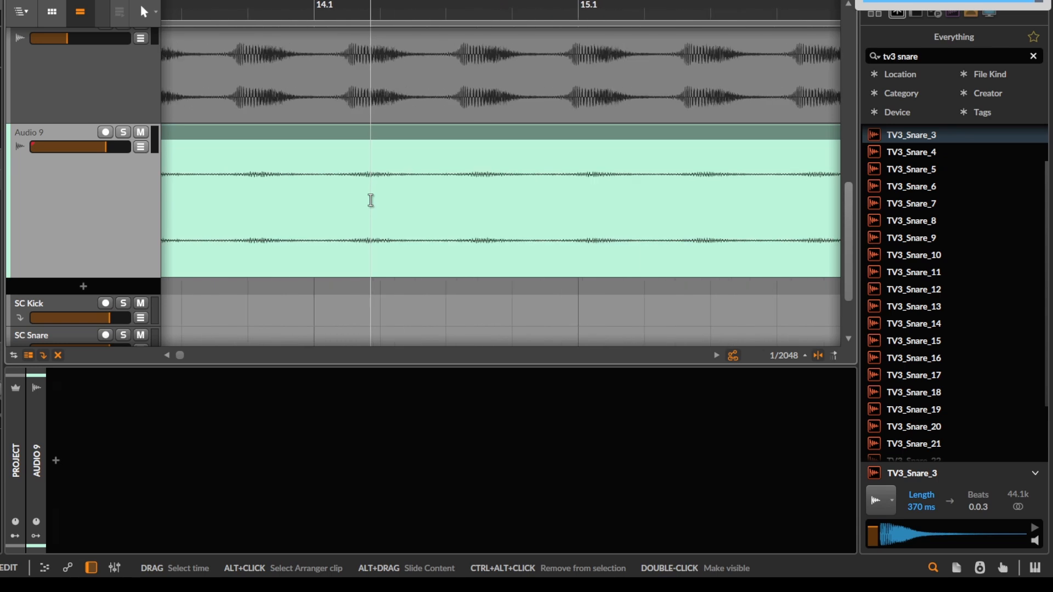
scroll(369, 199, down, 10)
scroll(207, 164, up, 10)
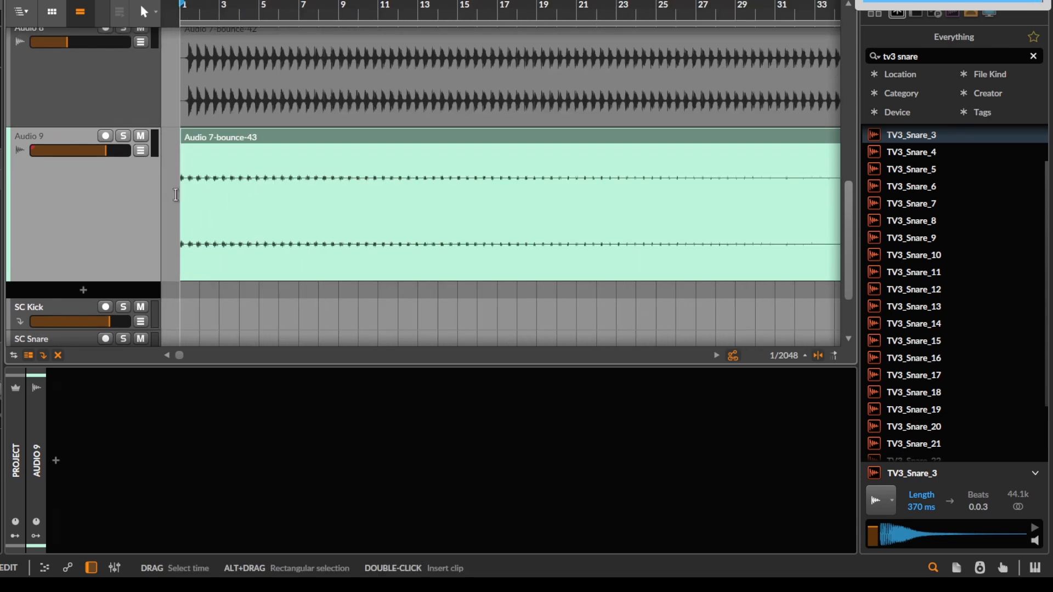
- Turn the volume of Audio 9 back down and mute the track
click(319, 113)
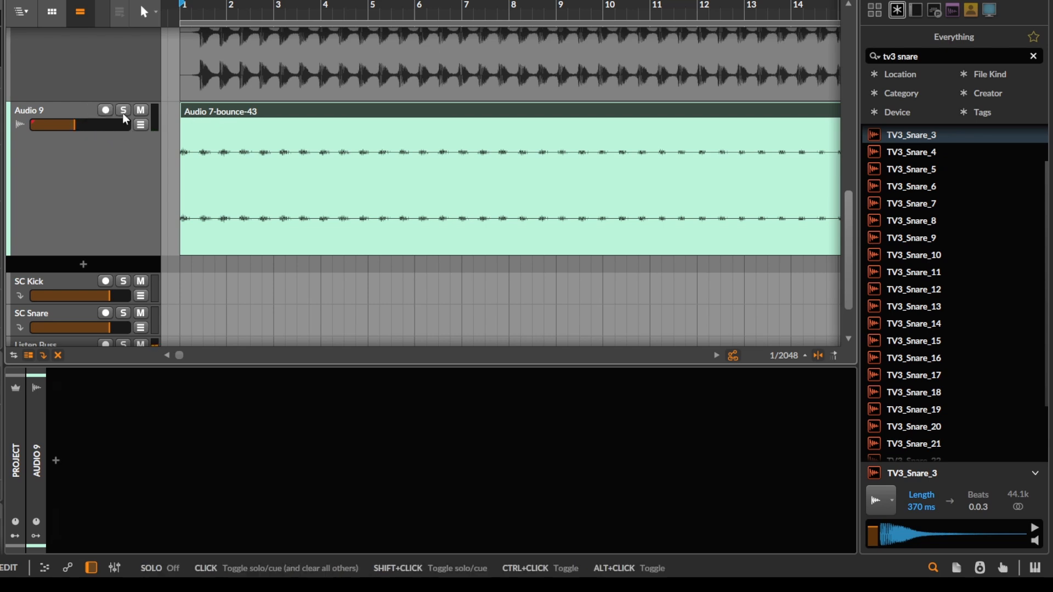
click(140, 110)
scroll(73, 111, up, 2)
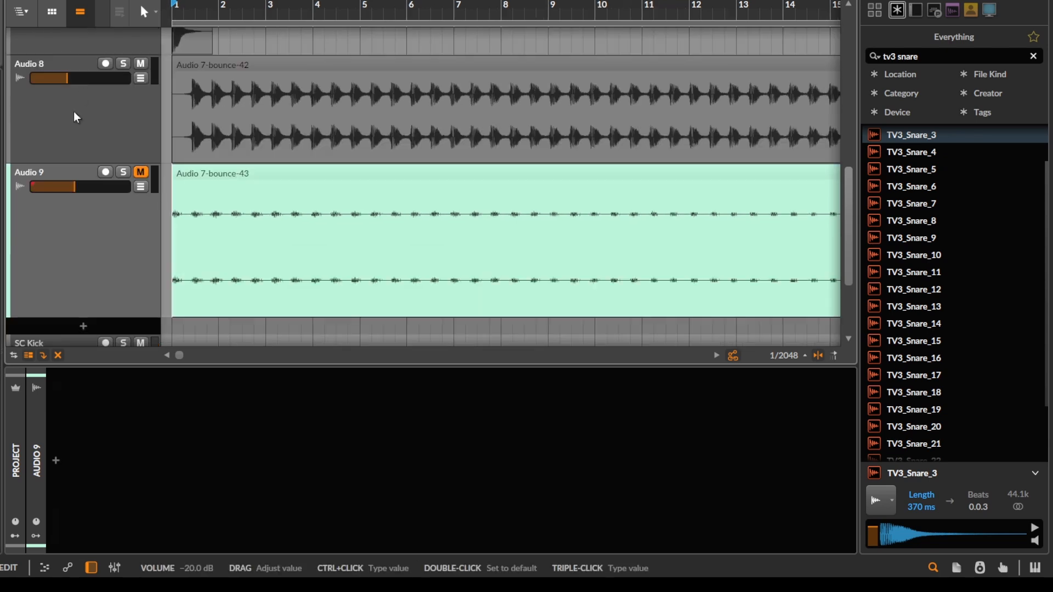
- Remove the Delay+ device, with MTransformer in its feedback path, from Audio 7
click(78, 137)
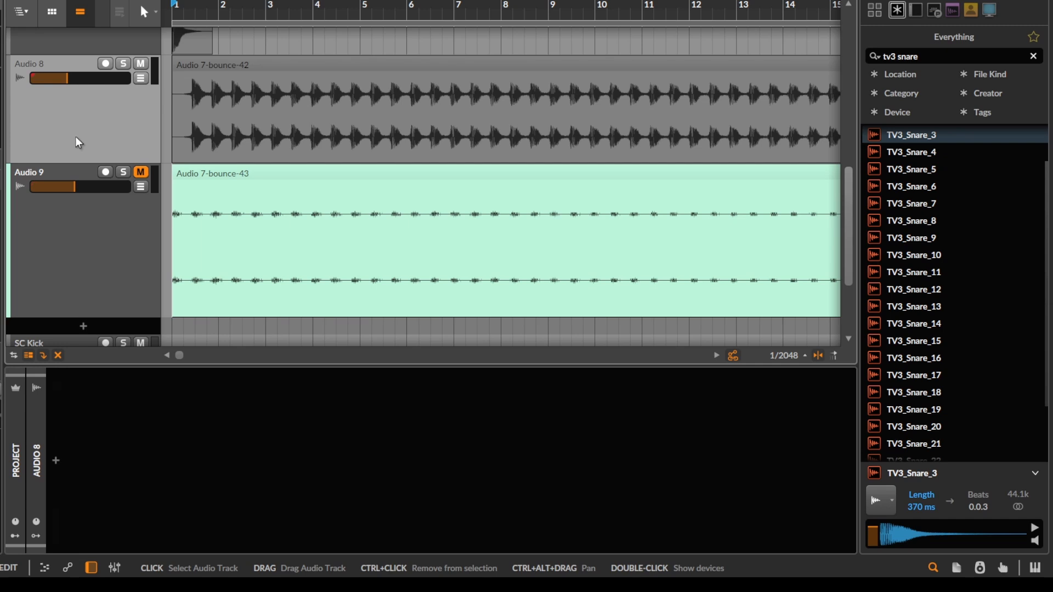
scroll(79, 130, up, 6)
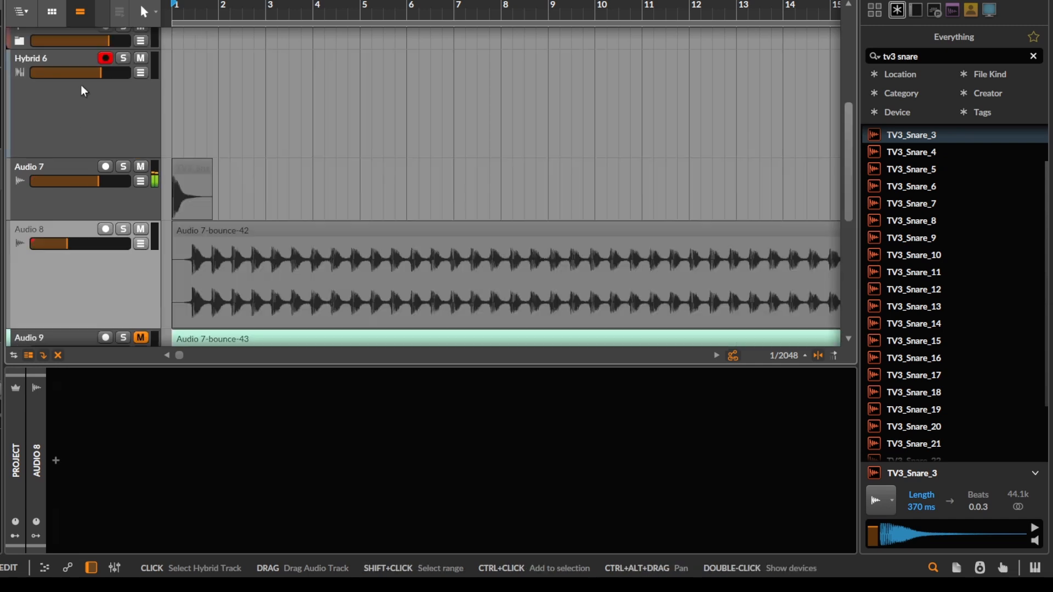
click(68, 208)
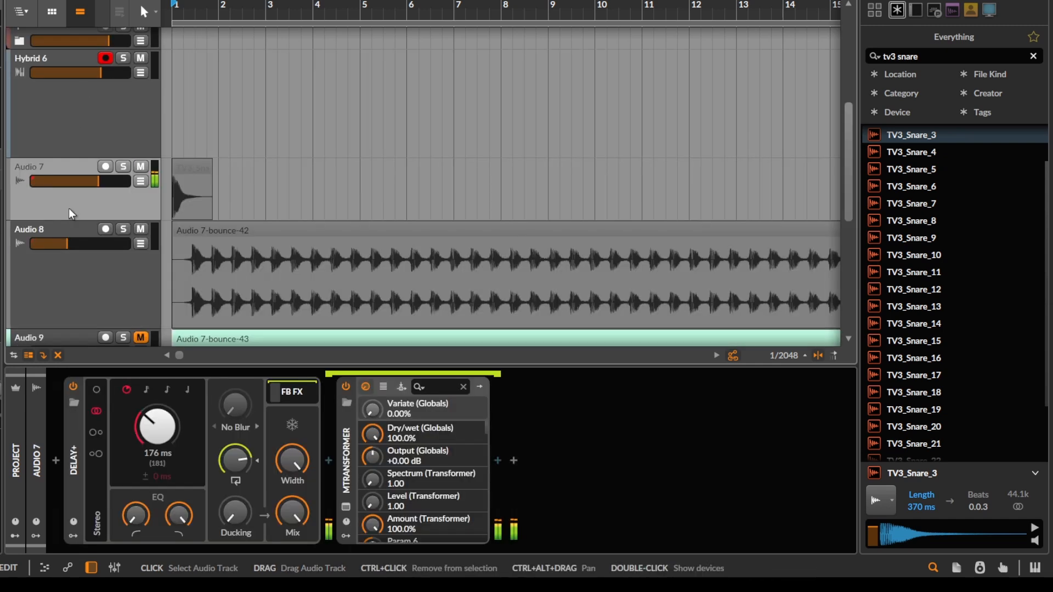
click(75, 446)
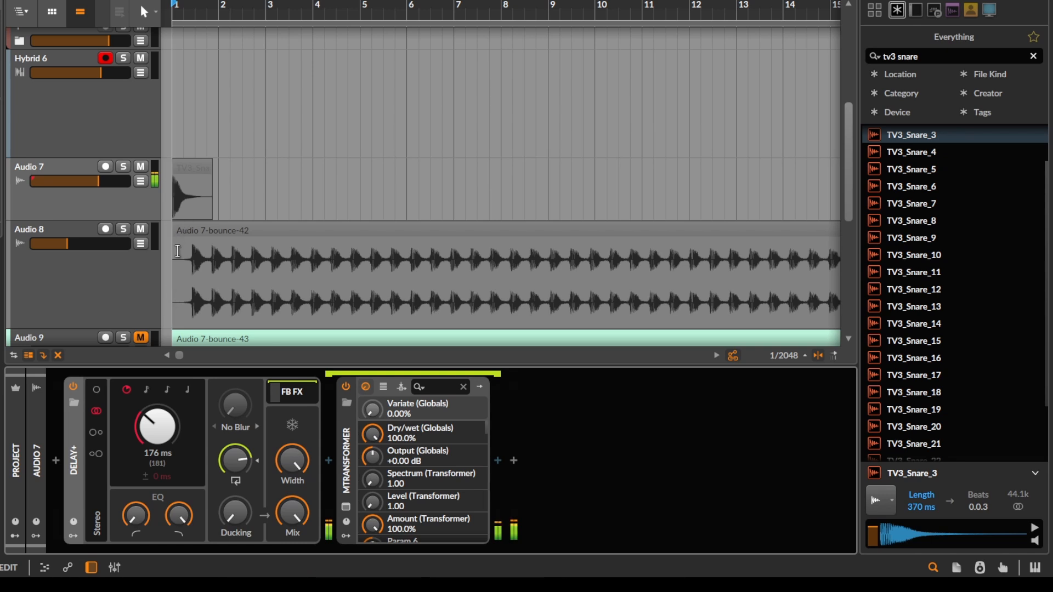
- Split the tail clip on Audio 9 at about bar 50 and move the remainder to bar 1 of a new track, Audio 10
scroll(178, 251, down, 3)
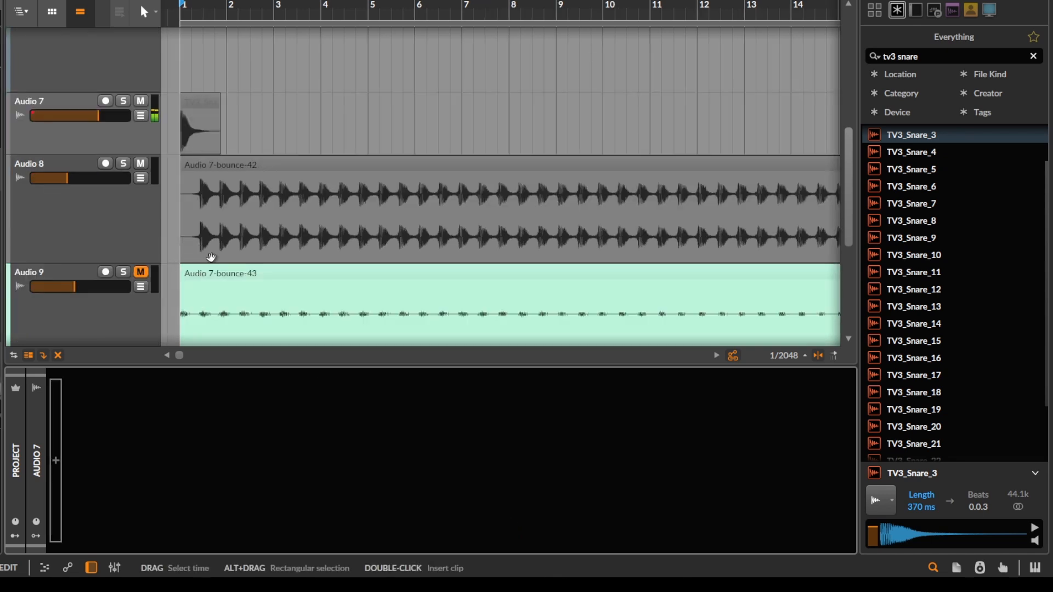
scroll(211, 257, down, 5)
scroll(215, 238, down, 1)
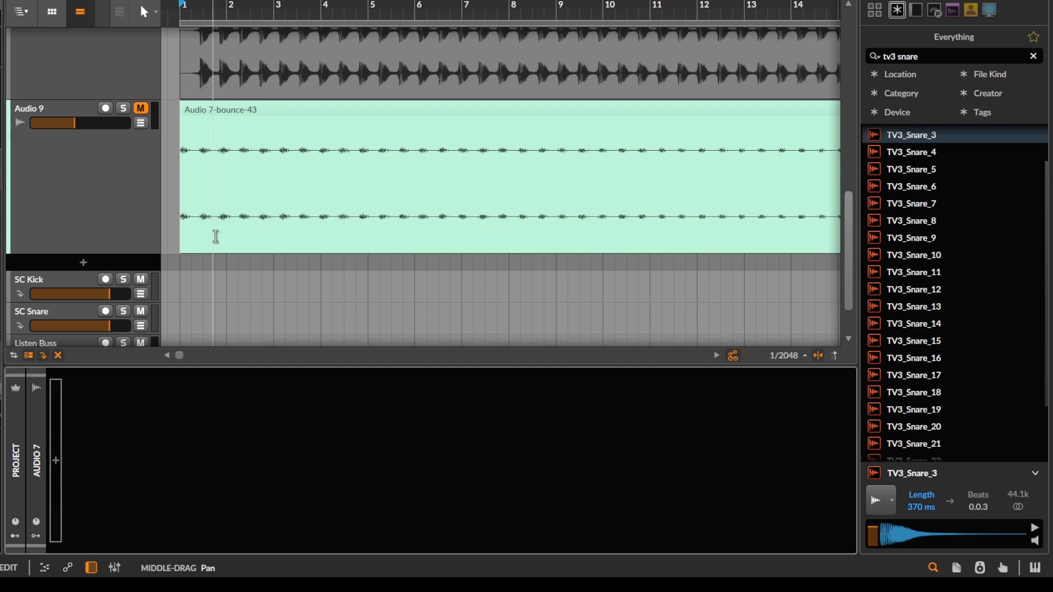
scroll(216, 236, down, 5)
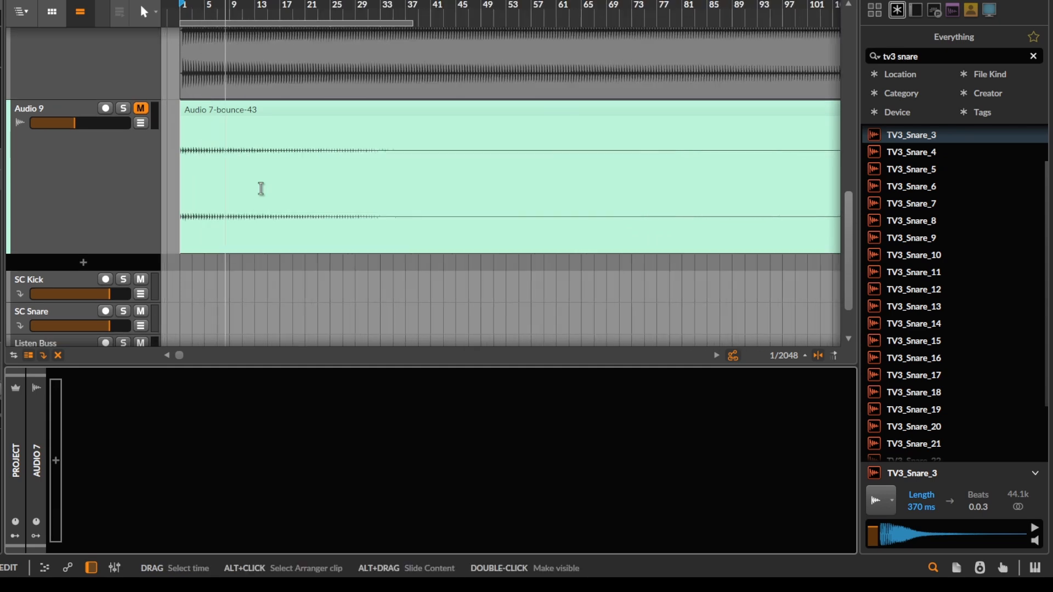
scroll(369, 178, up, 4)
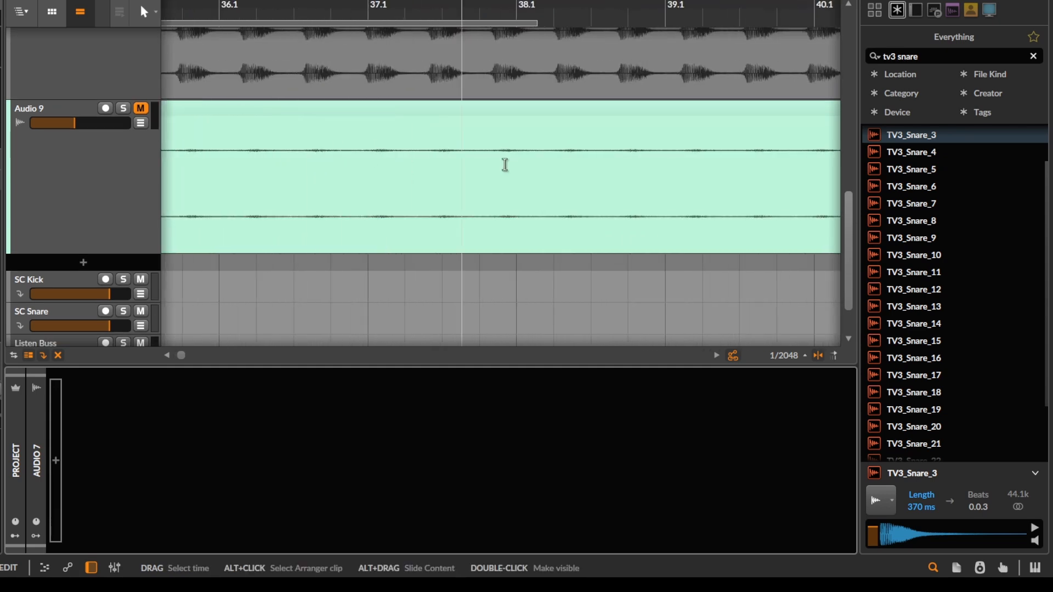
scroll(489, 170, up, 5)
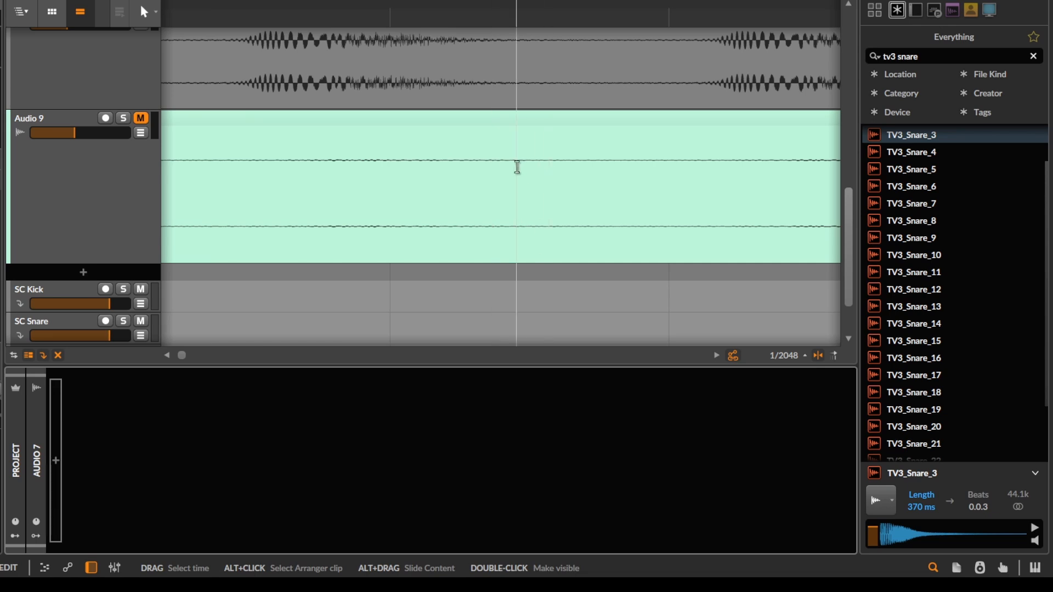
scroll(517, 167, down, 10)
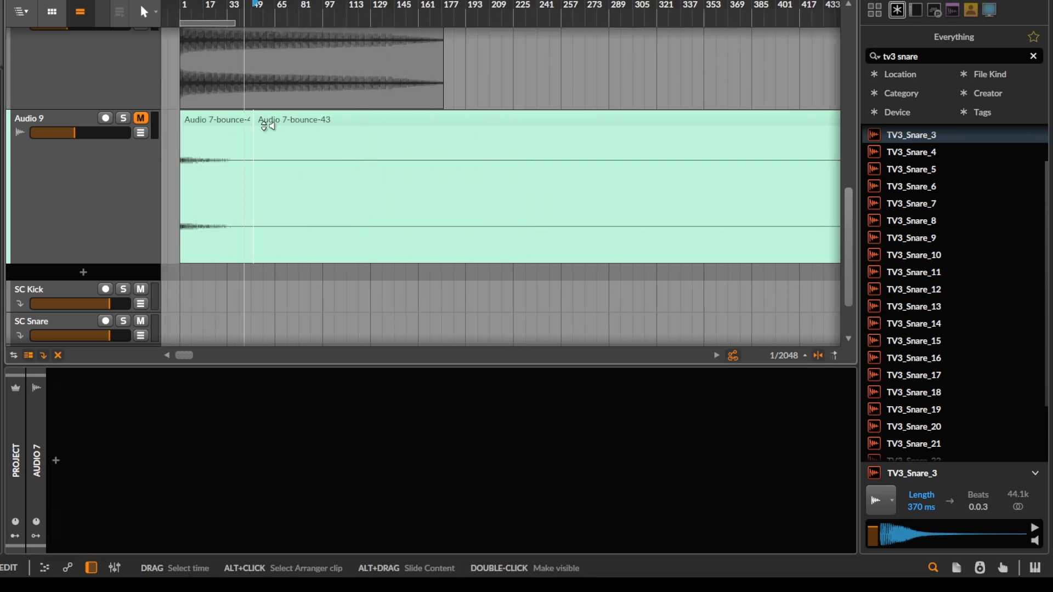
drag(266, 127, 188, 281)
- Raise the volume of Audio 10
scroll(188, 282, up, 5)
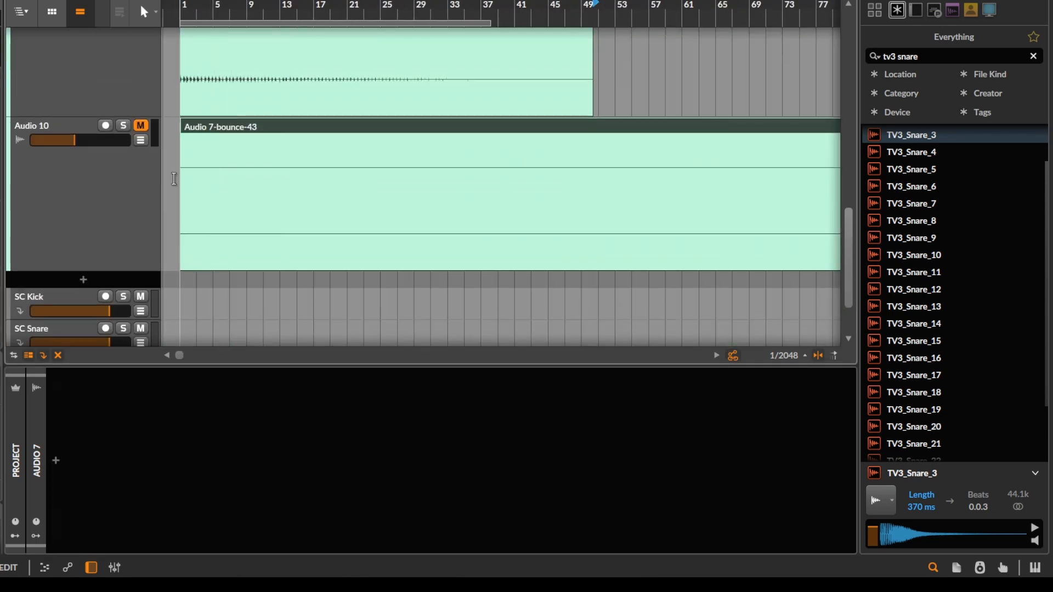
scroll(174, 179, up, 3)
scroll(285, 148, up, 3)
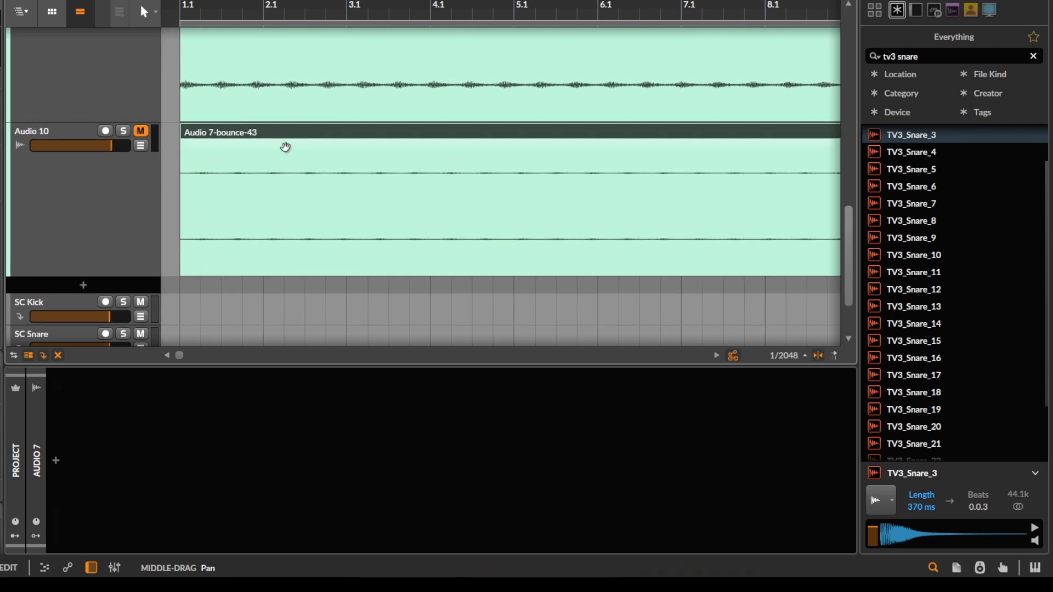
- Bounce the faint tail clip on Audio 10 in place and normalize it
scroll(189, 153, up, 10)
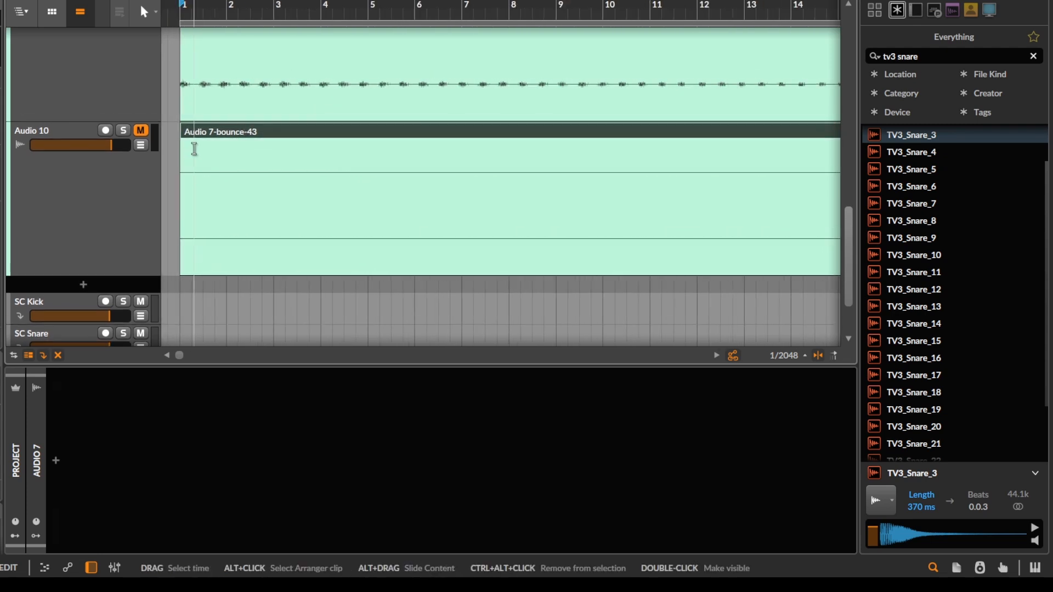
scroll(193, 150, down, 4)
scroll(181, 159, up, 2)
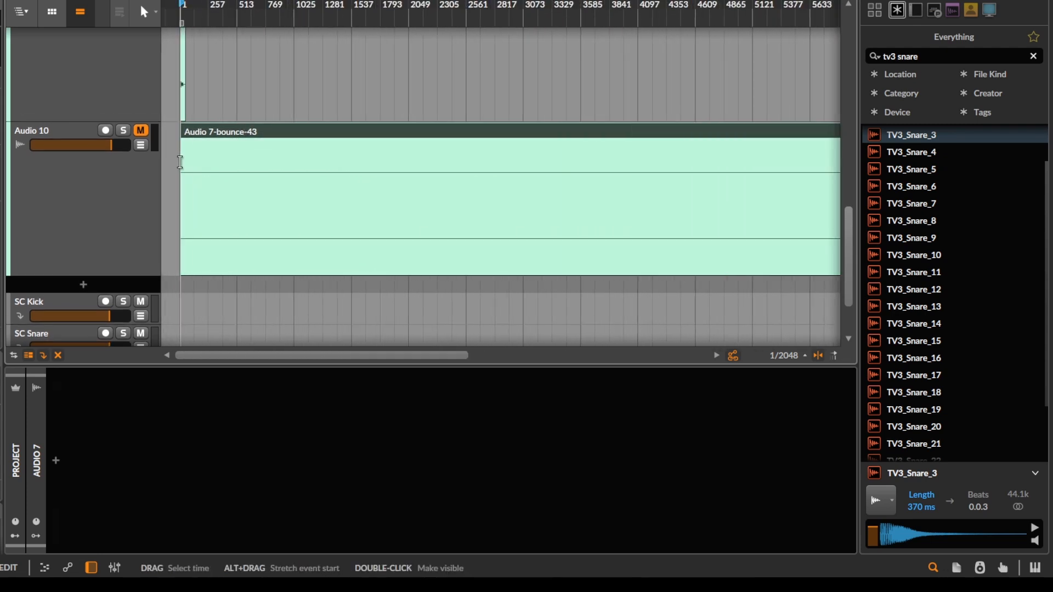
scroll(253, 151, down, 10)
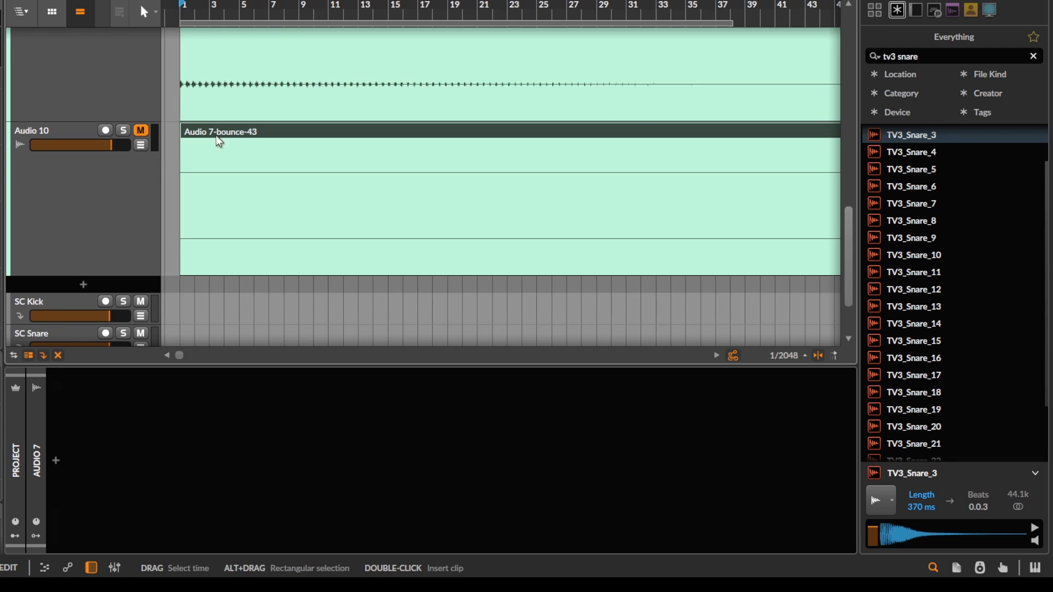
scroll(219, 142, up, 3)
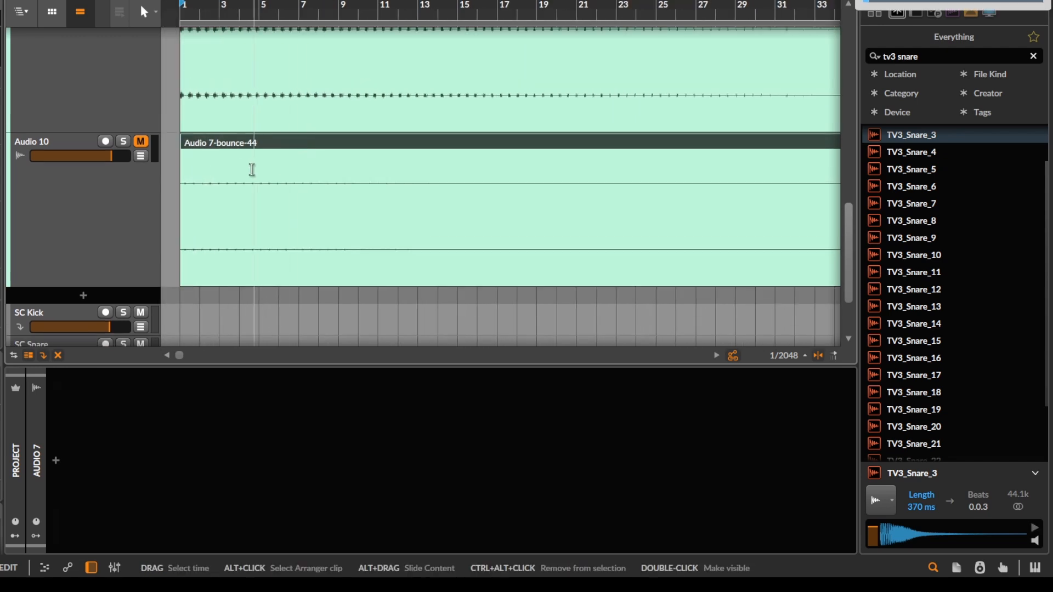
- Unmute and solo Audio 9 and raise its volume
scroll(207, 173, up, 5)
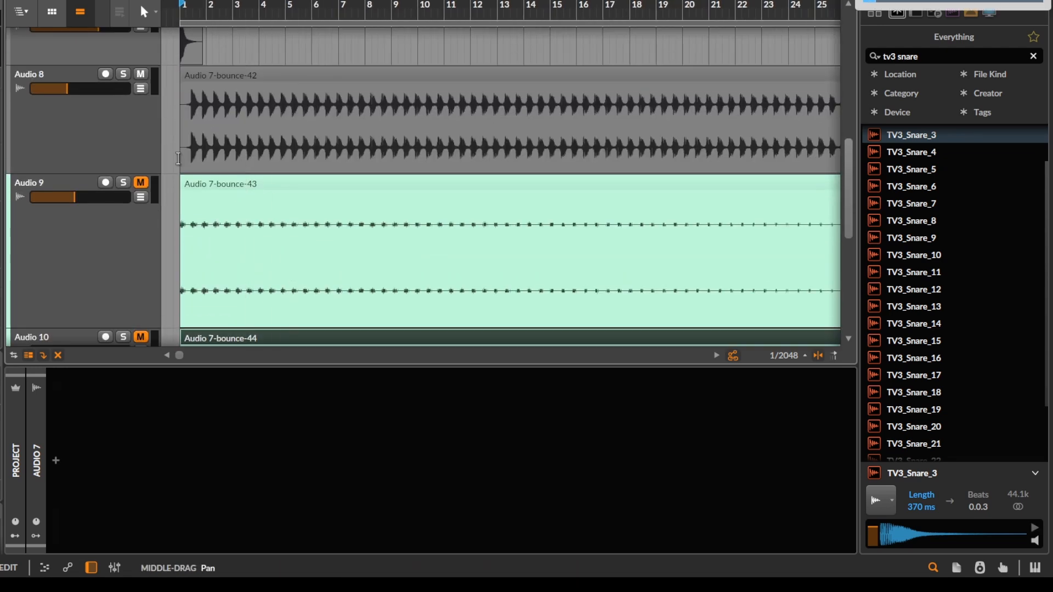
click(213, 181)
click(136, 187)
click(121, 183)
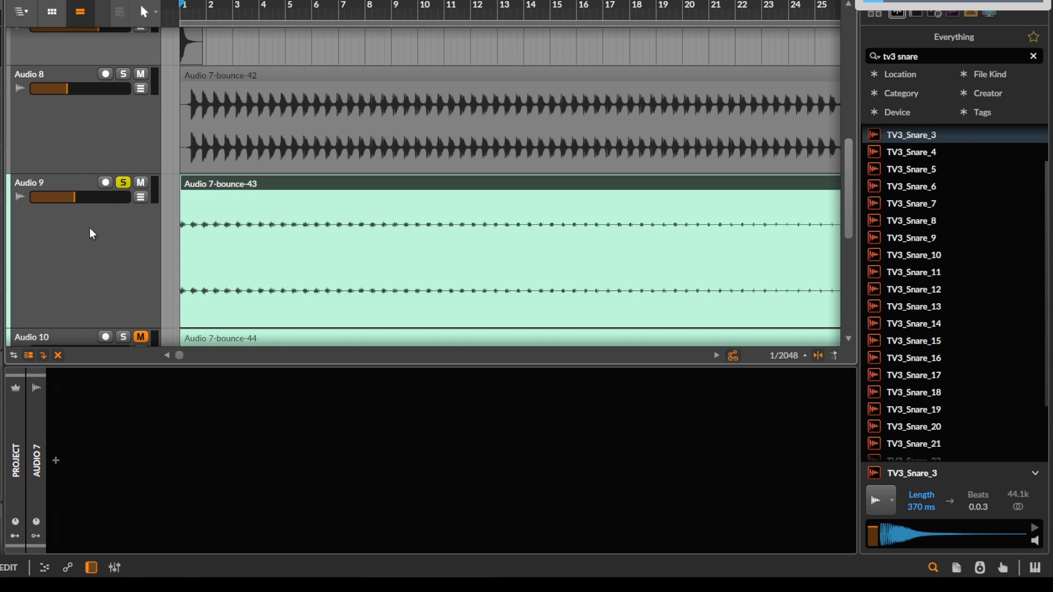
click(90, 228)
scroll(187, 219, down, 2)
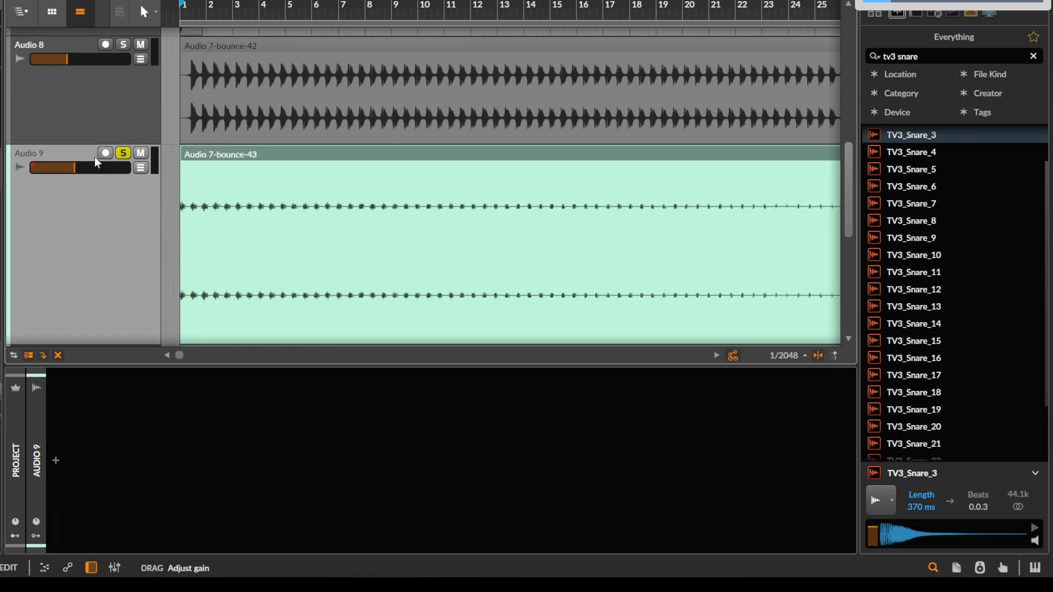
drag(95, 159, 118, 160)
- Examine the decay of the Audio 9 tail clip and the normalized clip on Audio 10
scroll(179, 214, up, 3)
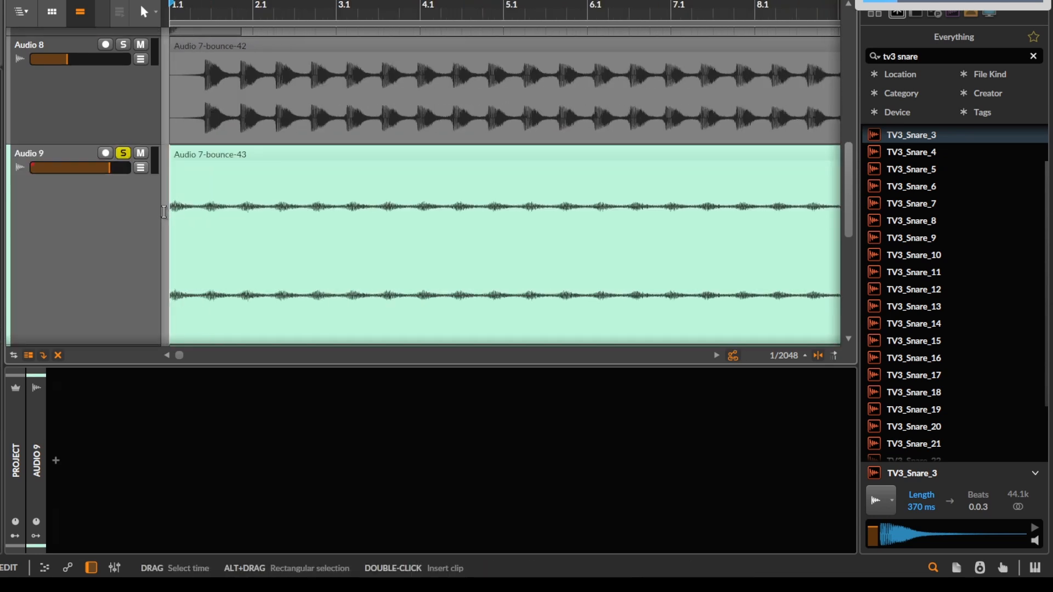
scroll(169, 214, down, 3)
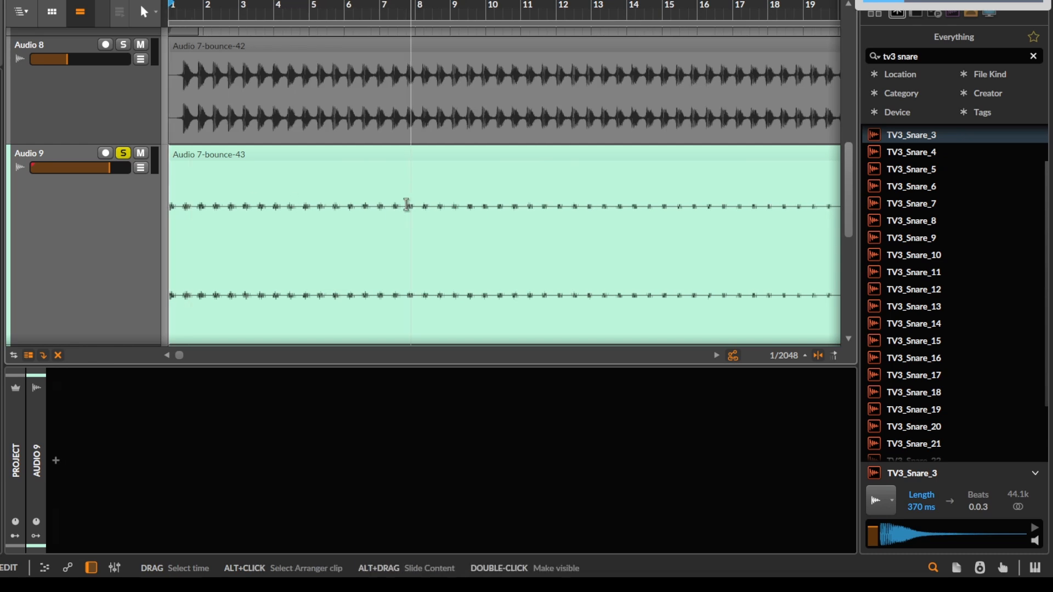
scroll(406, 205, down, 5)
scroll(253, 221, down, 2)
scroll(273, 181, down, 5)
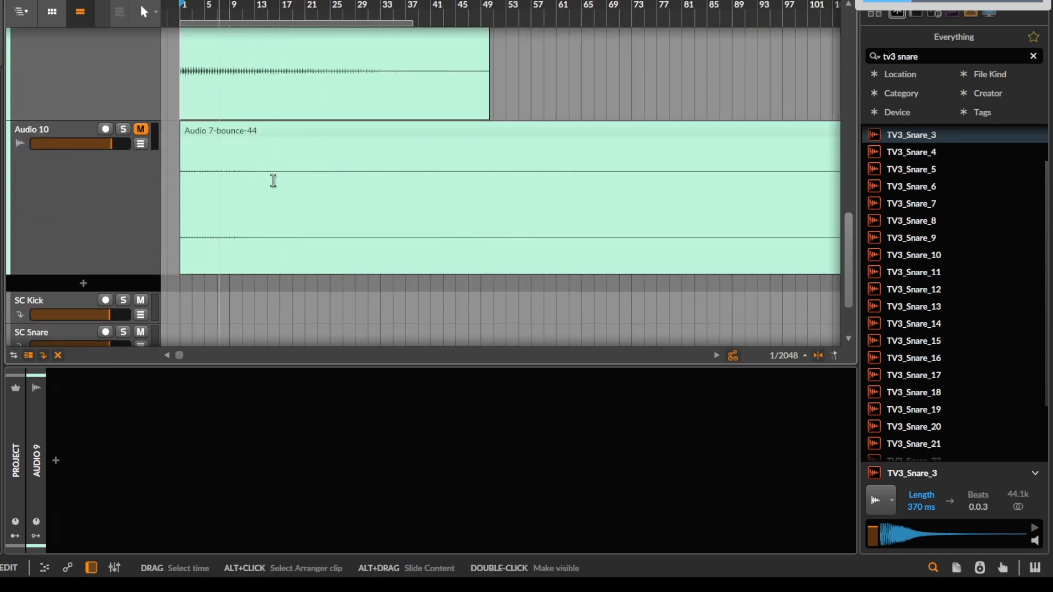
- Examine how the echoes fade in the Audio 9 and Audio 10 tail clips, comparing them with the Audio 8 bounce
scroll(273, 181, up, 8)
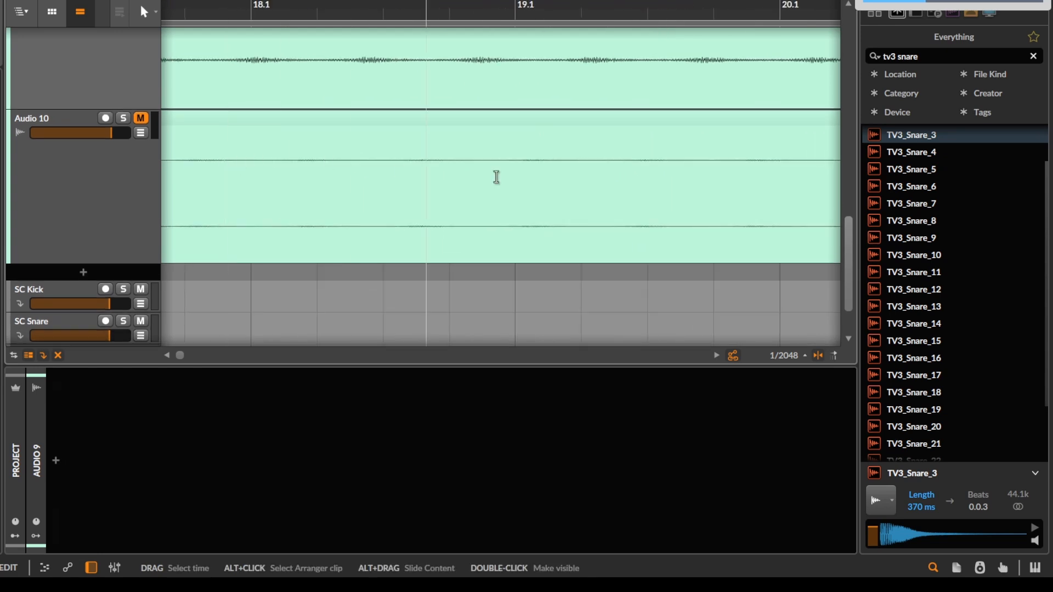
scroll(343, 168, down, 2)
scroll(336, 179, down, 3)
scroll(235, 117, up, 4)
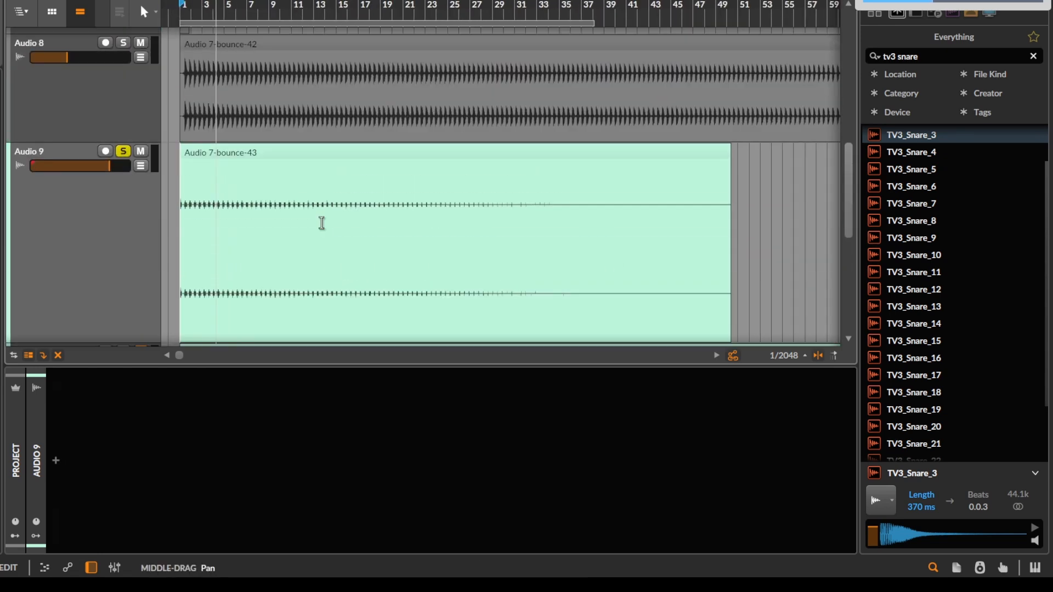
scroll(202, 92, up, 10)
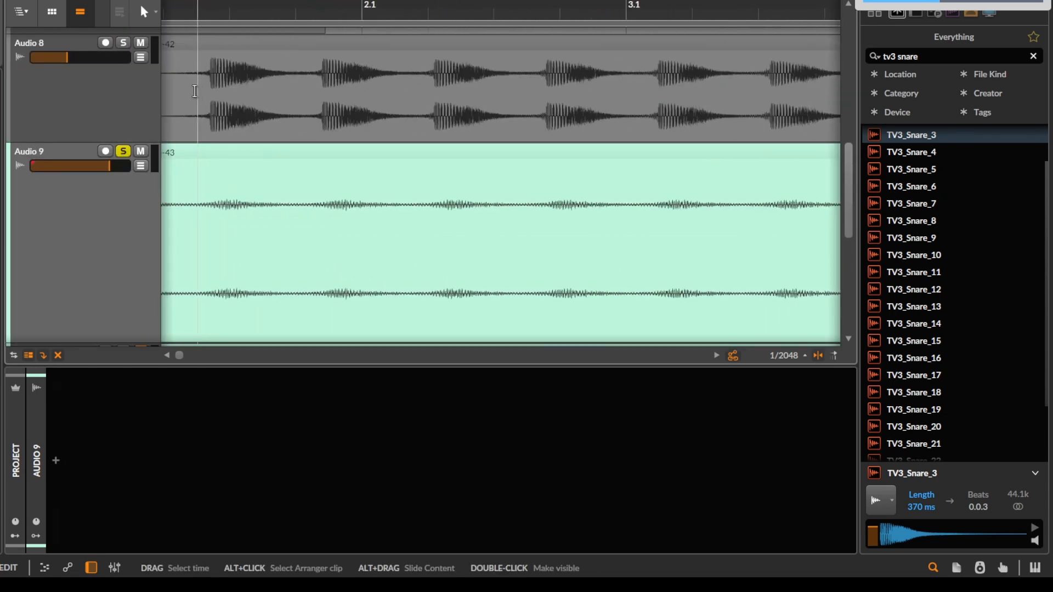
scroll(246, 89, down, 4)
scroll(230, 126, up, 3)
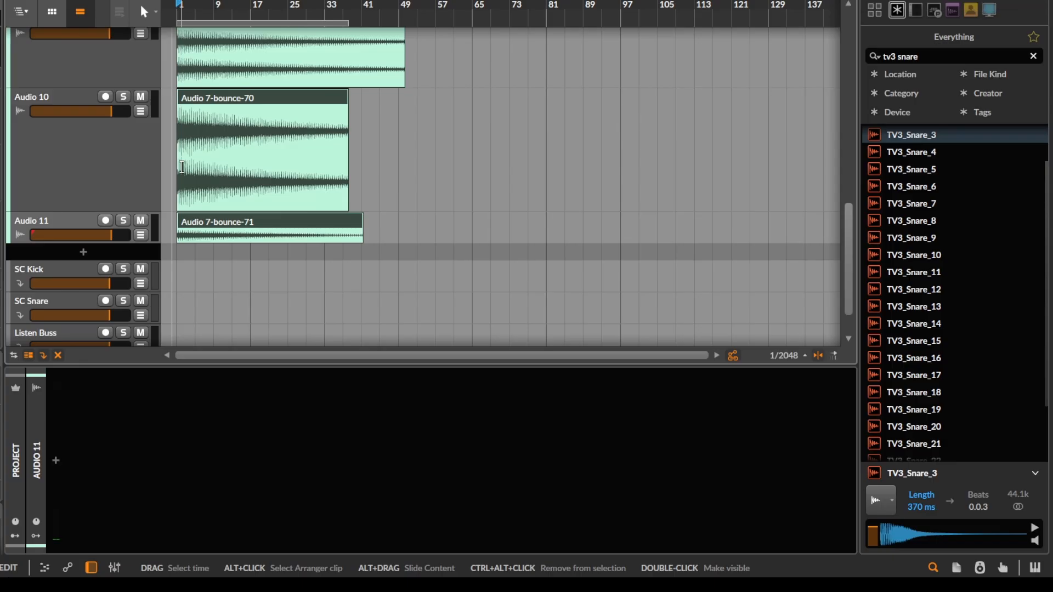
- Compare the echo shapes and decay of the bounced clips on Audio 8 through Audio 11
scroll(174, 170, up, 5)
scroll(173, 170, up, 2)
scroll(174, 170, up, 3)
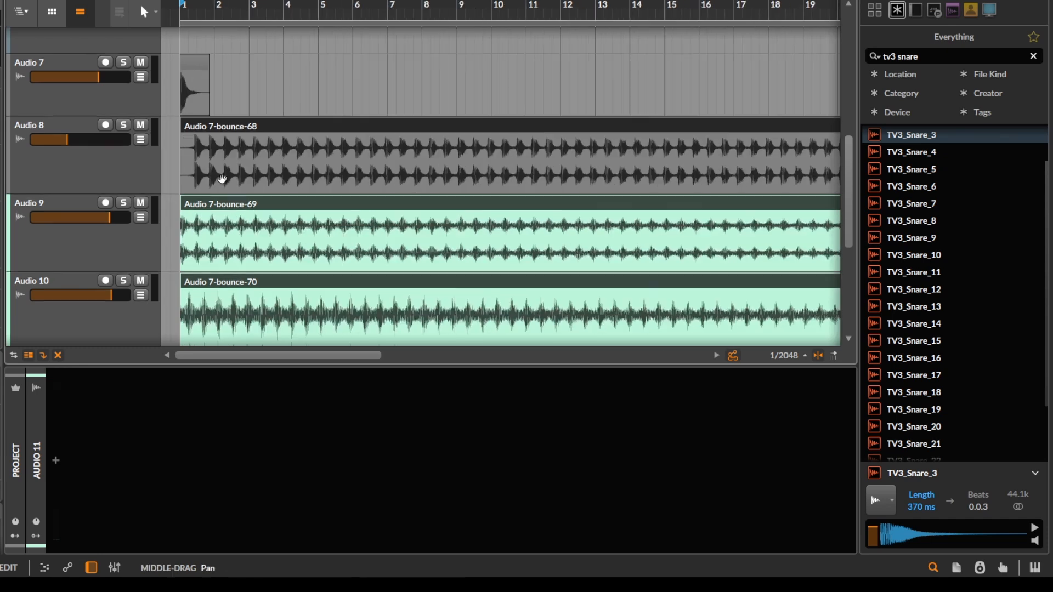
click(76, 173)
scroll(162, 166, up, 3)
scroll(162, 166, up, 6)
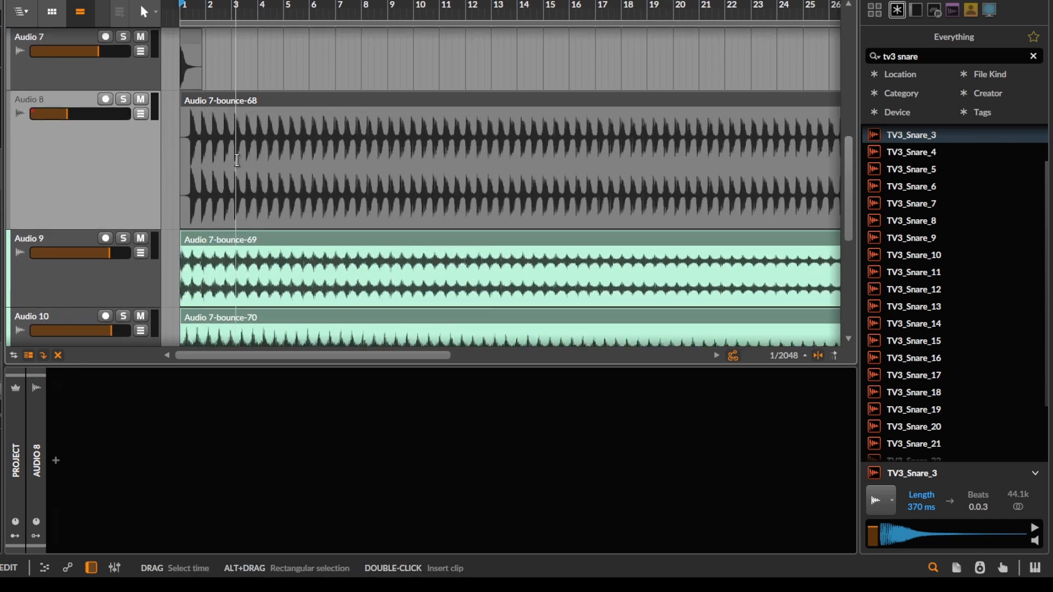
scroll(322, 210, down, 2)
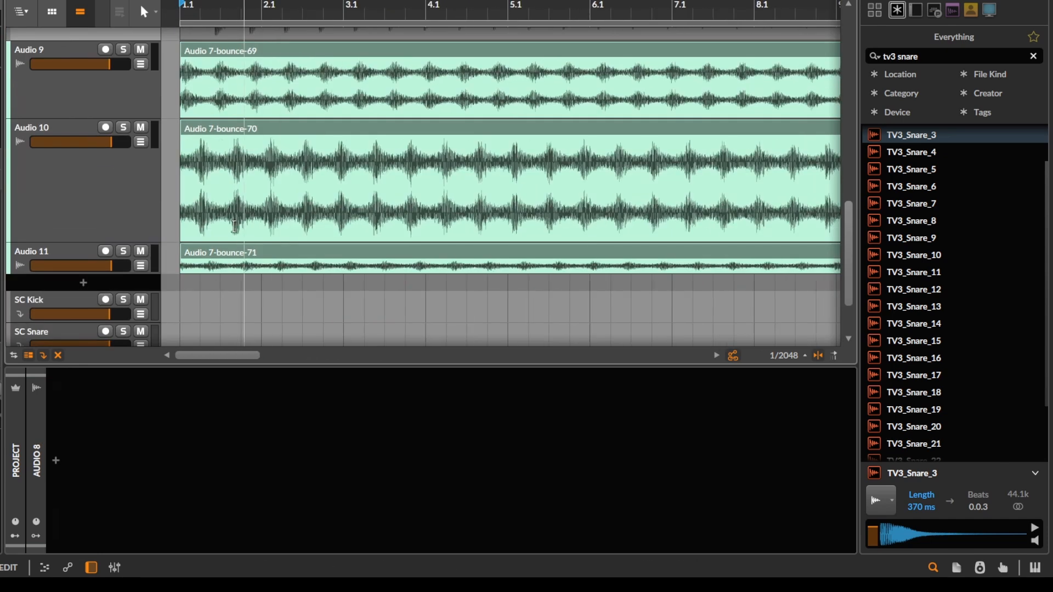
scroll(33, 194, down, 3)
click(37, 179)
scroll(192, 177, up, 5)
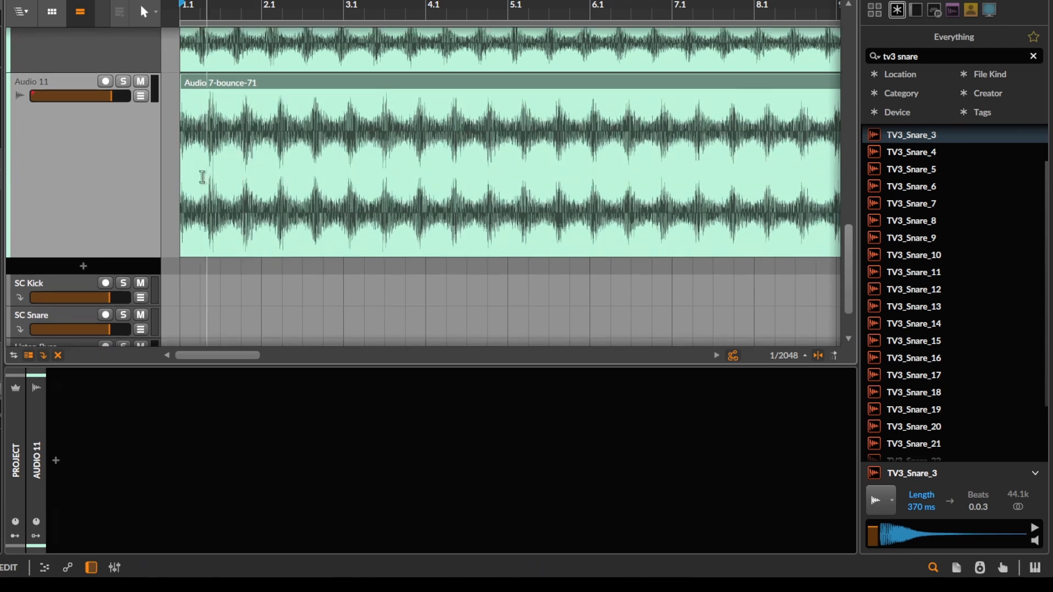
scroll(184, 161, down, 1)
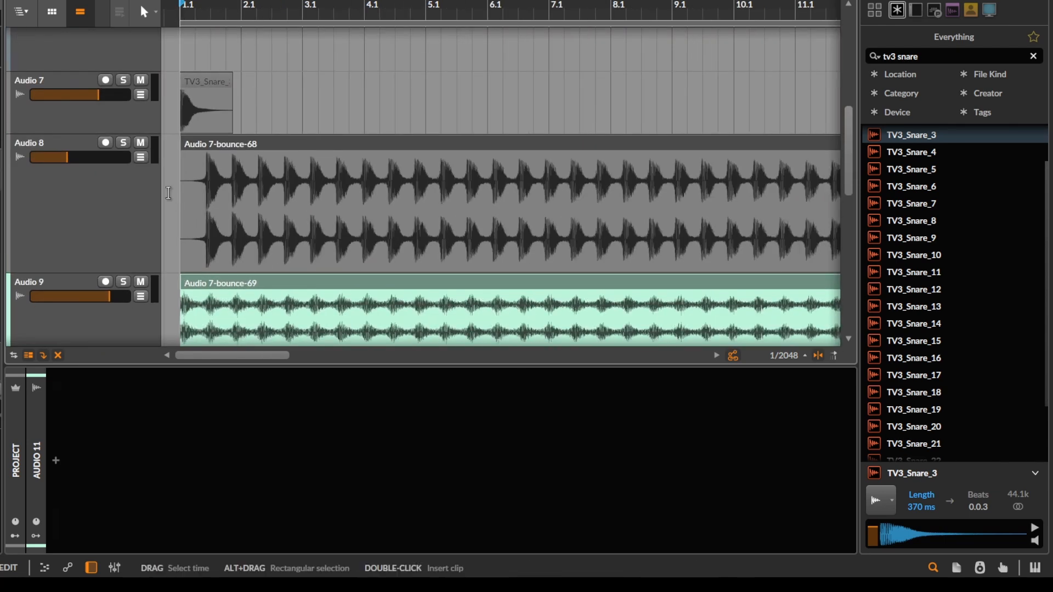
- Solo Audio 8 and audition its bounced echo clip near the start and near the end
click(124, 143)
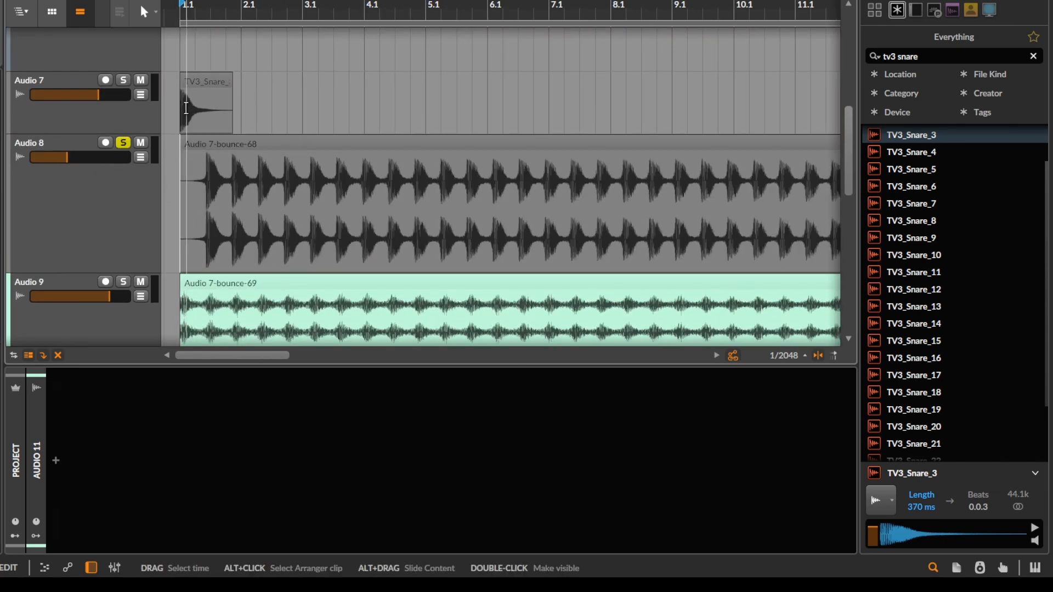
scroll(188, 186, down, 4)
key(space)
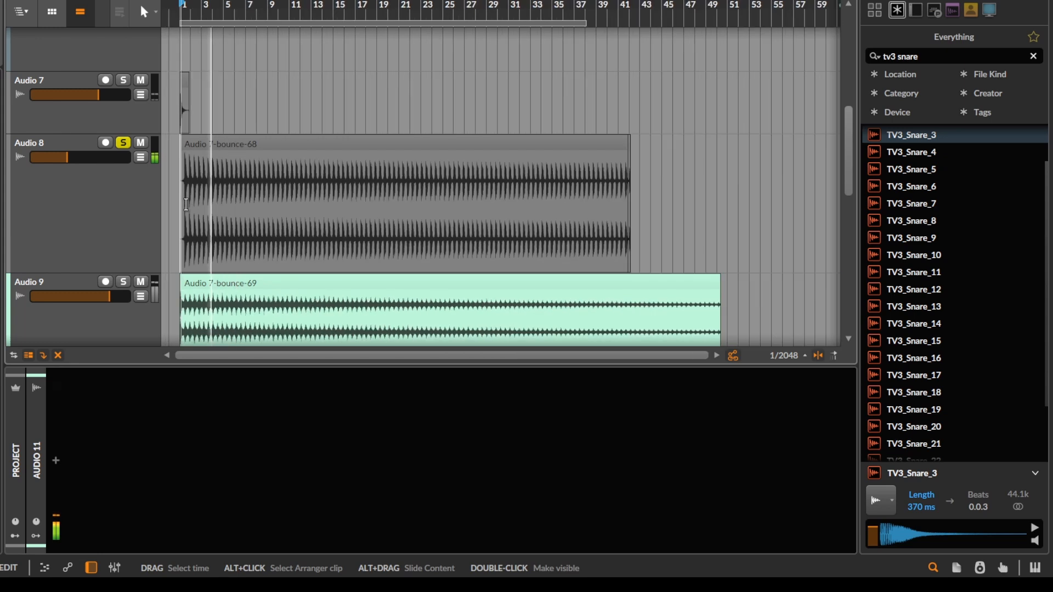
scroll(274, 209, down, 3)
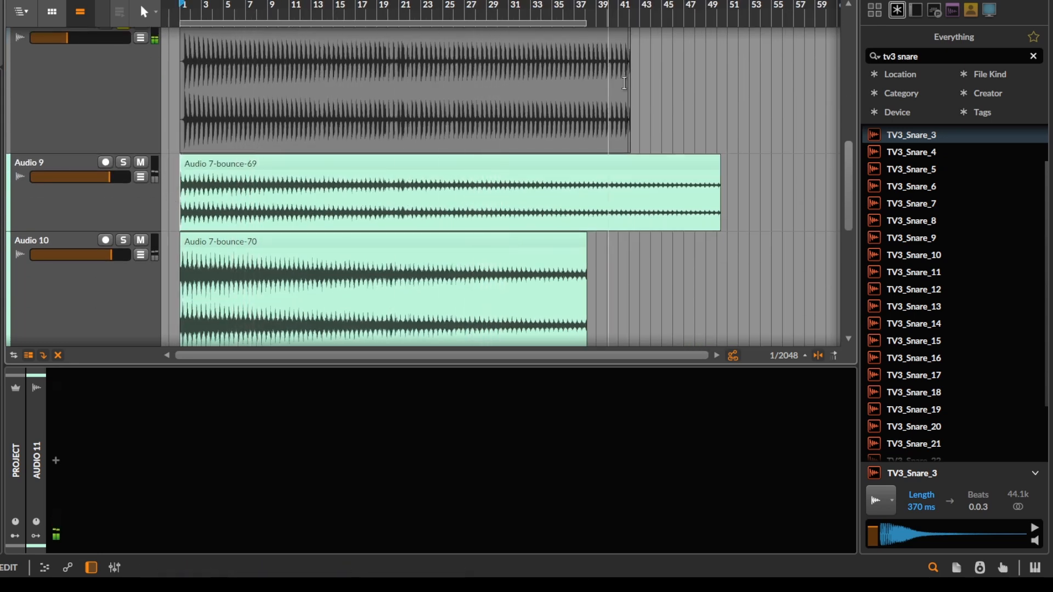
key(space)
scroll(272, 171, up, 3)
- Solo Audio 9 and lower its volume to about -8.7 dB while auditioning its tail clip
scroll(219, 164, down, 2)
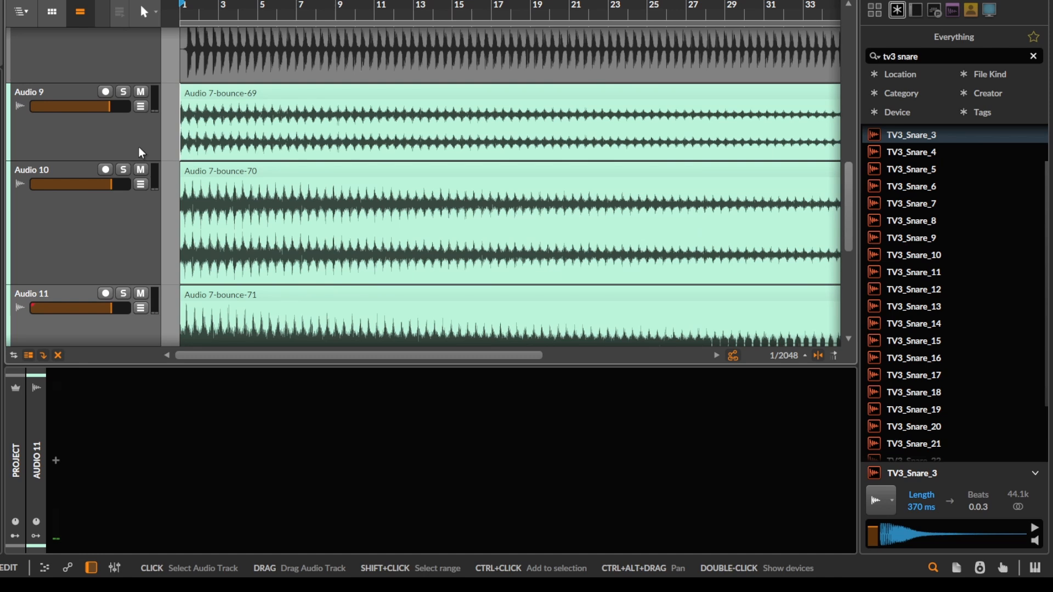
click(123, 92)
scroll(194, 127, up, 3)
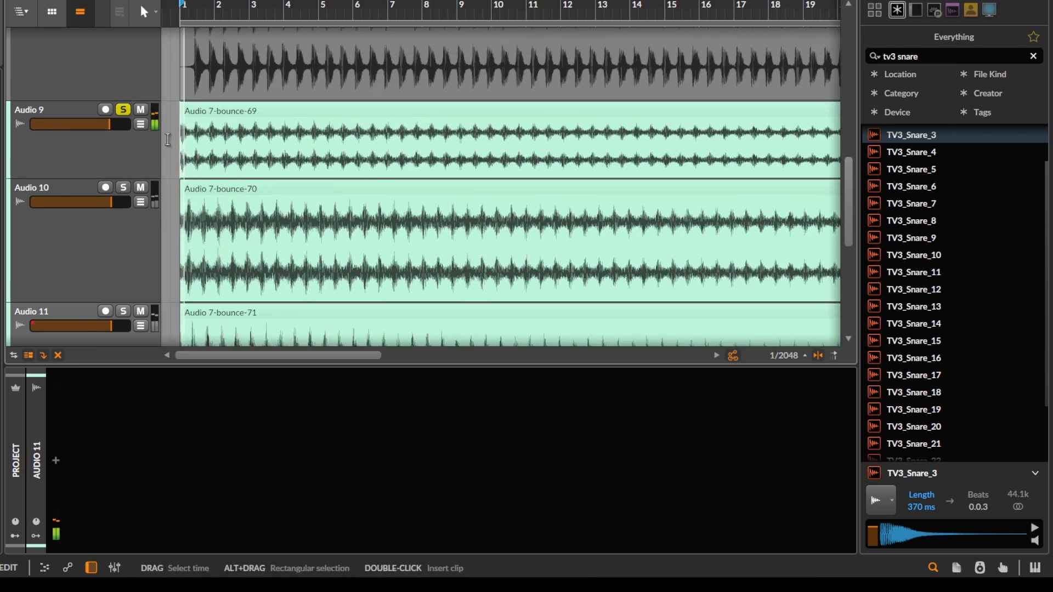
drag(110, 124, 89, 124)
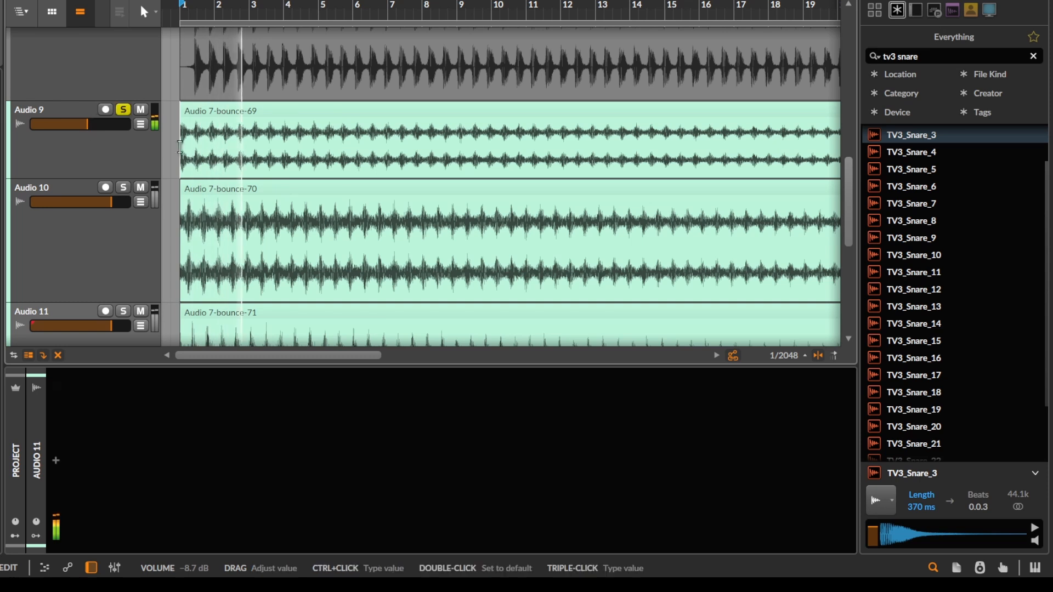
- Solo Audio 10 and lower its volume to about -7.8 dB while auditioning its tail clip
scroll(236, 141, down, 3)
scroll(236, 141, down, 4)
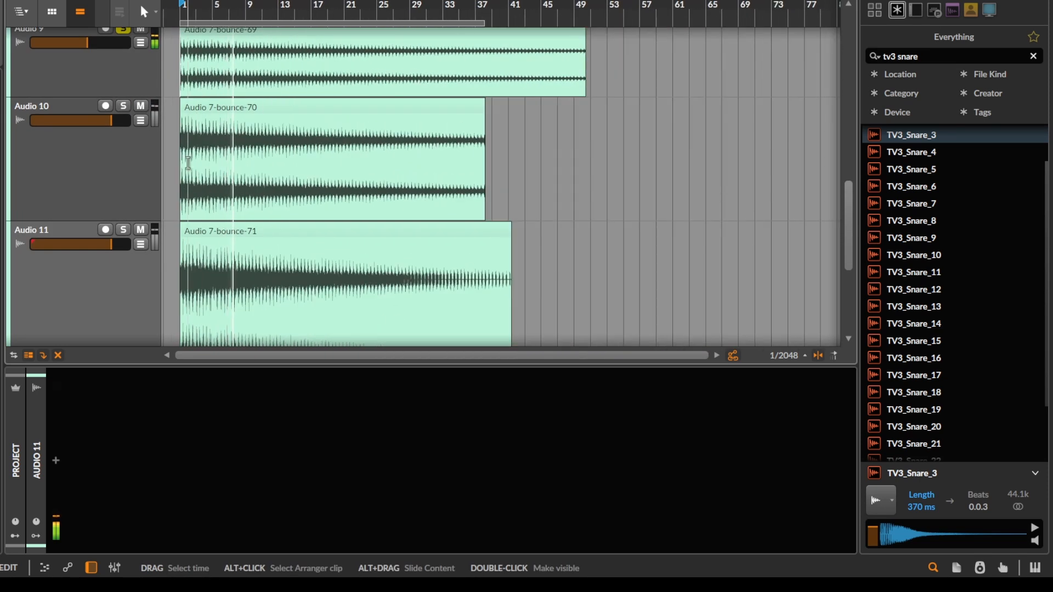
scroll(189, 163, up, 4)
scroll(164, 137, down, 1)
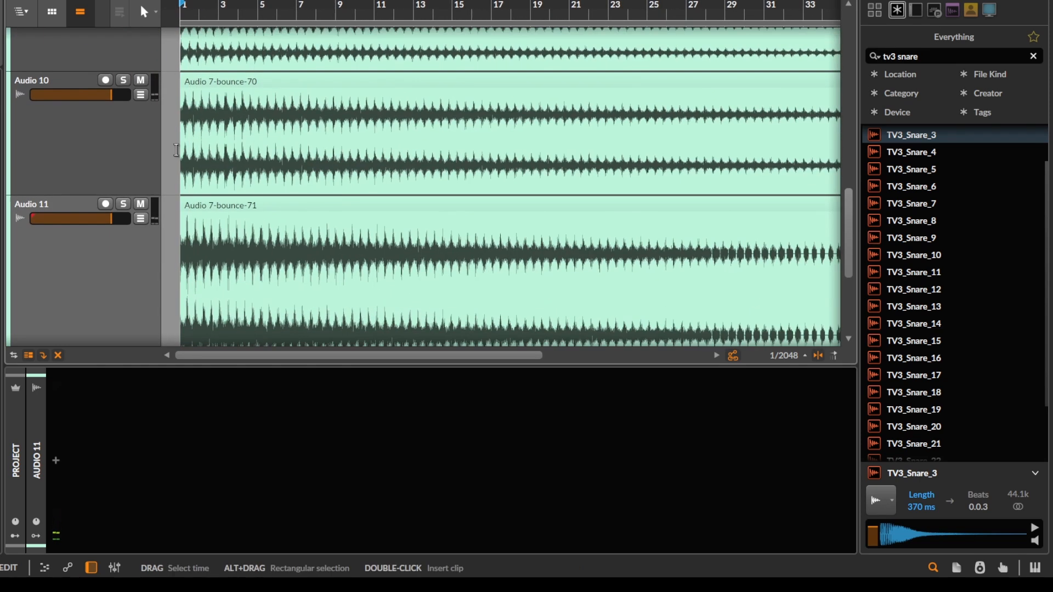
click(124, 80)
click(114, 135)
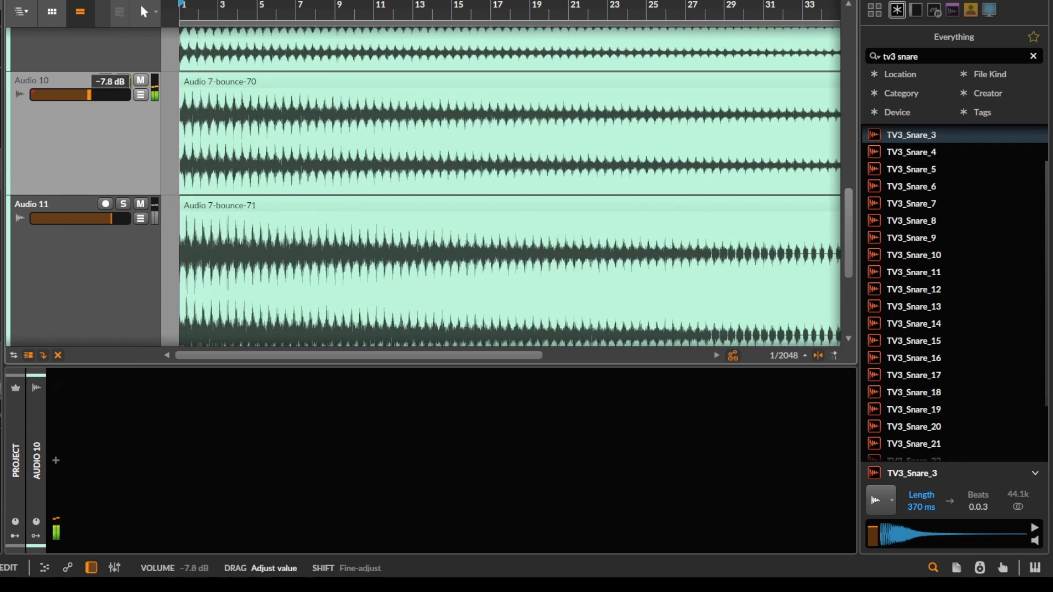
- Solo Audio 11 and lower its volume to about -12.1 dB while auditioning its tail clip
scroll(275, 165, down, 3)
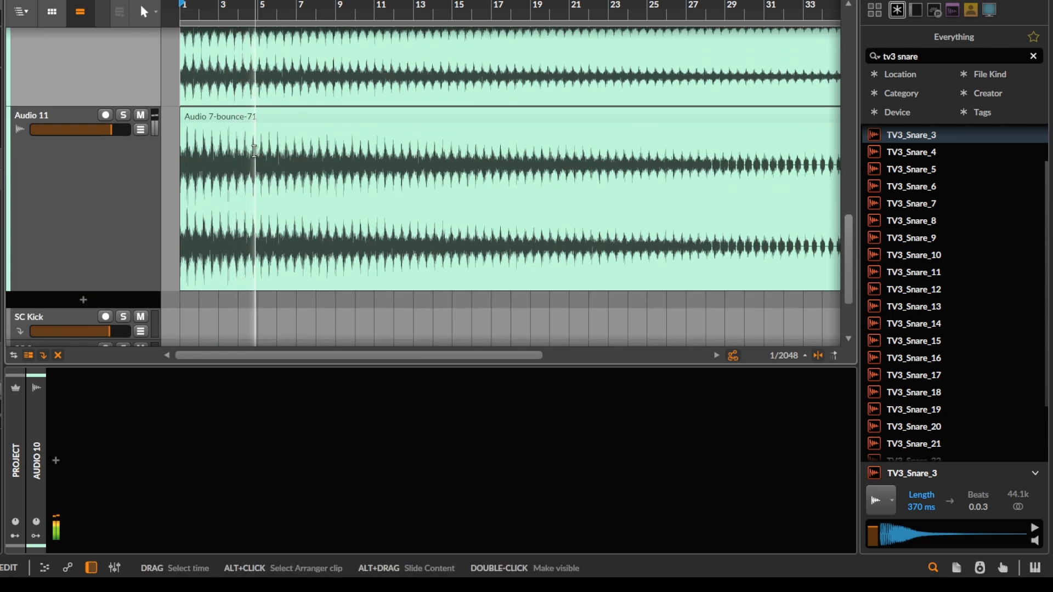
scroll(185, 170, down, 2)
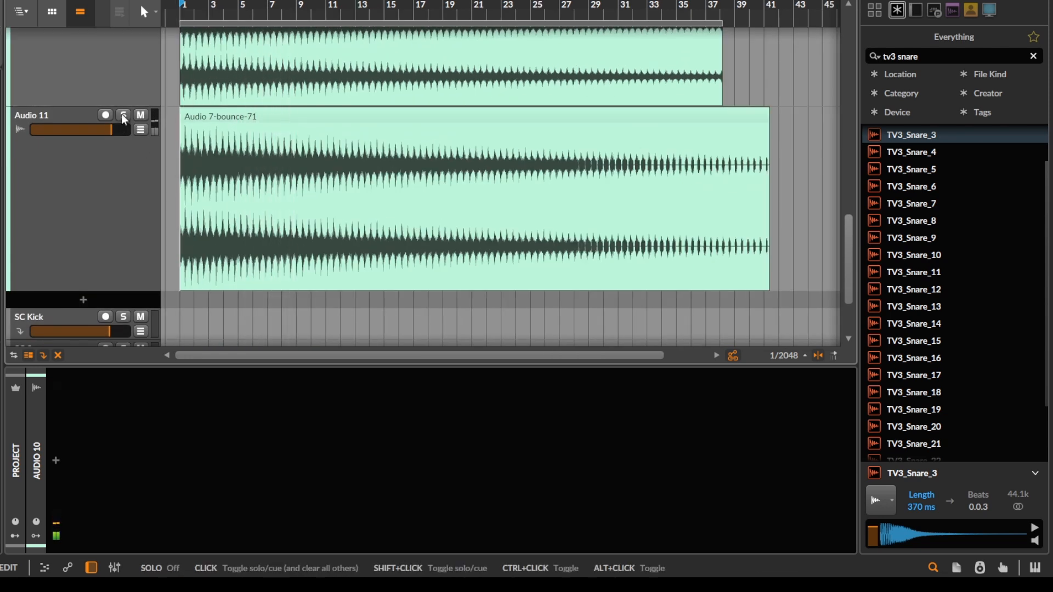
click(122, 117)
click(87, 200)
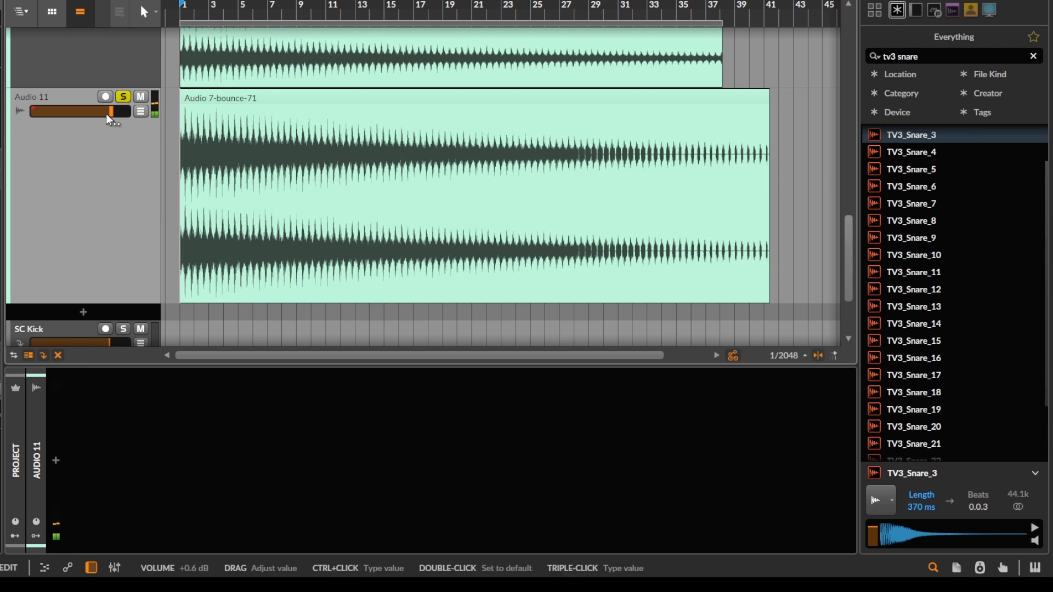
drag(106, 113, 79, 113)
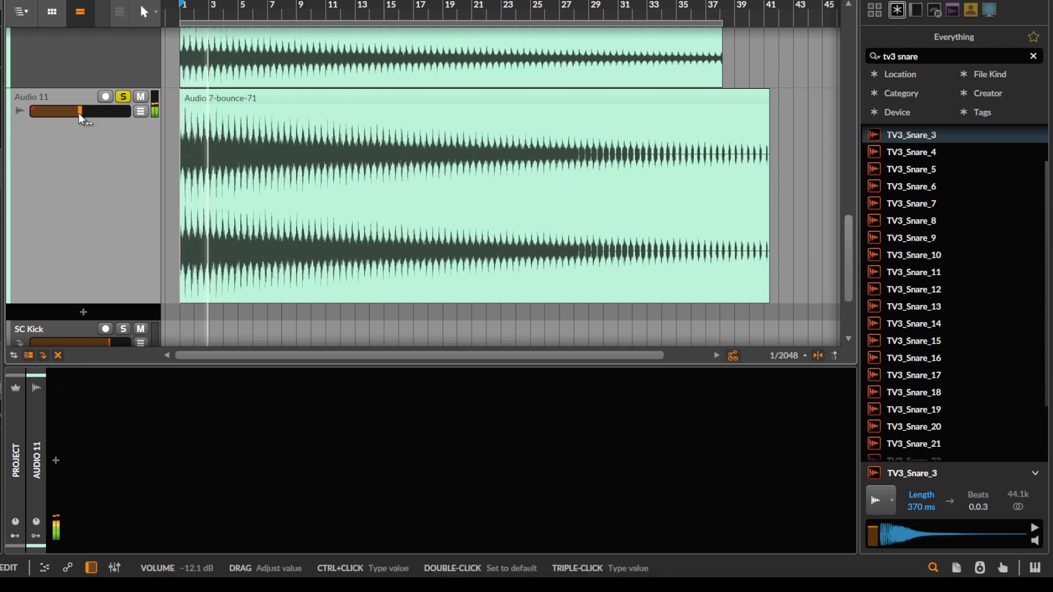
- Return to the original TV3_Snare_3 clip and solo Audio 7
scroll(114, 112, up, 2)
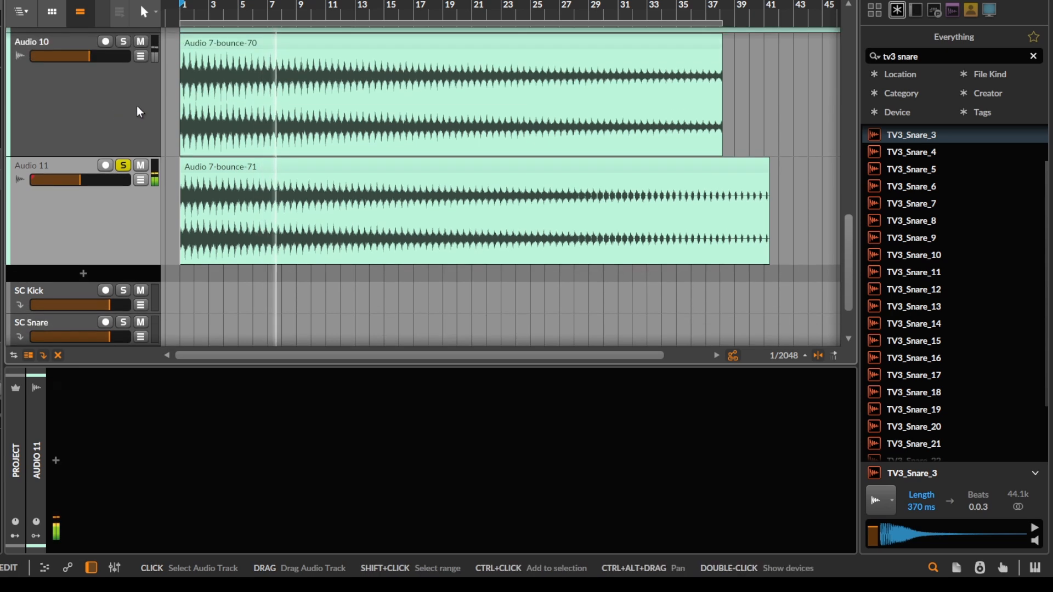
scroll(136, 107, up, 8)
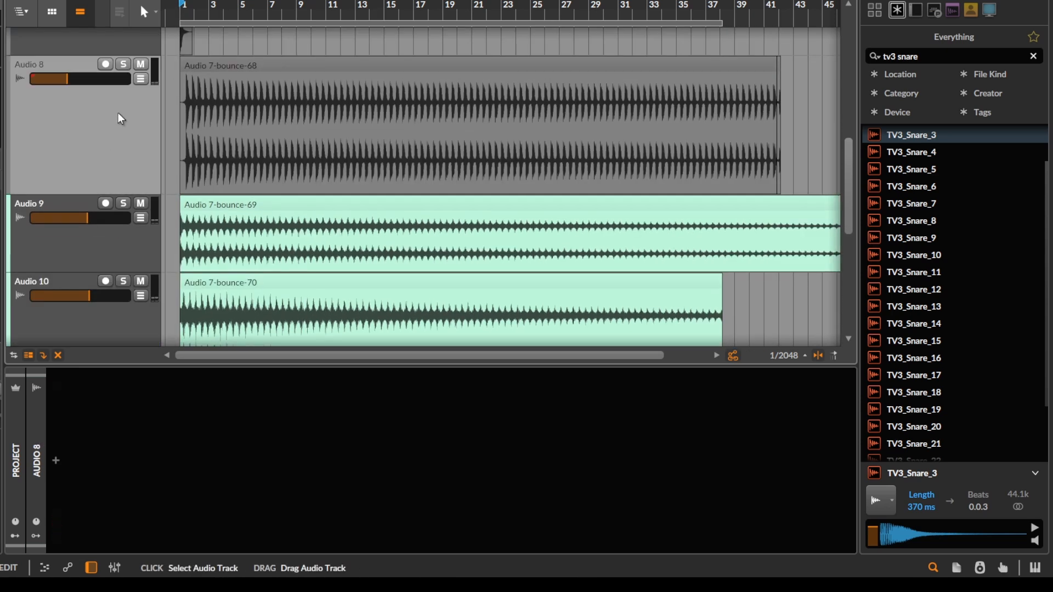
scroll(140, 66, up, 3)
click(123, 167)
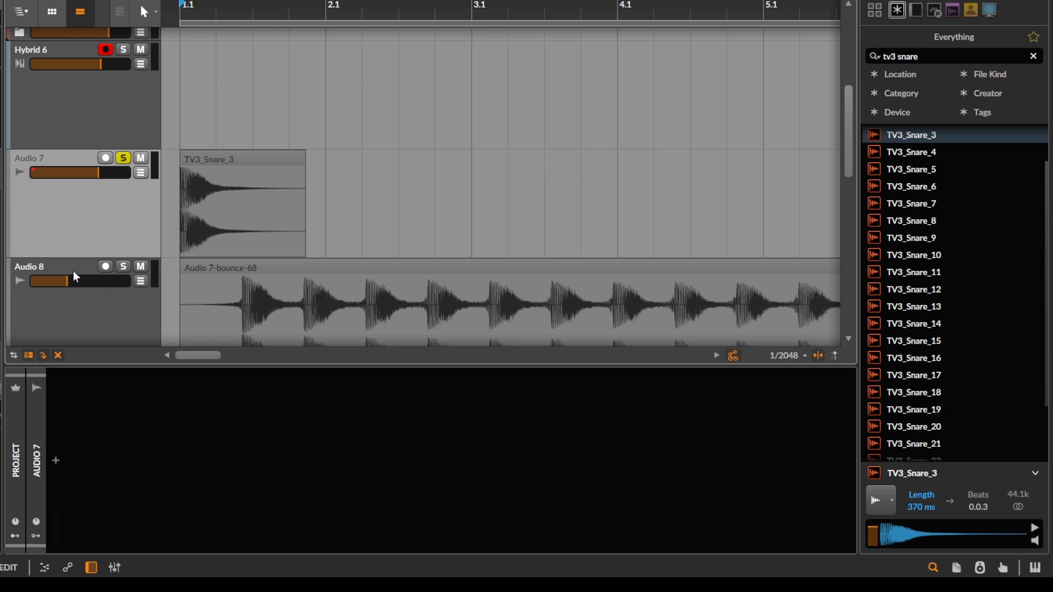
- Clear away the snare test tracks and Hybrid 6, keeping only a new empty audio track in their place
click(73, 271)
key(Delete)
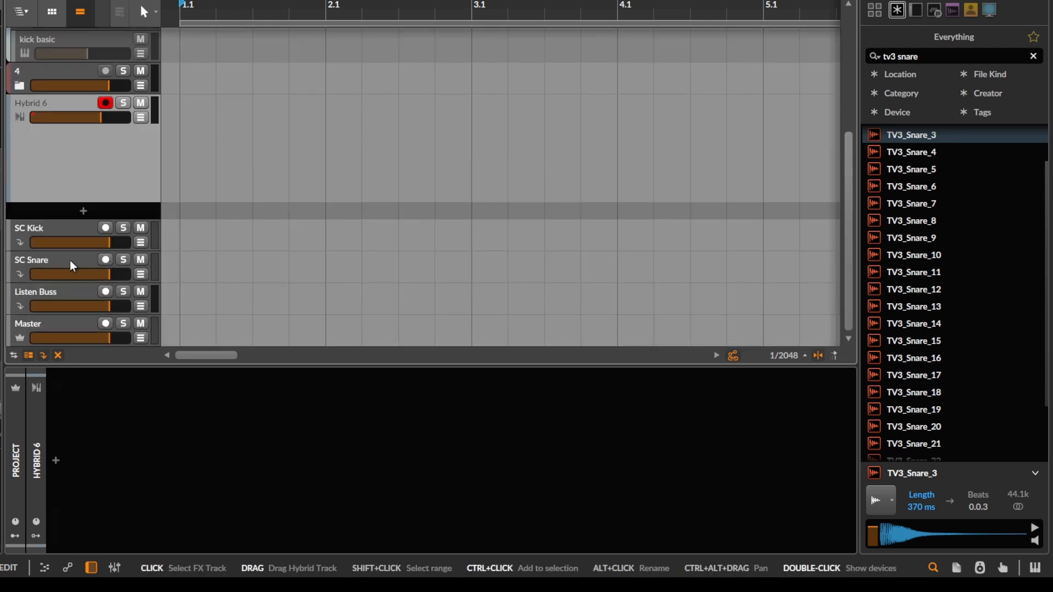
key(ctrl+z)
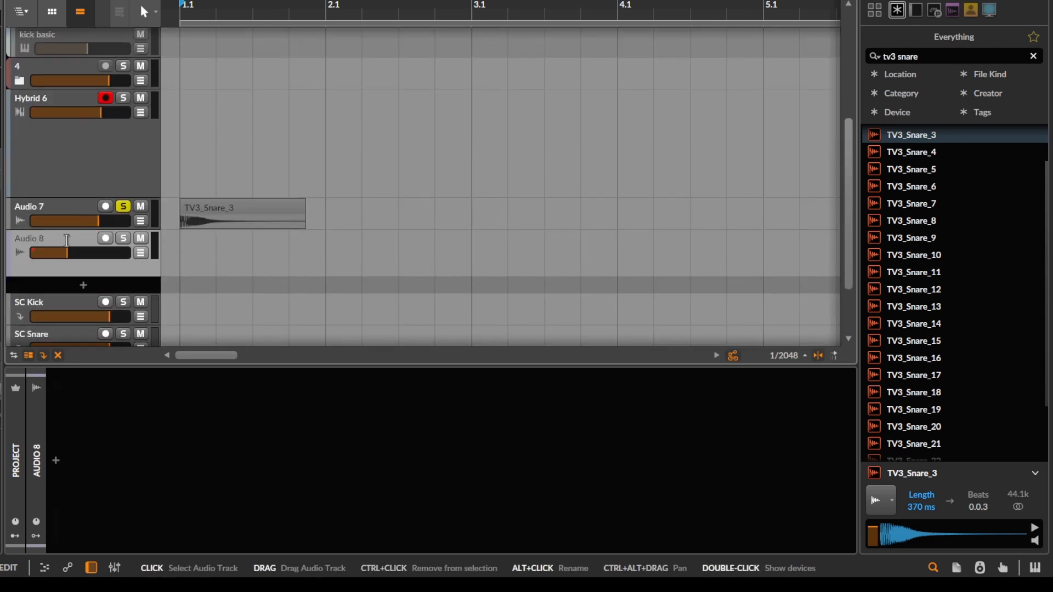
key(ctrl+z)
click(74, 142)
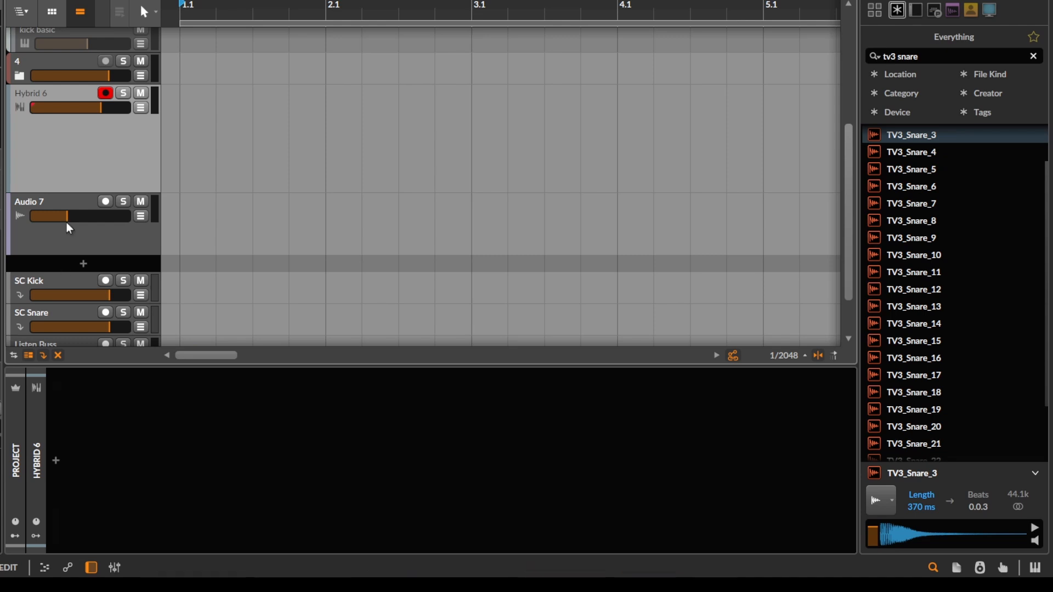
key(ctrl+z)
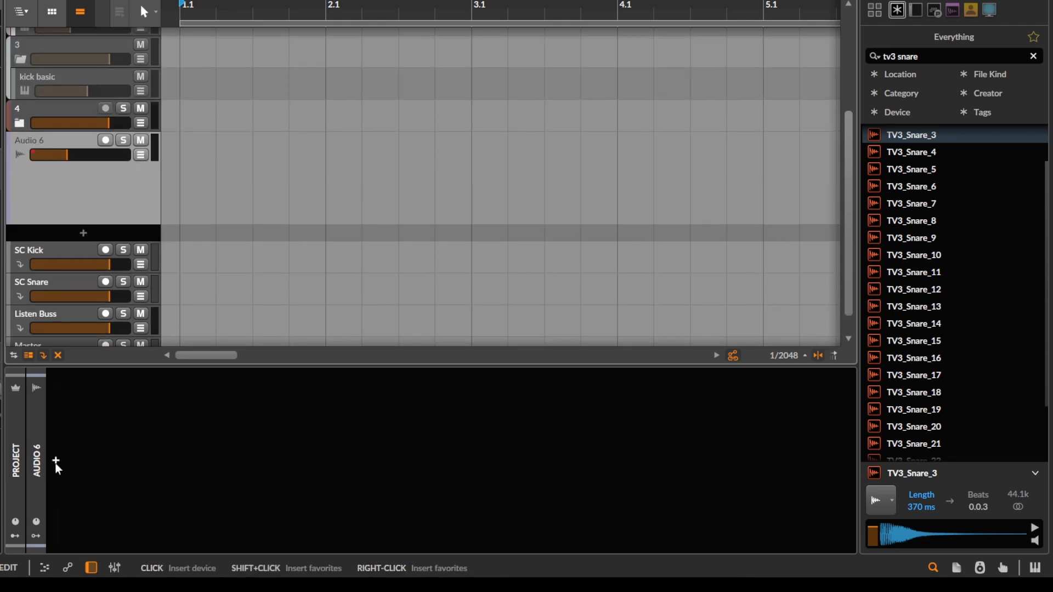
- Insert a Test Tone device on the empty Audio 6 track
click(55, 460)
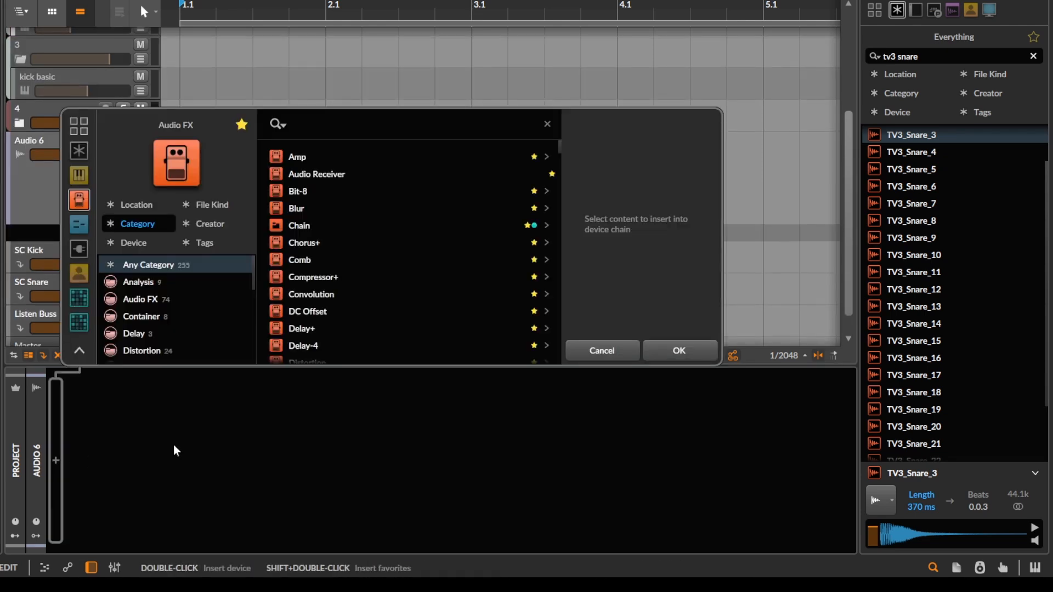
text(tes)
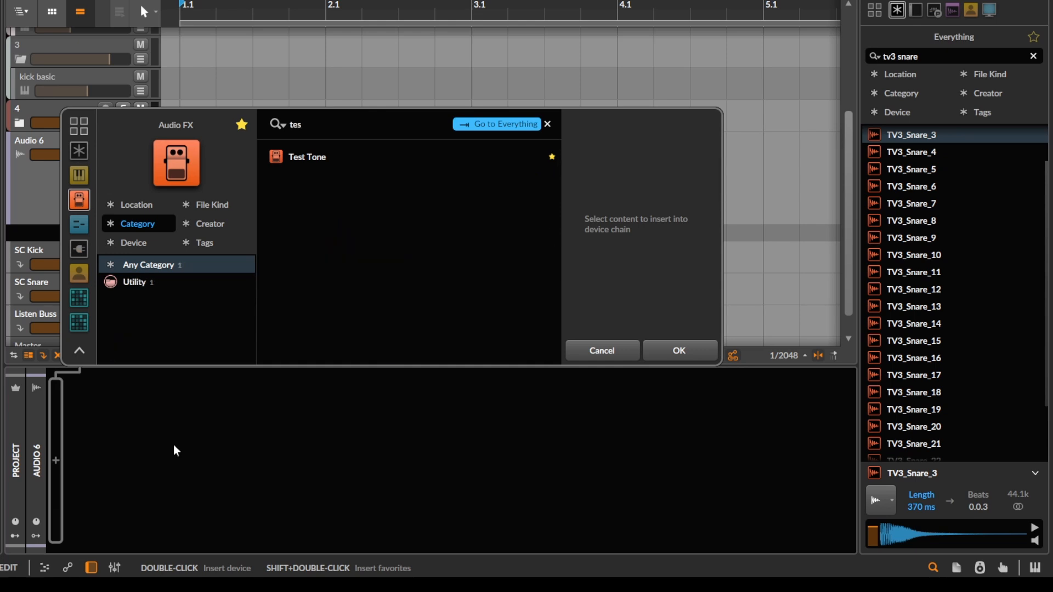
key(Return)
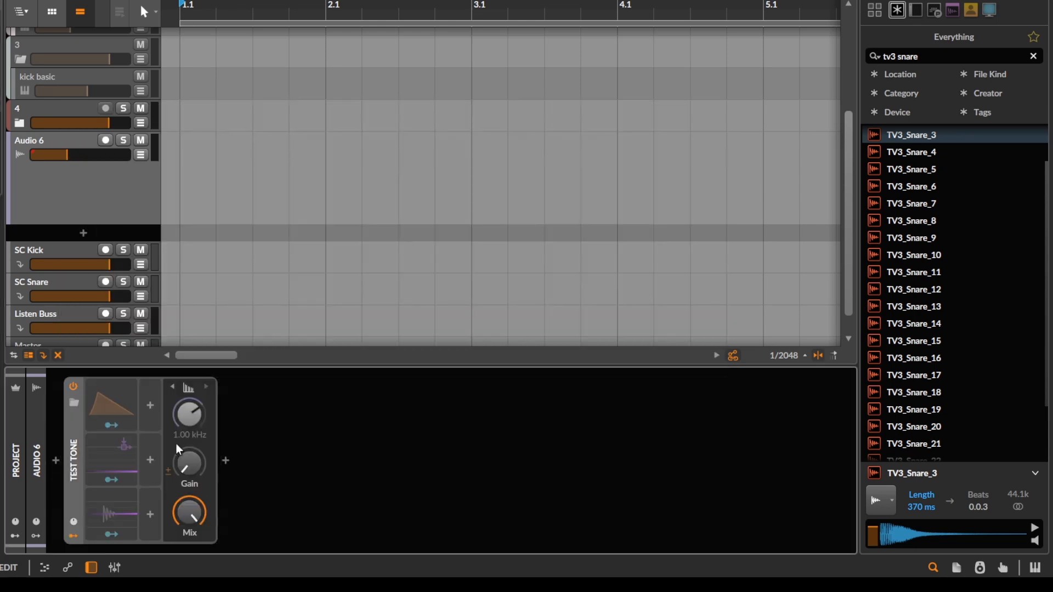
- Set the Test Tone to a sine wave at 100 Hz
click(188, 386)
click(203, 405)
mouse_move(189, 414)
mouse_down()
mouse_move(189, 439)
mouse_move(193, 413)
mouse_up()
text(100)
key(Return)
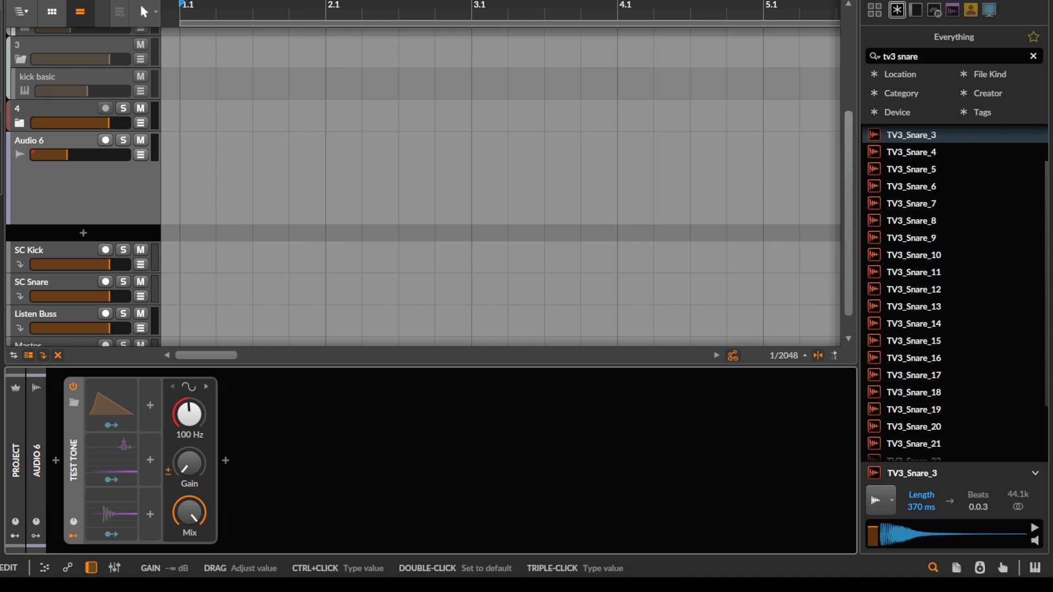
- Automate the Test Tone's gain as a curved decay starting at bar 1 and falling to -Inf dB before bar 2
key(a)
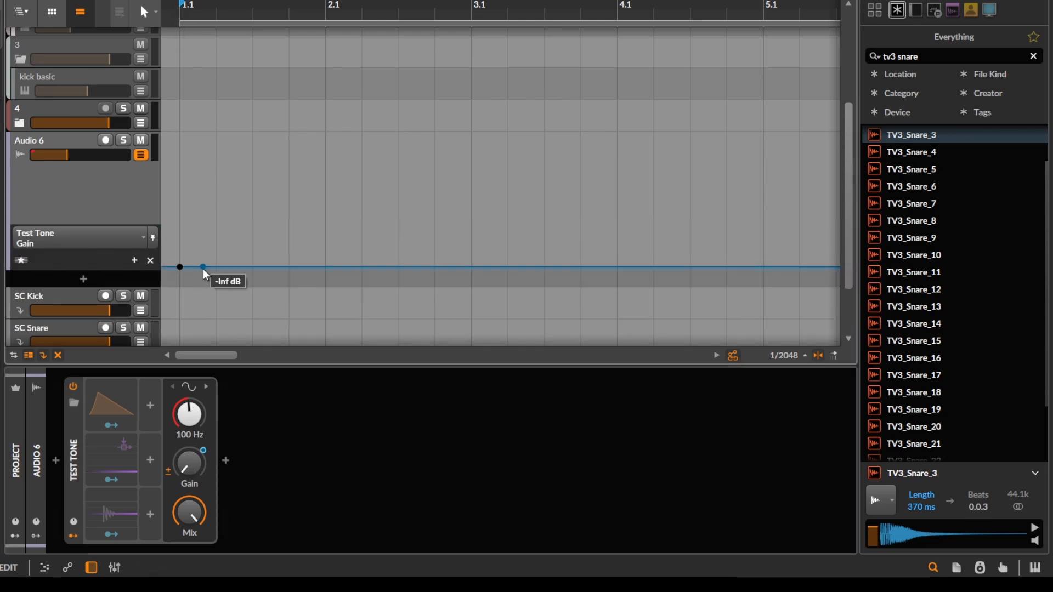
mouse_move(203, 268)
mouse_down()
mouse_move(181, 228)
mouse_move(280, 267)
mouse_up()
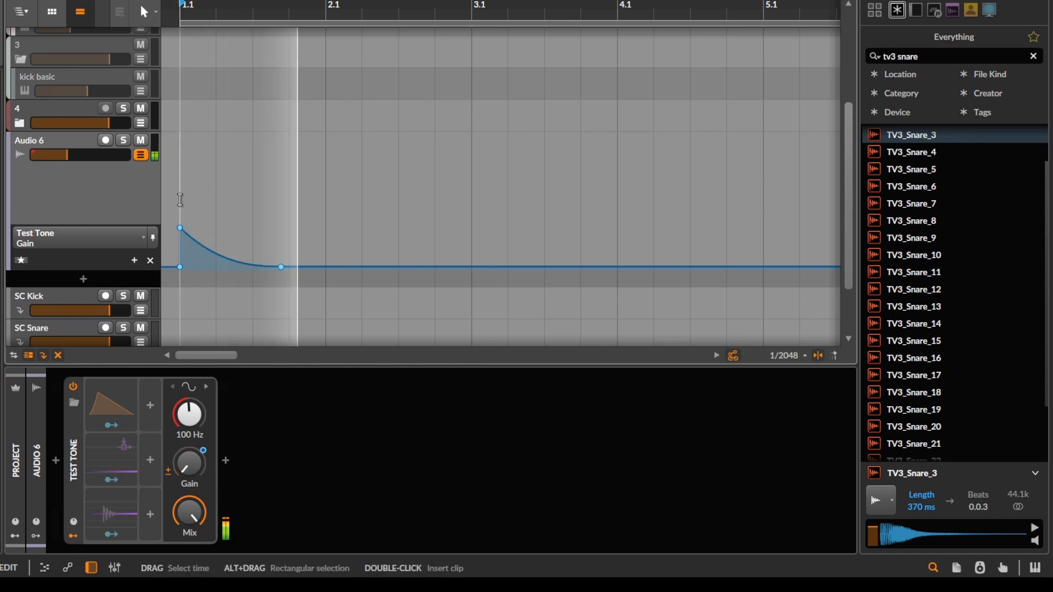
- Hold the Test Tone's gain flat over the first part of bar 1 before it decays, and insert a Delay+ after the Test Tone
drag(215, 255, 222, 228)
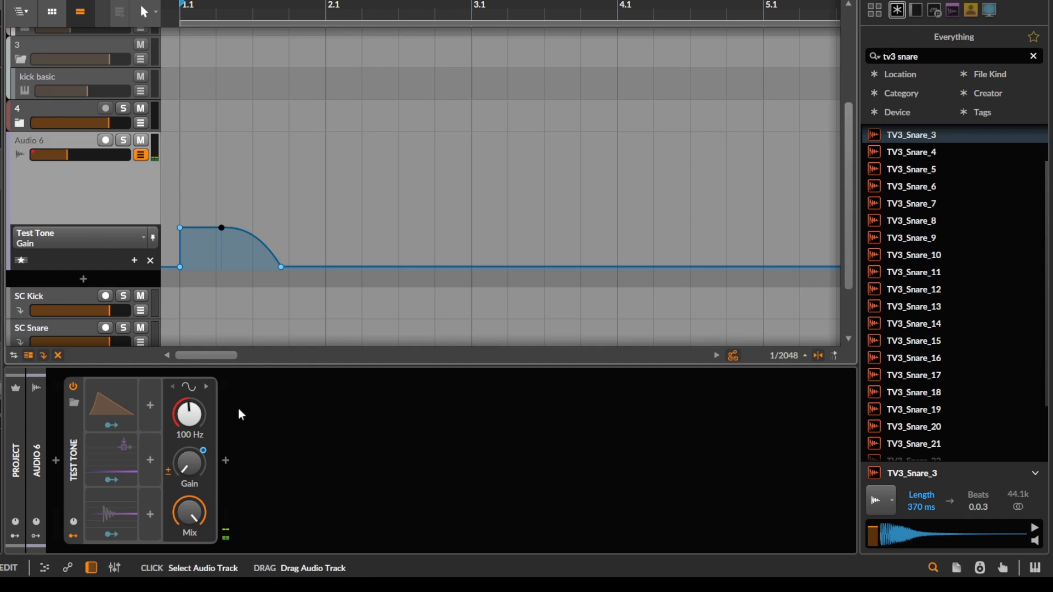
click(225, 461)
text(delay)
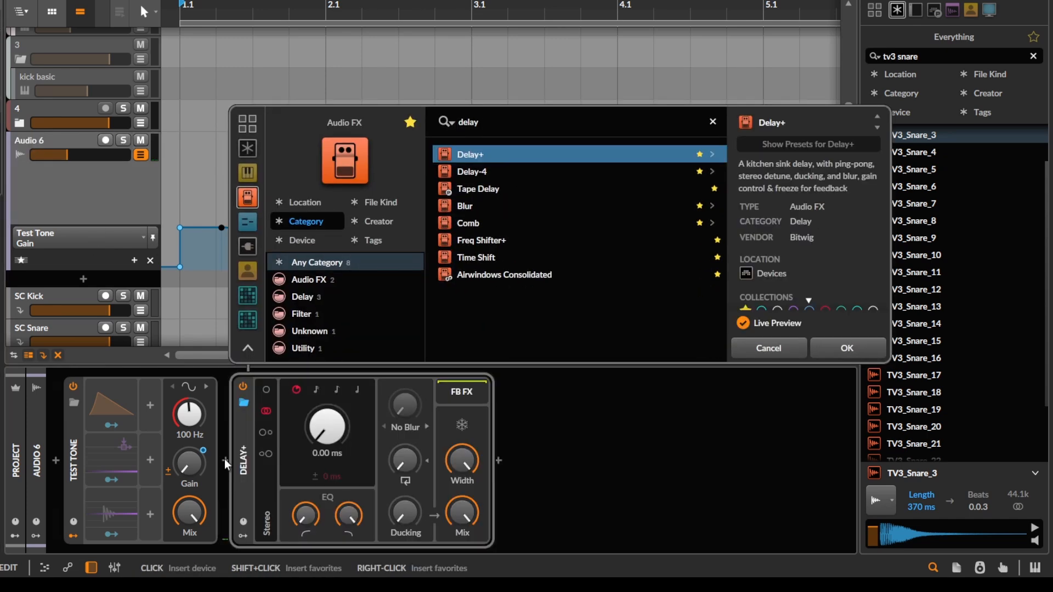
key(Return)
drag(327, 427, 327, 383)
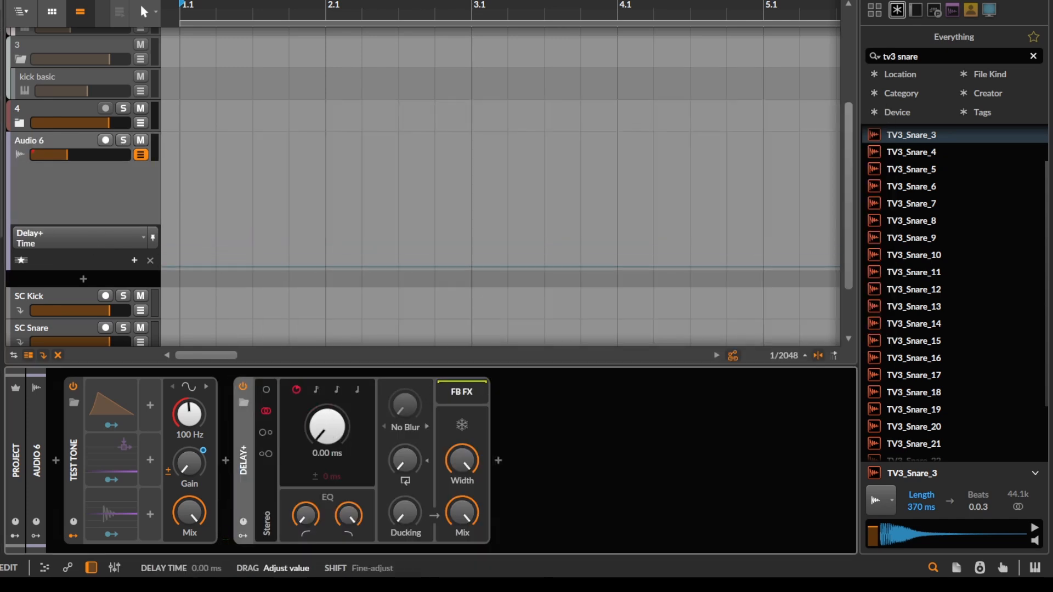
key(space)
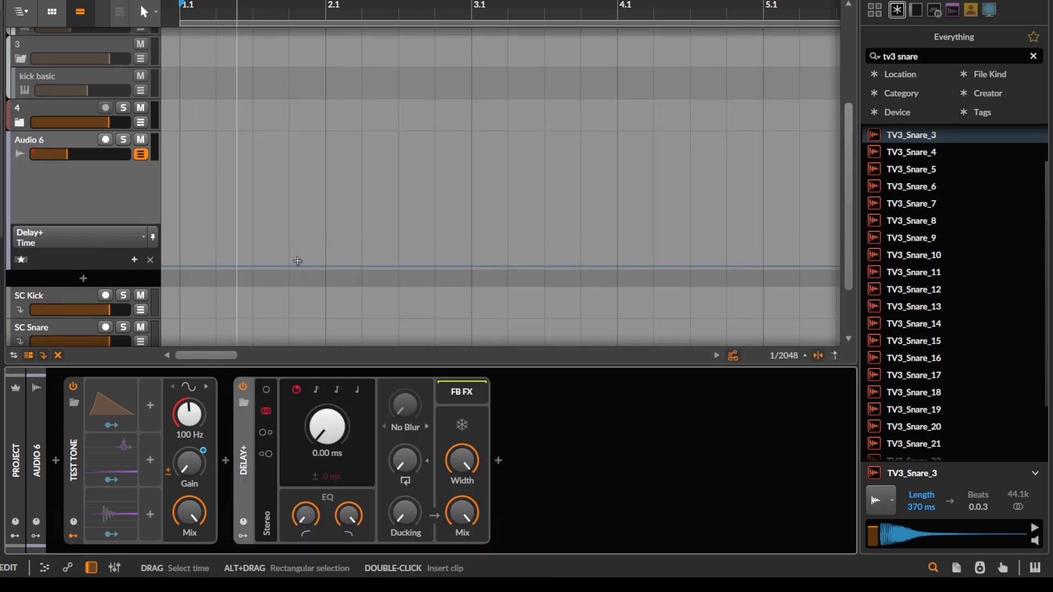
- Insert a Saturator into the Delay+ feedback FX chain
click(499, 461)
text(sat)
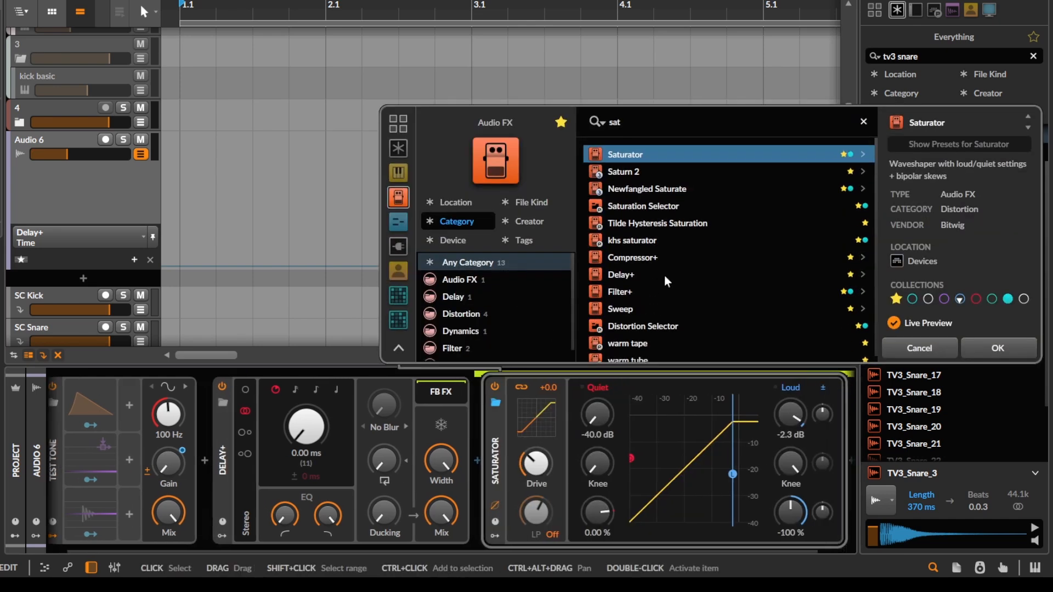
key(Return)
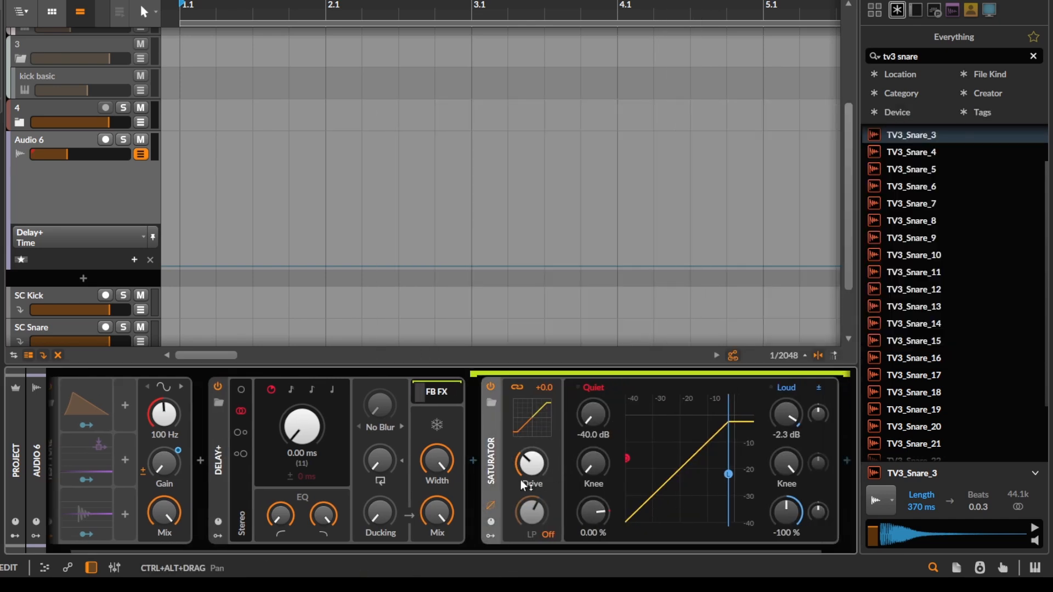
- Raise the Saturator's drive and set its Loud threshold to -7.1 dB
drag(524, 485, 524, 474)
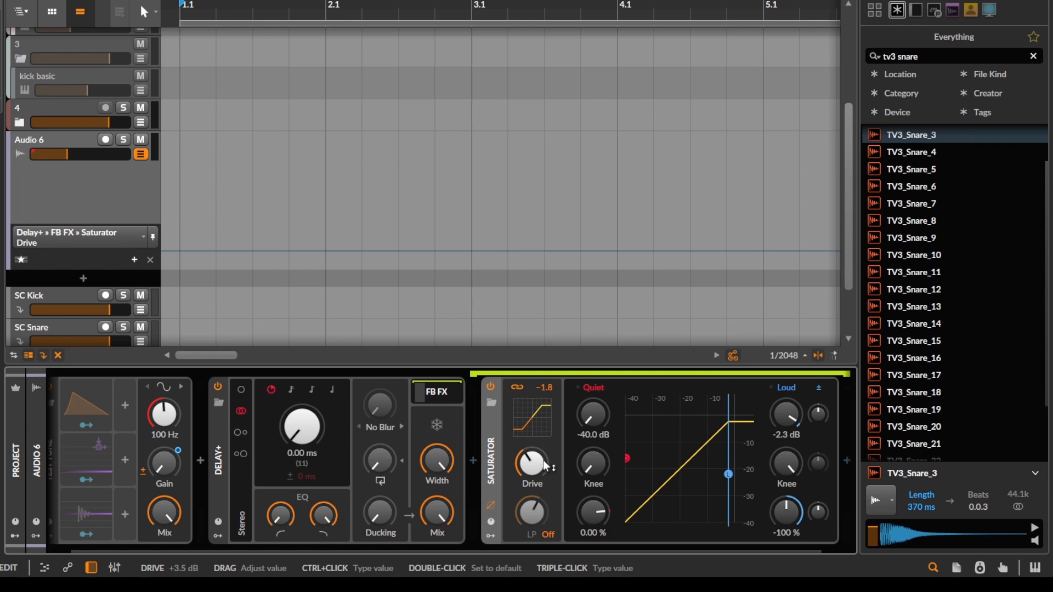
key(minus)
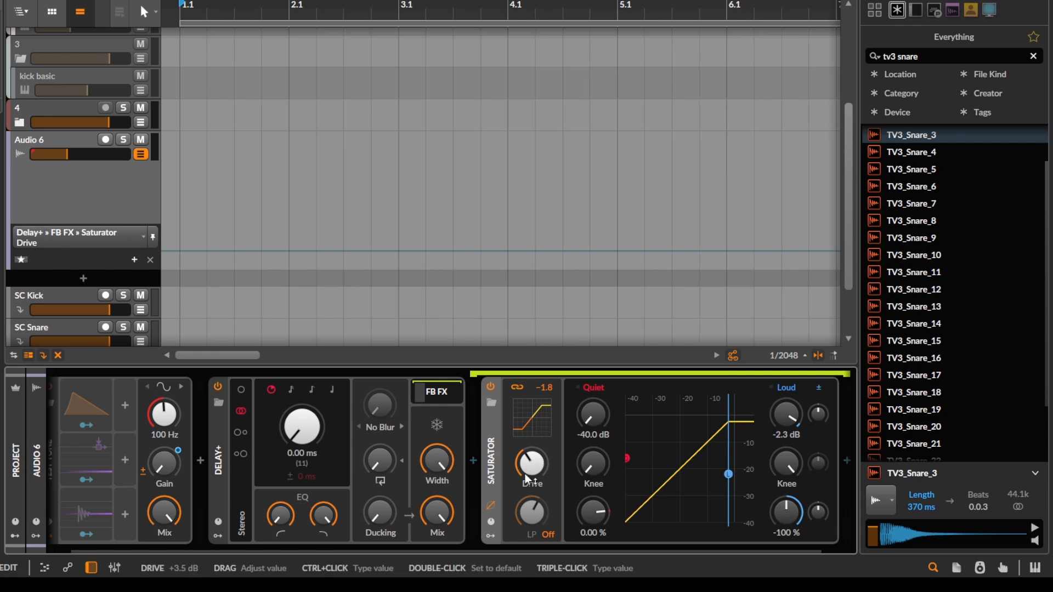
drag(529, 470, 529, 442)
drag(787, 417, 787, 434)
key(minus)
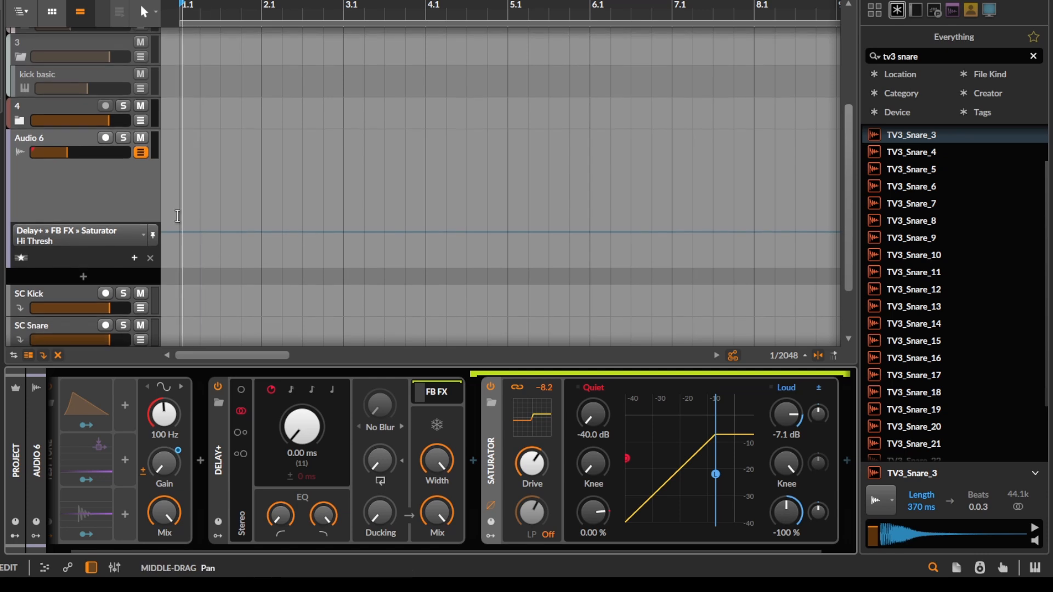
- Play the arrangement from bar 1 to hear the decaying tone through the Delay+ and Saturator
click(174, 198)
key(space)
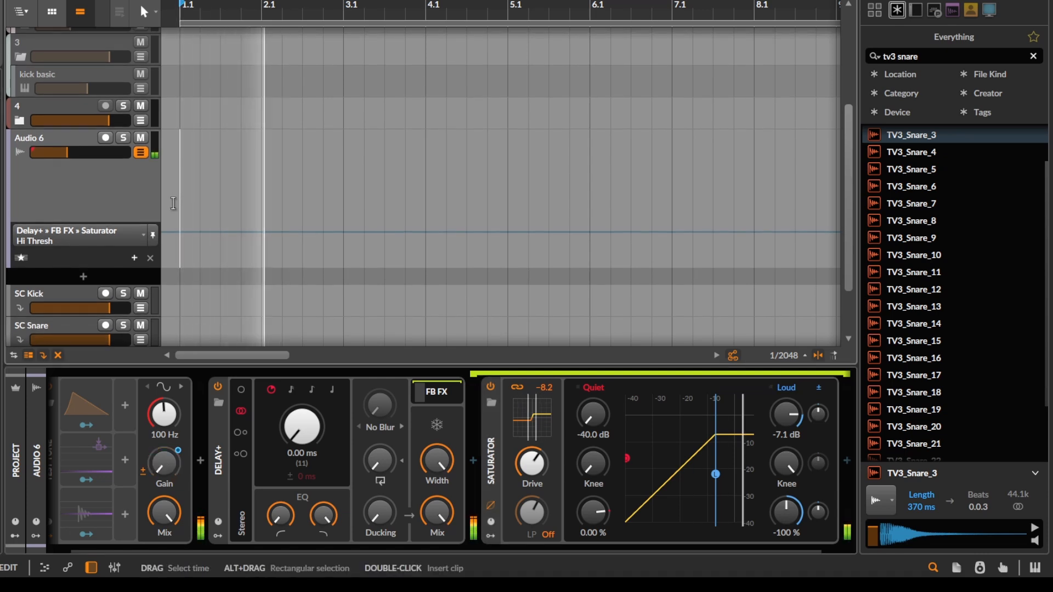
key(space)
scroll(173, 203, up, 2)
key(space)
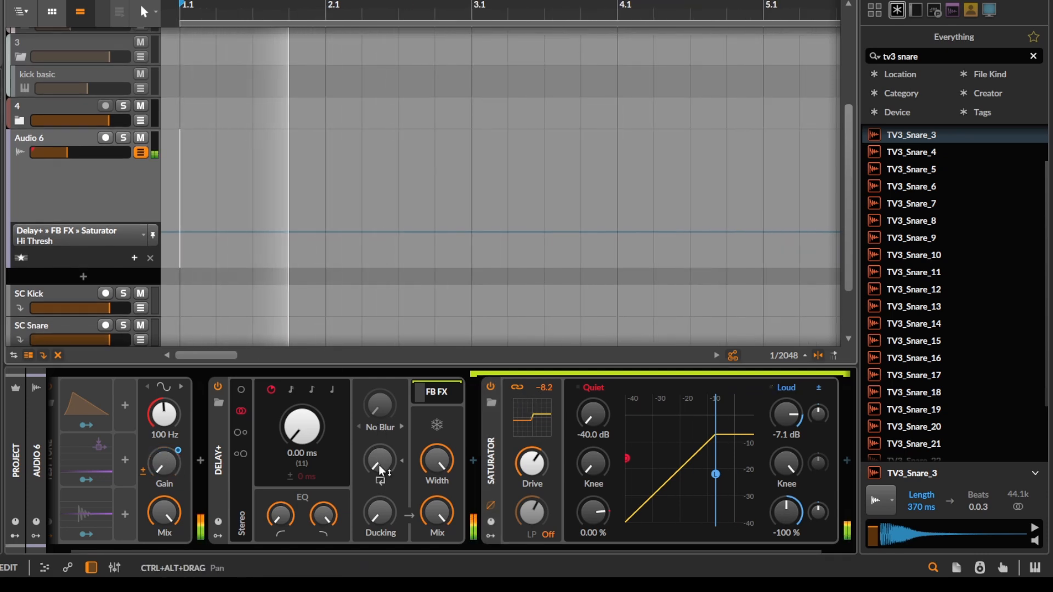
- Set the Delay+ time to 360 ms and raise its feedback to about 90.9%
drag(380, 460, 380, 466)
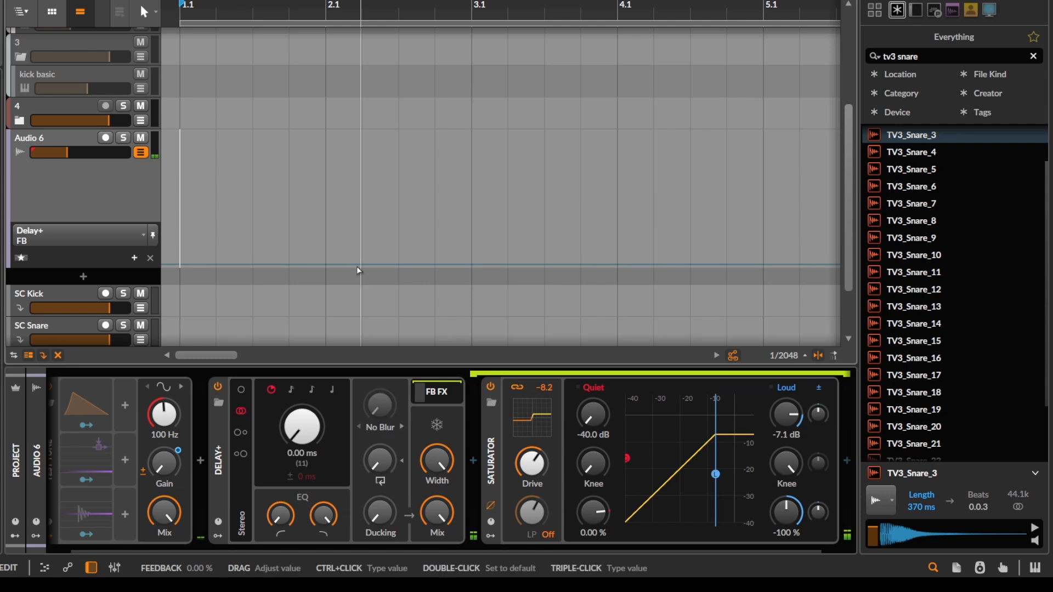
scroll(247, 222, down, 3)
drag(301, 422, 301, 384)
drag(379, 461, 379, 428)
drag(379, 459, 379, 444)
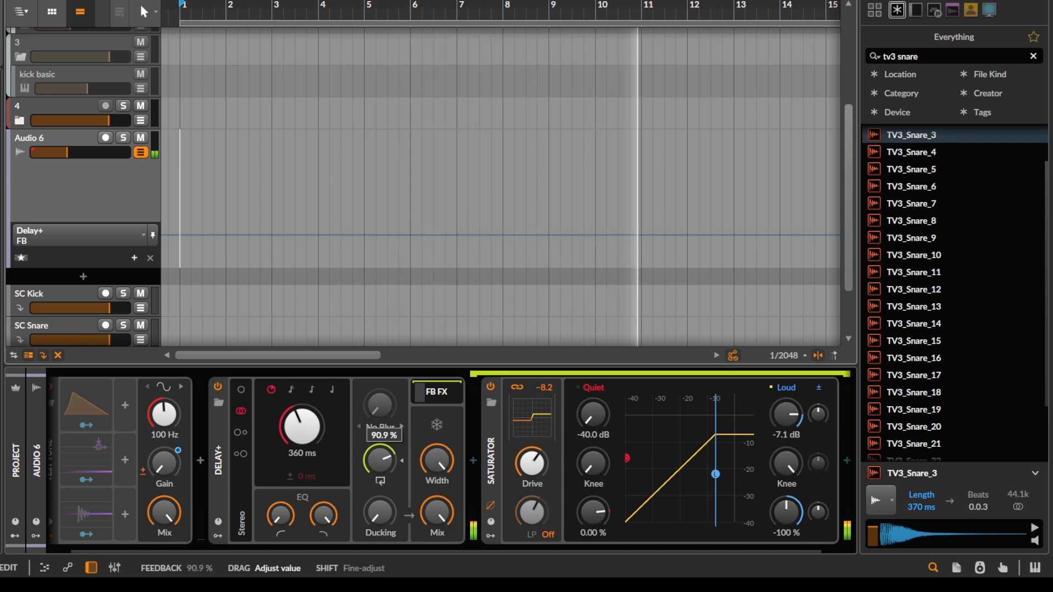
- Bounce Audio 6 from bar 1 to about bar 750 to a new track, post-fader at 32-bit floating-point
scroll(173, 187, down, 5)
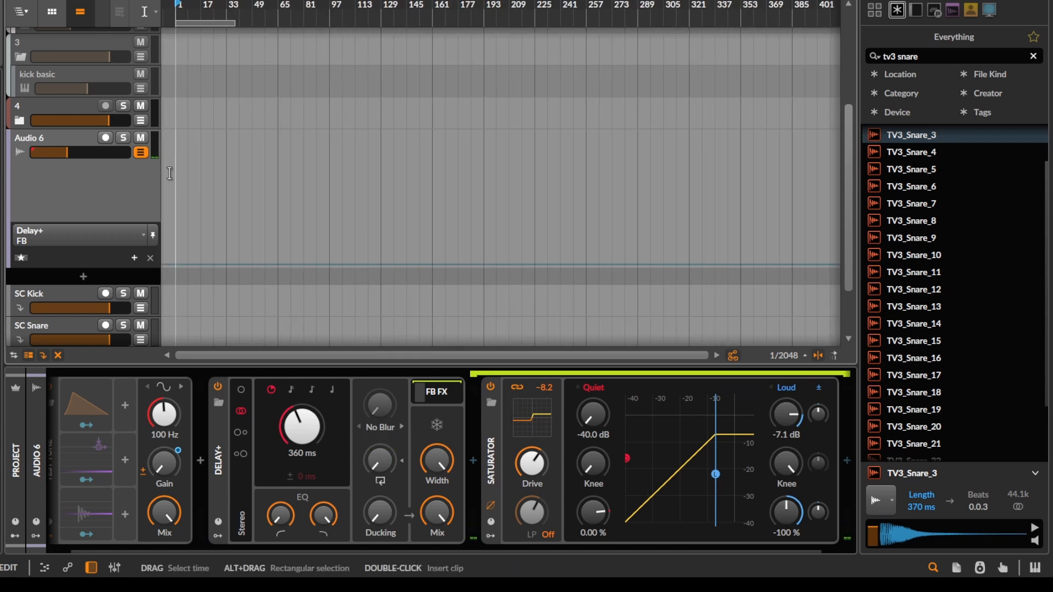
drag(173, 186, 559, 188)
scroll(152, 192, down, 2)
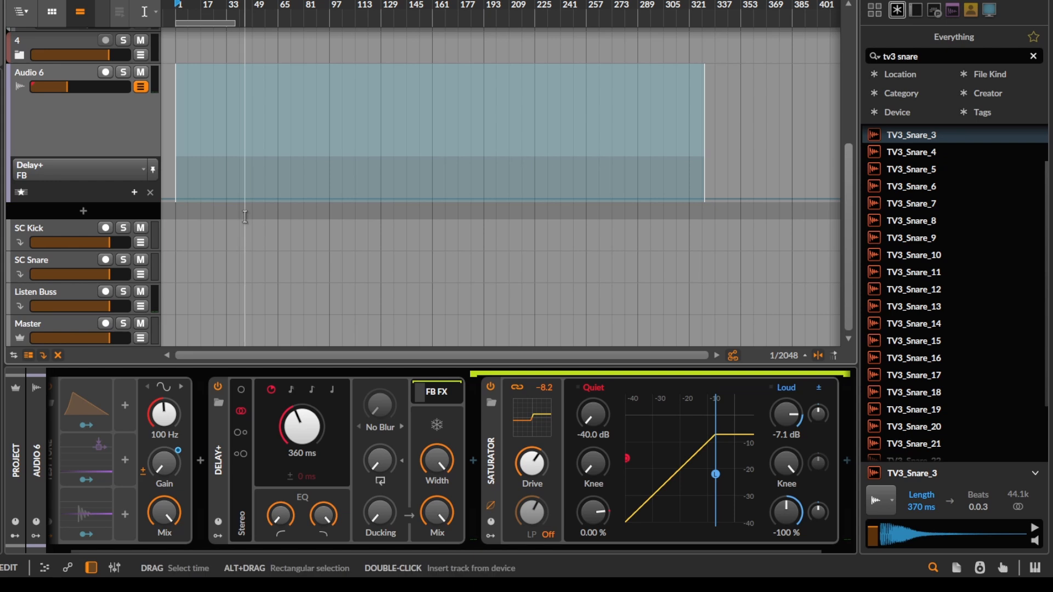
scroll(271, 157, right, 5)
scroll(458, 165, left, 3)
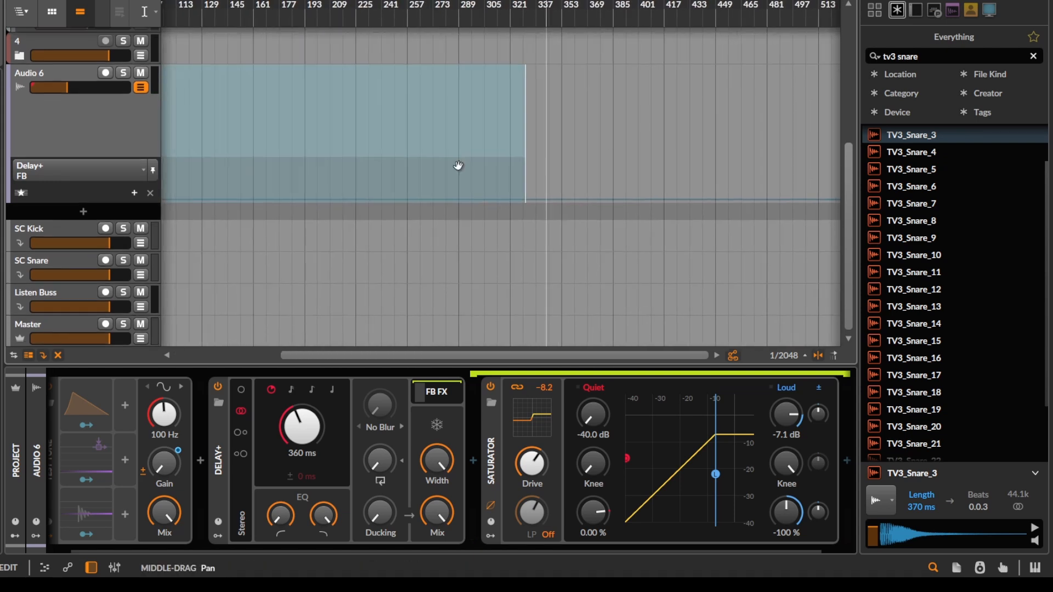
scroll(213, 154, right, 4)
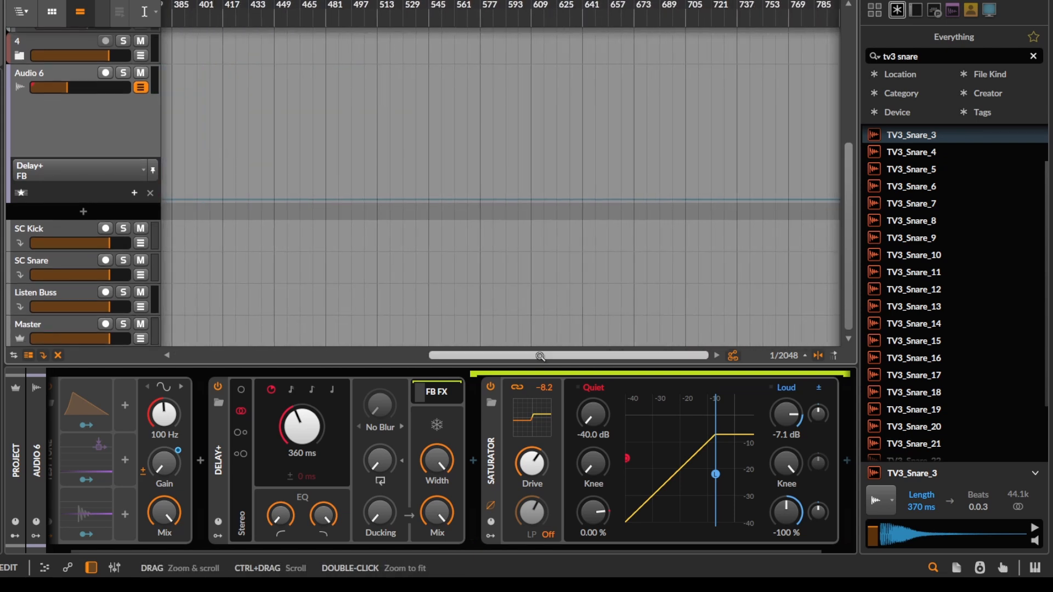
mouse_move(540, 356)
mouse_down()
mouse_move(575, 357)
mouse_move(543, 360)
mouse_up()
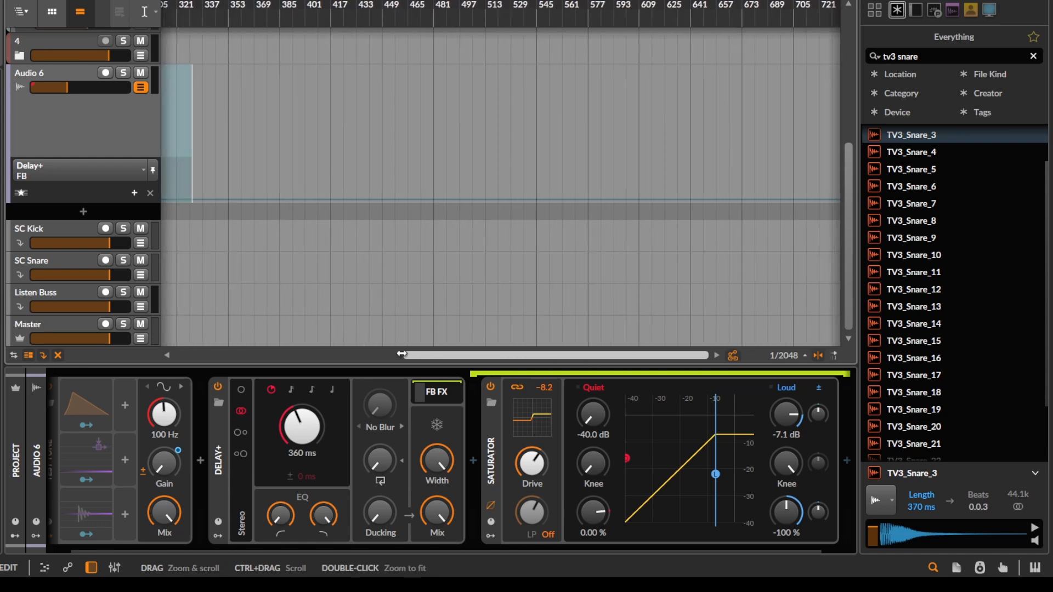
click(168, 356)
drag(413, 144, 836, 144)
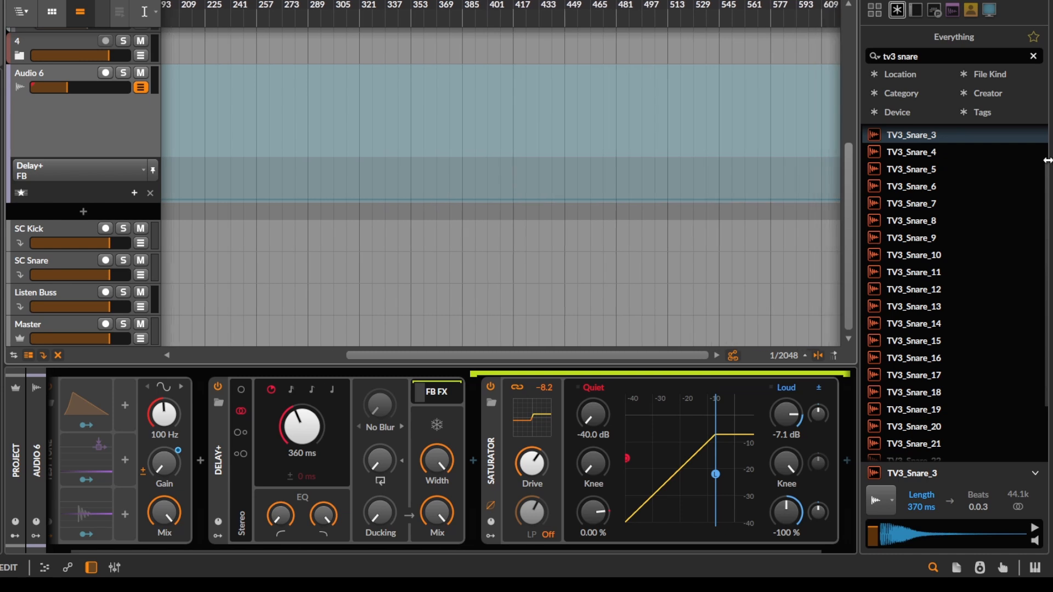
click(512, 207)
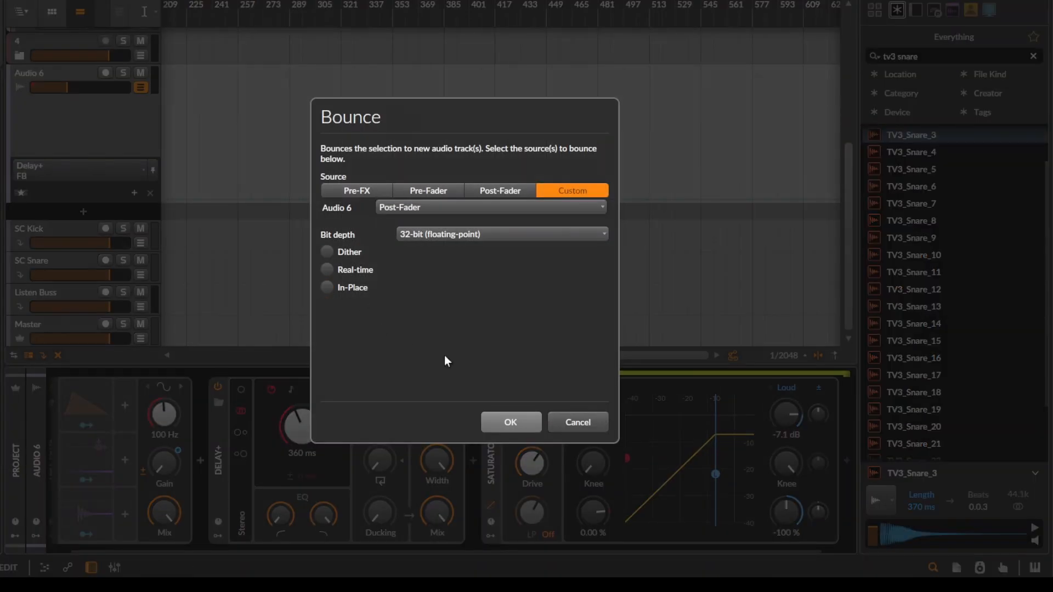
click(516, 420)
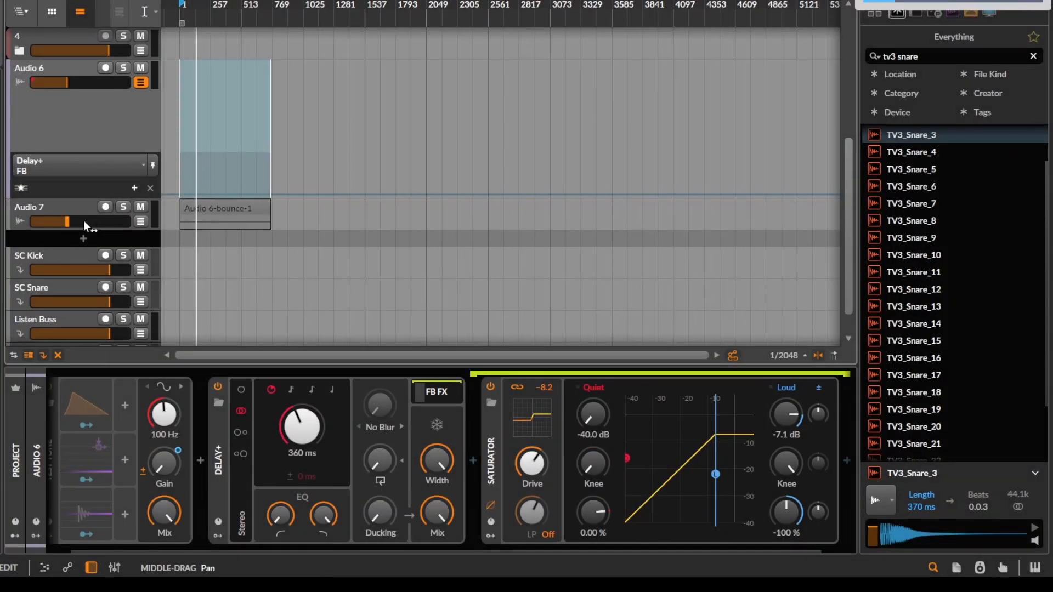
- Enlarge the bounced Audio 7 track to inspect its waveform, and delete the track
click(83, 219)
scroll(231, 219, up, 5)
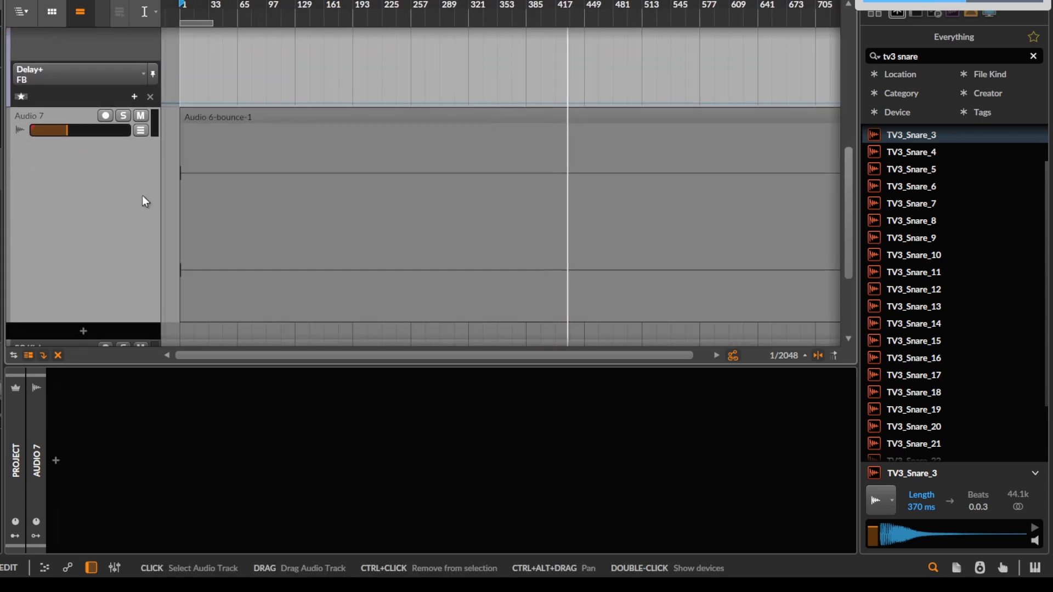
scroll(143, 195, up, 3)
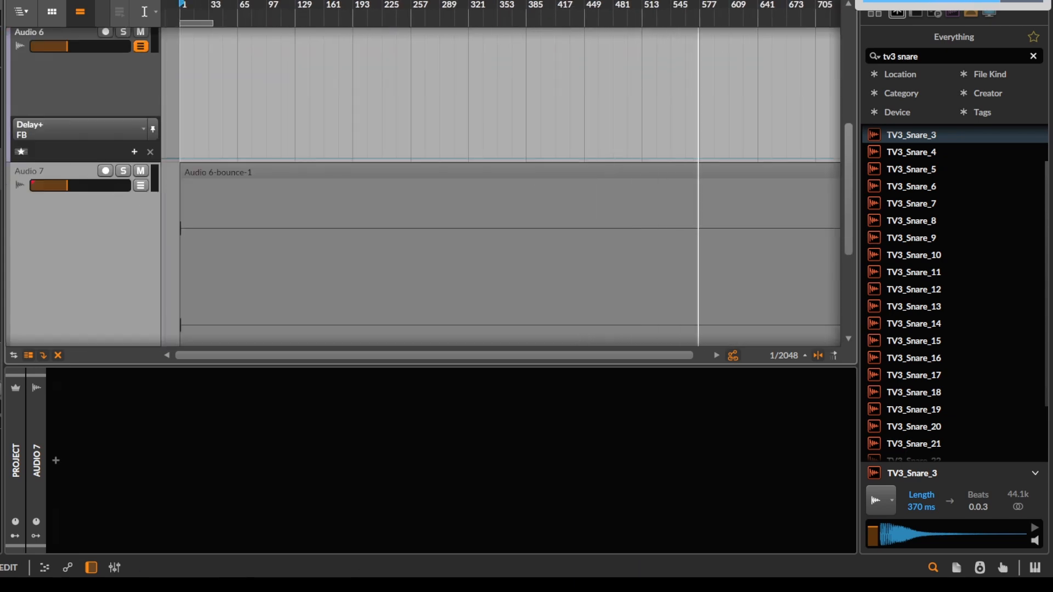
key(Delete)
- Select the Audio 6 track and raise the Delay+ feedback again
click(120, 140)
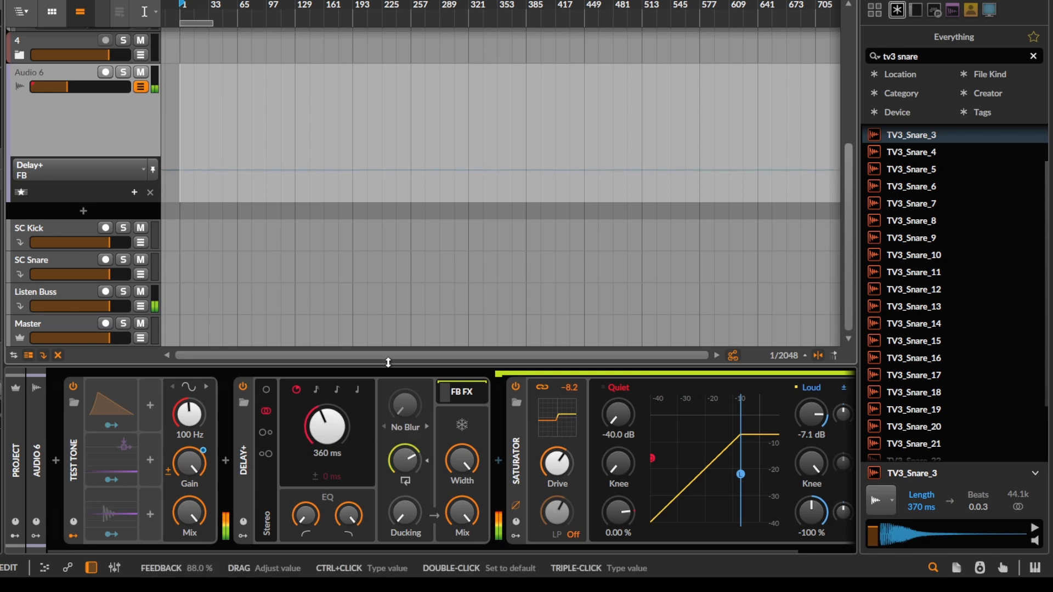
scroll(246, 231, up, 3)
click(169, 186)
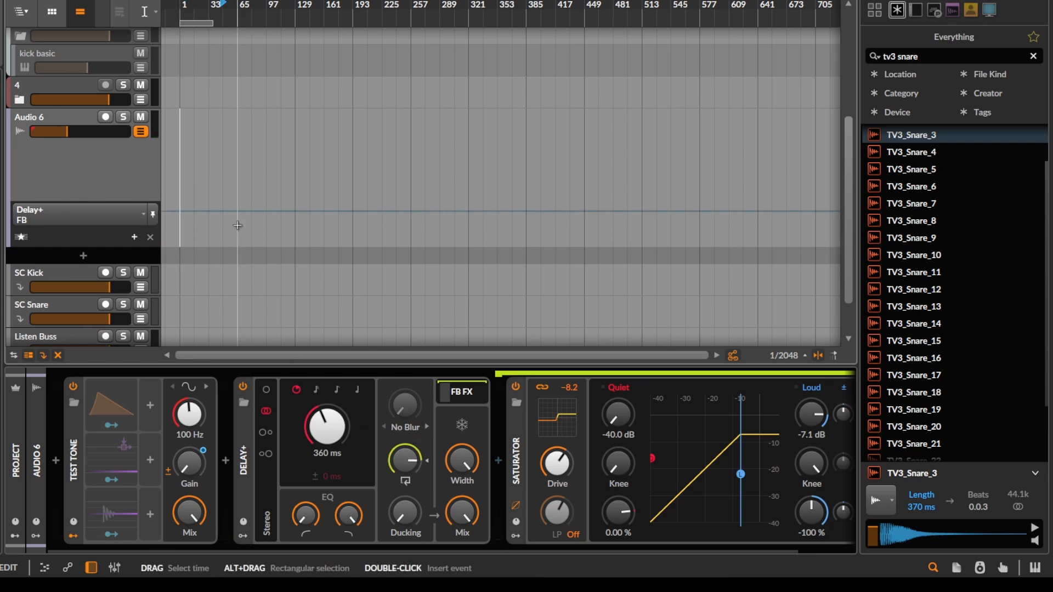
drag(177, 355, 360, 356)
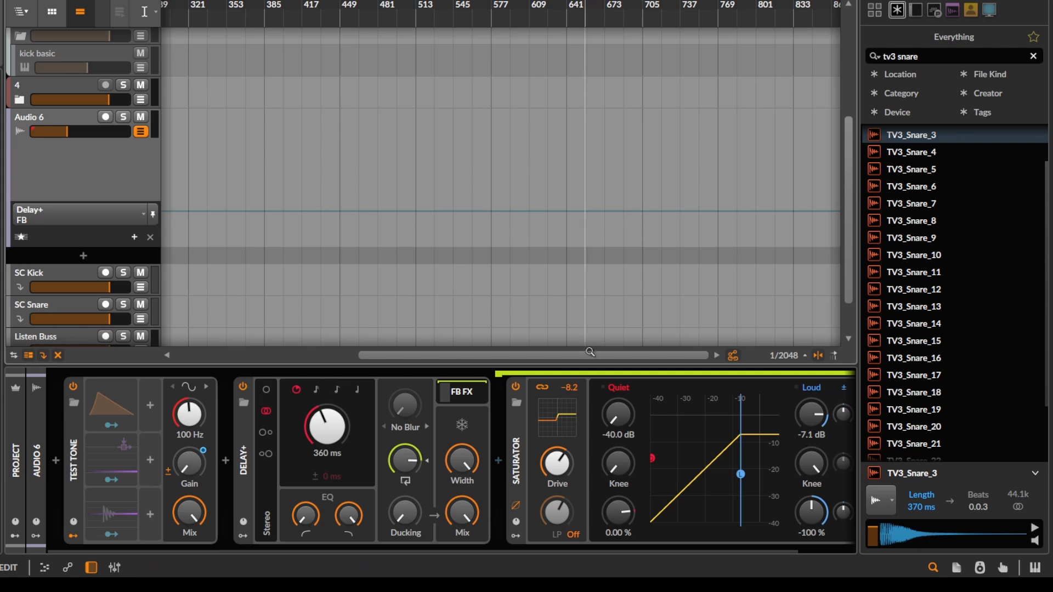
drag(533, 355, 564, 361)
click(167, 357)
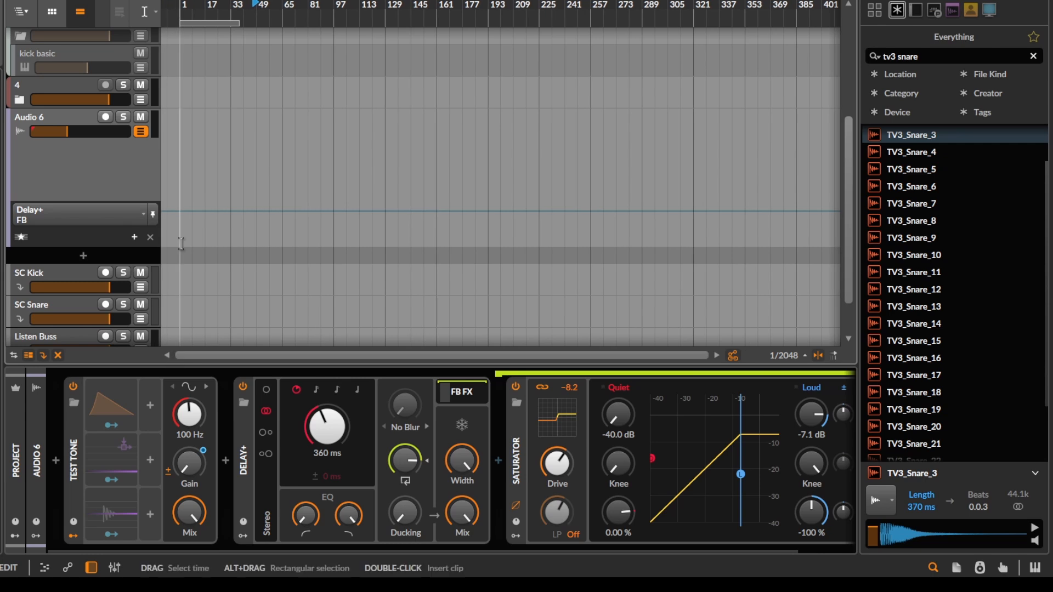
drag(174, 182, 1050, 175)
drag(1050, 176, 1050, 175)
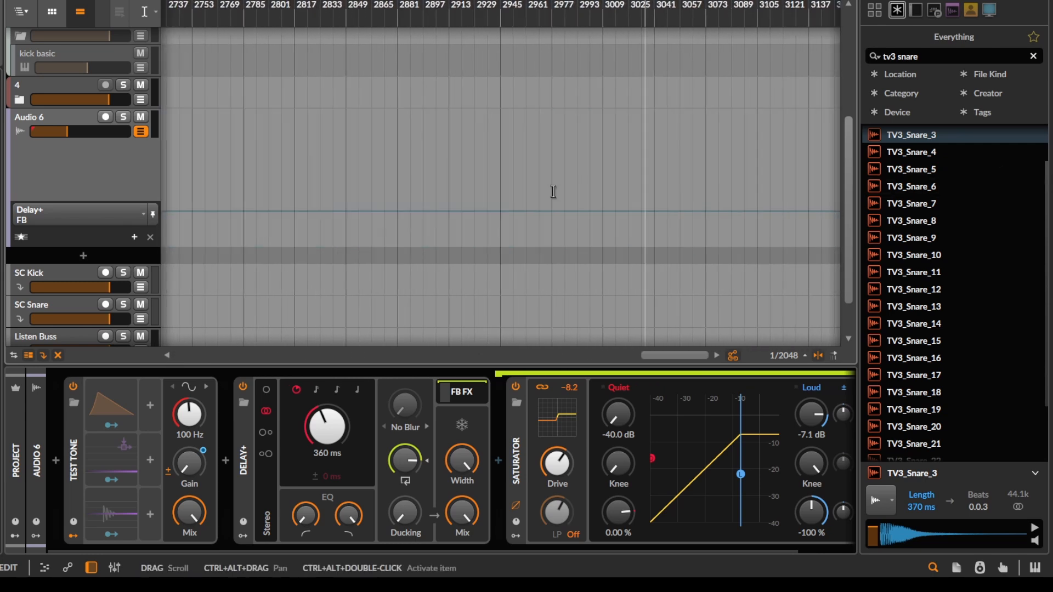
key(ctrl+b)
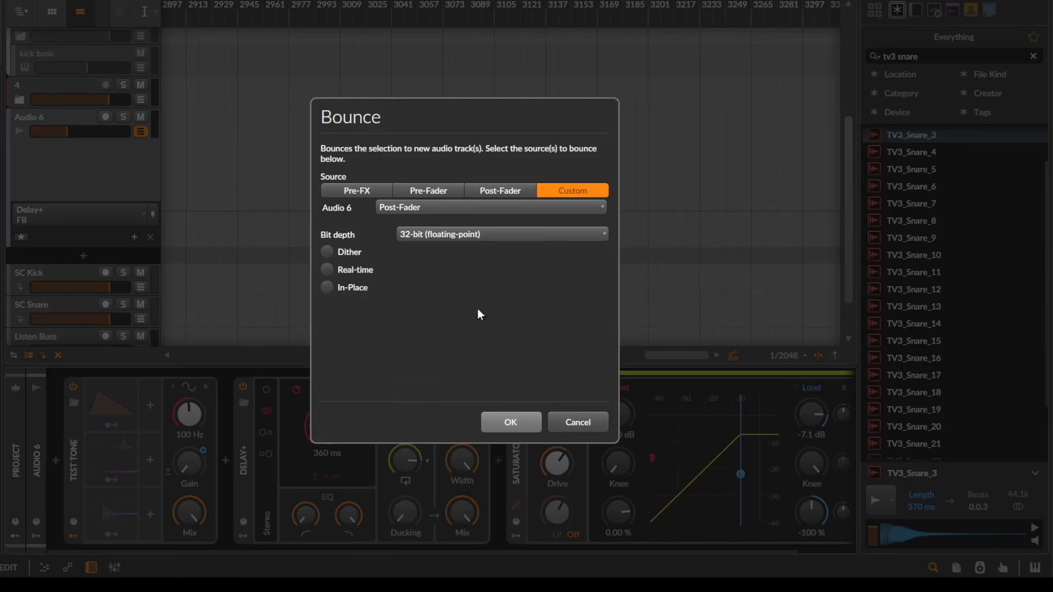
click(574, 423)
- Select Audio 6 from bar 1 to about bar 3140 and bounce the range to a new audio track
drag(674, 355, 674, 355)
drag(209, 137, 877, 157)
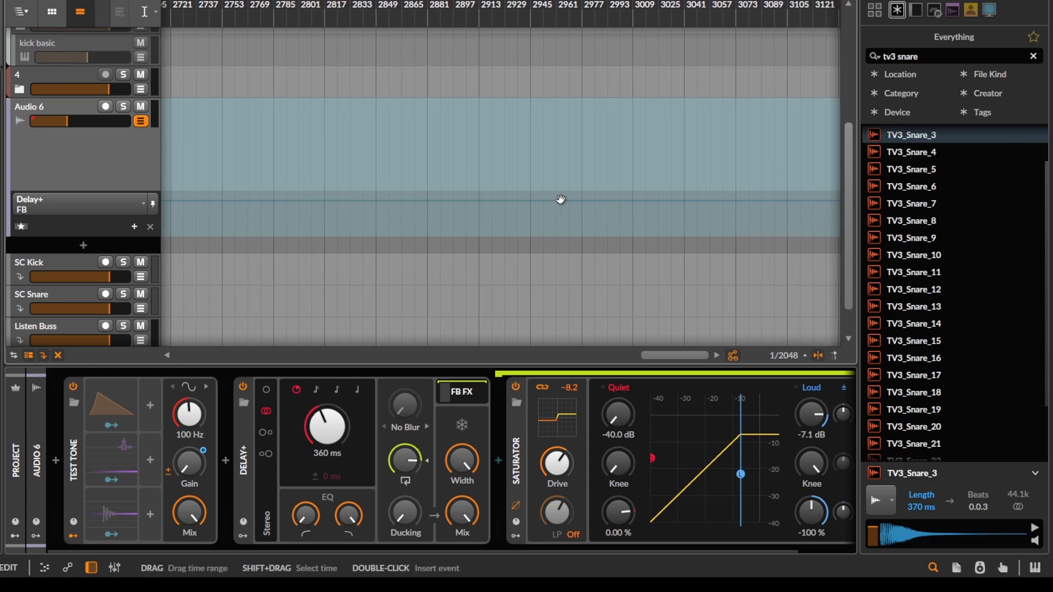
key(ctrl+b)
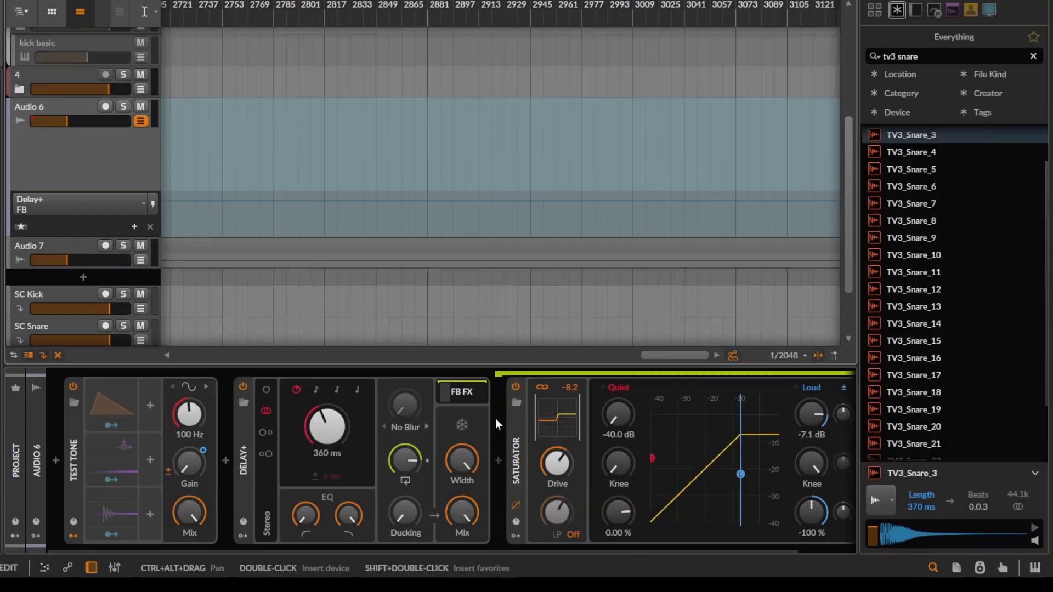
click(495, 426)
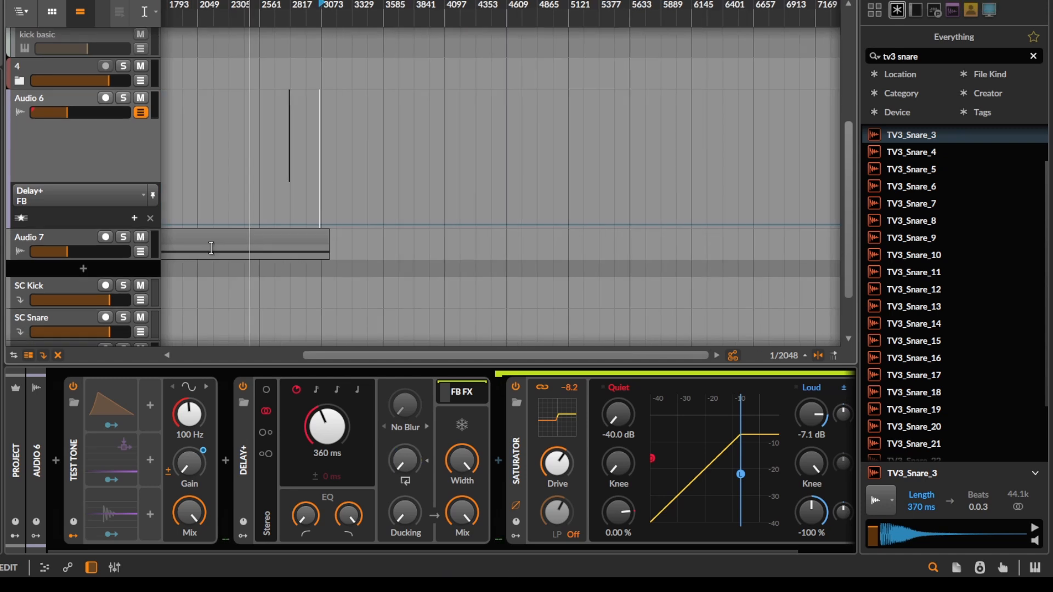
- Enlarge the bounced clip on Audio 7 and examine the delay repeats at its start
drag(298, 239, 527, 211)
click(79, 209)
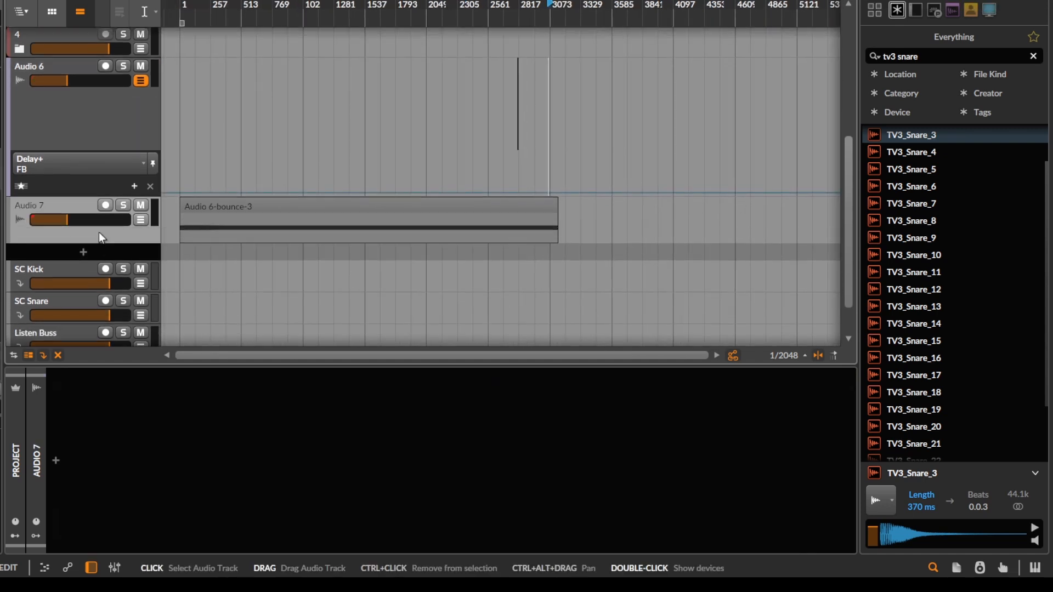
key(z)
click(192, 164)
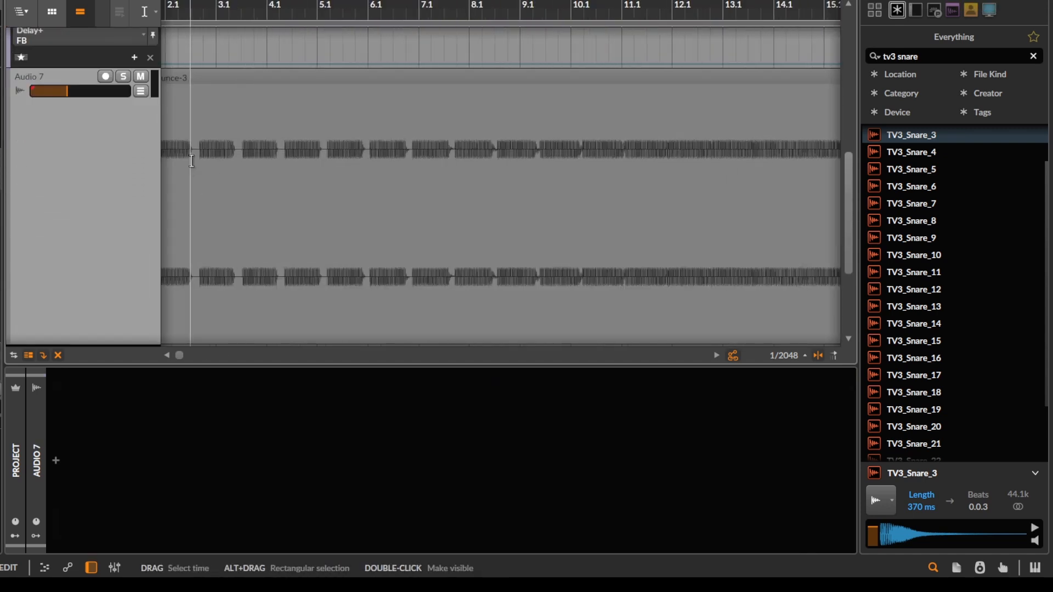
drag(241, 200, 239, 197)
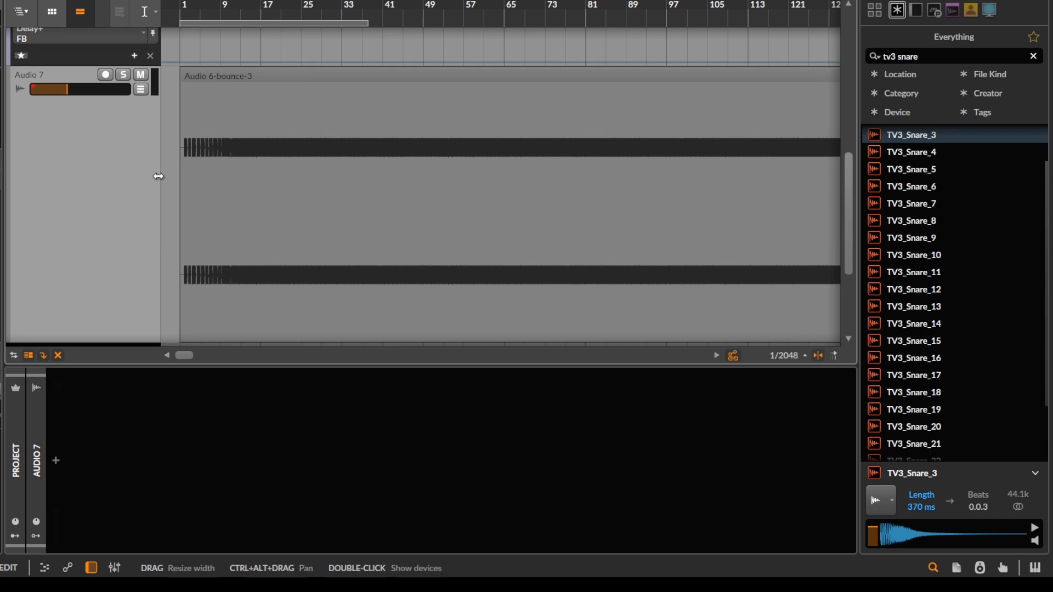
- Delete the original Audio 6 track with its Delay+ effect, keeping the bounced track below it
drag(192, 110, 197, 237)
drag(207, 181, 151, 216)
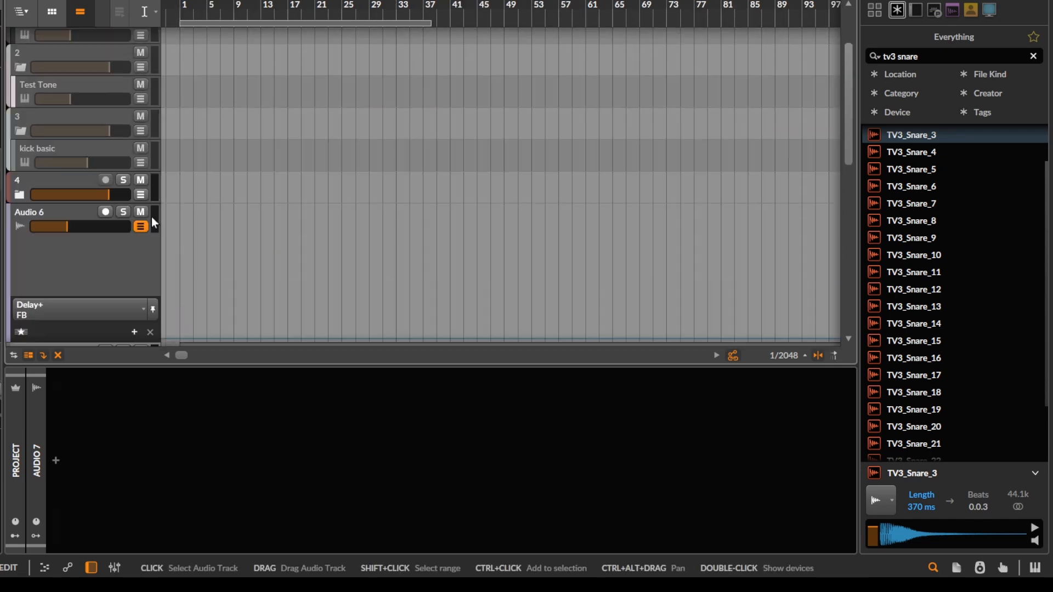
drag(148, 307, 74, 121)
key(z)
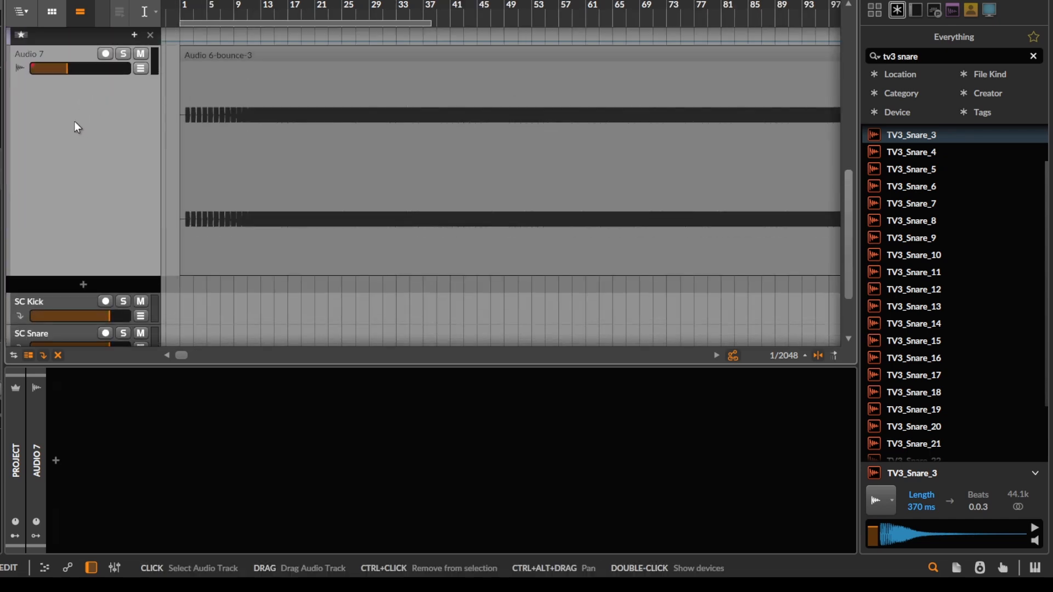
scroll(101, 125, up, 5)
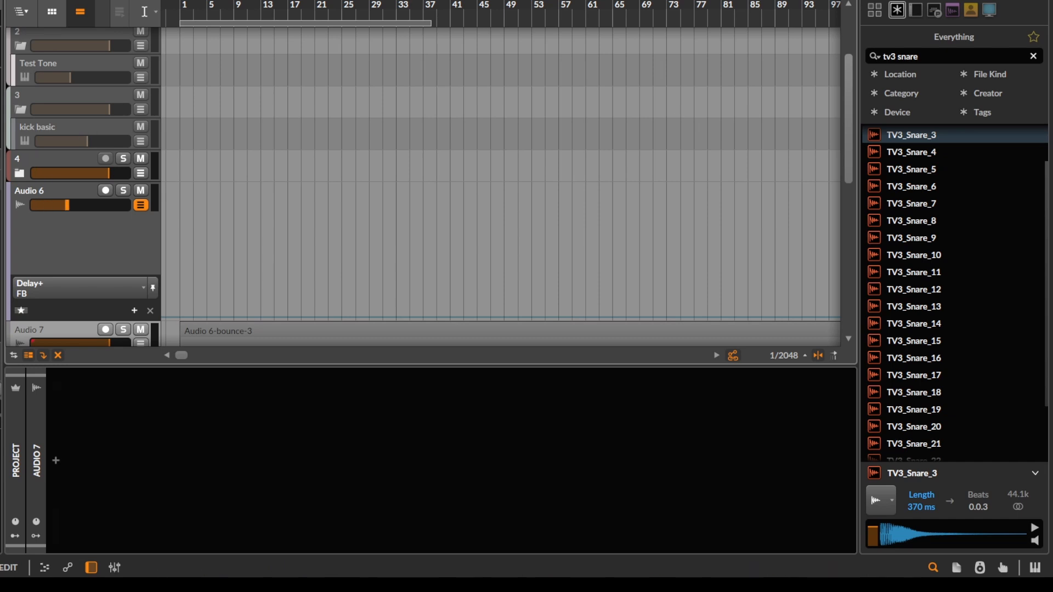
click(62, 192)
key(z)
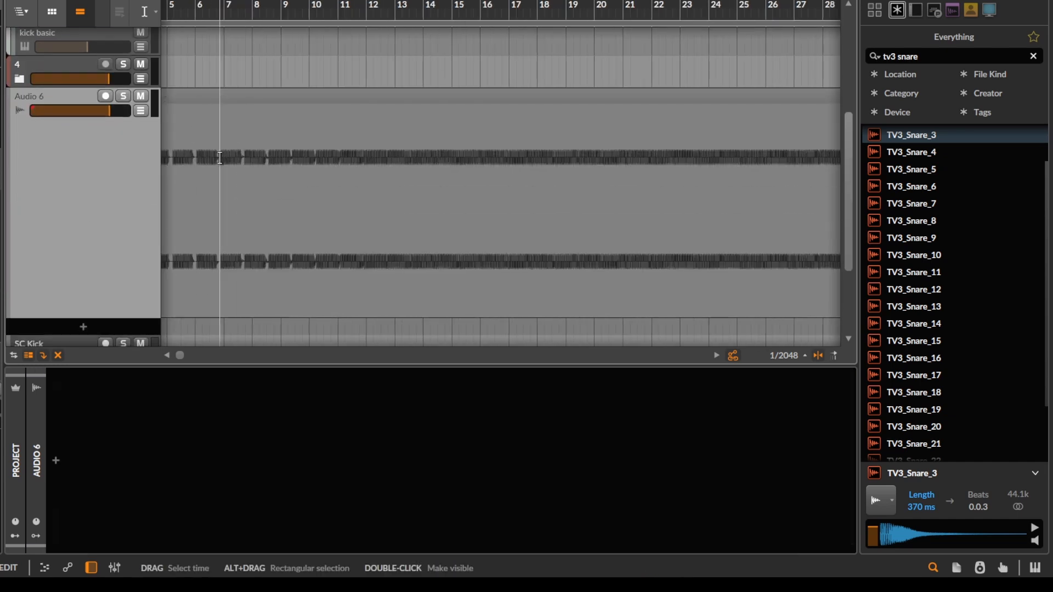
- Split the bounced clip just before bar 7 and move the second part to bar 1 on a new track below
drag(220, 157, 326, 160)
scroll(320, 160, up, 6)
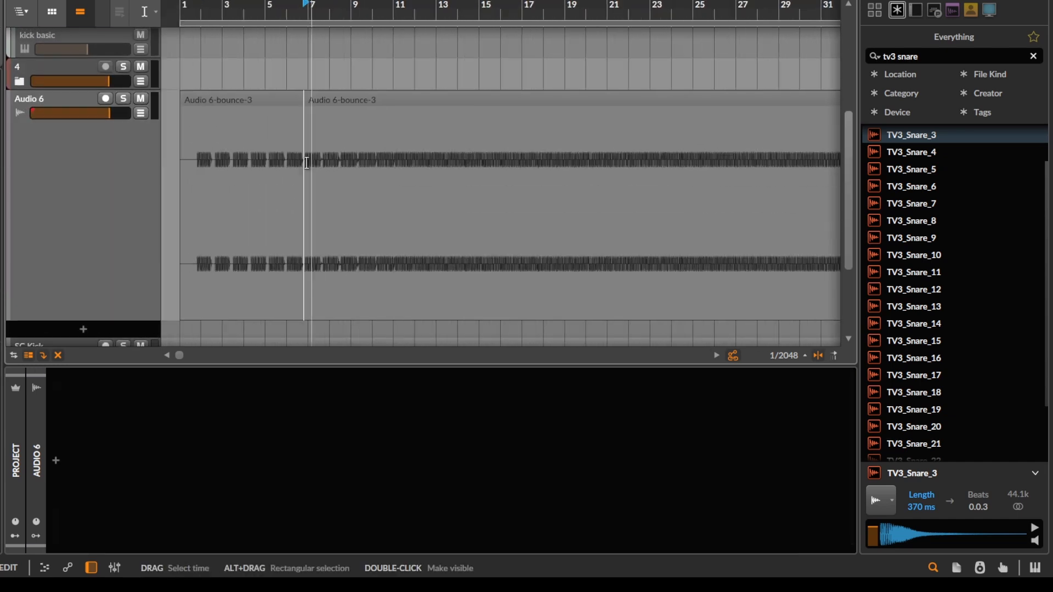
drag(469, 157, 332, 148)
drag(190, 159, 367, 141)
click(370, 83)
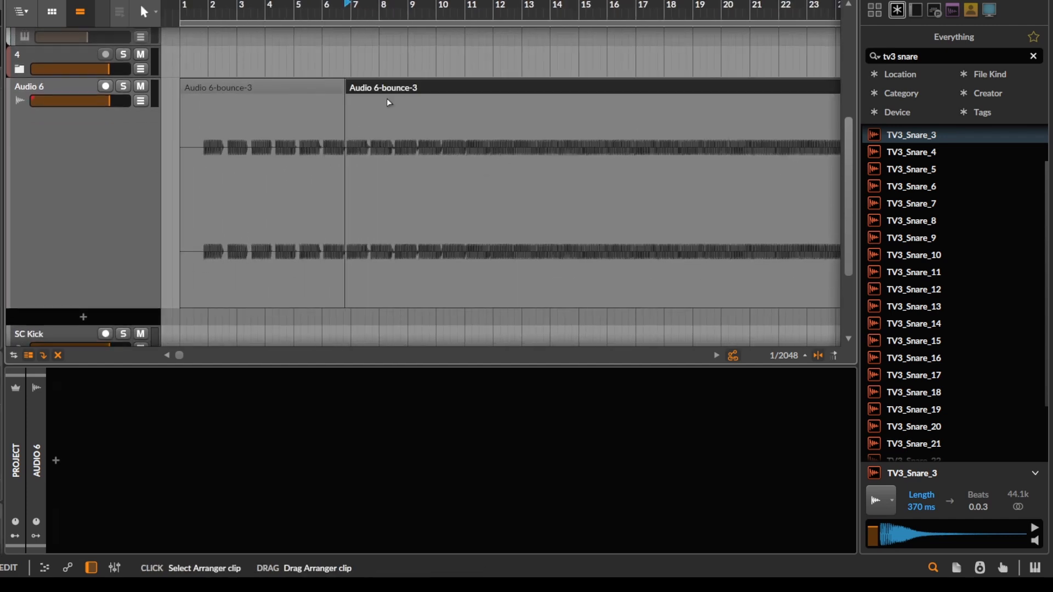
drag(387, 97, 204, 321)
- Split the Audio 7 clip at about bar 2370, move its tail to bar 1 on a new track, and shorten both clips
scroll(286, 133, up, 10)
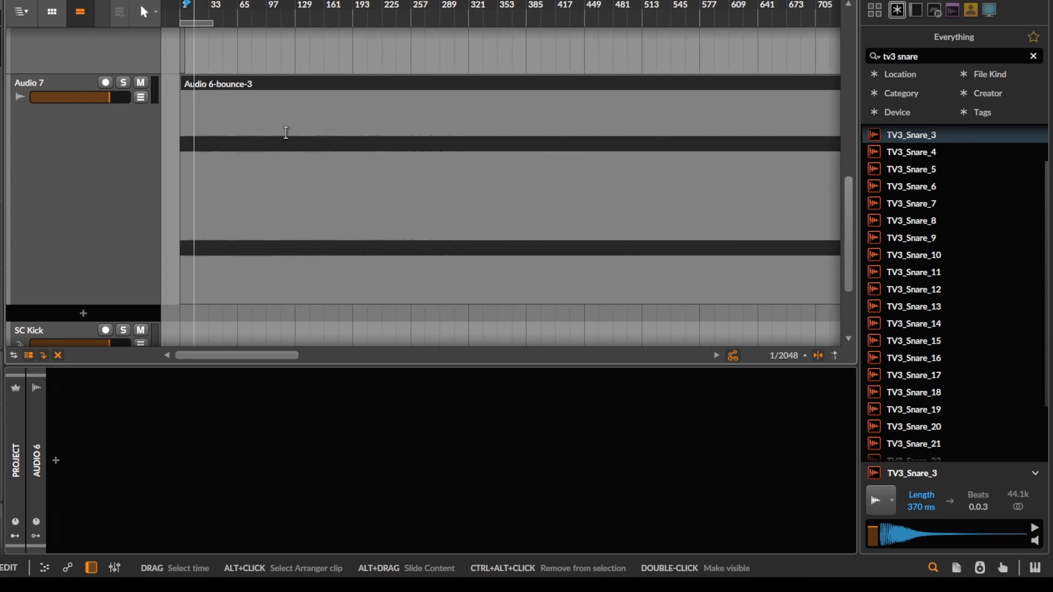
key(ctrl+e)
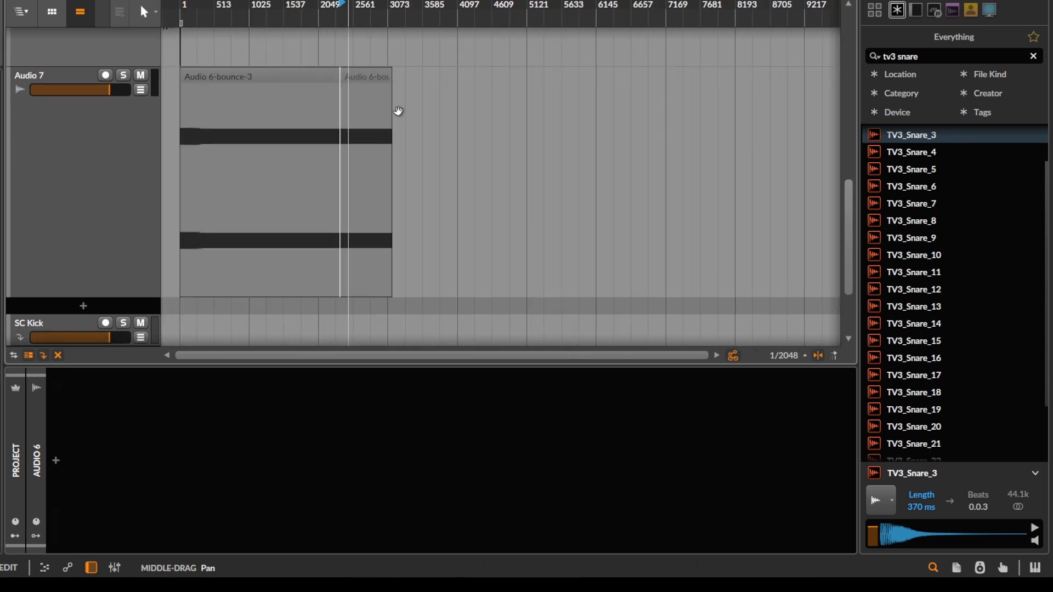
drag(373, 78, 193, 317)
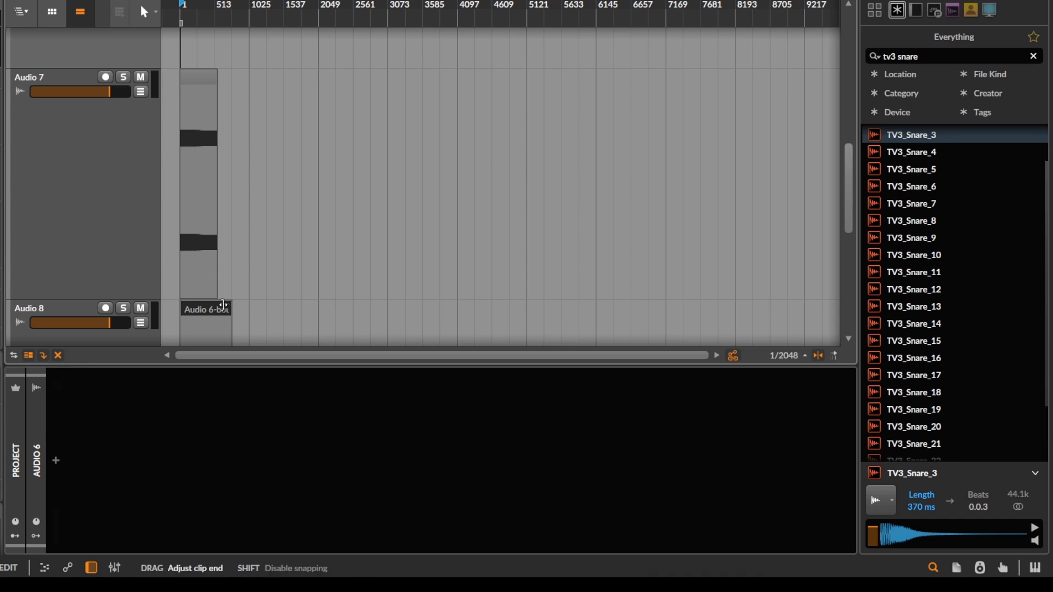
- Compare the clips on Audio 7 and Audio 8 by collapsing and enlarging their tracks
click(98, 200)
scroll(92, 194, up, 2)
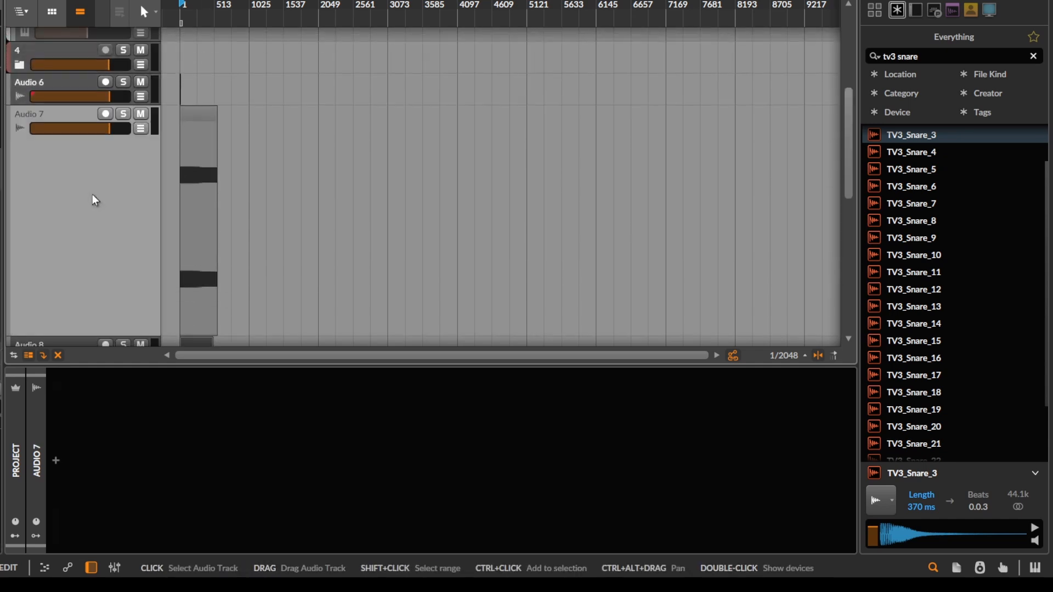
scroll(93, 242, up, 3)
click(90, 257)
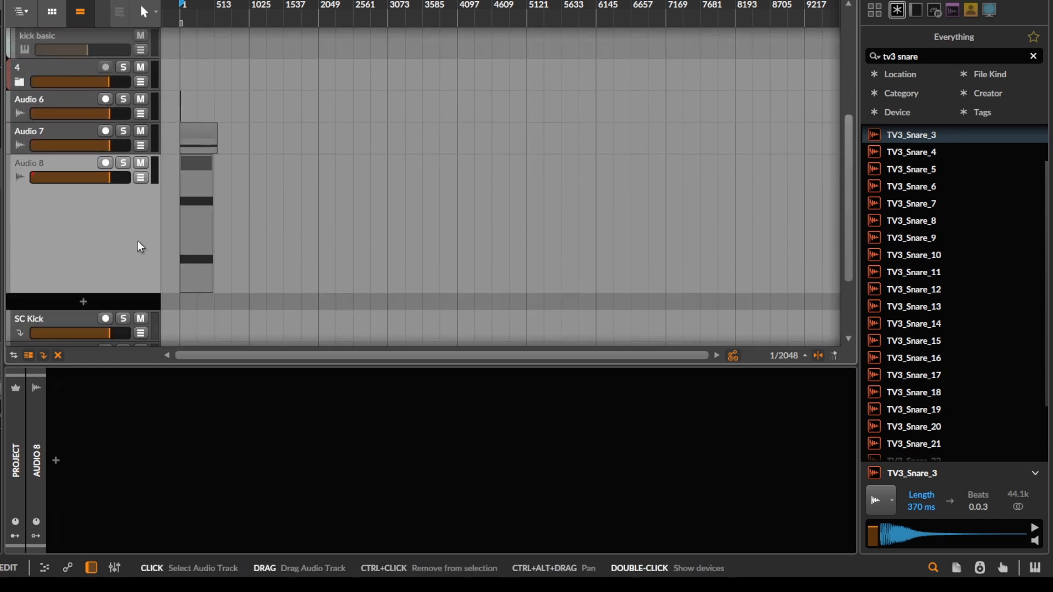
scroll(82, 236, down, 3)
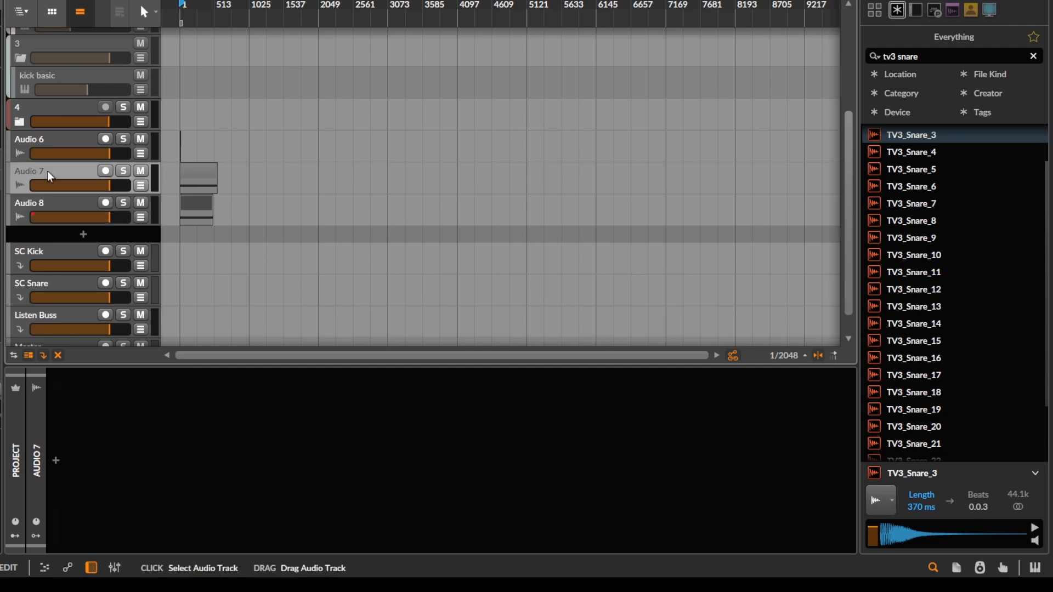
key(z)
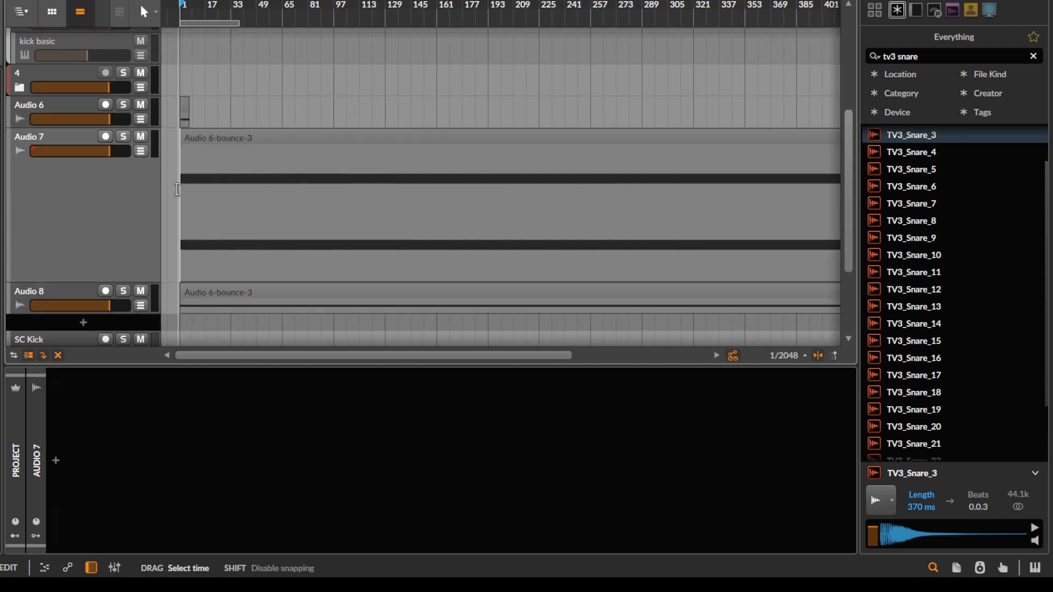
- Solo Audio 7, play it from bar 1 and raise its volume slightly
click(122, 138)
key(space)
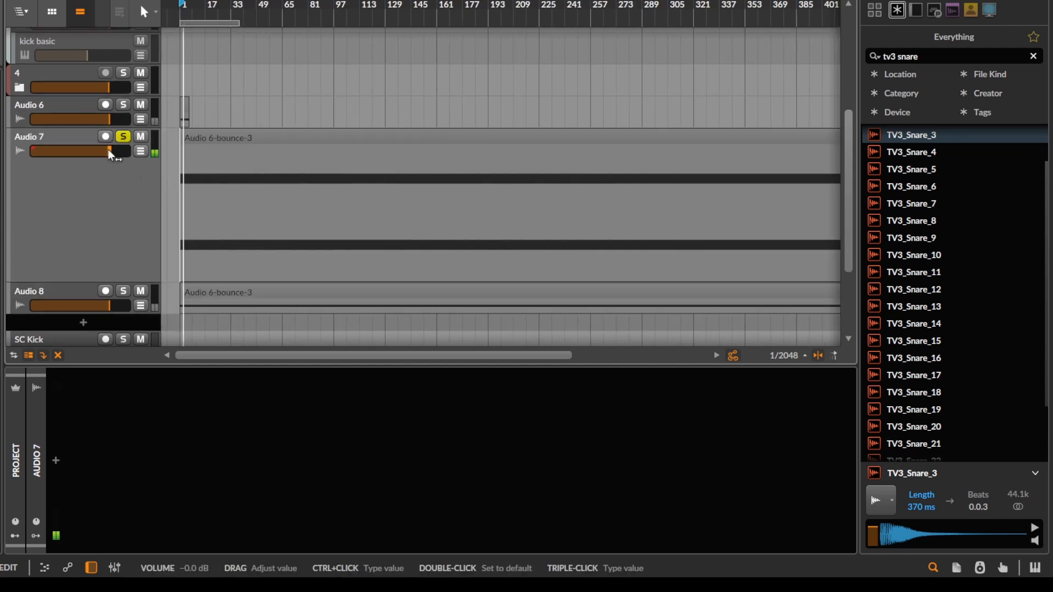
scroll(274, 176, down, 2)
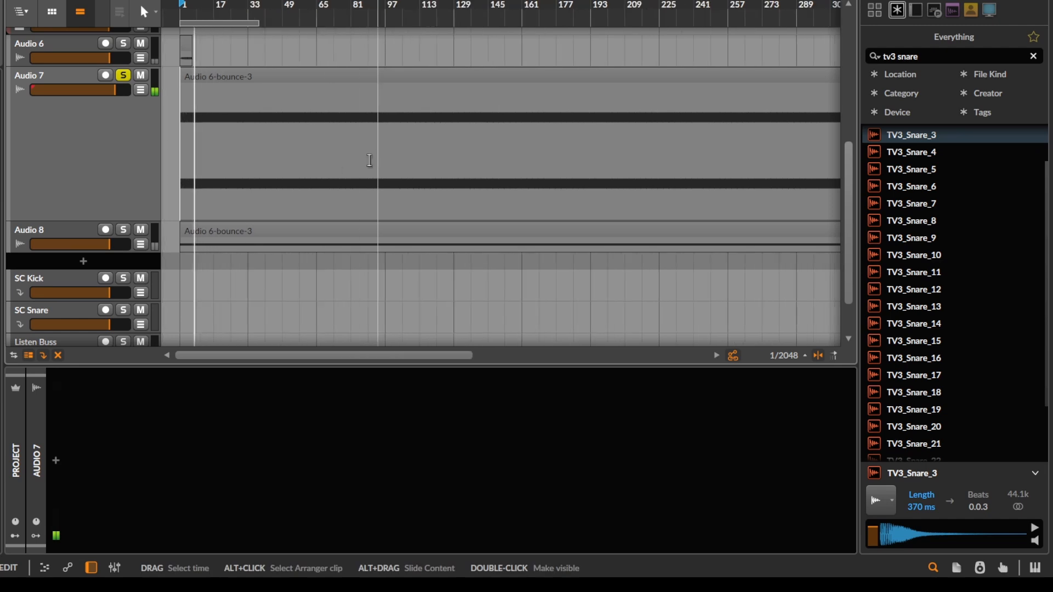
- Solo Audio 8 instead and listen to it from bar 1, about bar 90 and about bar 430
click(123, 229)
click(110, 233)
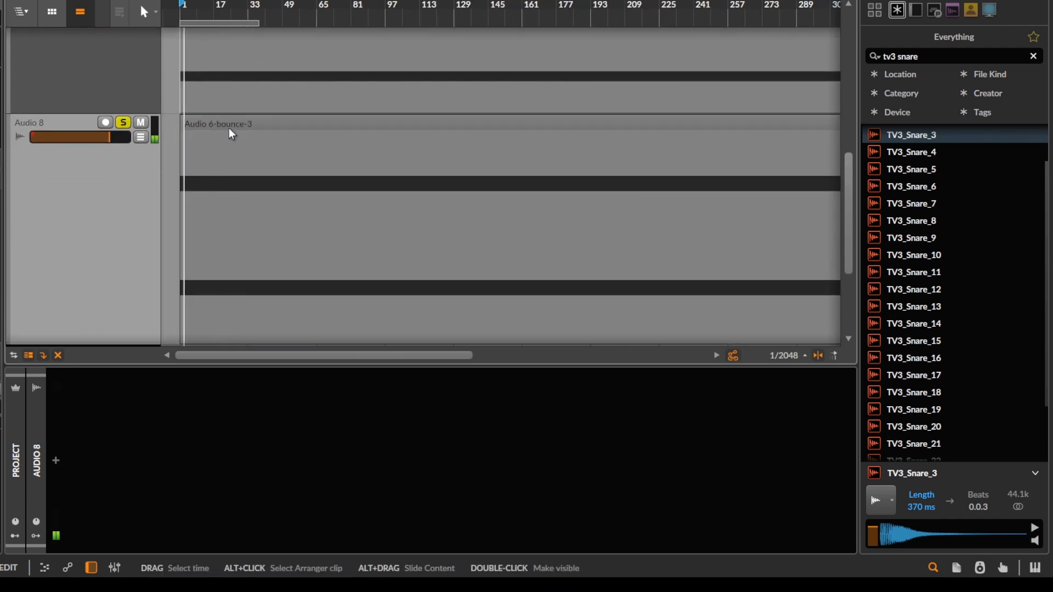
drag(230, 134, 245, 96)
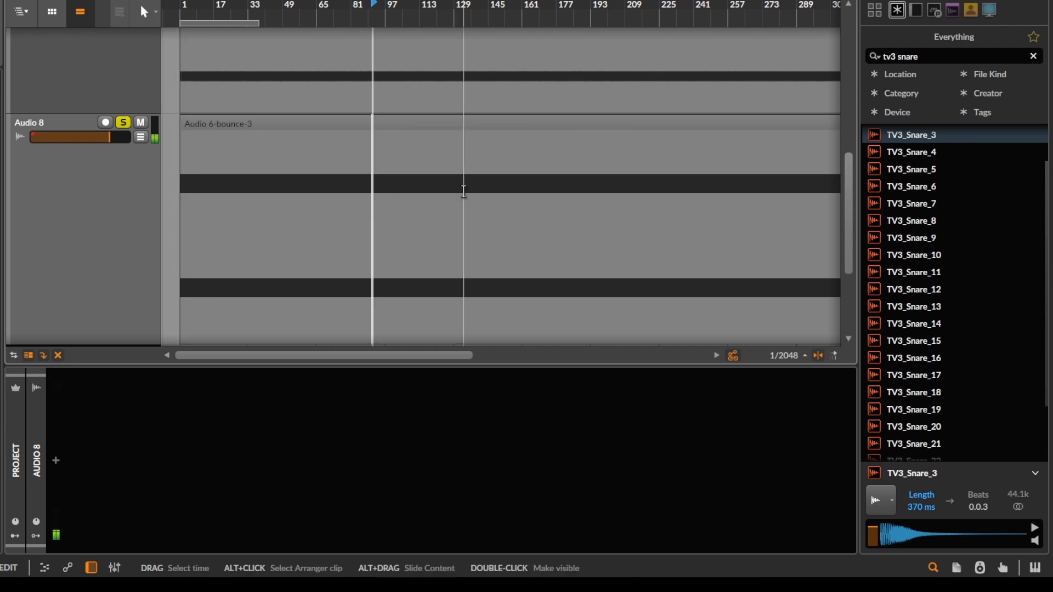
scroll(463, 191, down, 3)
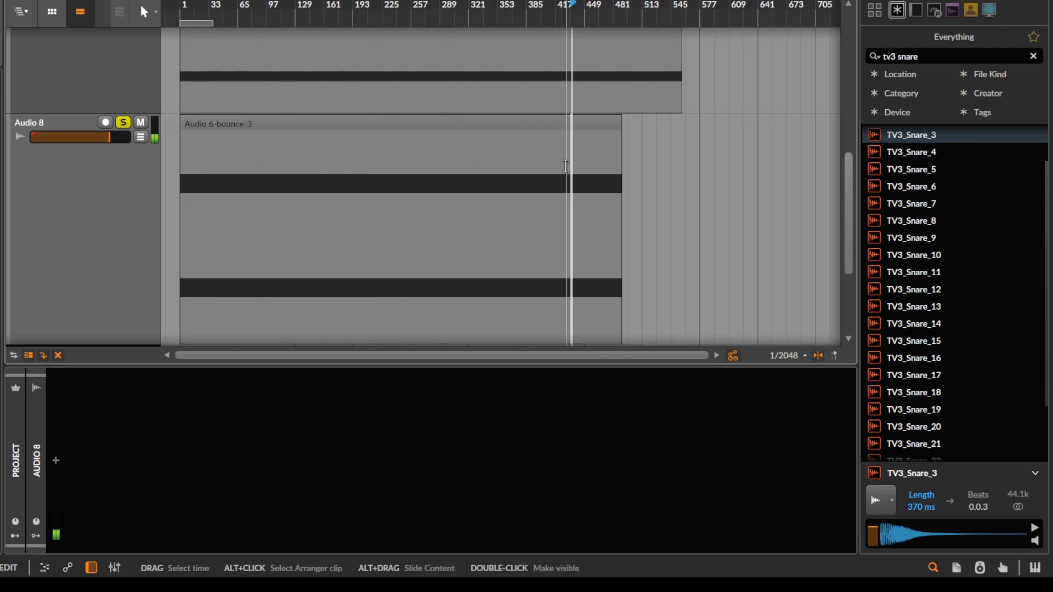
drag(565, 167, 534, 167)
drag(308, 178, 437, 407)
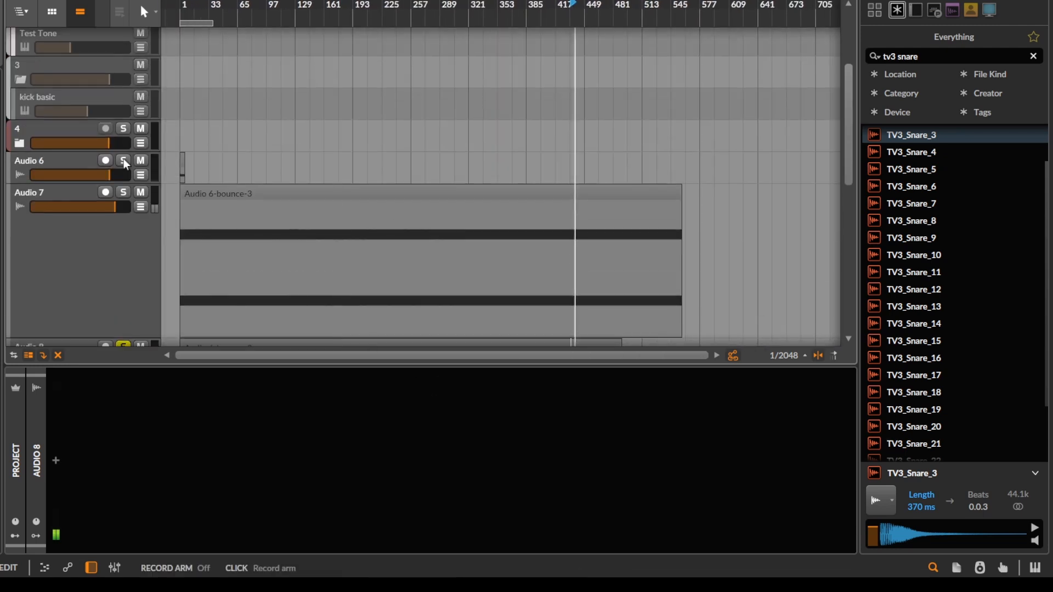
- Examine the waveforms at the start of the Audio 6, Audio 7 and Audio 8 clips up close
click(37, 159)
scroll(145, 196, up, 4)
scroll(156, 238, down, 4)
scroll(202, 137, up, 5)
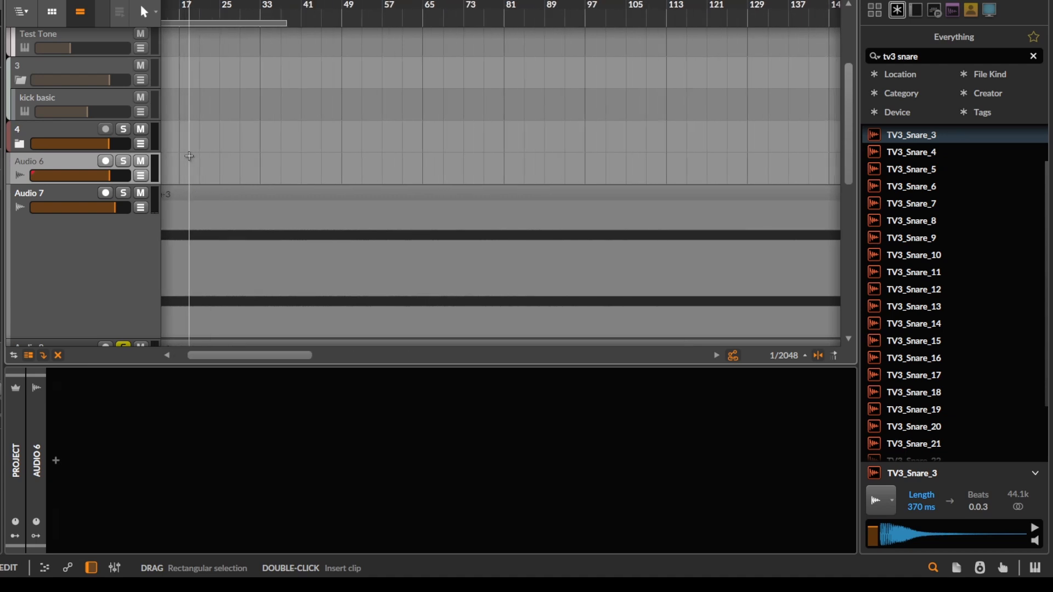
drag(202, 171, 406, 155)
scroll(149, 206, up, 2)
scroll(150, 206, down, 5)
scroll(213, 98, up, 3)
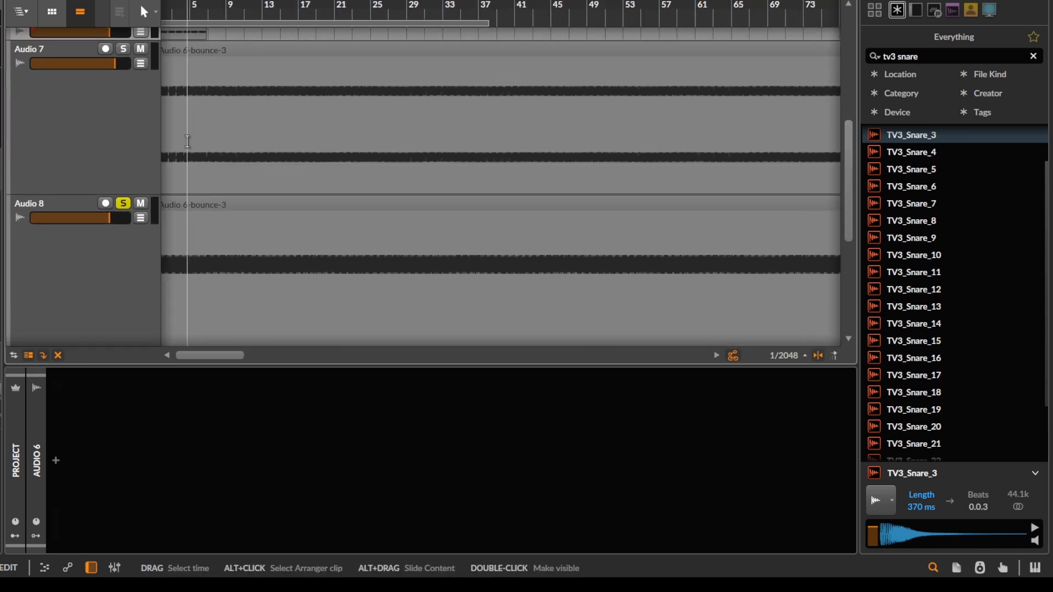
scroll(192, 145, up, 6)
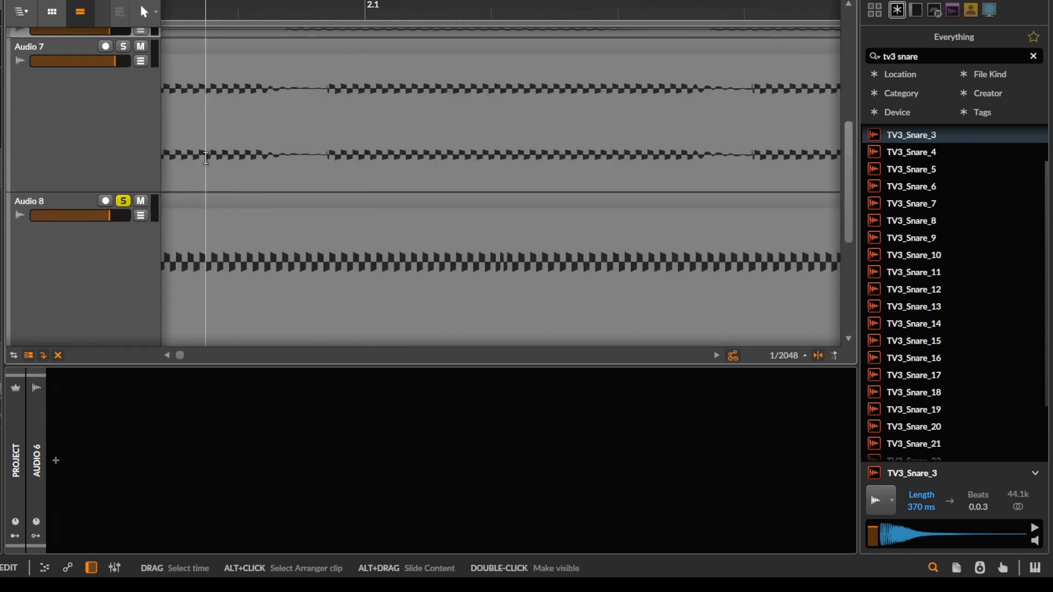
scroll(220, 265, down, 4)
scroll(278, 163, up, 2)
scroll(277, 164, down, 2)
scroll(94, 155, down, 2)
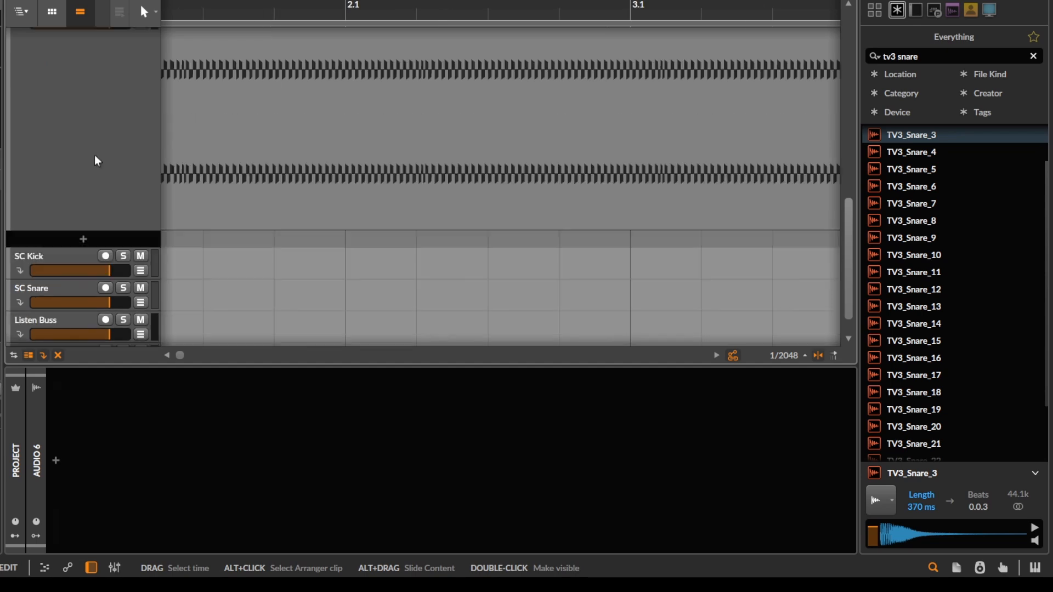
- Enlarge the Audio 8 track and inspect the waveform of its late delay tail
click(85, 154)
scroll(239, 174, up, 2)
scroll(239, 206, up, 2)
scroll(239, 206, down, 5)
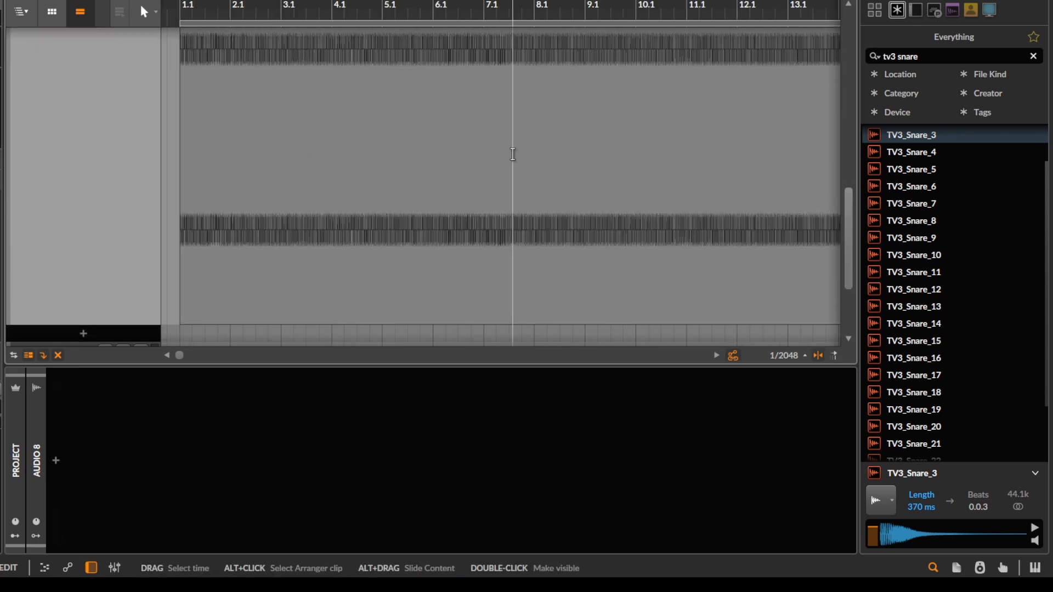
scroll(498, 158, down, 5)
scroll(549, 159, up, 3)
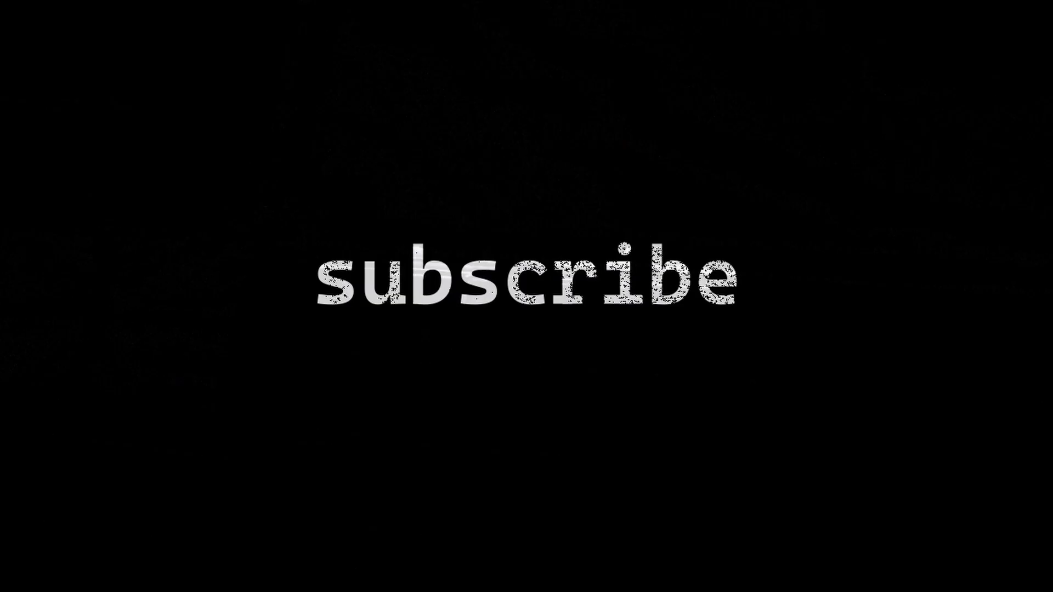